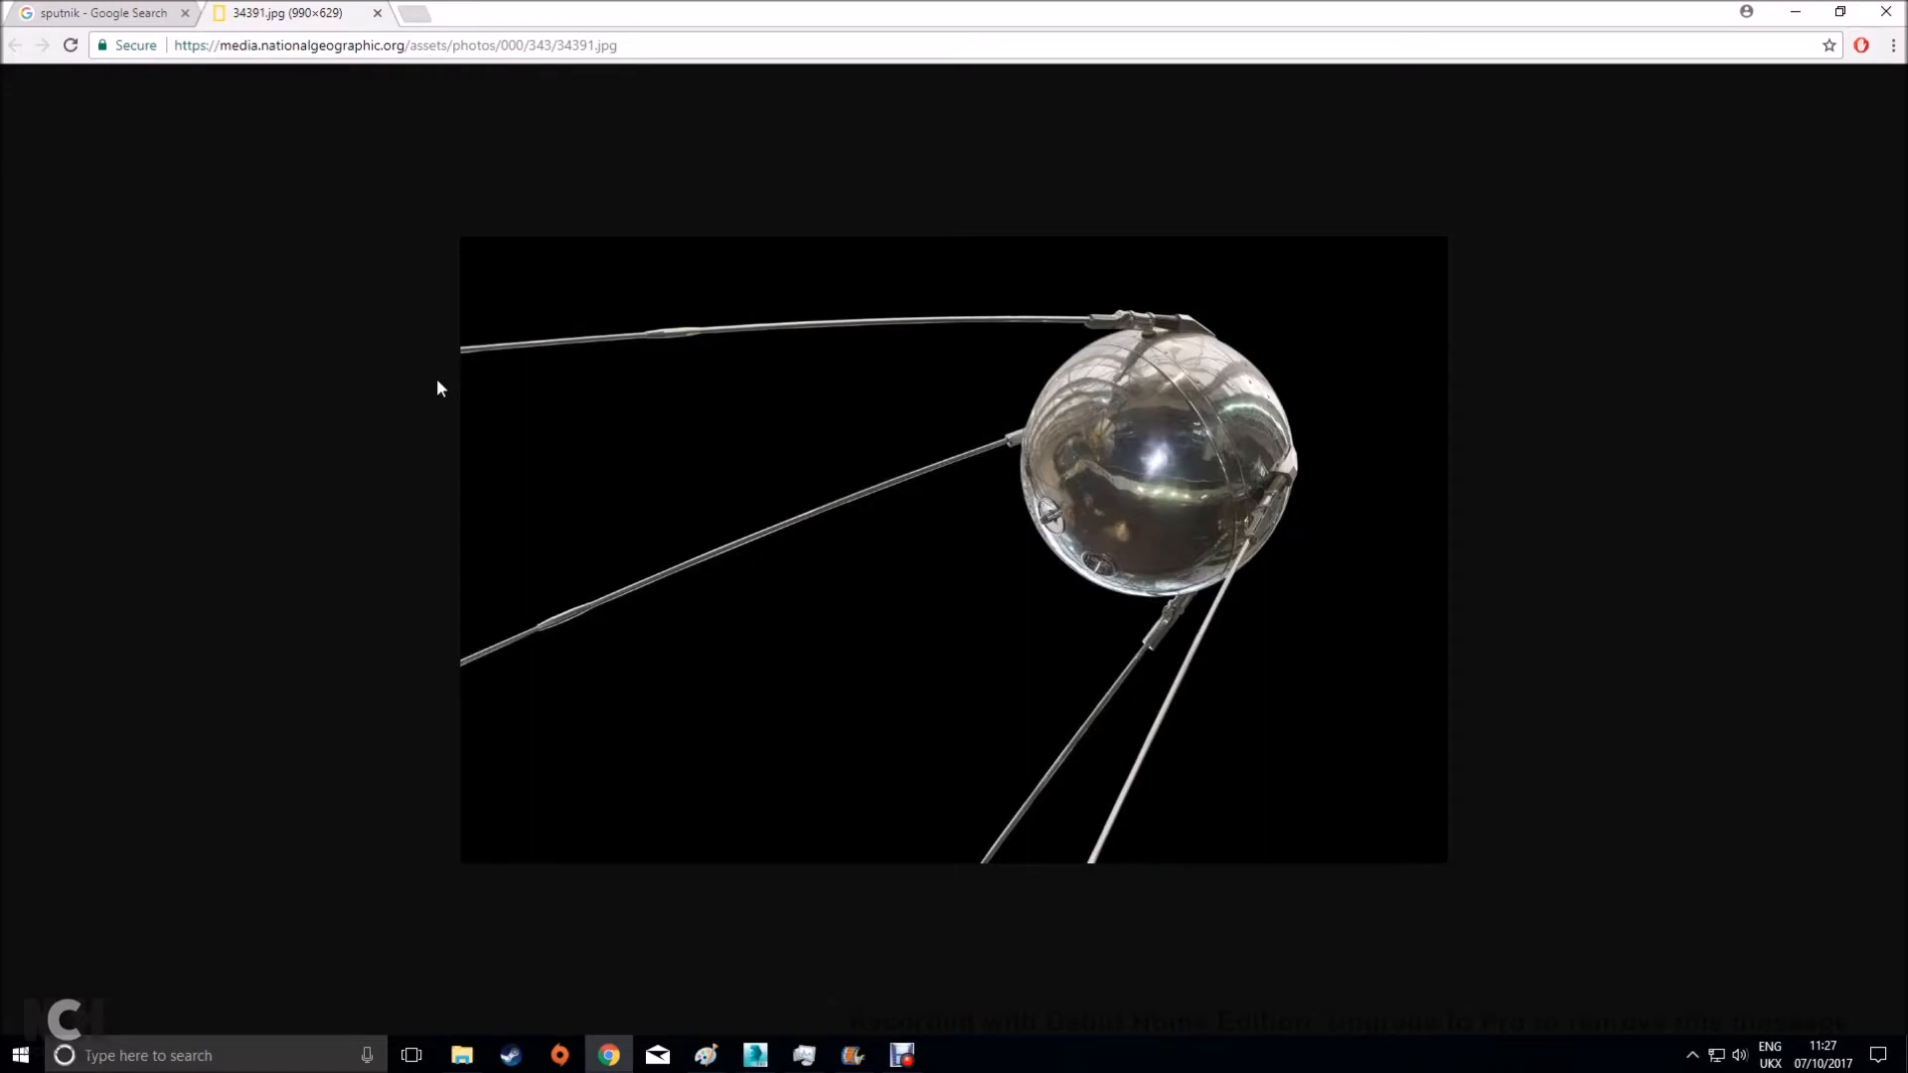
Switch to 3ds Max and examine the Sputnik model from several sides, including the sphere's move coordinates
{"action": "left_click", "coordinate": [755, 1055]}
{"action": "middle_click_drag", "start_coordinate": [1159, 723], "coordinate": [1131, 651]}
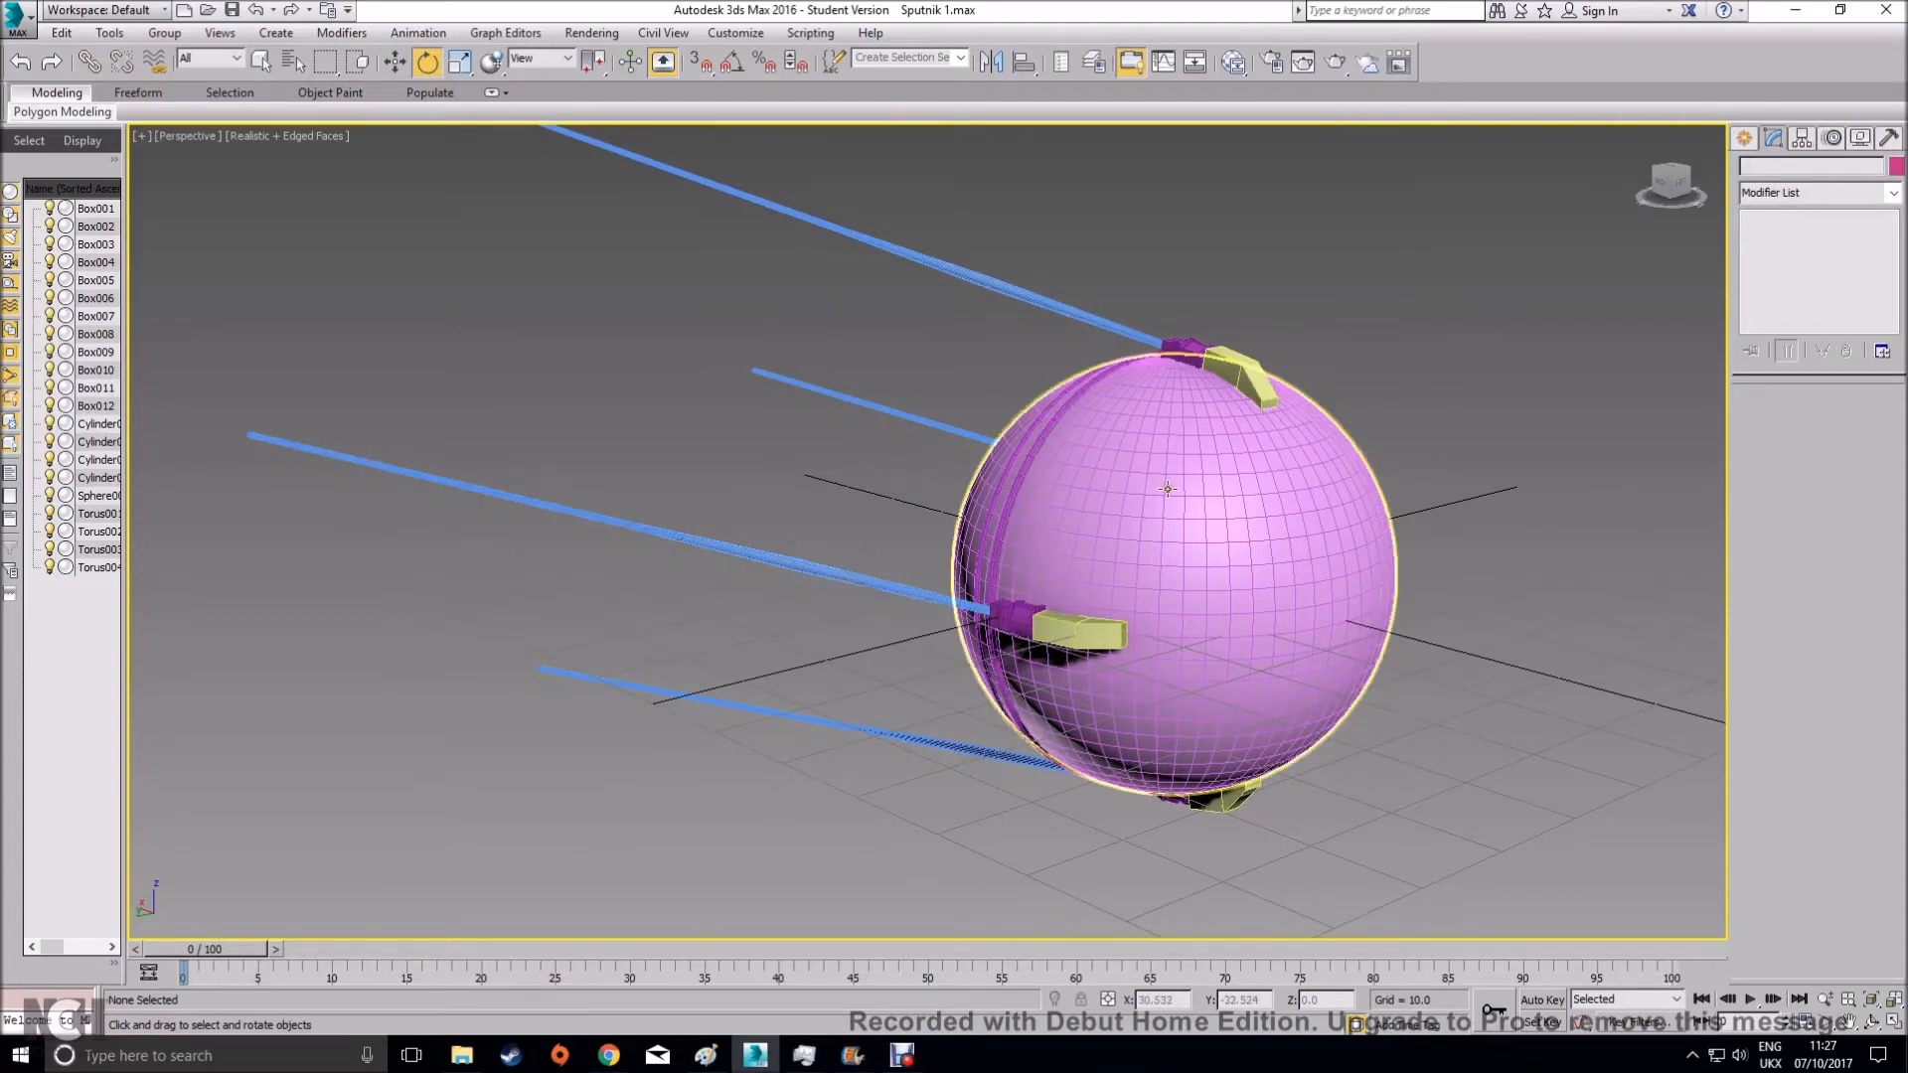
{"action": "middle_click_drag", "start_coordinate": [1175, 488], "coordinate": [1490, 303], "text": "alt"}
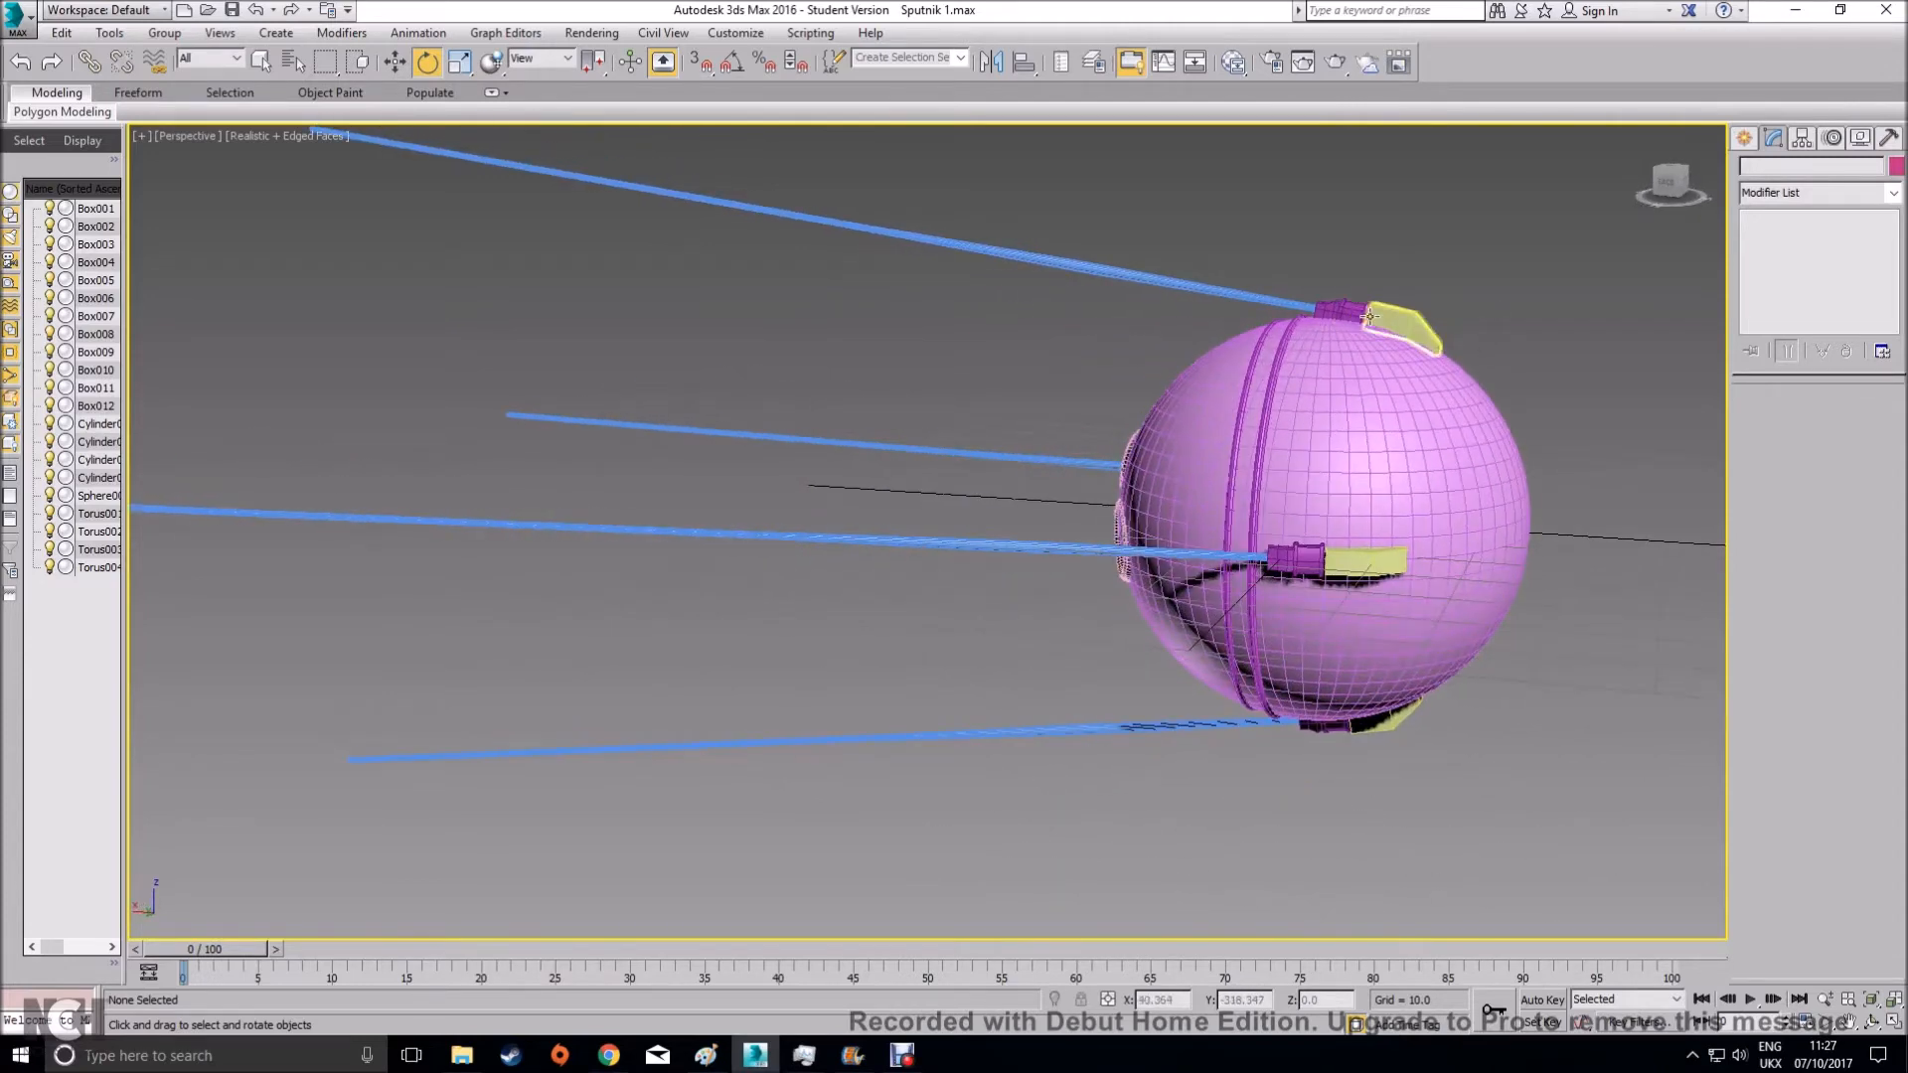
{"action": "middle_click_drag", "start_coordinate": [911, 592], "coordinate": [1164, 545], "text": "alt"}
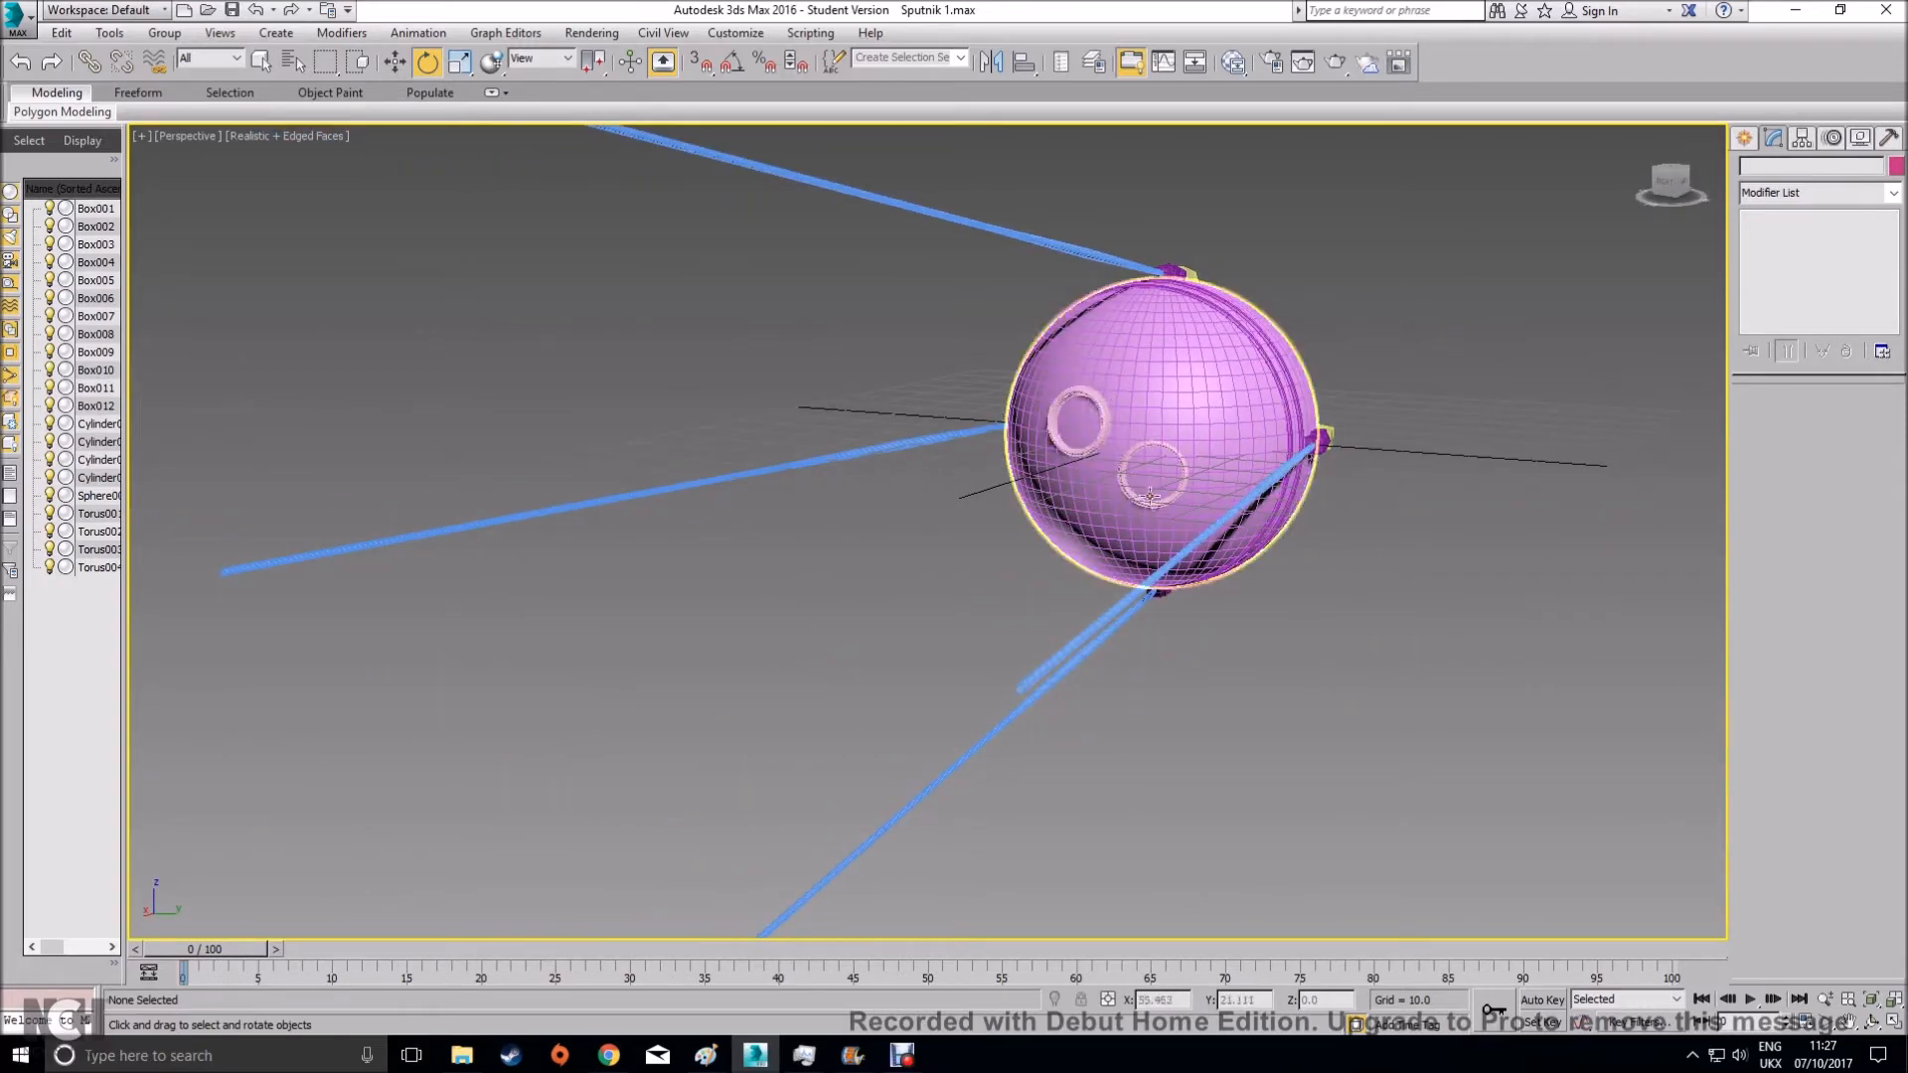
{"action": "middle_click_drag", "start_coordinate": [1170, 514], "coordinate": [1087, 533], "text": "alt"}
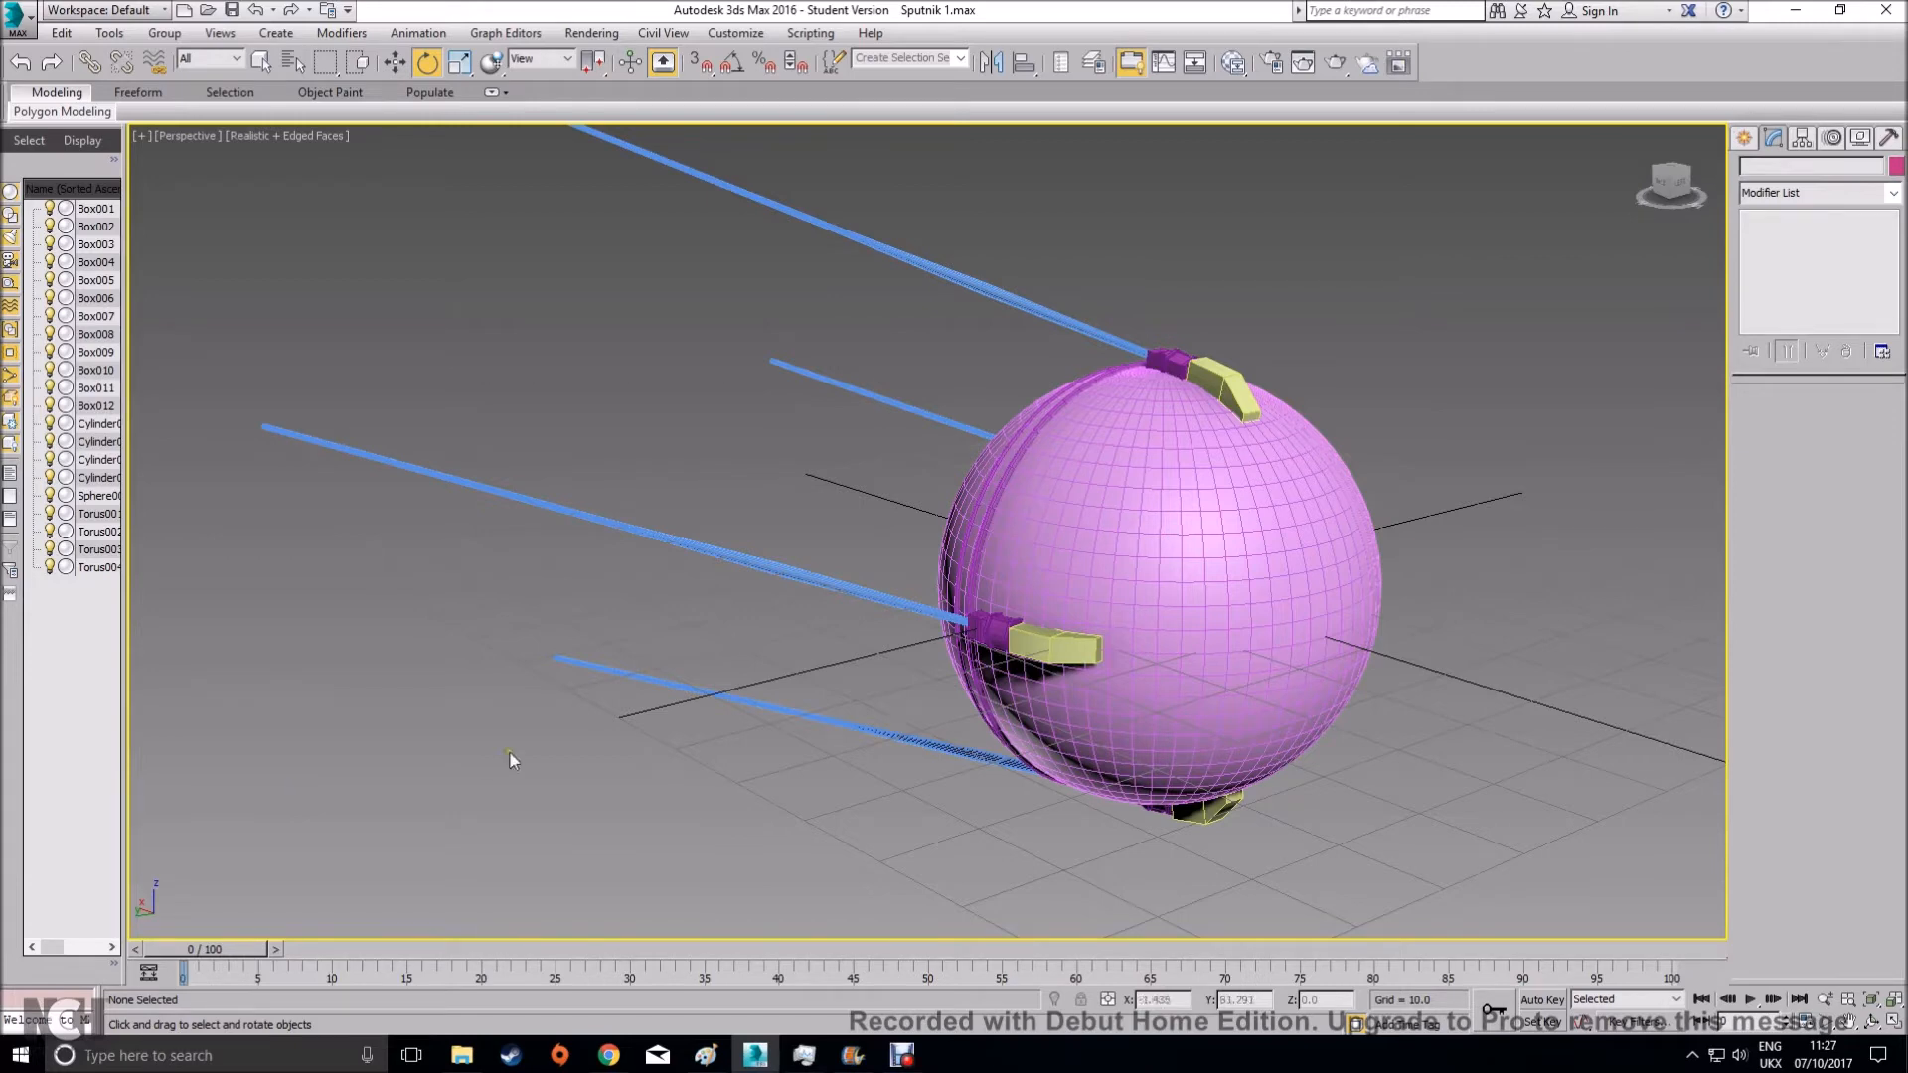
{"action": "left_click", "coordinate": [1208, 539]}
{"action": "right_click", "coordinate": [397, 63]}
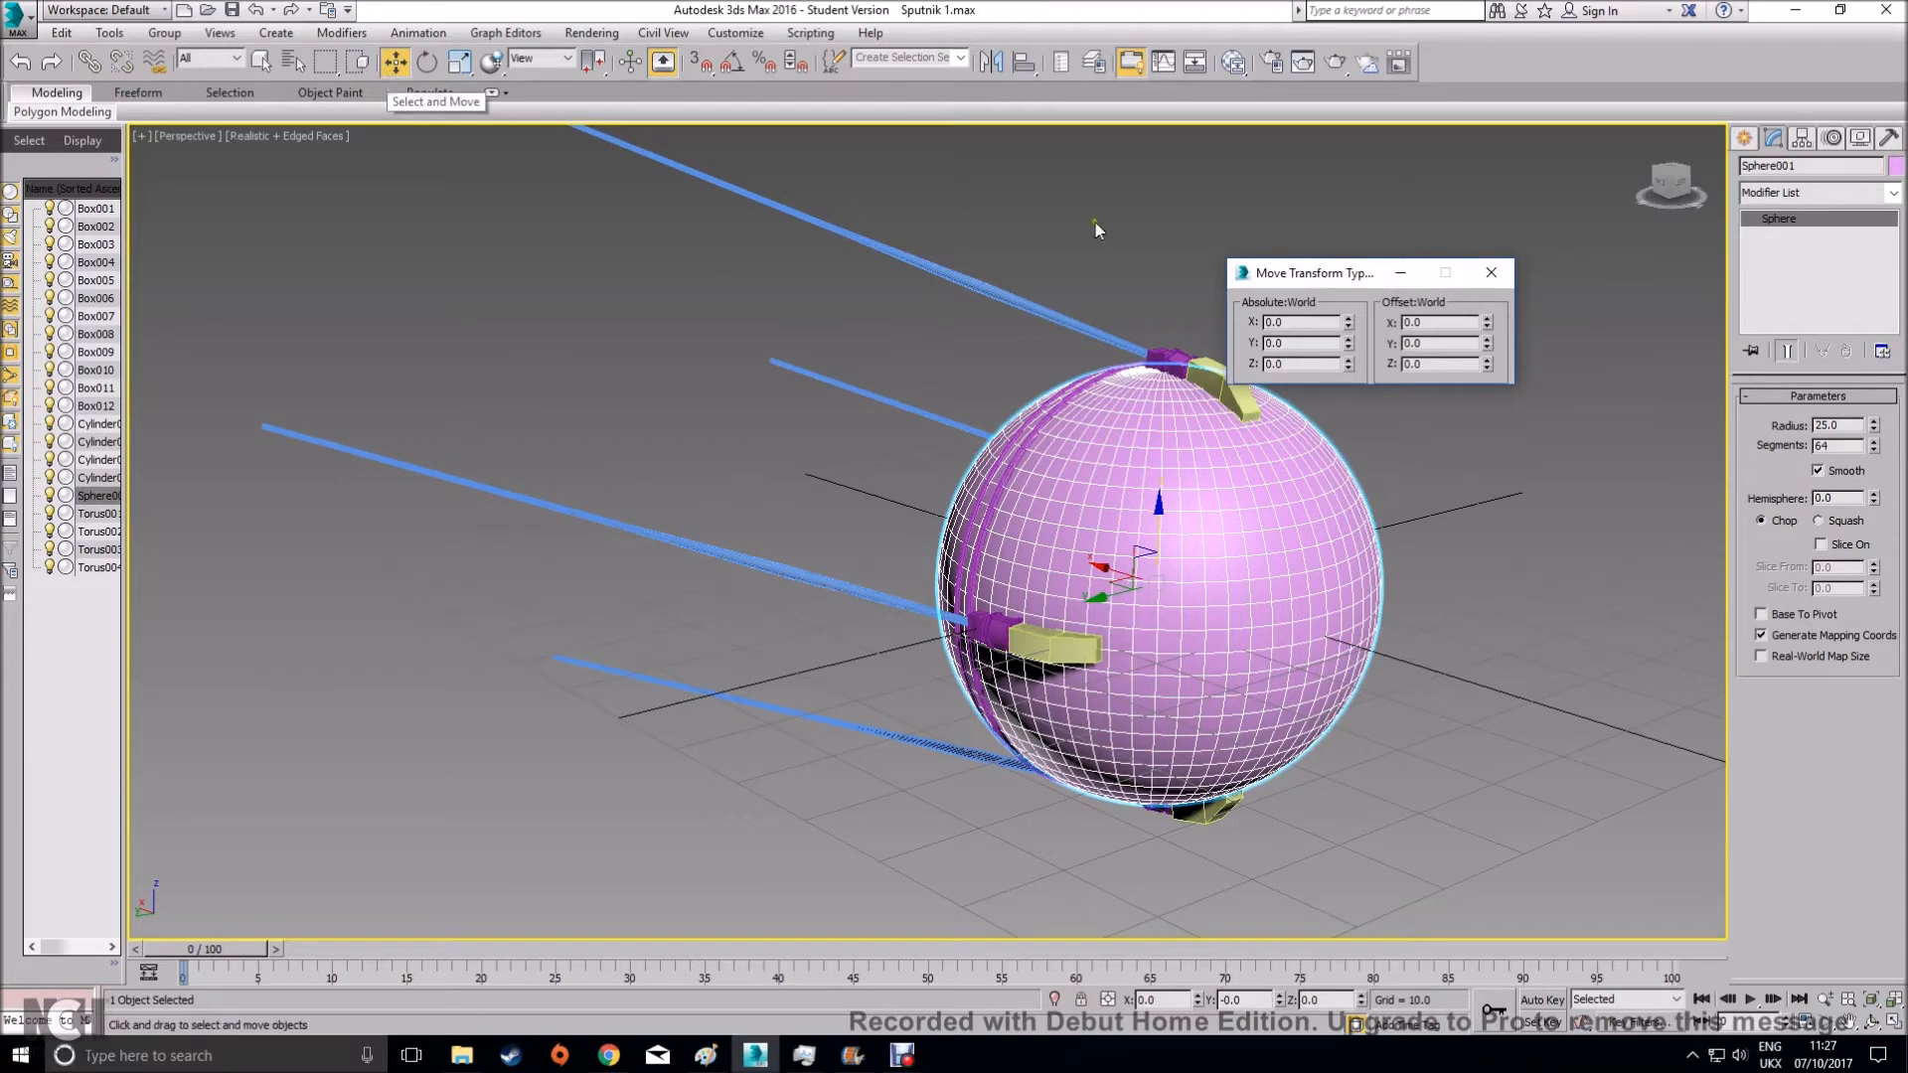
{"action": "left_click", "coordinate": [1504, 278]}
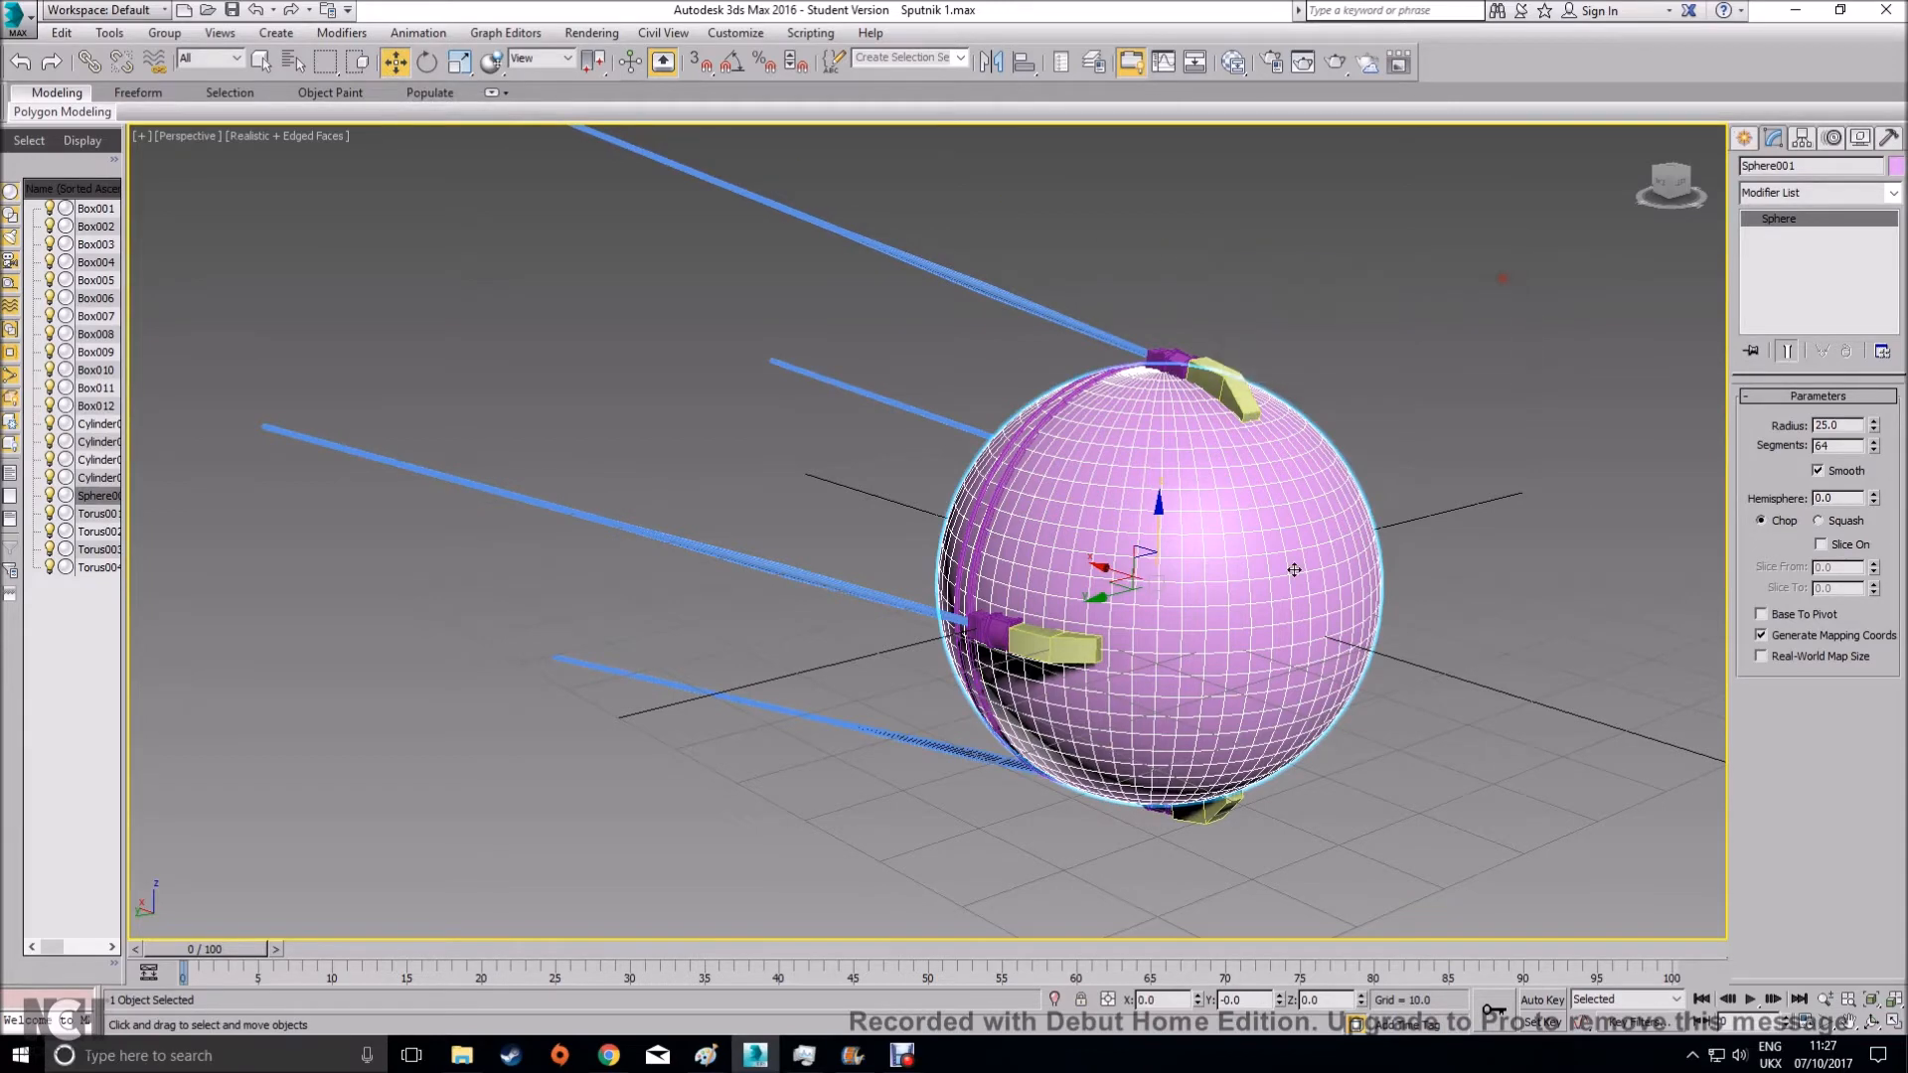
Examine the antenna mount on top of the sphere and the torus rings around it up close
{"action": "middle_click_drag", "start_coordinate": [1143, 457], "coordinate": [1221, 456], "text": "alt"}
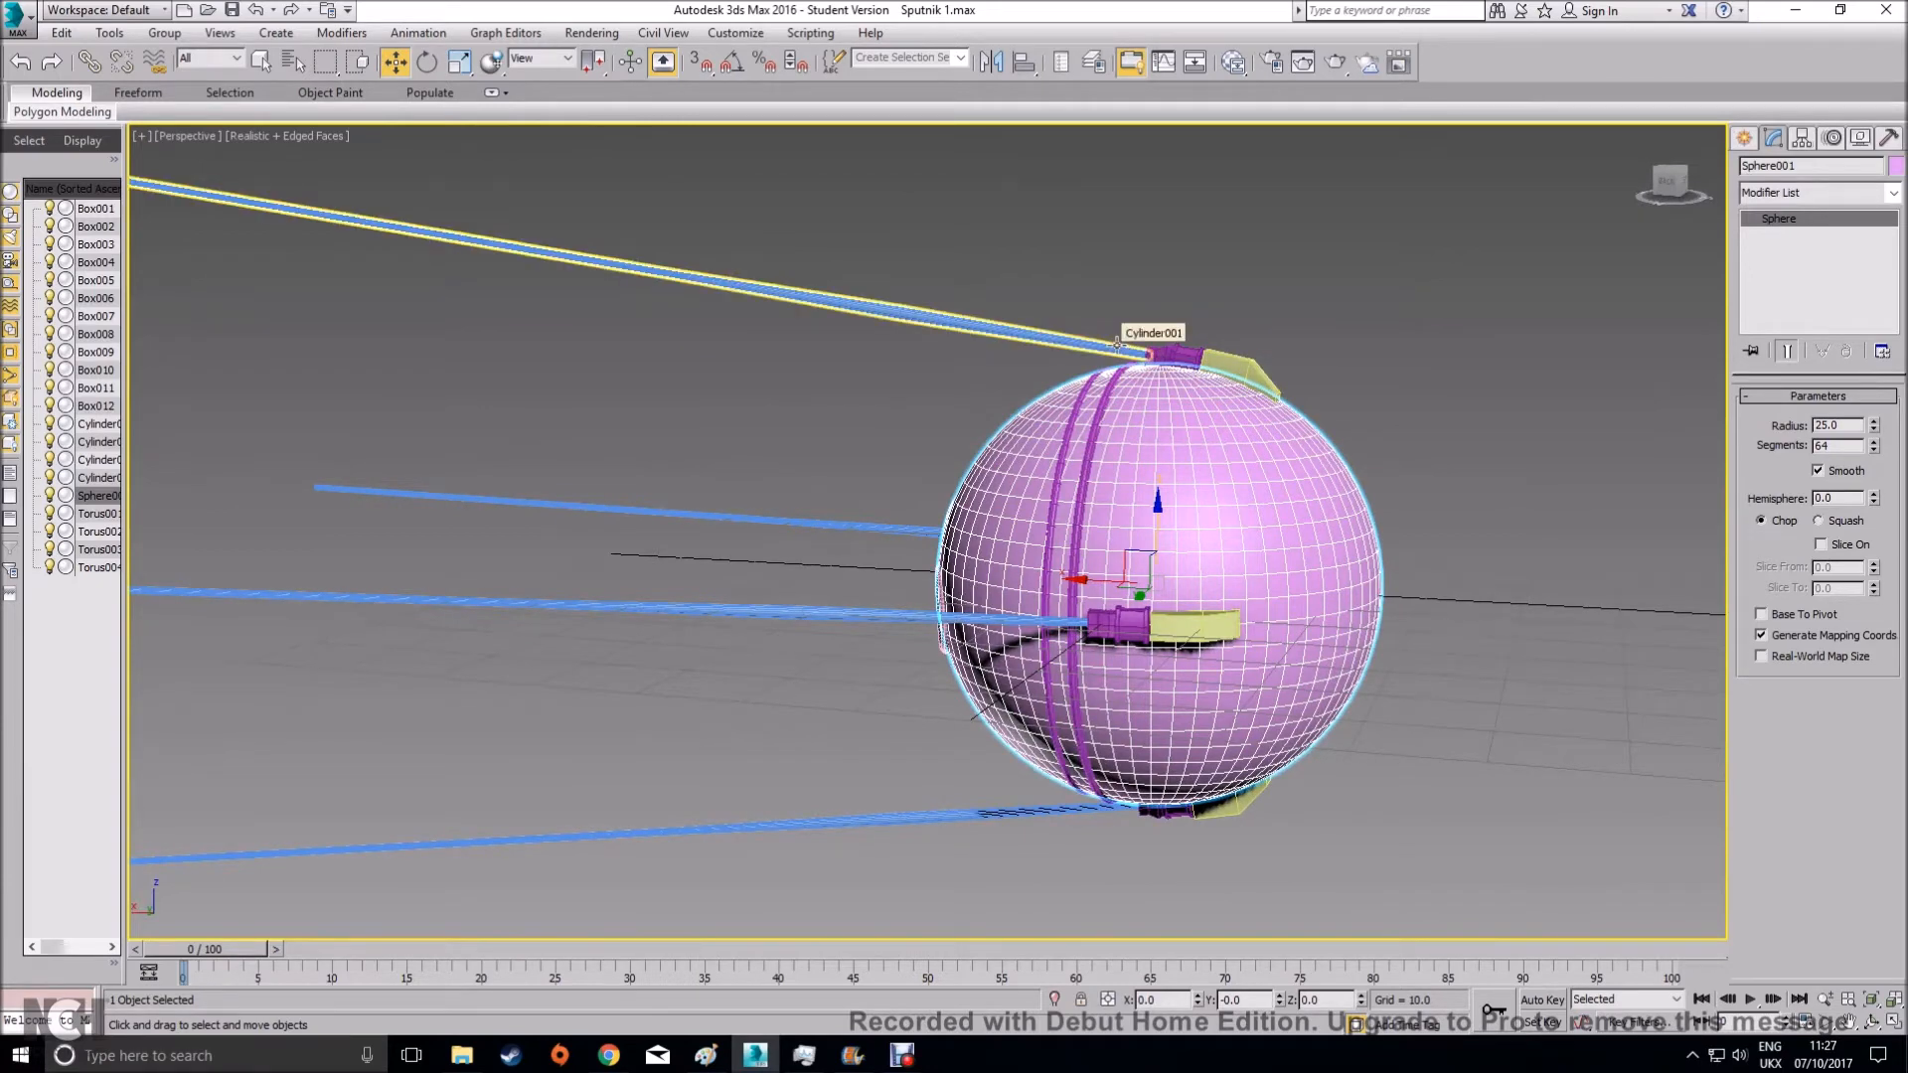
{"action": "middle_click_drag", "start_coordinate": [1116, 343], "coordinate": [1137, 551], "text": "alt"}
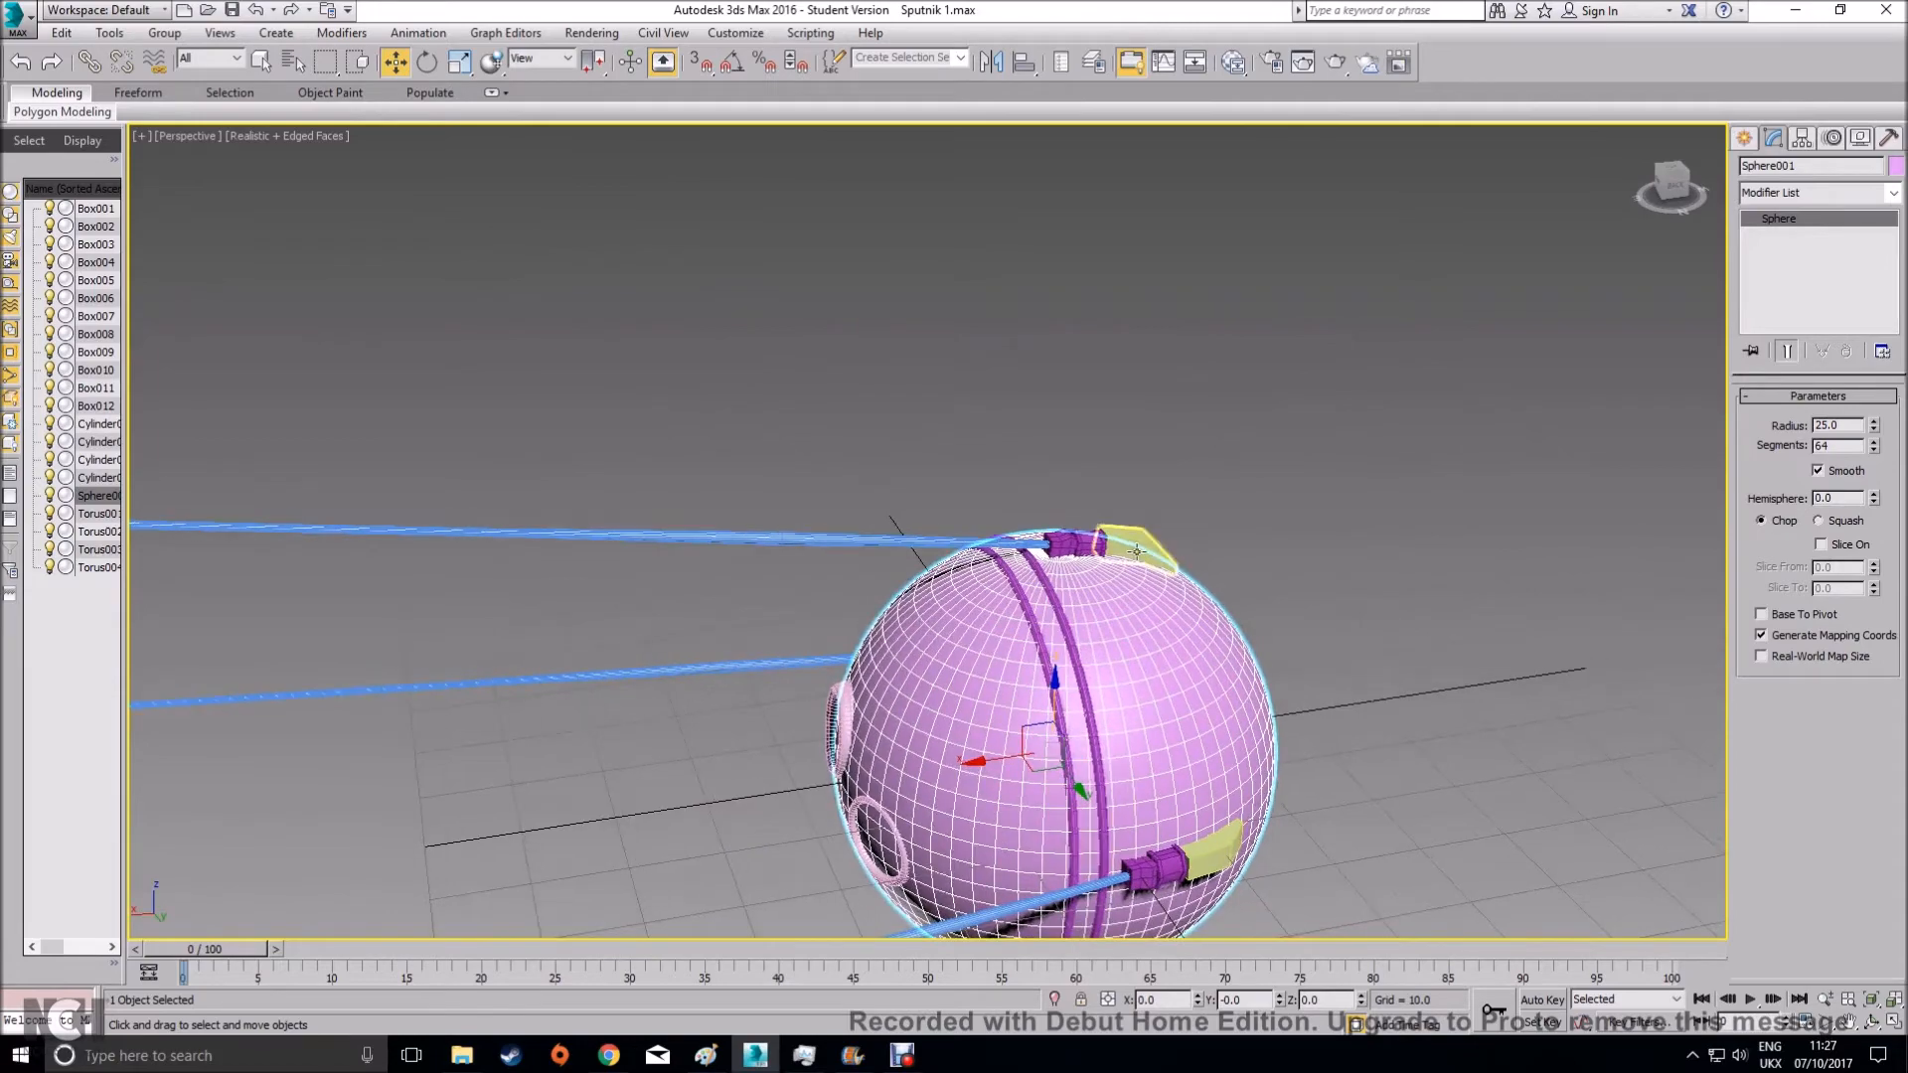
{"action": "scroll", "coordinate": [1136, 552], "scroll_direction": "up", "scroll_amount": 5}
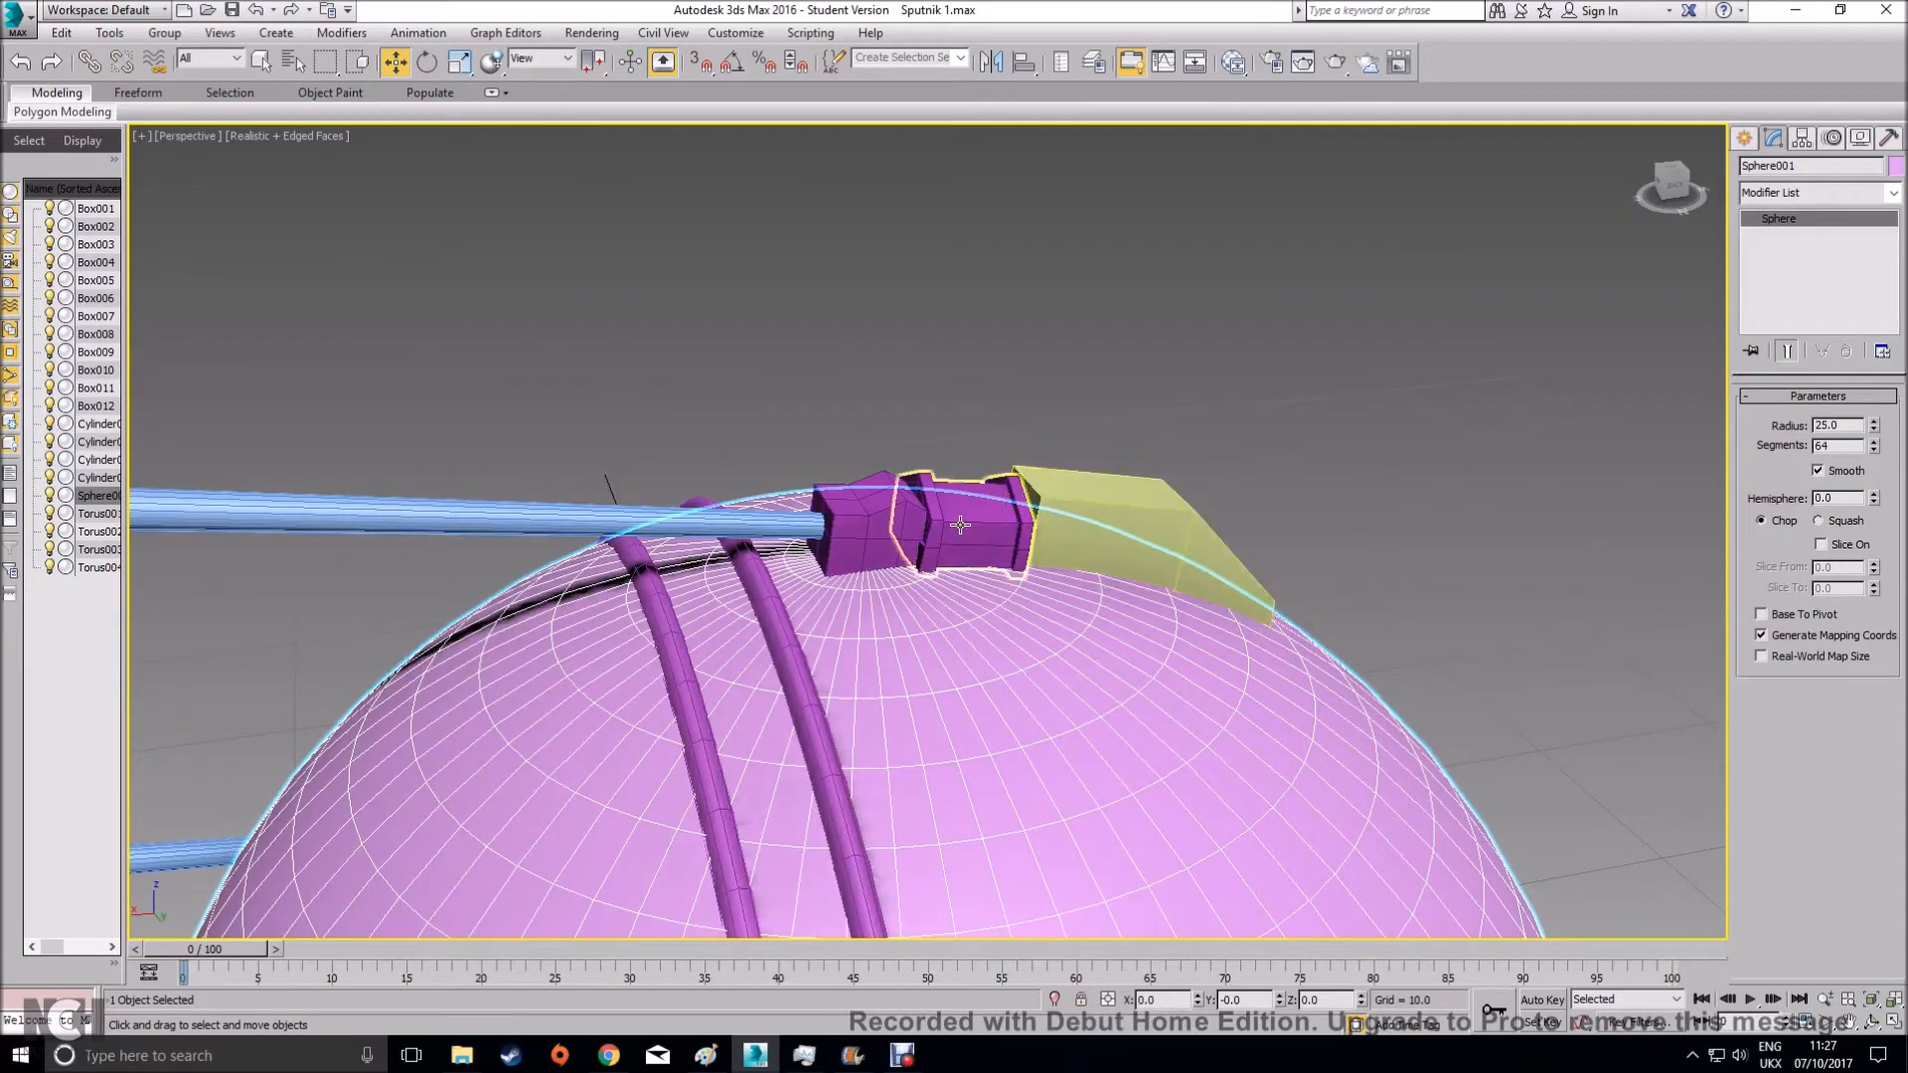
{"action": "scroll", "coordinate": [839, 674], "scroll_direction": "down", "scroll_amount": 10}
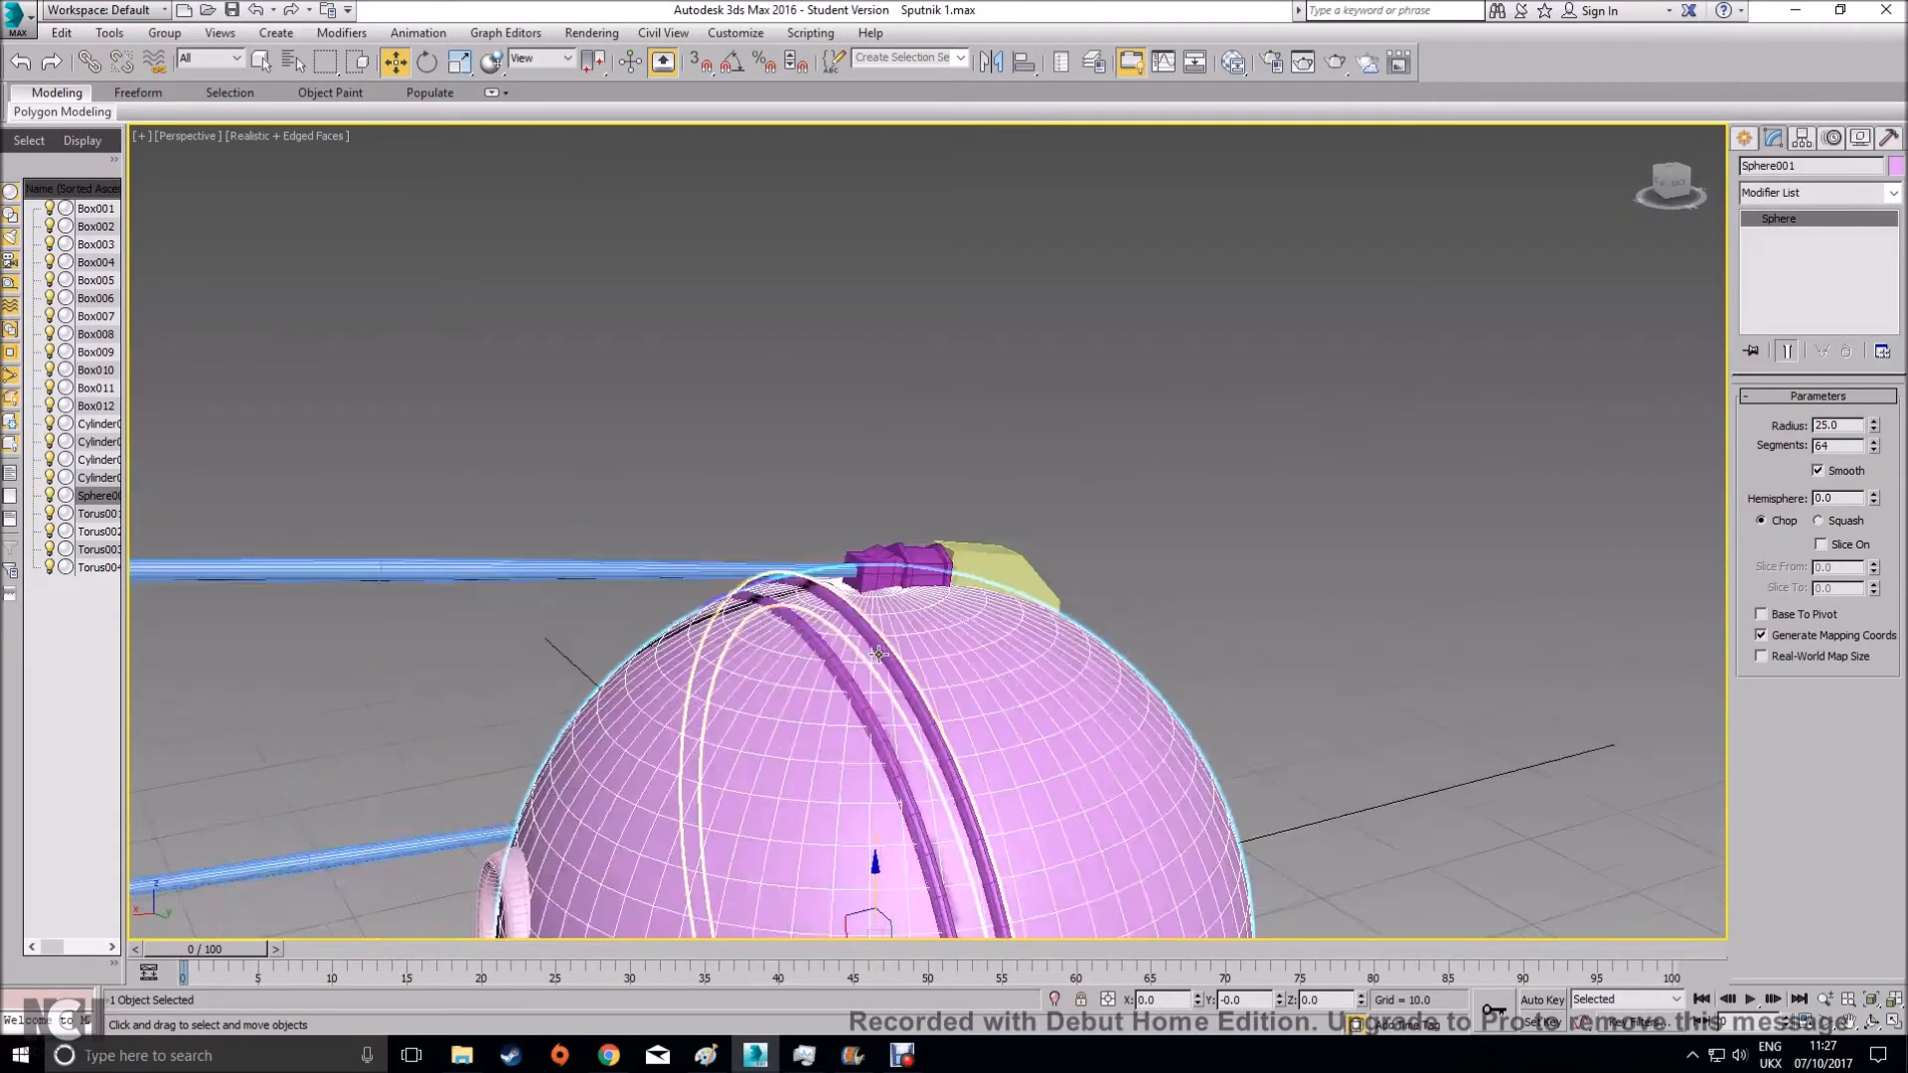
{"action": "scroll", "coordinate": [1090, 583], "scroll_direction": "up", "scroll_amount": 3}
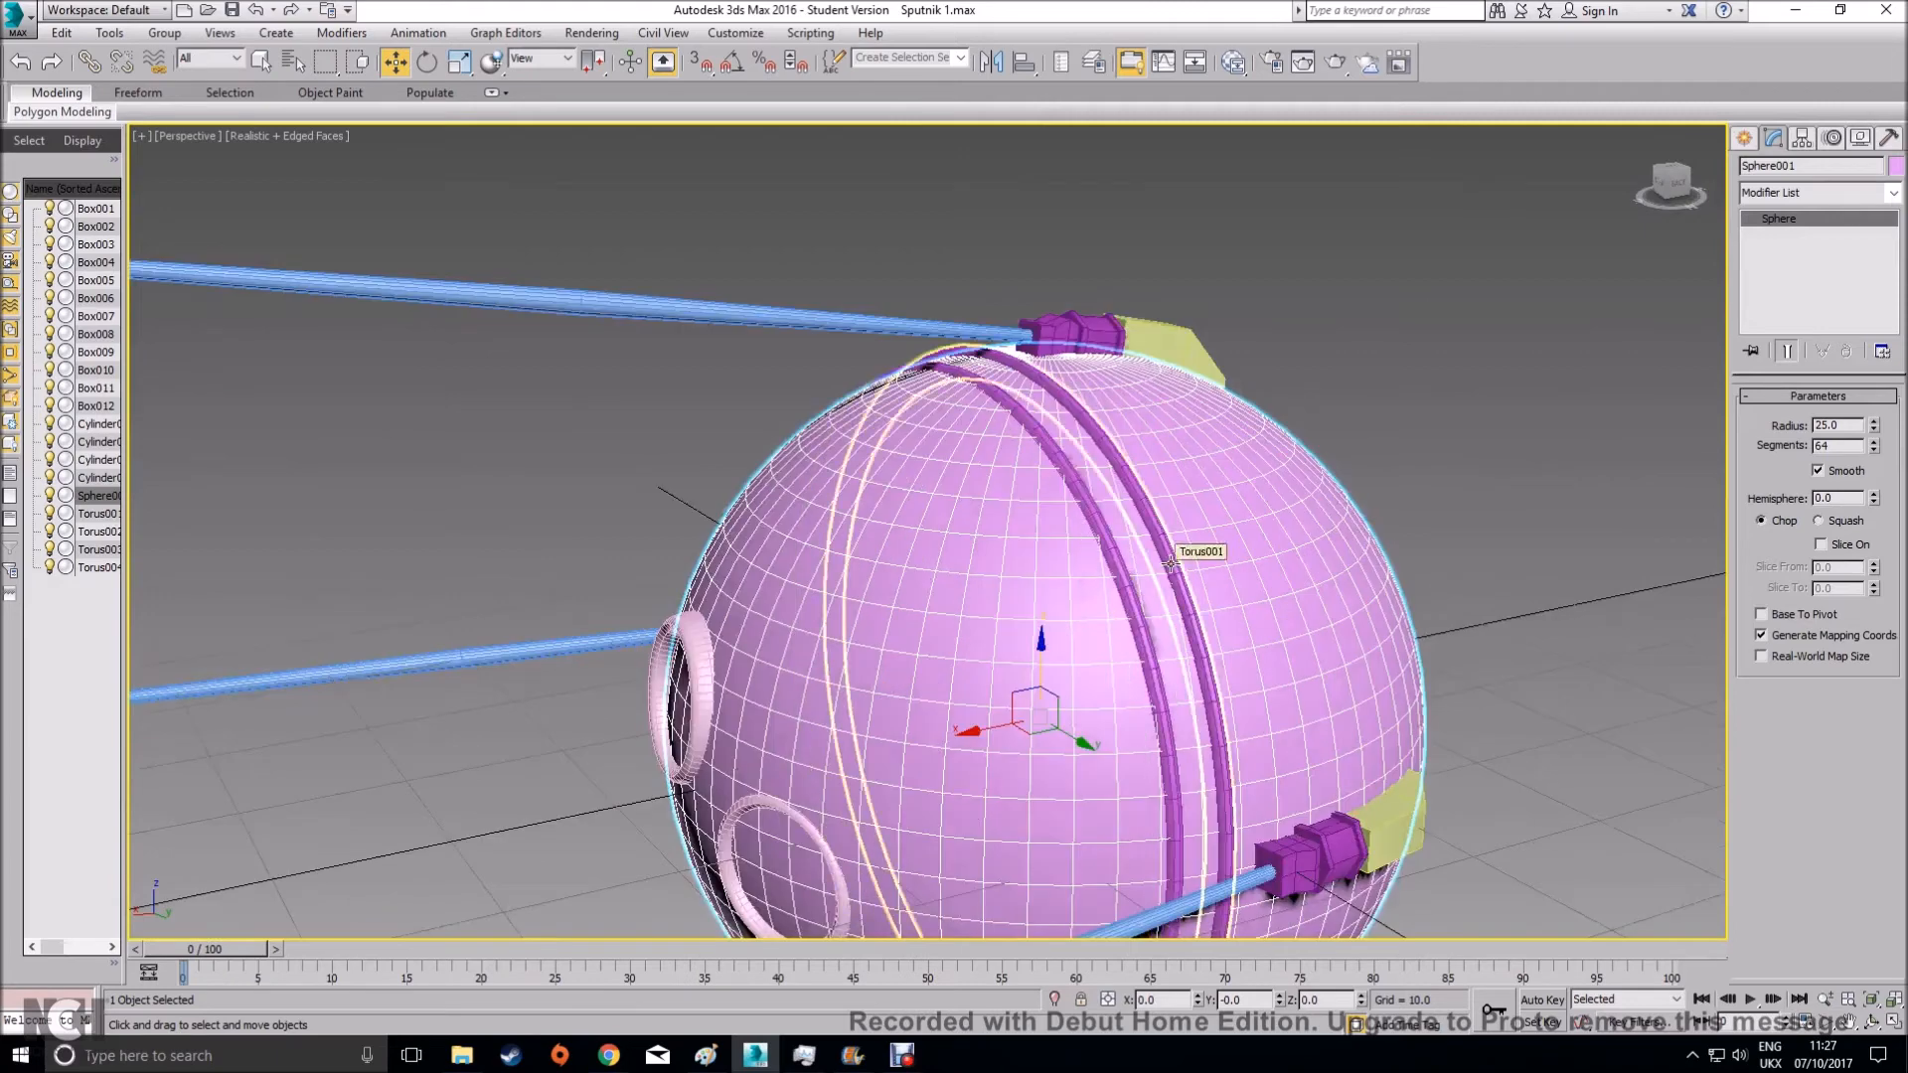
{"action": "left_click", "coordinate": [1169, 563]}
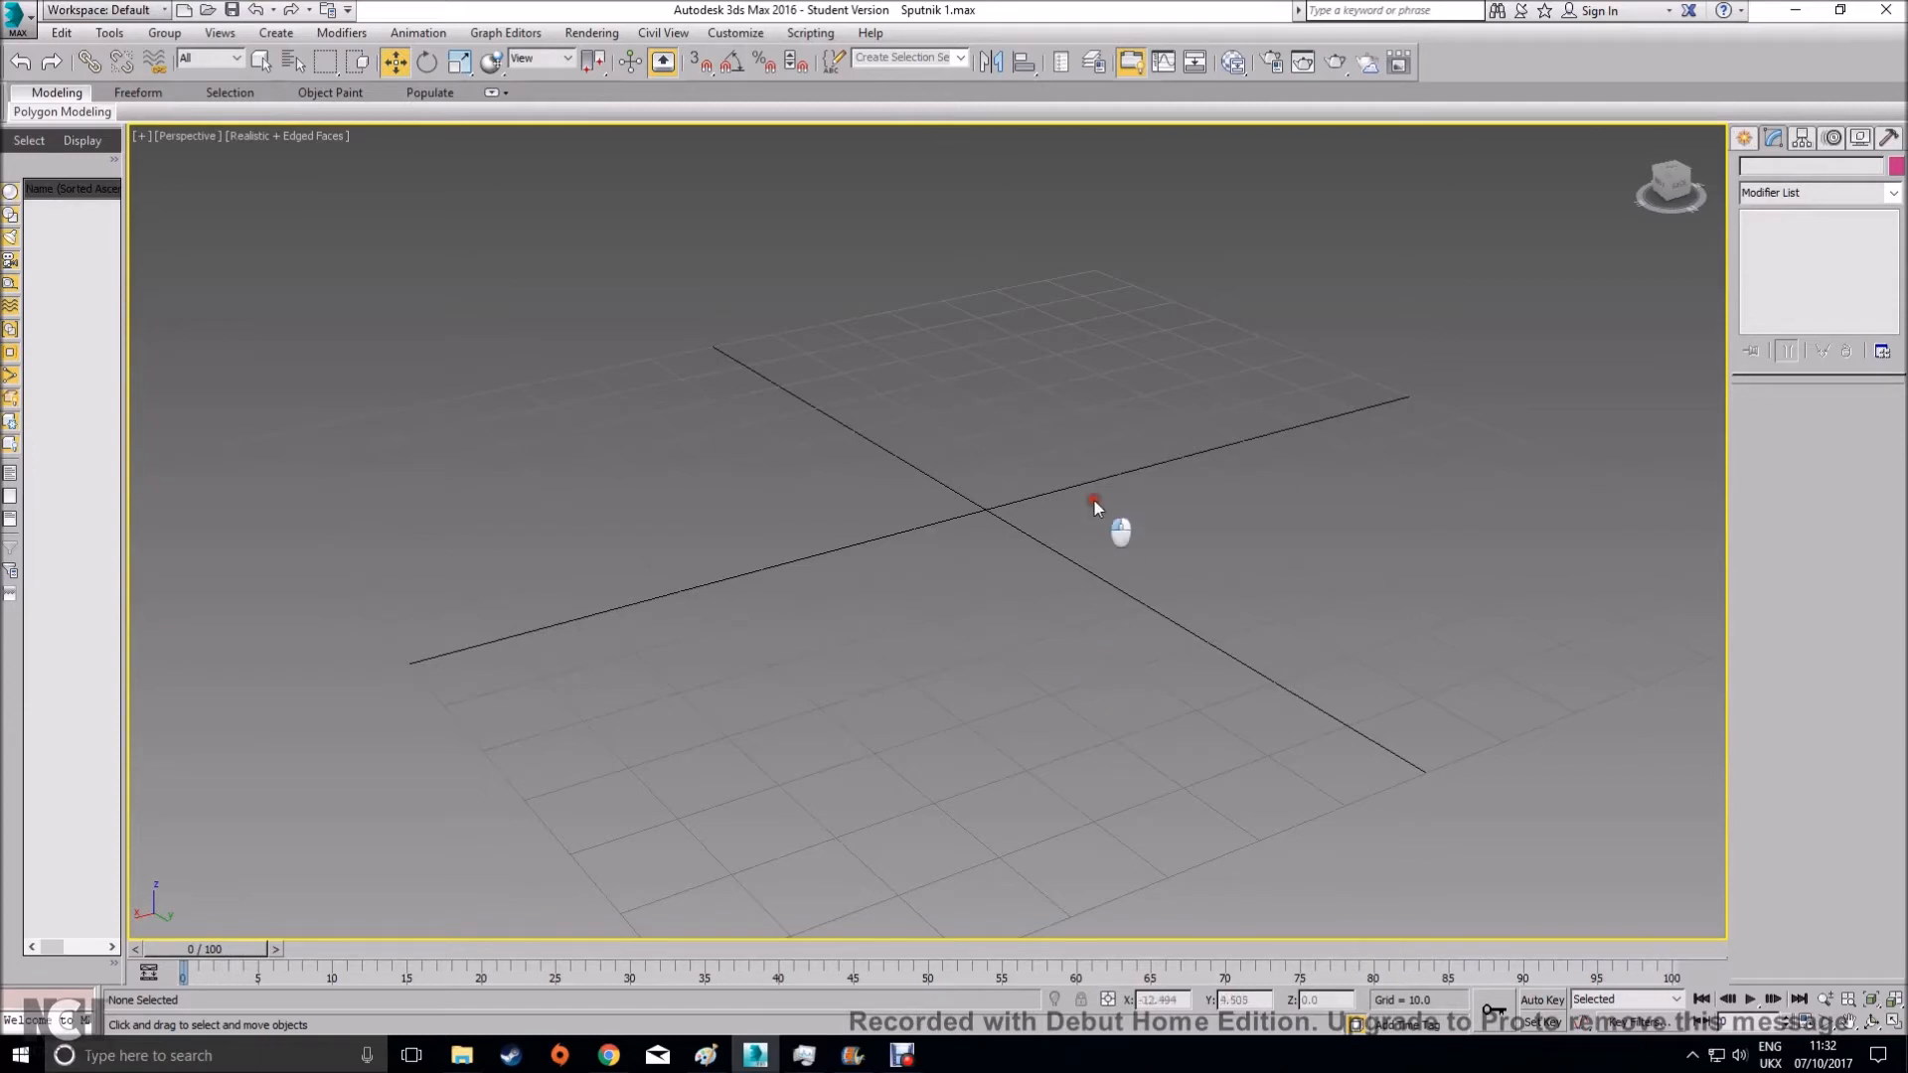
Create a sphere with a radius of about 20 near the middle of the empty grid
{"action": "left_click", "coordinate": [1744, 140]}
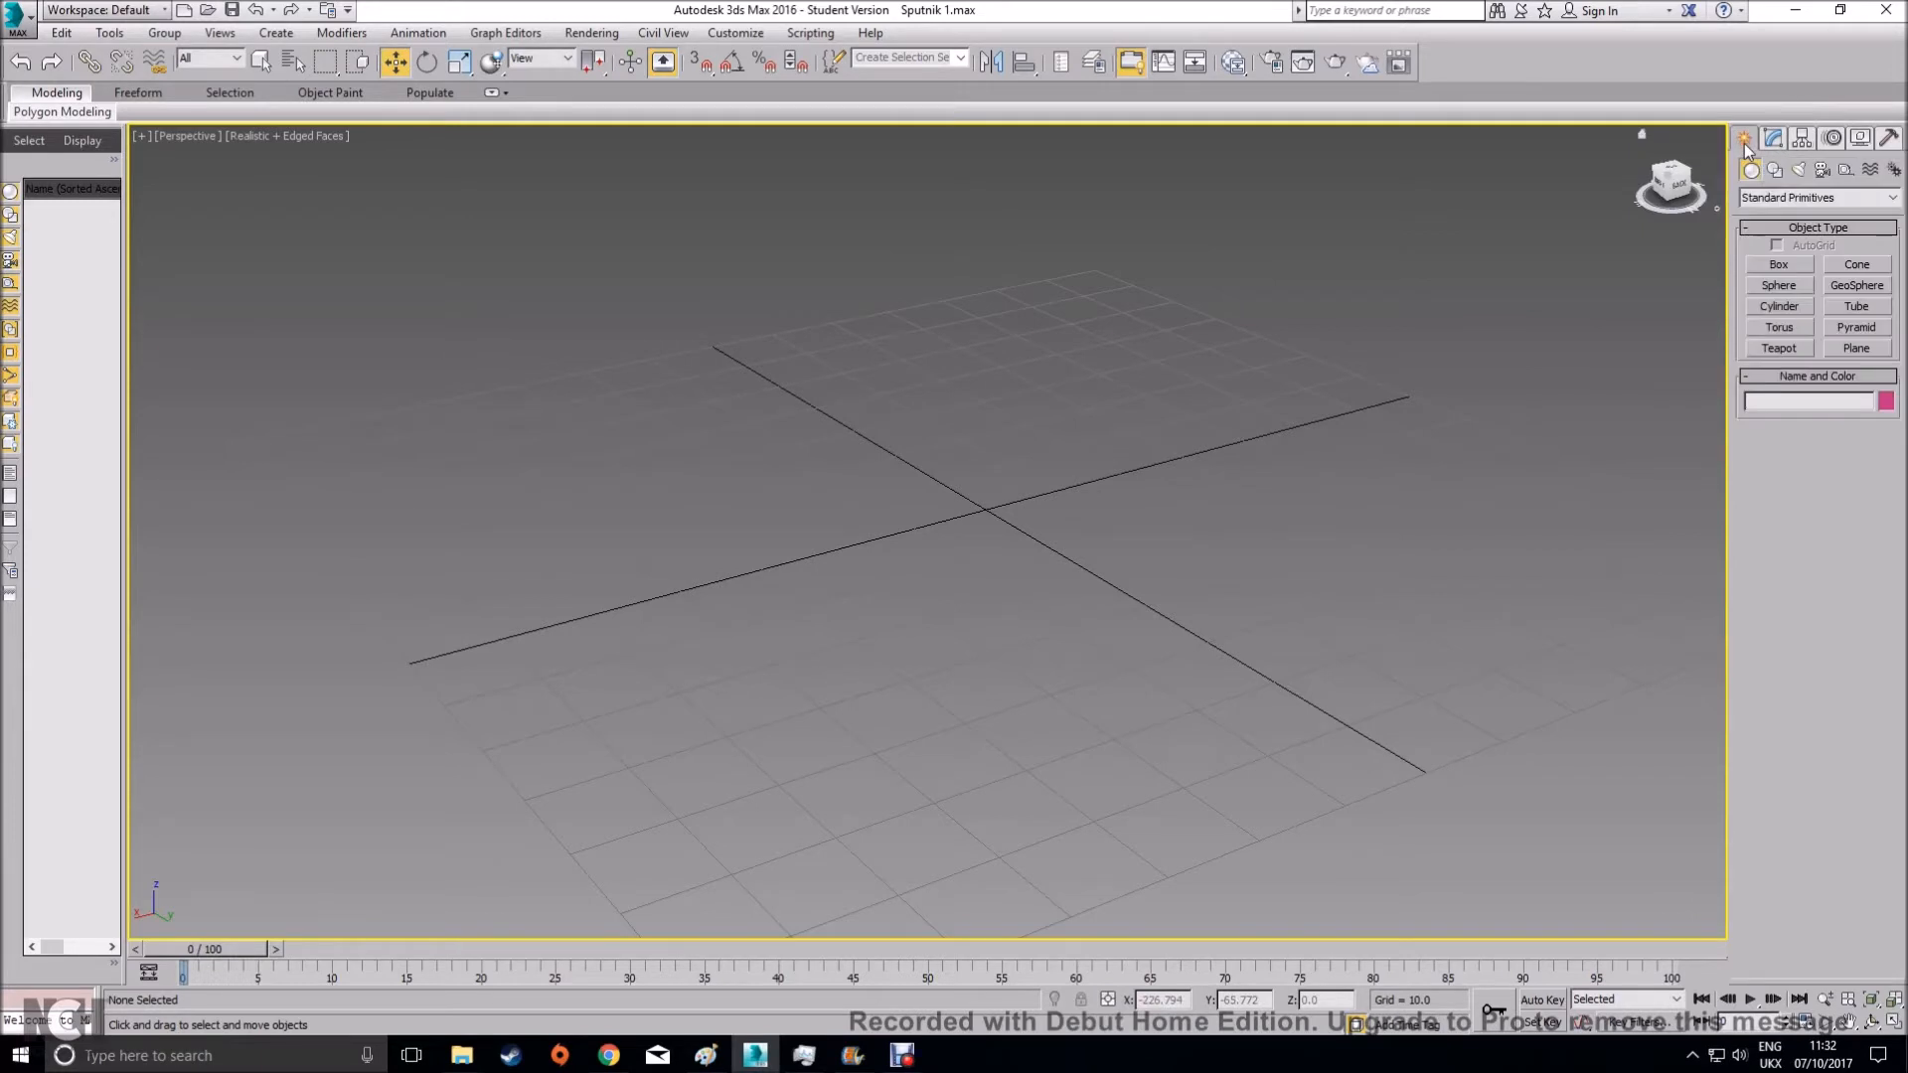
{"action": "left_click", "coordinate": [1771, 286]}
{"action": "left_click_drag", "start_coordinate": [1179, 520], "coordinate": [1244, 606]}
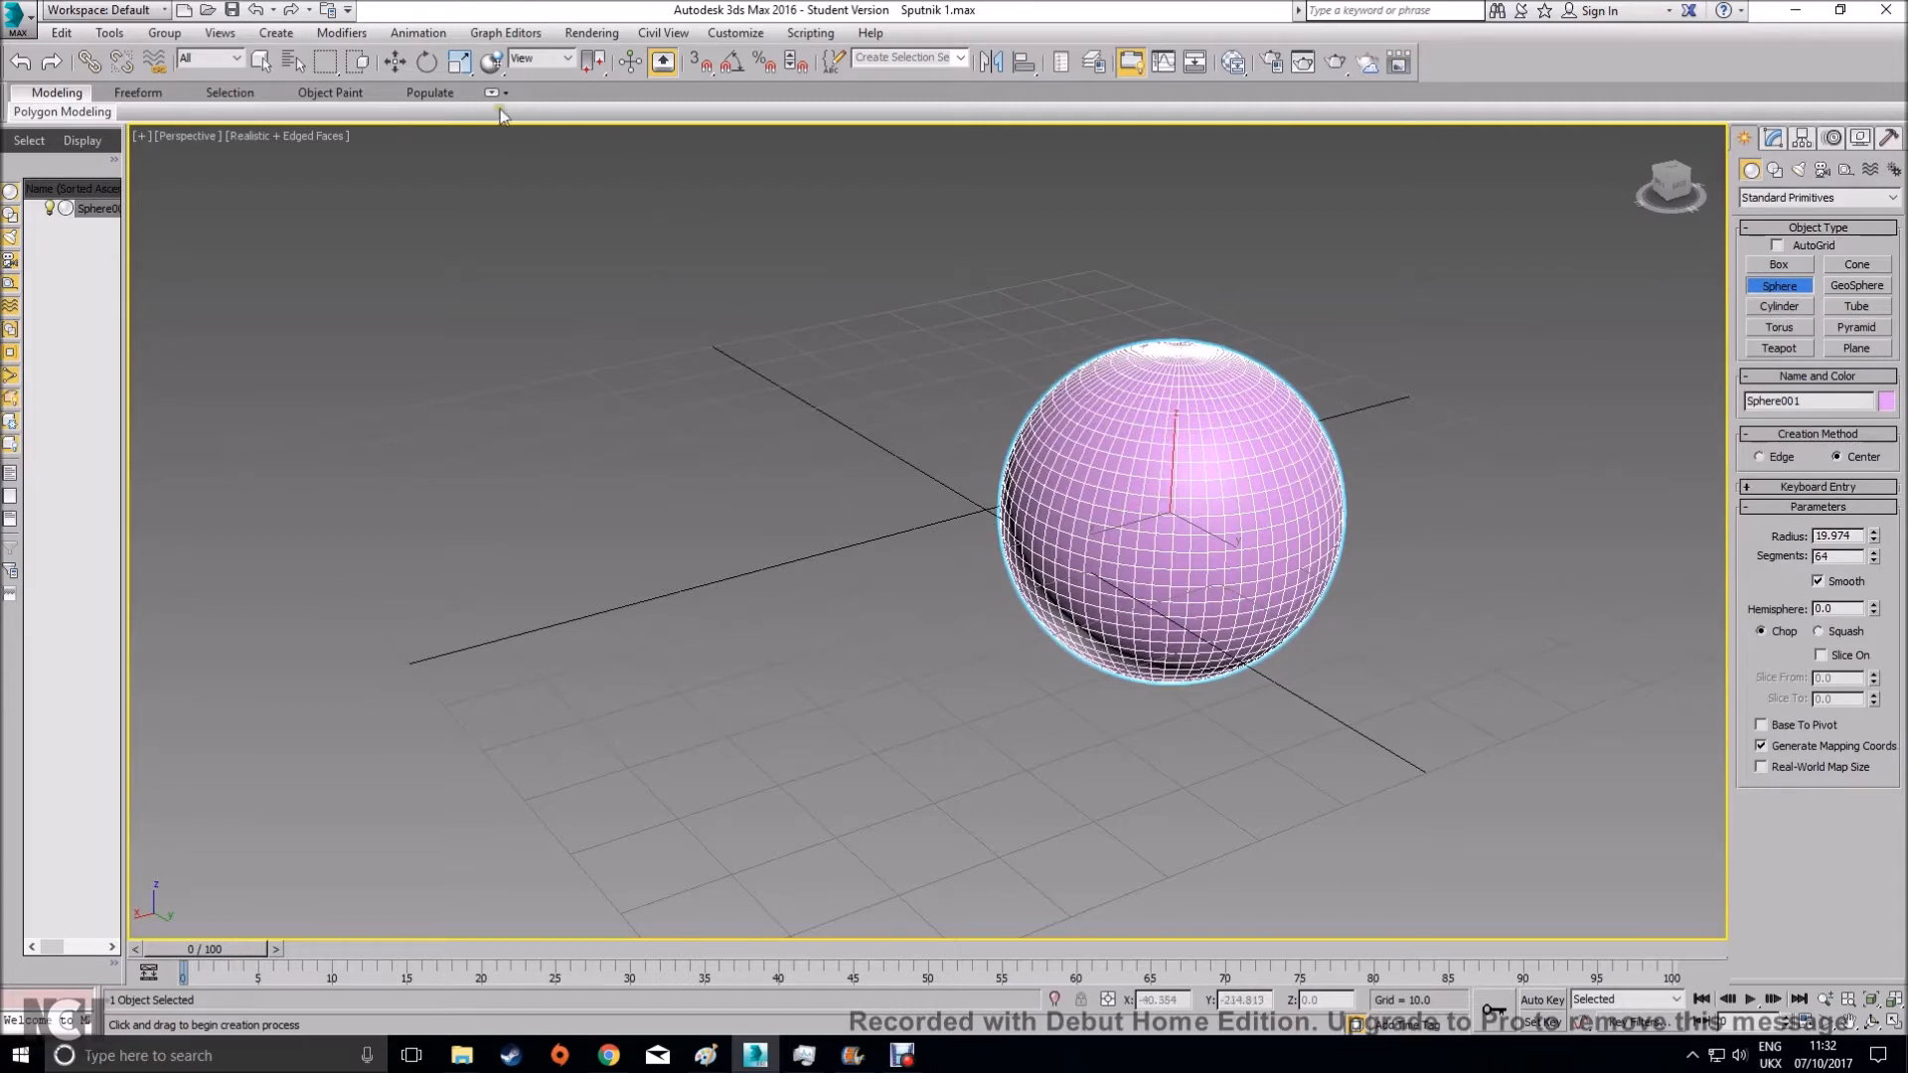
Move the sphere to the world origin by setting its absolute X, Y and Z coordinates to 0
{"action": "right_click", "coordinate": [403, 58]}
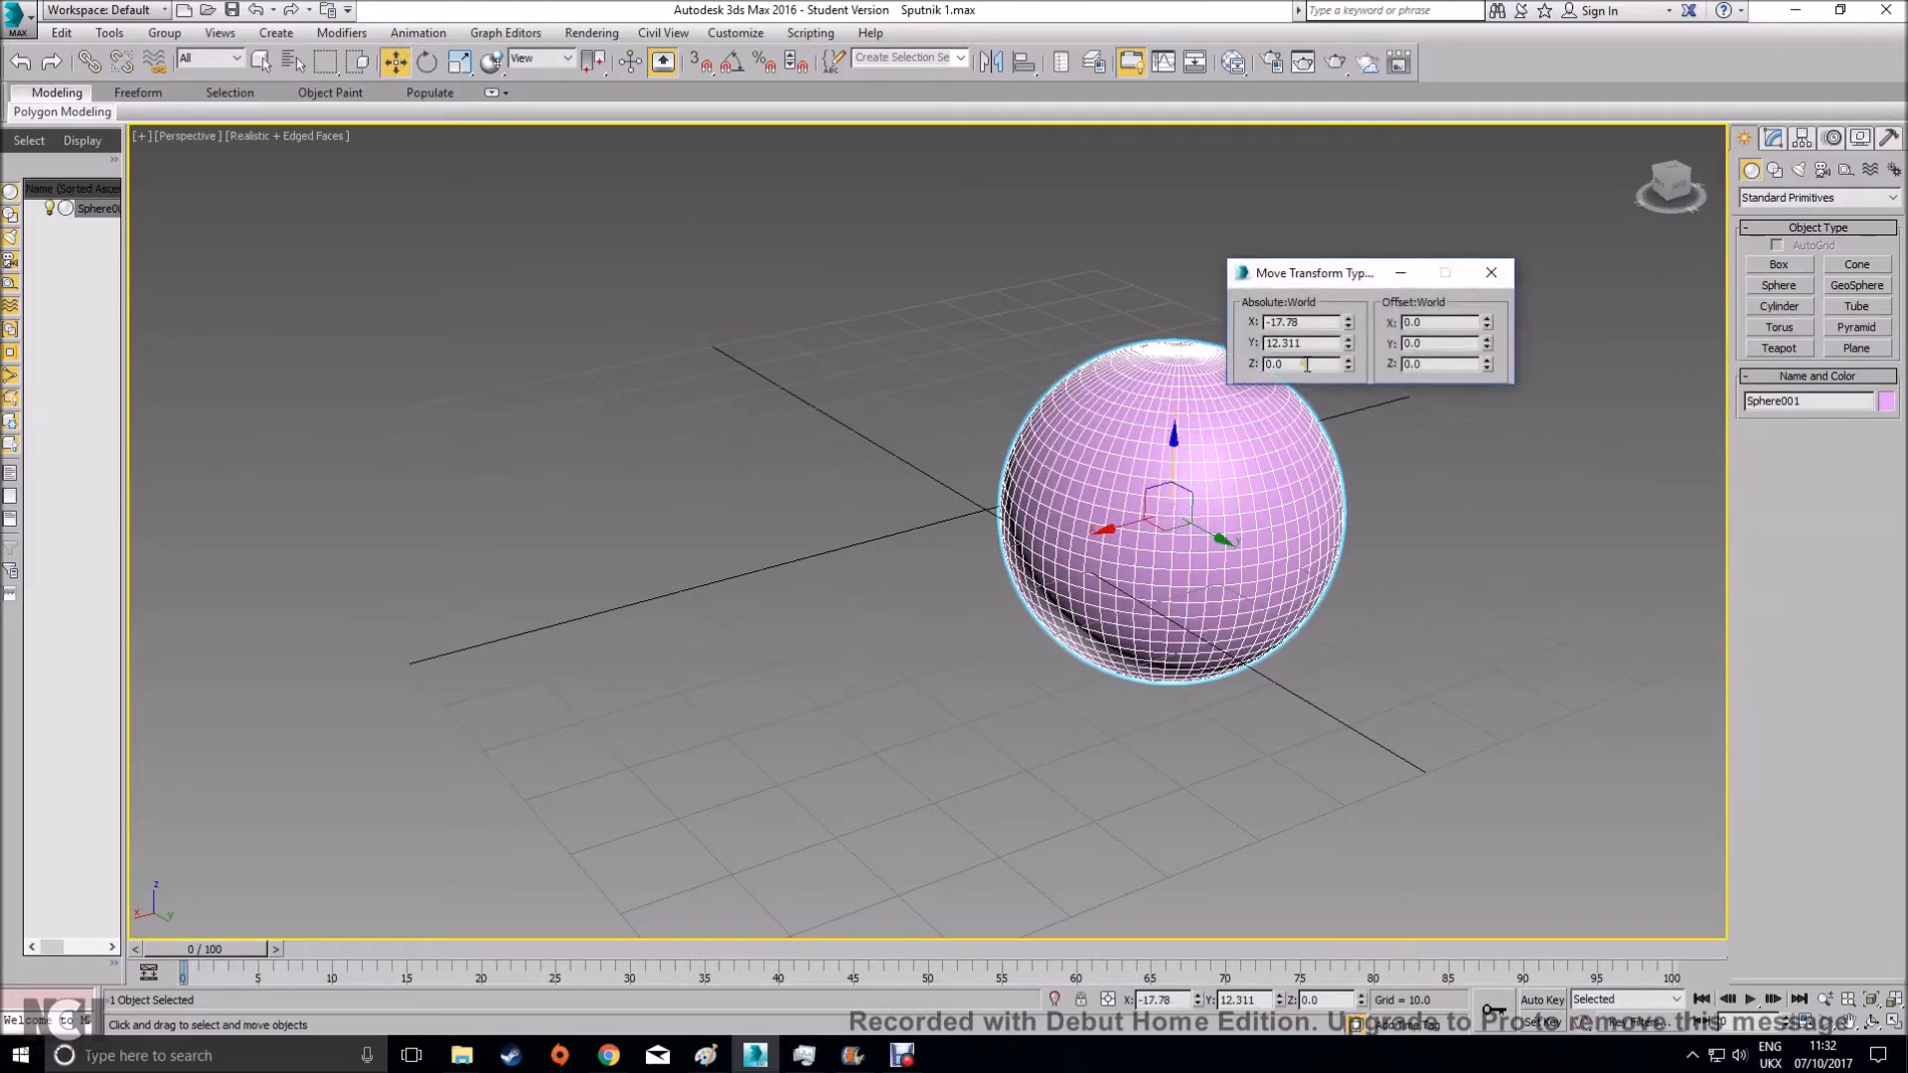
{"action": "left_click_drag", "start_coordinate": [1316, 323], "coordinate": [1145, 314]}
{"action": "type", "text": "0"}
{"action": "key", "text": "Tab"}
{"action": "type", "text": "0"}
{"action": "key", "text": "Tab"}
{"action": "type", "text": "0"}
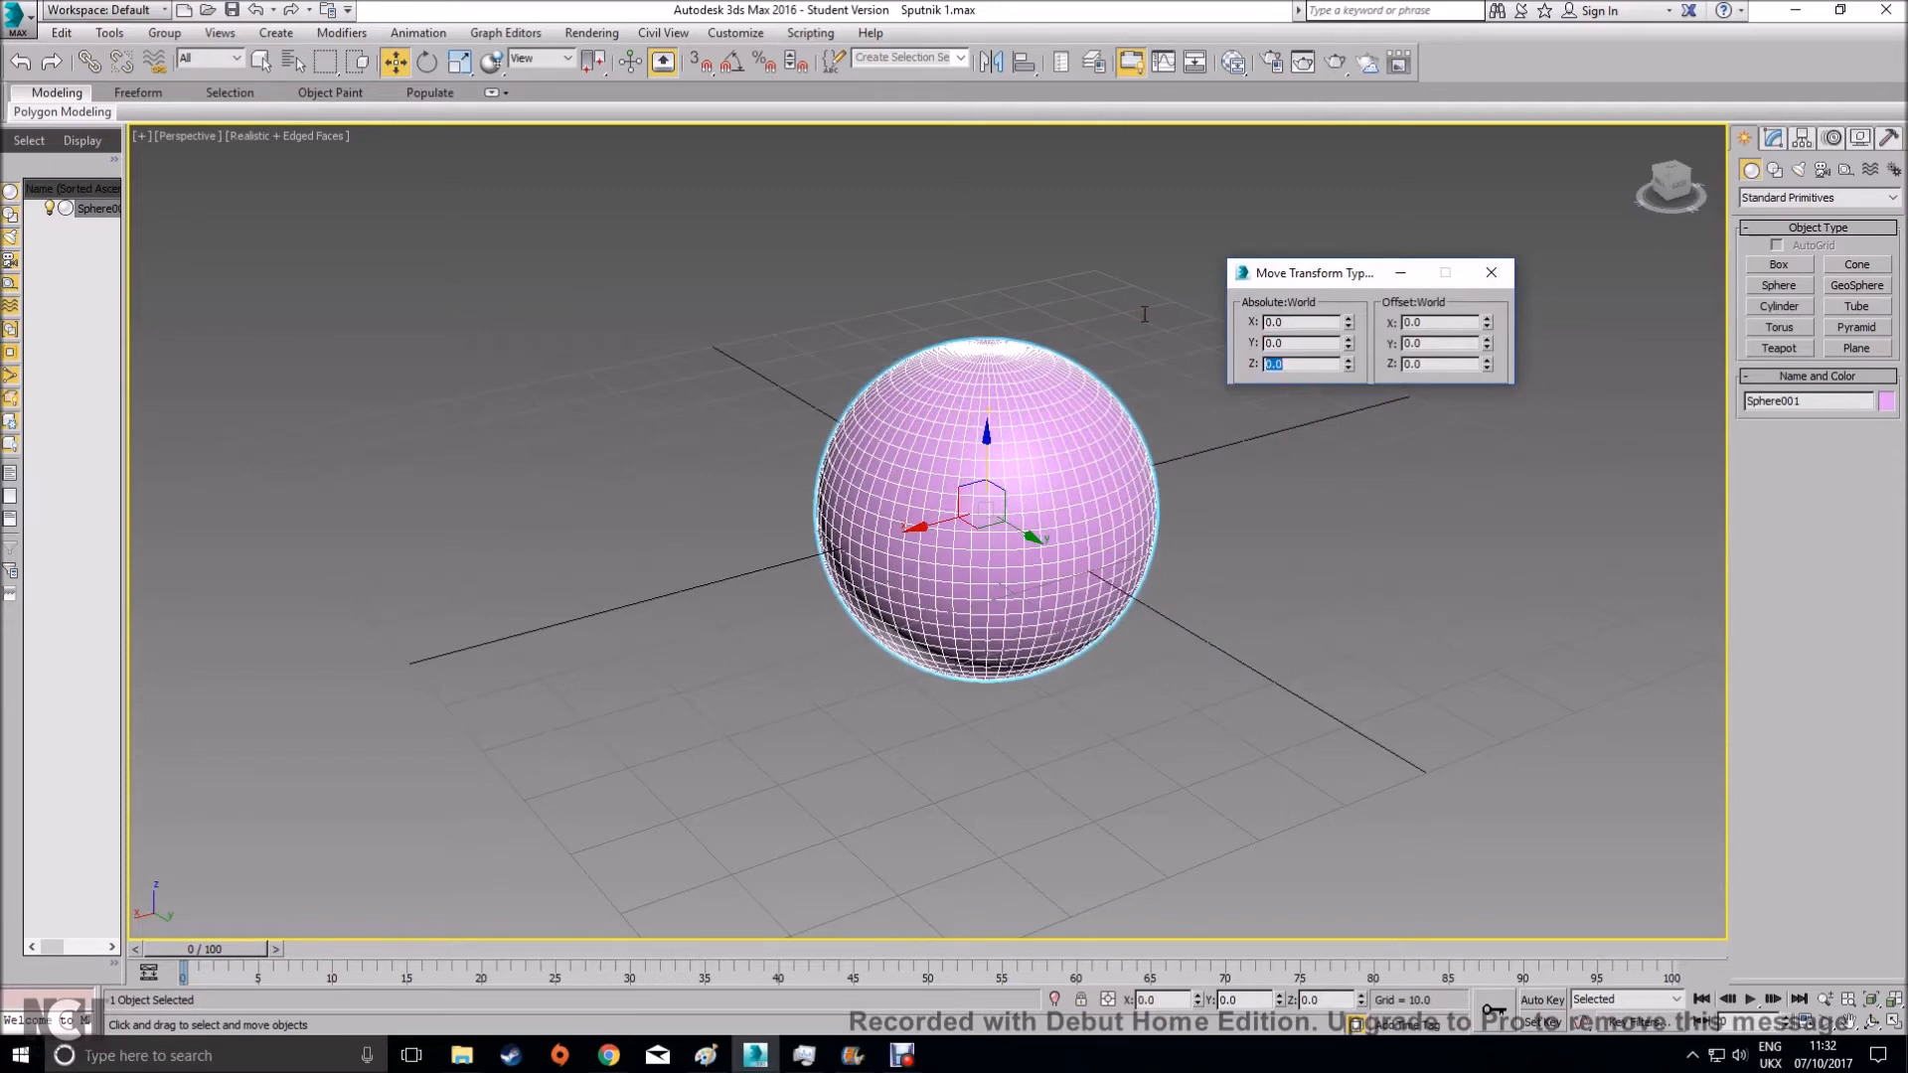
{"action": "left_click", "coordinate": [1491, 272]}
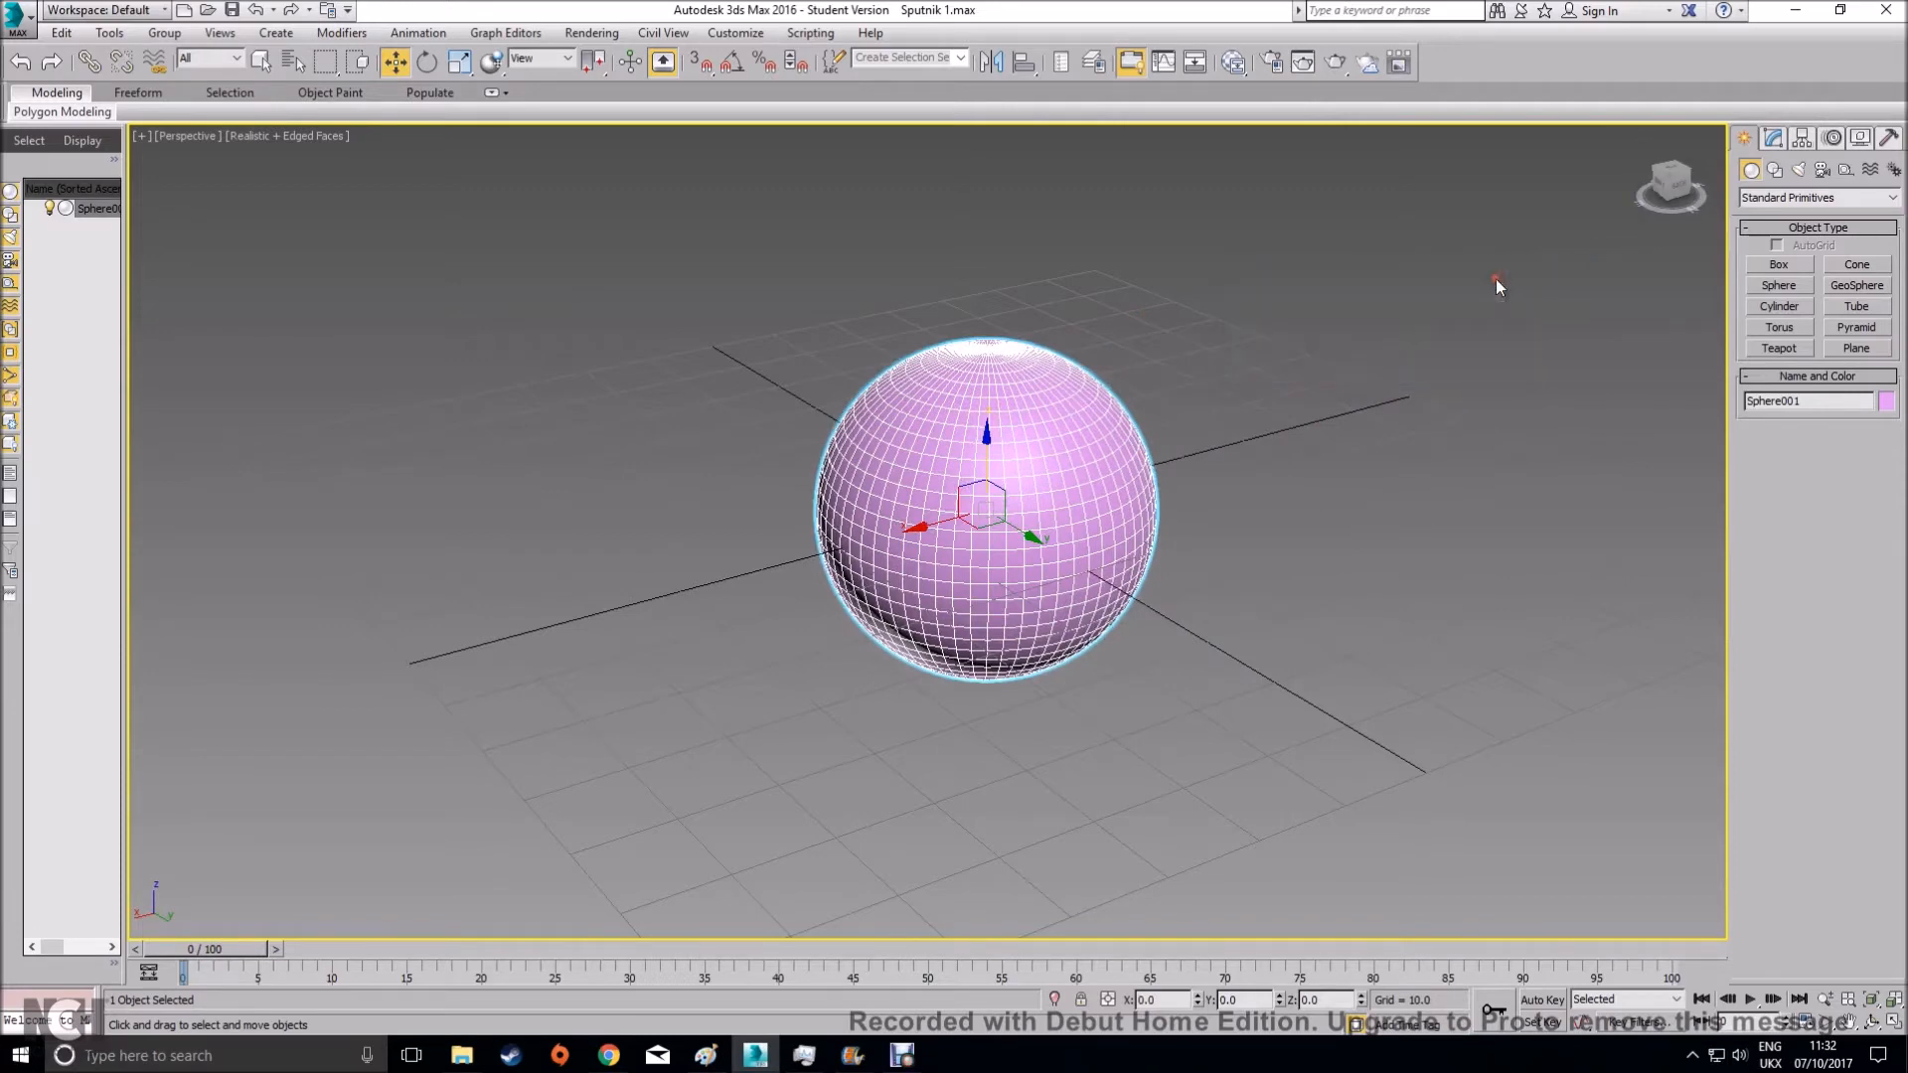
Set the sphere's radius to 25
{"action": "left_click", "coordinate": [1774, 138]}
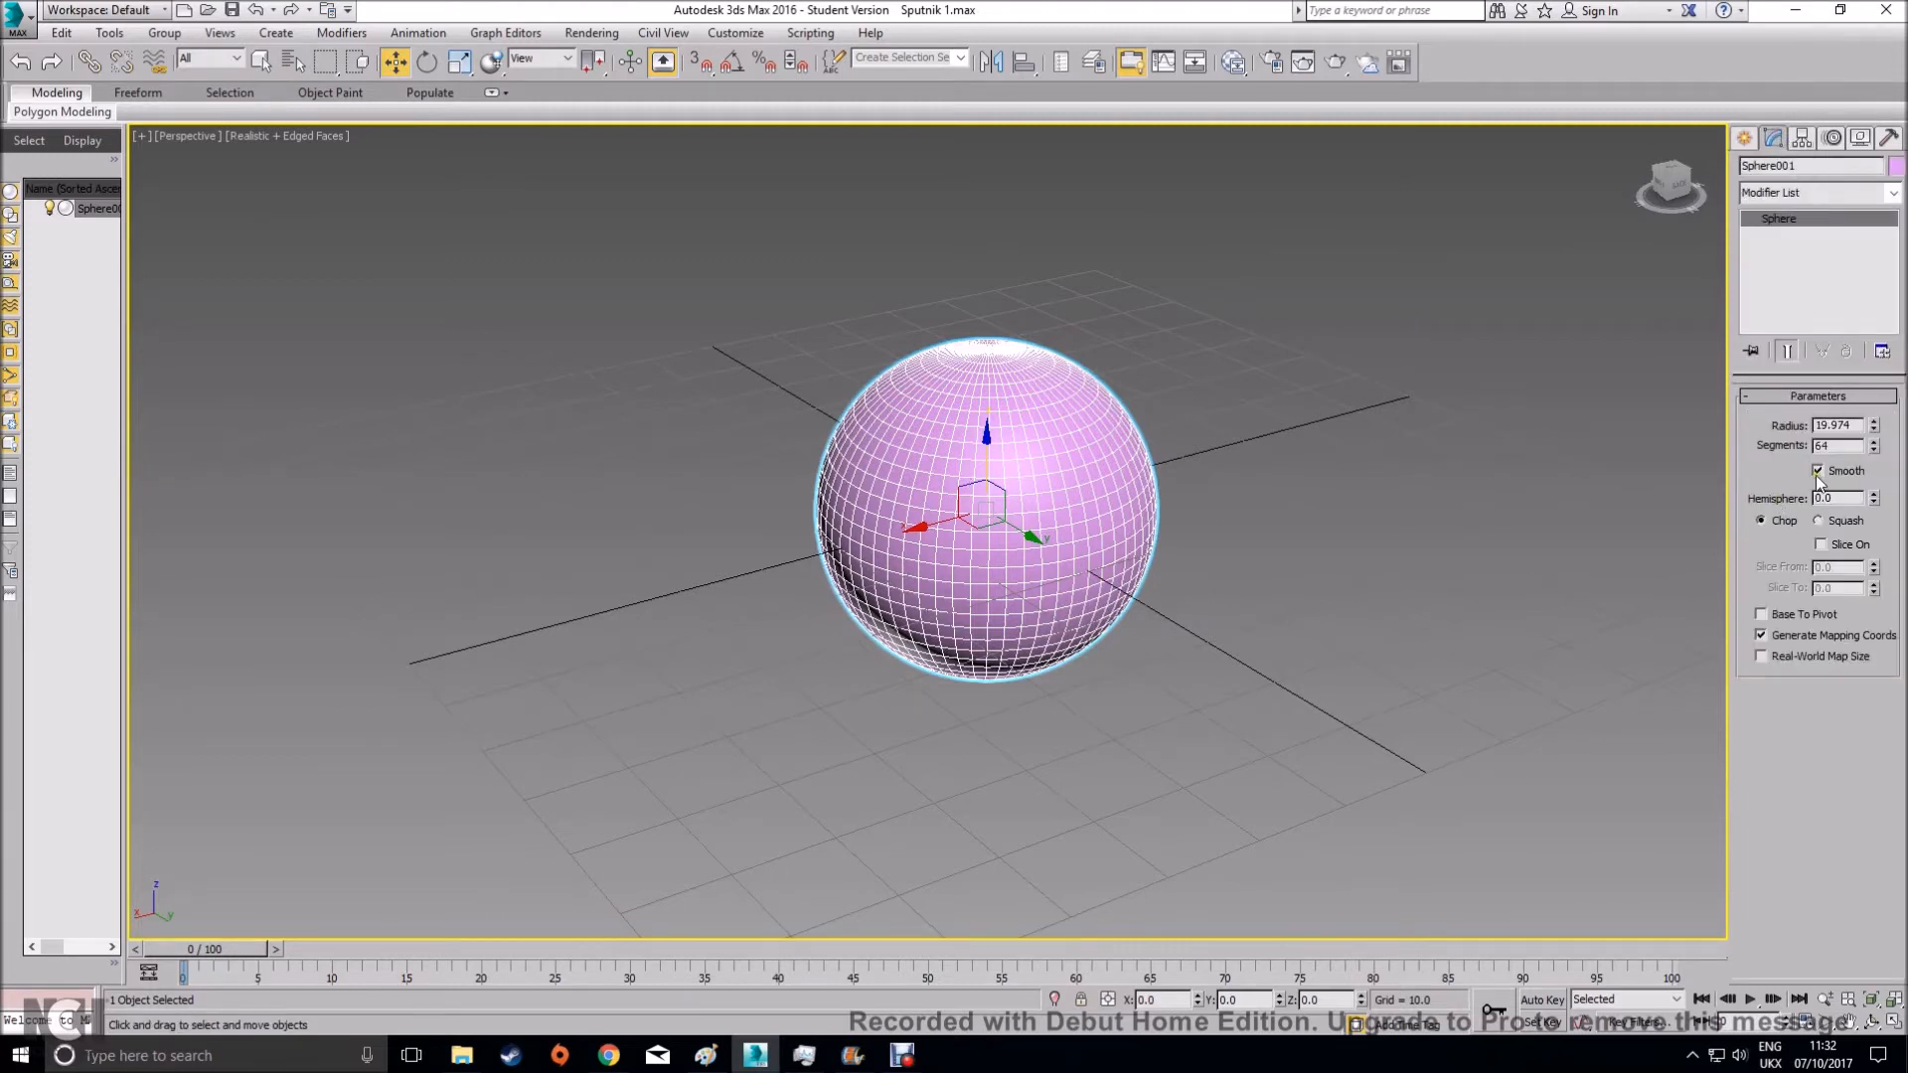
{"action": "left_click_drag", "start_coordinate": [1860, 426], "coordinate": [1785, 434]}
{"action": "type", "text": "25"}
{"action": "key", "text": "Return"}
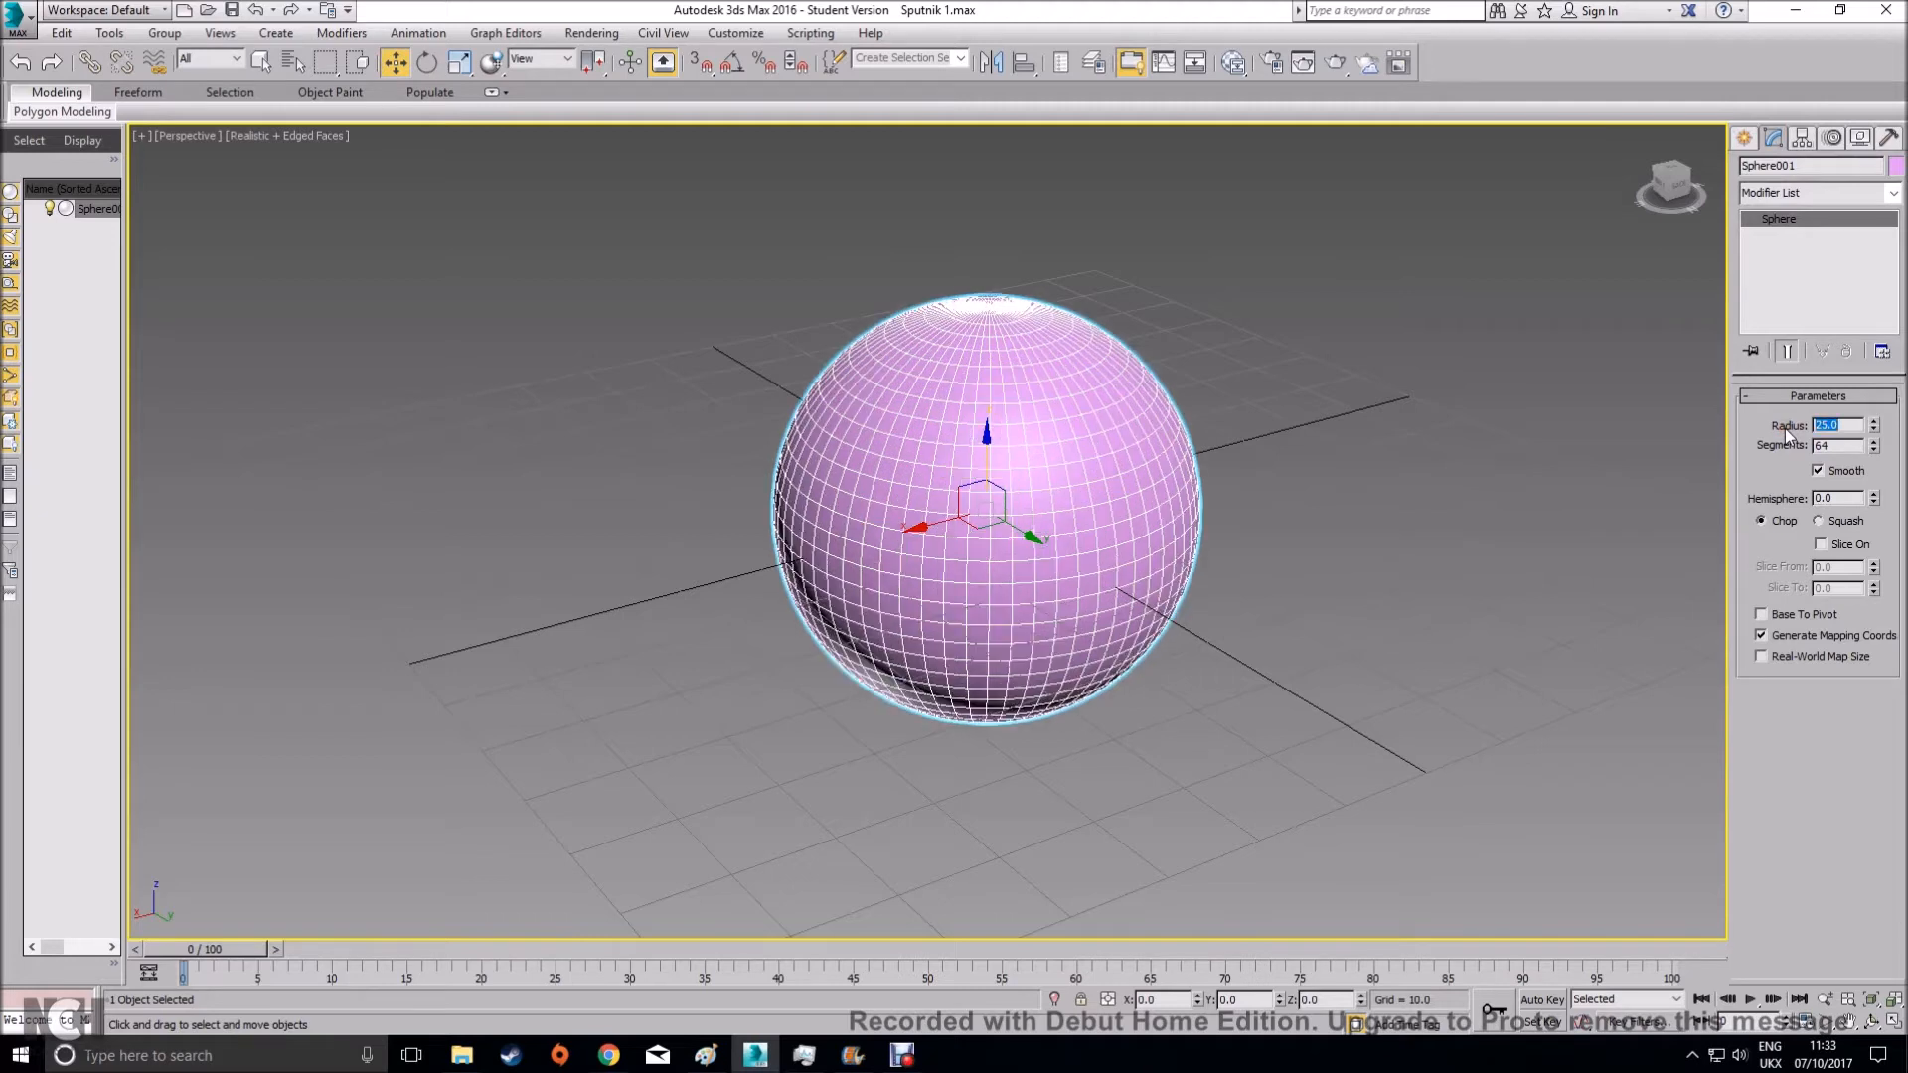
Try 32 segments on the sphere and restore the segment count to 64
{"action": "left_click_drag", "start_coordinate": [1850, 447], "coordinate": [1775, 445]}
{"action": "type", "text": "32"}
{"action": "key", "text": "Return"}
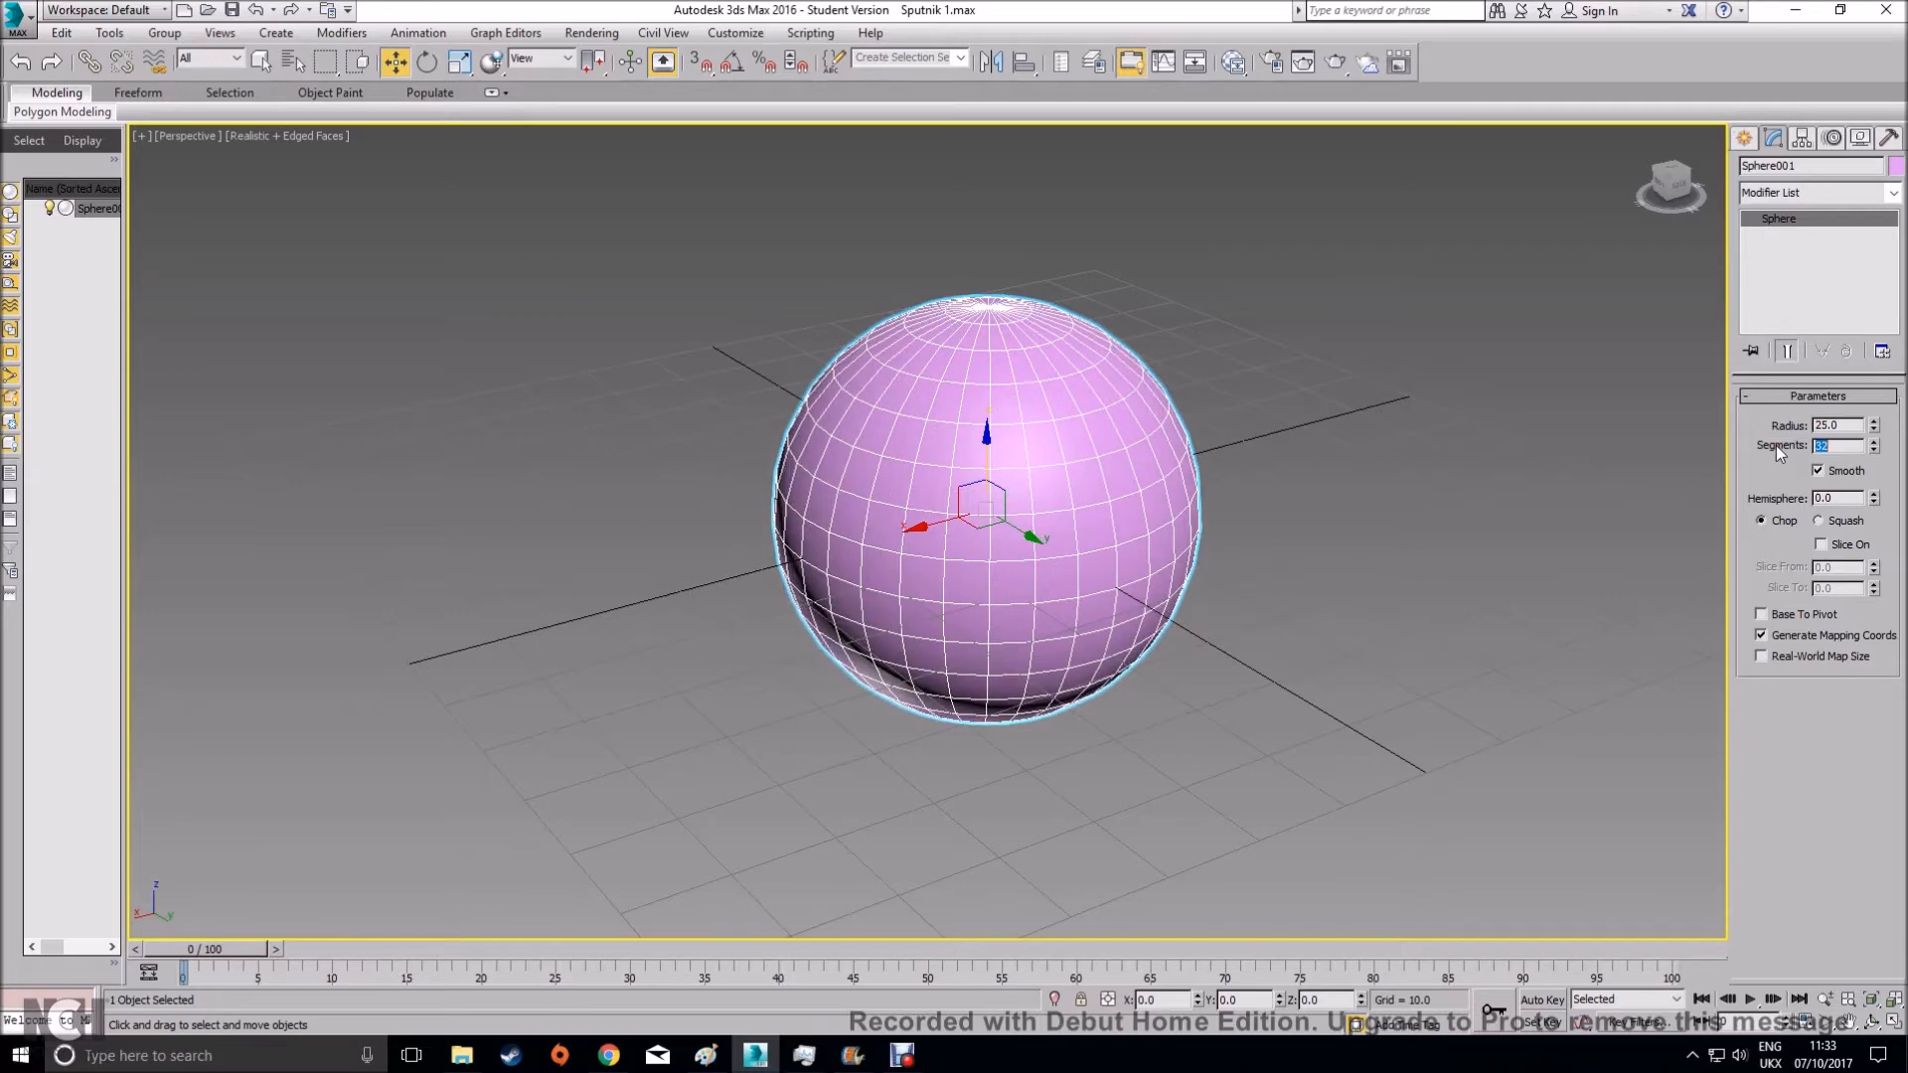
{"action": "key", "text": "Return"}
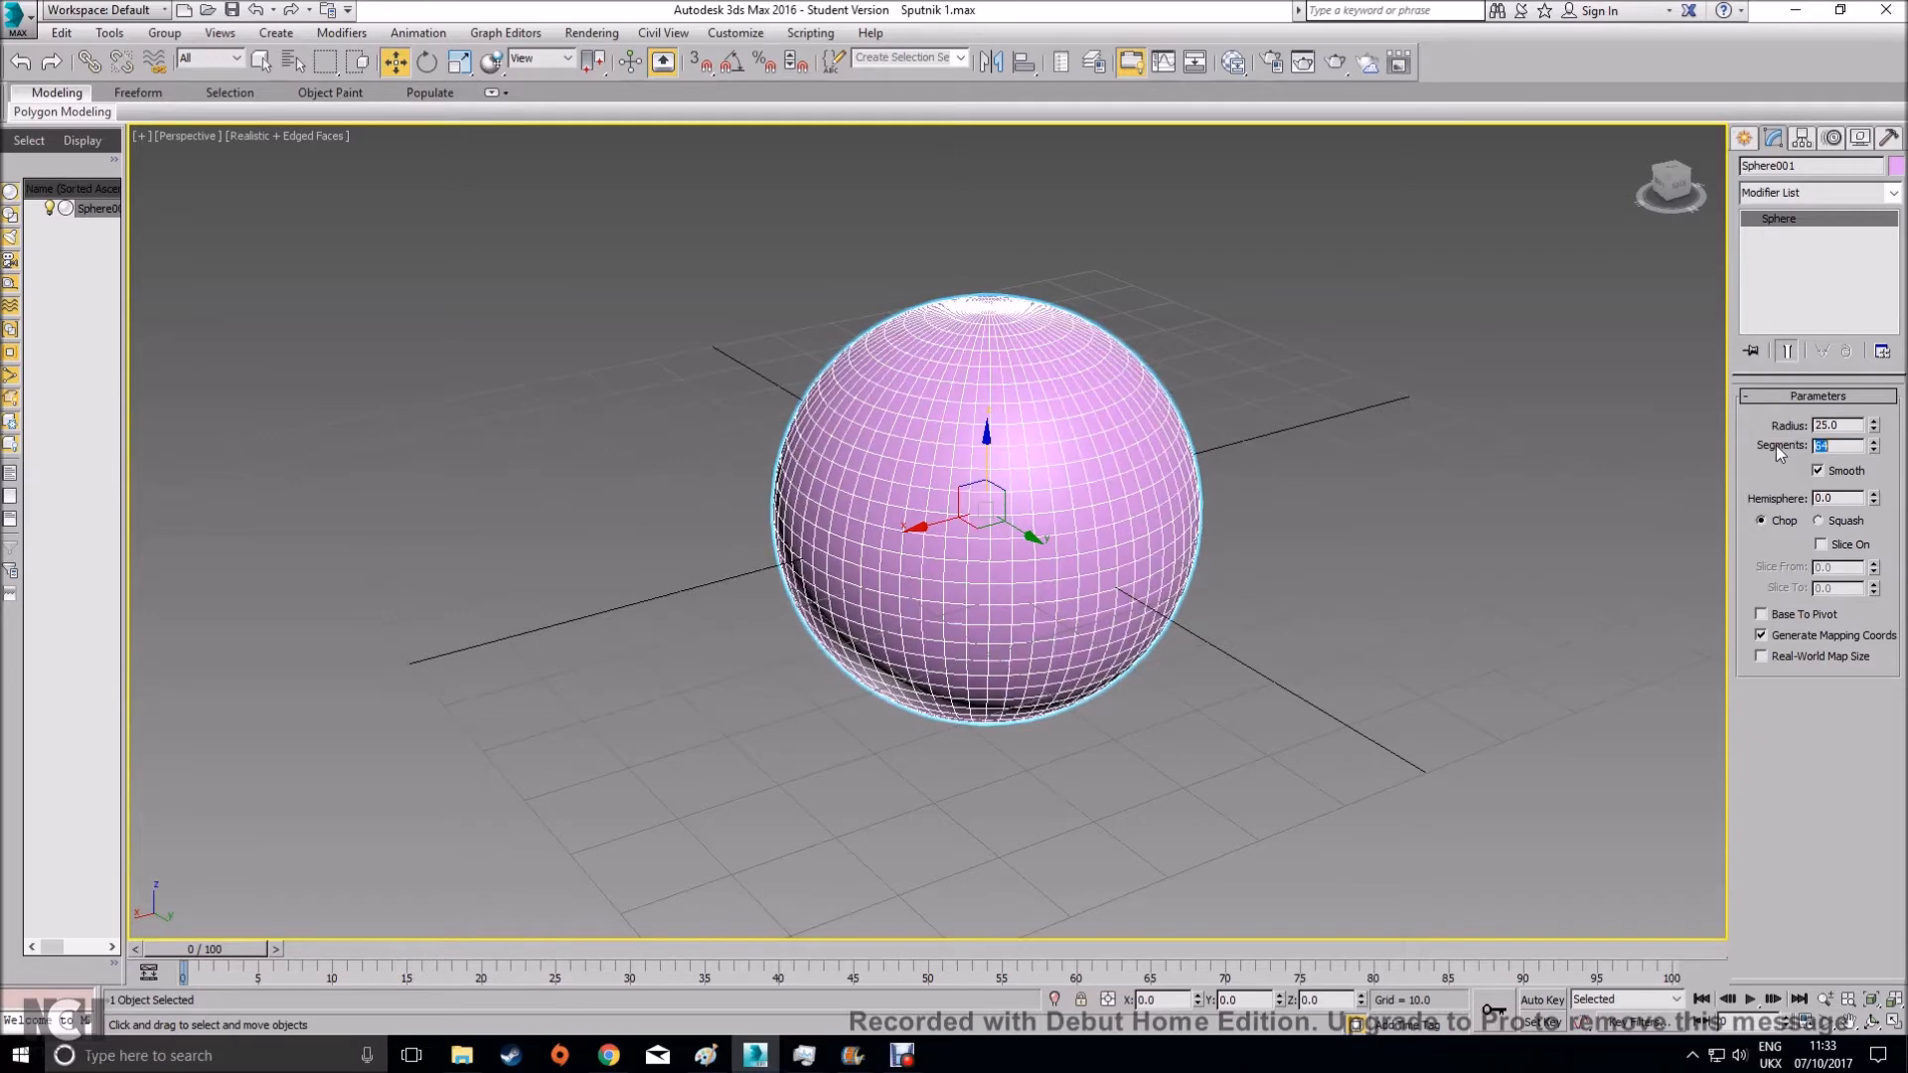
Examine the sphere's mesh near and far, and compare it with the Sputnik reference photo in Chrome
{"action": "left_click", "coordinate": [1445, 563]}
{"action": "scroll", "coordinate": [938, 507], "scroll_direction": "up", "scroll_amount": 3}
{"action": "scroll", "coordinate": [938, 507], "scroll_direction": "up", "scroll_amount": 3}
{"action": "middle_click_drag", "start_coordinate": [762, 288], "coordinate": [713, 433]}
{"action": "scroll", "coordinate": [888, 484], "scroll_direction": "down", "scroll_amount": 5}
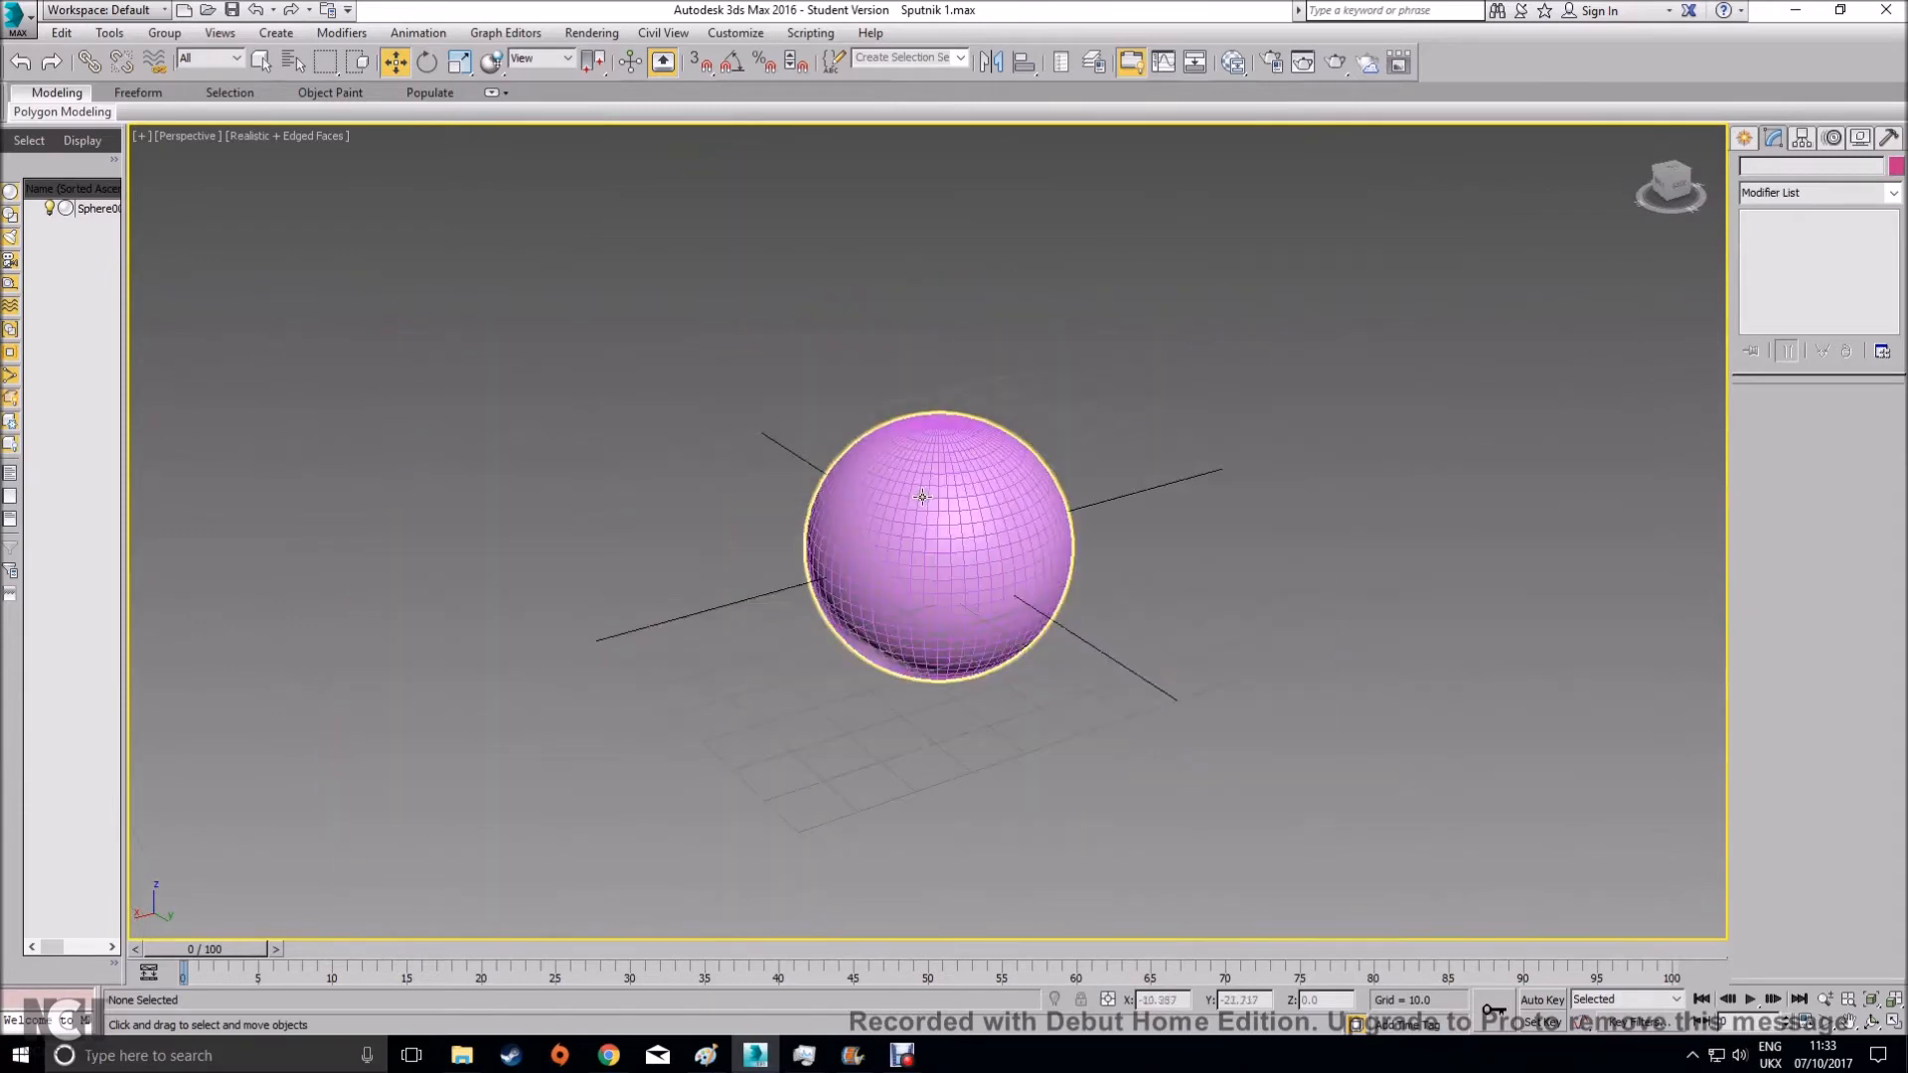
{"action": "middle_click_drag", "start_coordinate": [947, 535], "coordinate": [959, 542]}
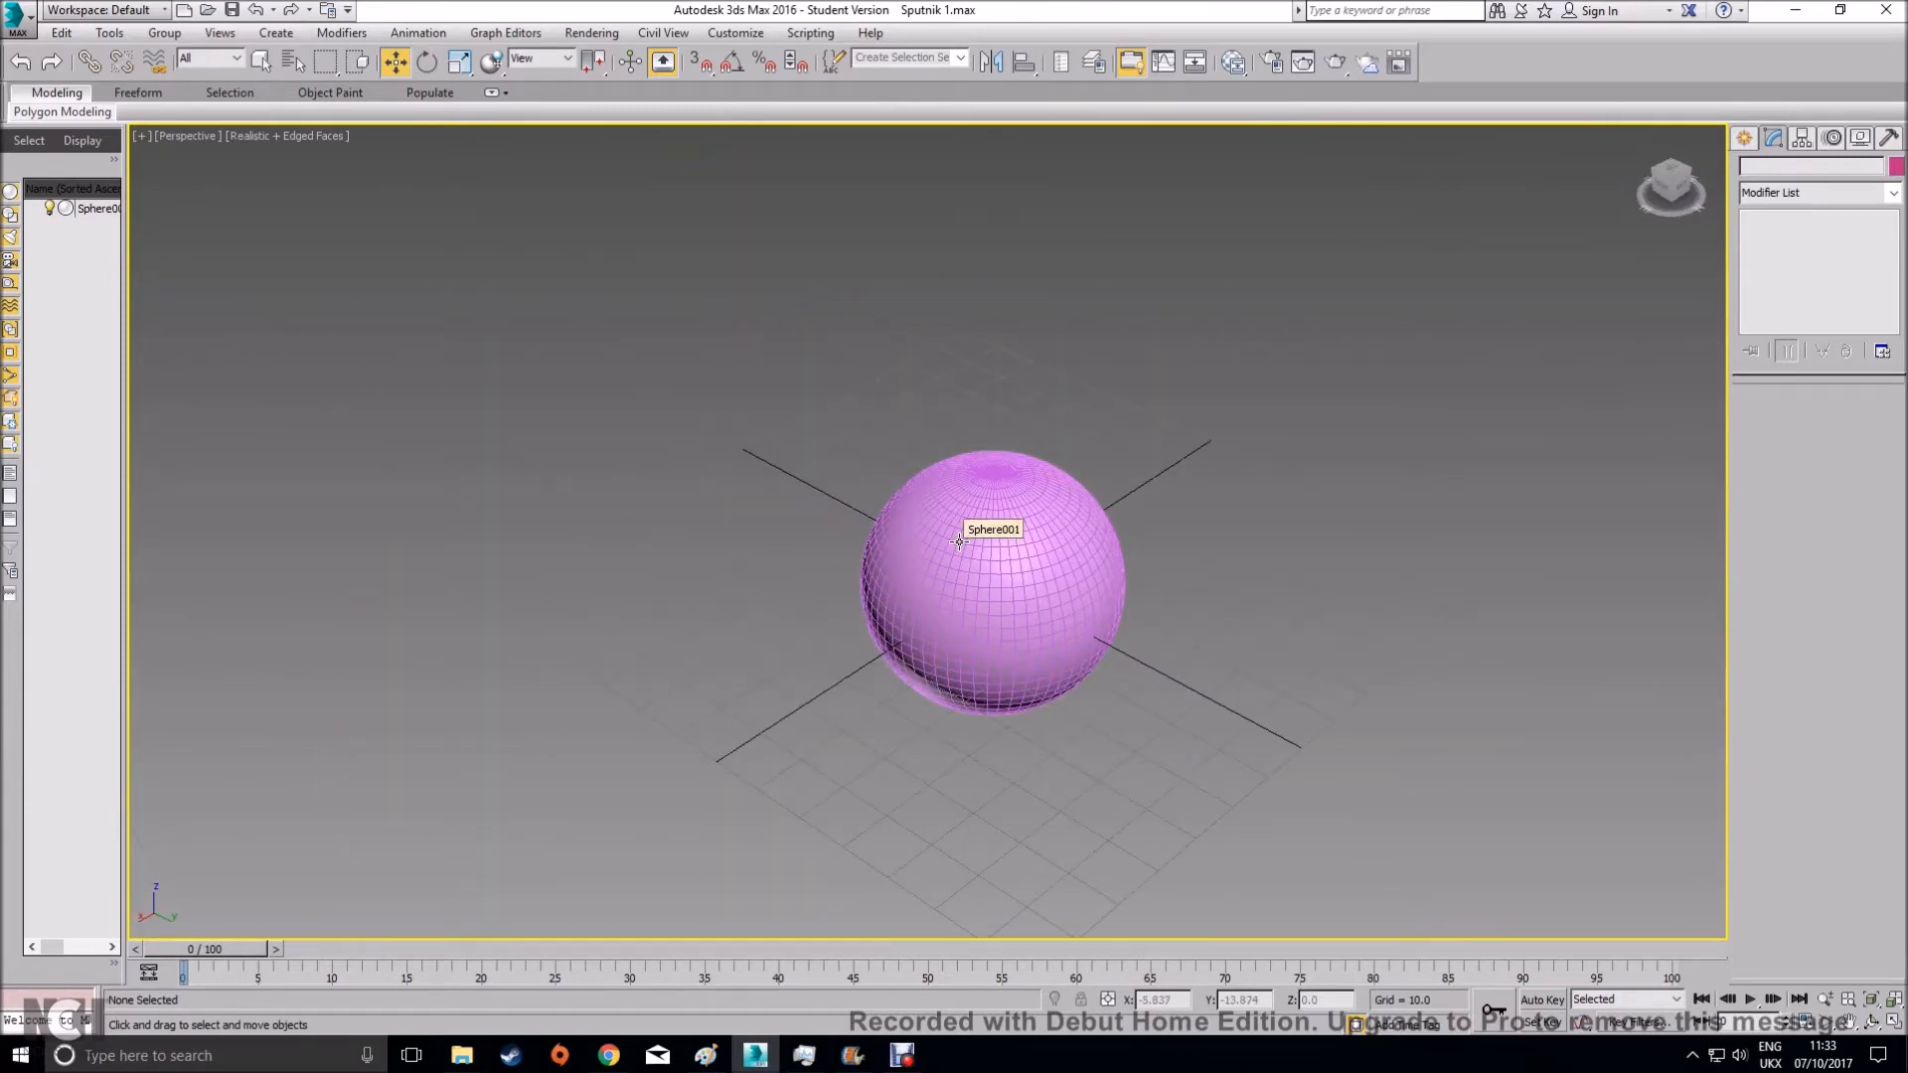
{"action": "left_click", "coordinate": [608, 1055]}
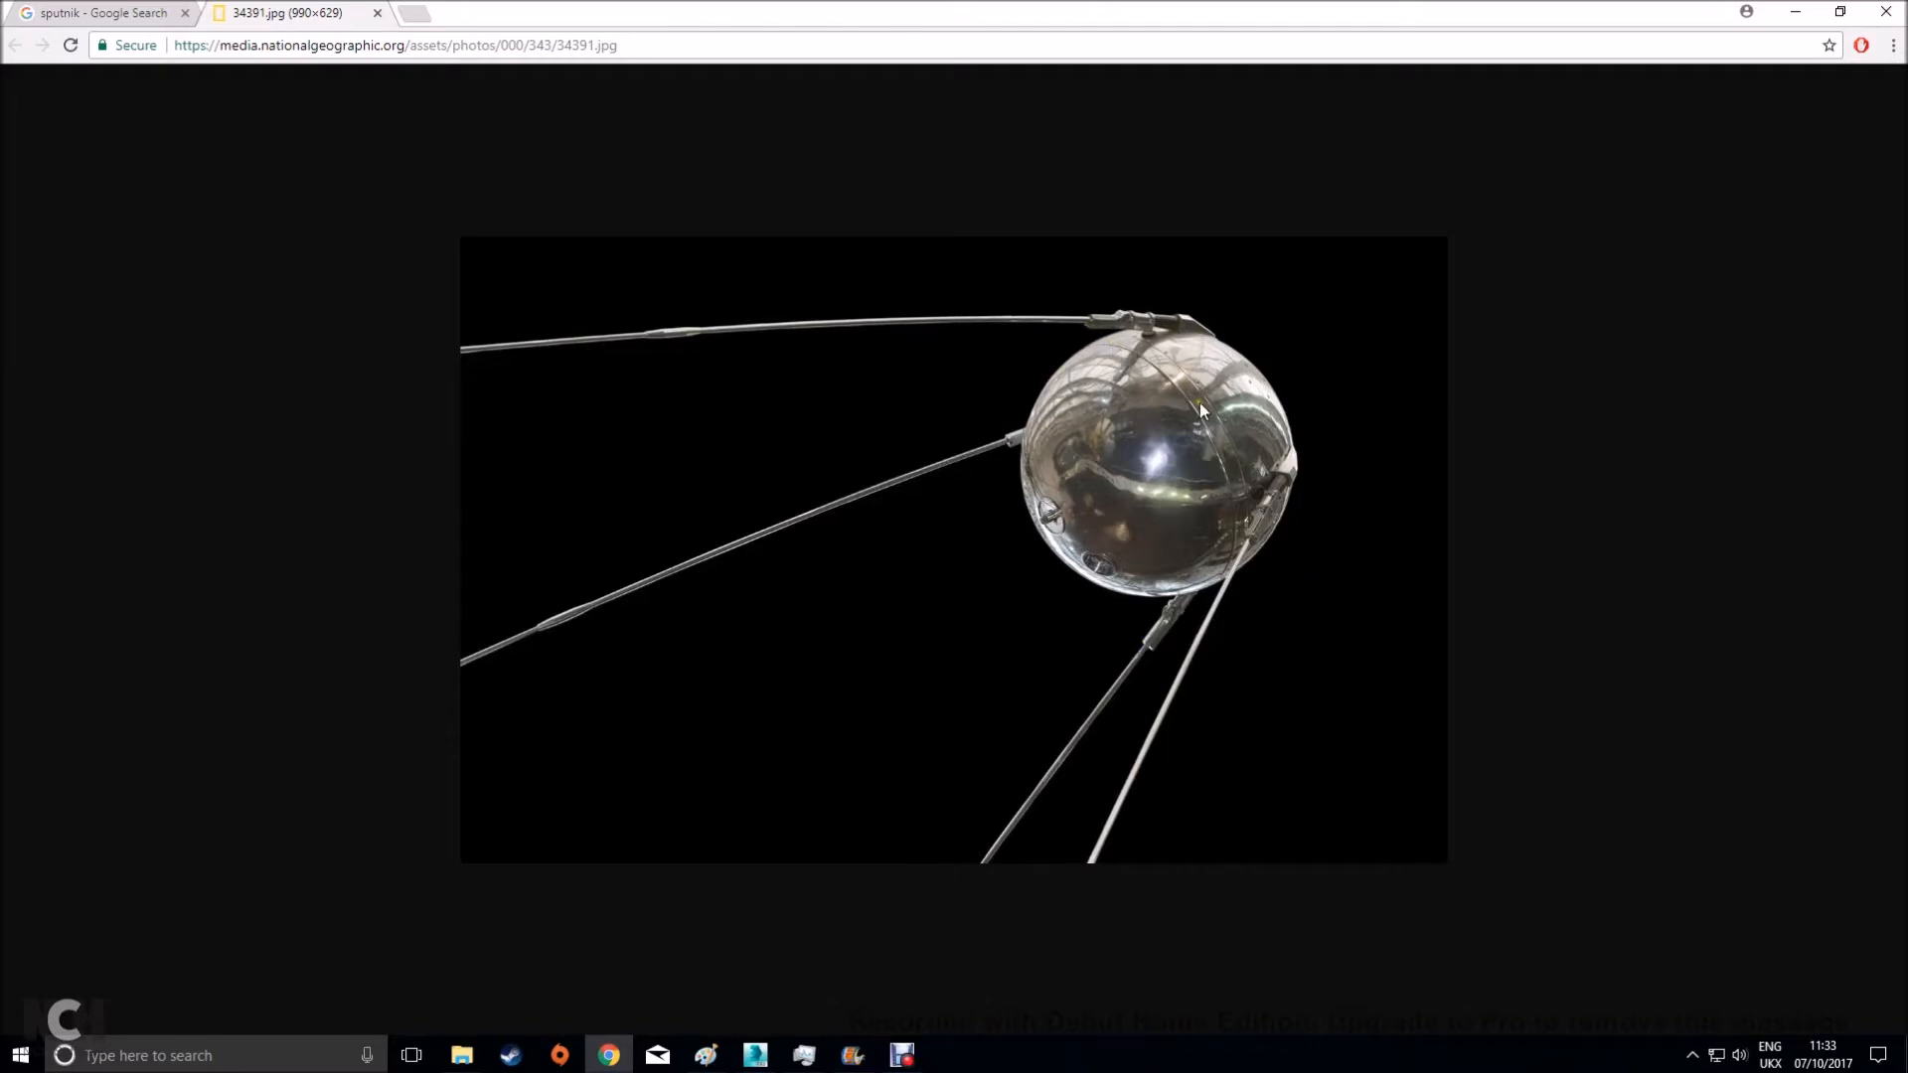
{"action": "left_click", "coordinate": [1794, 11]}
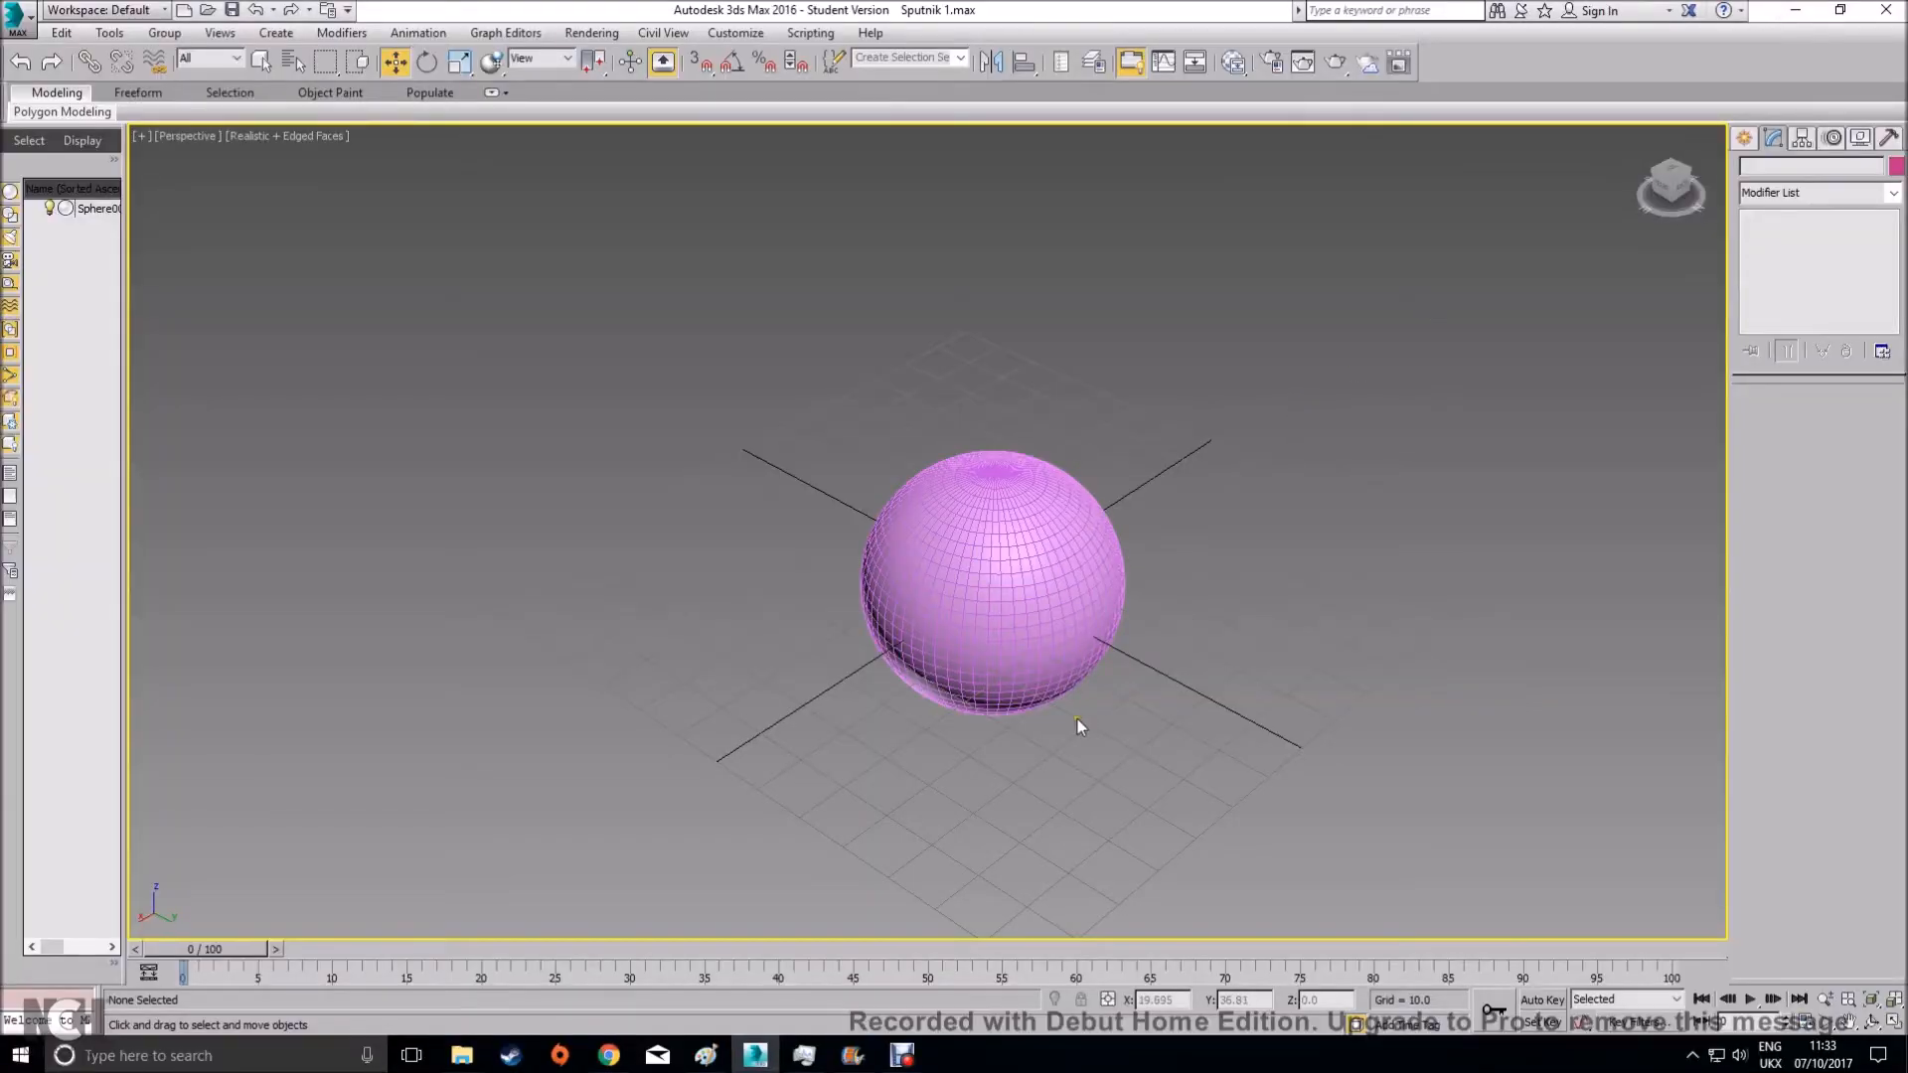
{"action": "scroll", "coordinate": [1053, 641], "scroll_direction": "up", "scroll_amount": 6}
{"action": "left_click", "coordinate": [1054, 637]}
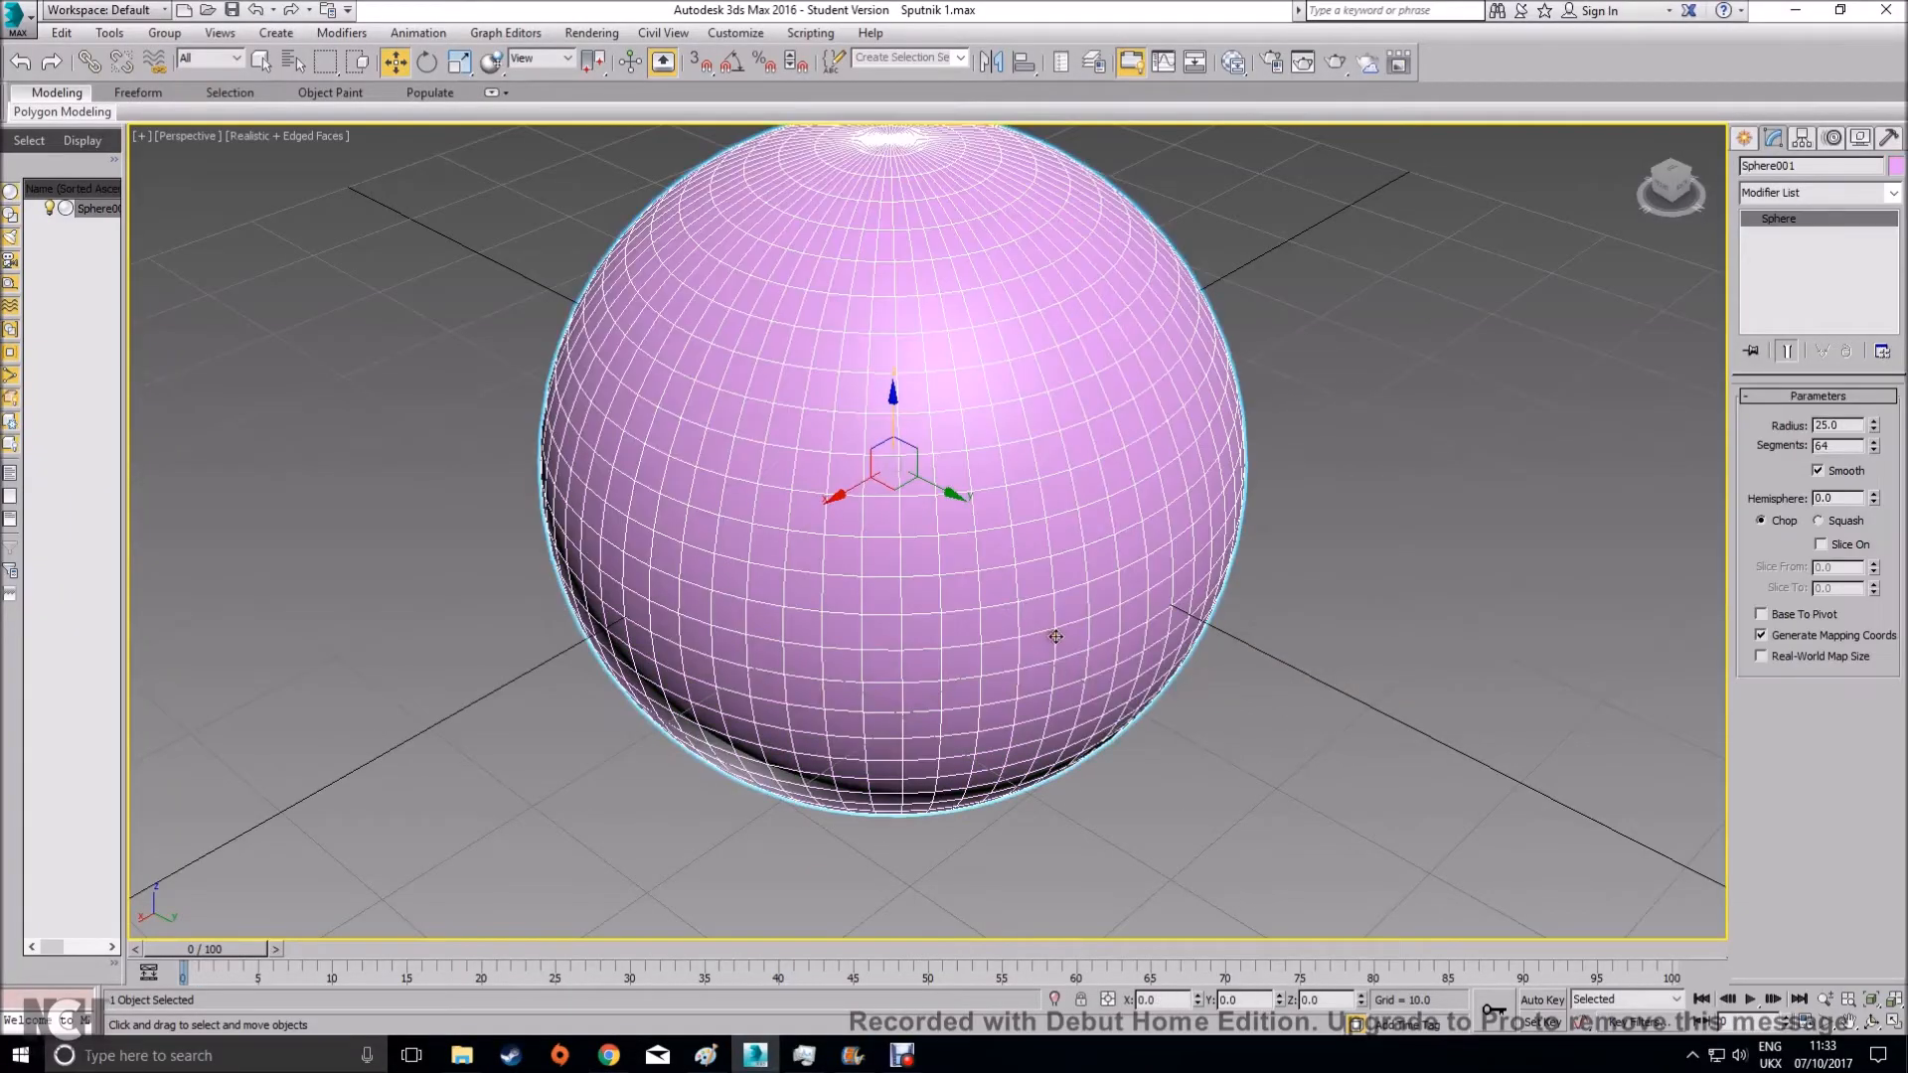
{"action": "left_click", "coordinate": [1745, 141]}
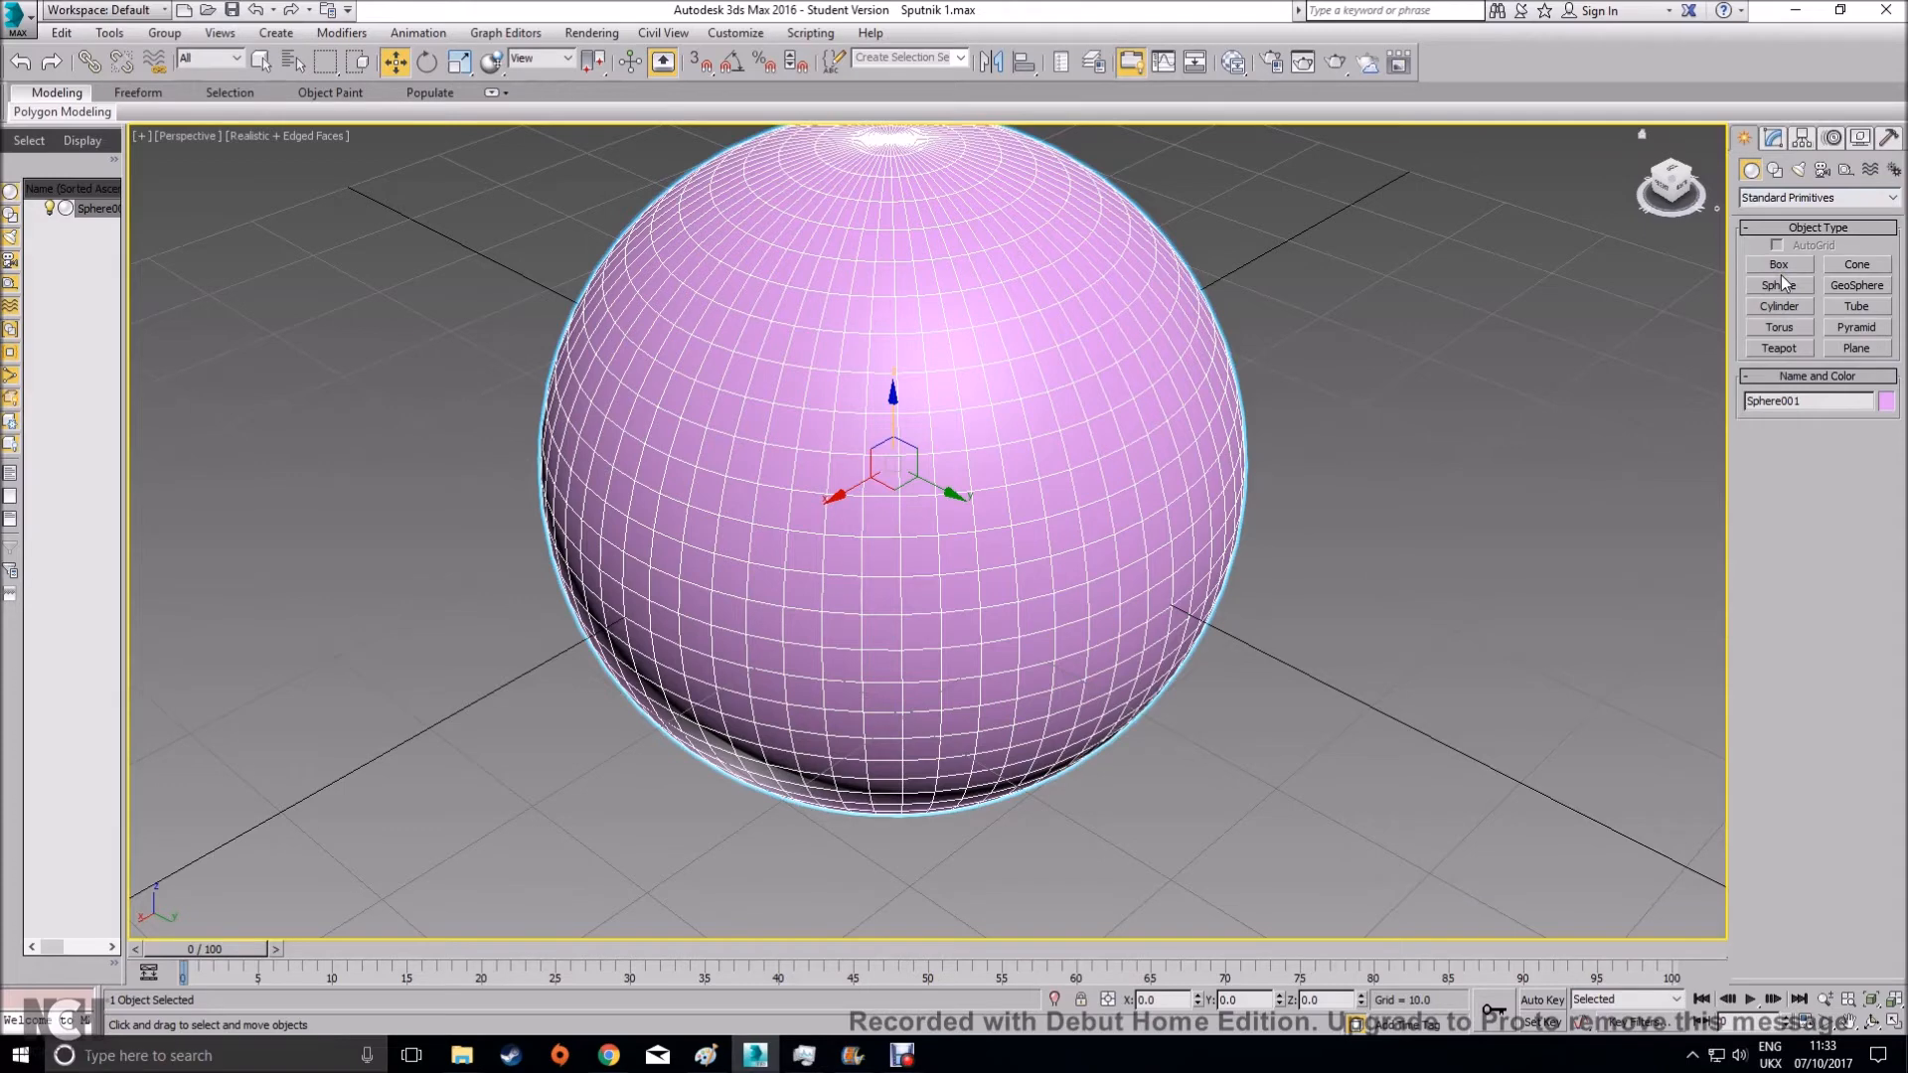
{"action": "left_click", "coordinate": [1779, 327]}
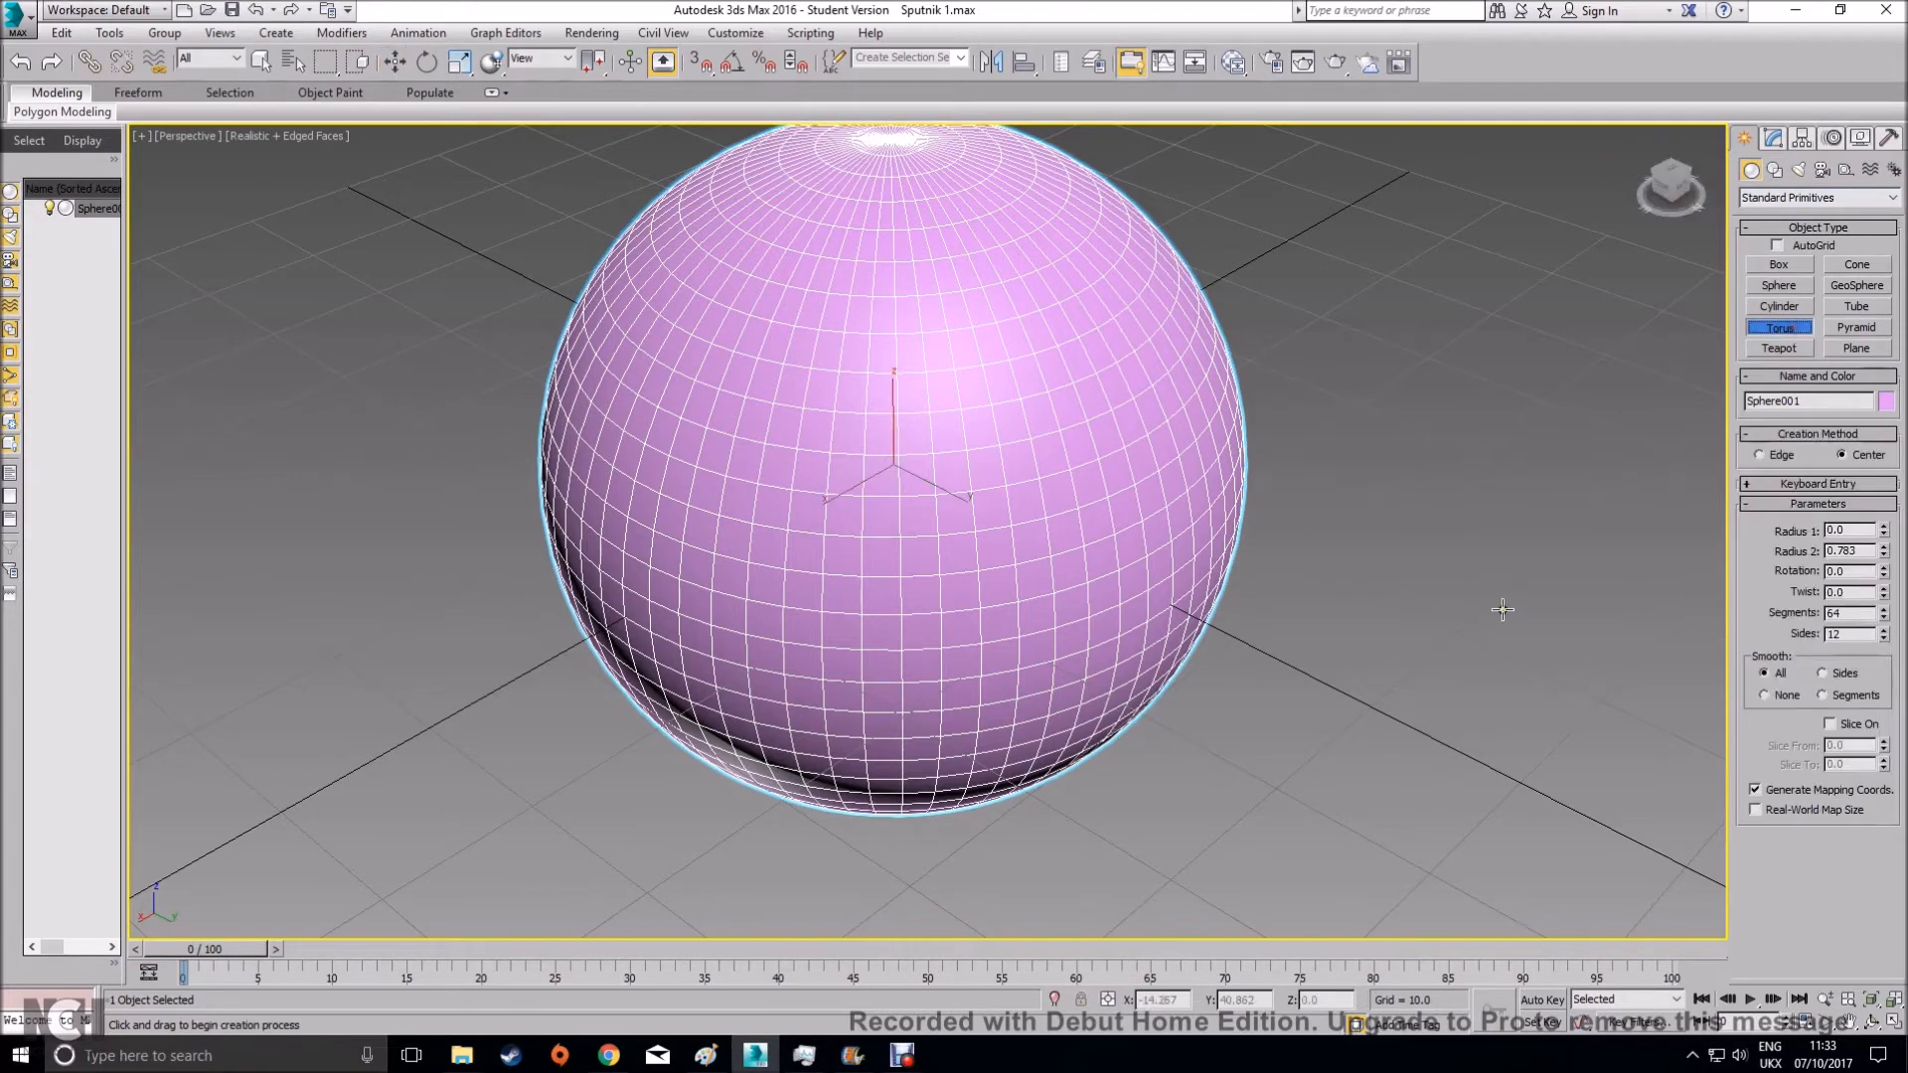
{"action": "scroll", "coordinate": [1153, 636], "scroll_direction": "down", "scroll_amount": 5}
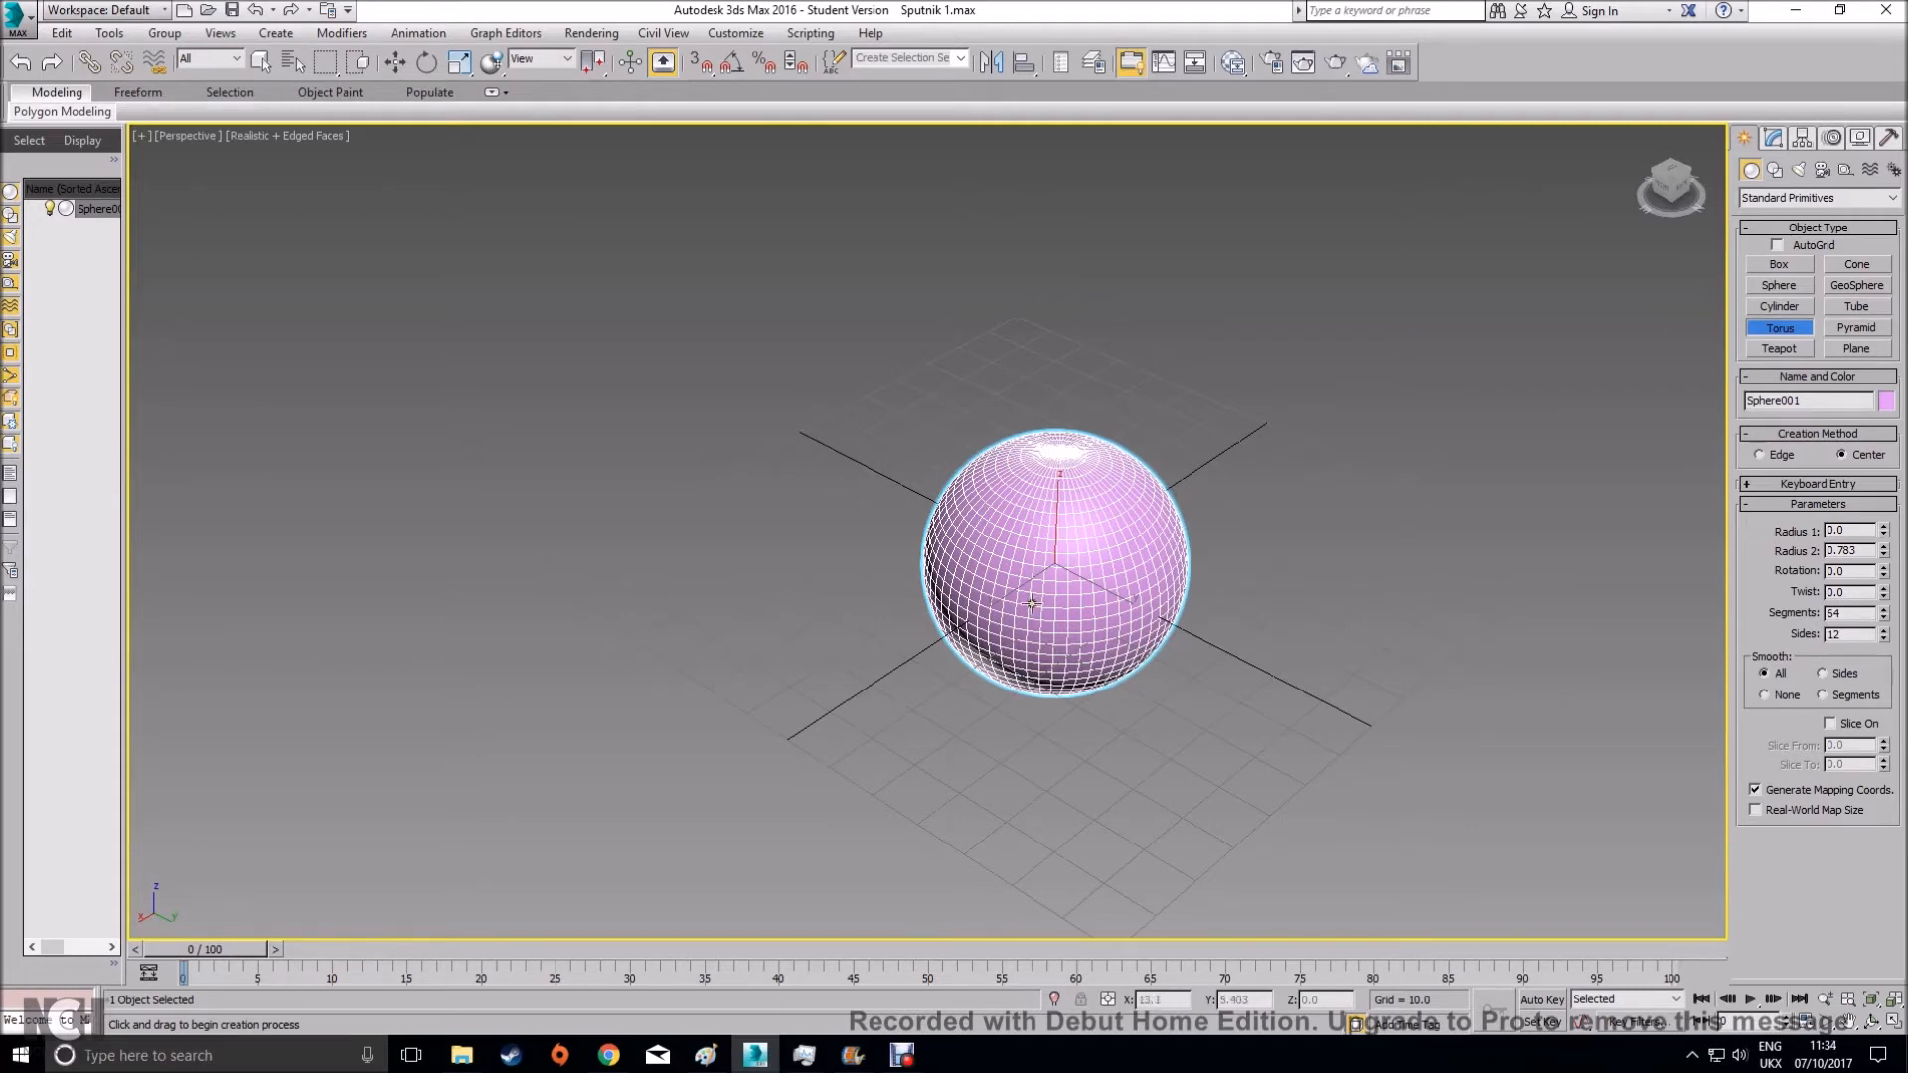
Try a test cylinder beside the sphere, rotate it onto its side, move it into the sphere and delete it
{"action": "left_click", "coordinate": [1783, 309]}
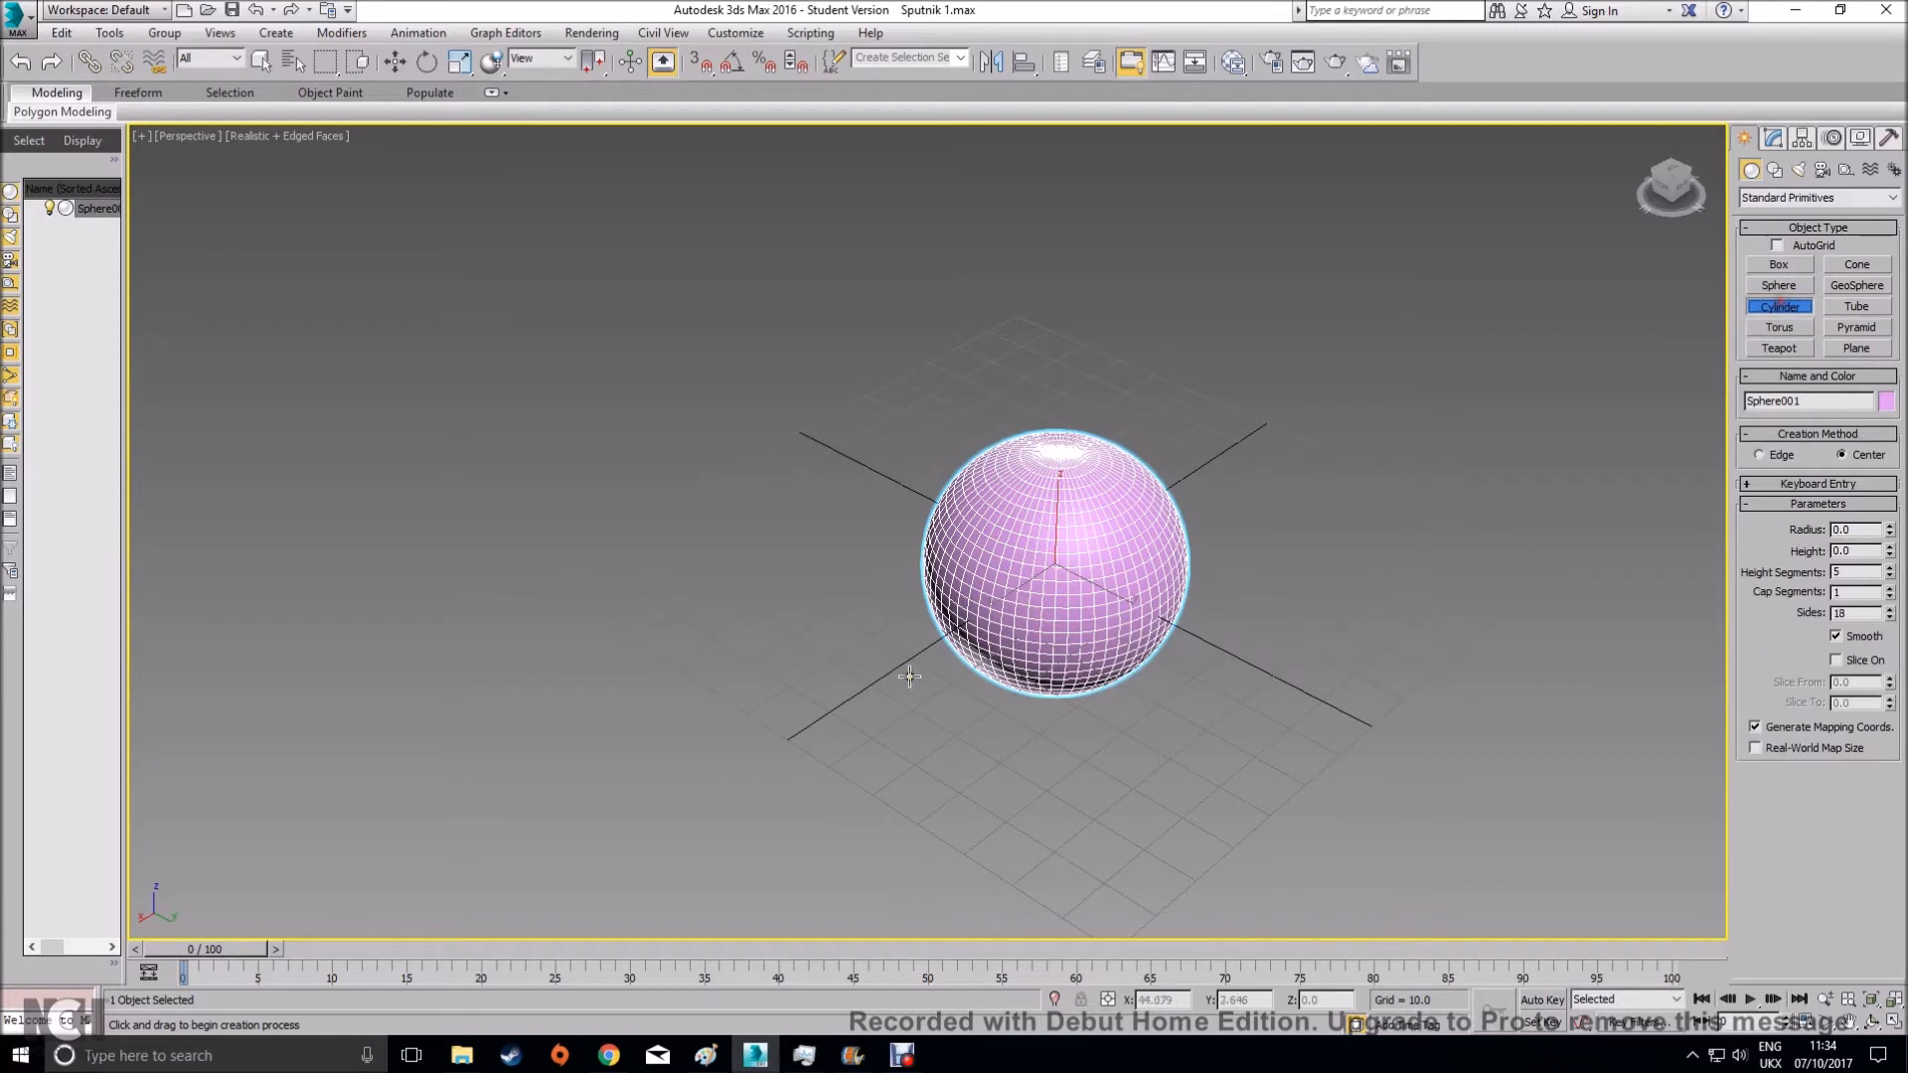
{"action": "left_click_drag", "start_coordinate": [882, 677], "coordinate": [929, 695]}
{"action": "left_click", "coordinate": [888, 216]}
{"action": "key", "text": "e"}
{"action": "key", "text": "r"}
{"action": "key", "text": "e"}
{"action": "left_click_drag", "start_coordinate": [933, 655], "coordinate": [848, 590]}
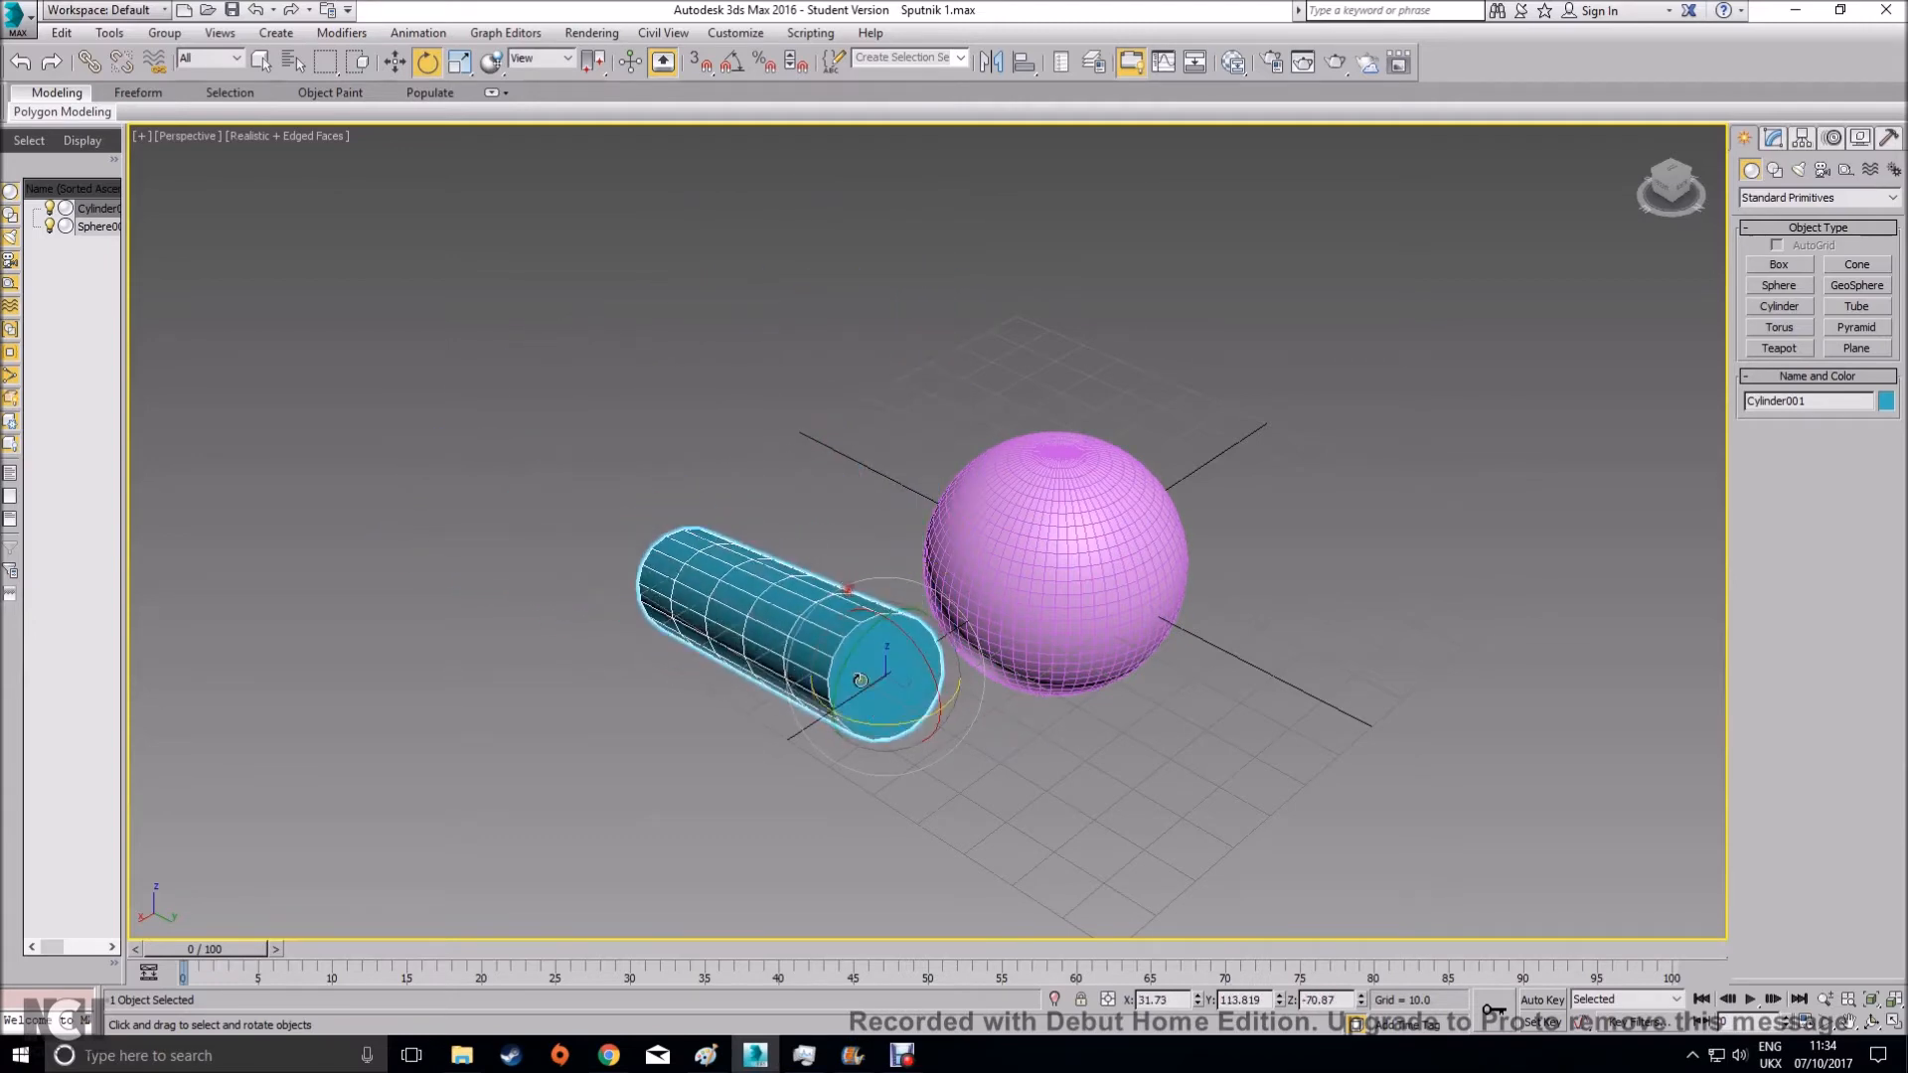
{"action": "left_click_drag", "start_coordinate": [882, 722], "coordinate": [1064, 707]}
{"action": "key", "text": "w"}
{"action": "left_click_drag", "start_coordinate": [859, 698], "coordinate": [993, 675]}
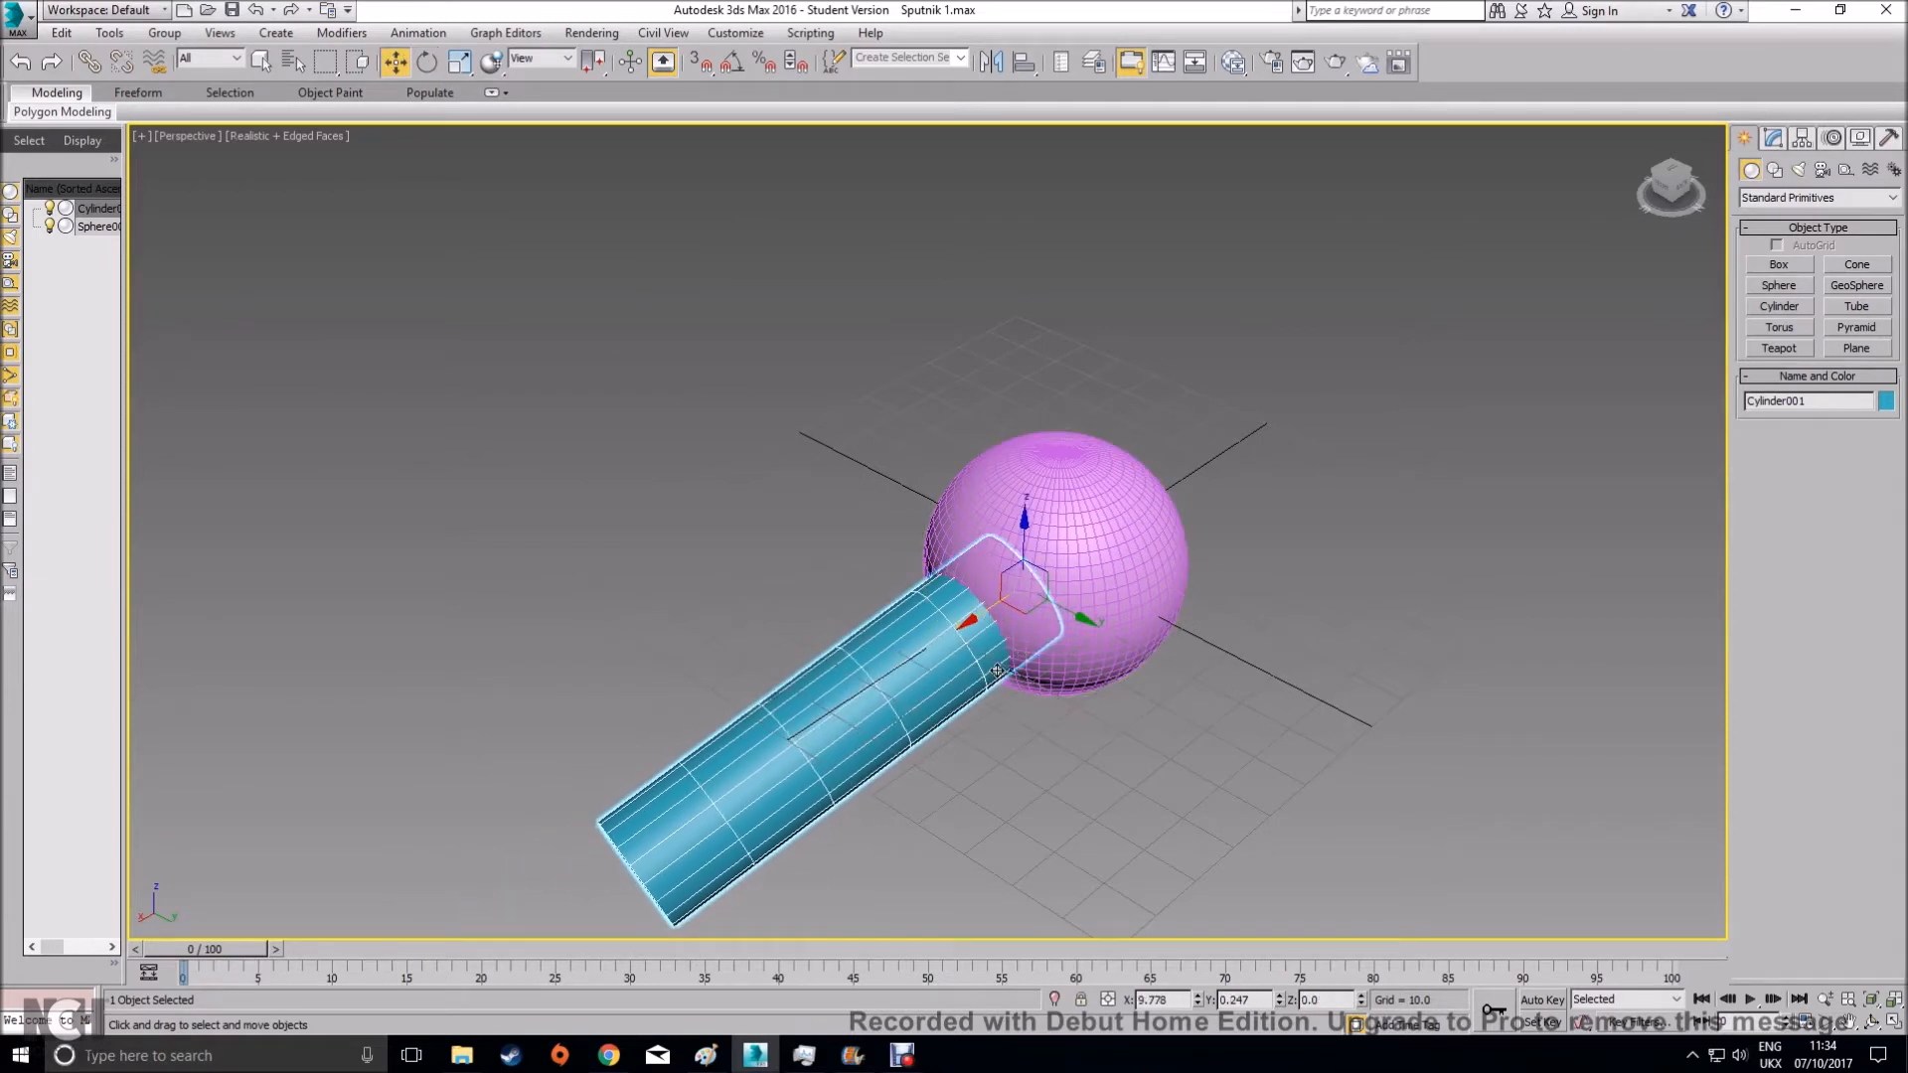
{"action": "key", "text": "Delete"}
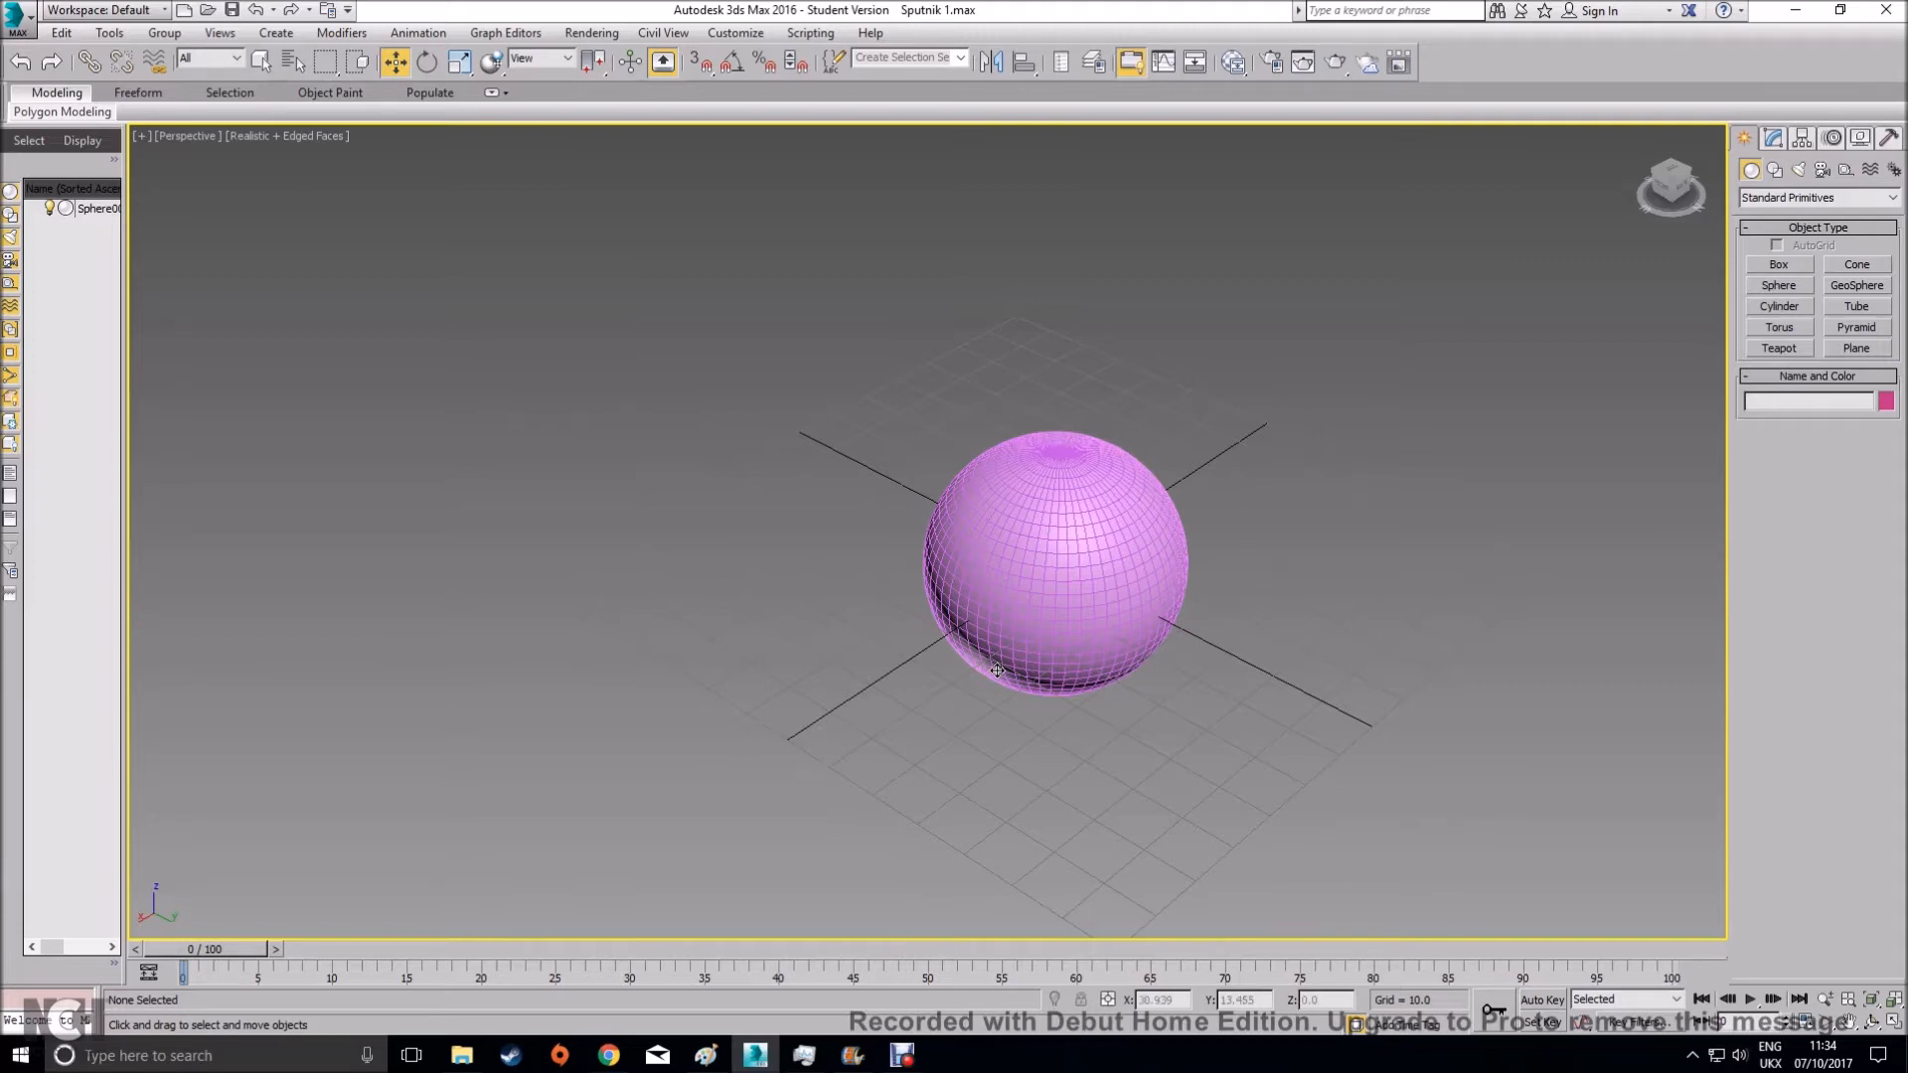
Create a torus beside the sphere with Radius 1 about 16.3 and Radius 2 about 2.2
{"action": "scroll", "coordinate": [1033, 661], "scroll_direction": "up", "scroll_amount": 3}
{"action": "left_click", "coordinate": [1774, 332]}
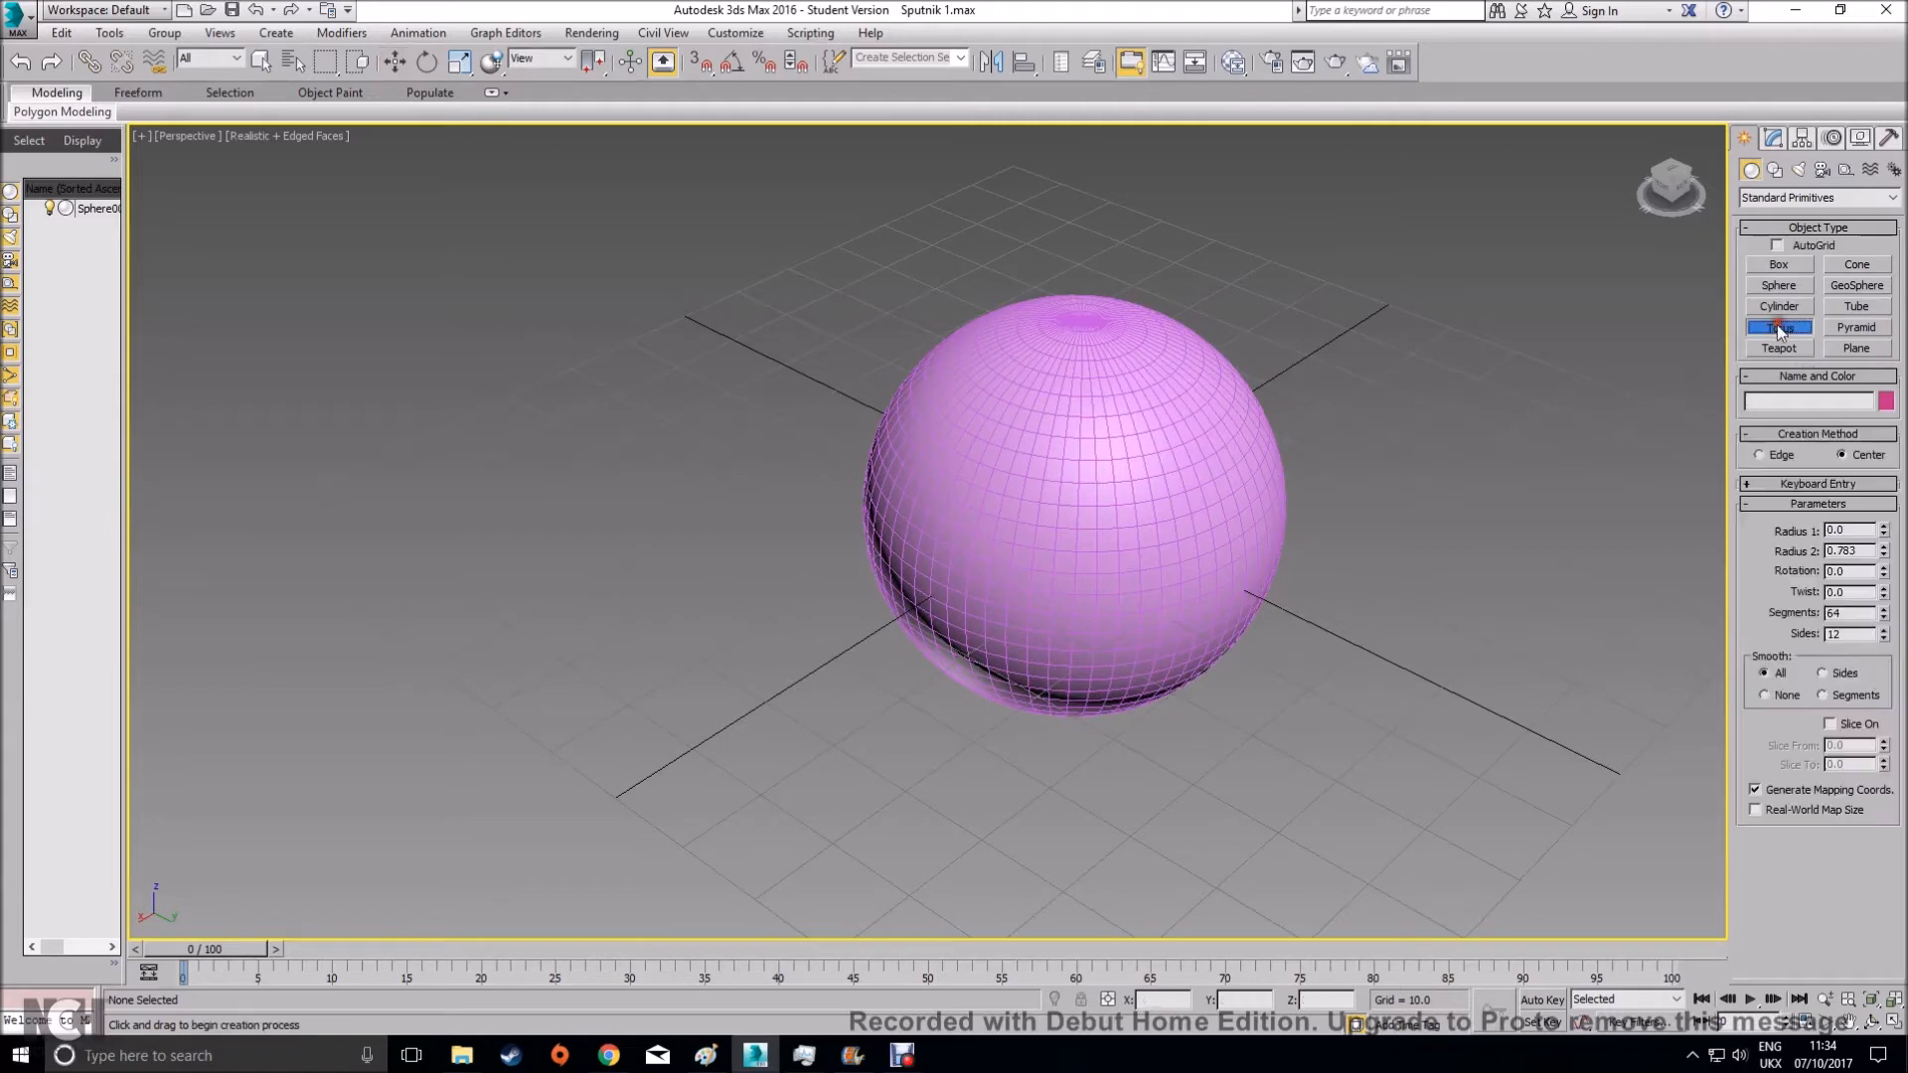
{"action": "left_click_drag", "start_coordinate": [580, 490], "coordinate": [639, 566]}
{"action": "left_click", "coordinate": [629, 554]}
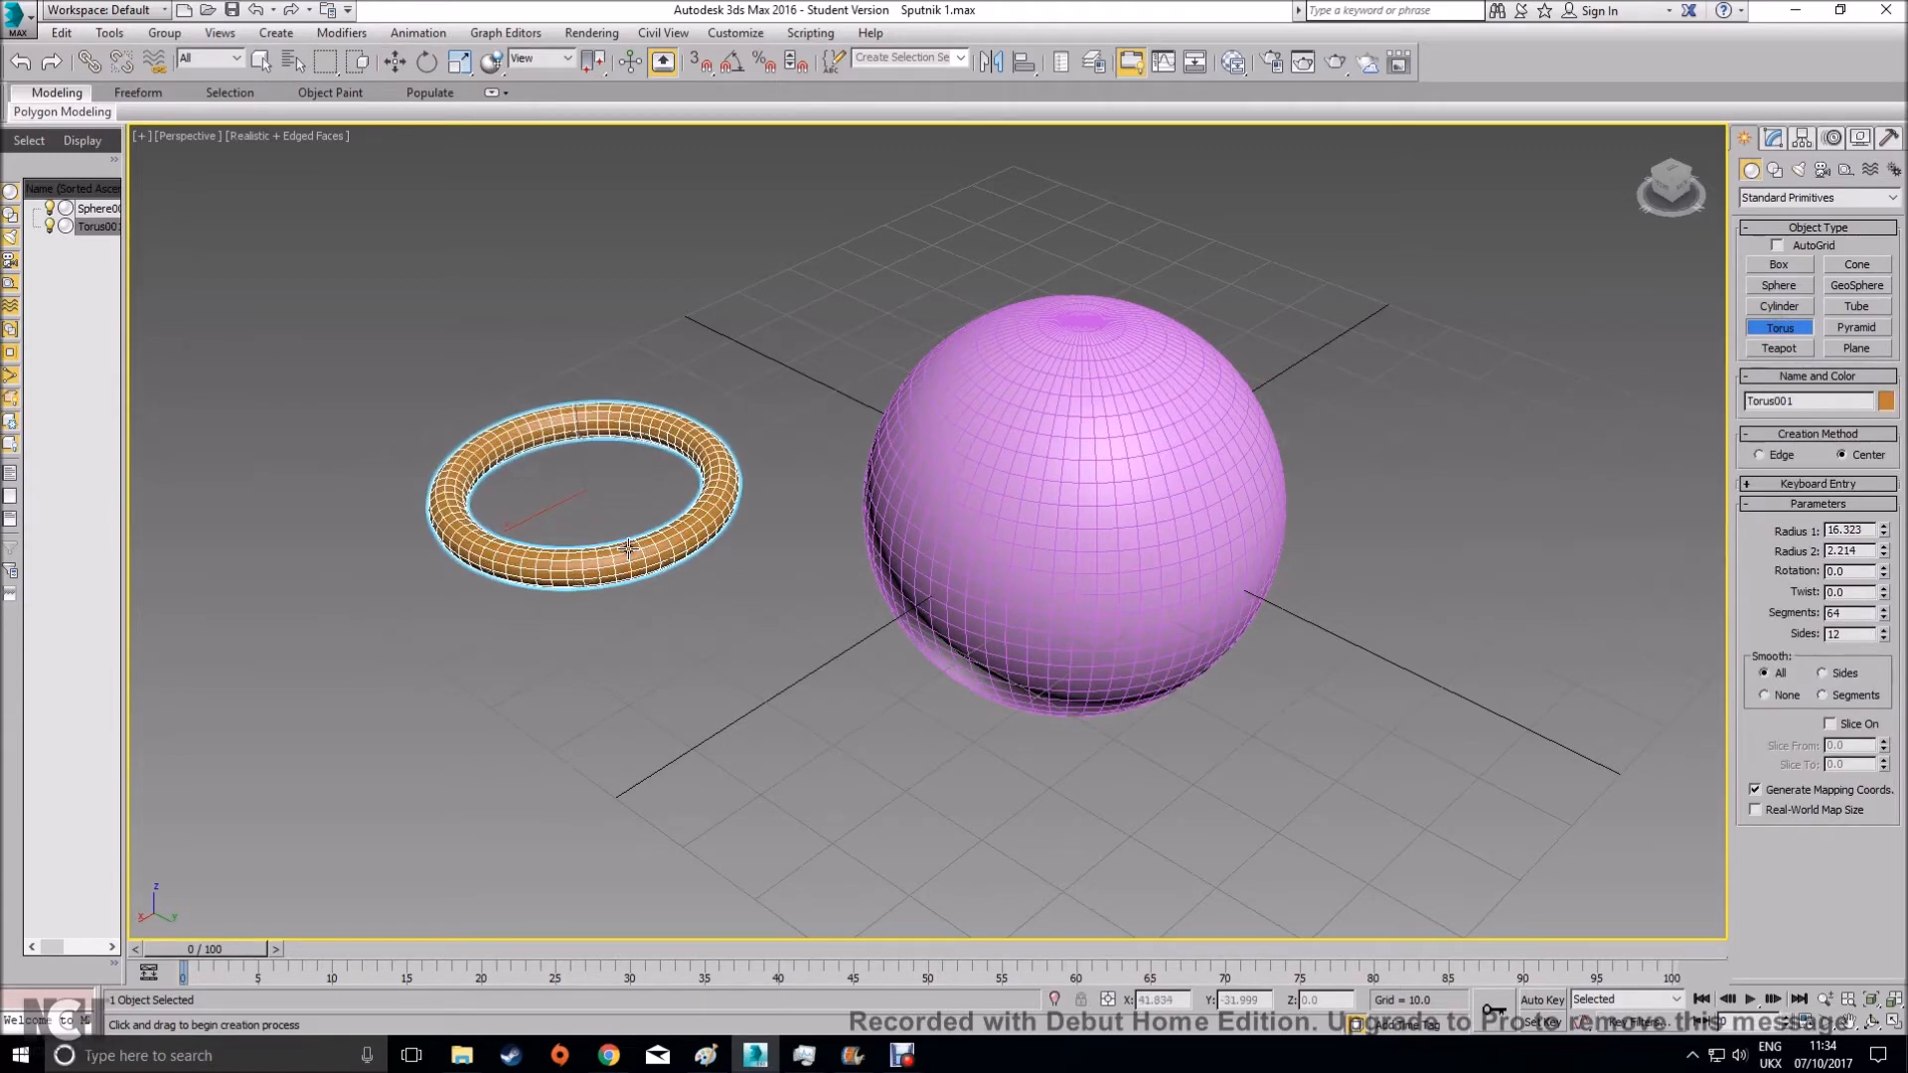
Delete the torus beside the sphere
{"action": "middle_click_drag", "start_coordinate": [745, 621], "coordinate": [777, 651], "text": "alt"}
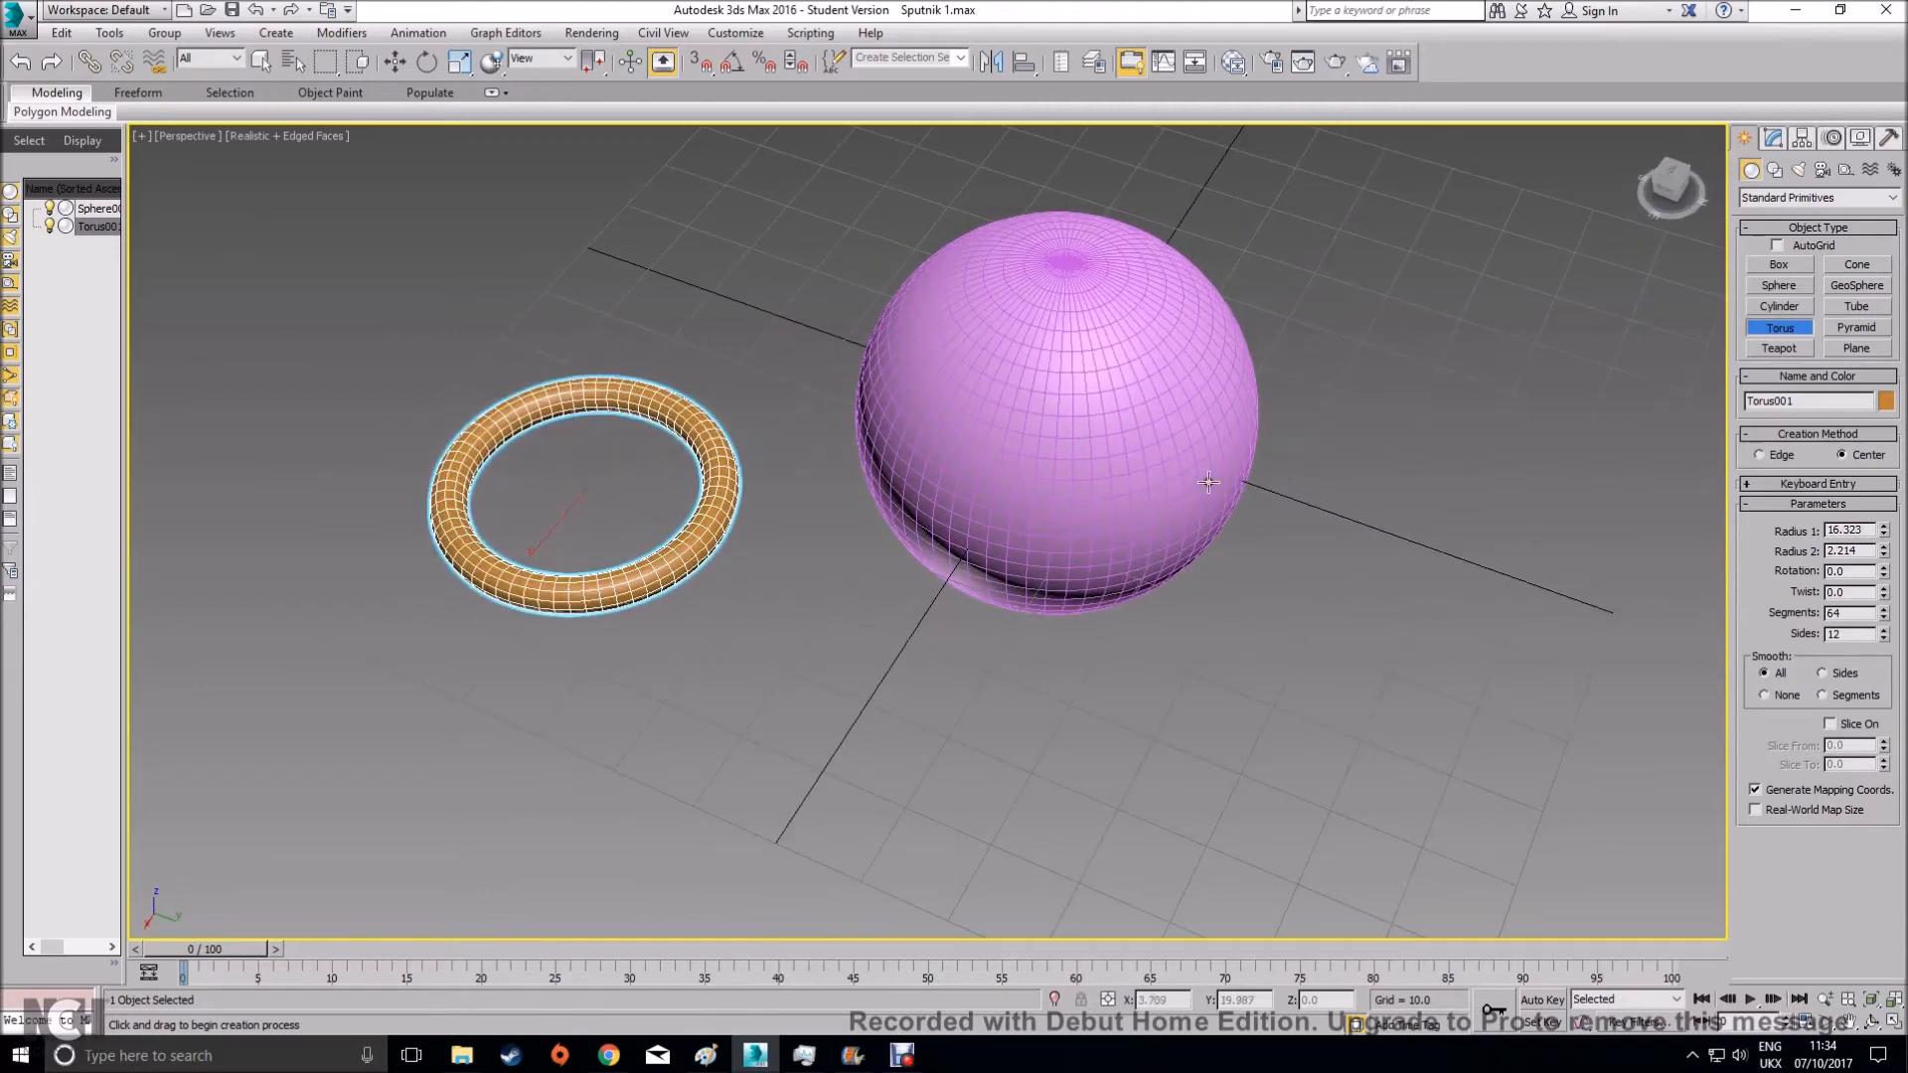
{"action": "key", "text": "Delete"}
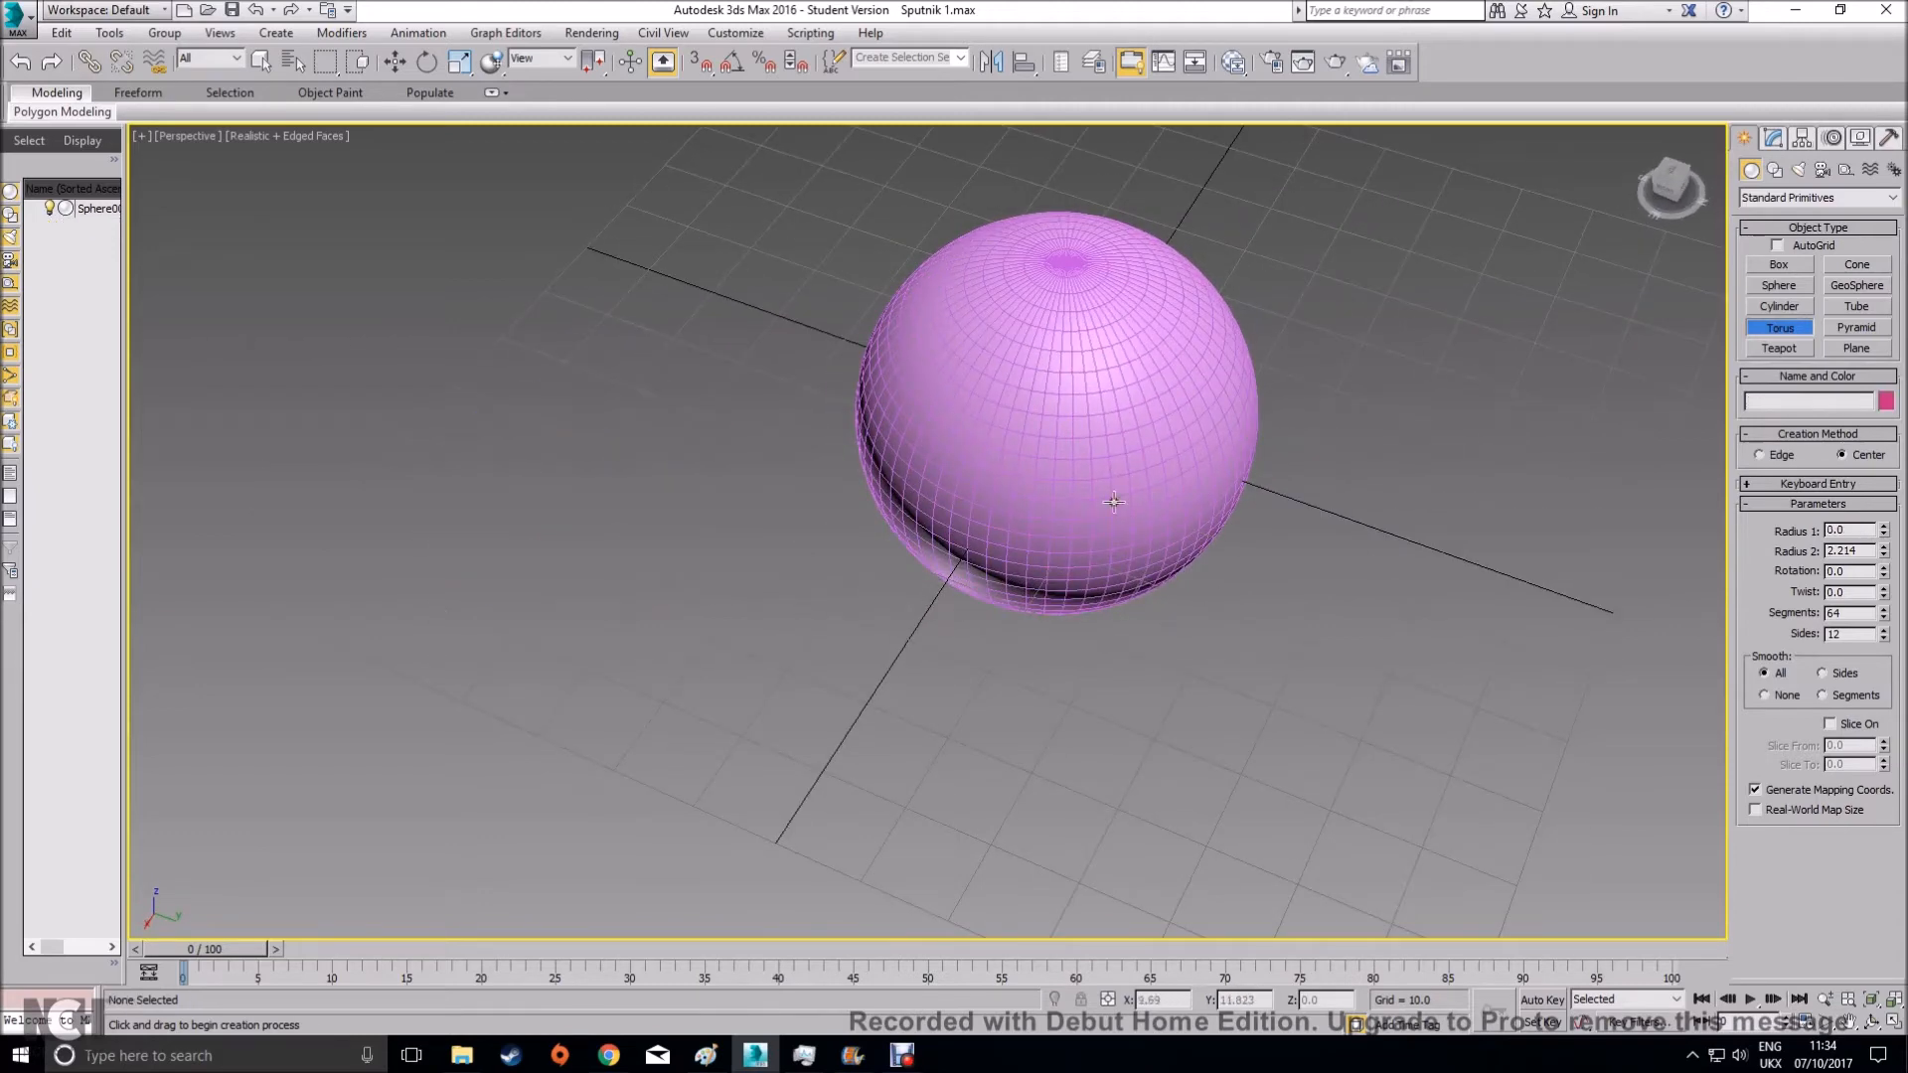
Try a horizontal torus around the sphere with Radius 1 about 28.4 and Radius 2 about 0.8, and delete it
{"action": "left_click_drag", "start_coordinate": [1056, 408], "coordinate": [1153, 587]}
{"action": "left_click", "coordinate": [1141, 570]}
{"action": "middle_click_drag", "start_coordinate": [1118, 542], "coordinate": [845, 329], "text": "alt"}
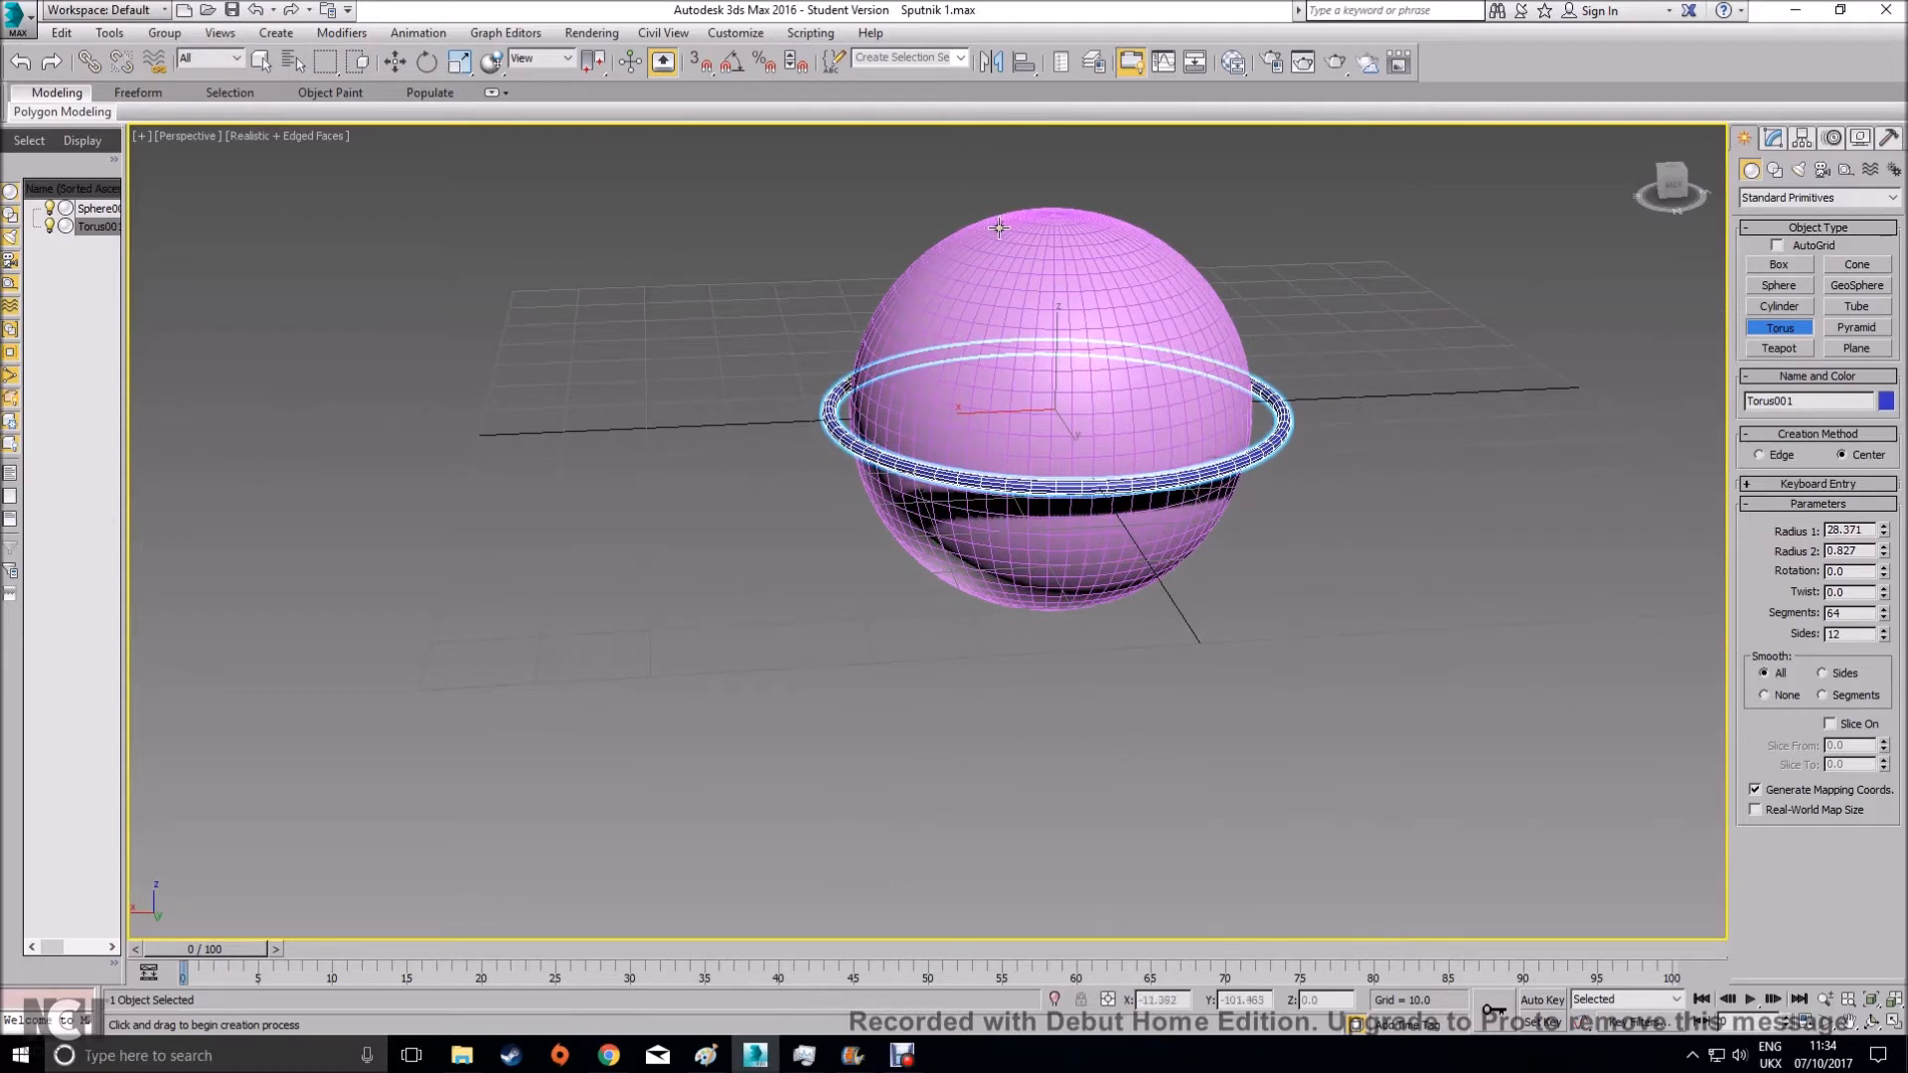
{"action": "middle_click_drag", "start_coordinate": [981, 513], "coordinate": [1053, 522], "text": "alt"}
{"action": "key", "text": "Delete"}
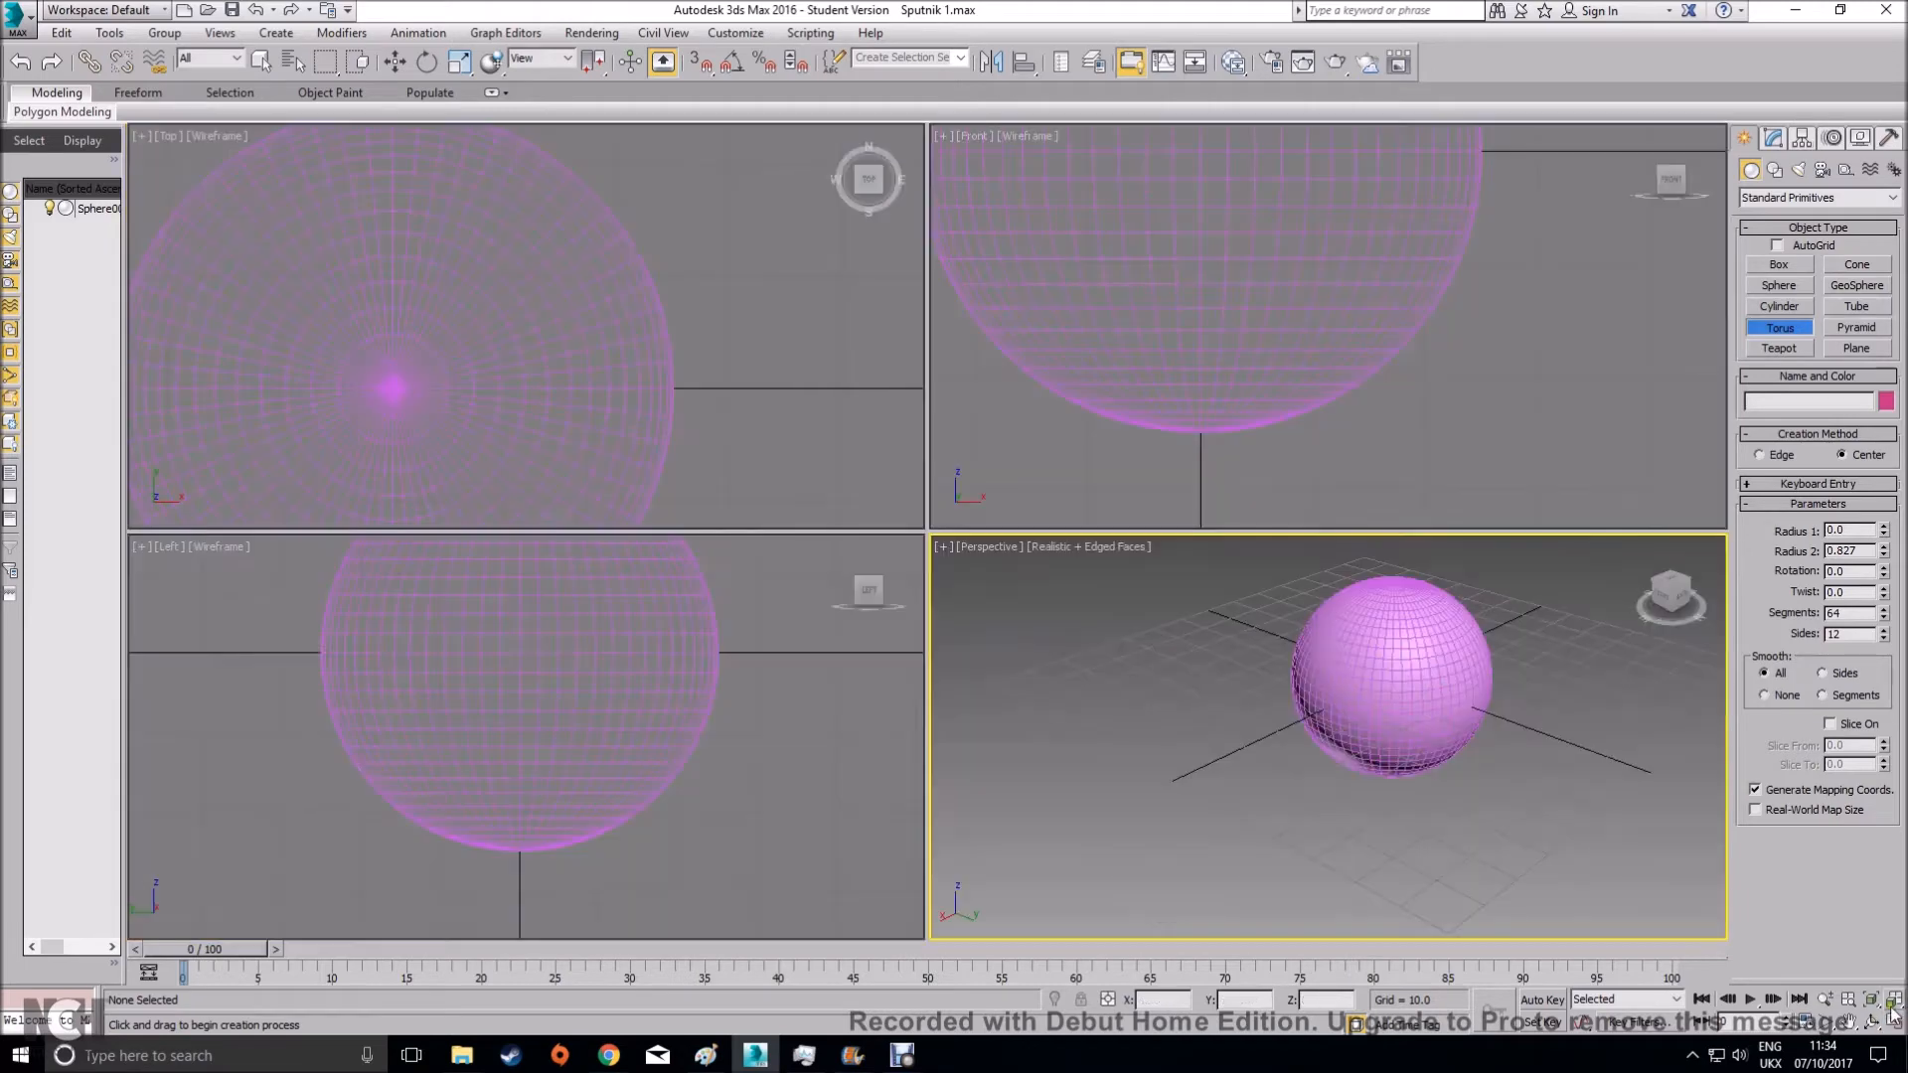
Try a torus inside the sphere in the Front view with Radius 1 about 18.8 and Radius 2 about 1.3, and delete it
{"action": "left_click", "coordinate": [1893, 1022]}
{"action": "mouse_move", "coordinate": [1337, 443]}
{"action": "middle_mouse_down"}
{"action": "mouse_move", "coordinate": [1310, 431]}
{"action": "mouse_move", "coordinate": [1308, 457]}
{"action": "middle_mouse_up"}
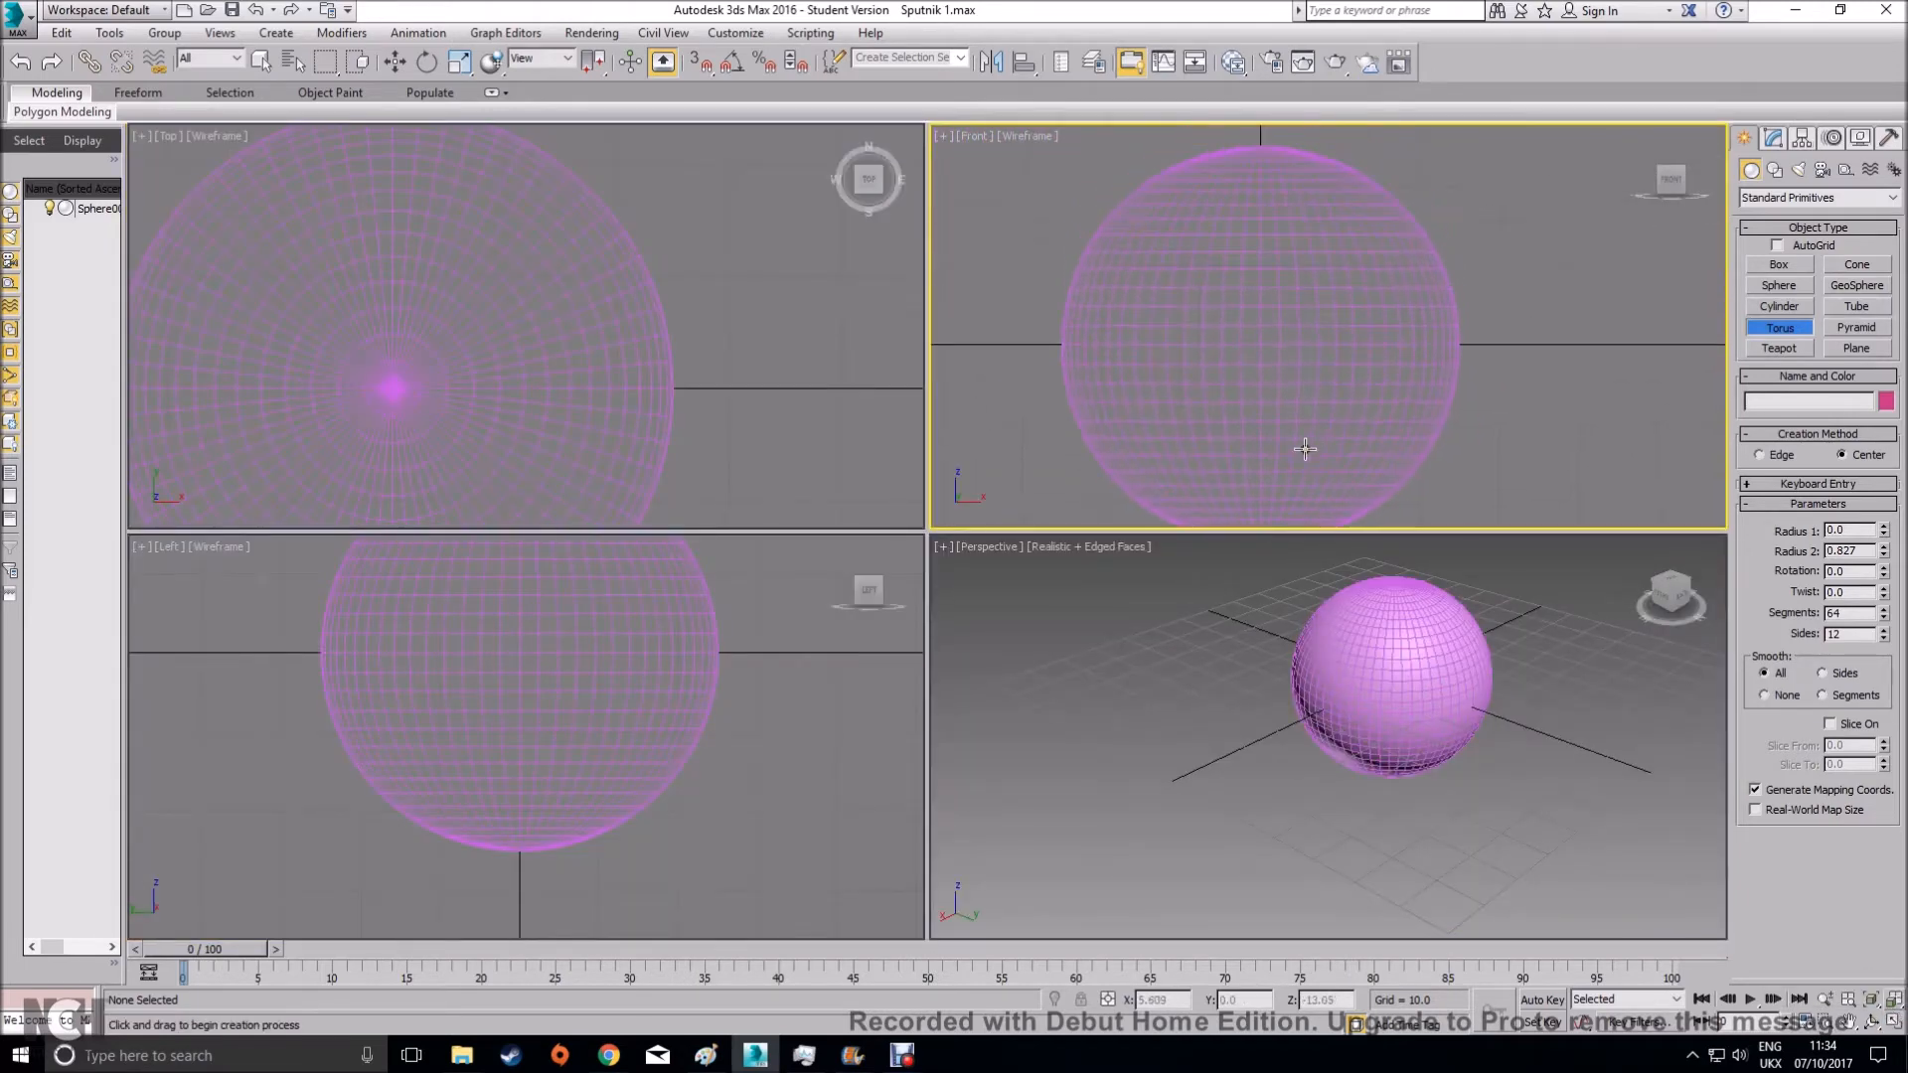
{"action": "left_click_drag", "start_coordinate": [1258, 345], "coordinate": [1346, 478]}
{"action": "left_click", "coordinate": [1363, 482]}
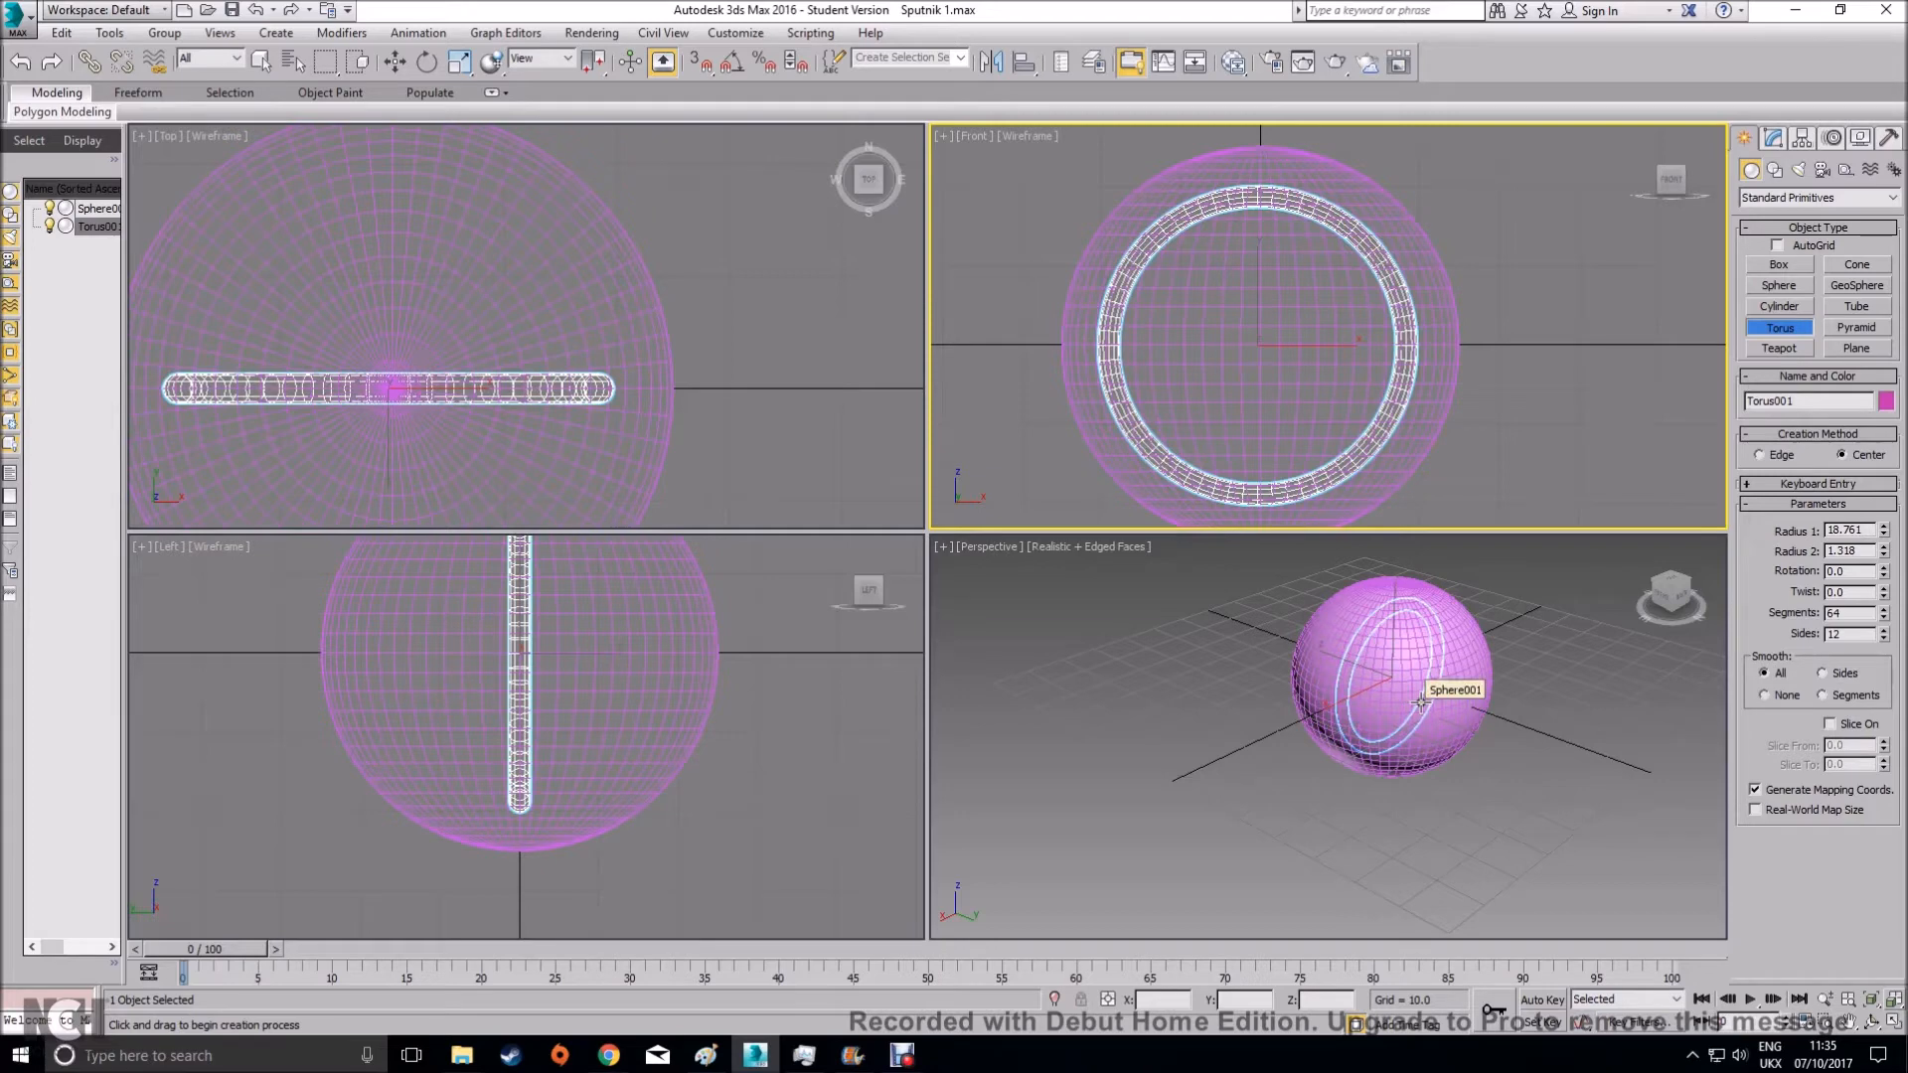
{"action": "key", "text": "Delete"}
Create an upright torus around the sphere in the Left view with Radius 1 about 25.3 and Radius 2 about 0.8
{"action": "middle_click_drag", "start_coordinate": [612, 716], "coordinate": [640, 762]}
{"action": "scroll", "coordinate": [621, 752], "scroll_direction": "down", "scroll_amount": 3}
{"action": "middle_click_drag", "start_coordinate": [532, 725], "coordinate": [537, 746]}
{"action": "left_click_drag", "start_coordinate": [587, 751], "coordinate": [655, 828]}
{"action": "left_click", "coordinate": [653, 821]}
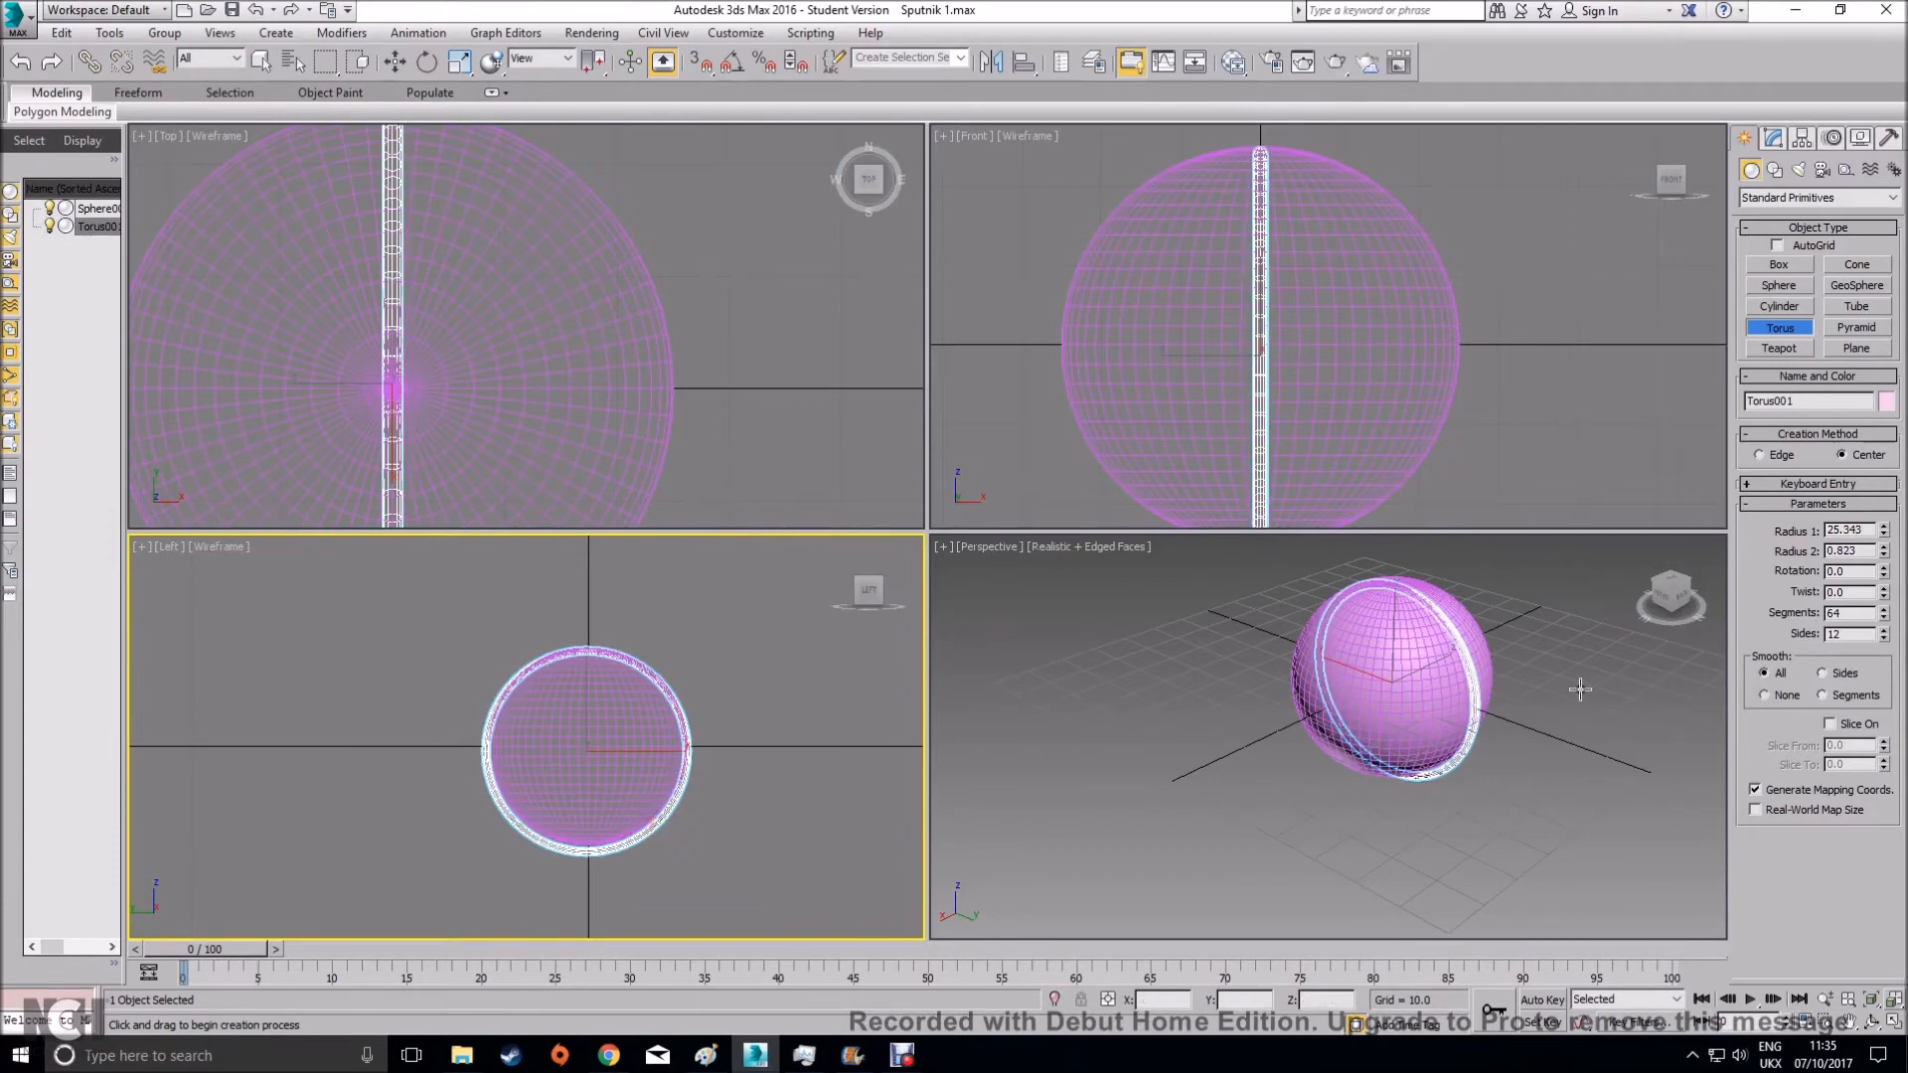
{"action": "left_click", "coordinate": [1893, 1021]}
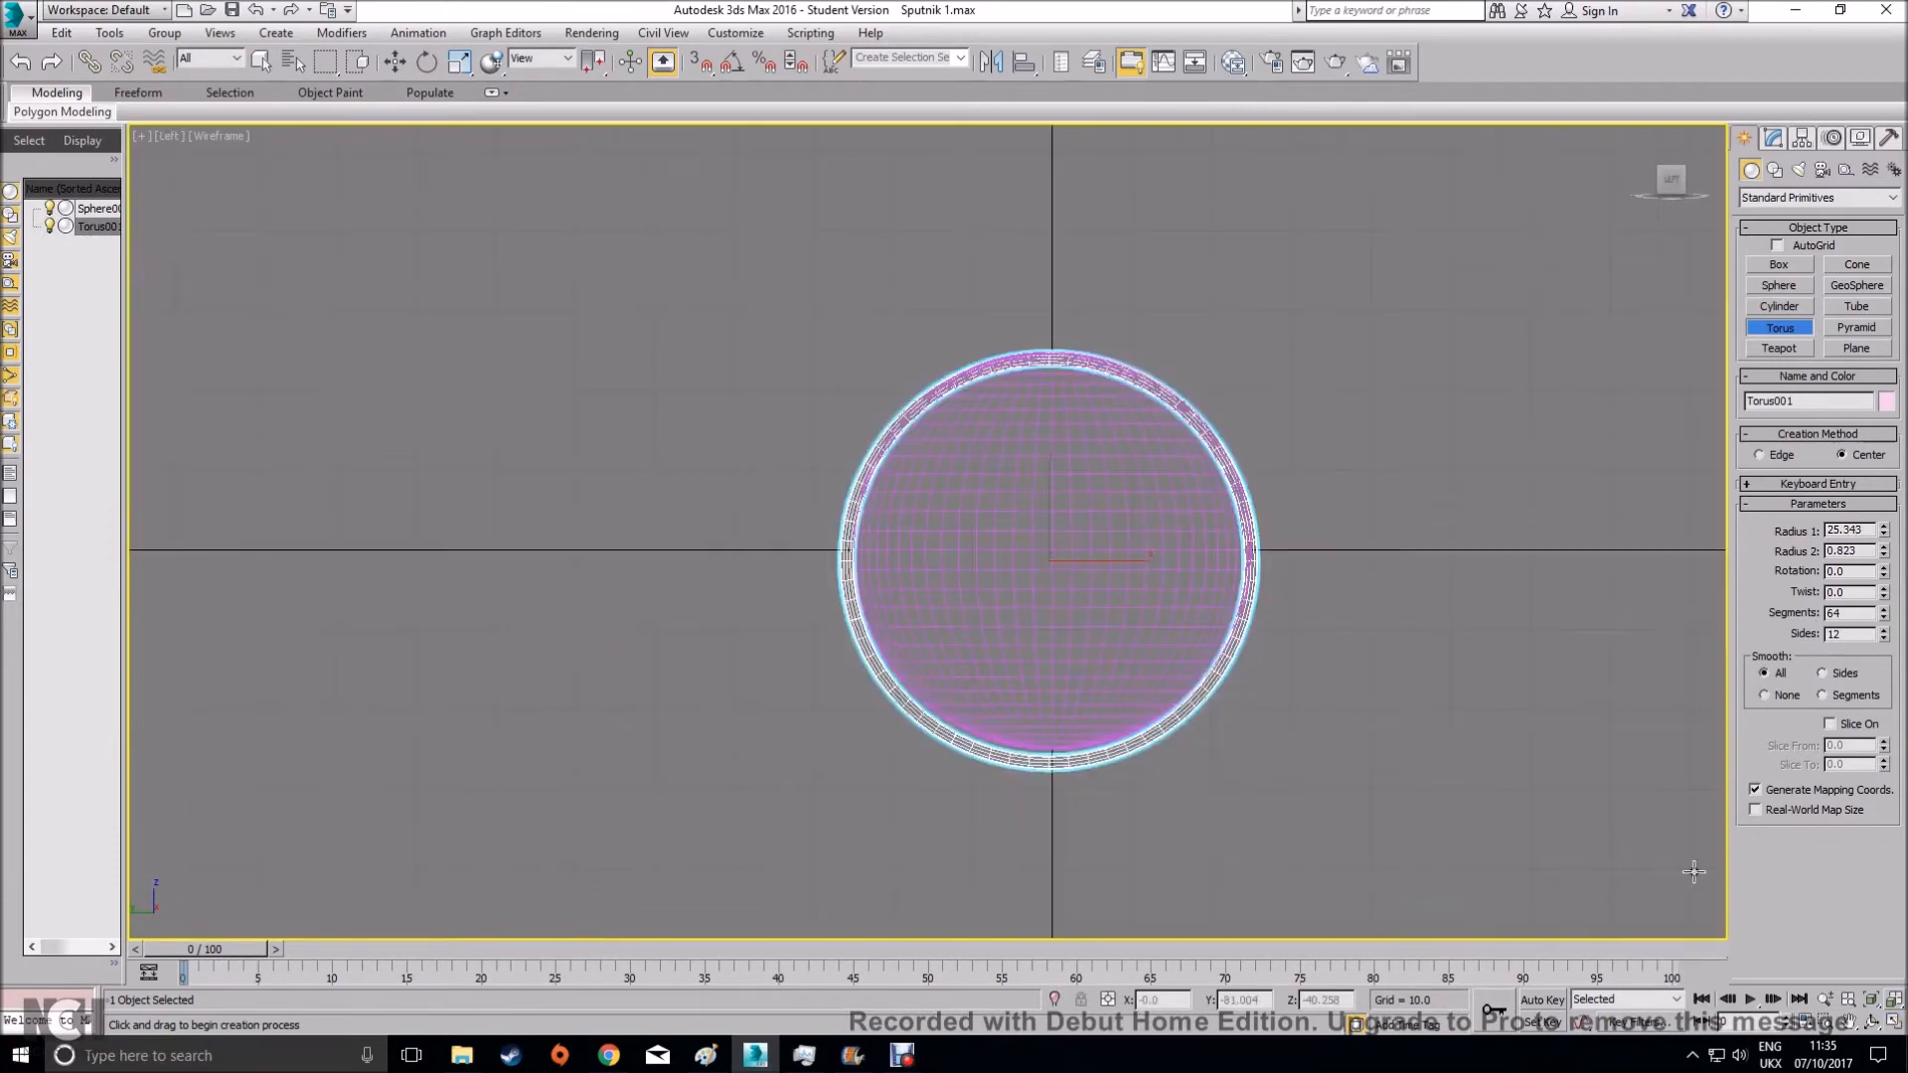
{"action": "left_click", "coordinate": [1894, 1020]}
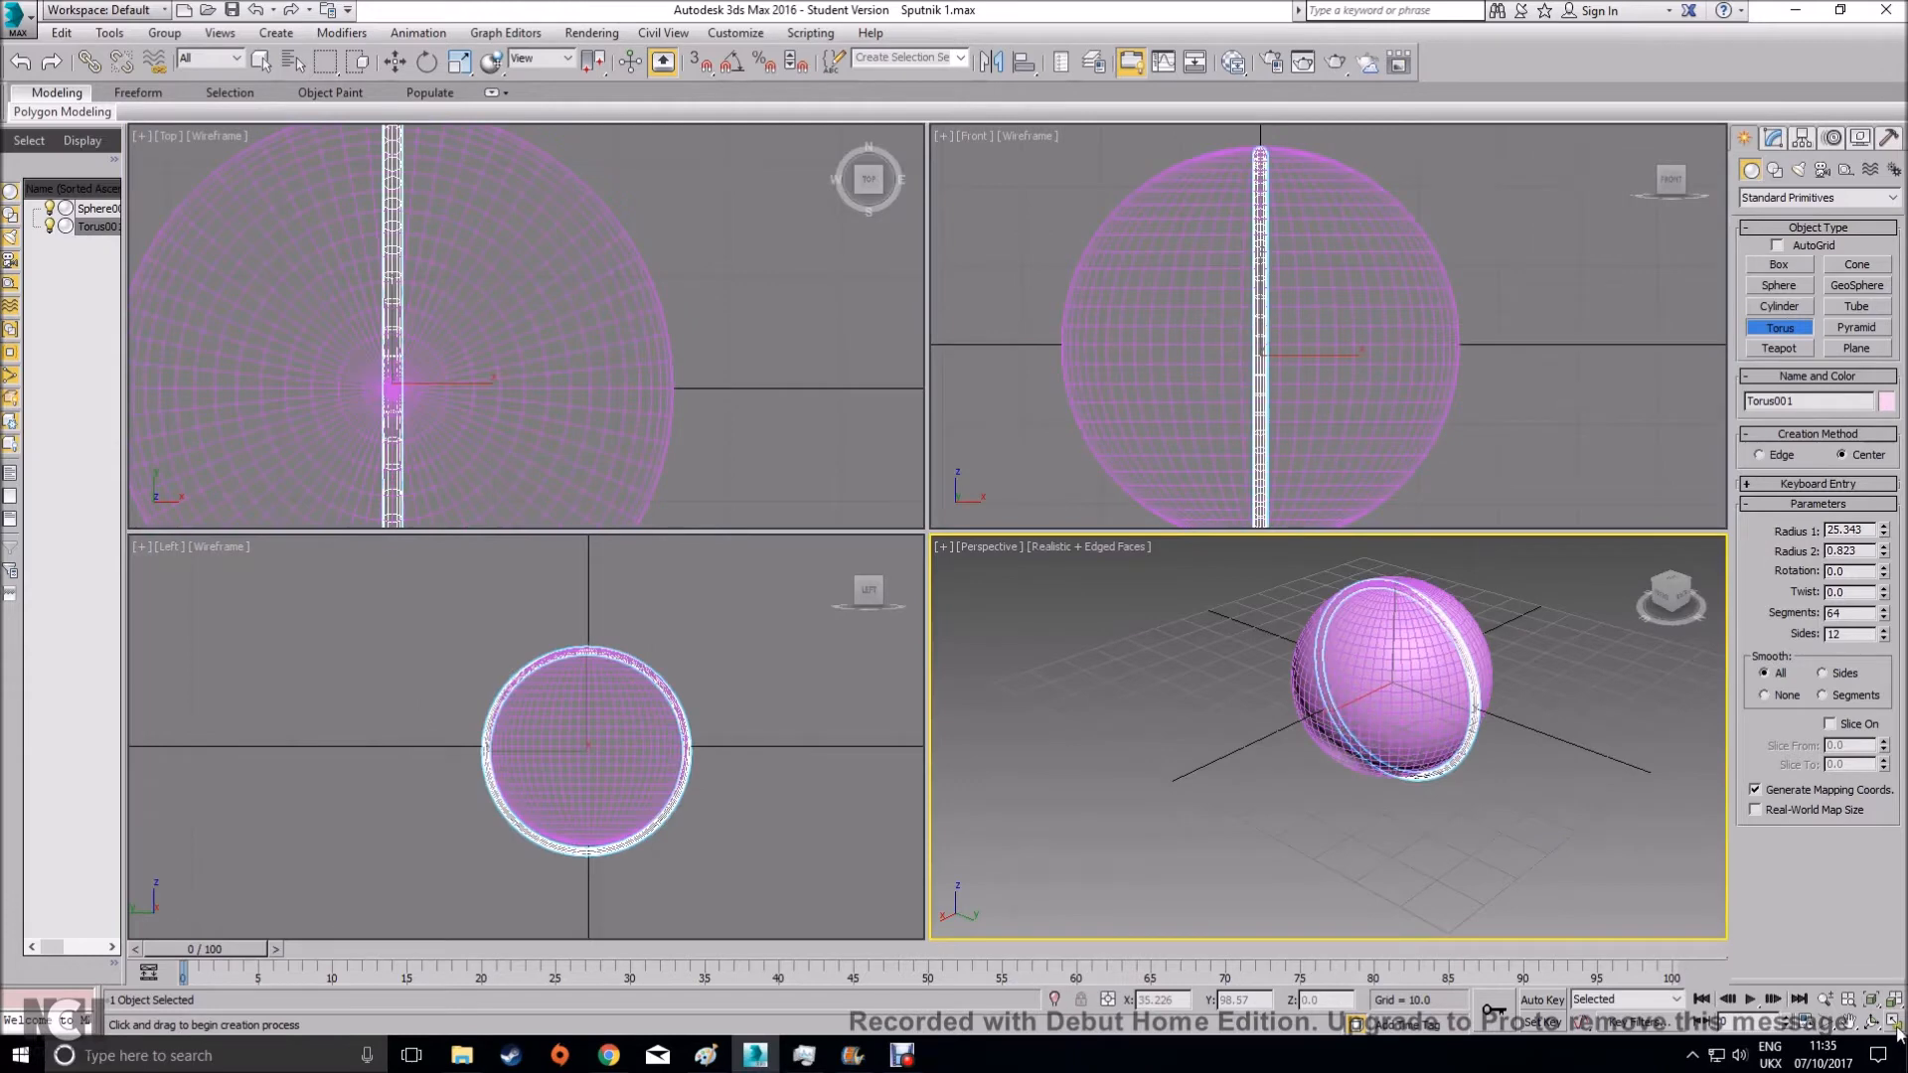
{"action": "left_click", "coordinate": [1891, 1021]}
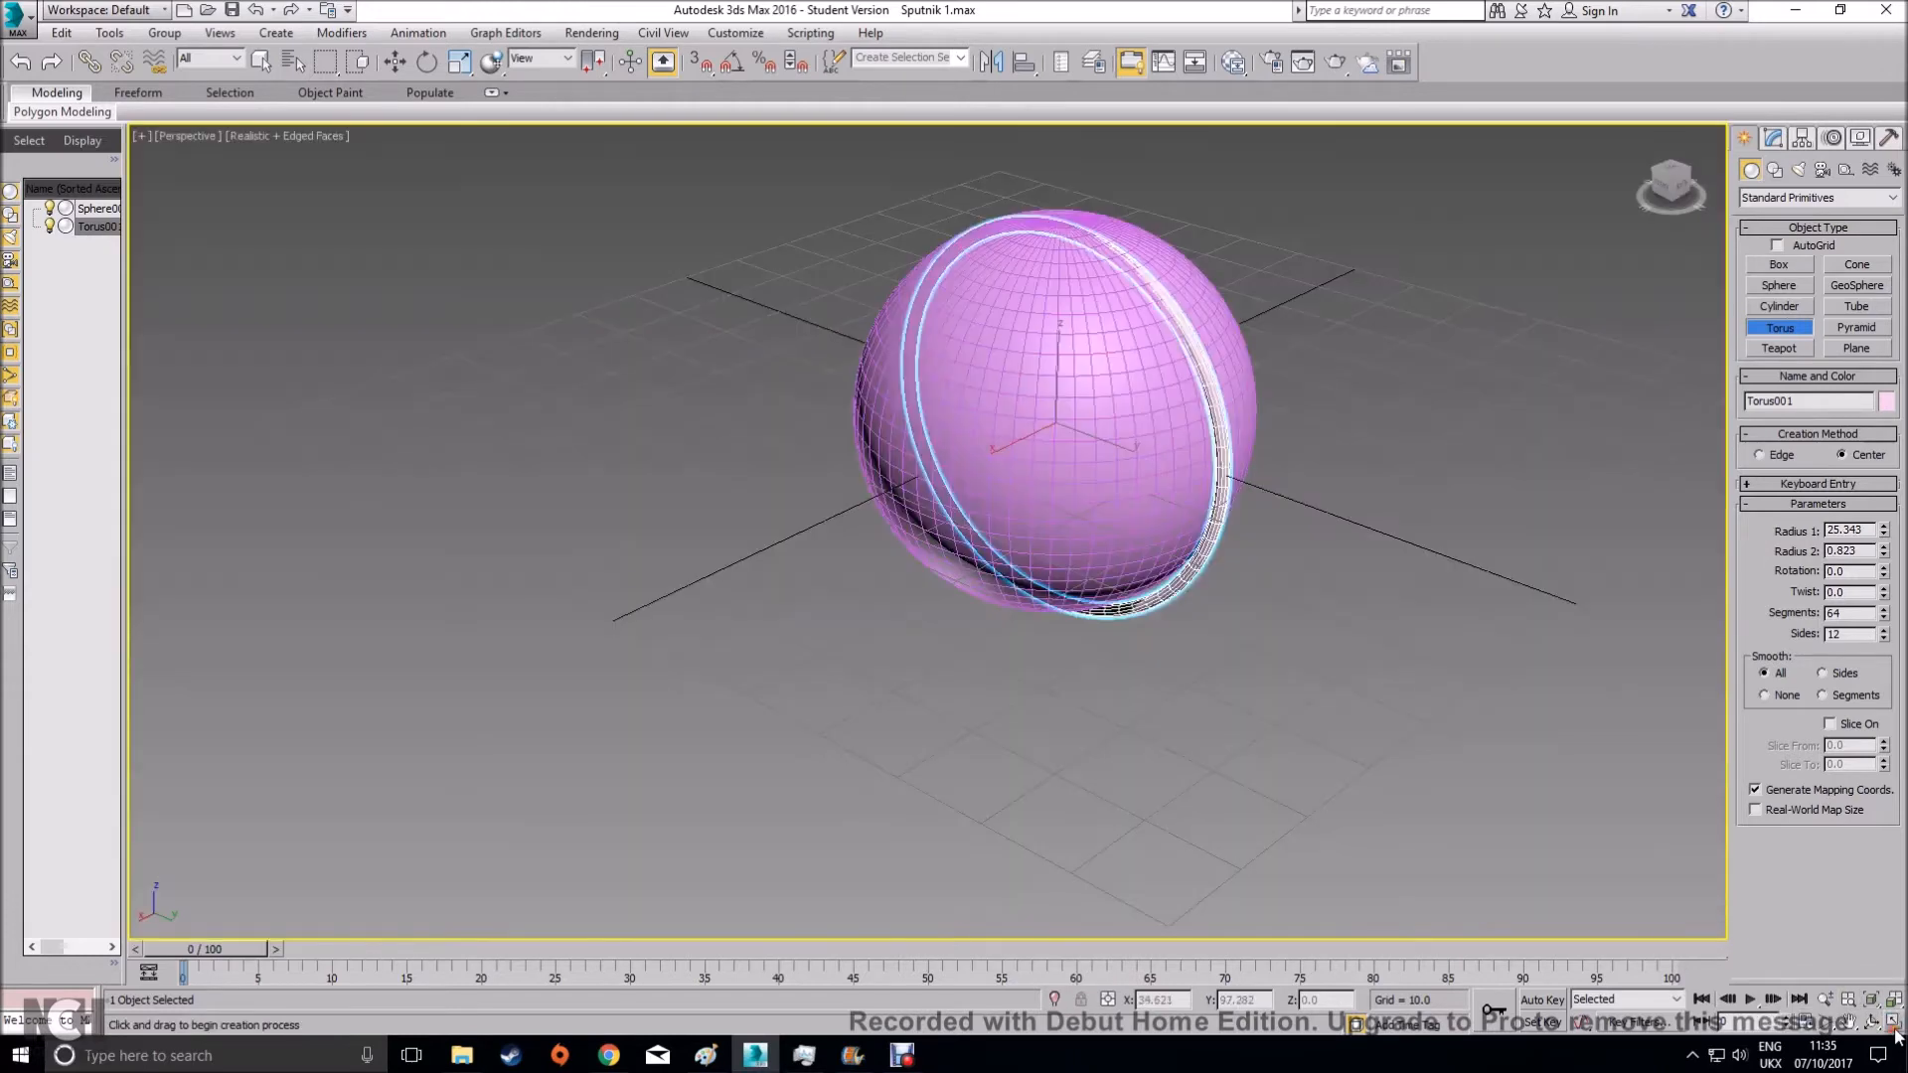
Turn Edged Faces off in the Perspective view and switch it back on
{"action": "left_click", "coordinate": [278, 133]}
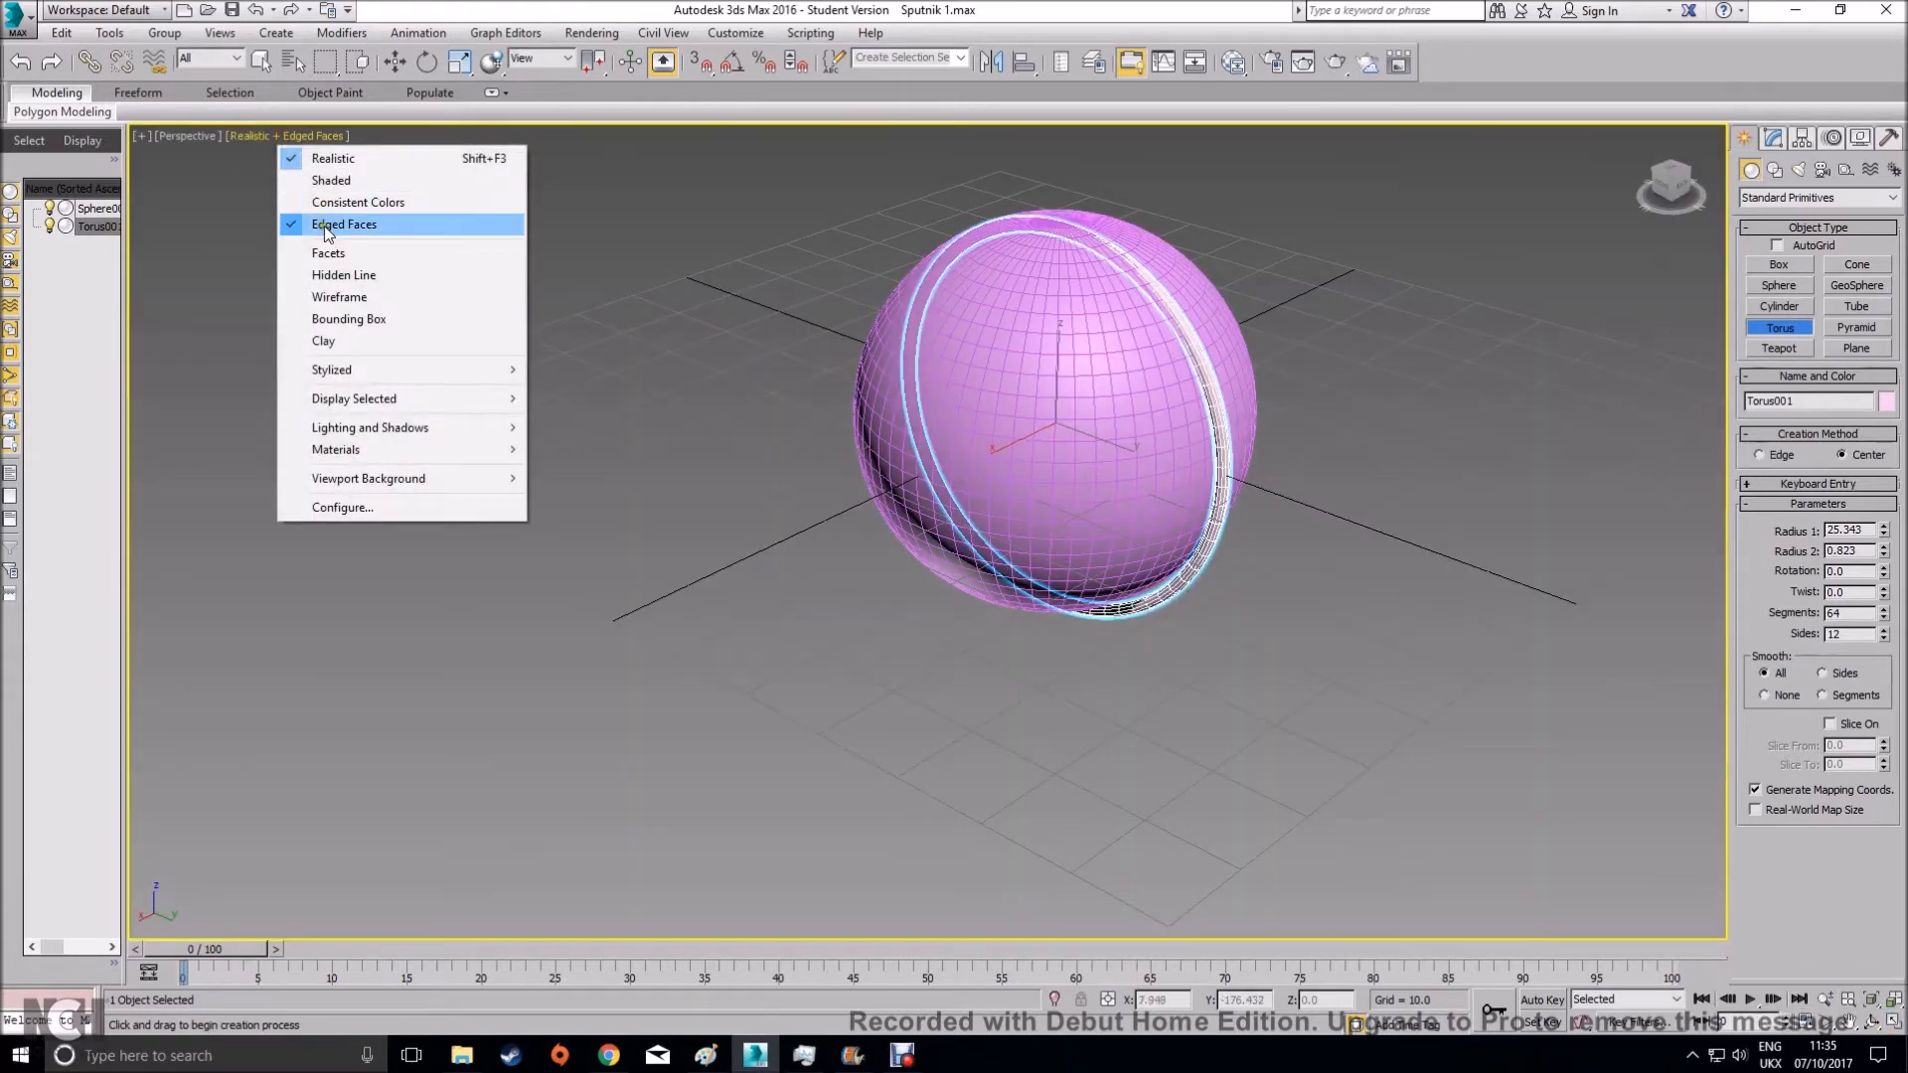
{"action": "left_click", "coordinate": [265, 134]}
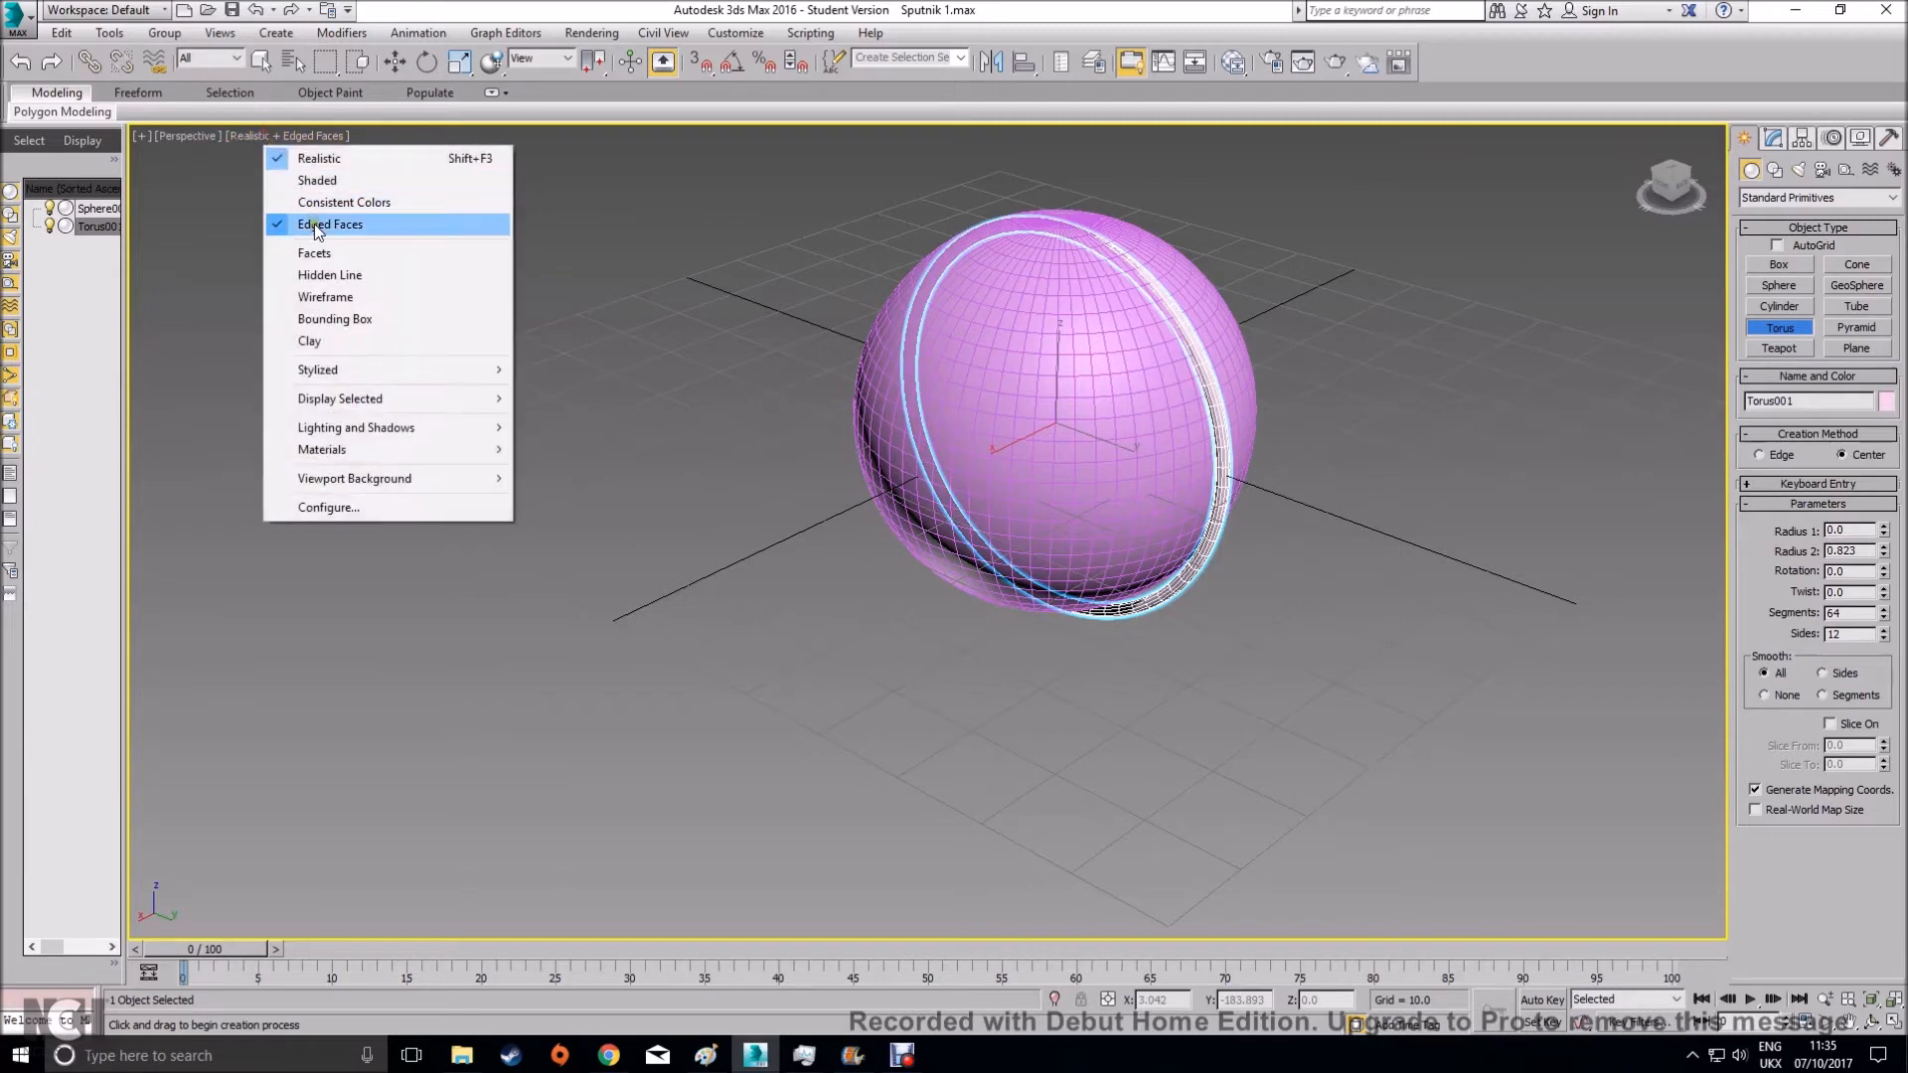
{"action": "left_click", "coordinate": [316, 223]}
{"action": "left_click", "coordinate": [262, 137]}
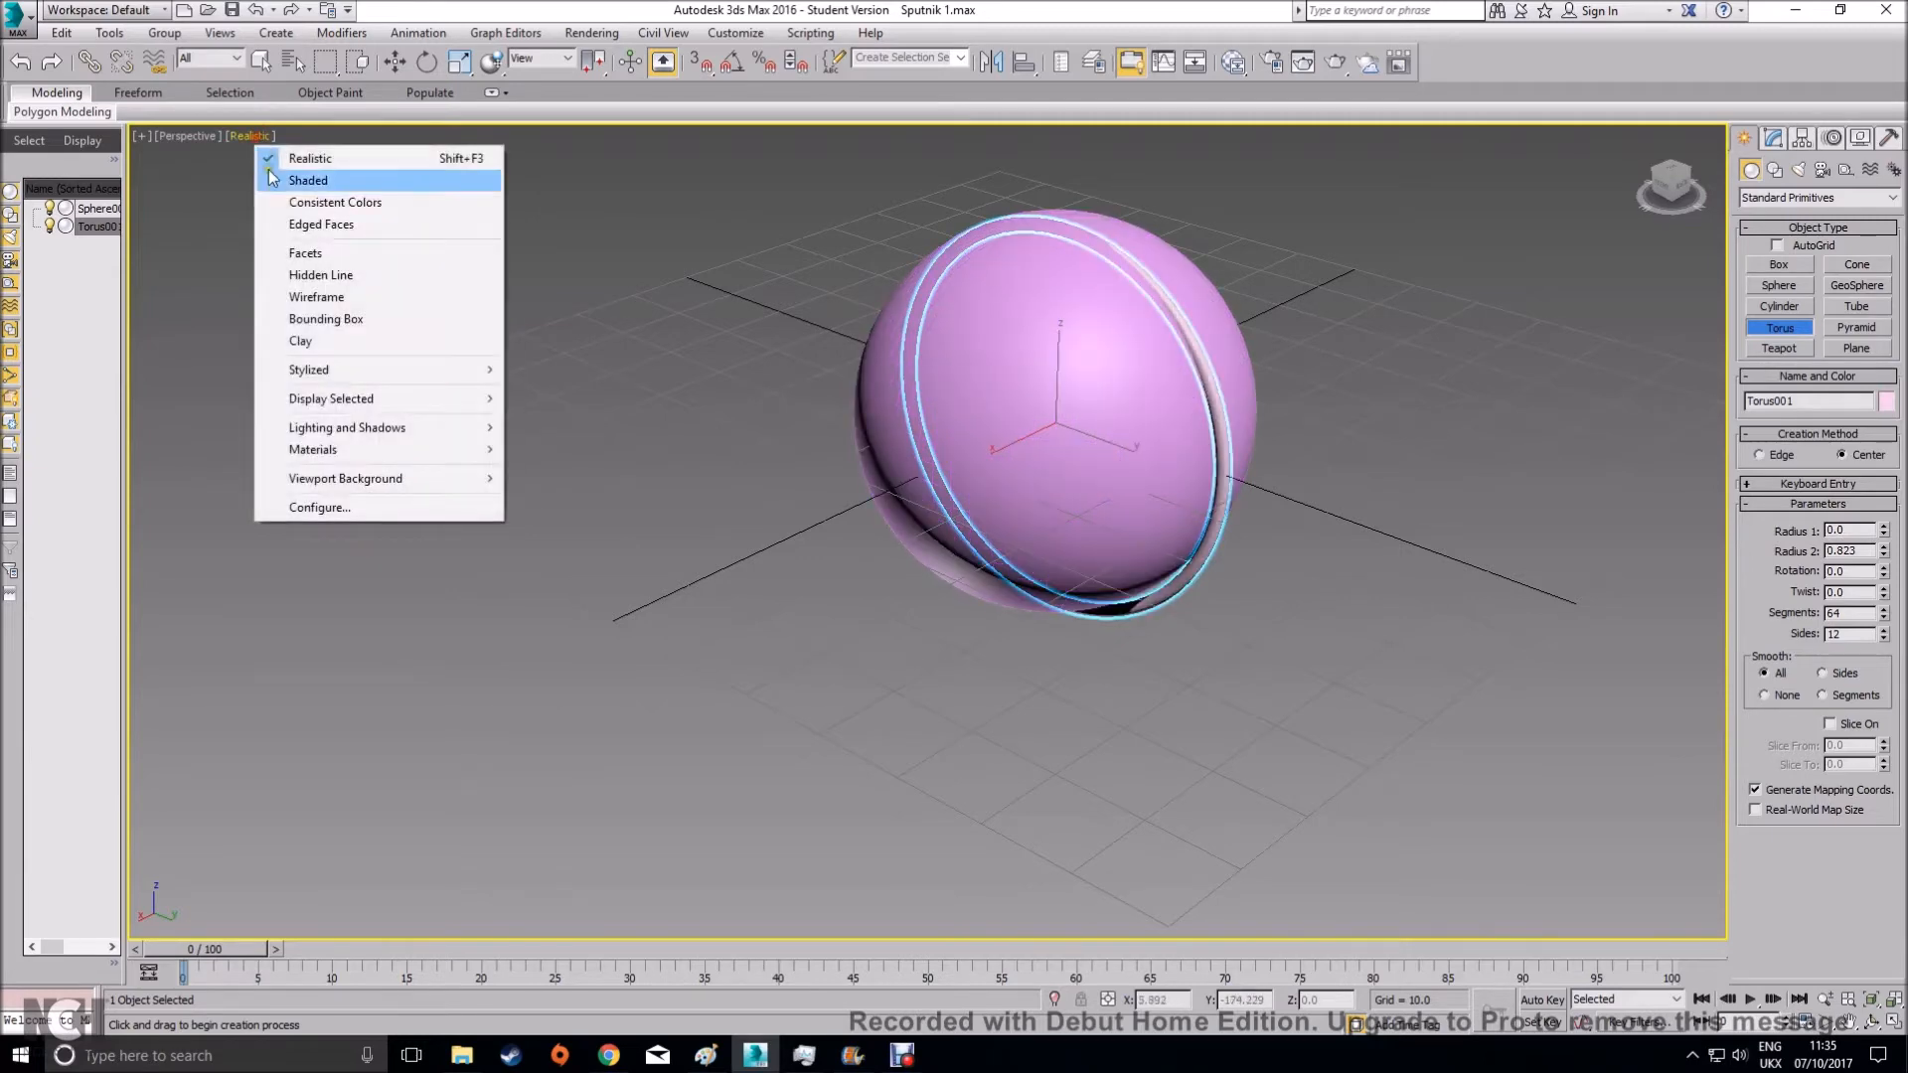
{"action": "left_click", "coordinate": [296, 220]}
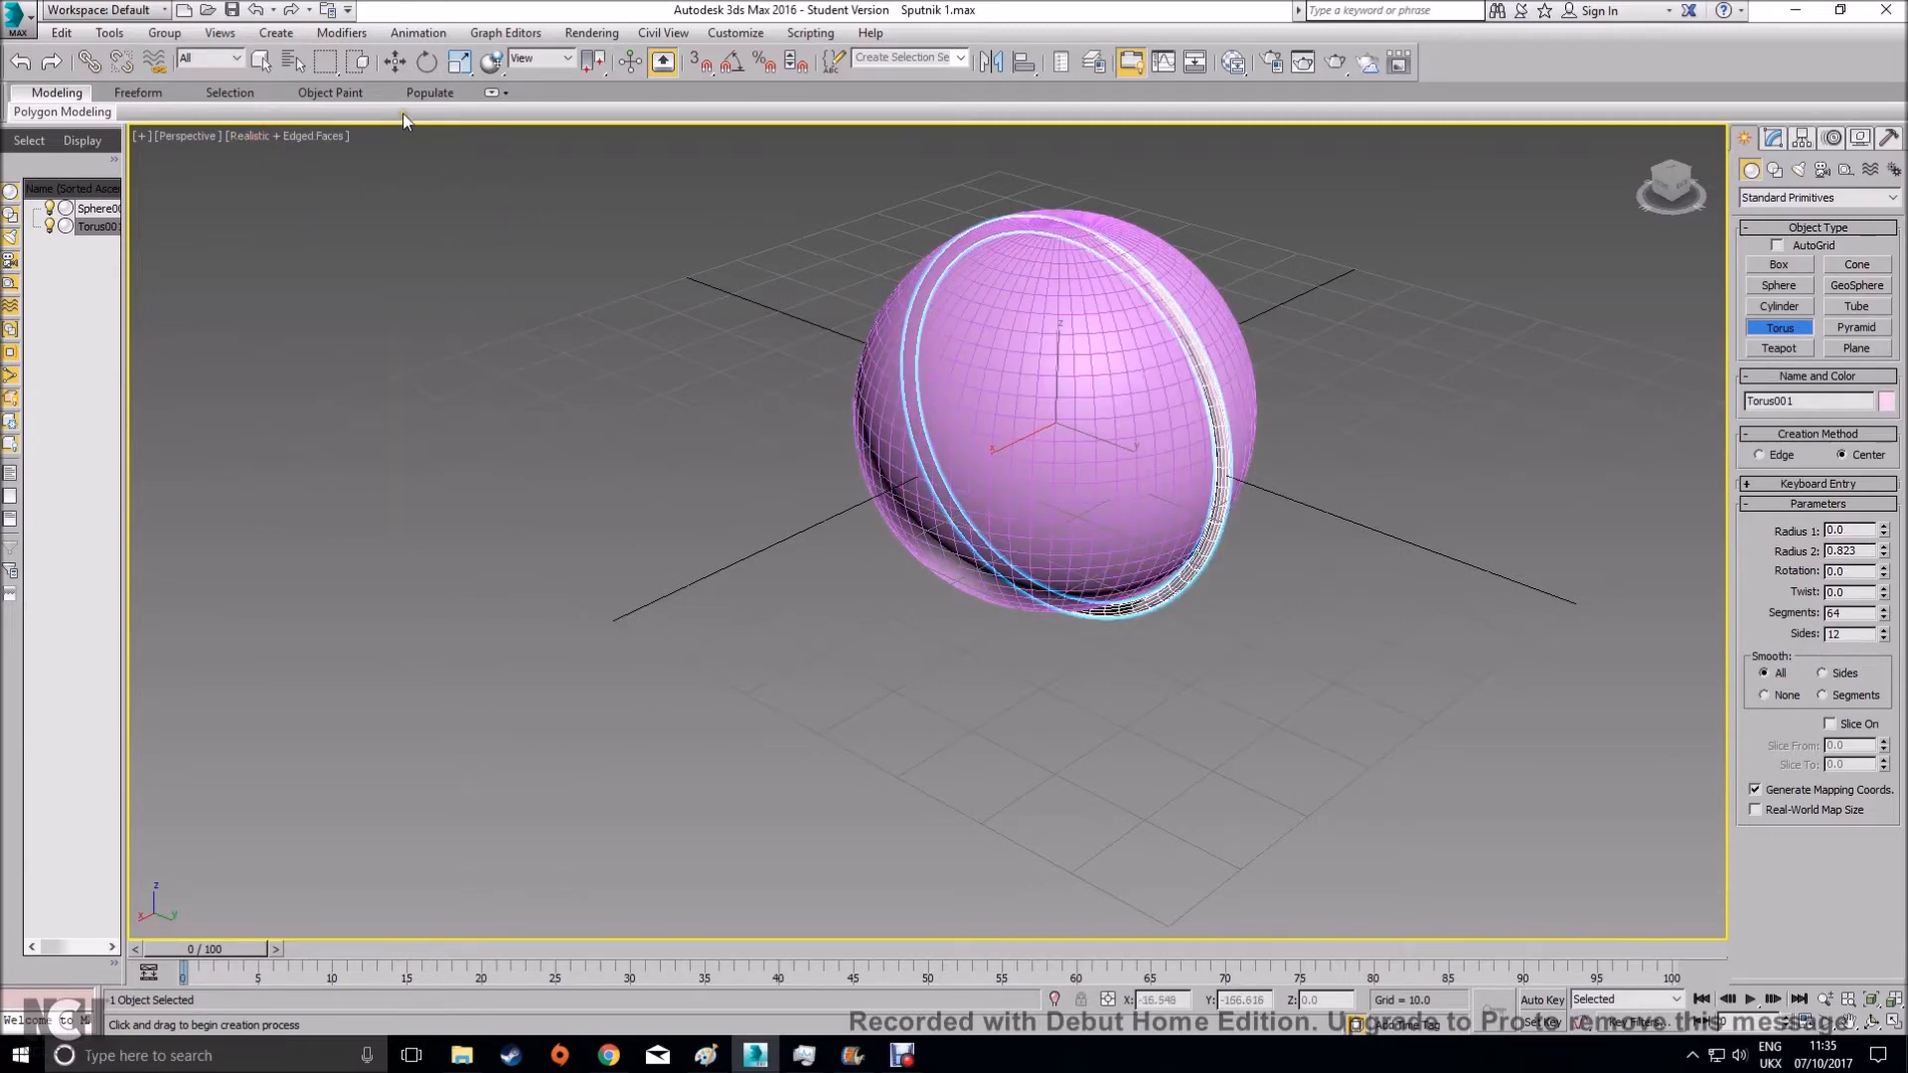
Centre the torus on the sphere by setting its absolute world position to 0 on X, Y and Z
{"action": "left_click", "coordinate": [395, 62]}
{"action": "right_click", "coordinate": [394, 62]}
{"action": "left_click_drag", "start_coordinate": [1320, 322], "coordinate": [1033, 319]}
{"action": "key", "text": "Tab"}
{"action": "type", "text": "0"}
{"action": "key", "text": "Tab"}
{"action": "type", "text": "0"}
{"action": "key", "text": "Return"}
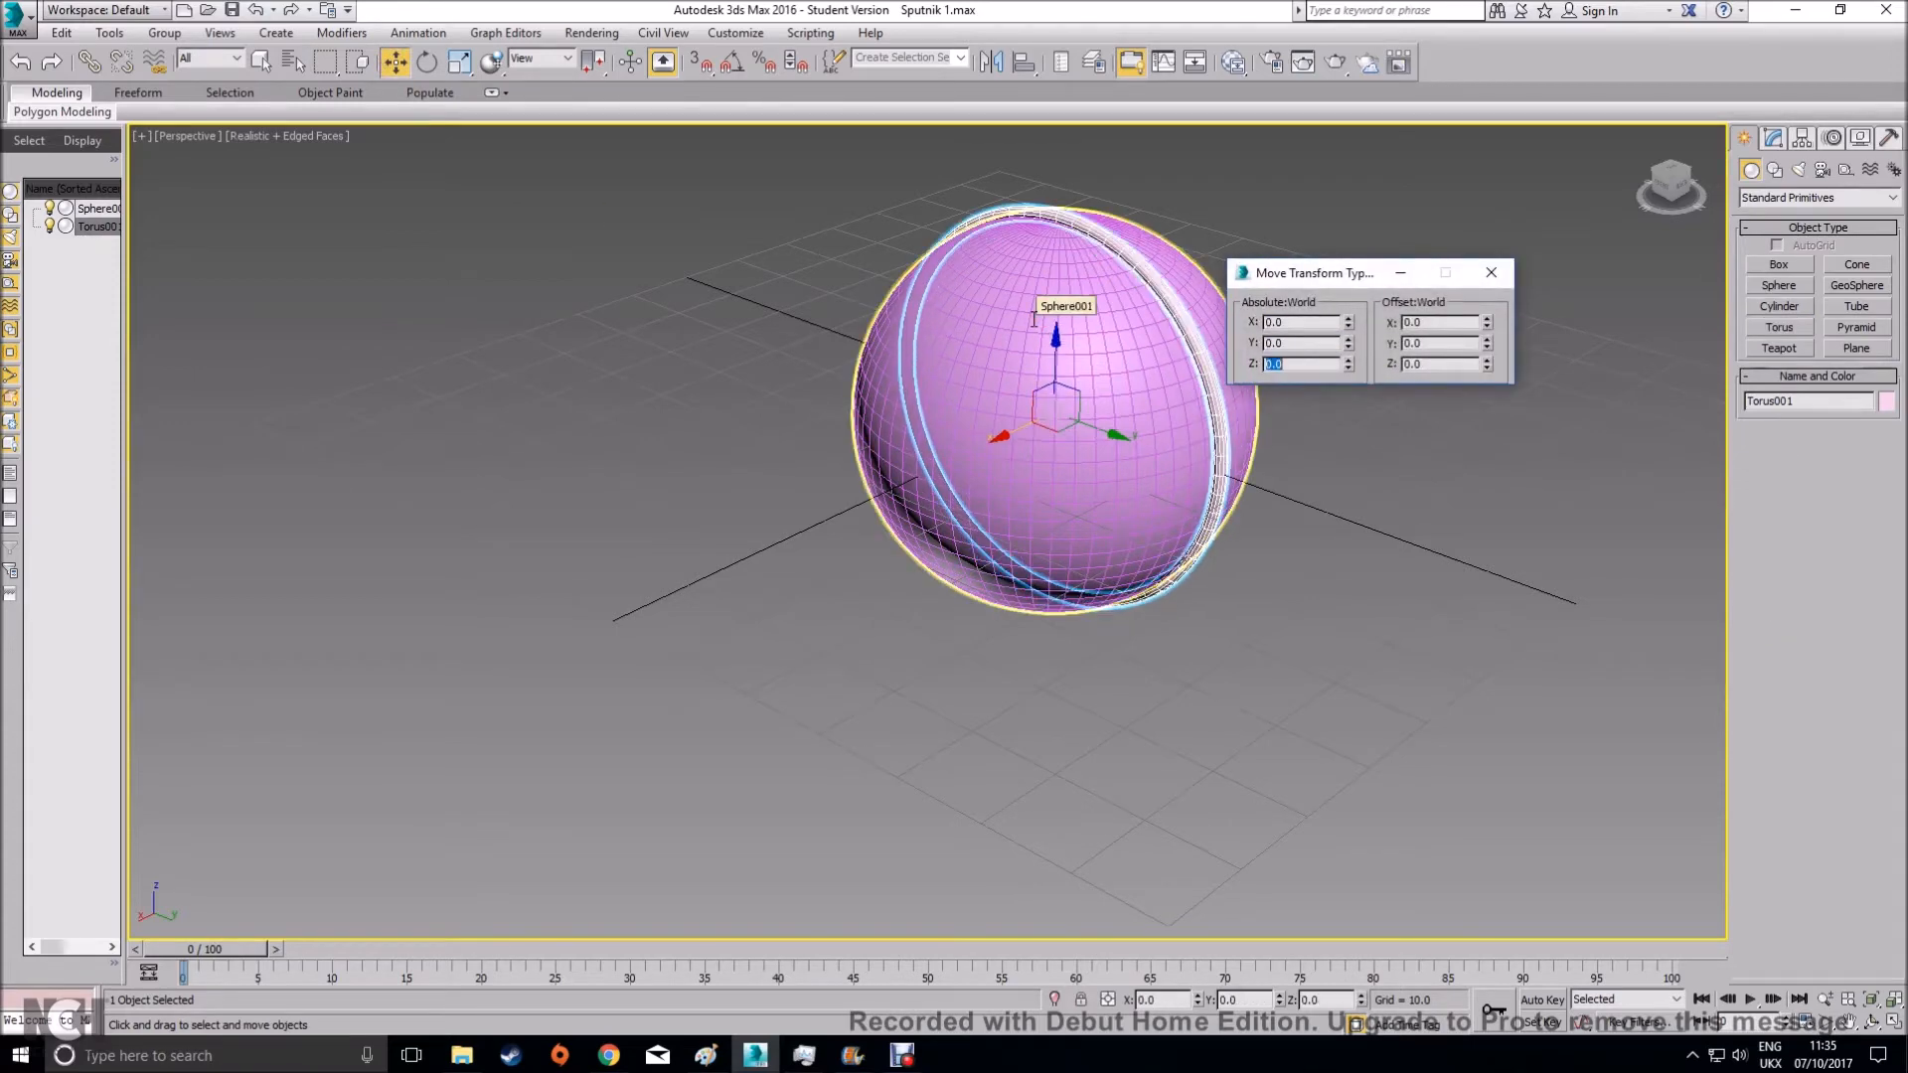
{"action": "middle_click_drag", "start_coordinate": [1250, 616], "coordinate": [1316, 576], "text": "alt"}
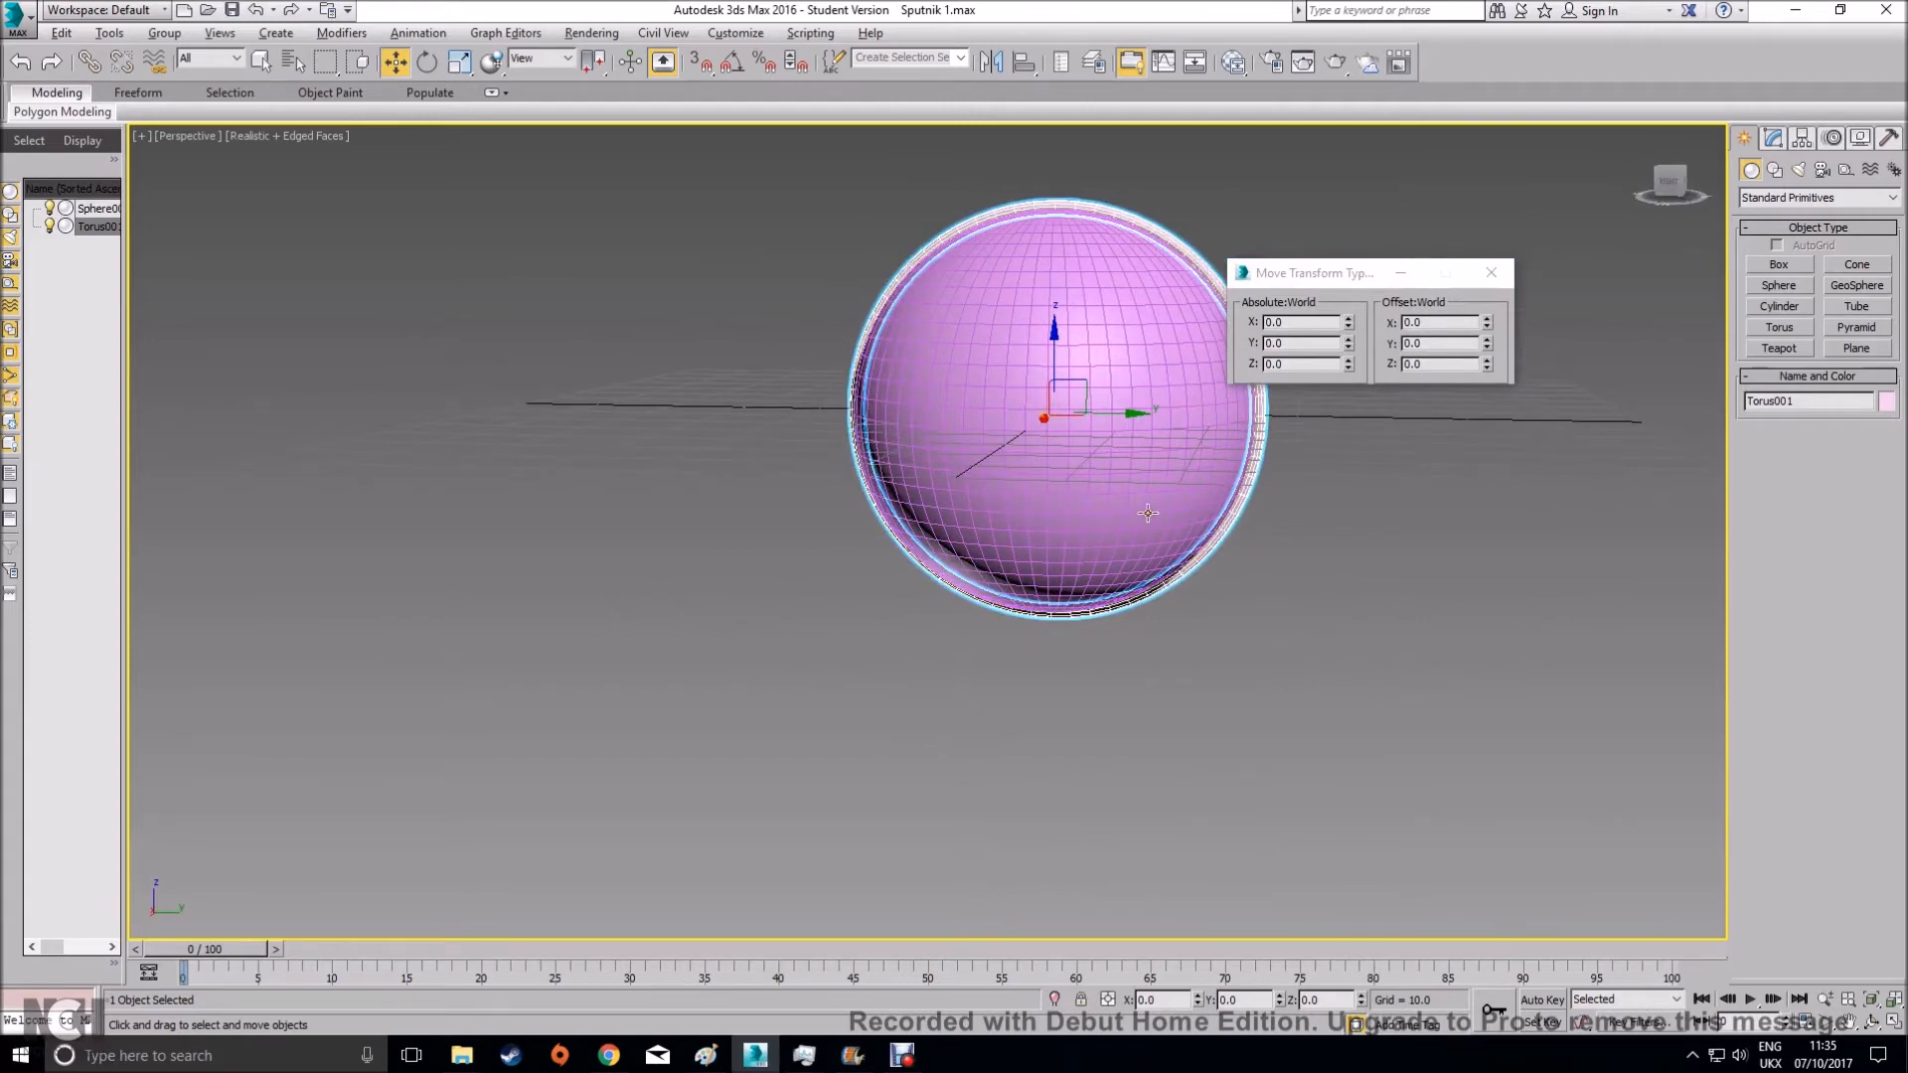
{"action": "middle_click_drag", "start_coordinate": [1038, 515], "coordinate": [1103, 536], "text": "alt"}
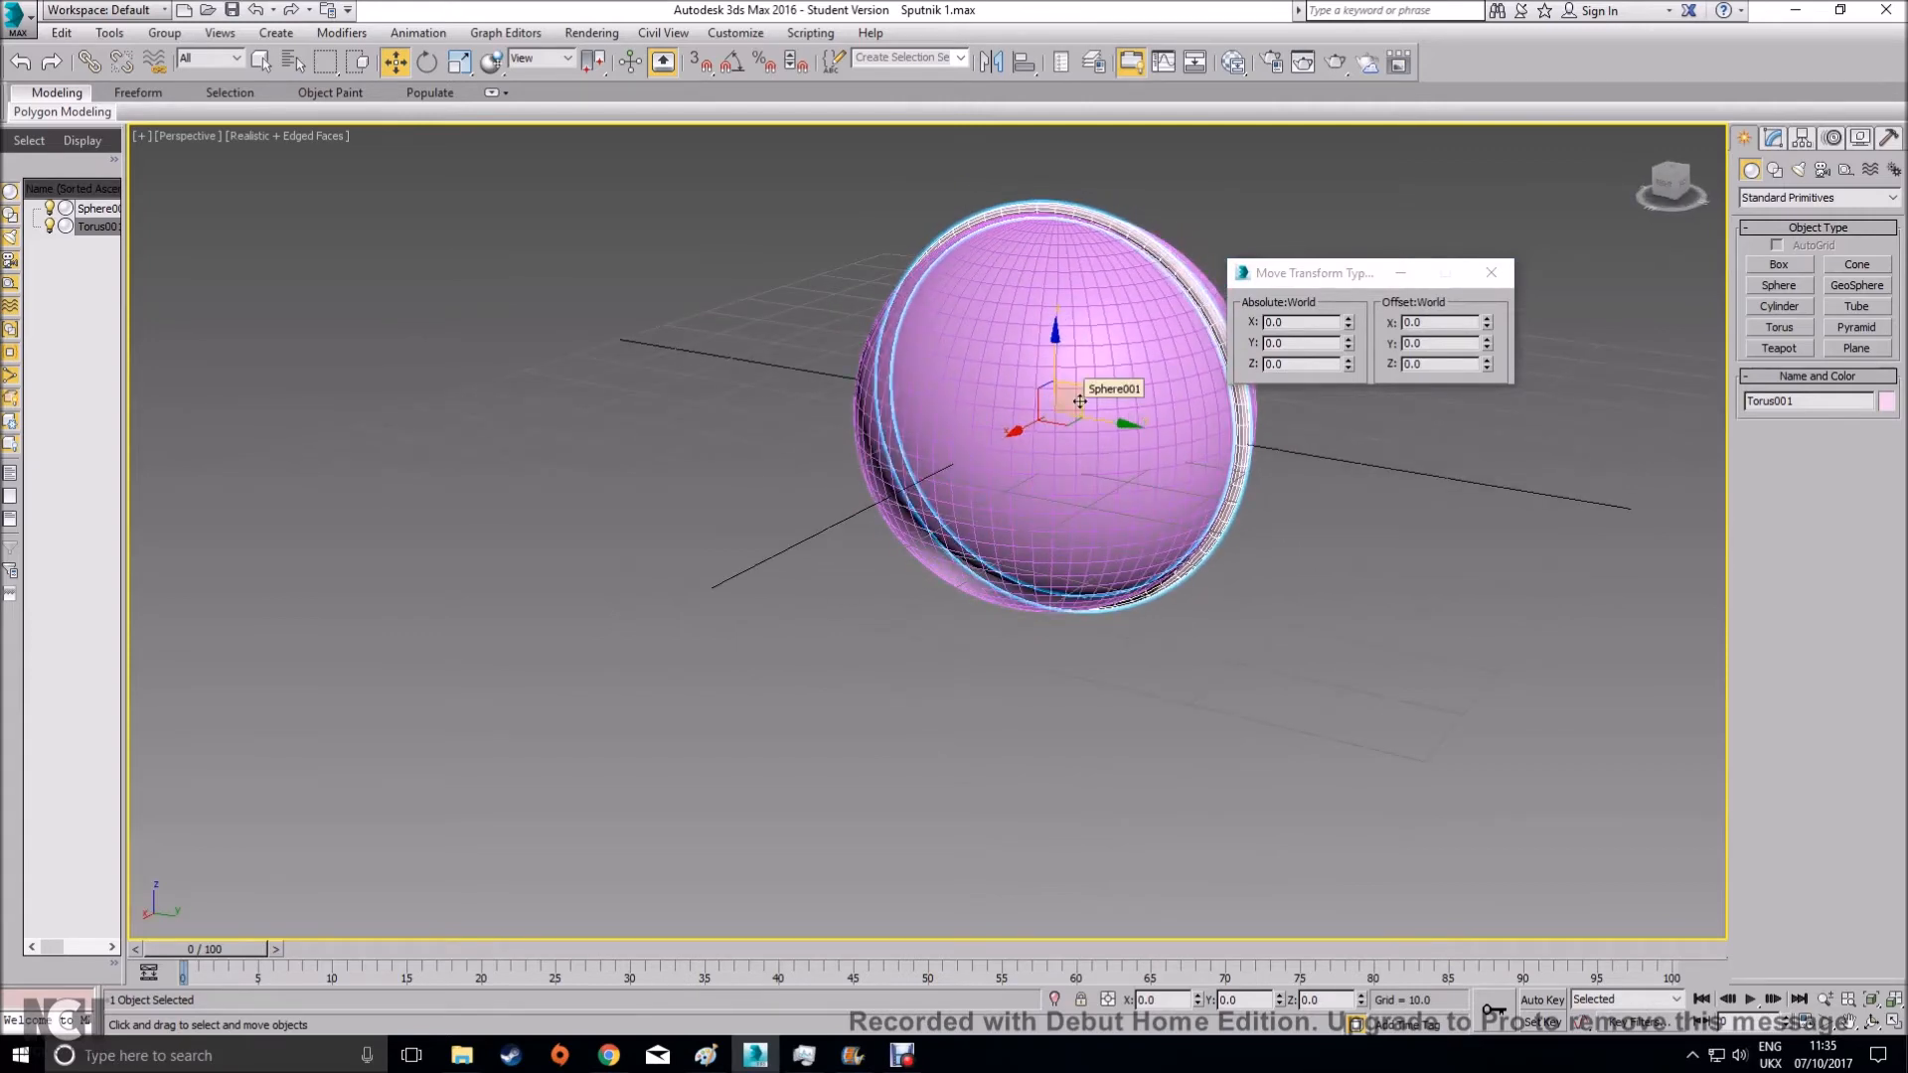
{"action": "left_click", "coordinate": [1492, 272]}
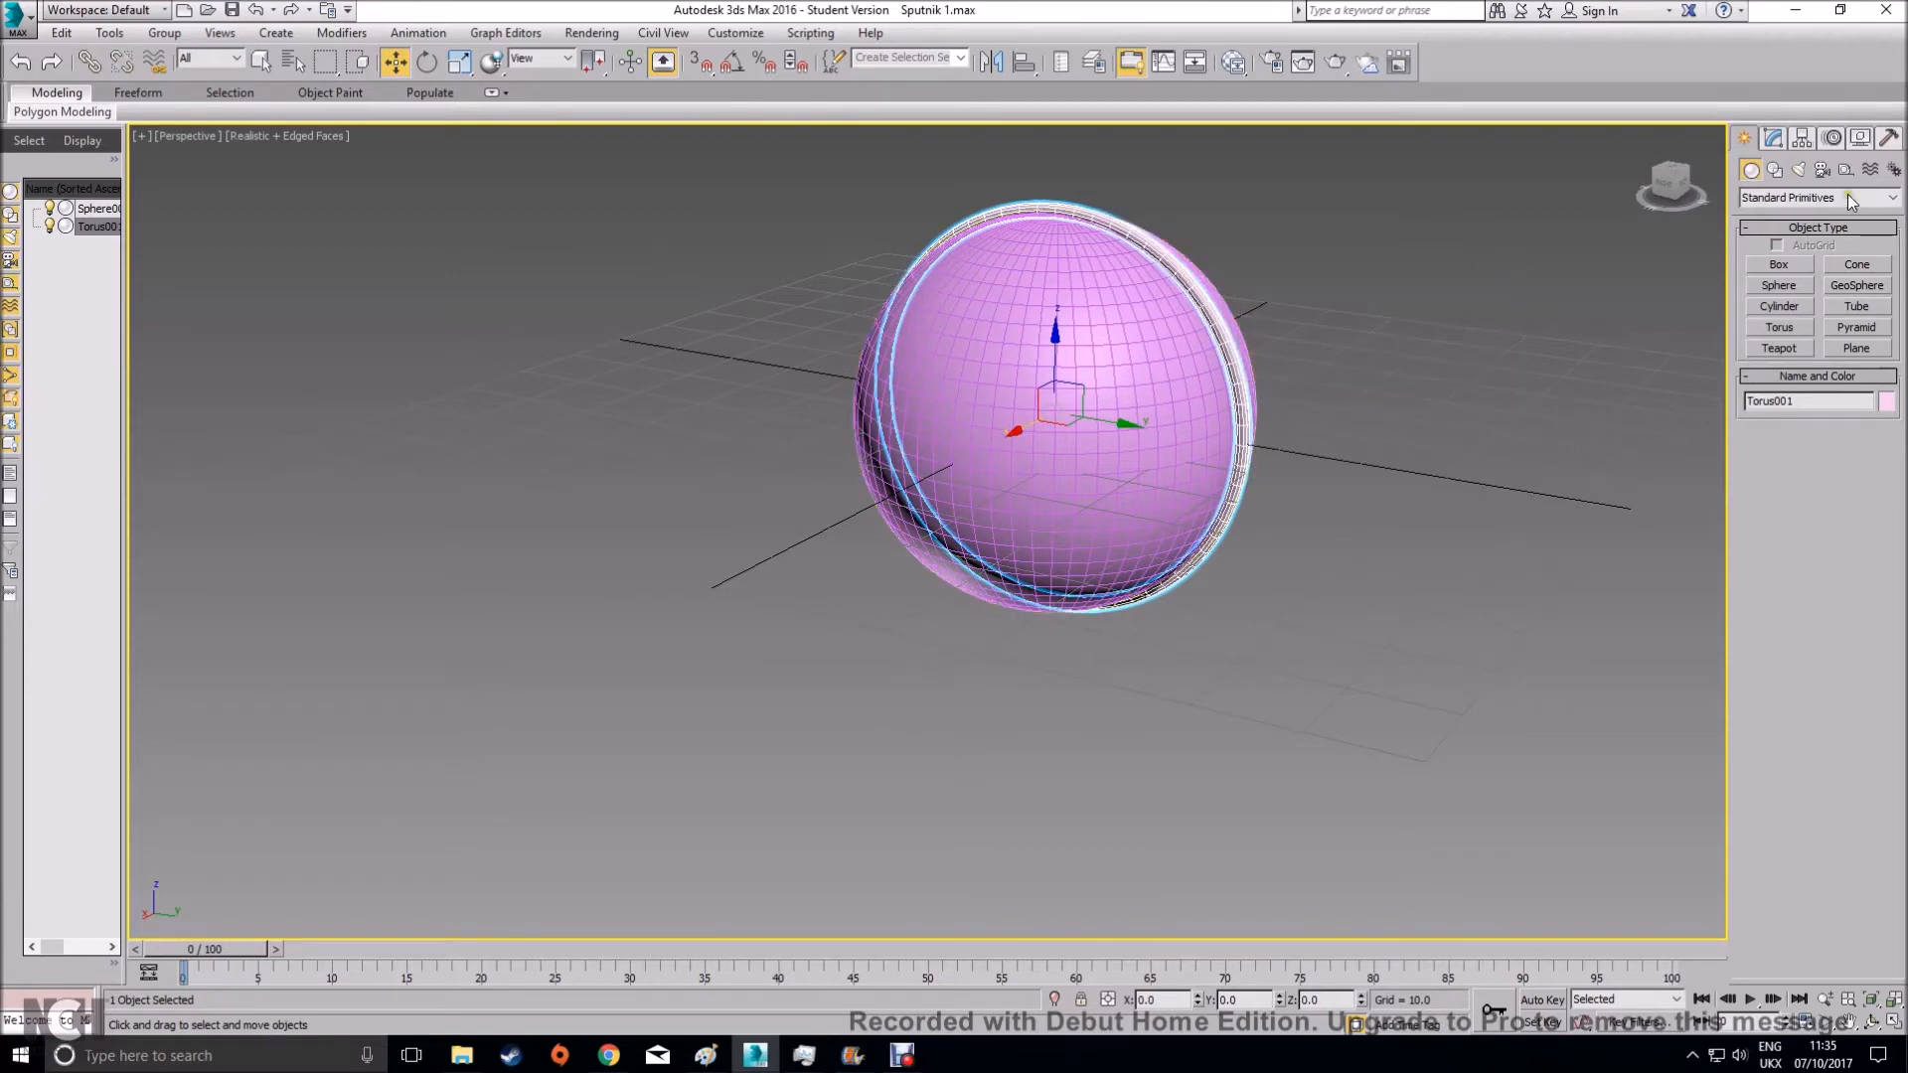
Set the torus's Radius 1 to 25
{"action": "left_click", "coordinate": [1773, 138]}
{"action": "double_click", "coordinate": [1866, 425]}
{"action": "type", "text": "25"}
{"action": "key", "text": "Return"}
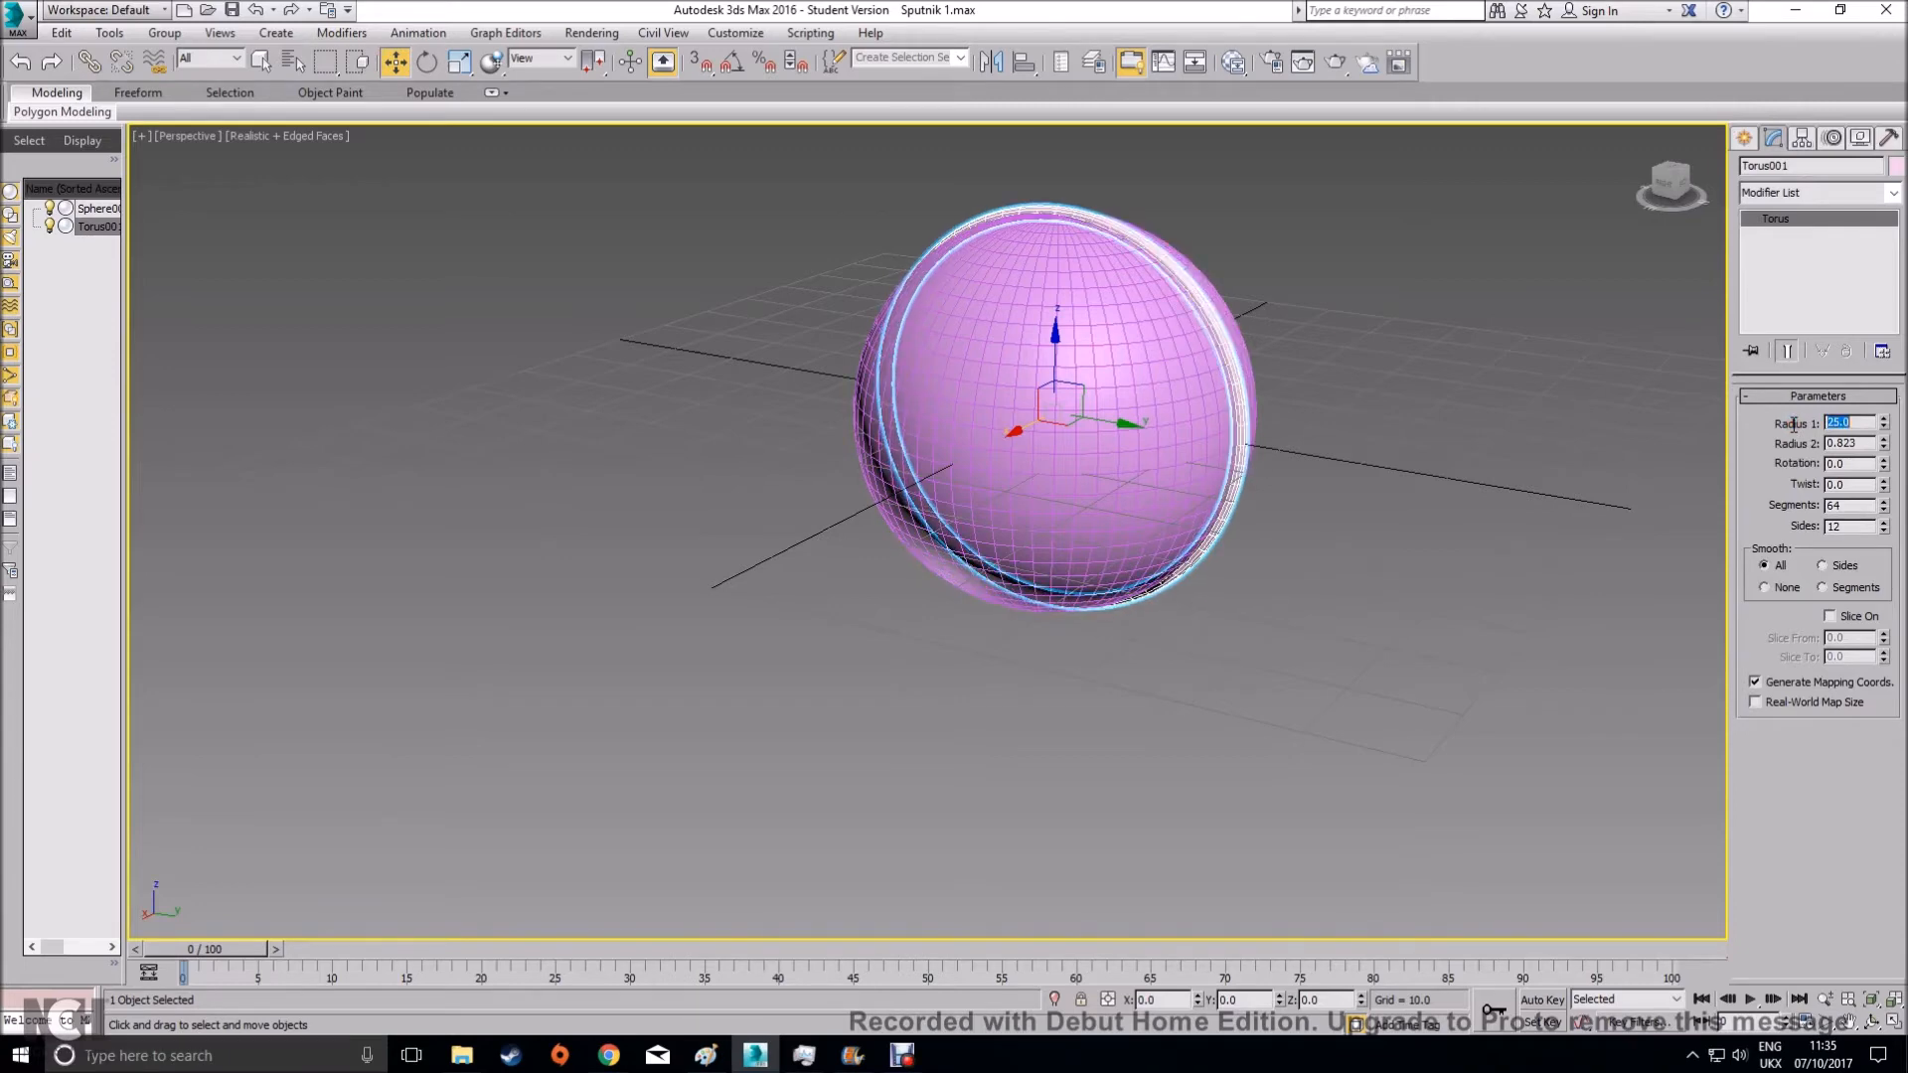
Raise the torus to about 7.4 on Z so its upper part stands clear of the sphere
{"action": "scroll", "coordinate": [1371, 479], "scroll_direction": "up", "scroll_amount": 5}
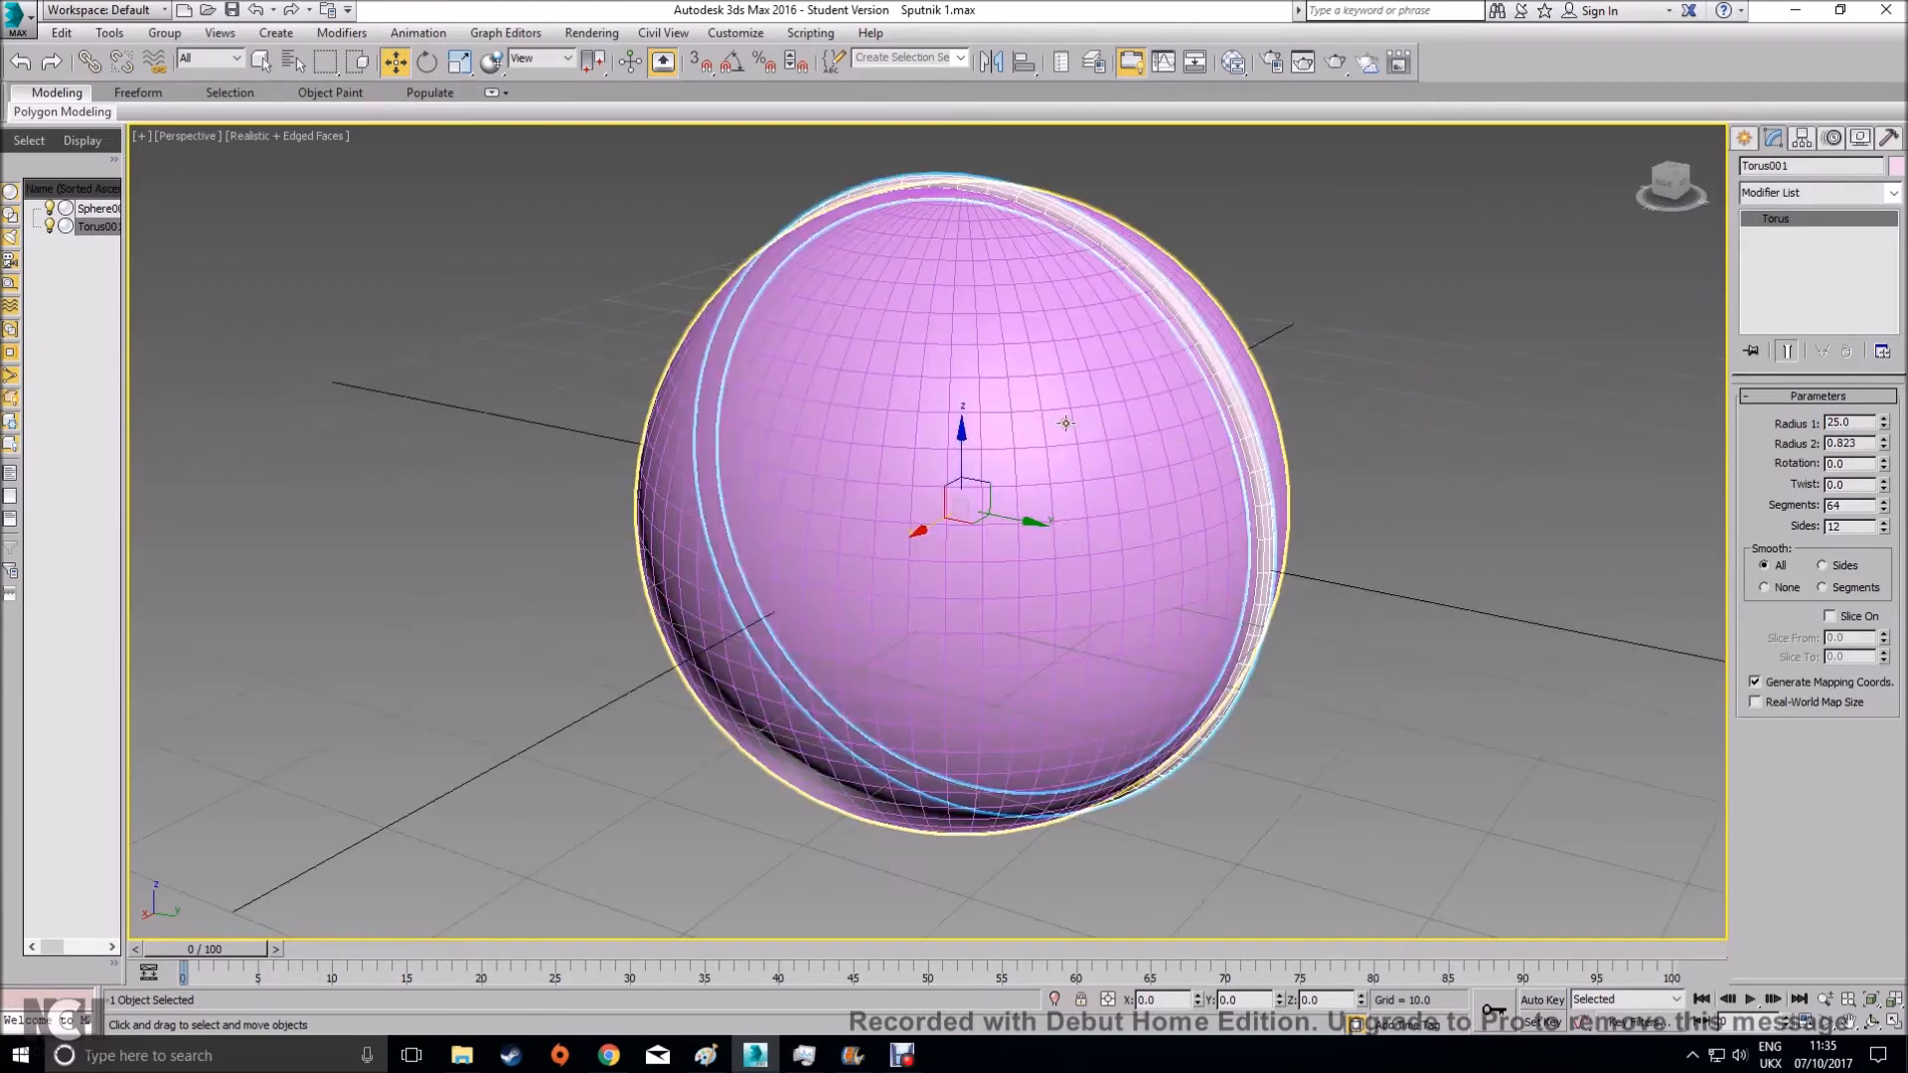
{"action": "left_click_drag", "start_coordinate": [962, 447], "coordinate": [966, 363]}
{"action": "middle_click_drag", "start_coordinate": [969, 359], "coordinate": [995, 460]}
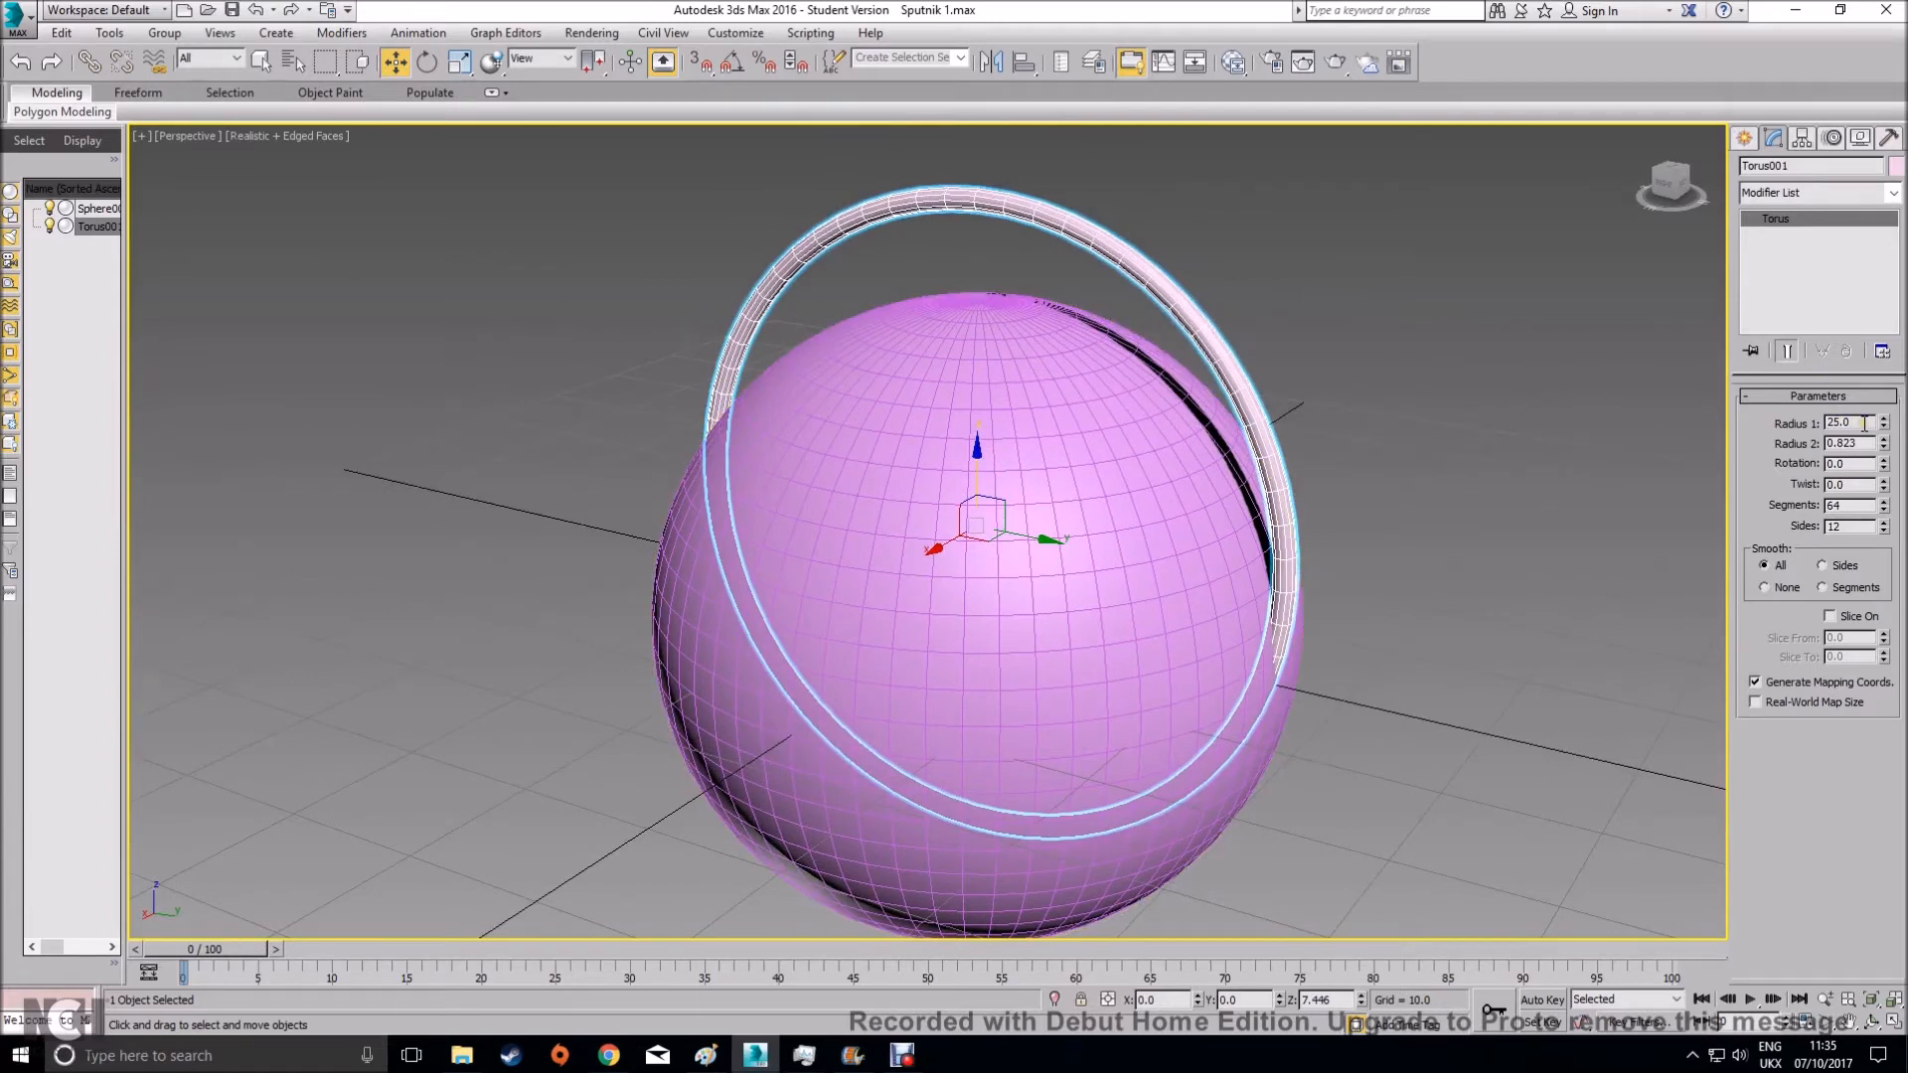
Thin the raised torus by setting Radius 1 to 25 and Radius 2 to 0.2
{"action": "mouse_move", "coordinate": [1885, 425]}
{"action": "left_mouse_down"}
{"action": "mouse_move", "coordinate": [1892, 540]}
{"action": "mouse_move", "coordinate": [1889, 454]}
{"action": "left_mouse_up"}
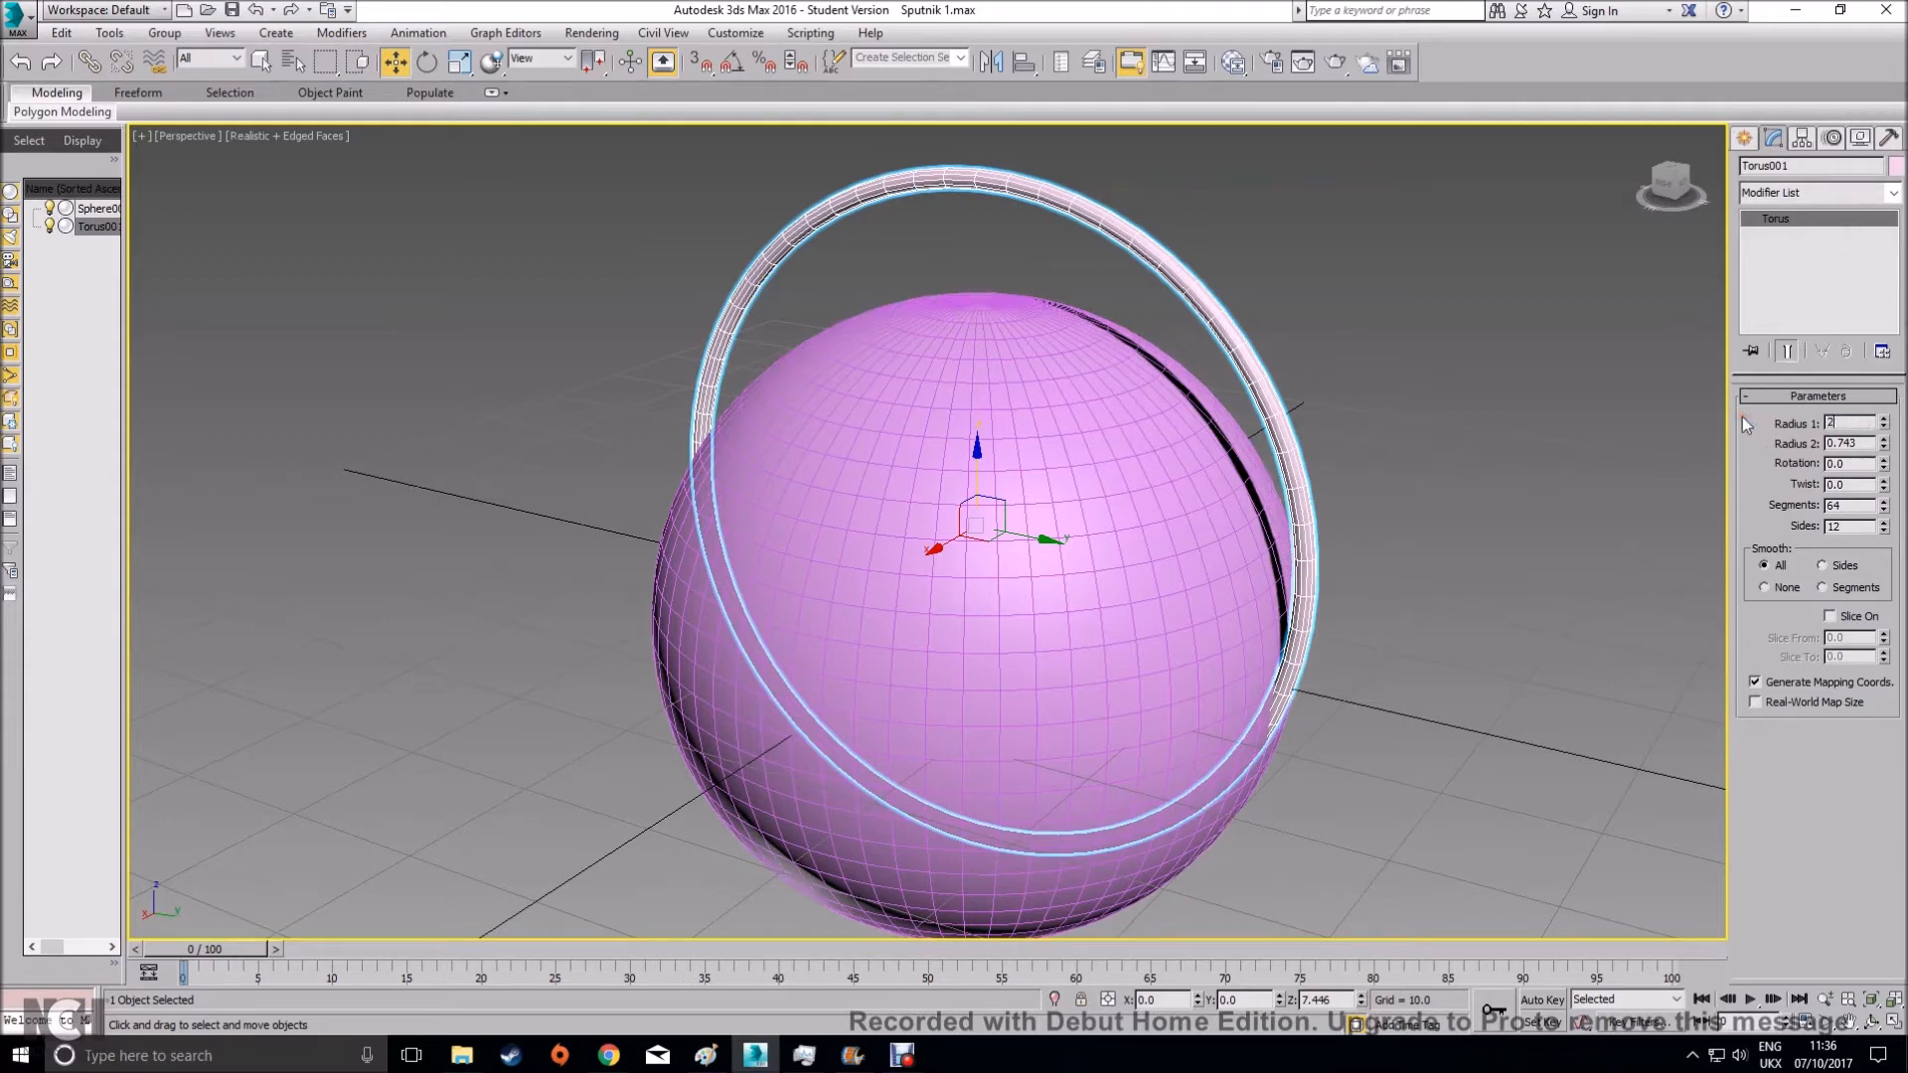
{"action": "type", "text": "25"}
{"action": "key", "text": "Return"}
{"action": "key", "text": "Tab"}
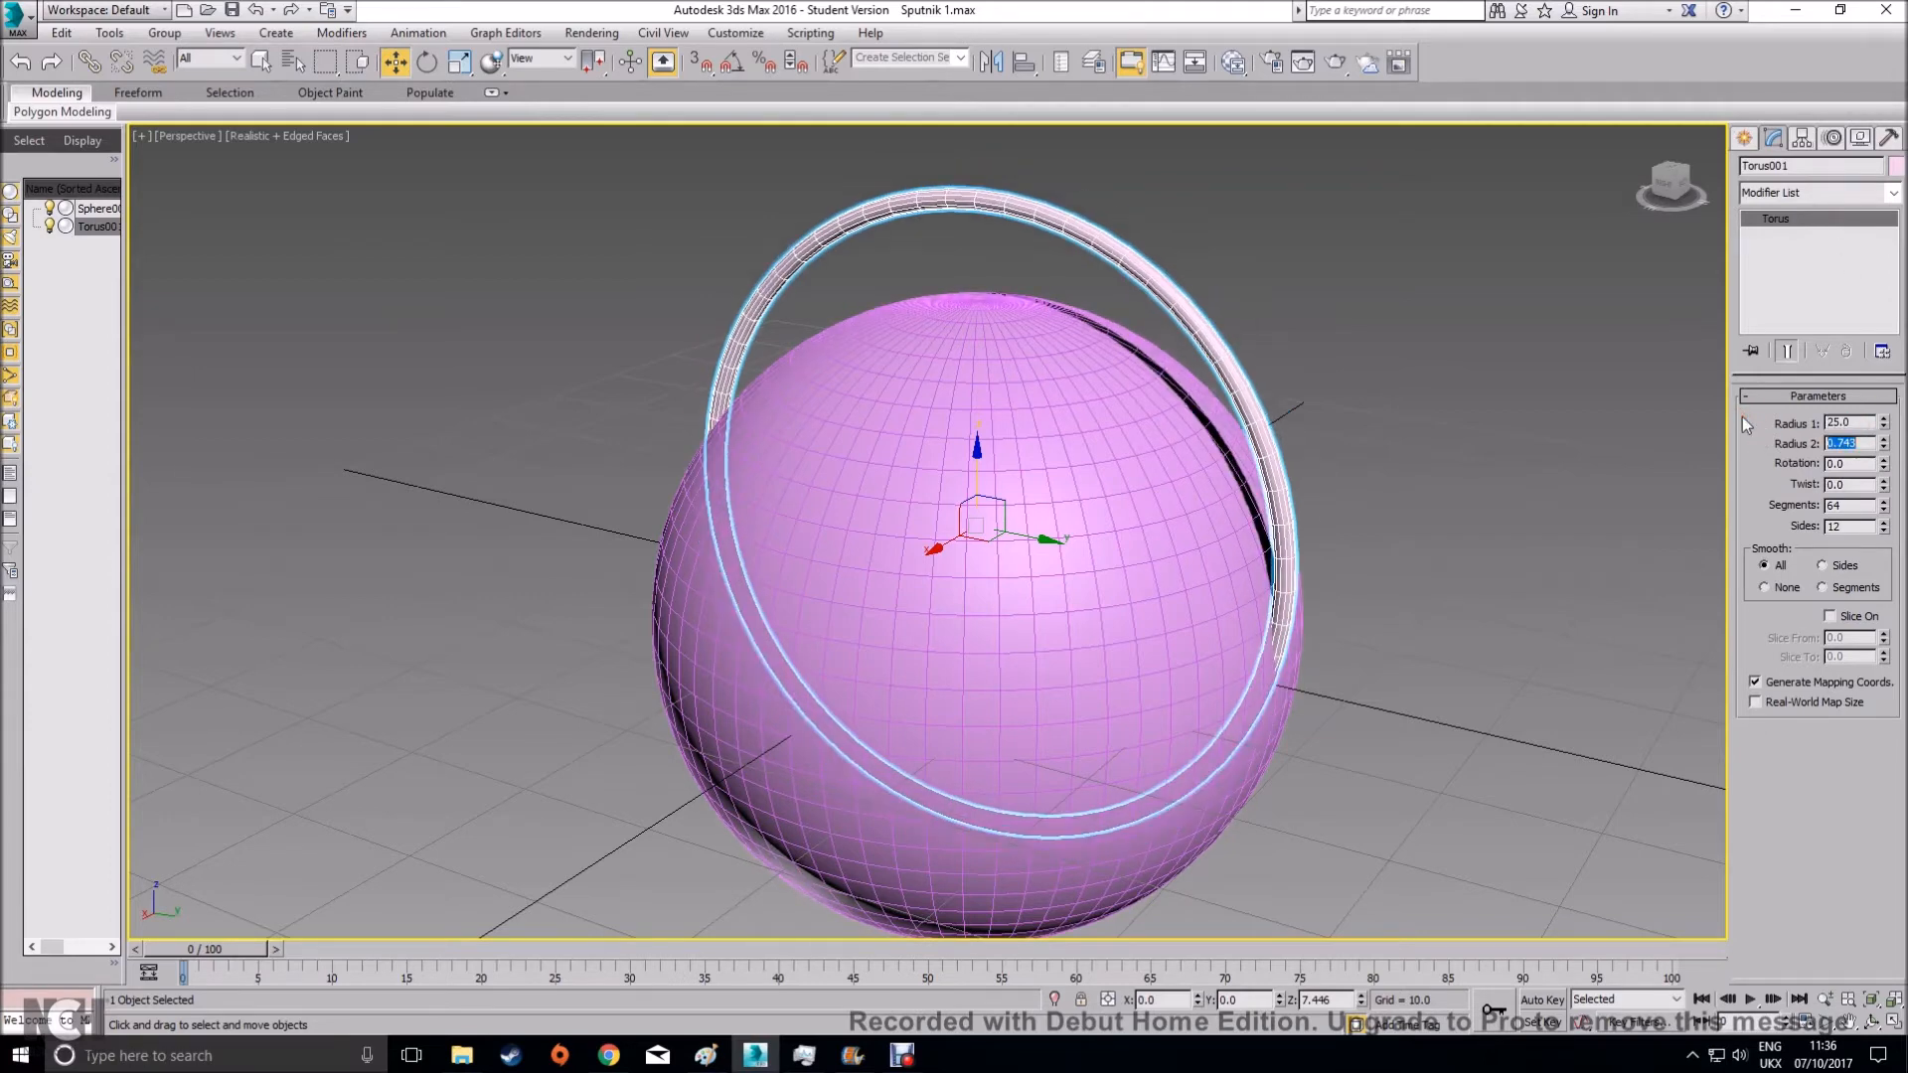
{"action": "type", "text": "0.2"}
{"action": "key", "text": "Return"}
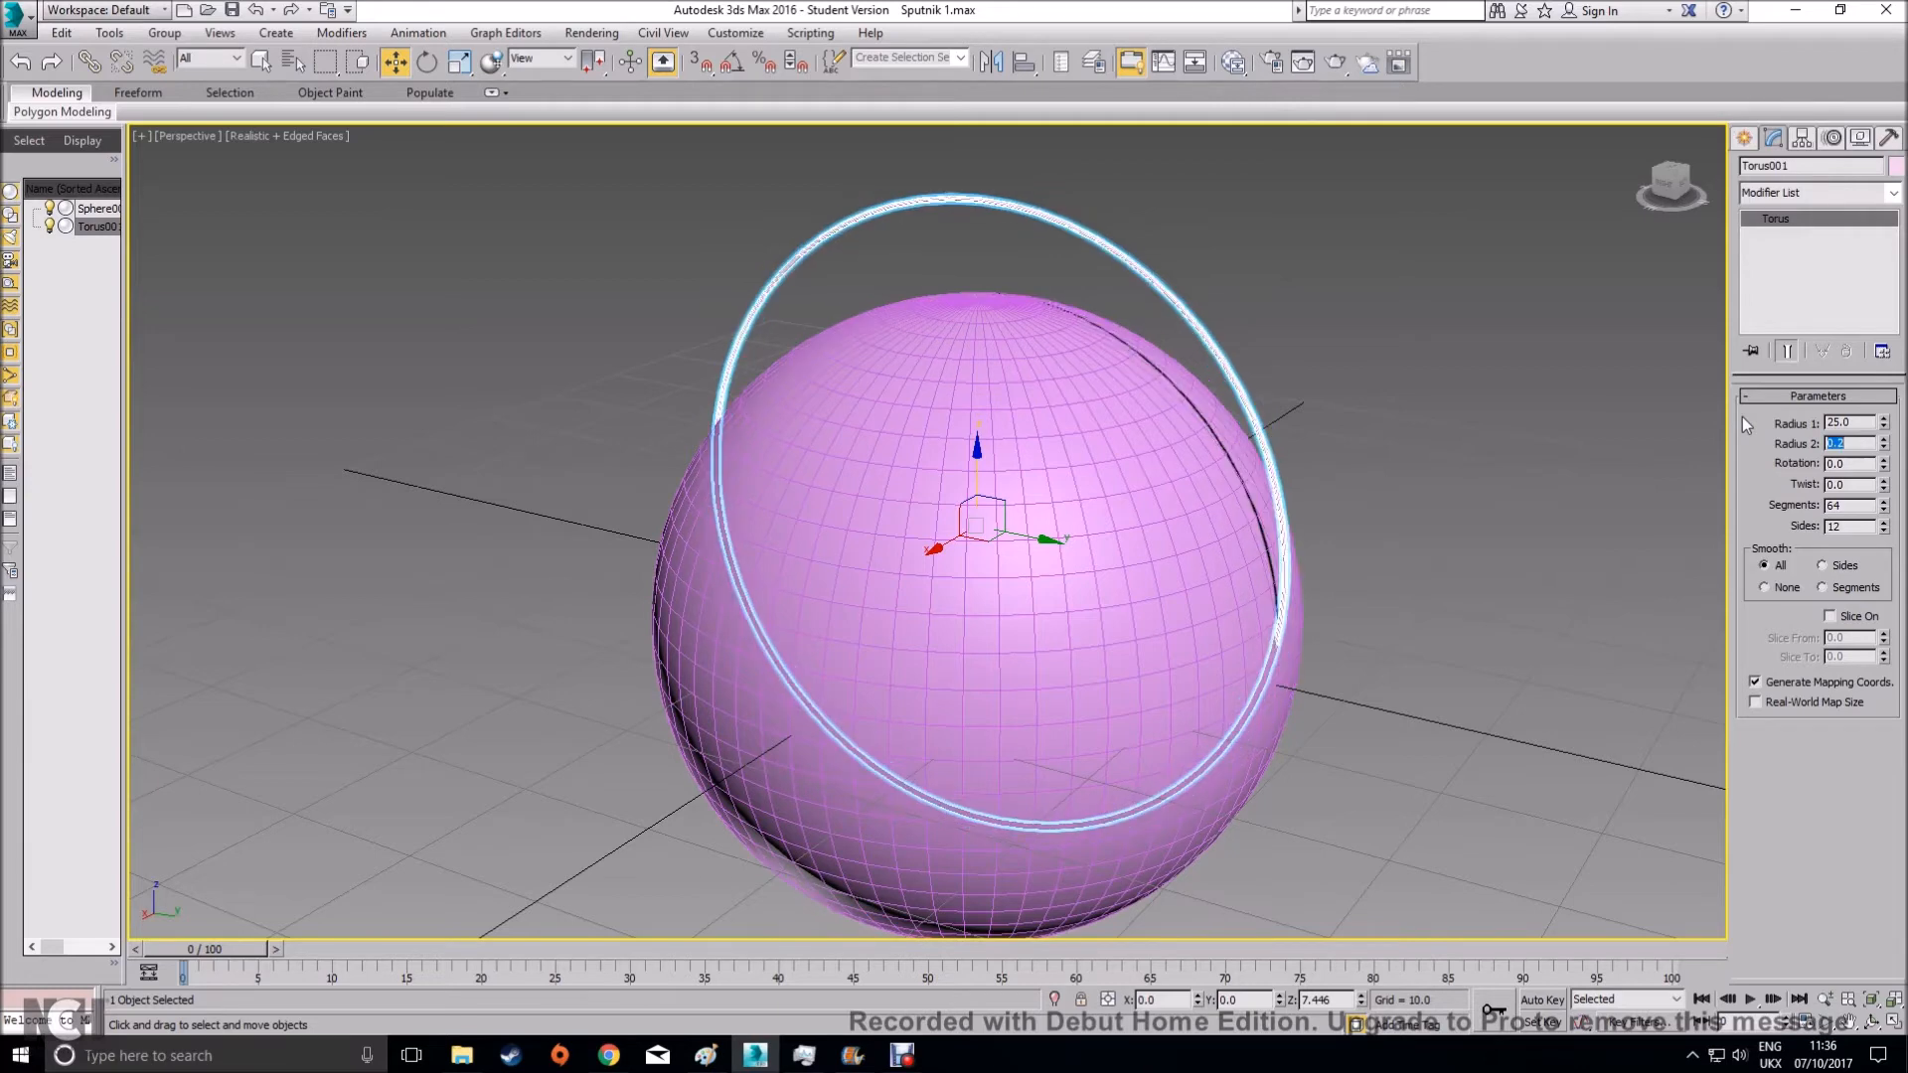
Set the torus's absolute Z position back to 0 and deselect it
{"action": "right_click", "coordinate": [394, 62]}
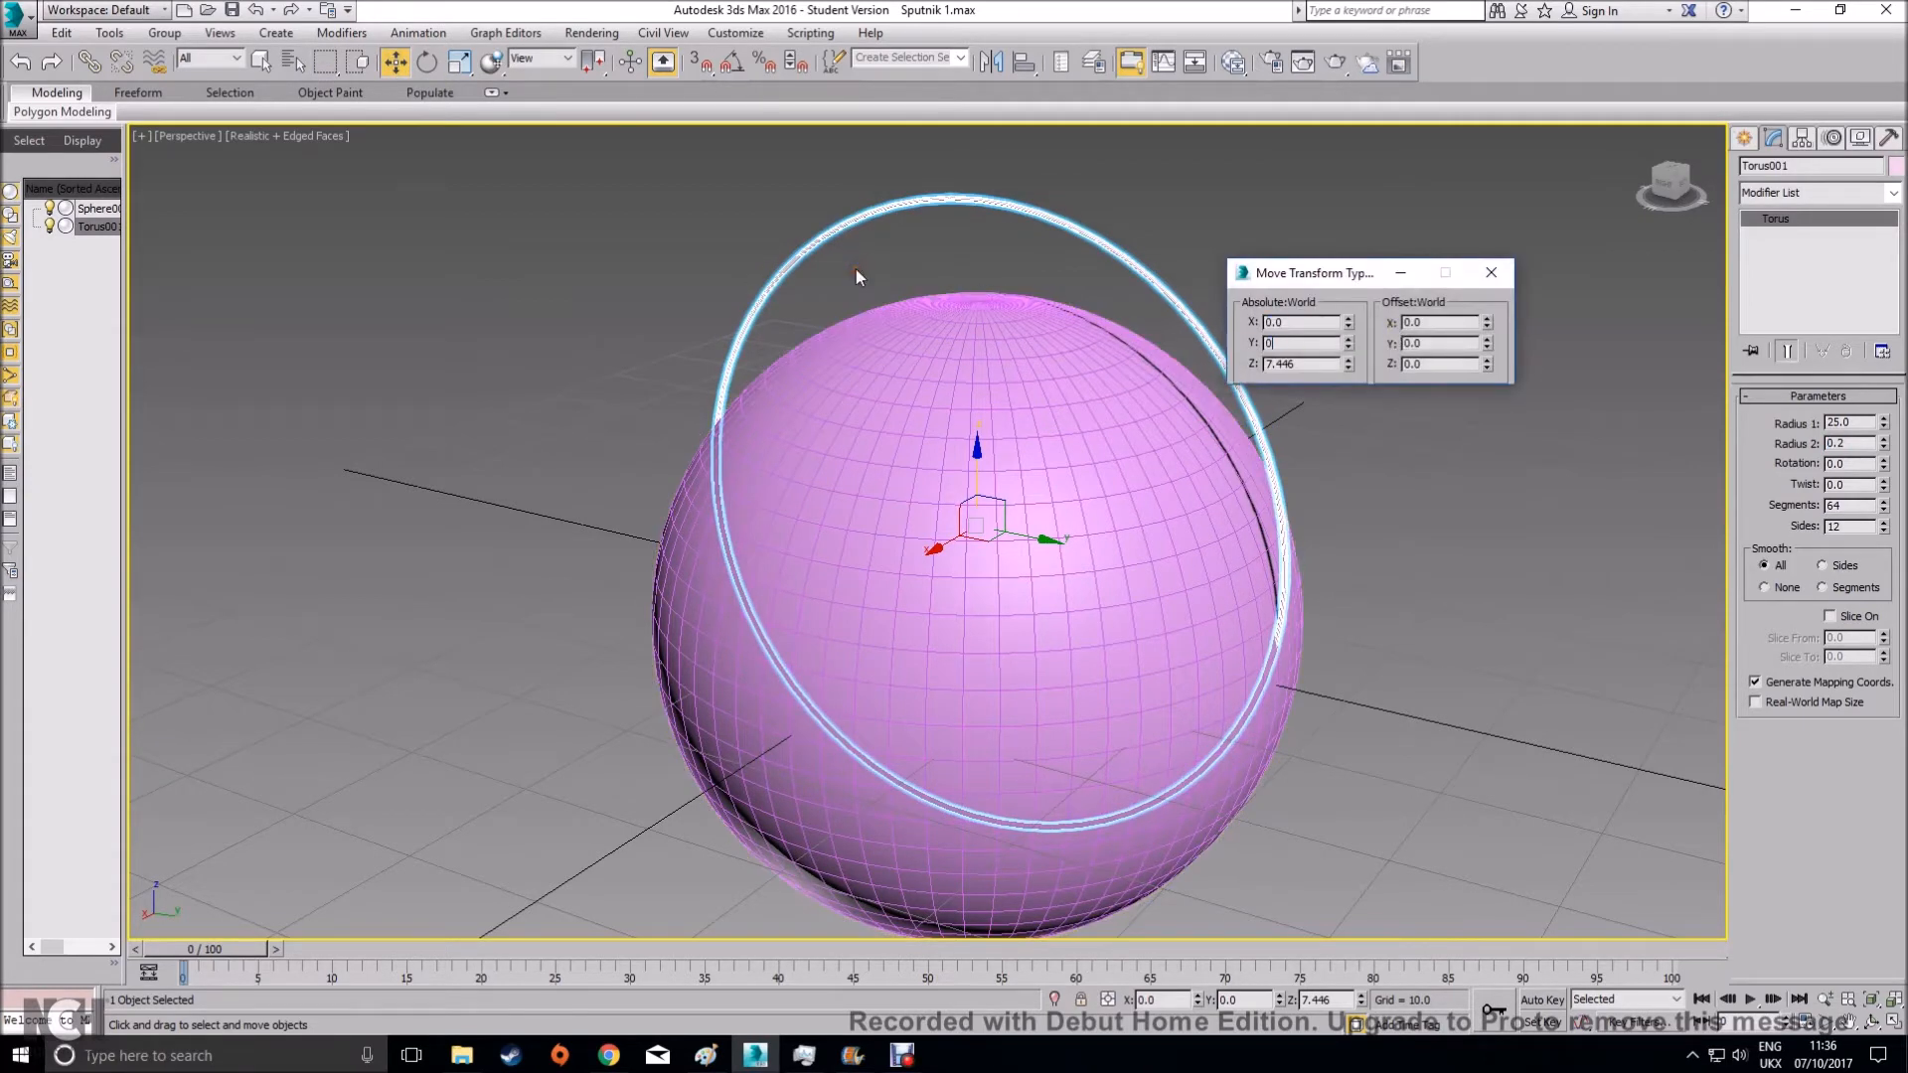
{"action": "key", "text": "Tab"}
{"action": "type", "text": "0"}
{"action": "key", "text": "Return"}
{"action": "middle_click_drag", "start_coordinate": [1501, 641], "coordinate": [1397, 630], "text": "alt"}
{"action": "left_click", "coordinate": [1396, 630]}
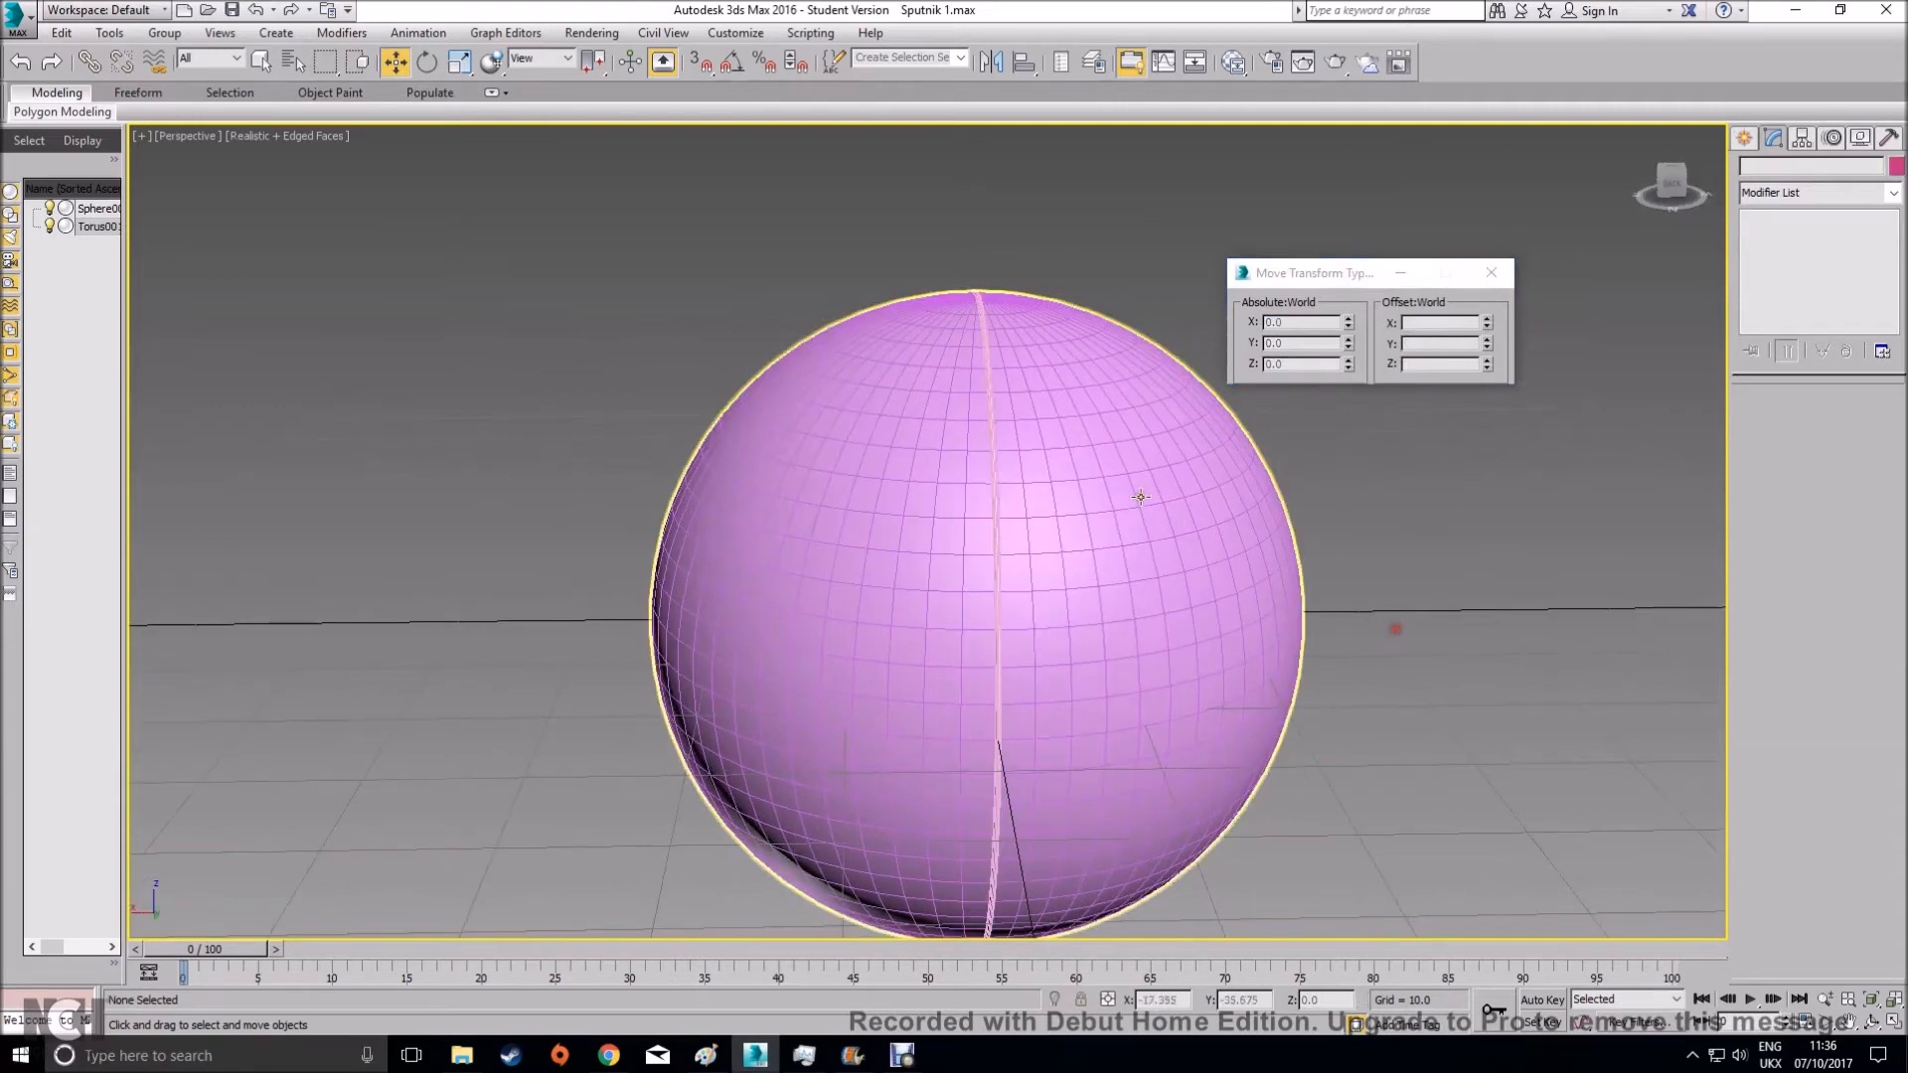
Try 27 as the torus's Radius 1 and reduce it to about 25.38 so the ring hugs the sphere
{"action": "left_click", "coordinate": [984, 338]}
{"action": "left_click_drag", "start_coordinate": [1862, 421], "coordinate": [1780, 420]}
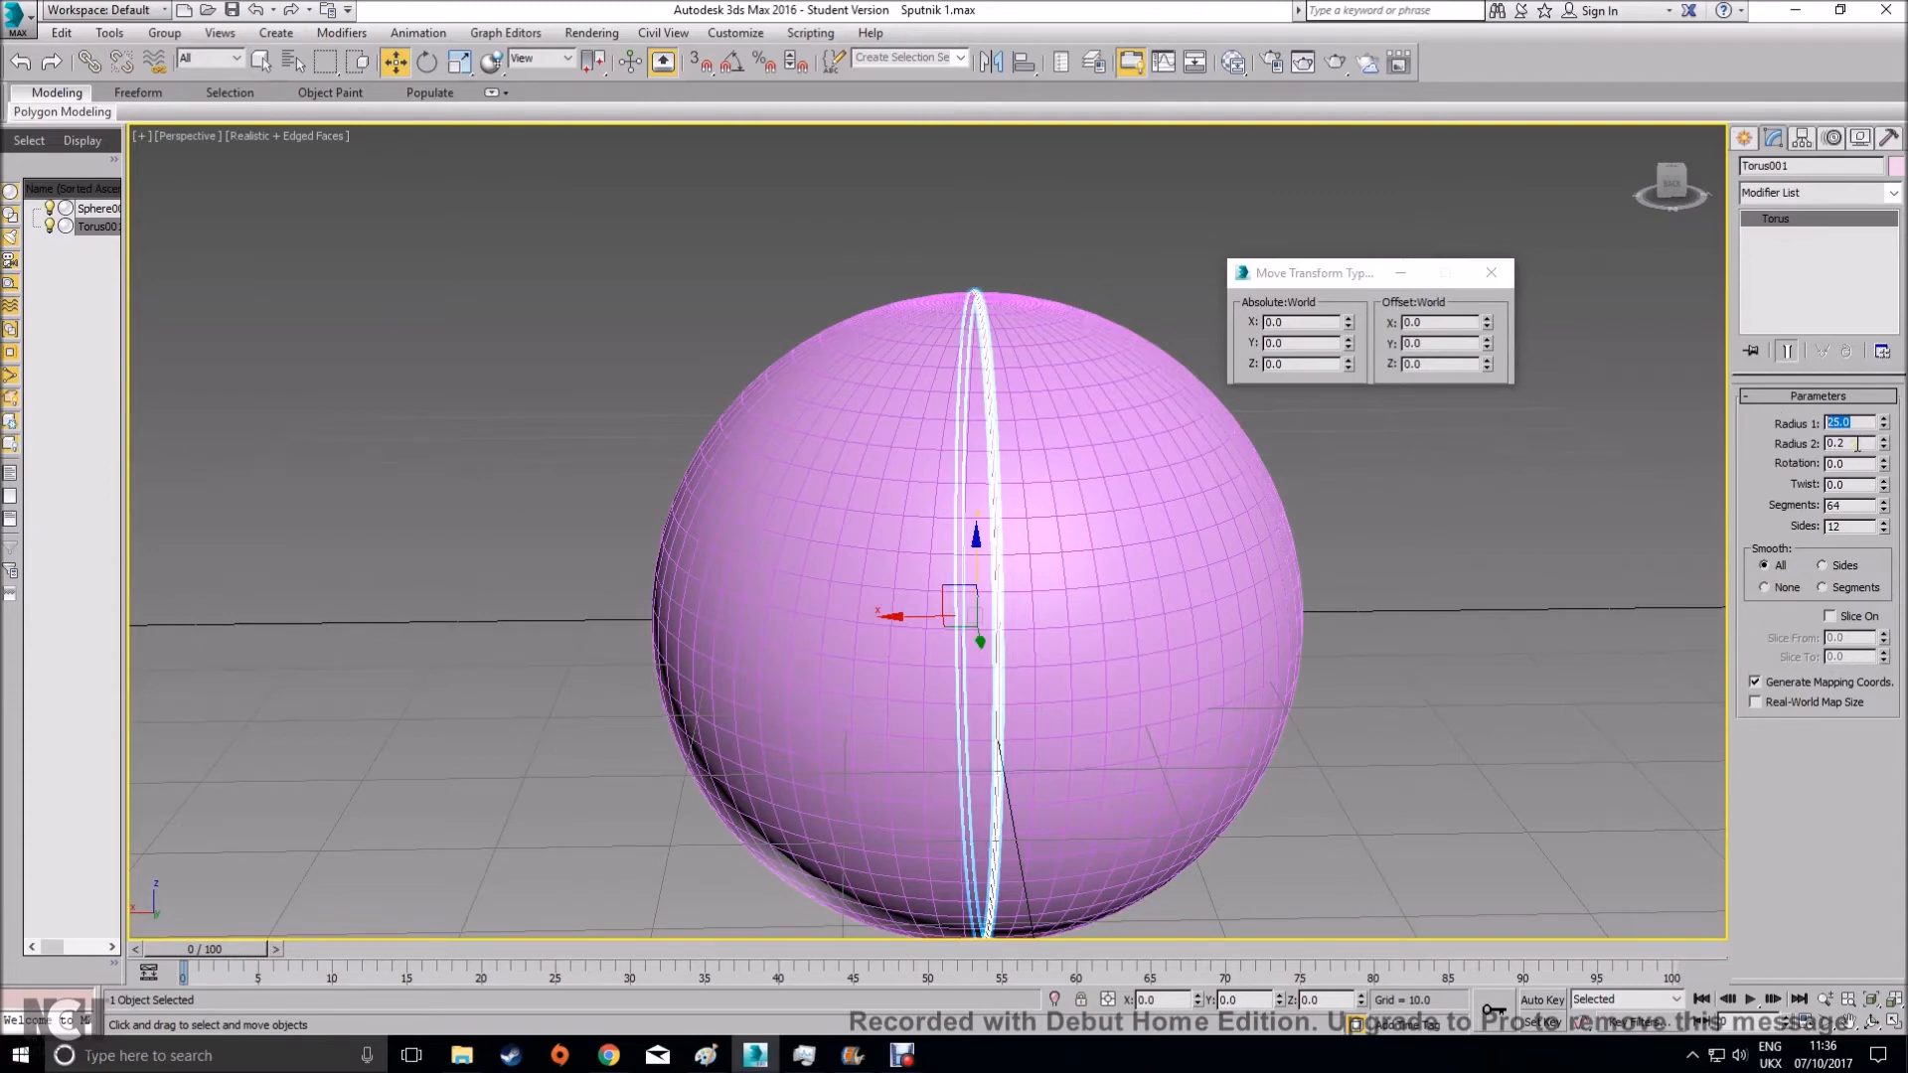
{"action": "type", "text": "27"}
{"action": "key", "text": "Return"}
{"action": "middle_click_drag", "start_coordinate": [1349, 537], "coordinate": [1453, 541], "text": "alt"}
{"action": "left_click", "coordinate": [1883, 428]}
{"action": "left_click_drag", "start_coordinate": [1885, 435], "coordinate": [1885, 447]}
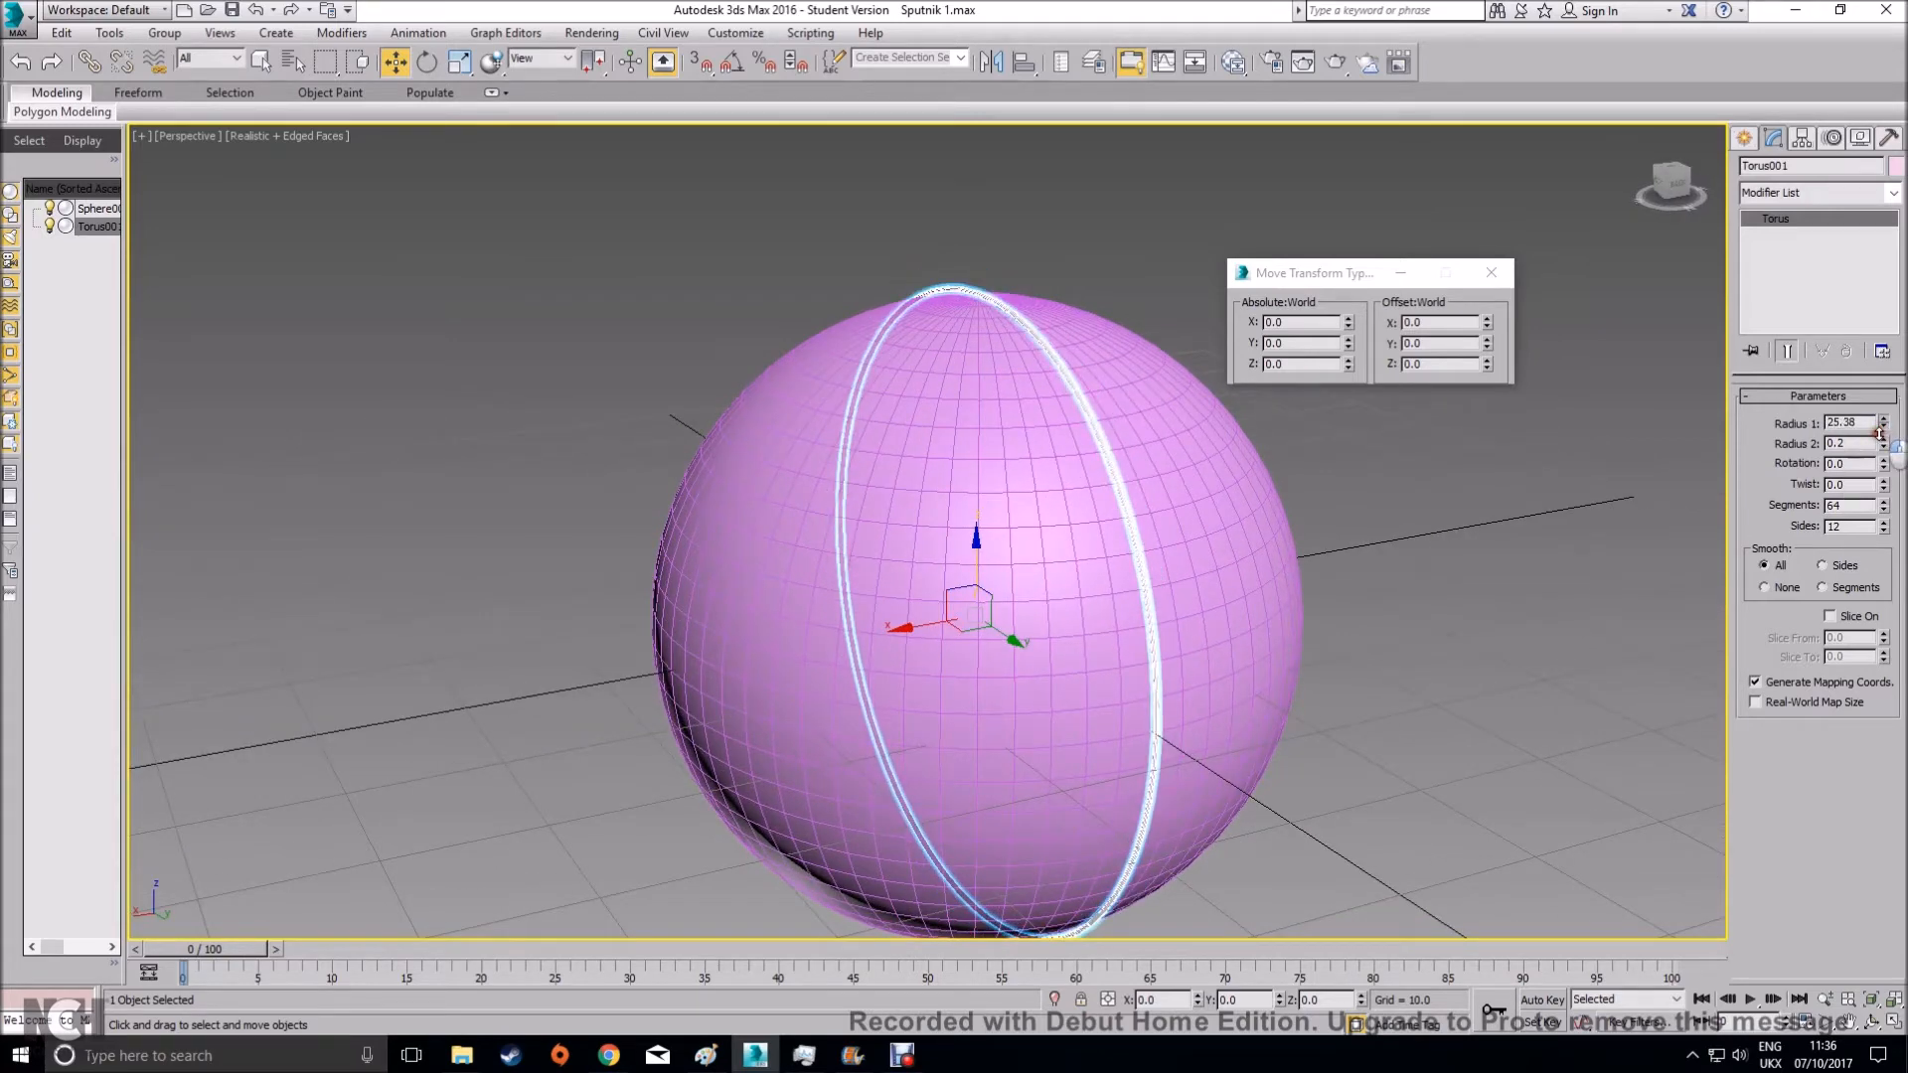
{"action": "left_click", "coordinate": [1558, 514]}
{"action": "left_click", "coordinate": [1014, 313]}
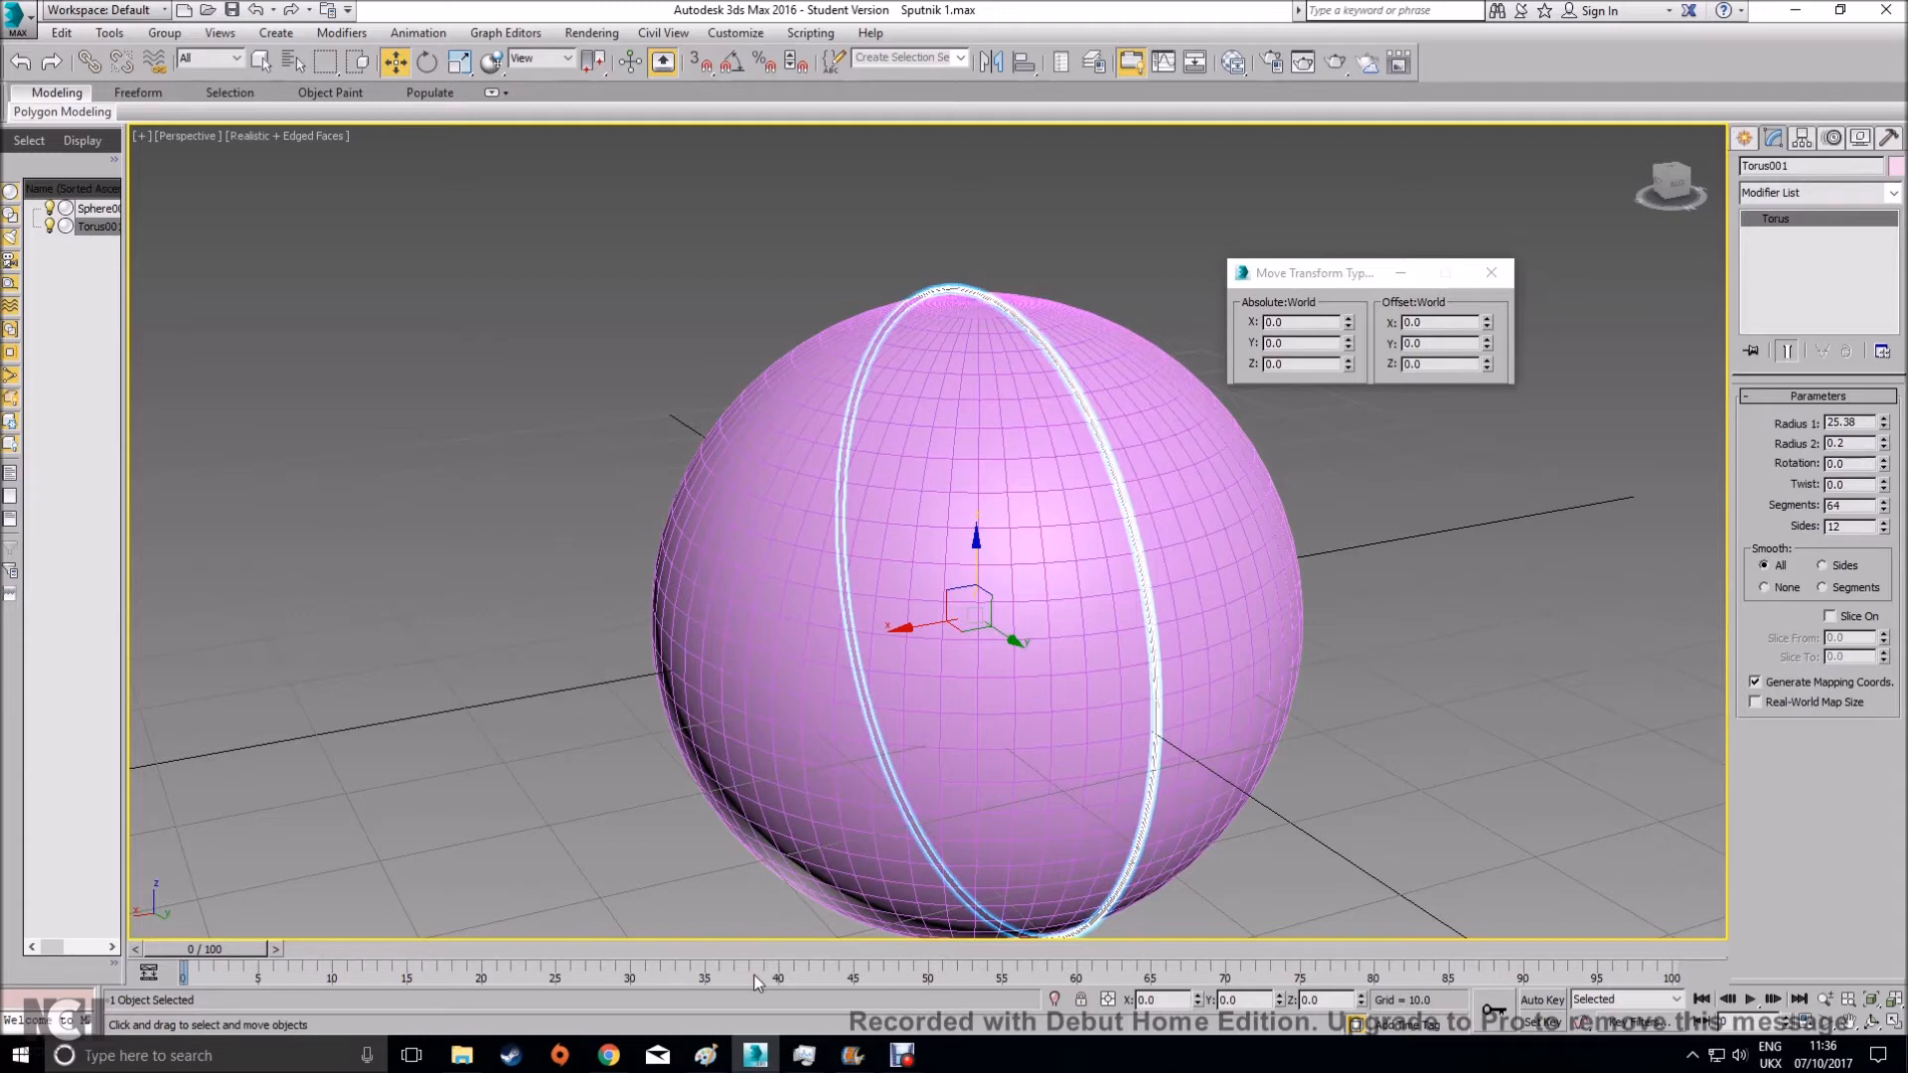
Check the Sputnik reference photo in Chrome and shift the torus along X to about 4.1 in 3ds Max
{"action": "left_click", "coordinate": [609, 1055]}
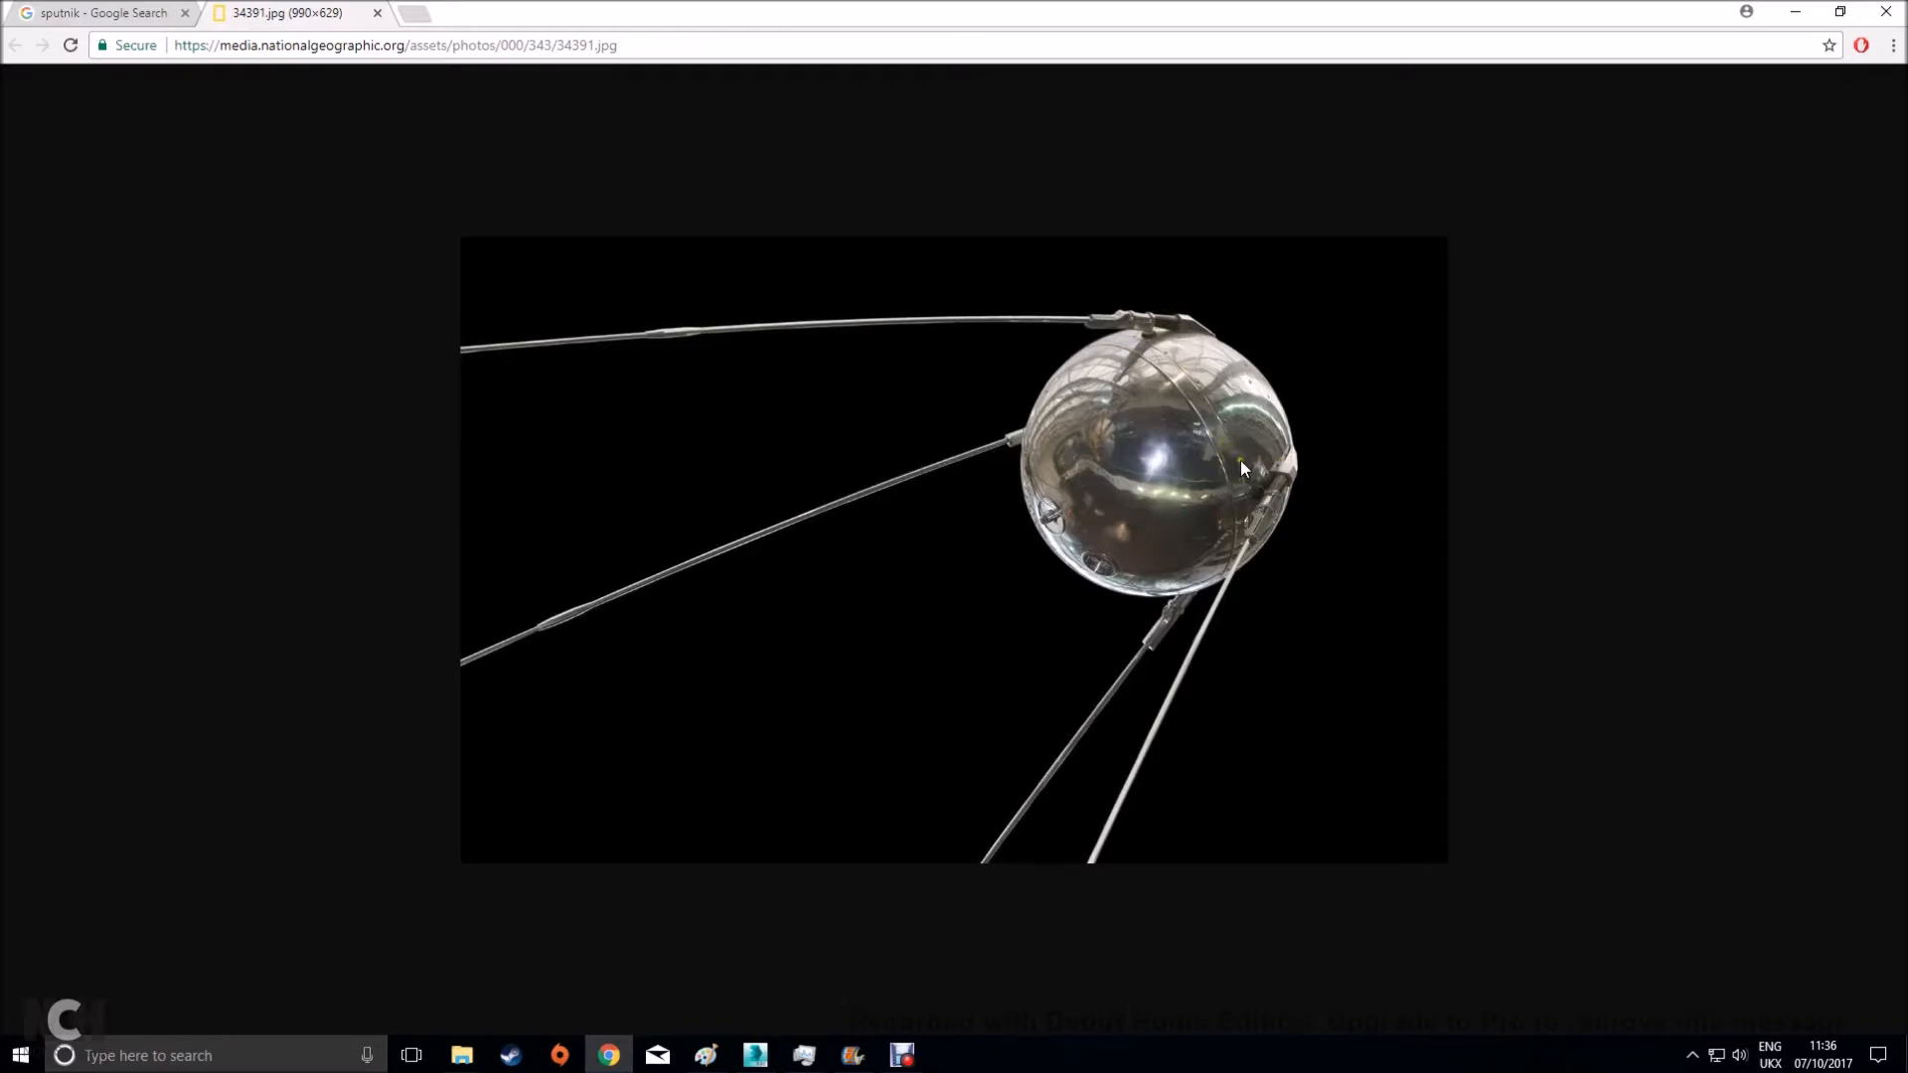
{"action": "left_click", "coordinate": [1795, 11]}
{"action": "middle_click_drag", "start_coordinate": [978, 659], "coordinate": [900, 620], "text": "alt"}
{"action": "left_click_drag", "start_coordinate": [900, 620], "coordinate": [846, 620]}
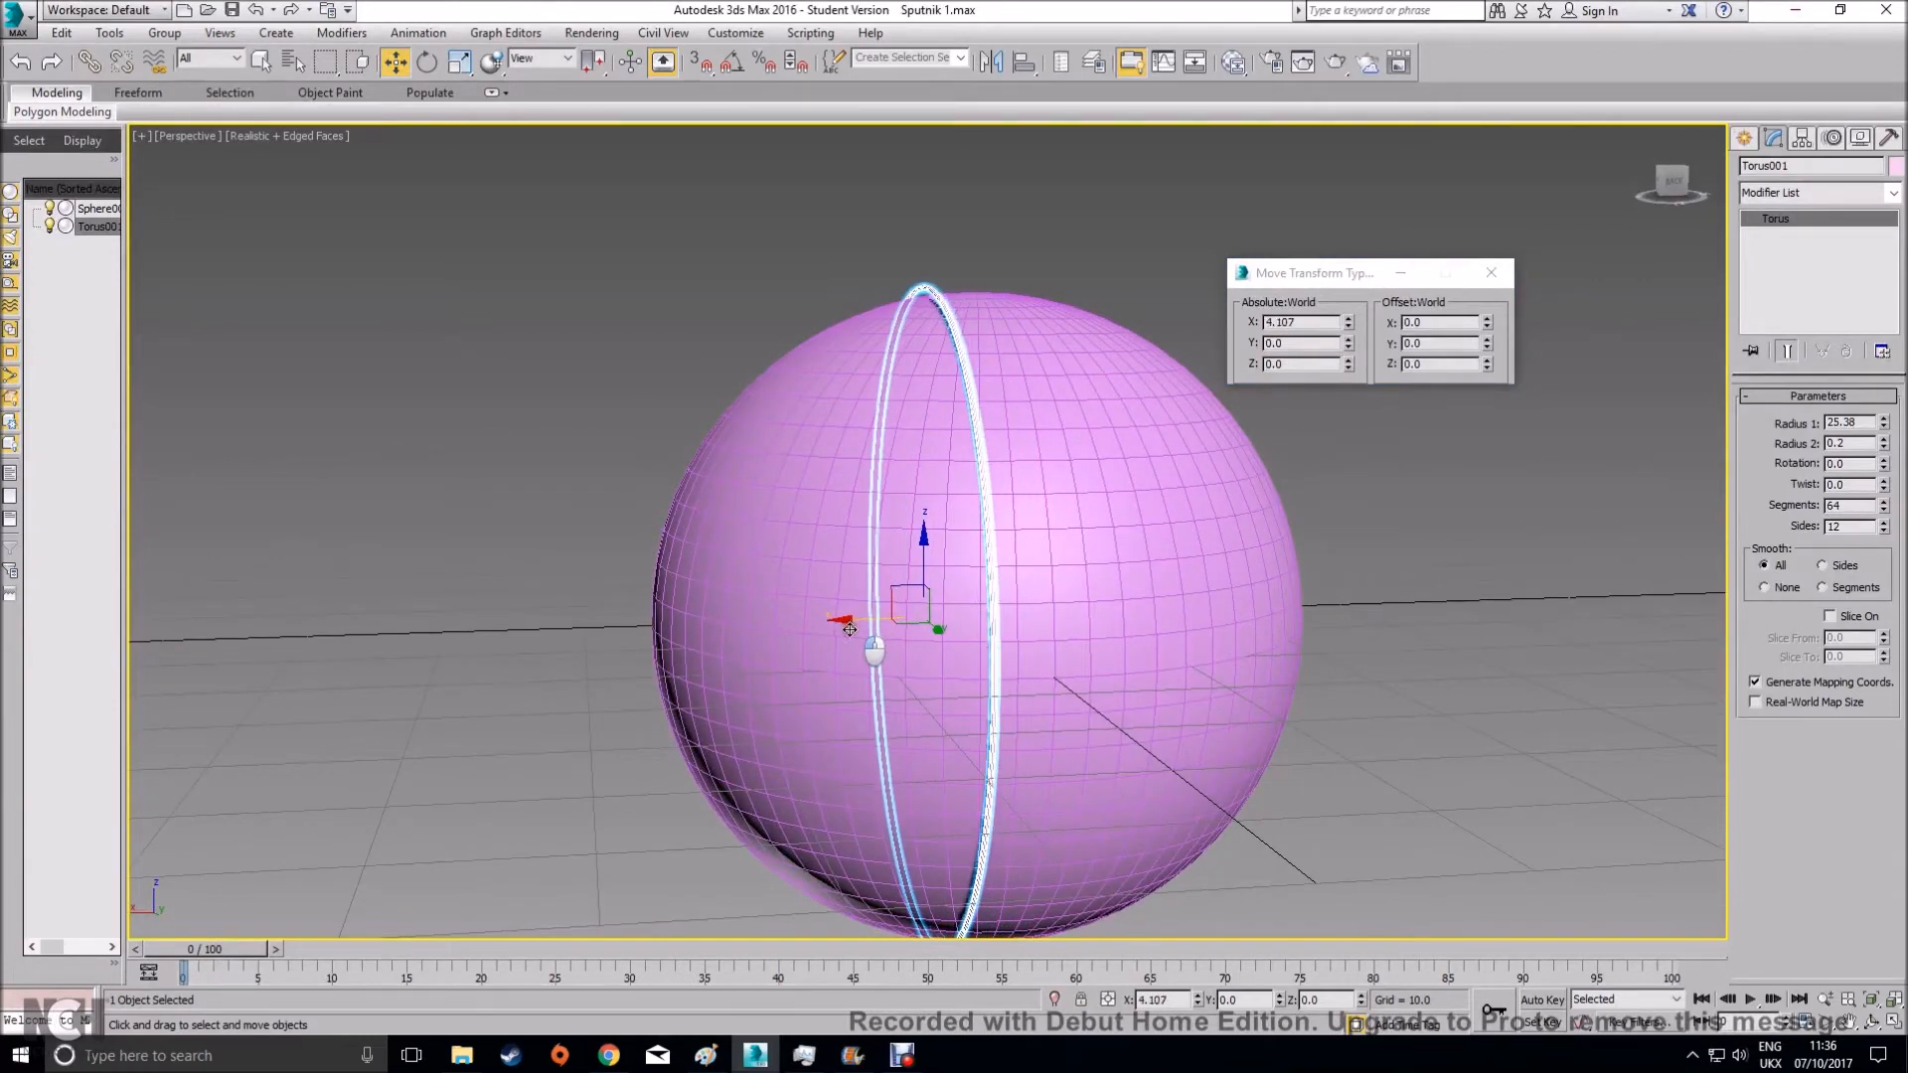
Reduce the shifted torus's Radius 1 to about 24.875 so it sits tight against the sphere
{"action": "left_click", "coordinate": [671, 432]}
{"action": "middle_click_drag", "start_coordinate": [704, 437], "coordinate": [899, 510], "text": "alt"}
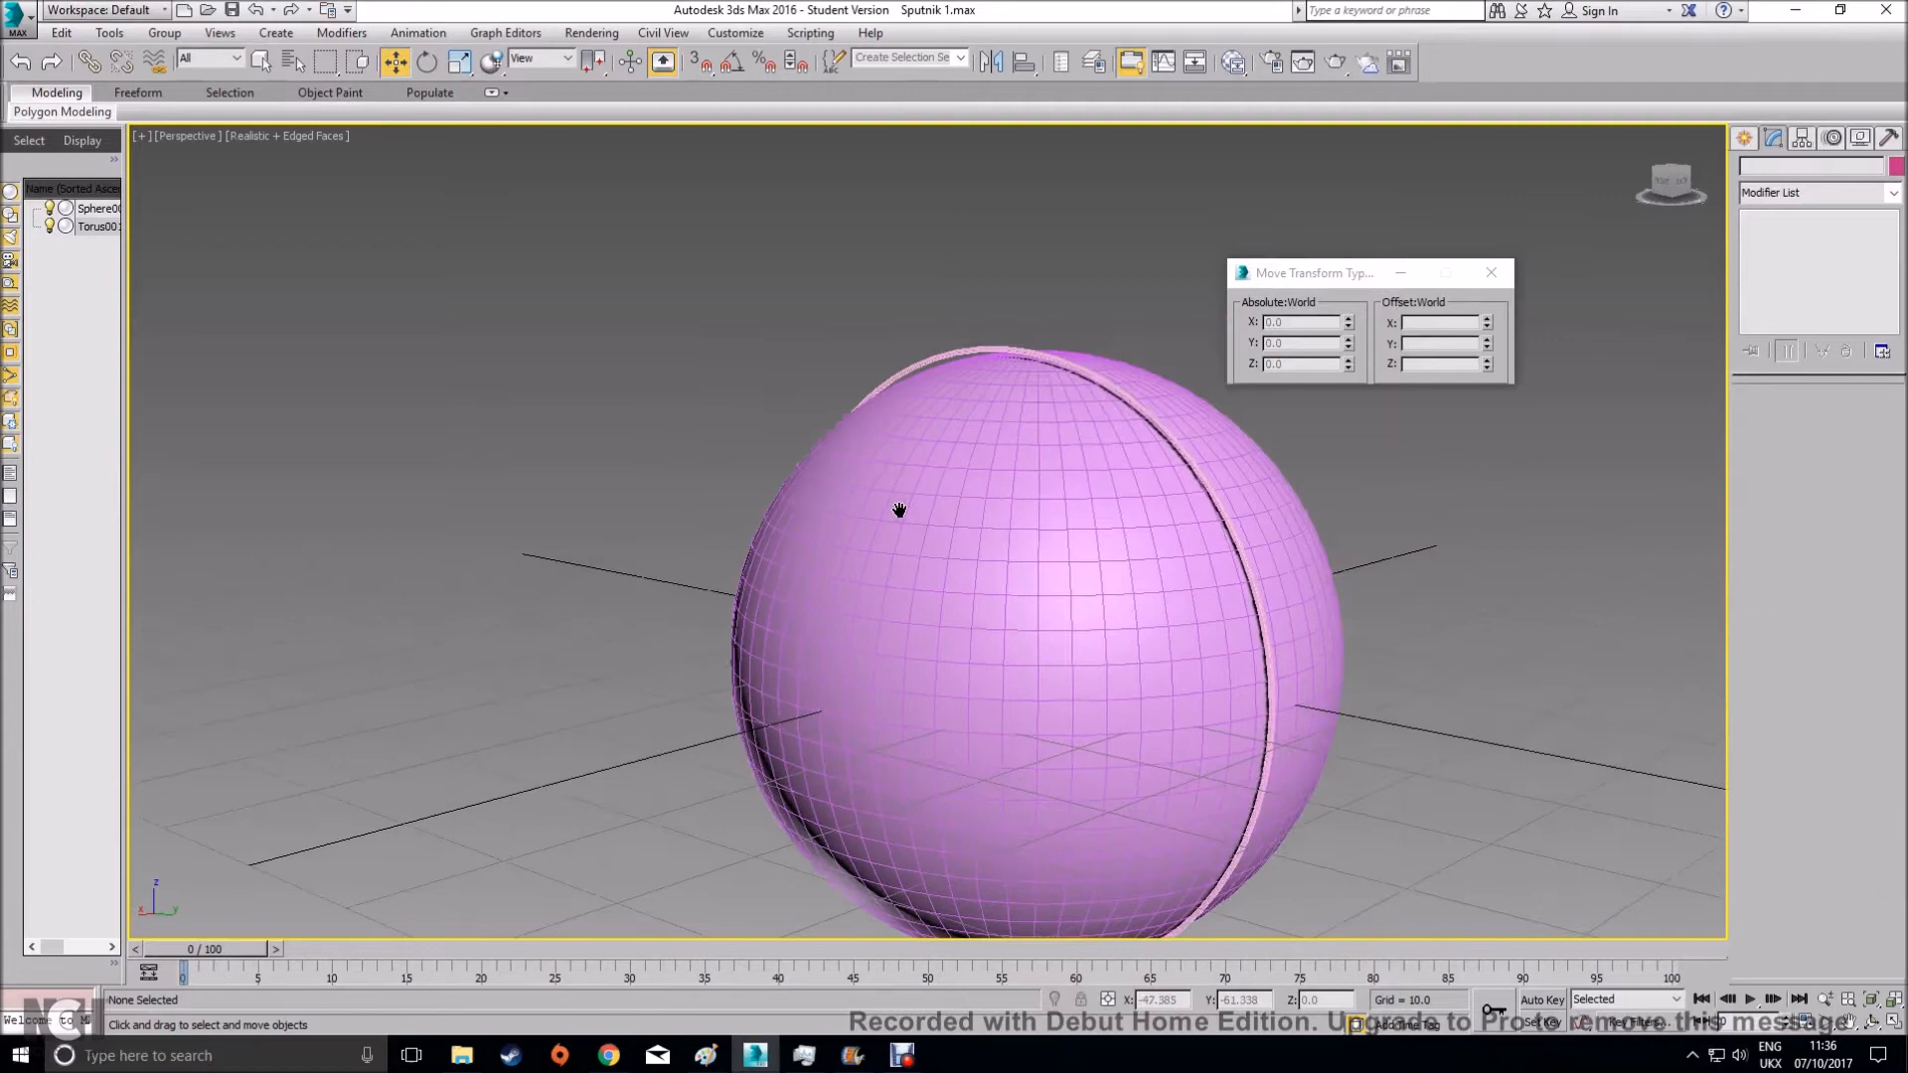
{"action": "left_click", "coordinate": [1158, 429]}
{"action": "left_click", "coordinate": [1883, 429]}
{"action": "left_click", "coordinate": [1884, 430]}
{"action": "left_click", "coordinate": [1547, 544]}
{"action": "middle_click_drag", "start_coordinate": [1547, 545], "coordinate": [1139, 587]}
{"action": "left_click", "coordinate": [1175, 502]}
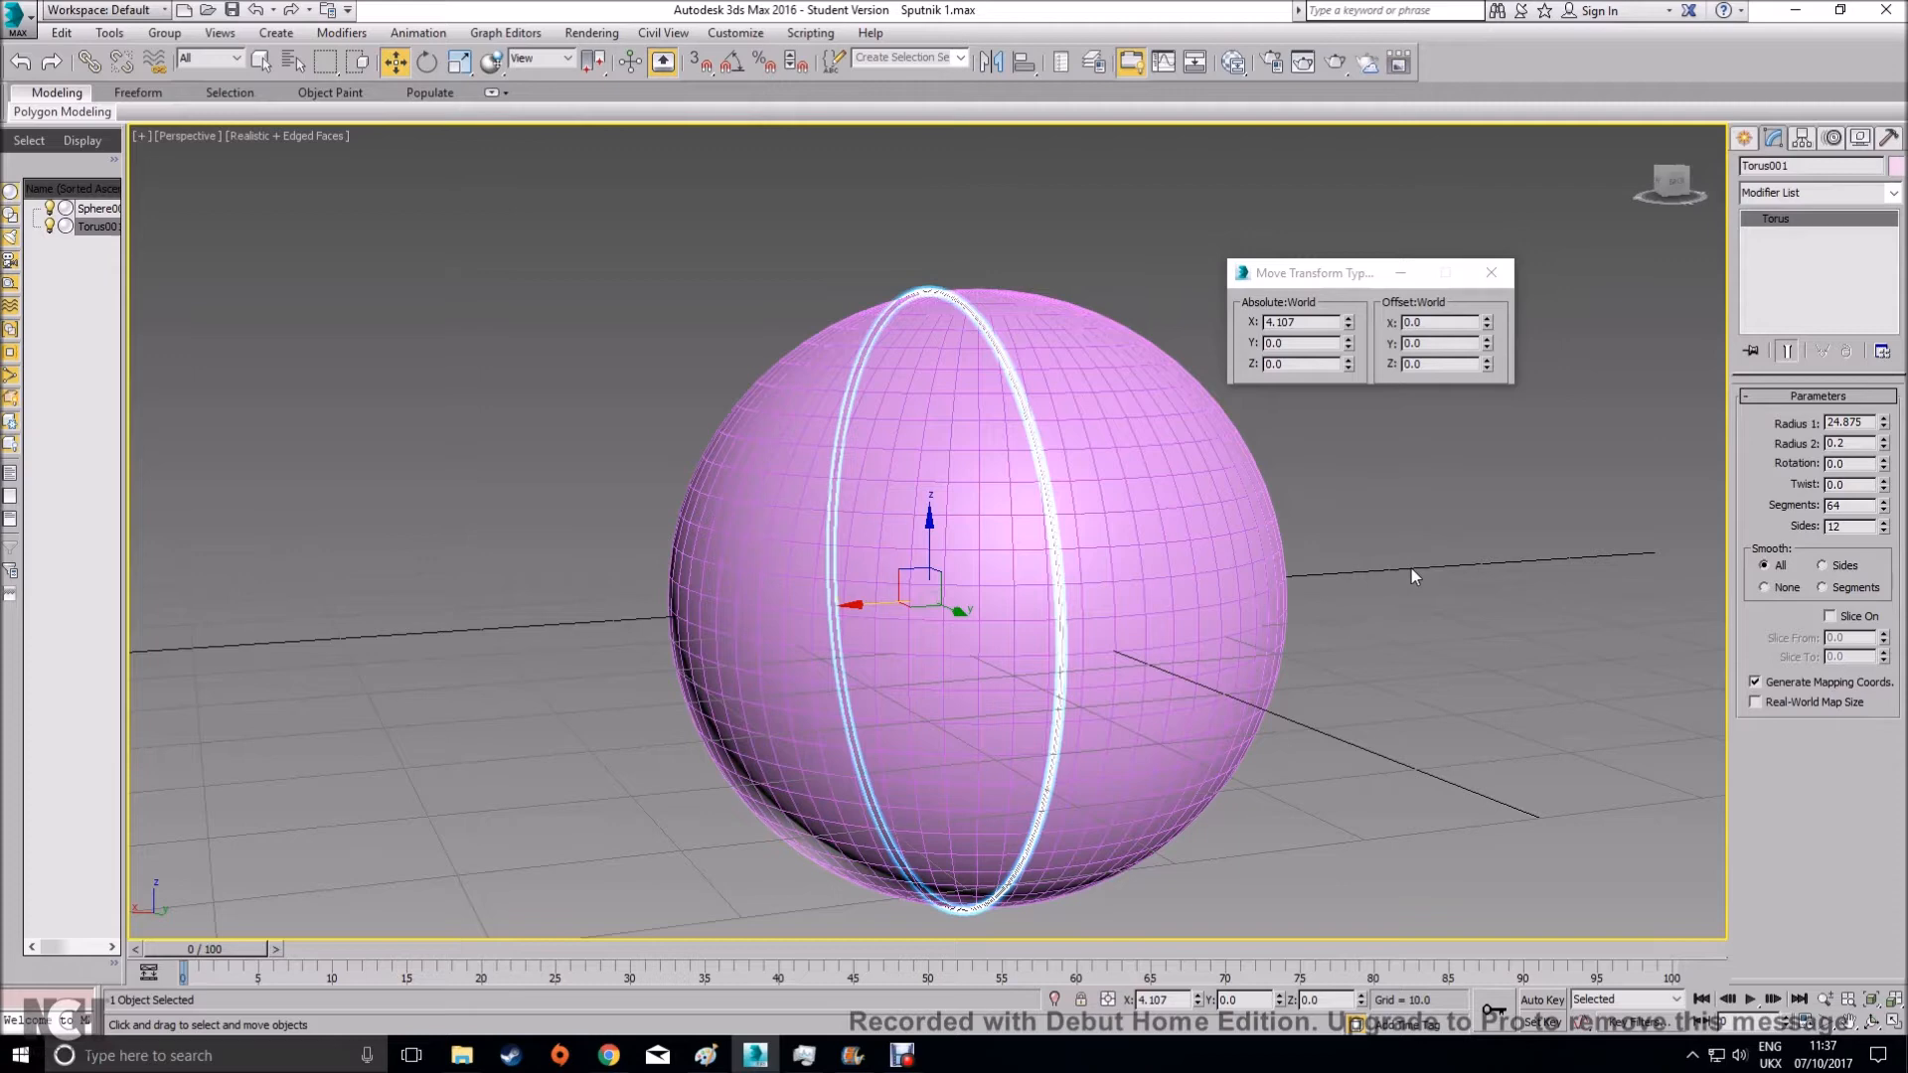
Clone the torus as one copy named Torus002, shifted along X to about 6.2
{"action": "mouse_move", "coordinate": [874, 605]}
{"action": "left_mouse_down", "text": "shift"}
{"action": "mouse_move", "coordinate": [855, 605]}
{"action": "mouse_move", "coordinate": [876, 608]}
{"action": "left_mouse_up", "text": "shift"}
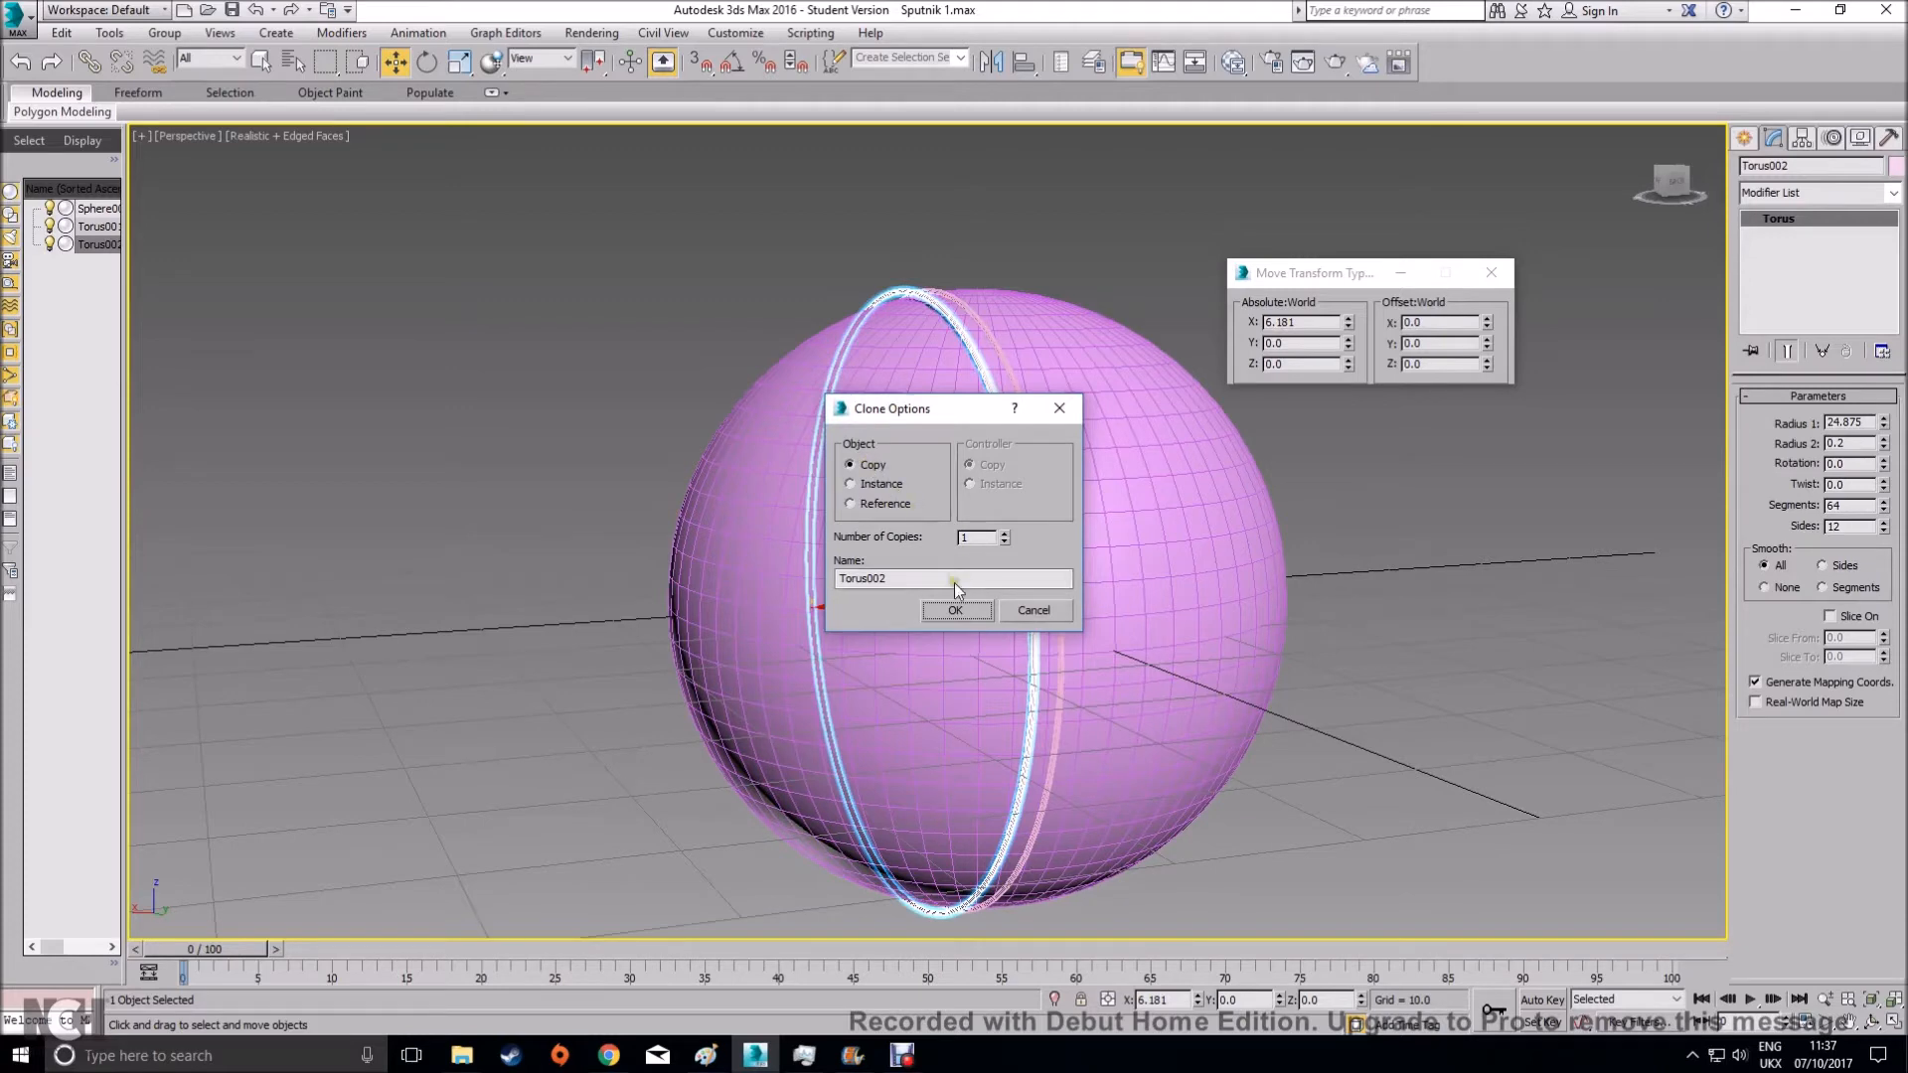
{"action": "left_click", "coordinate": [962, 610]}
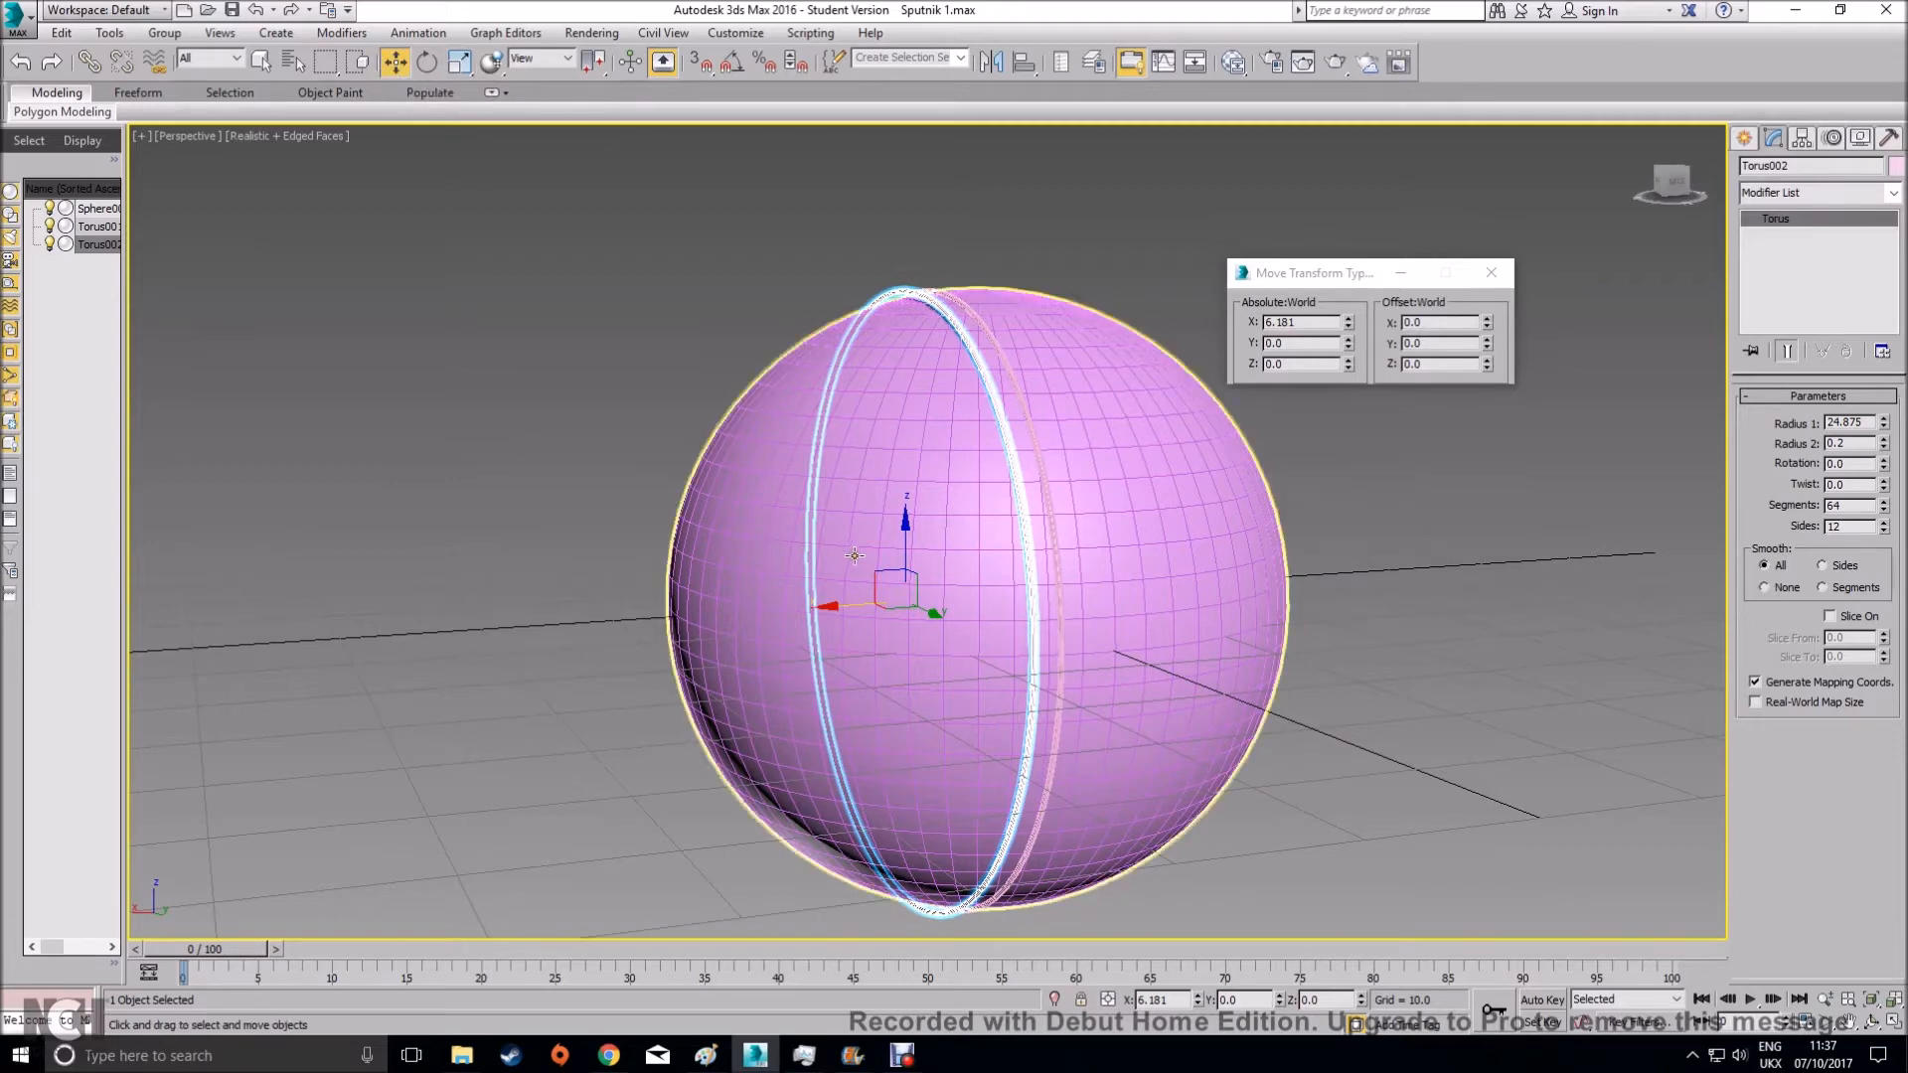
Reduce Torus002's Radius 1 to about 24.377 so the second seam ring sits tight against the sphere
{"action": "left_click", "coordinate": [1491, 273]}
{"action": "left_click_drag", "start_coordinate": [1881, 430], "coordinate": [1881, 441]}
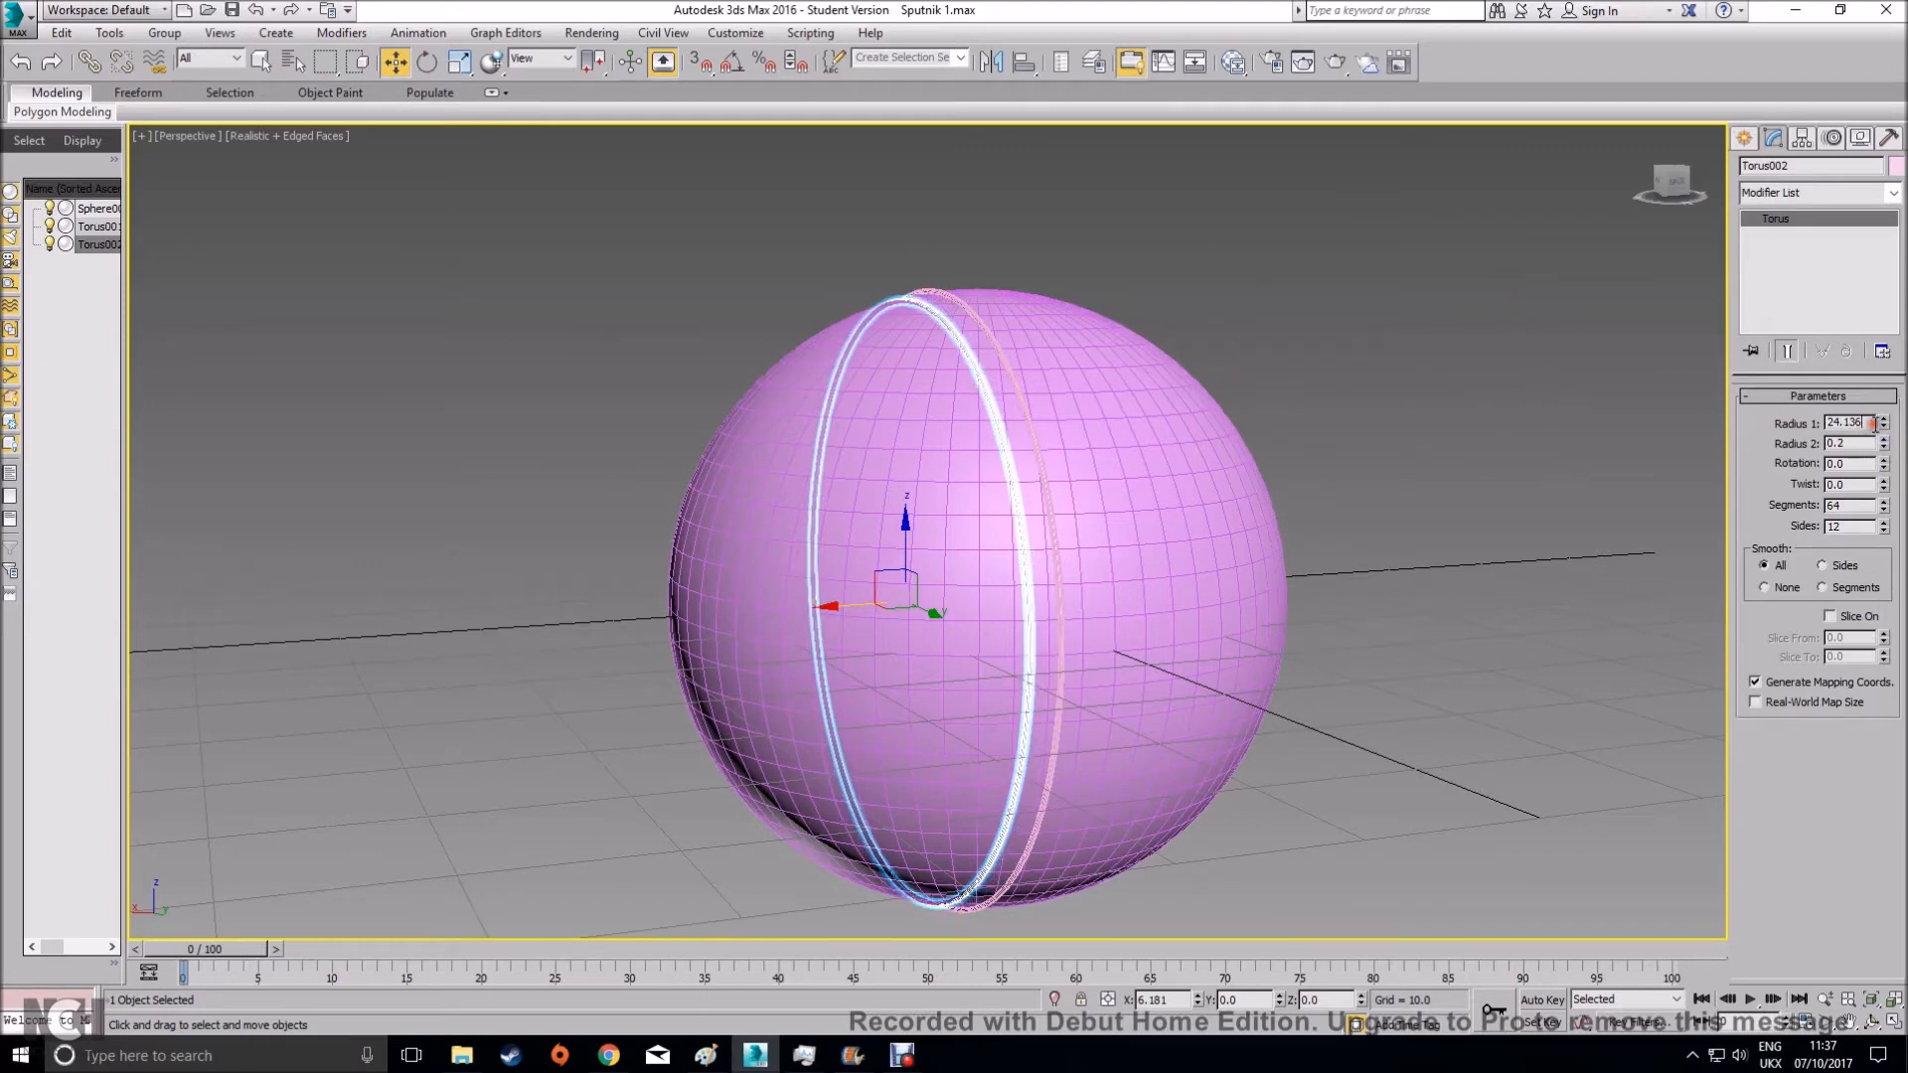
{"action": "left_click", "coordinate": [1883, 419]}
{"action": "left_click", "coordinate": [1474, 400]}
{"action": "middle_click_drag", "start_coordinate": [1021, 509], "coordinate": [1157, 546], "text": "alt"}
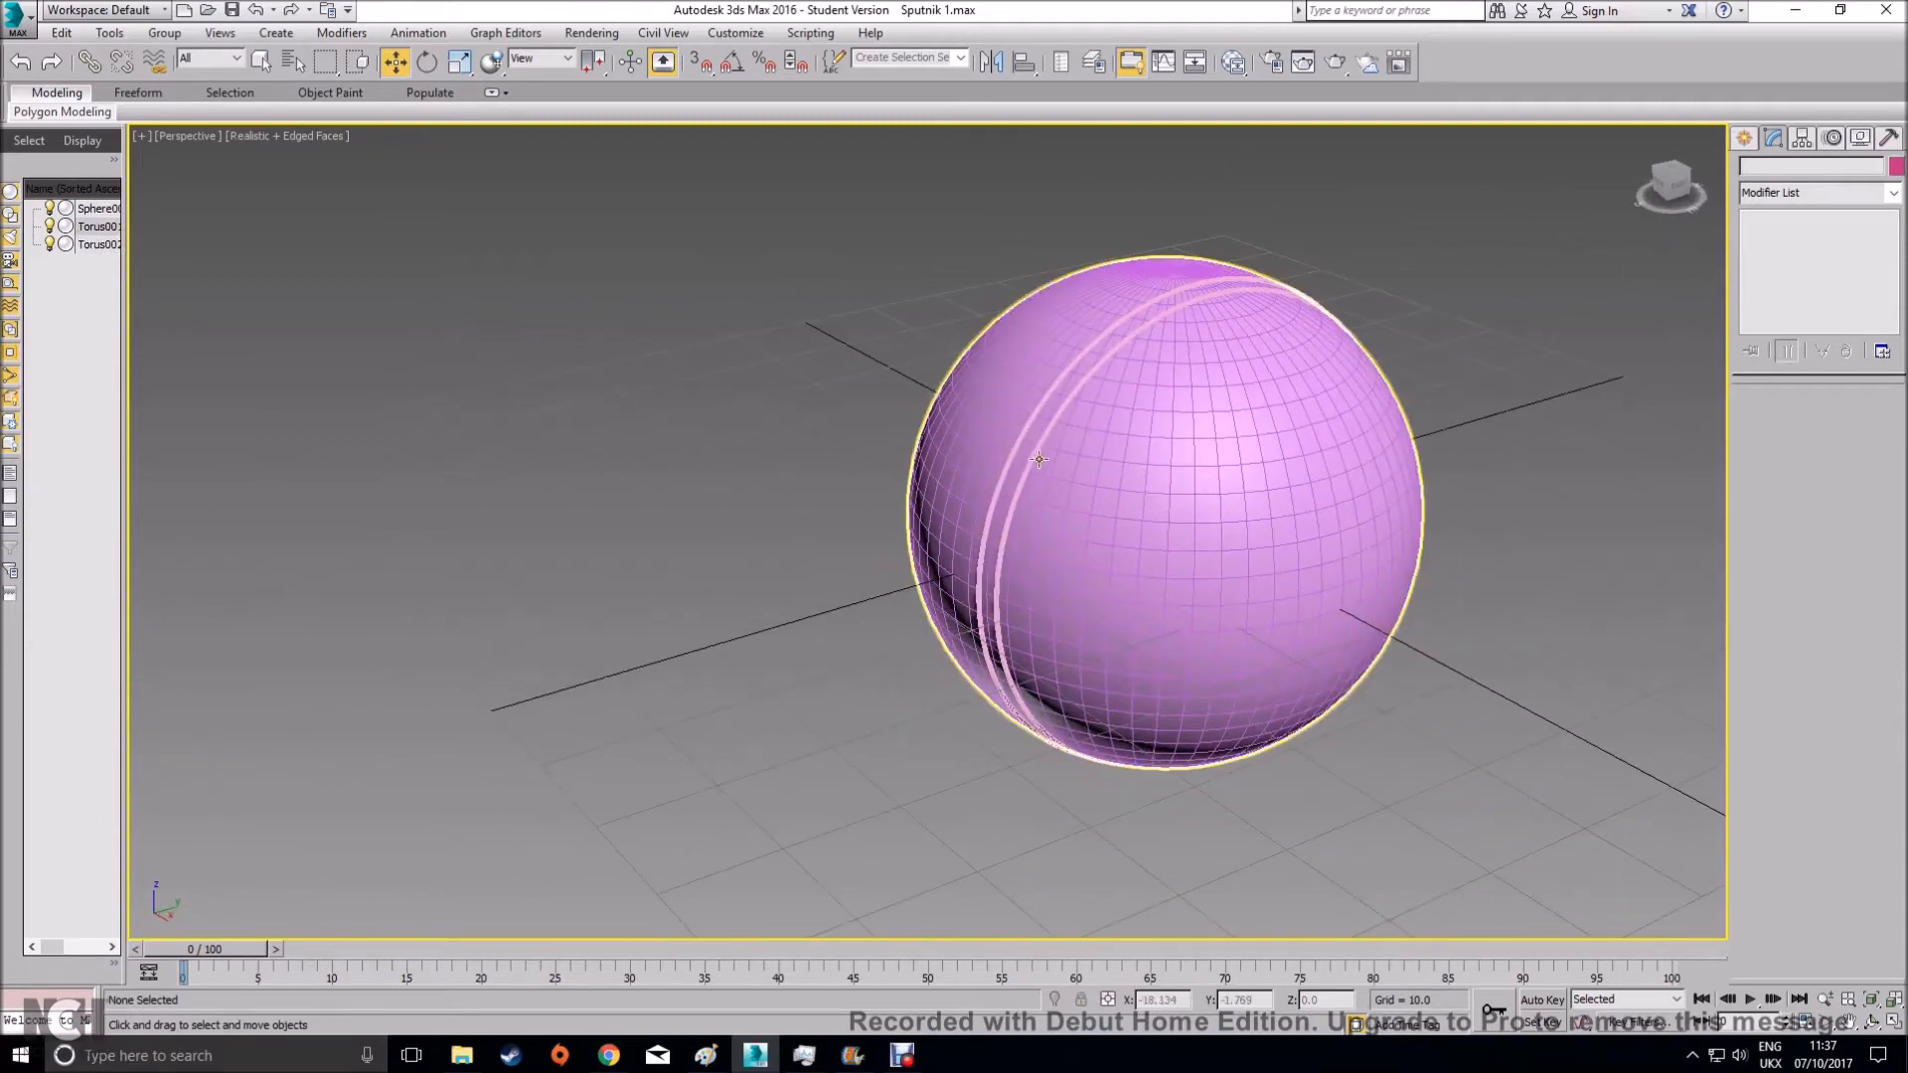
Shift Torus002 along Y to about 4.07
{"action": "left_click", "coordinate": [1034, 454]}
{"action": "left_click_drag", "start_coordinate": [1276, 528], "coordinate": [1308, 520]}
{"action": "left_click", "coordinate": [1460, 475]}
{"action": "middle_click_drag", "start_coordinate": [1530, 611], "coordinate": [1392, 587], "text": "alt"}
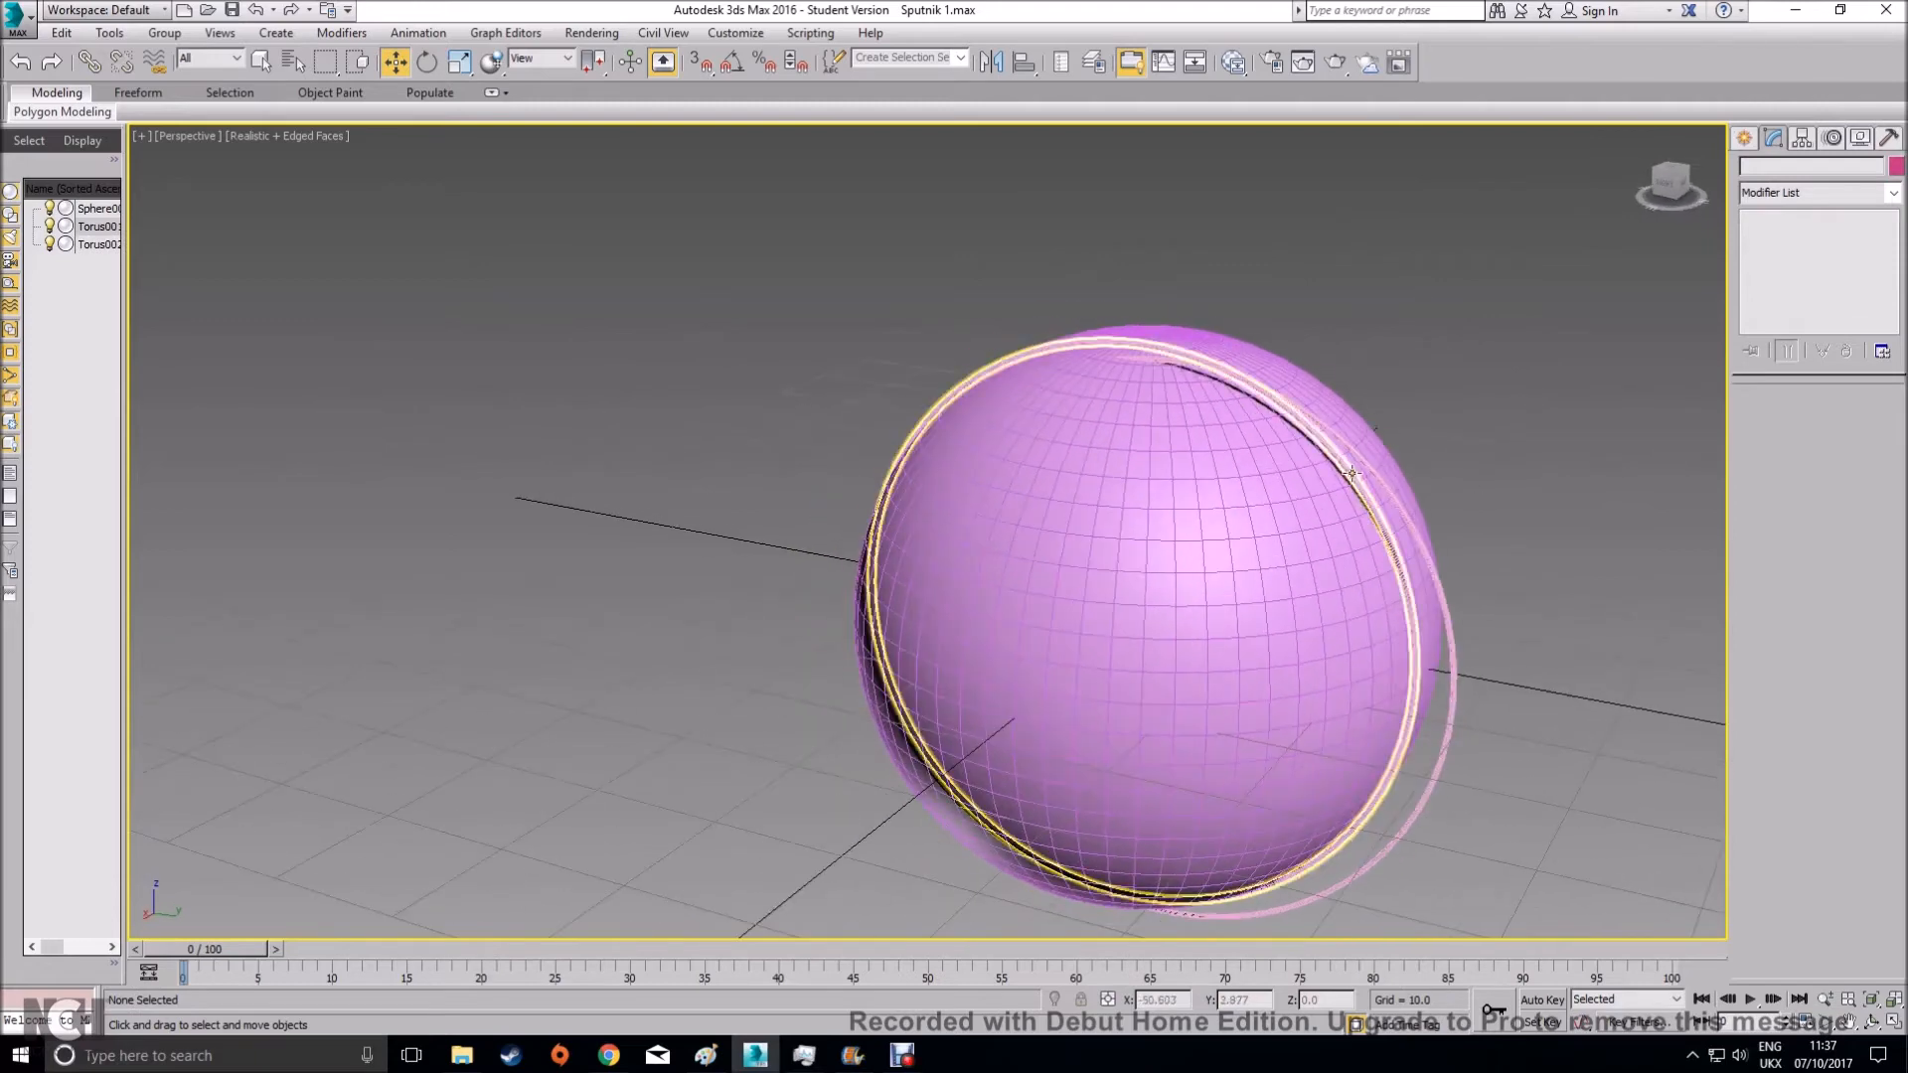
Set Torus002's absolute Y position to 0 so the ring is centred on the sphere
{"action": "middle_click_drag", "start_coordinate": [1372, 455], "coordinate": [1384, 488], "text": "alt"}
{"action": "left_click", "coordinate": [1384, 488]}
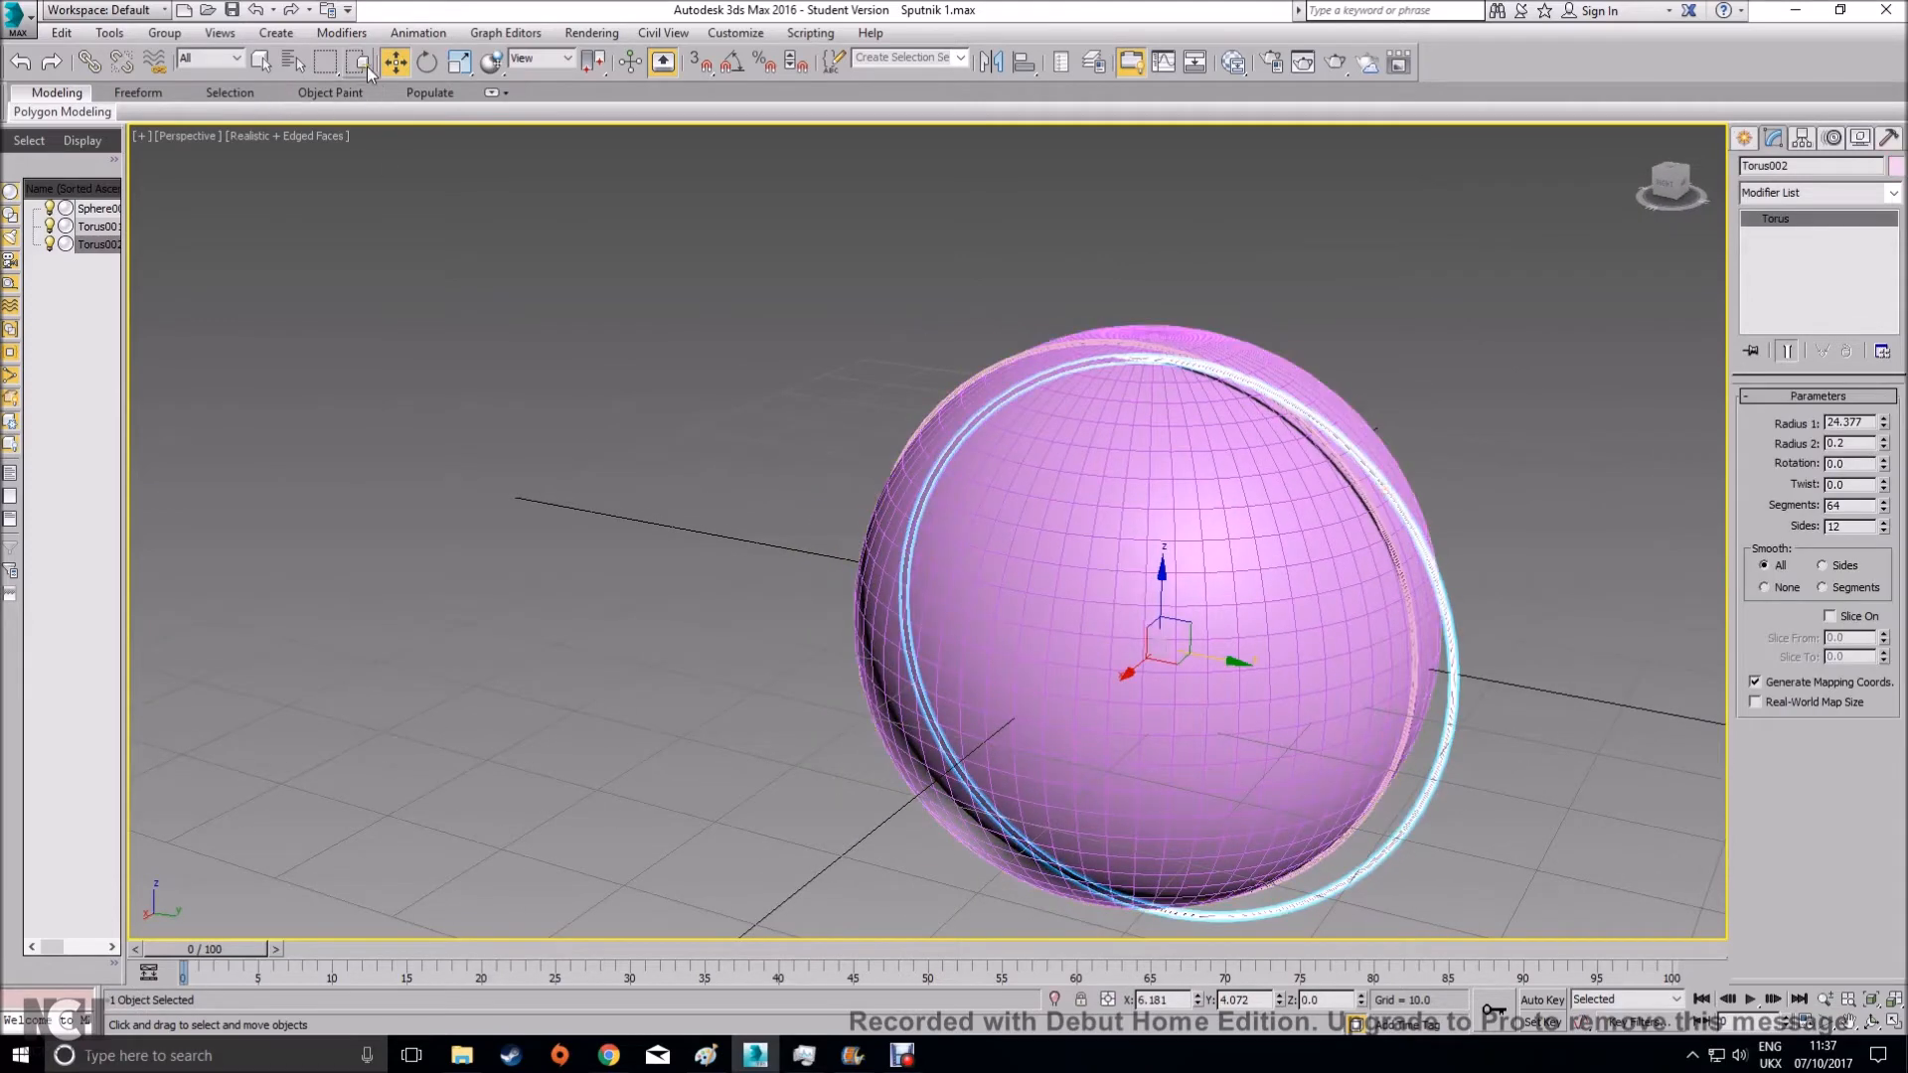
{"action": "right_click", "coordinate": [396, 61]}
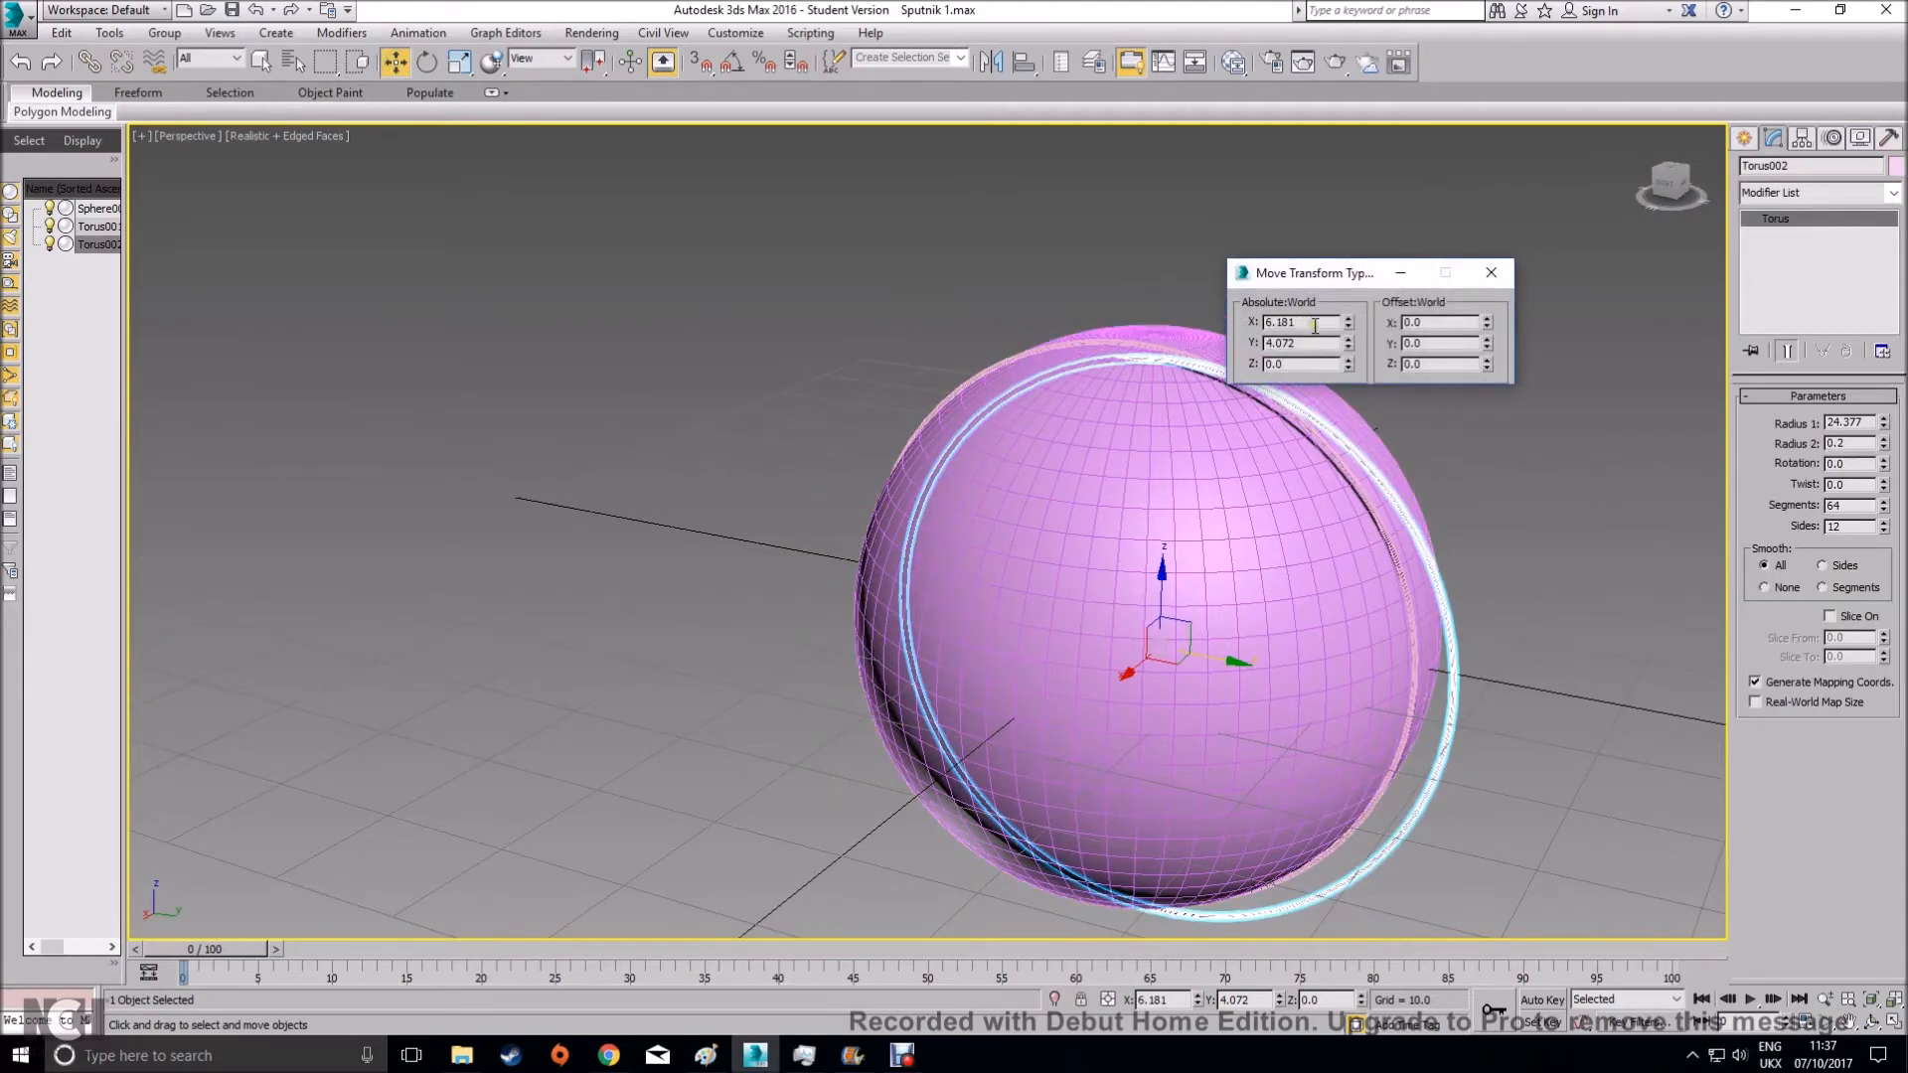
{"action": "key", "text": "Tab"}
{"action": "type", "text": "0"}
{"action": "key", "text": "Return"}
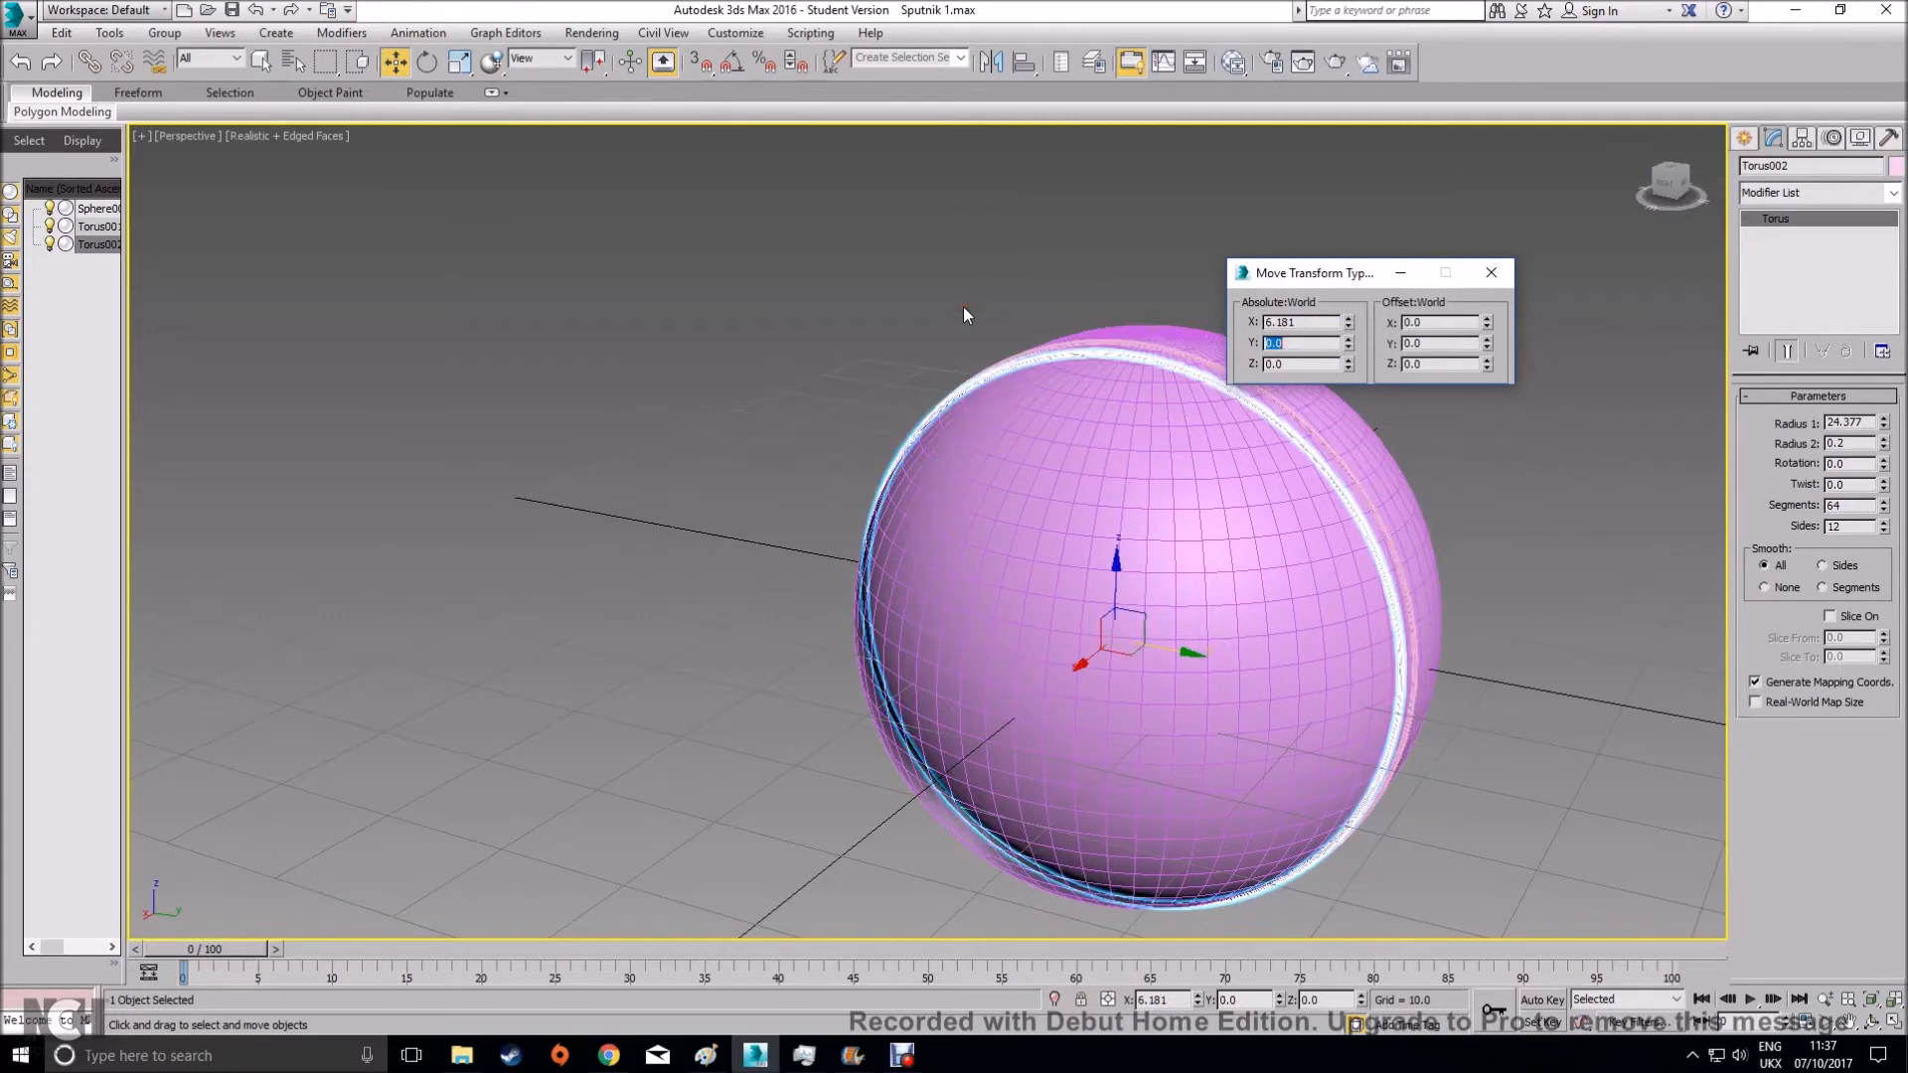
{"action": "left_click", "coordinate": [1490, 272]}
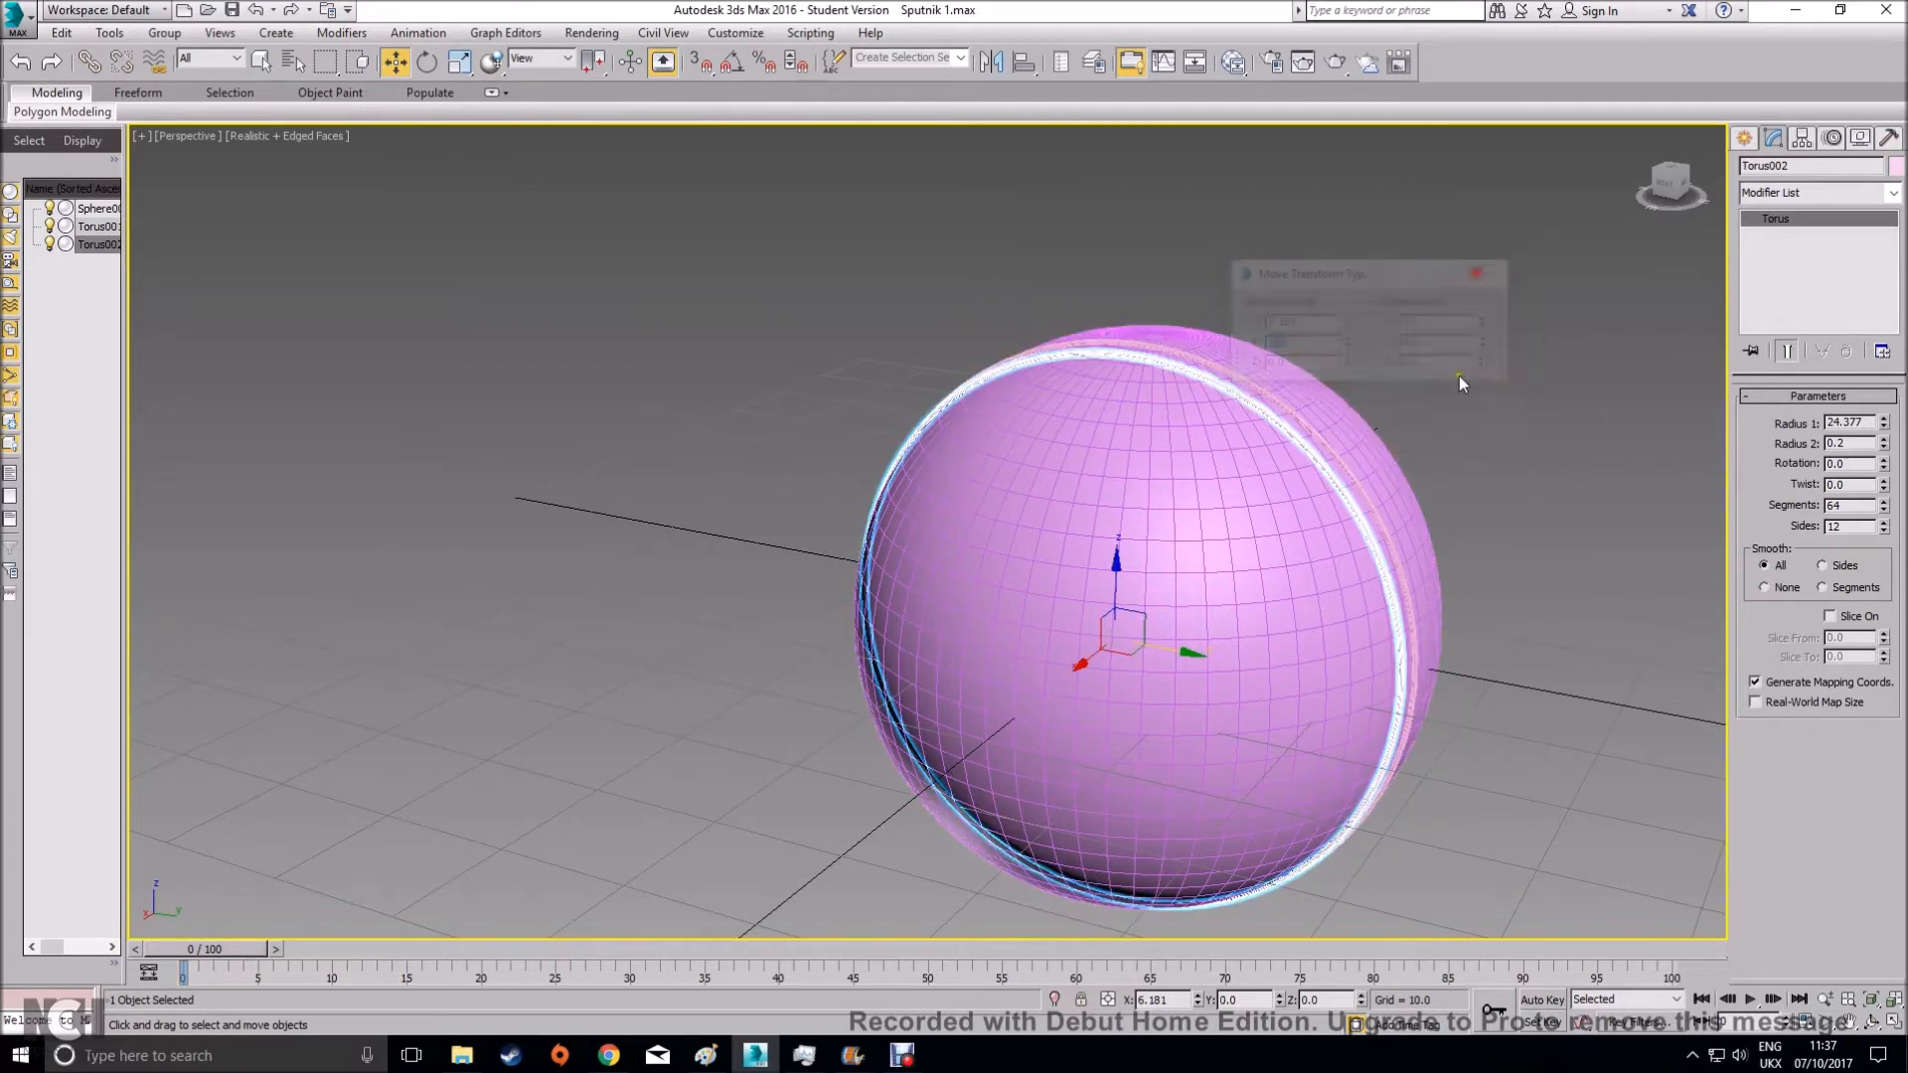
Inspect the two seam rings and compare them with the Sputnik reference photo in Chrome, returning to 3ds Max
{"action": "left_click", "coordinate": [762, 711]}
{"action": "middle_click_drag", "start_coordinate": [762, 711], "coordinate": [1235, 664]}
{"action": "key", "text": "super"}
{"action": "key", "text": "super"}
{"action": "scroll", "coordinate": [1027, 527], "scroll_direction": "up", "scroll_amount": 2}
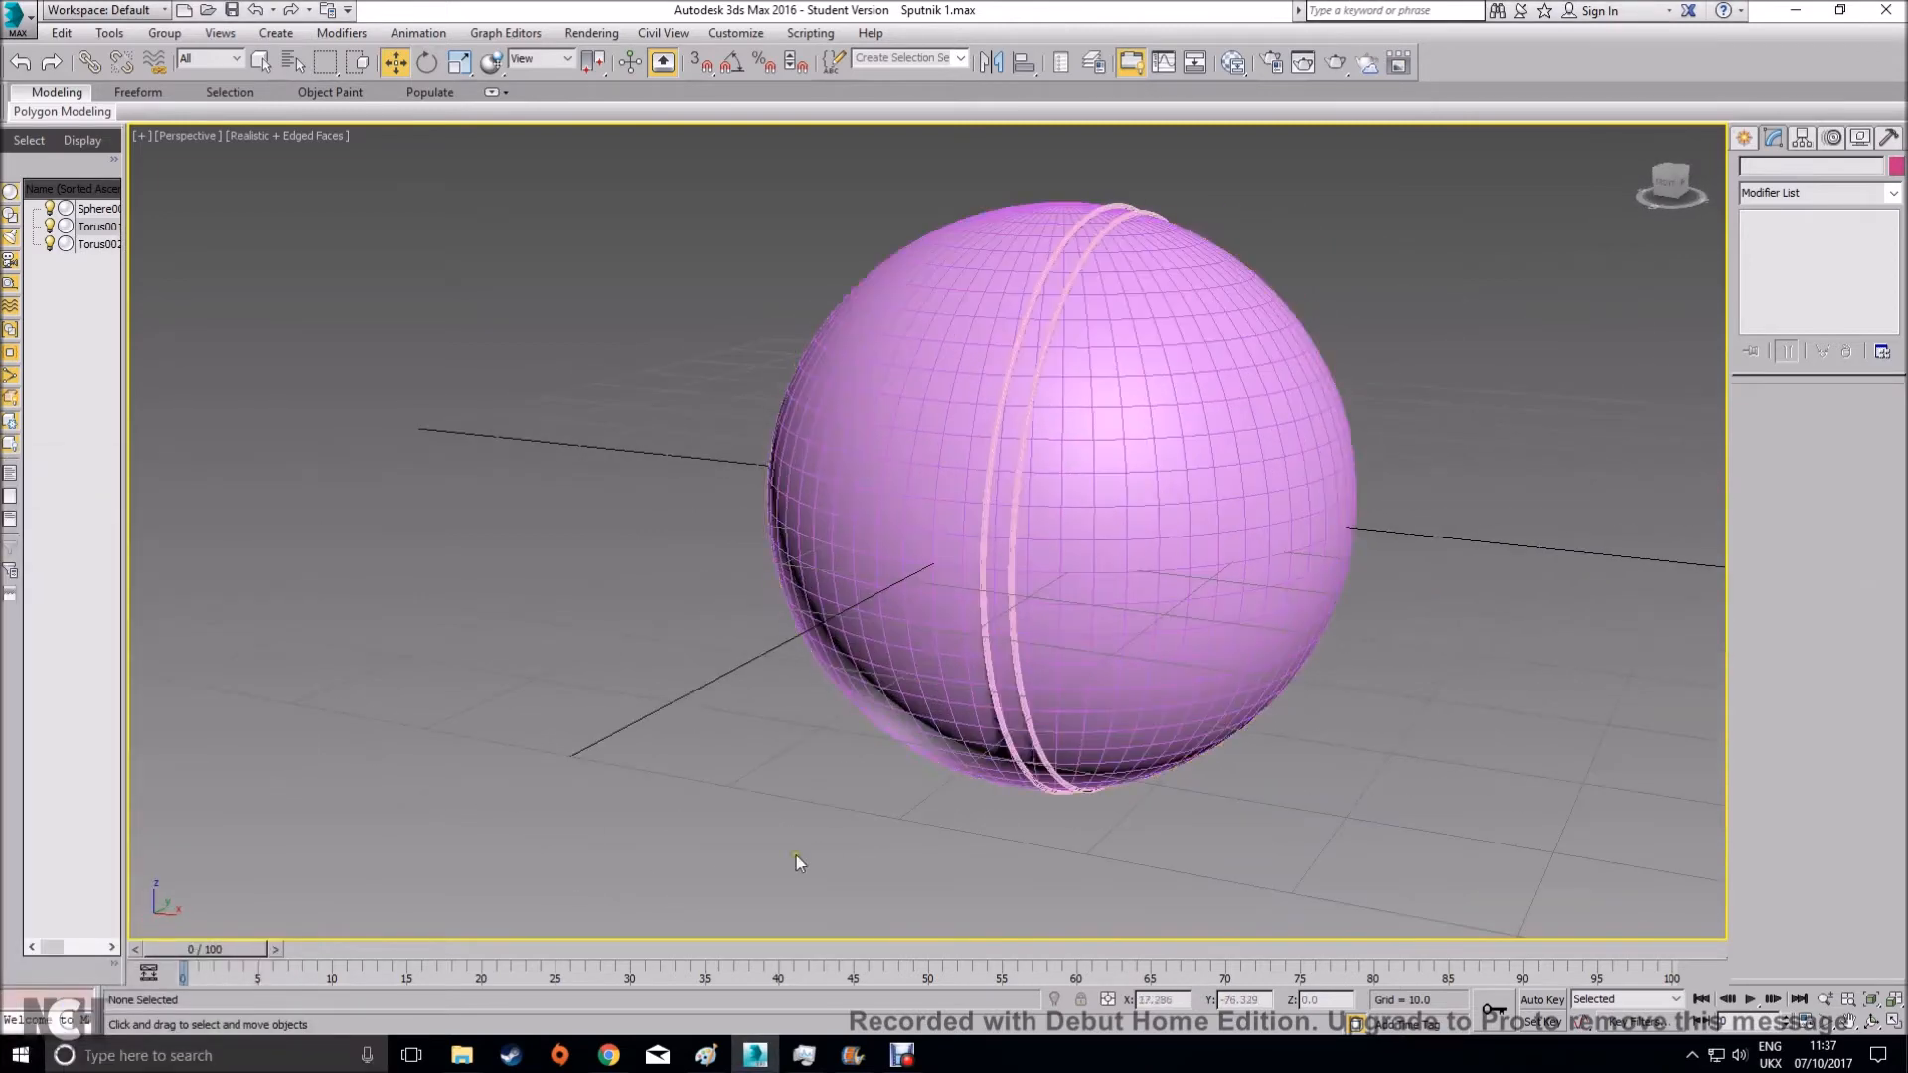
{"action": "left_click", "coordinate": [627, 1061]}
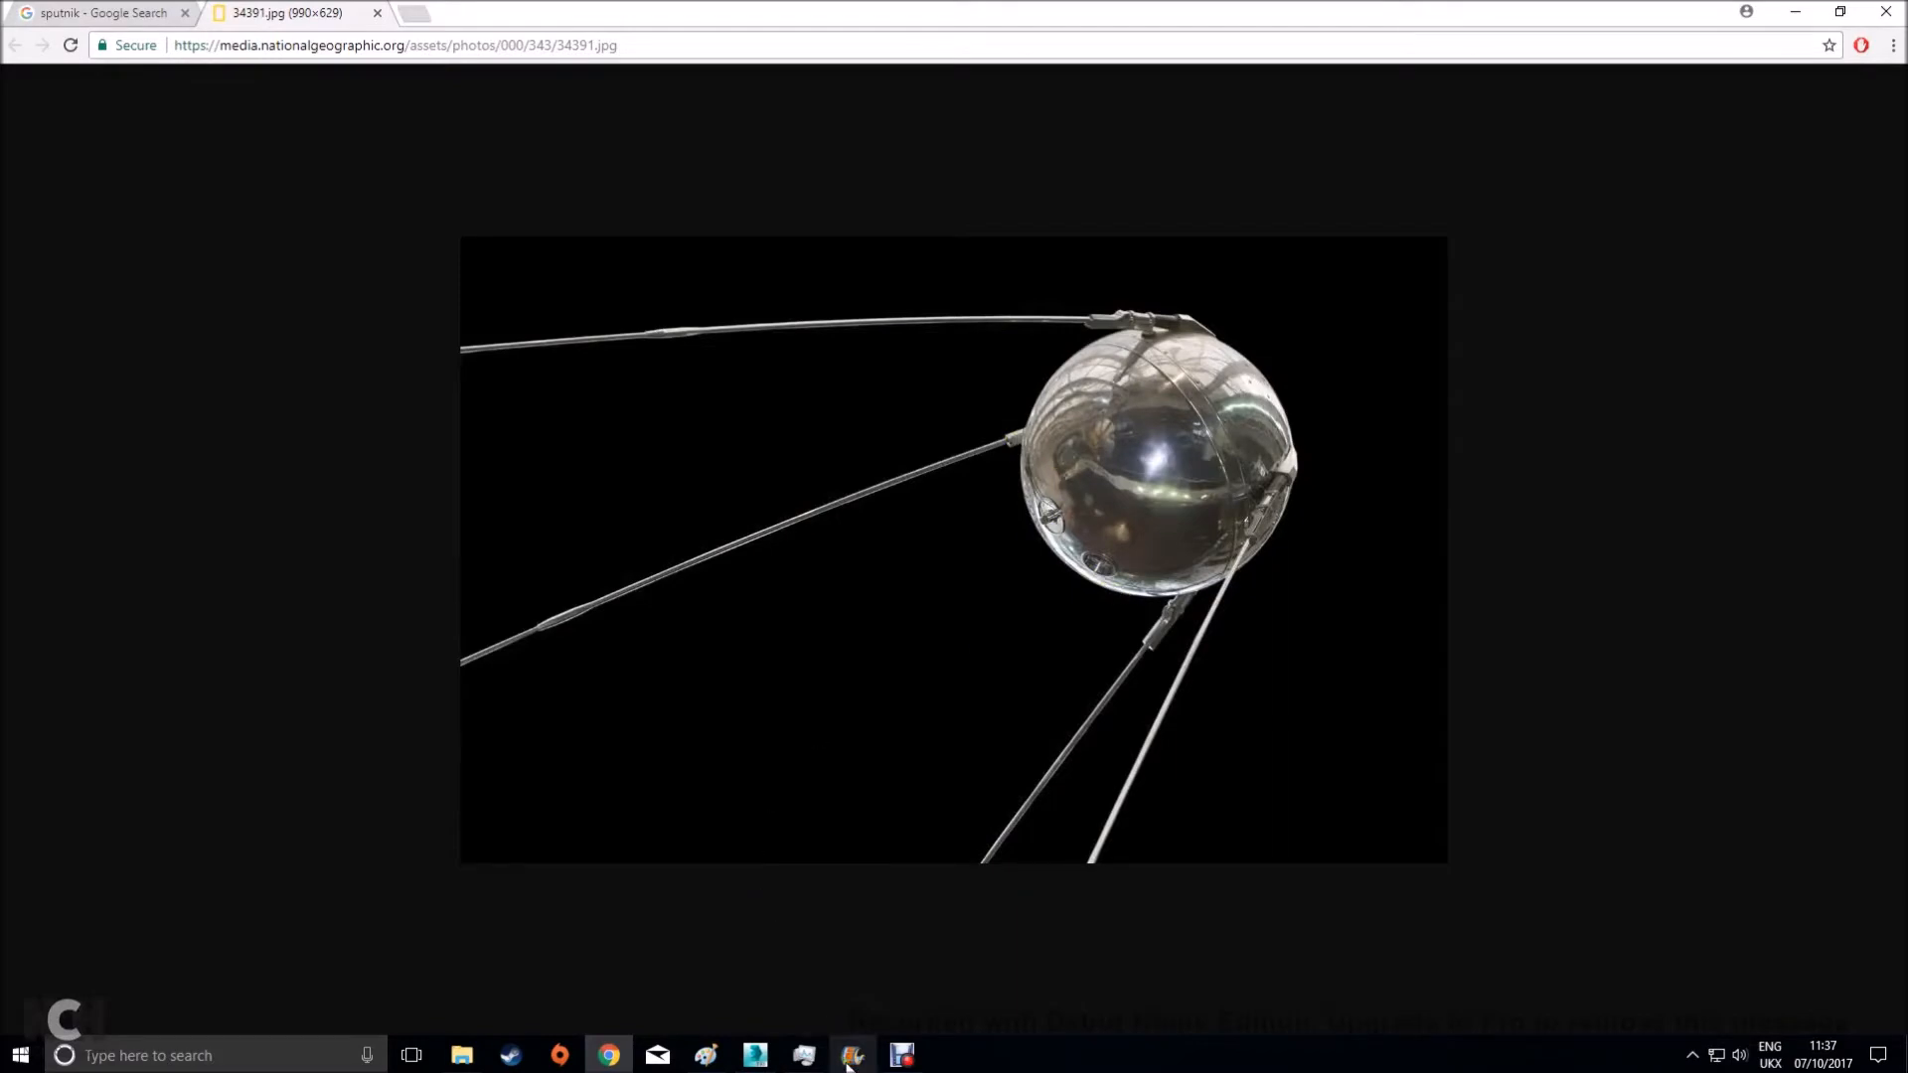
{"action": "mouse_move", "coordinate": [855, 1063]}
{"action": "left_click", "coordinate": [856, 979]}
{"action": "left_click", "coordinate": [1797, 13]}
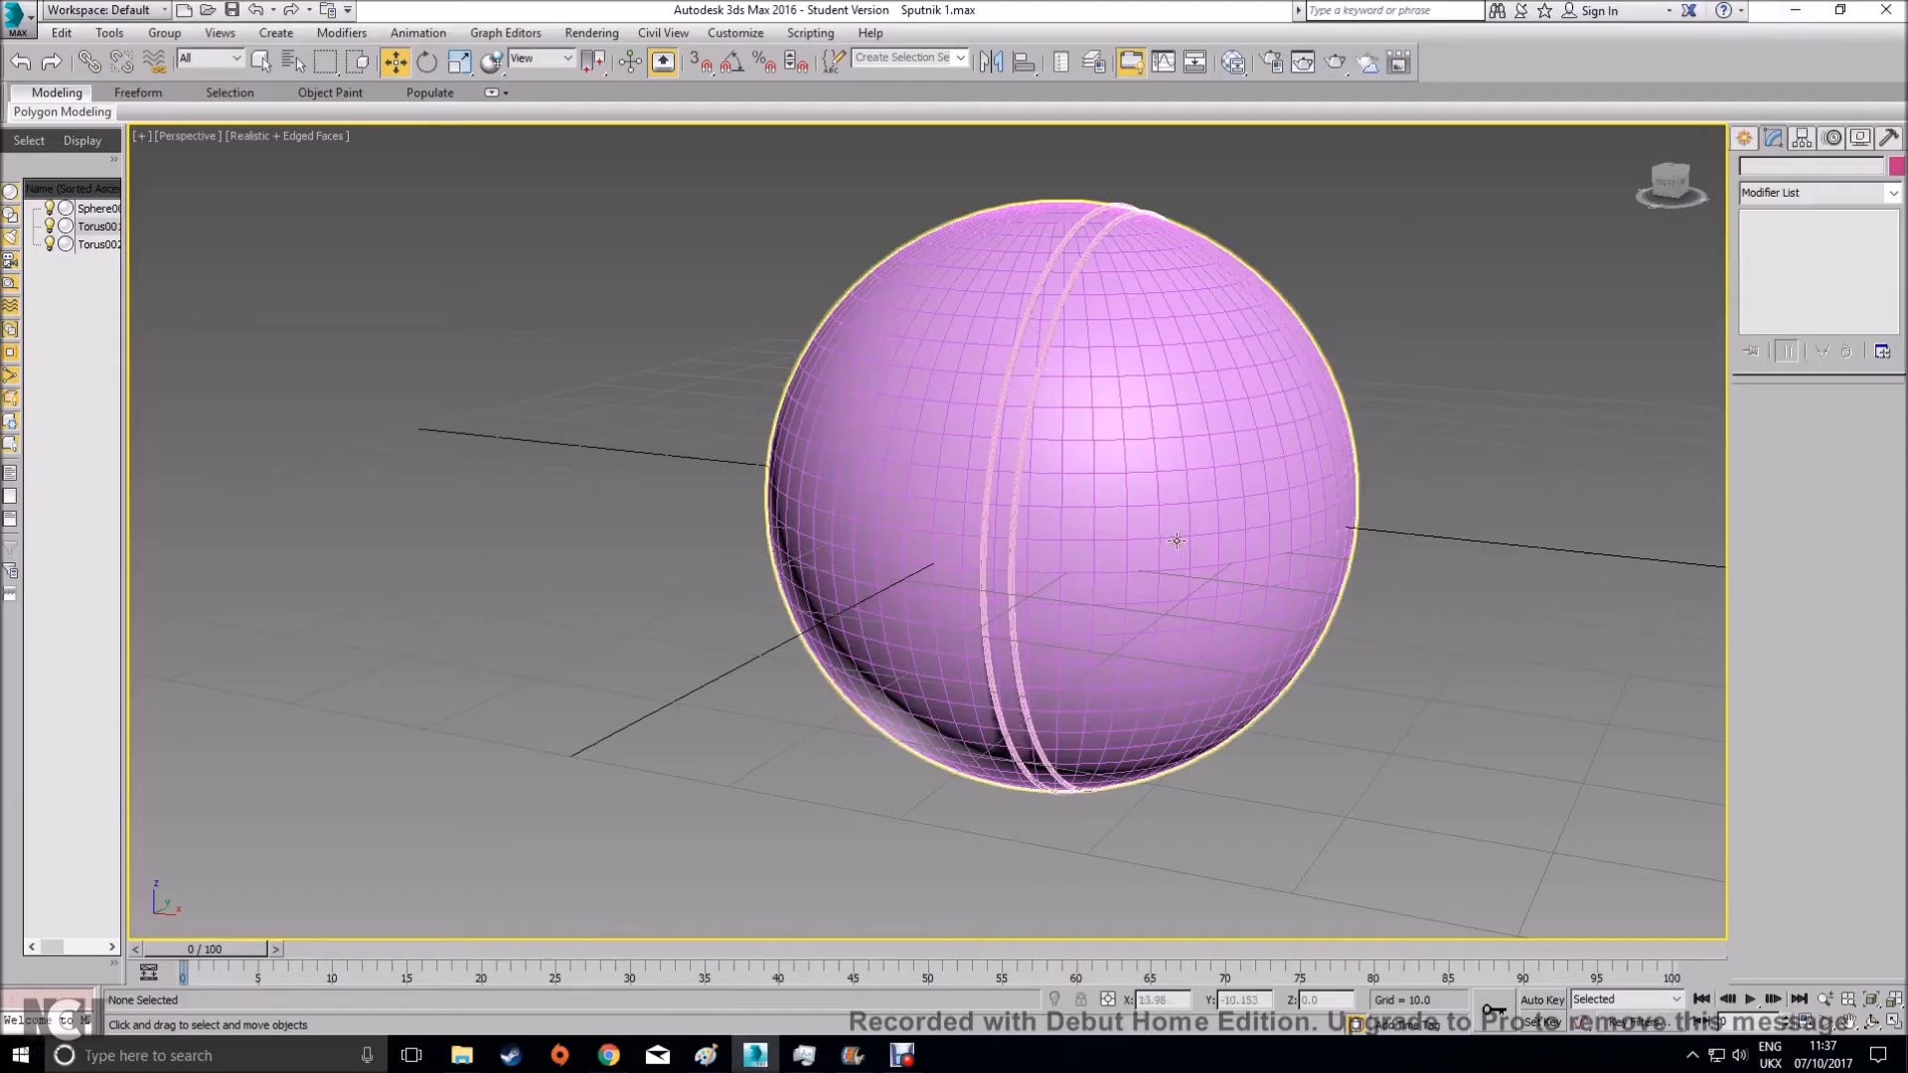
Clone Torus002 as one copy named Torus003, shifted along X to about 13.26
{"action": "left_click", "coordinate": [1015, 409]}
{"action": "middle_click_drag", "start_coordinate": [1158, 497], "coordinate": [1173, 532], "text": "alt"}
{"action": "left_click_drag", "start_coordinate": [1173, 533], "coordinate": [1240, 558], "text": "shift"}
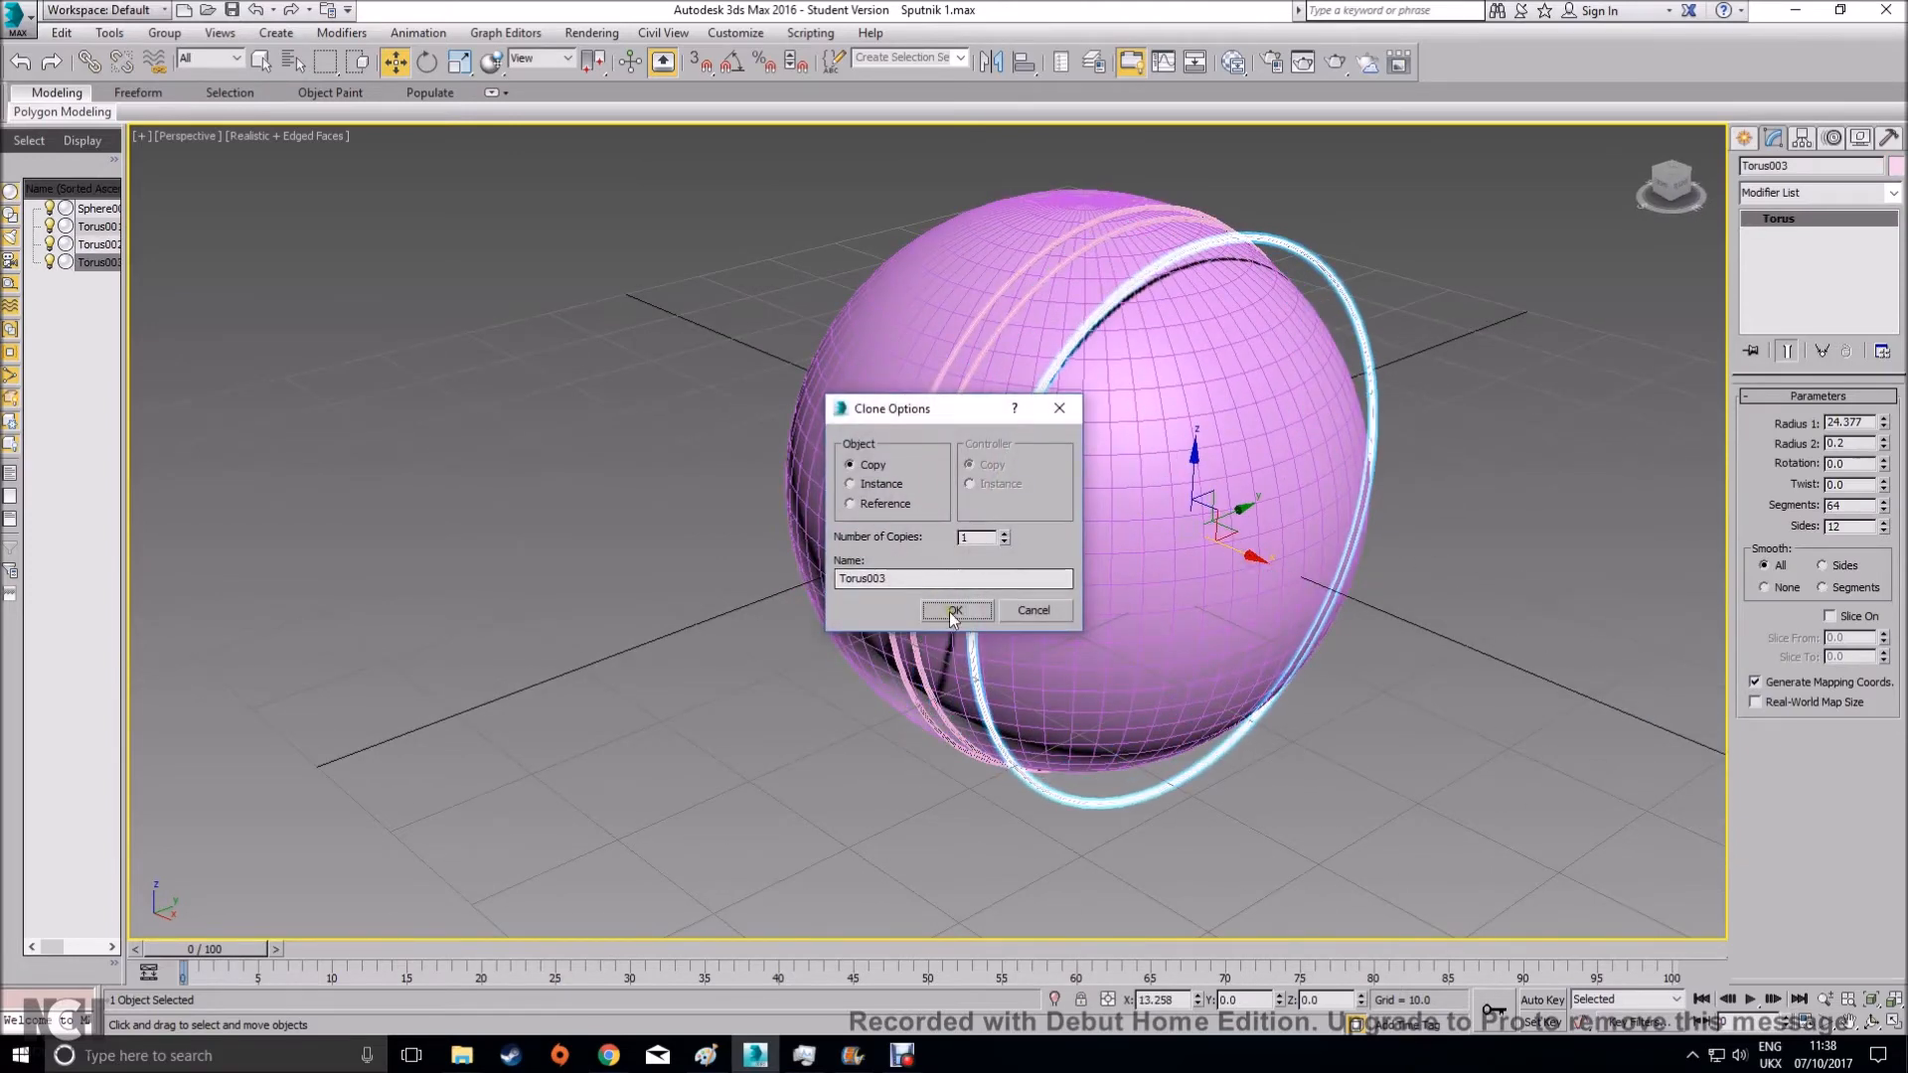
{"action": "left_click", "coordinate": [946, 610]}
Shrink Torus003's Radius 1 to about 5.32 and shift it along X to about 24.6, onto the sphere's end
{"action": "left_click_drag", "start_coordinate": [1885, 435], "coordinate": [1893, 492]}
{"action": "left_click_drag", "start_coordinate": [1246, 554], "coordinate": [1329, 648]}
{"action": "middle_click_drag", "start_coordinate": [1328, 648], "coordinate": [1107, 665], "text": "alt"}
{"action": "scroll", "coordinate": [1575, 602], "scroll_direction": "up", "scroll_amount": 3}
{"action": "middle_click_drag", "start_coordinate": [1575, 602], "coordinate": [1118, 537]}
{"action": "middle_click_drag", "start_coordinate": [1407, 562], "coordinate": [1264, 709]}
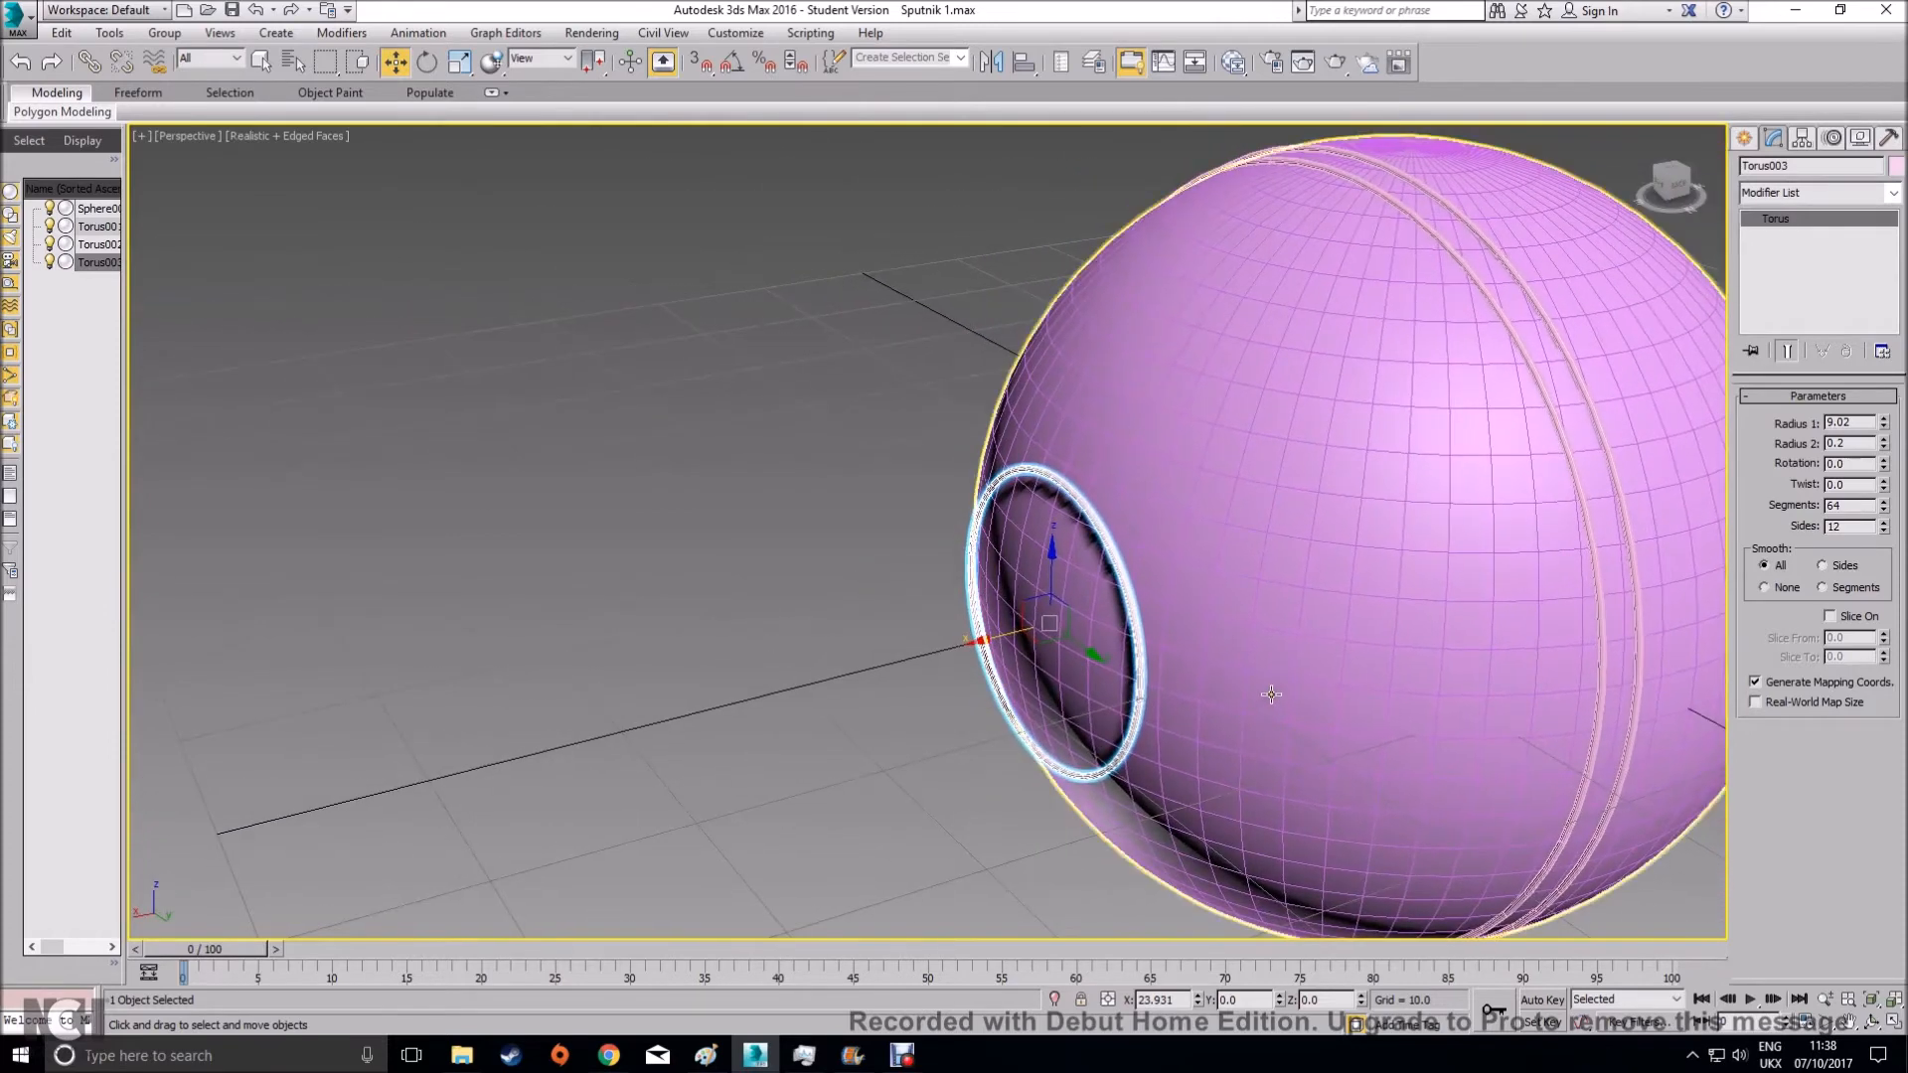
{"action": "left_click_drag", "start_coordinate": [1889, 429], "coordinate": [1890, 481]}
{"action": "middle_click_drag", "start_coordinate": [1152, 636], "coordinate": [1095, 661], "text": "alt"}
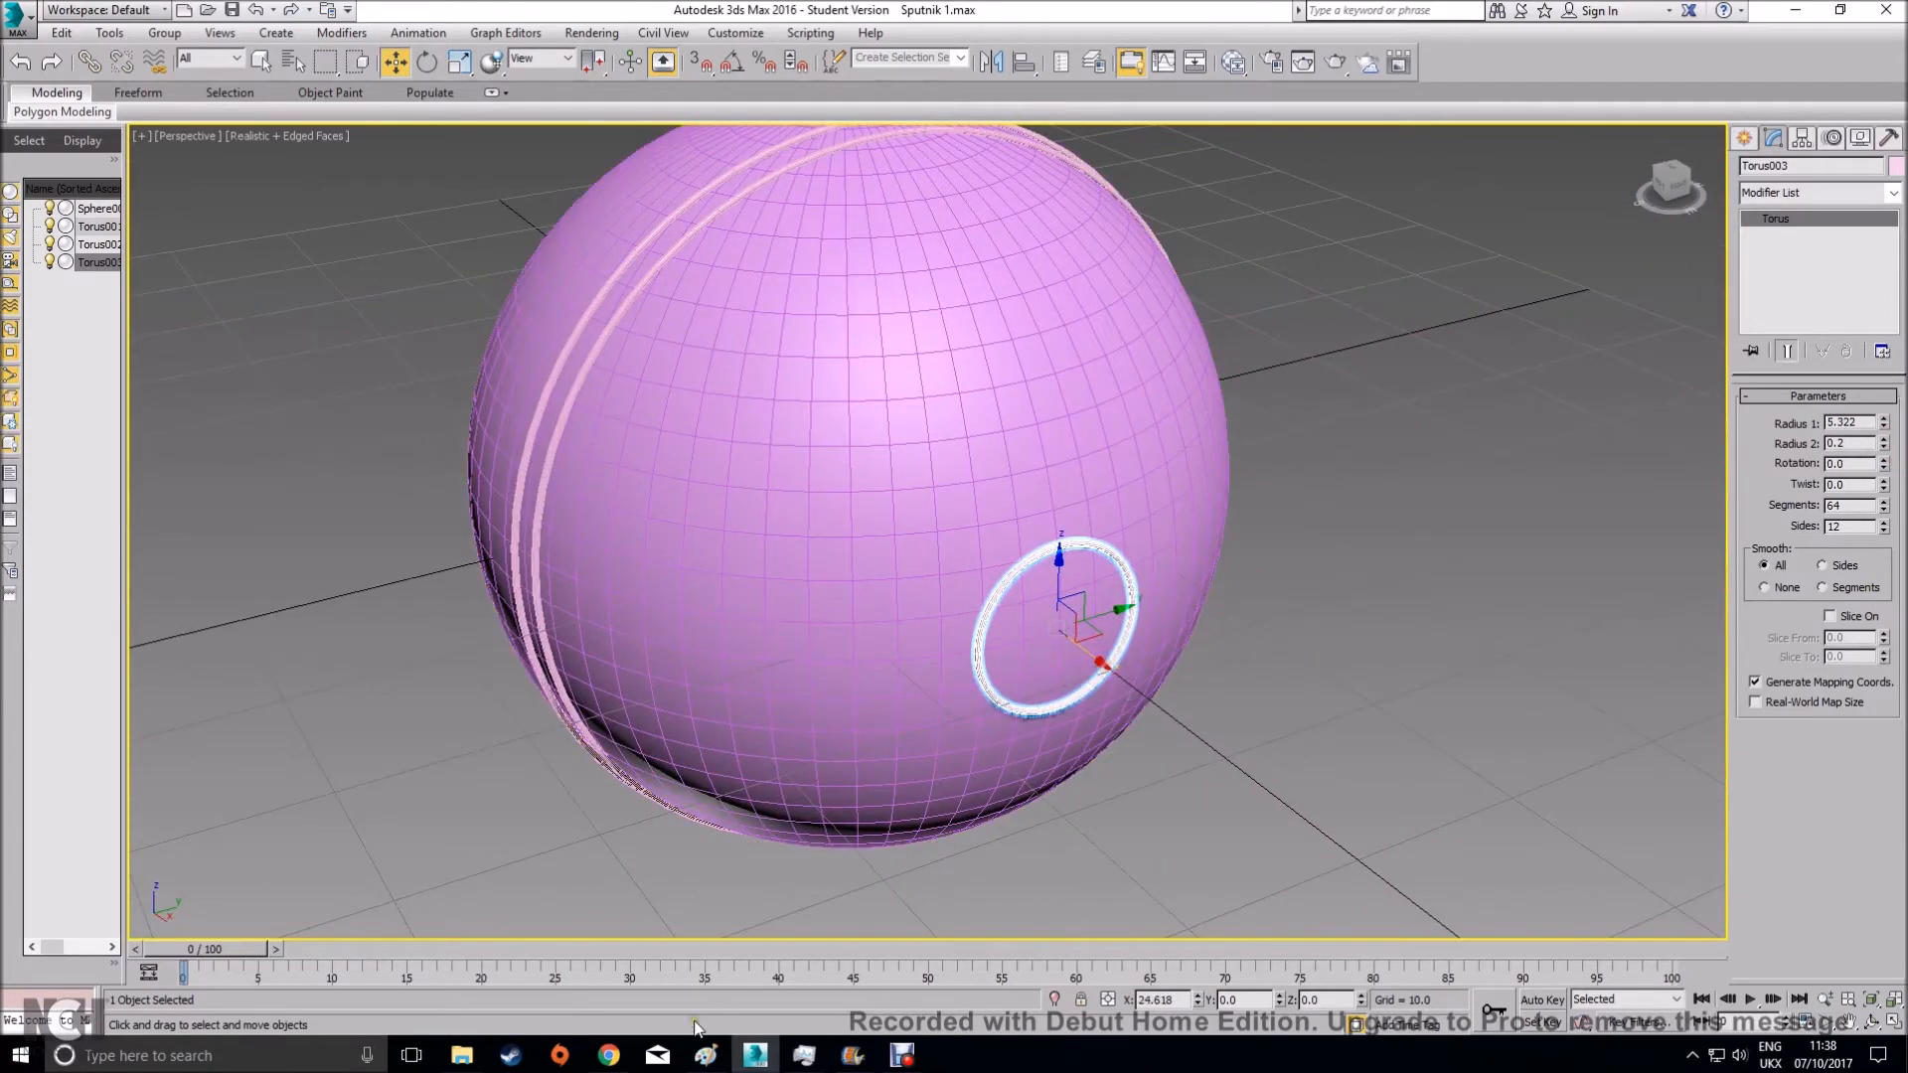
Check the Sputnik reference photo in Chrome and reduce Torus003's Radius 1 to about 3.087 in 3ds Max
{"action": "left_click", "coordinate": [609, 1055]}
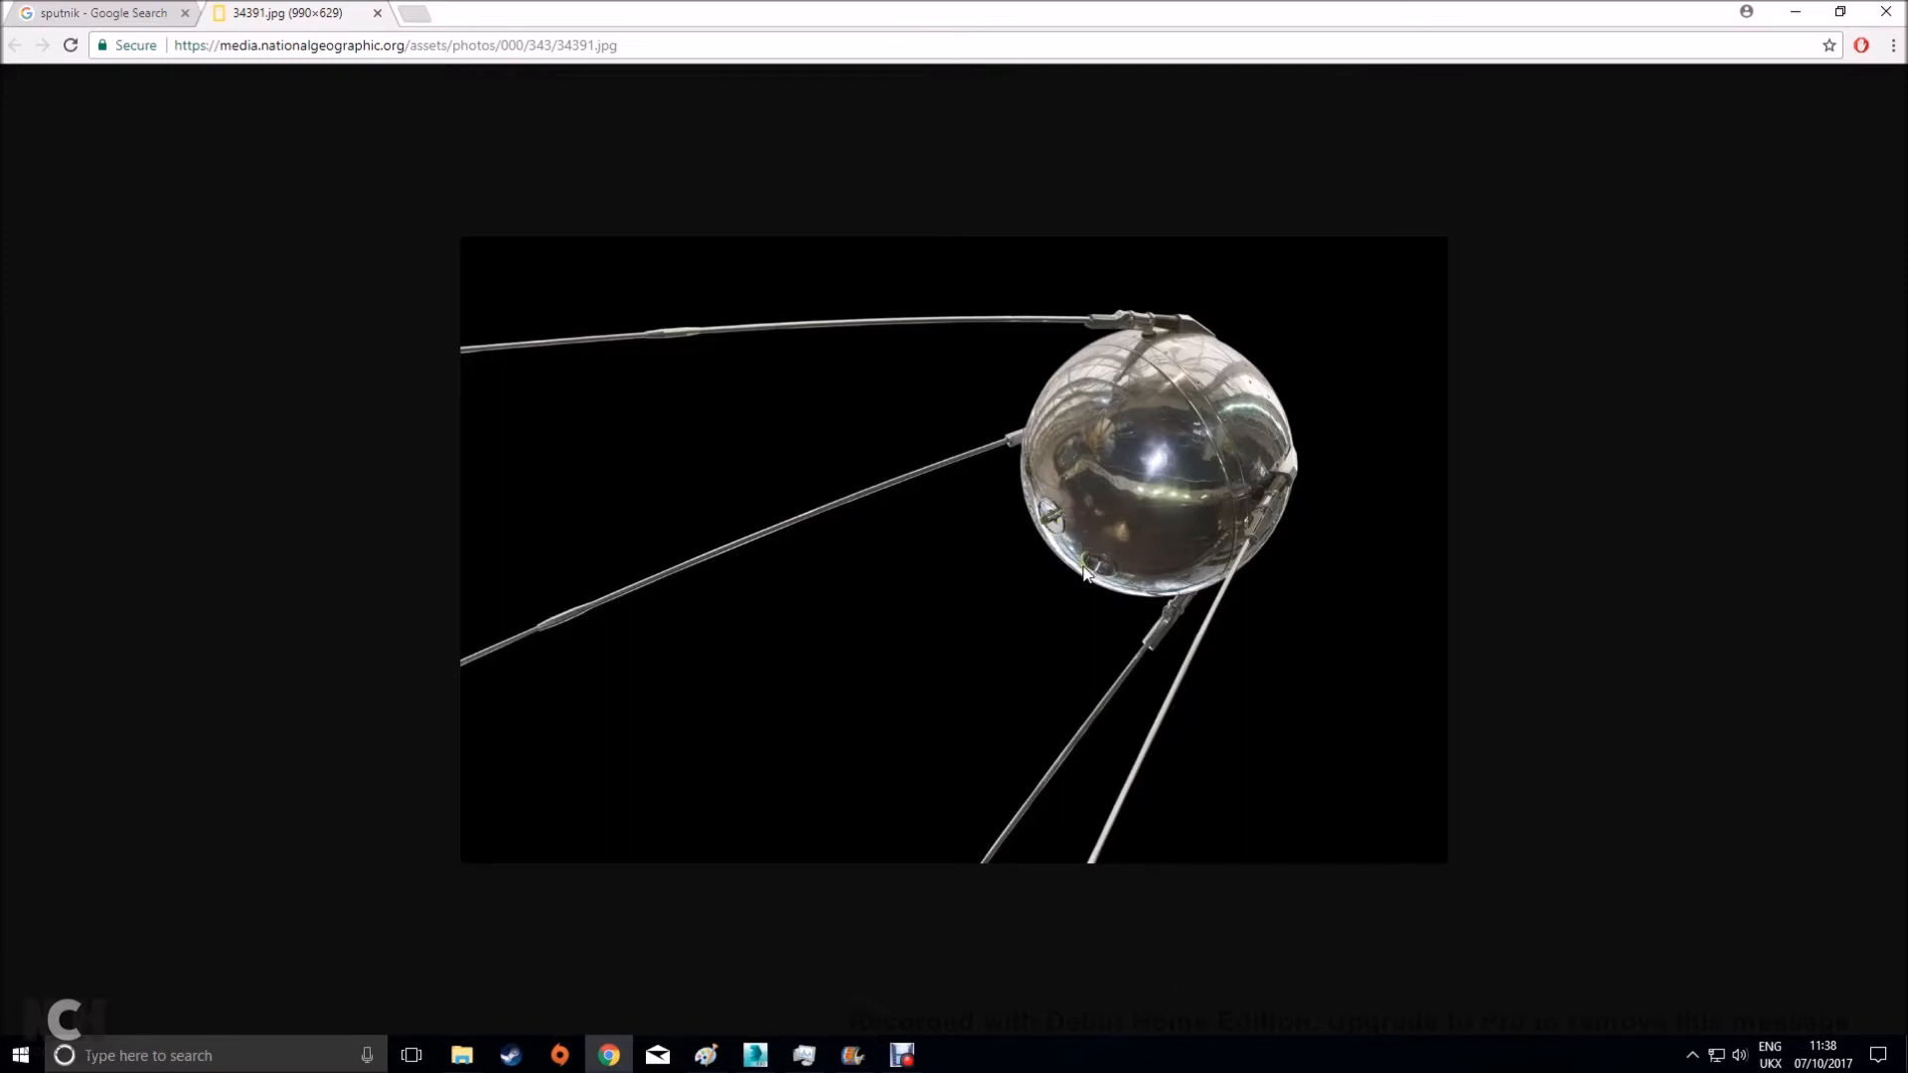
{"action": "left_click", "coordinate": [1794, 11]}
{"action": "middle_click_drag", "start_coordinate": [1162, 725], "coordinate": [994, 710], "text": "alt"}
{"action": "left_click_drag", "start_coordinate": [1884, 429], "coordinate": [1885, 492]}
{"action": "middle_click_drag", "start_coordinate": [1550, 418], "coordinate": [1451, 561], "text": "alt"}
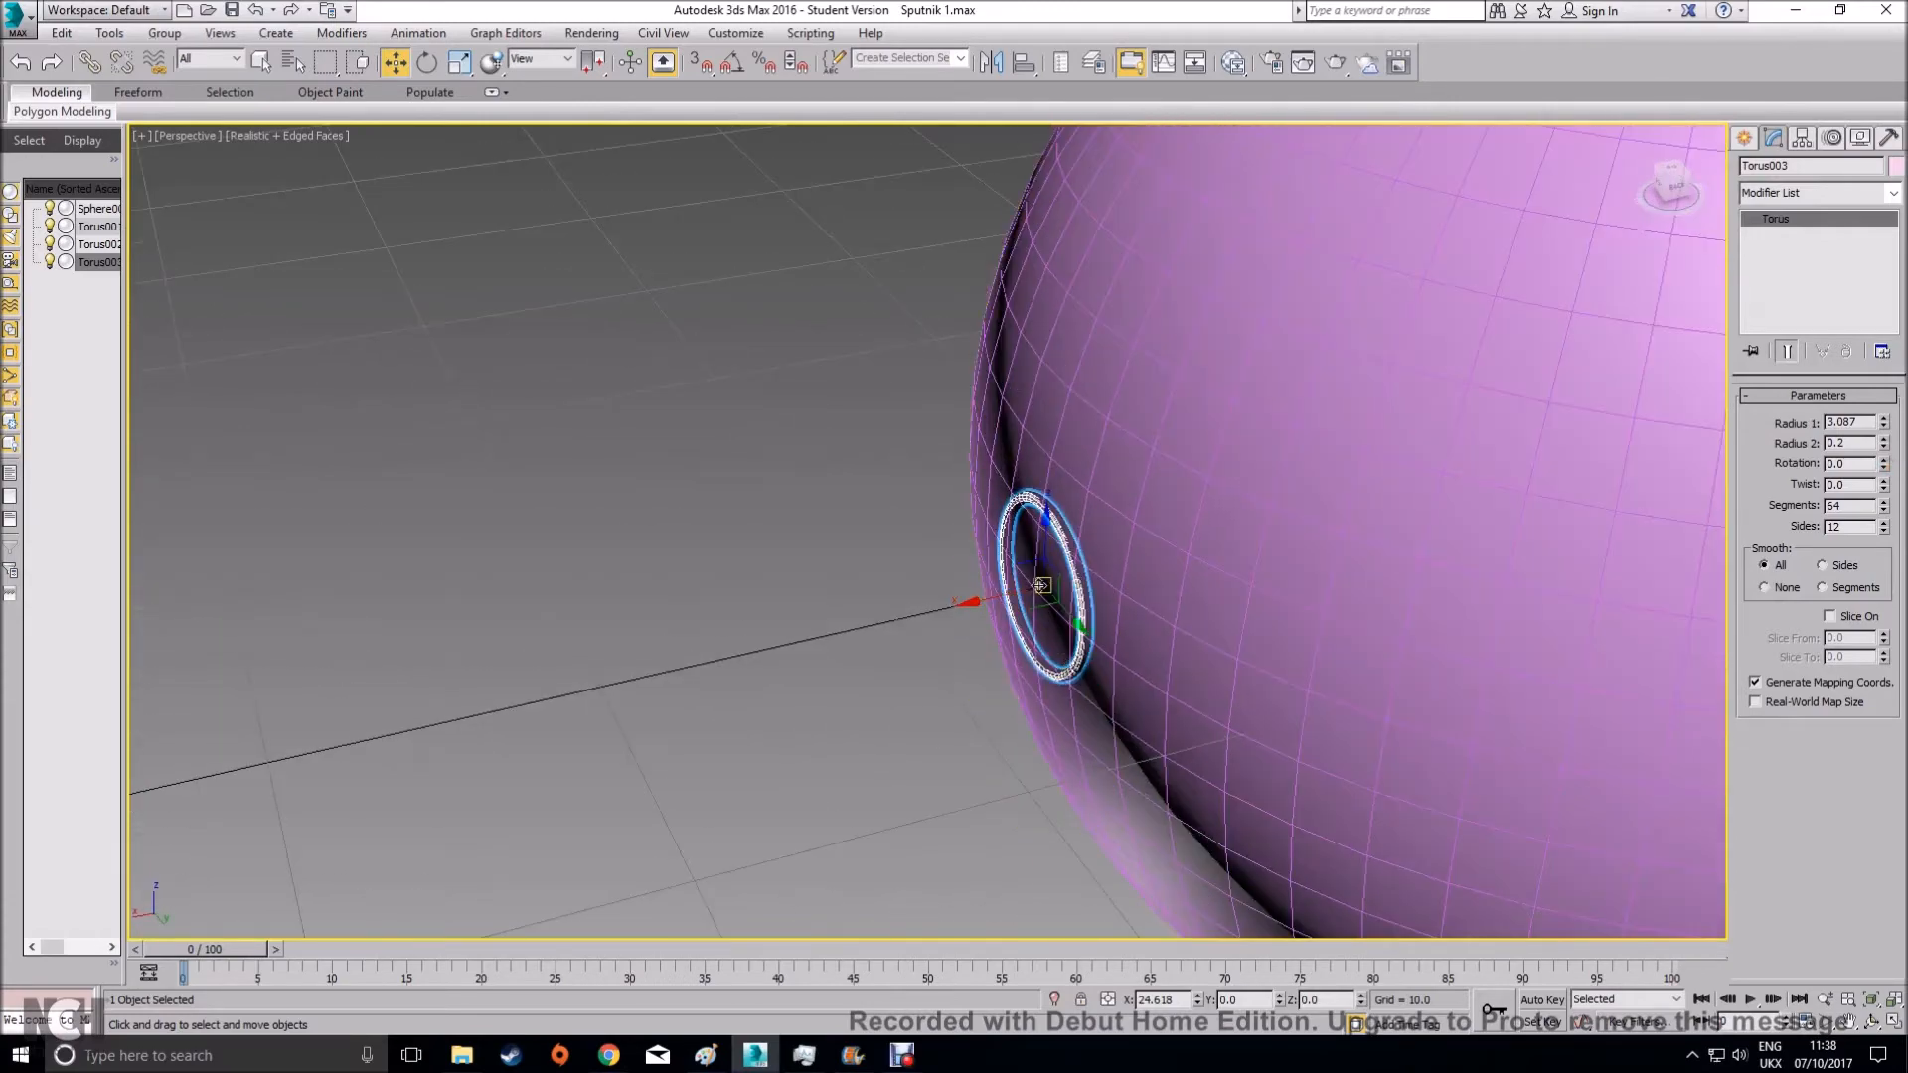
{"action": "middle_click_drag", "start_coordinate": [890, 618], "coordinate": [898, 490], "text": "alt"}
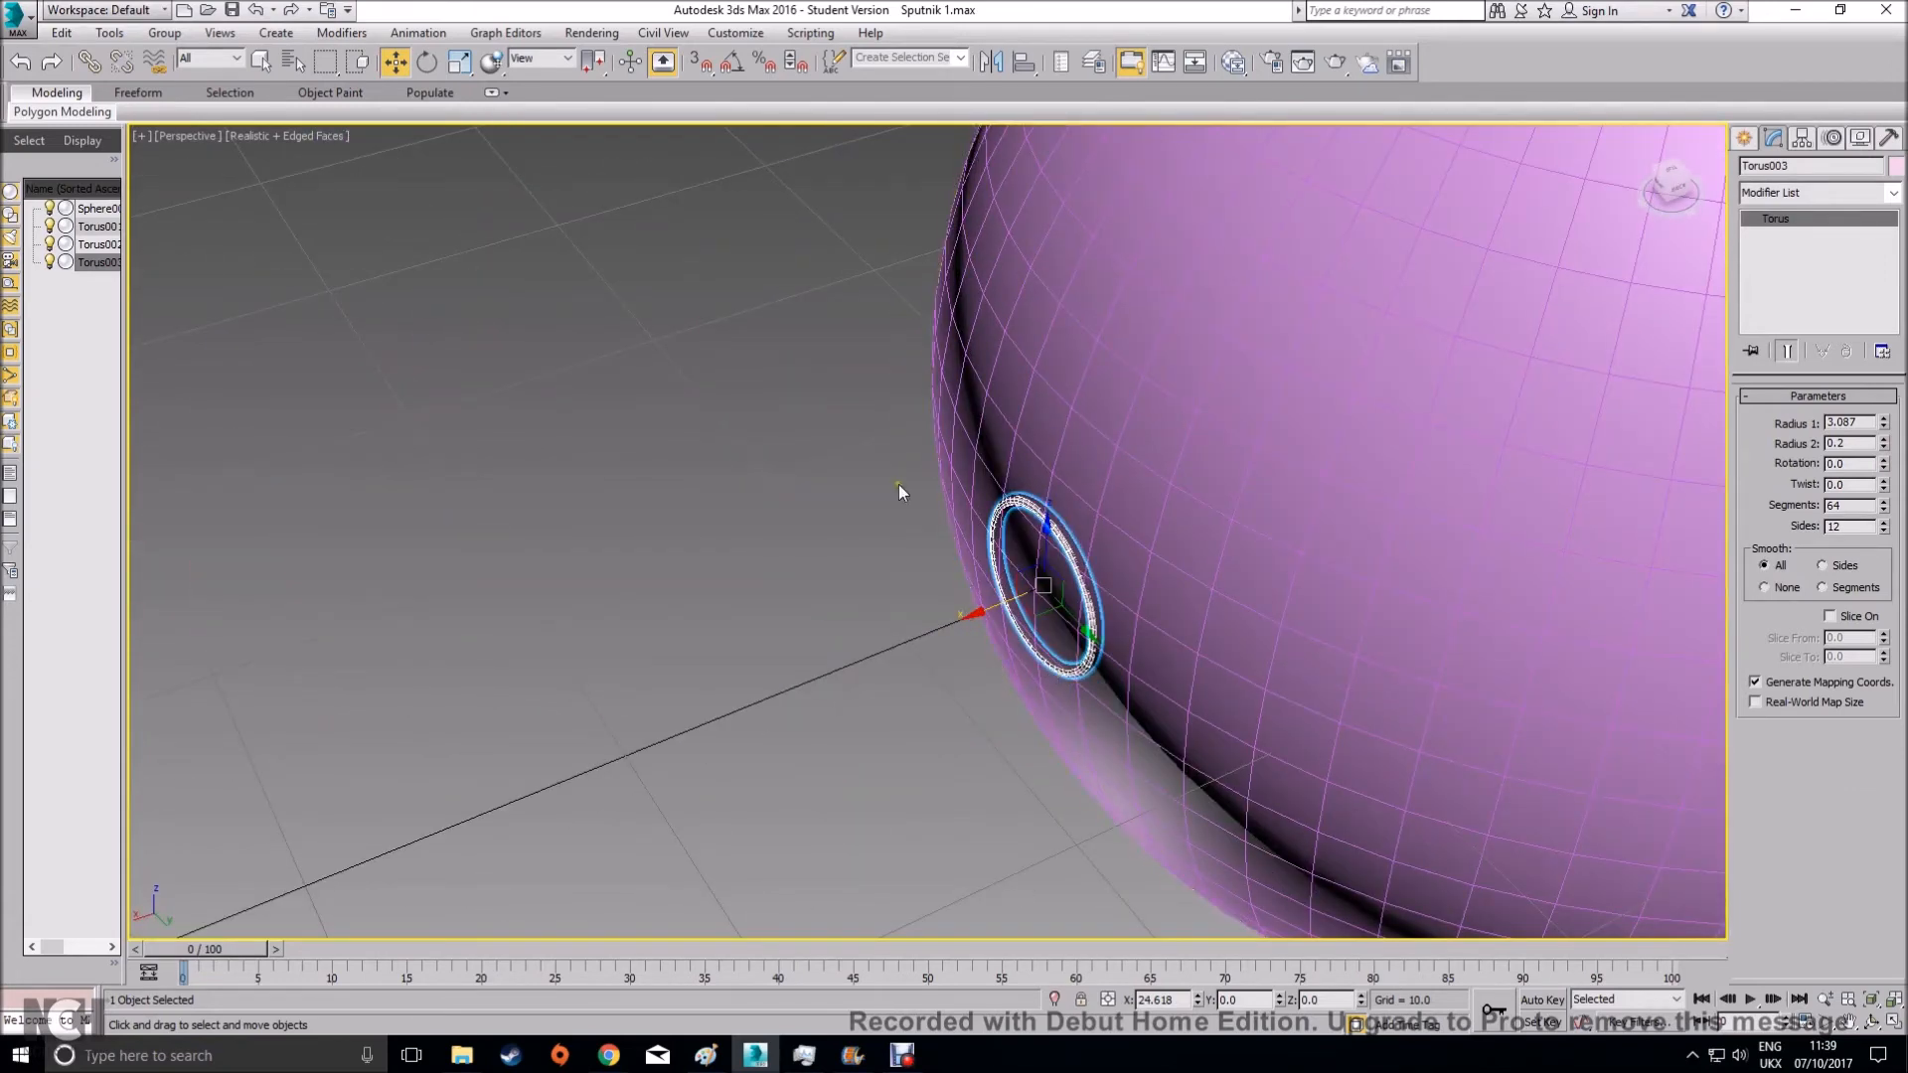
Scale the small Torus003 ring along its axis into a wide band and move it out along X to about 28.4
{"action": "left_click", "coordinate": [459, 62]}
{"action": "scroll", "coordinate": [856, 665], "scroll_direction": "up", "scroll_amount": 1}
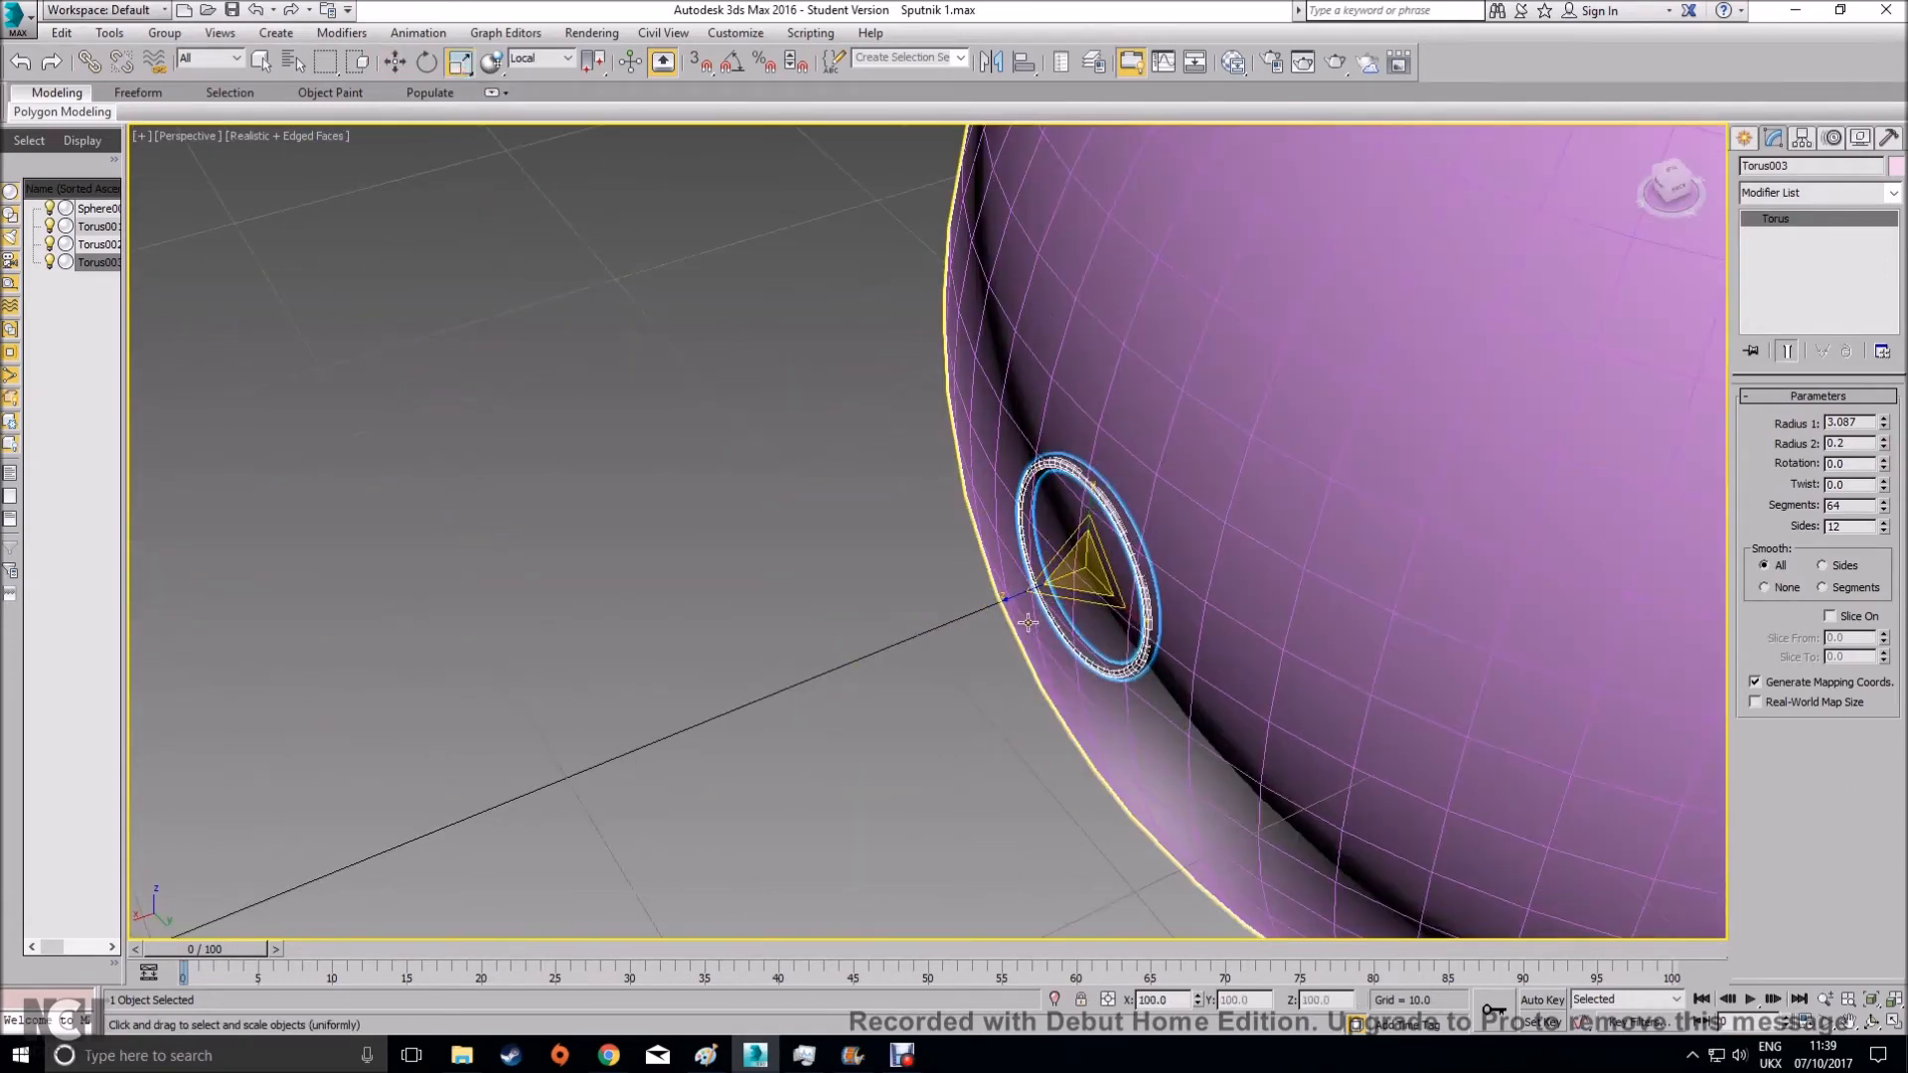
{"action": "left_click_drag", "start_coordinate": [1022, 602], "coordinate": [702, 676]}
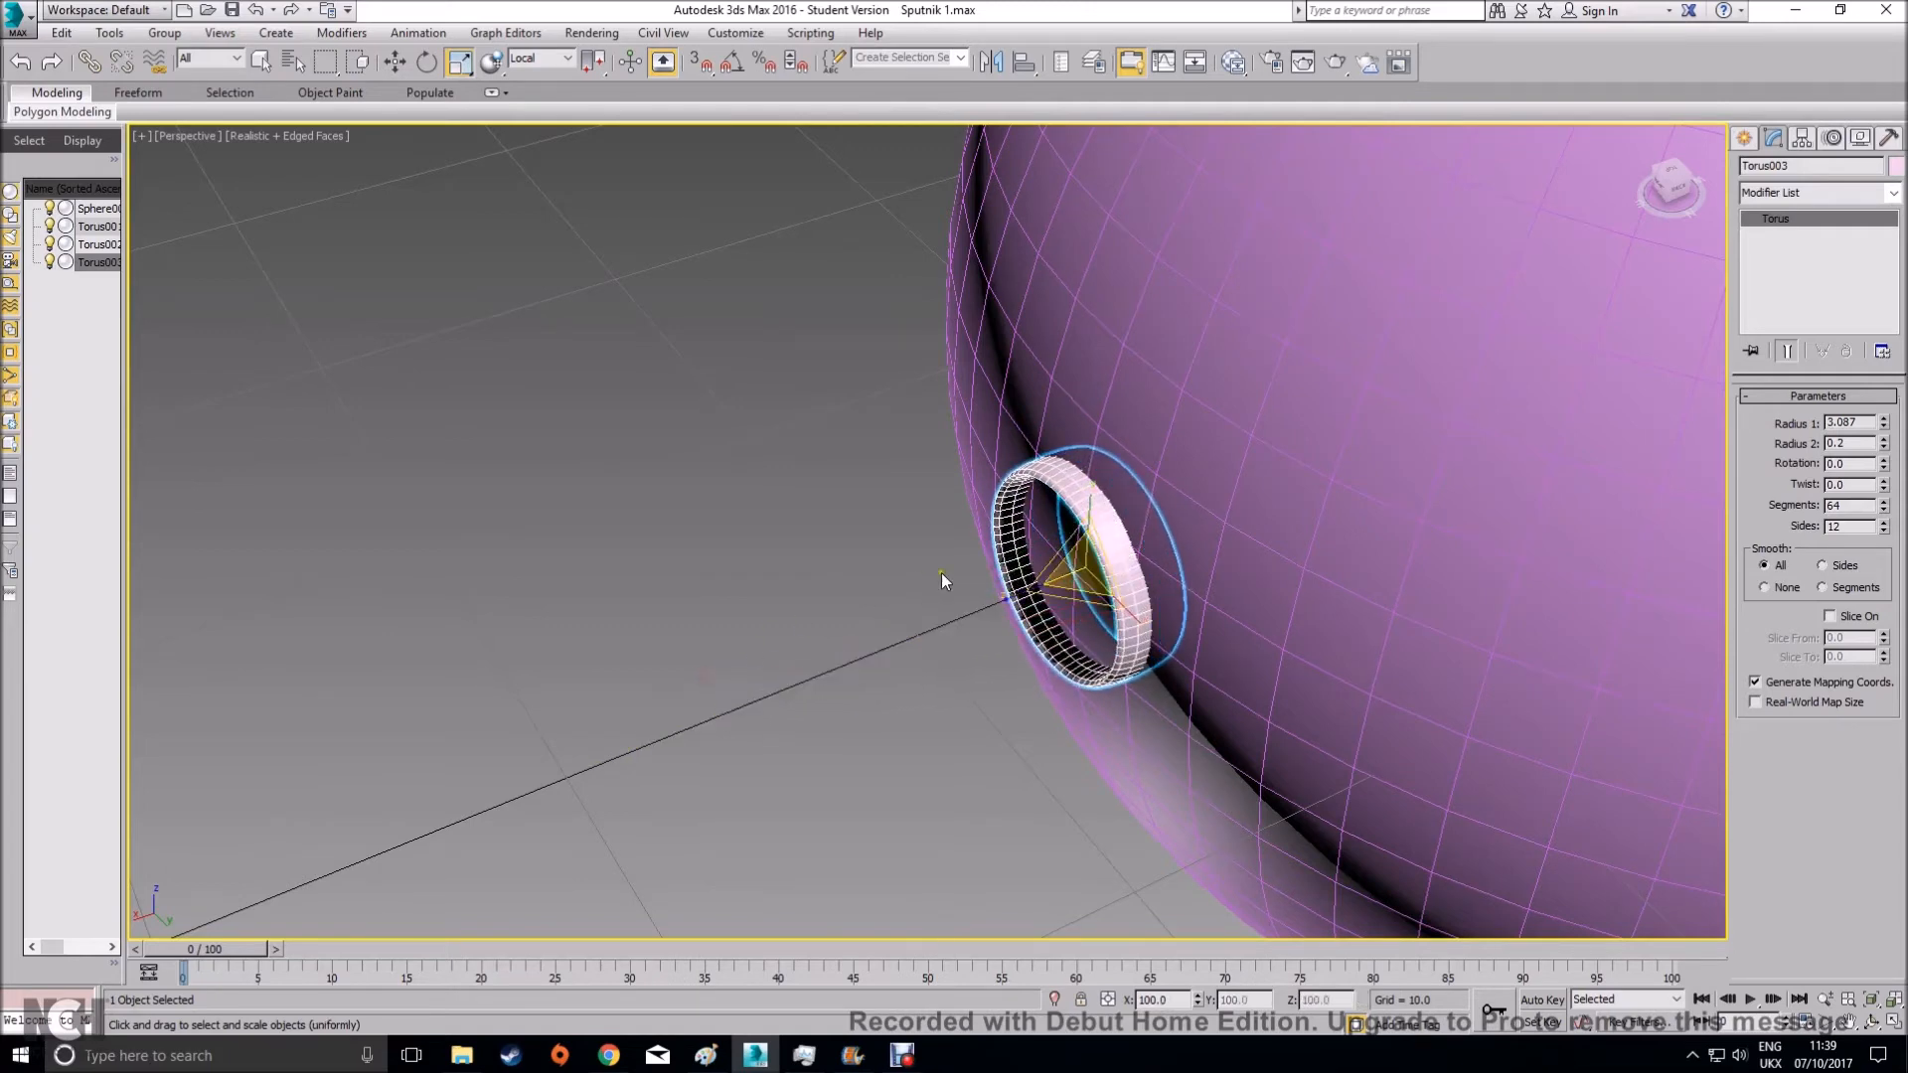
{"action": "key", "text": "ctrl+z"}
{"action": "key", "text": "w"}
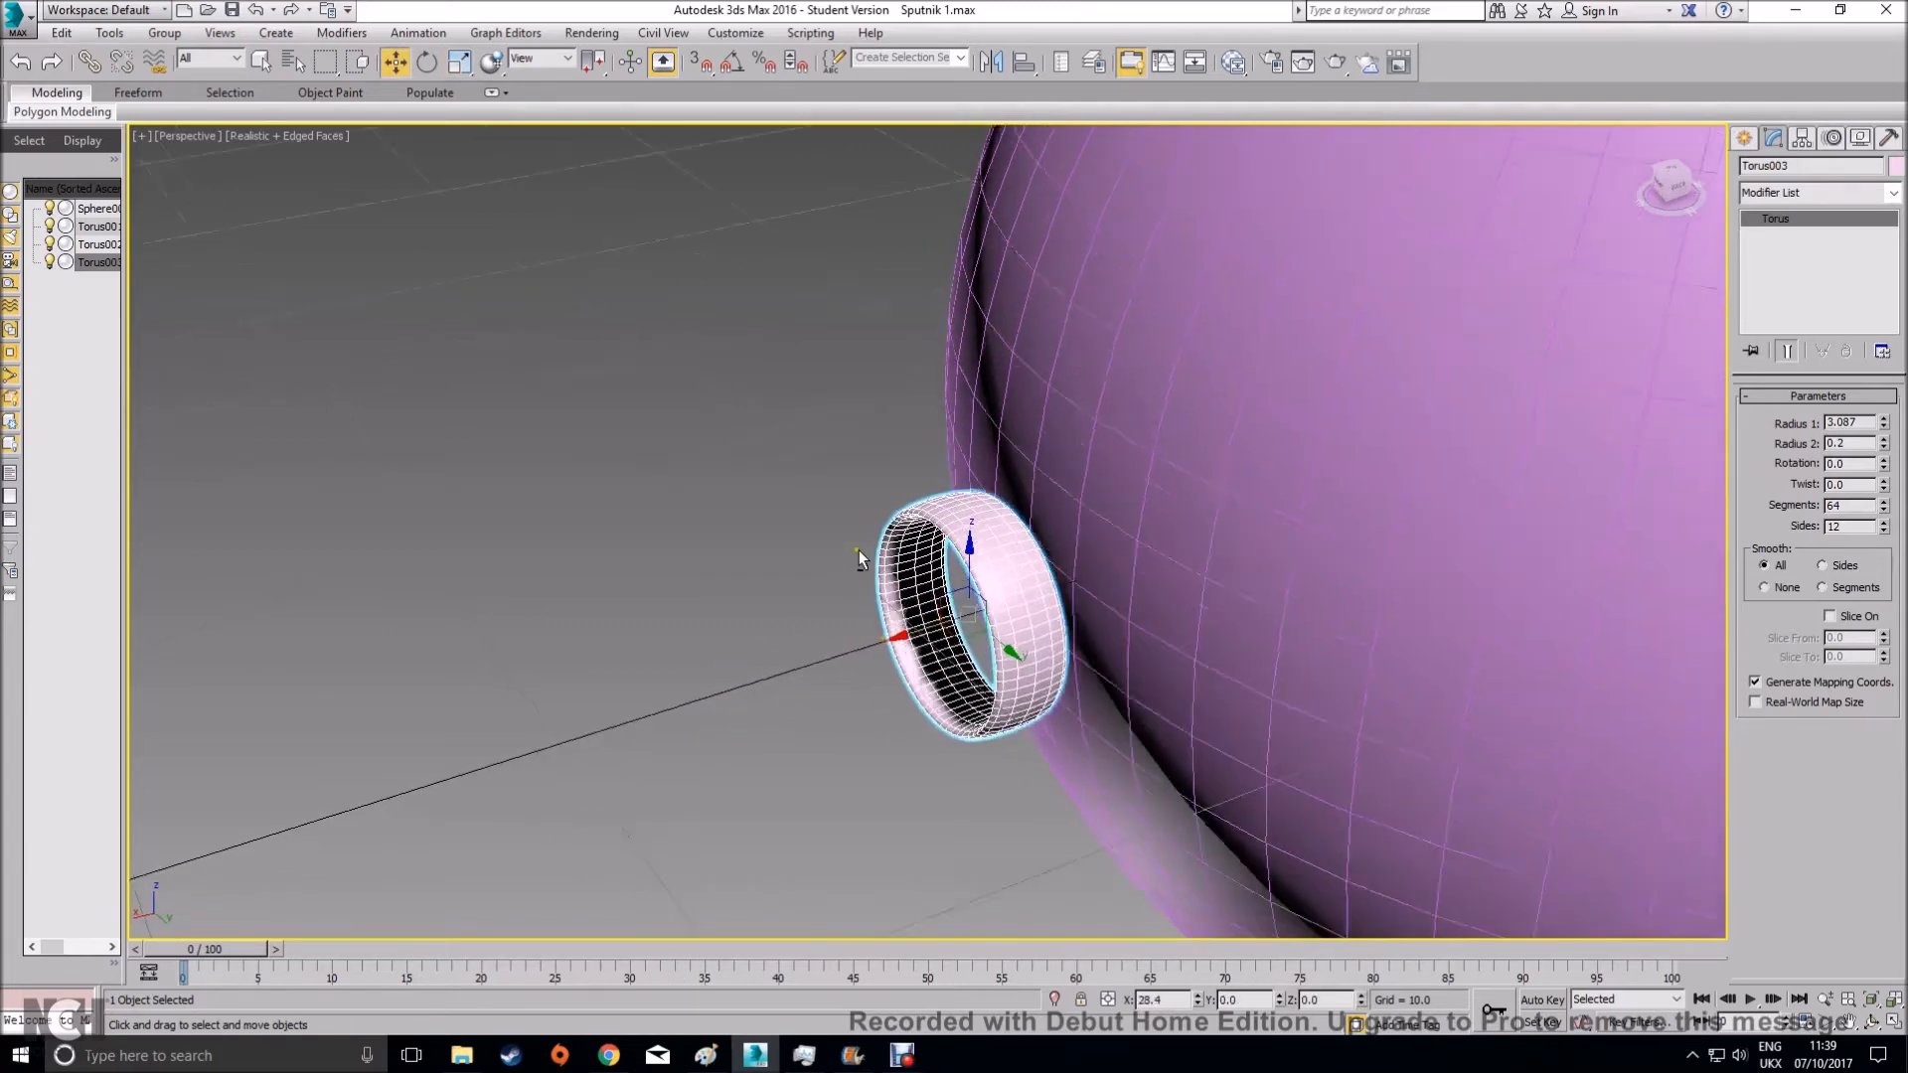
{"action": "middle_click_drag", "start_coordinate": [857, 558], "coordinate": [859, 520], "text": "alt"}
{"action": "scroll", "coordinate": [859, 521], "scroll_direction": "up", "scroll_amount": 1}
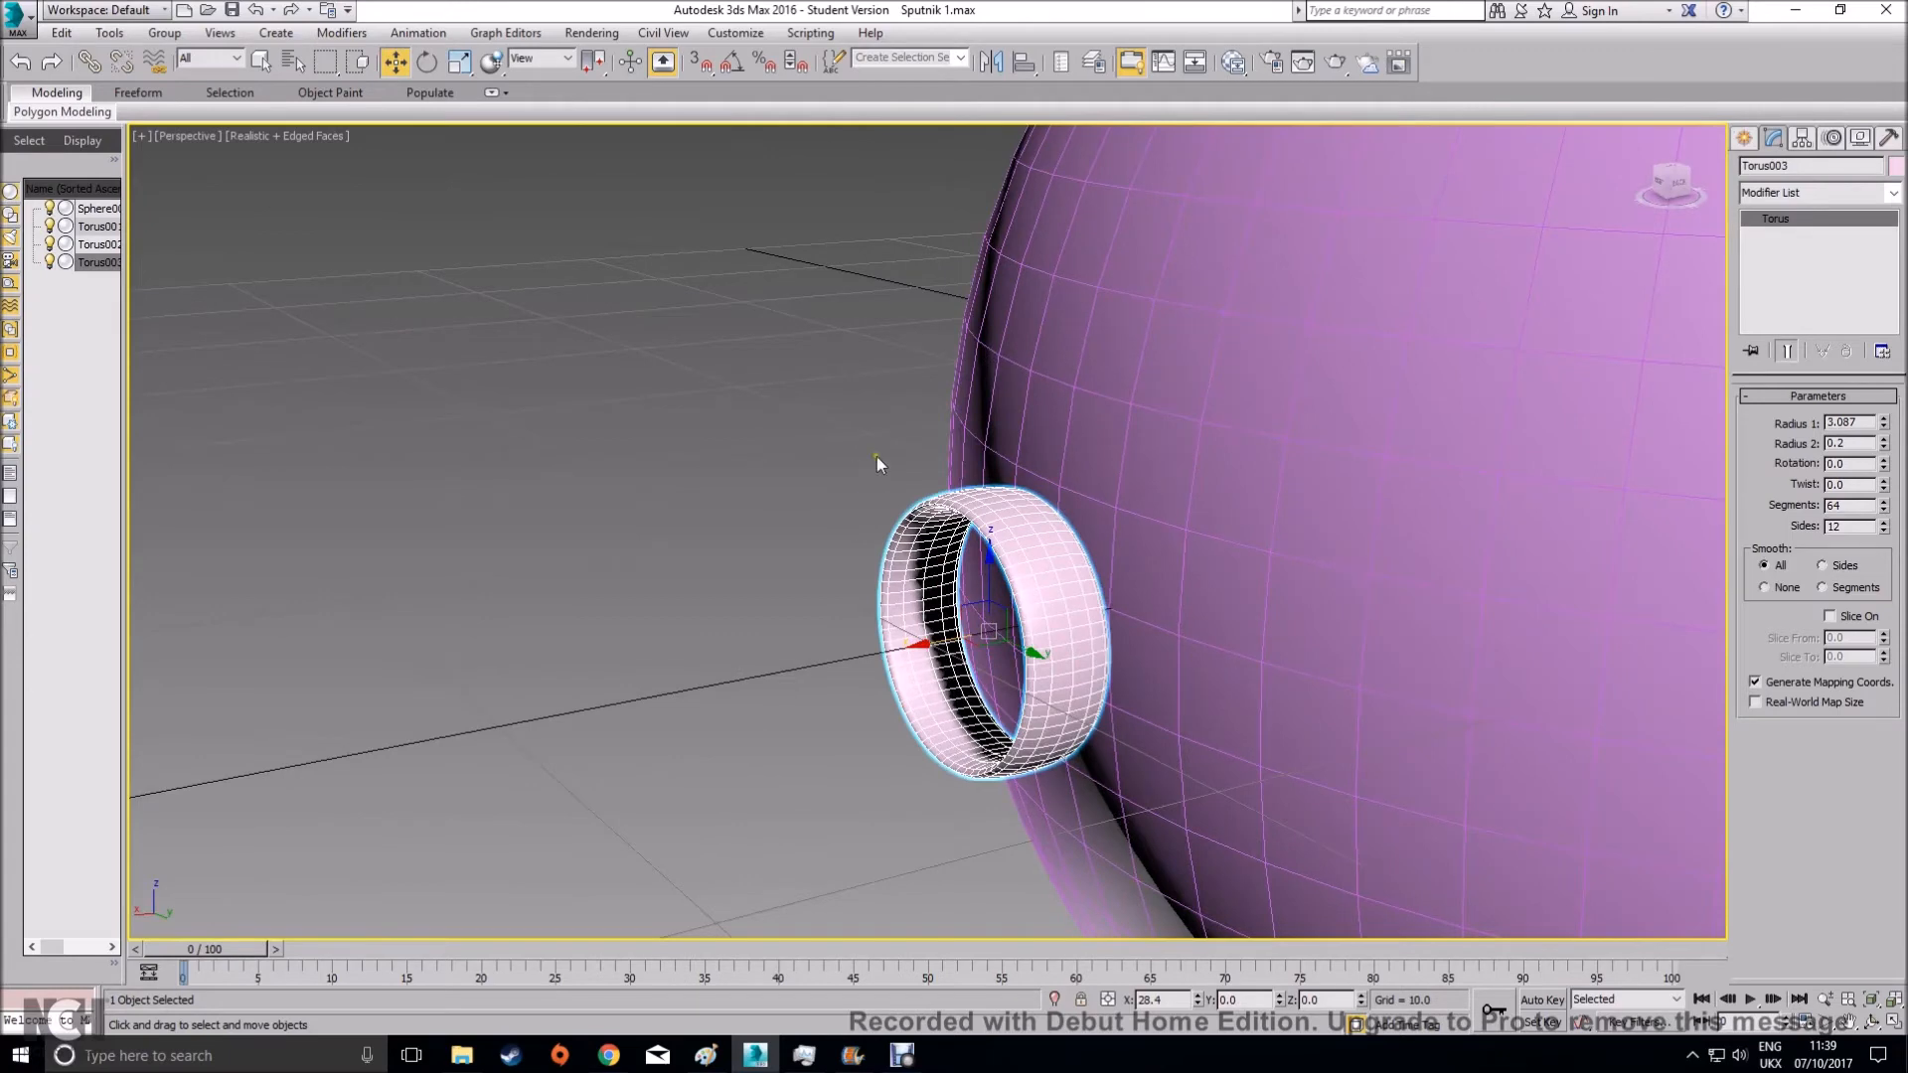
Stretch the Torus003 band further into a tube and push it into the sphere along X to about 23.59
{"action": "left_click", "coordinate": [460, 61]}
{"action": "left_click_drag", "start_coordinate": [924, 652], "coordinate": [854, 701]}
{"action": "key", "text": "w"}
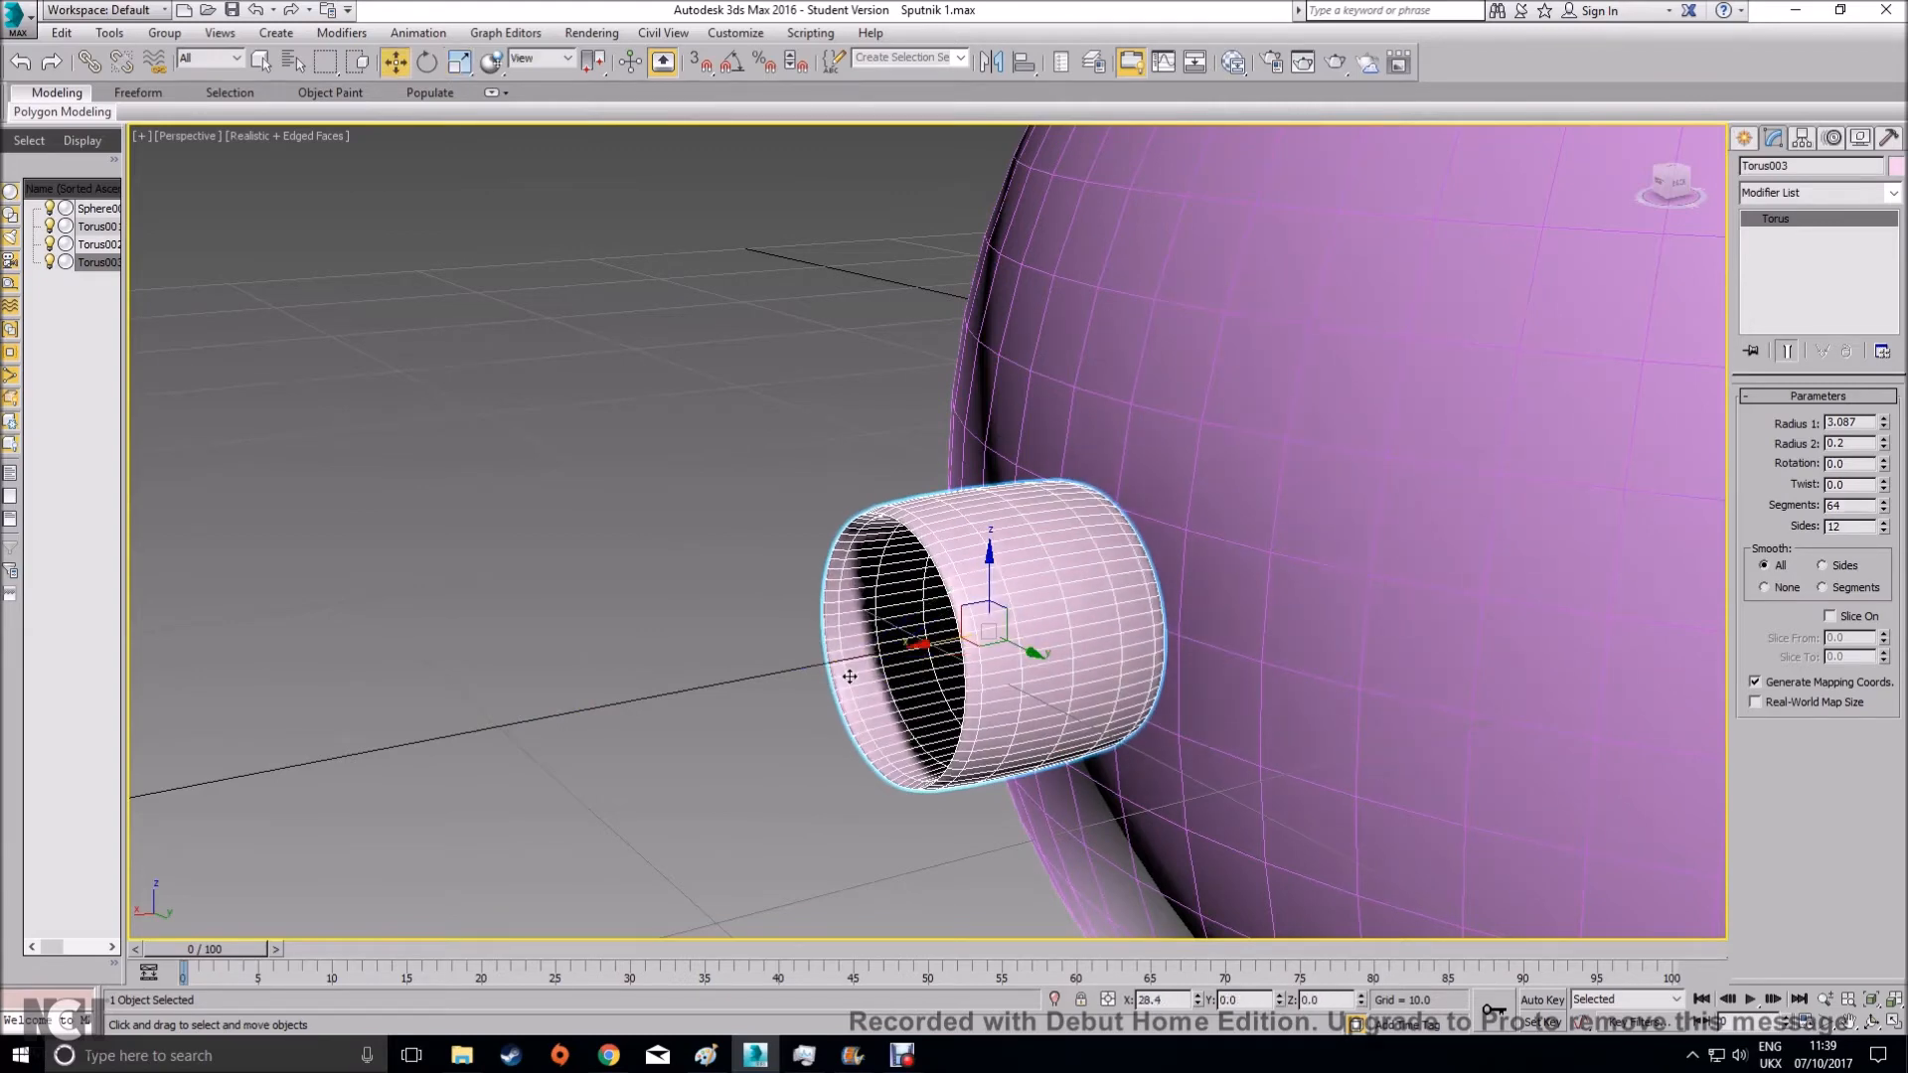
{"action": "middle_click_drag", "start_coordinate": [880, 695], "coordinate": [927, 676], "text": "alt"}
{"action": "left_click_drag", "start_coordinate": [924, 653], "coordinate": [1119, 616]}
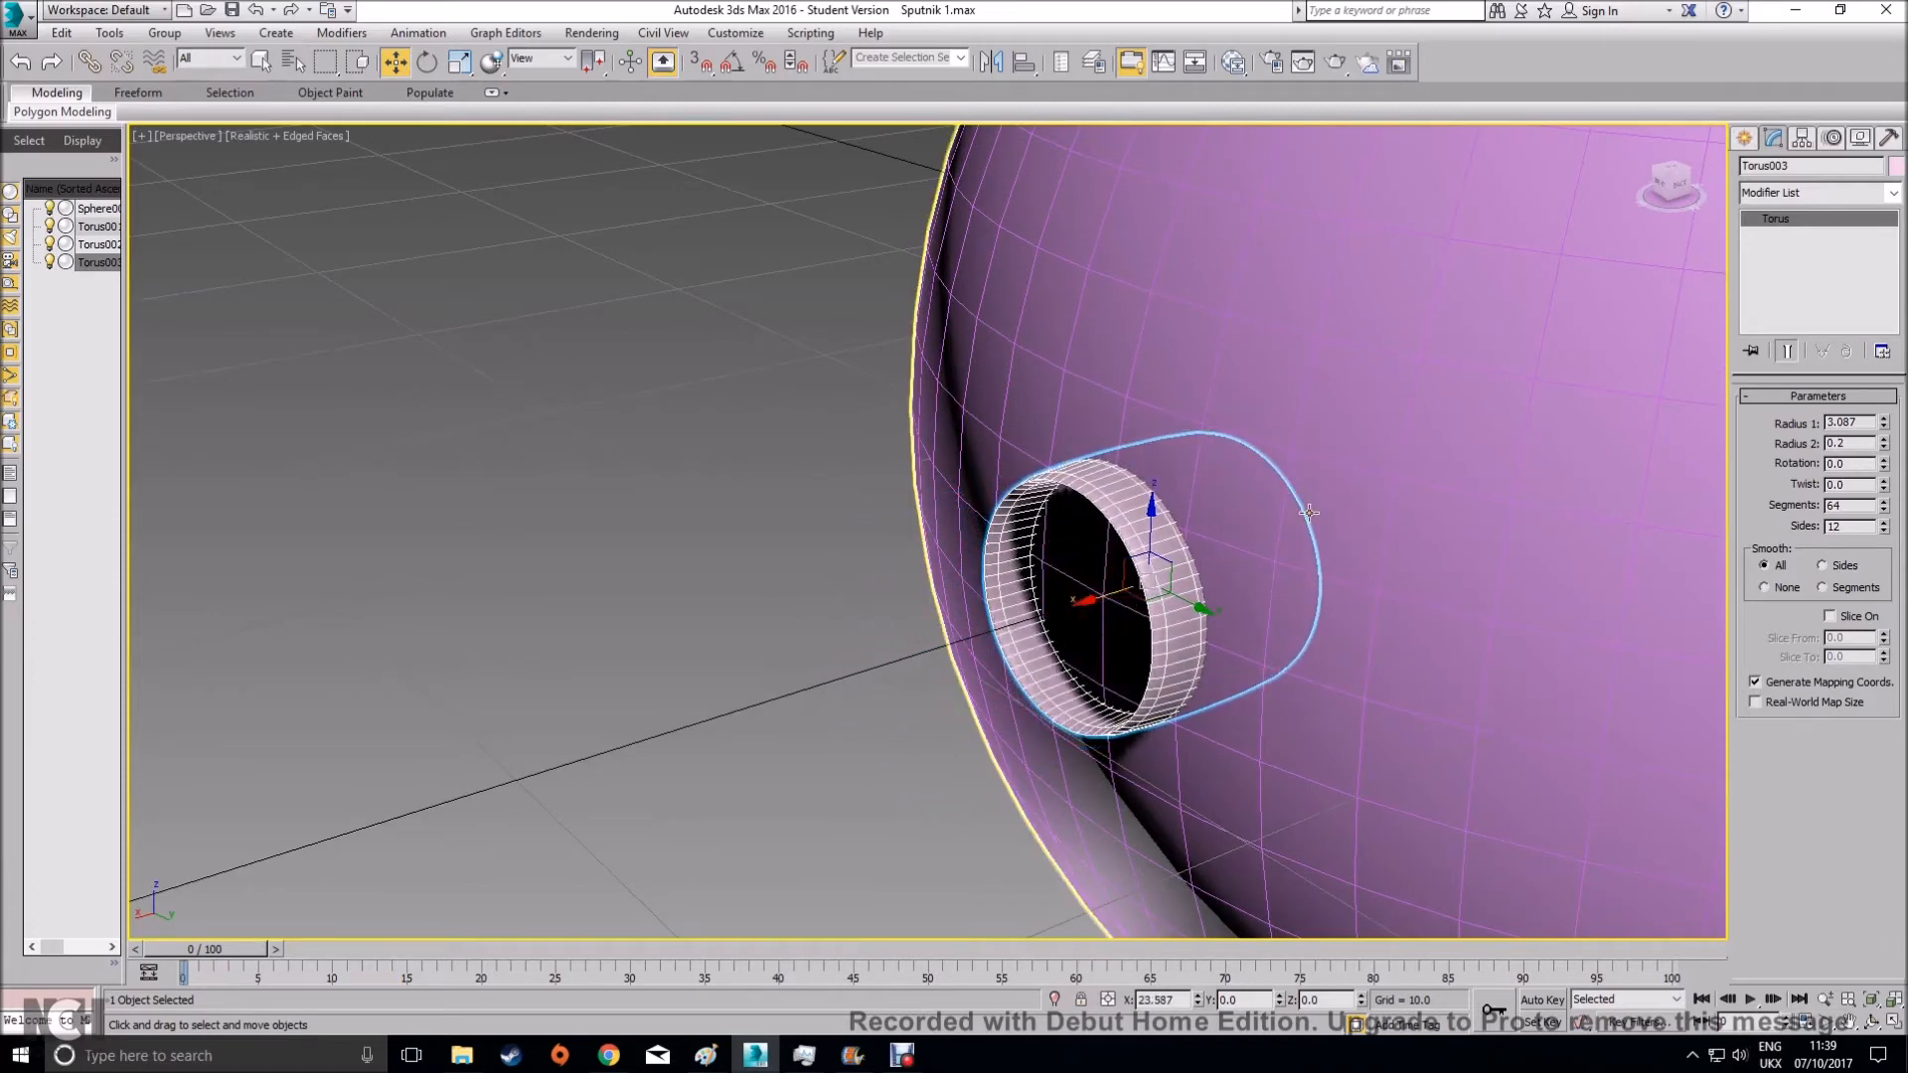
{"action": "left_click", "coordinate": [785, 735]}
{"action": "middle_click_drag", "start_coordinate": [849, 715], "coordinate": [1769, 585], "text": "alt"}
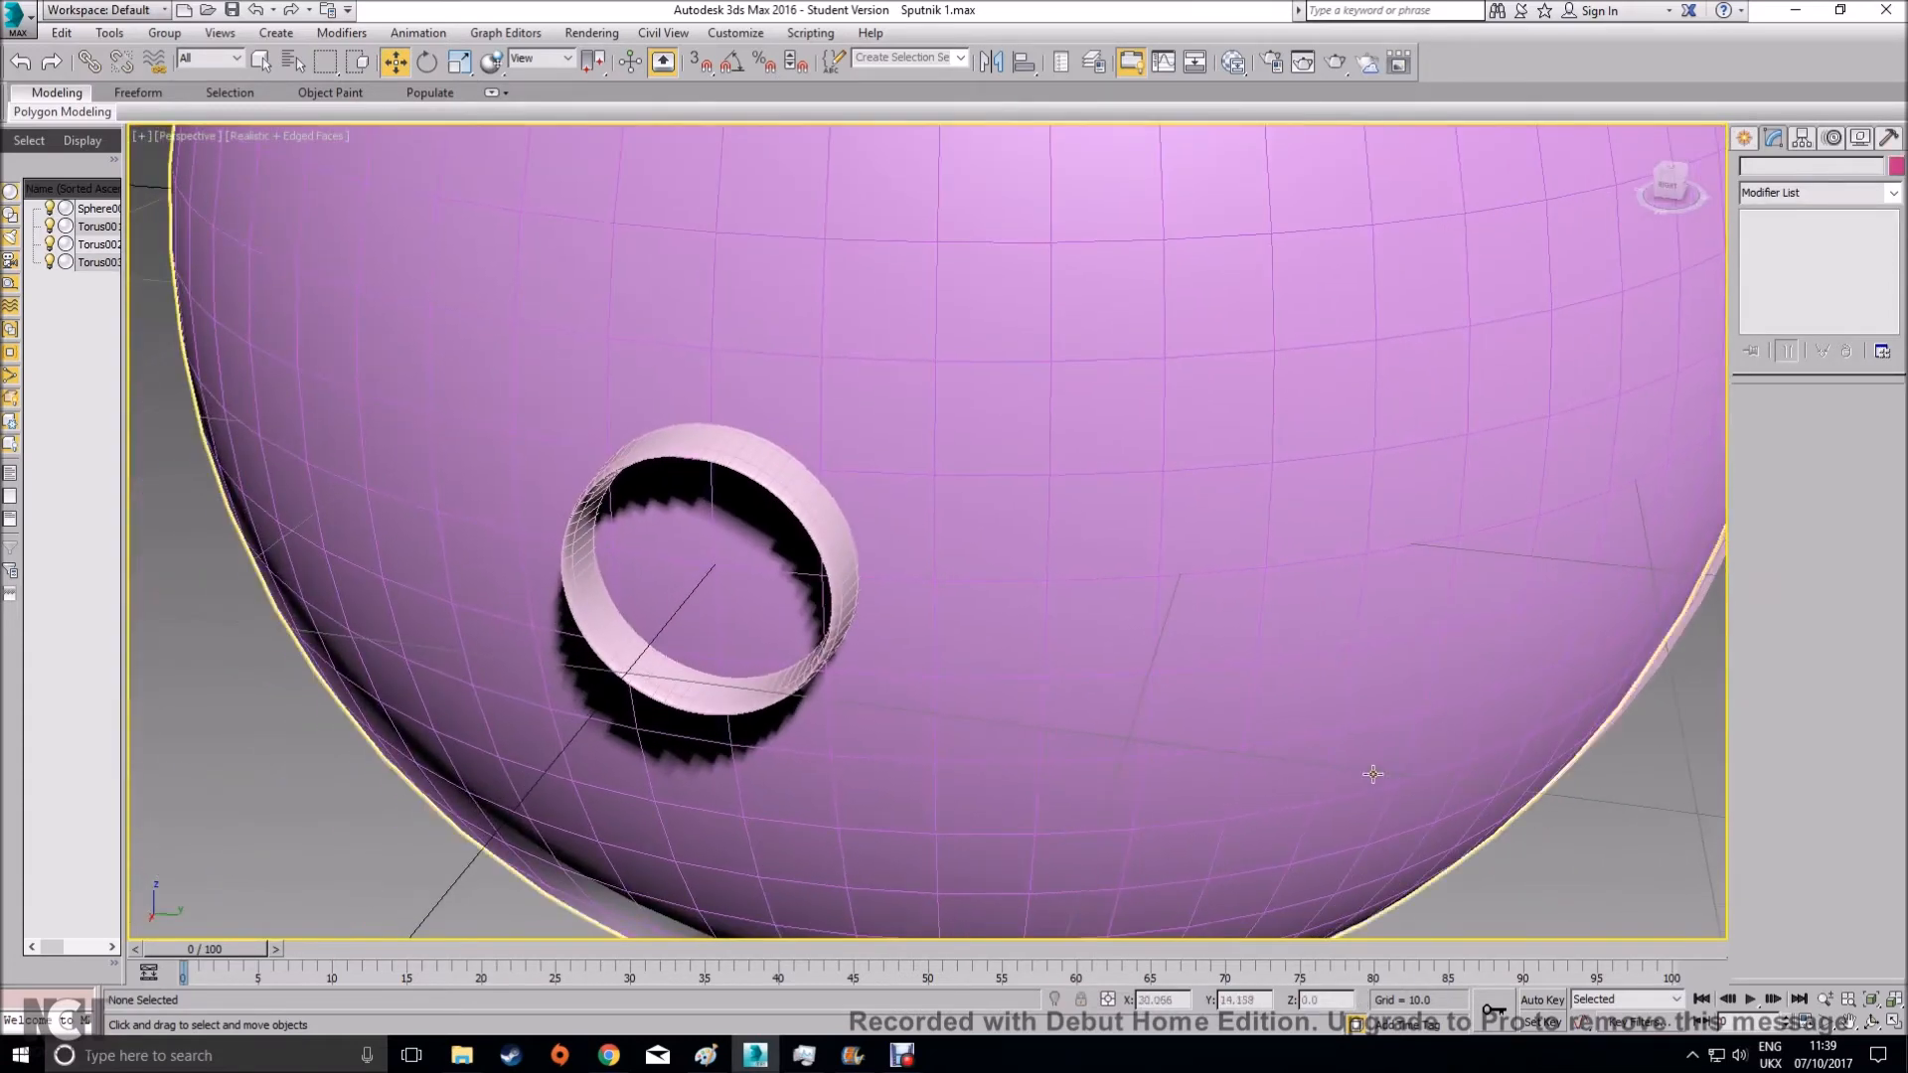
Nudge the Torus003 tube slightly deeper into the sphere, to about 23.35 along X
{"action": "left_click", "coordinate": [788, 547]}
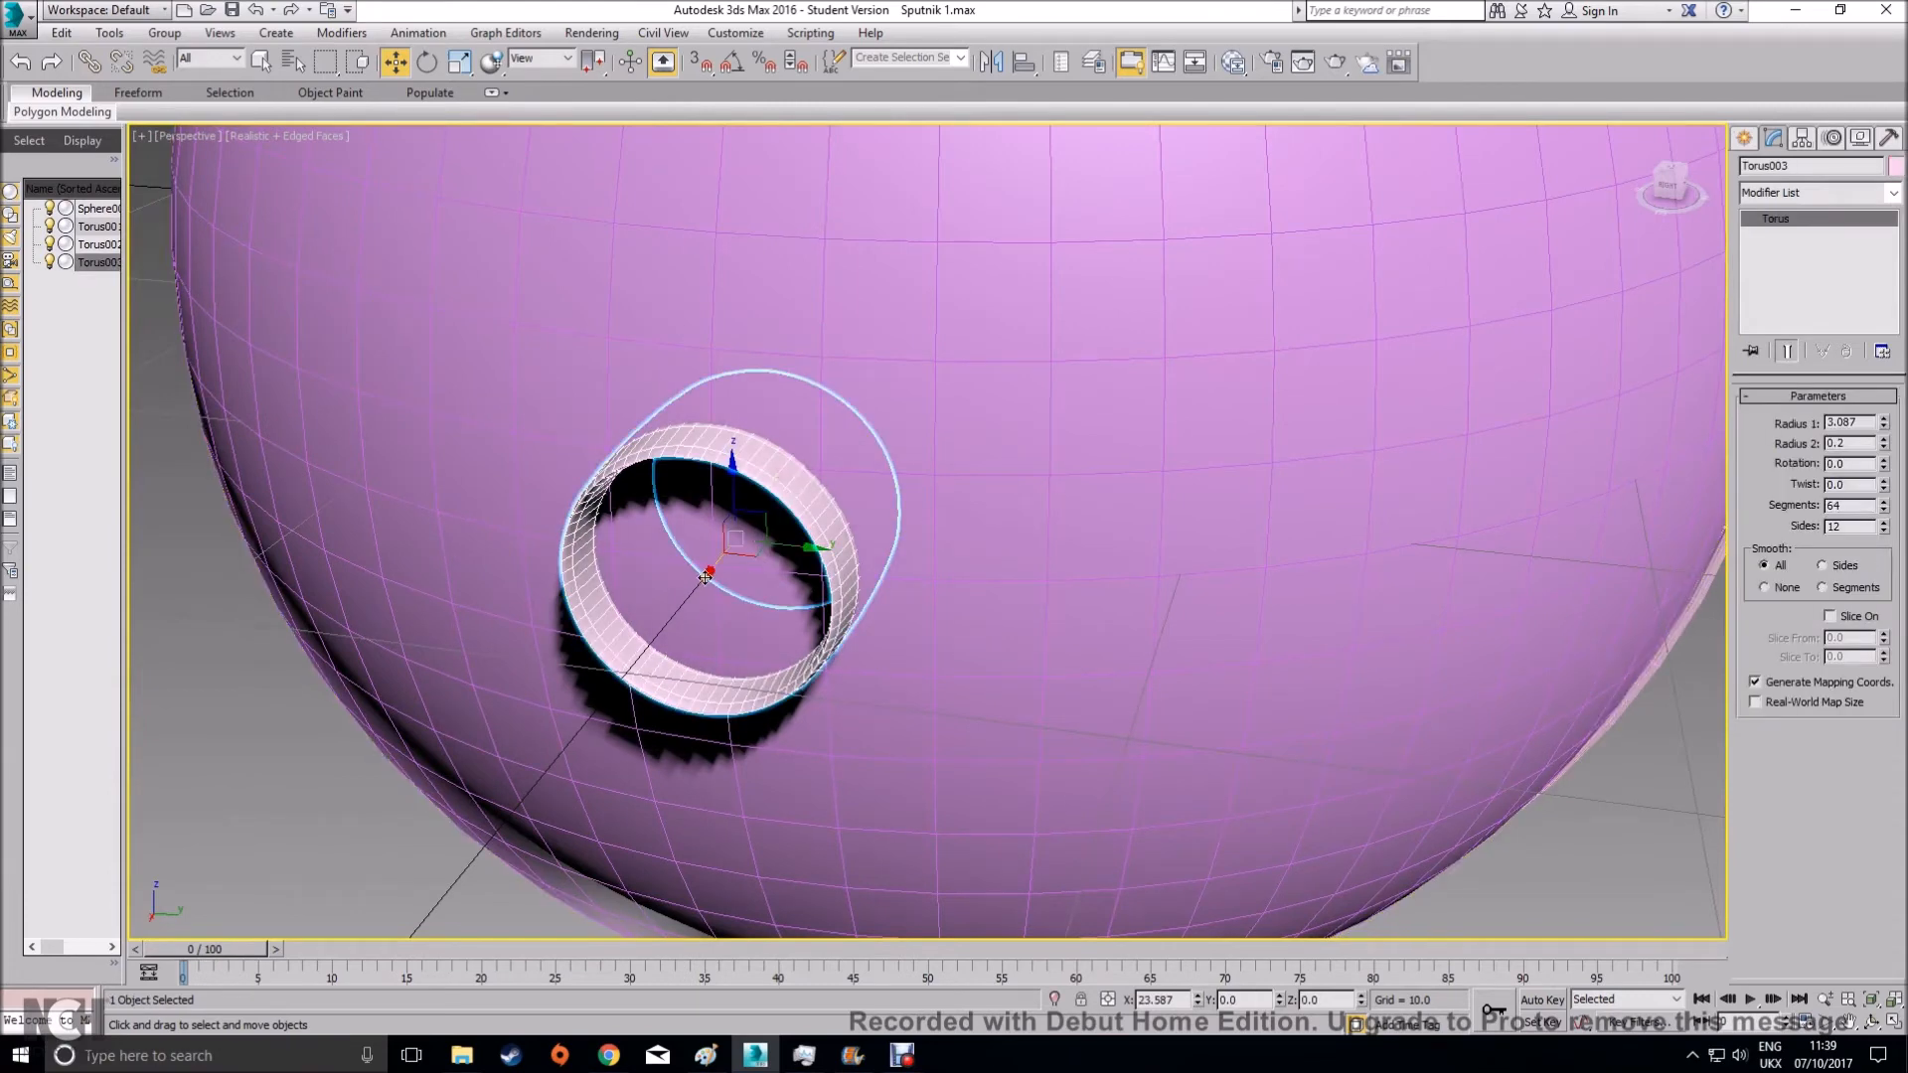
{"action": "left_click_drag", "start_coordinate": [788, 546], "coordinate": [792, 541]}
{"action": "left_click", "coordinate": [1536, 872]}
{"action": "scroll", "coordinate": [1536, 872], "scroll_direction": "down", "scroll_amount": 6}
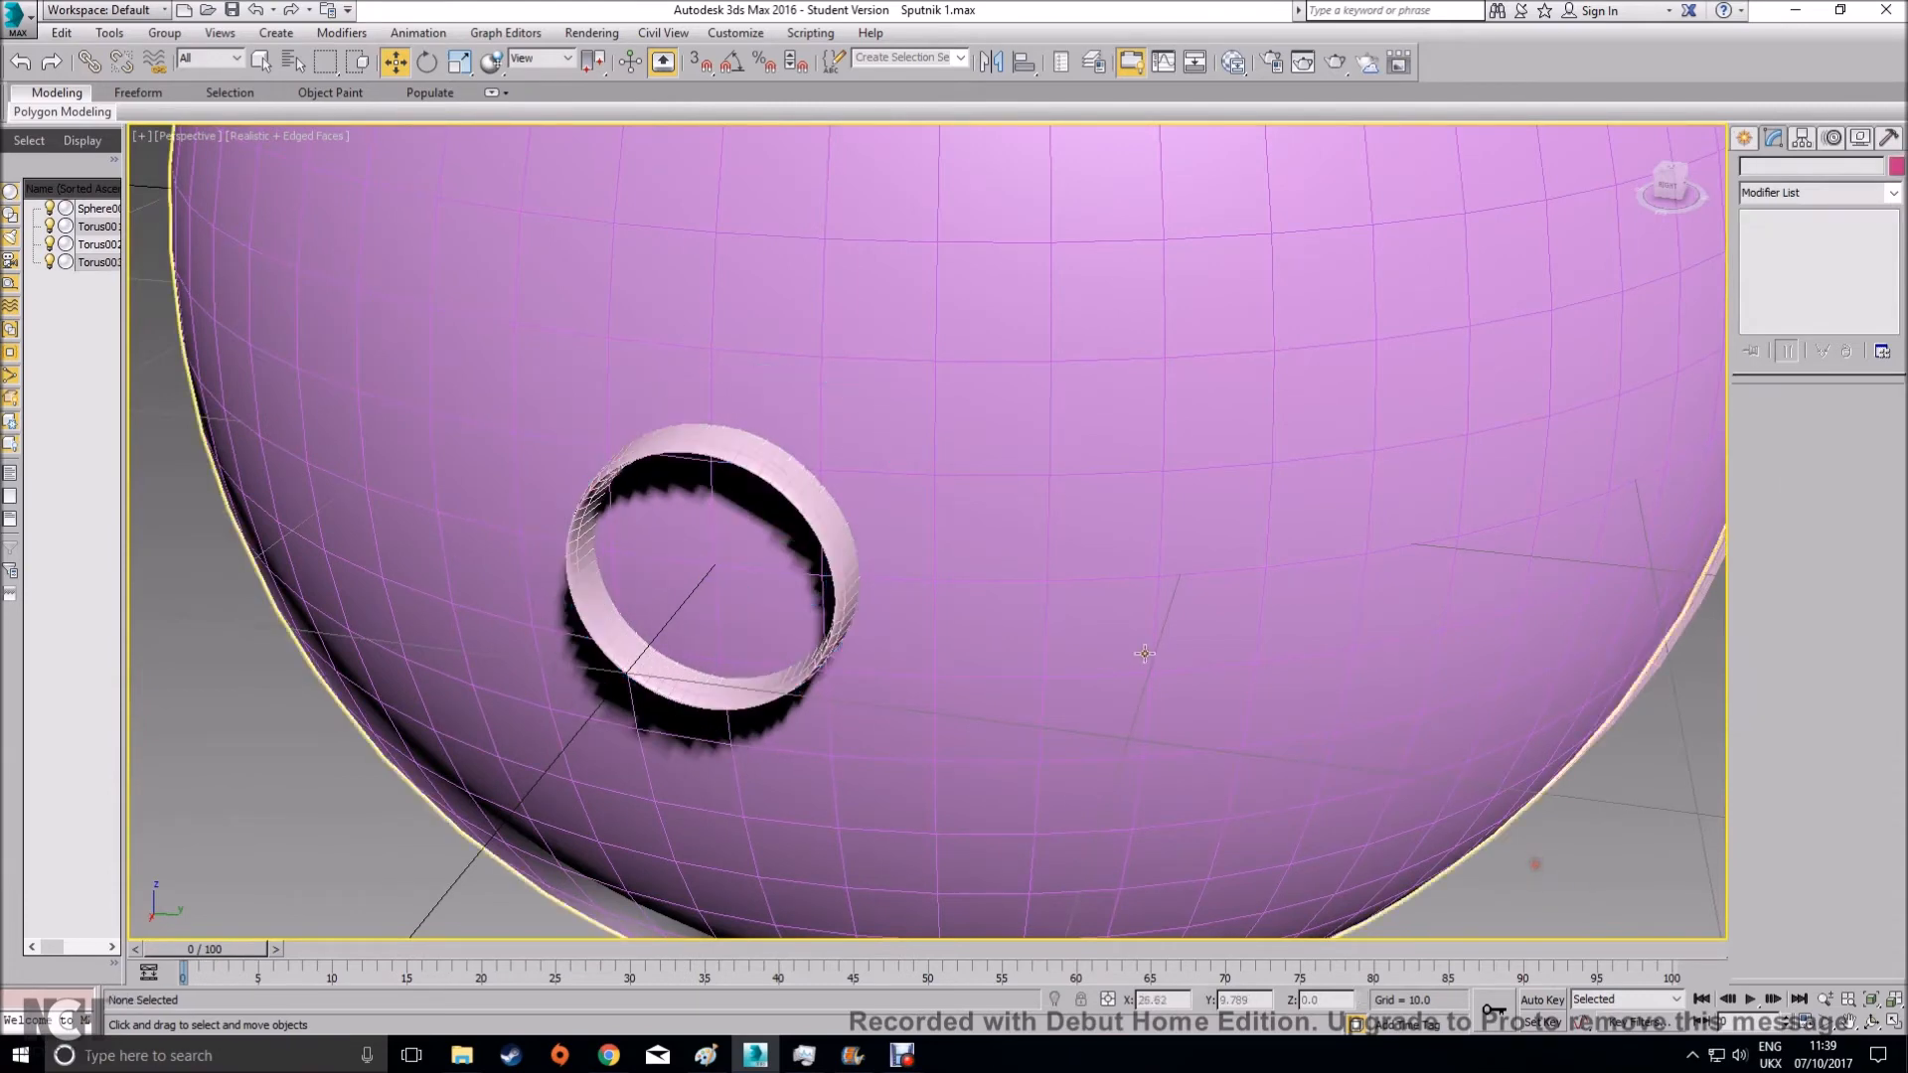
Check the Sputnik reference photo in Chrome and clone the tube as one copy, Torus004, shifted along Y to about 11.16
{"action": "left_click", "coordinate": [611, 1057]}
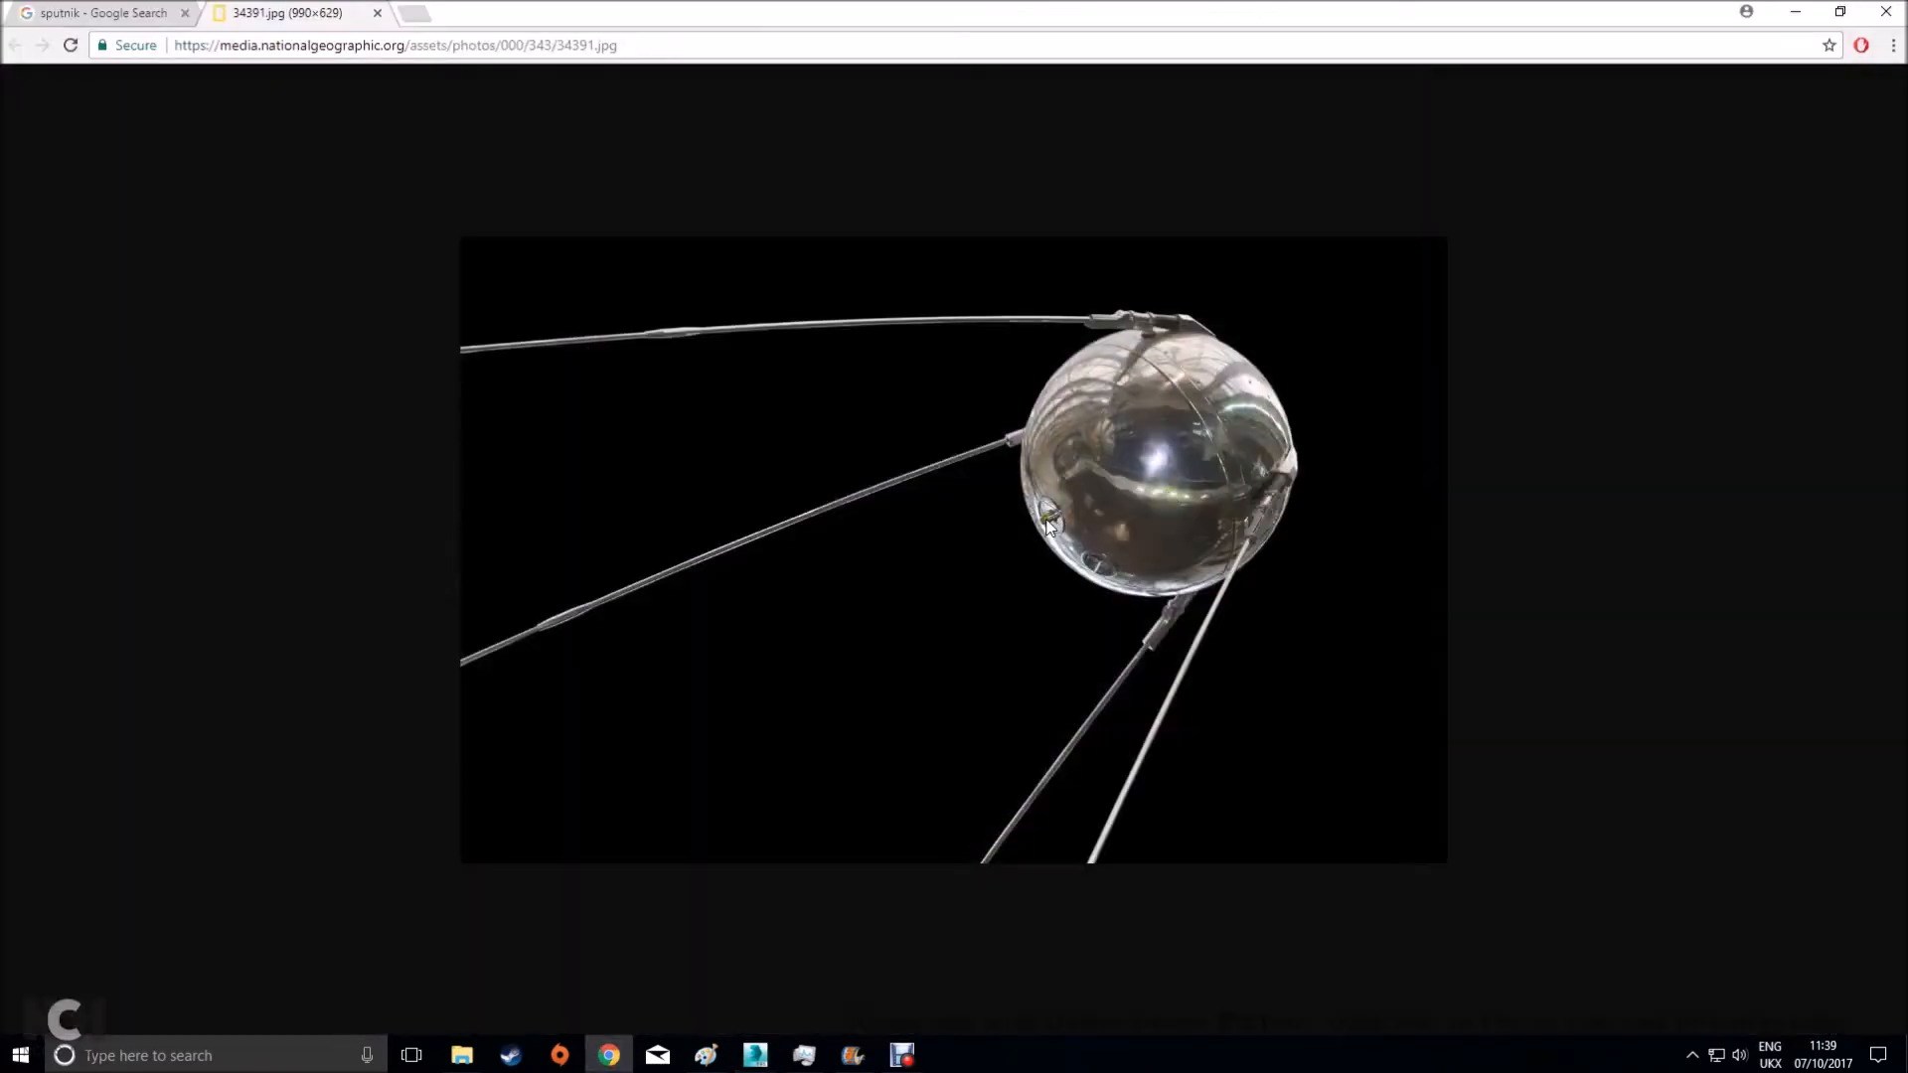
{"action": "left_click", "coordinate": [1794, 12]}
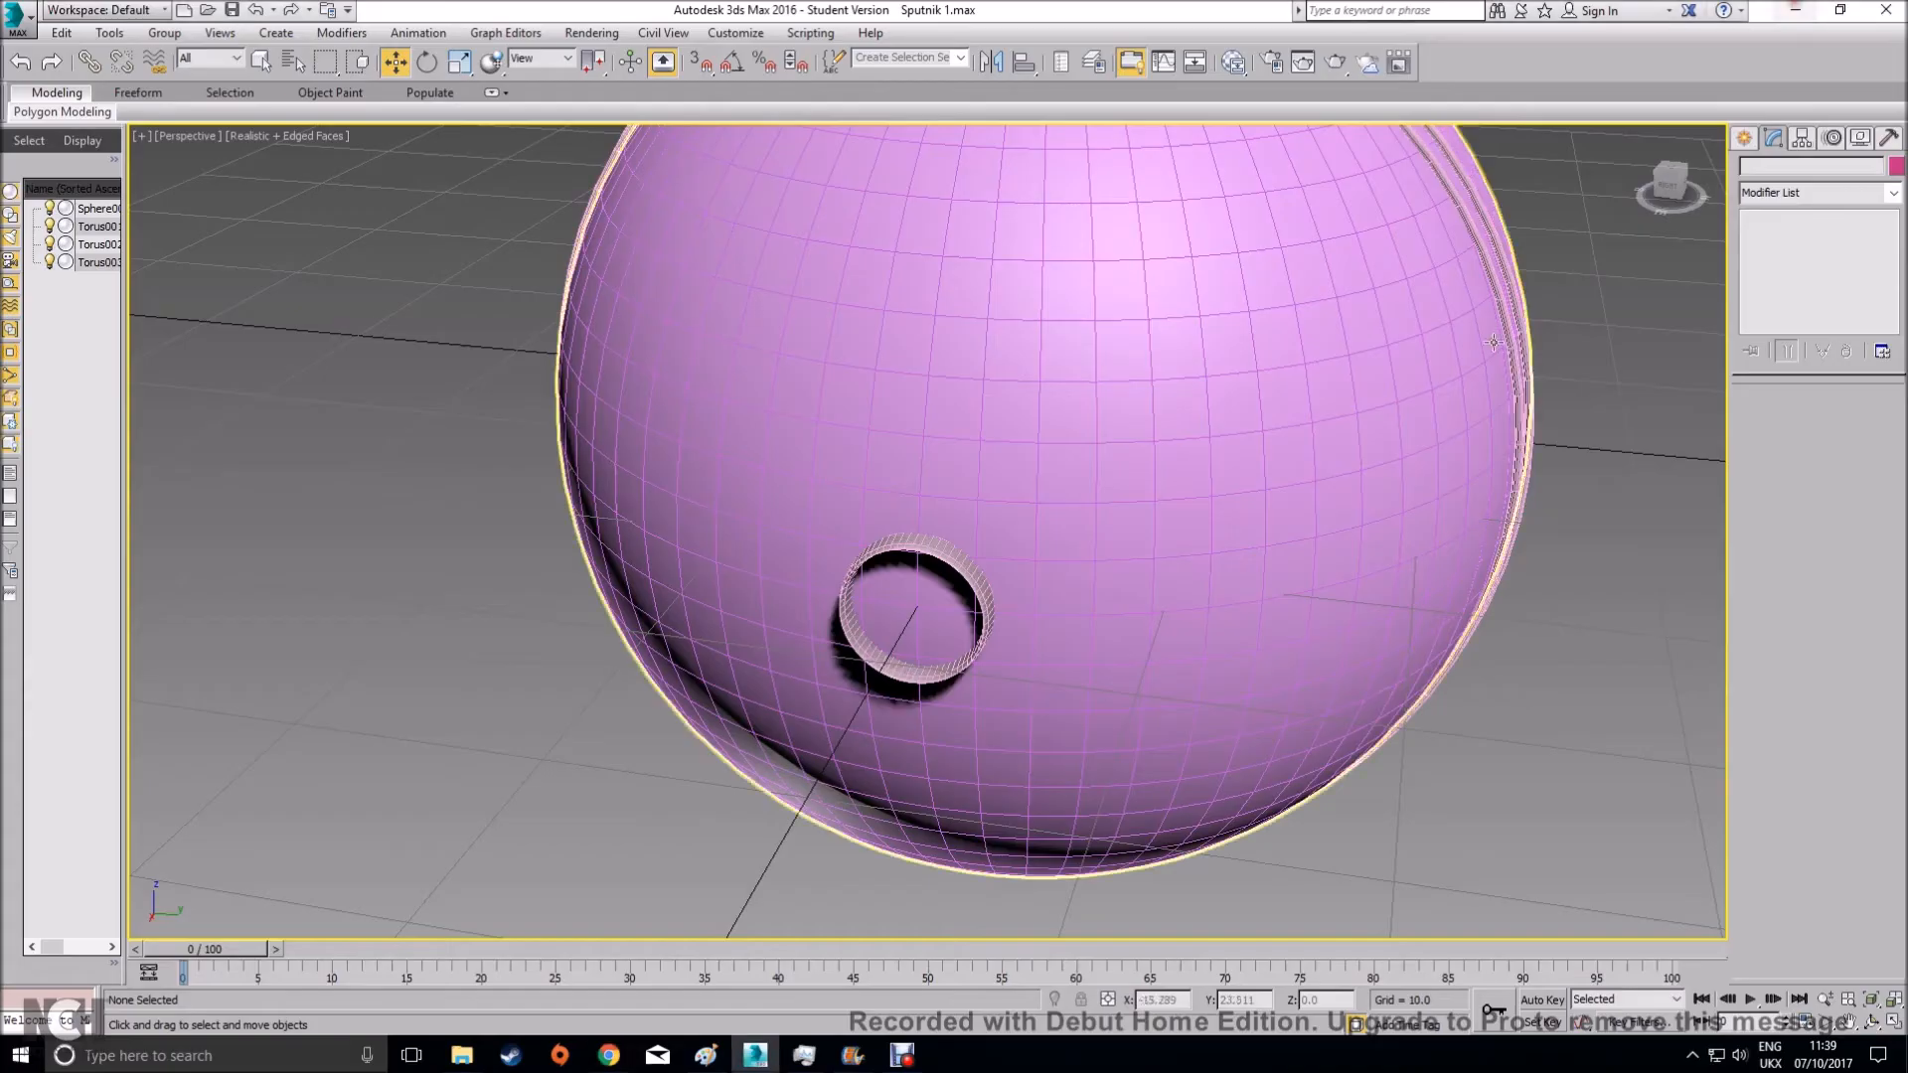
{"action": "middle_click_drag", "start_coordinate": [1085, 603], "coordinate": [986, 632]}
{"action": "left_click", "coordinate": [1182, 669]}
{"action": "left_click_drag", "start_coordinate": [984, 628], "coordinate": [1211, 697], "text": "shift"}
{"action": "left_click", "coordinate": [958, 612]}
{"action": "middle_click_drag", "start_coordinate": [1085, 679], "coordinate": [1050, 599]}
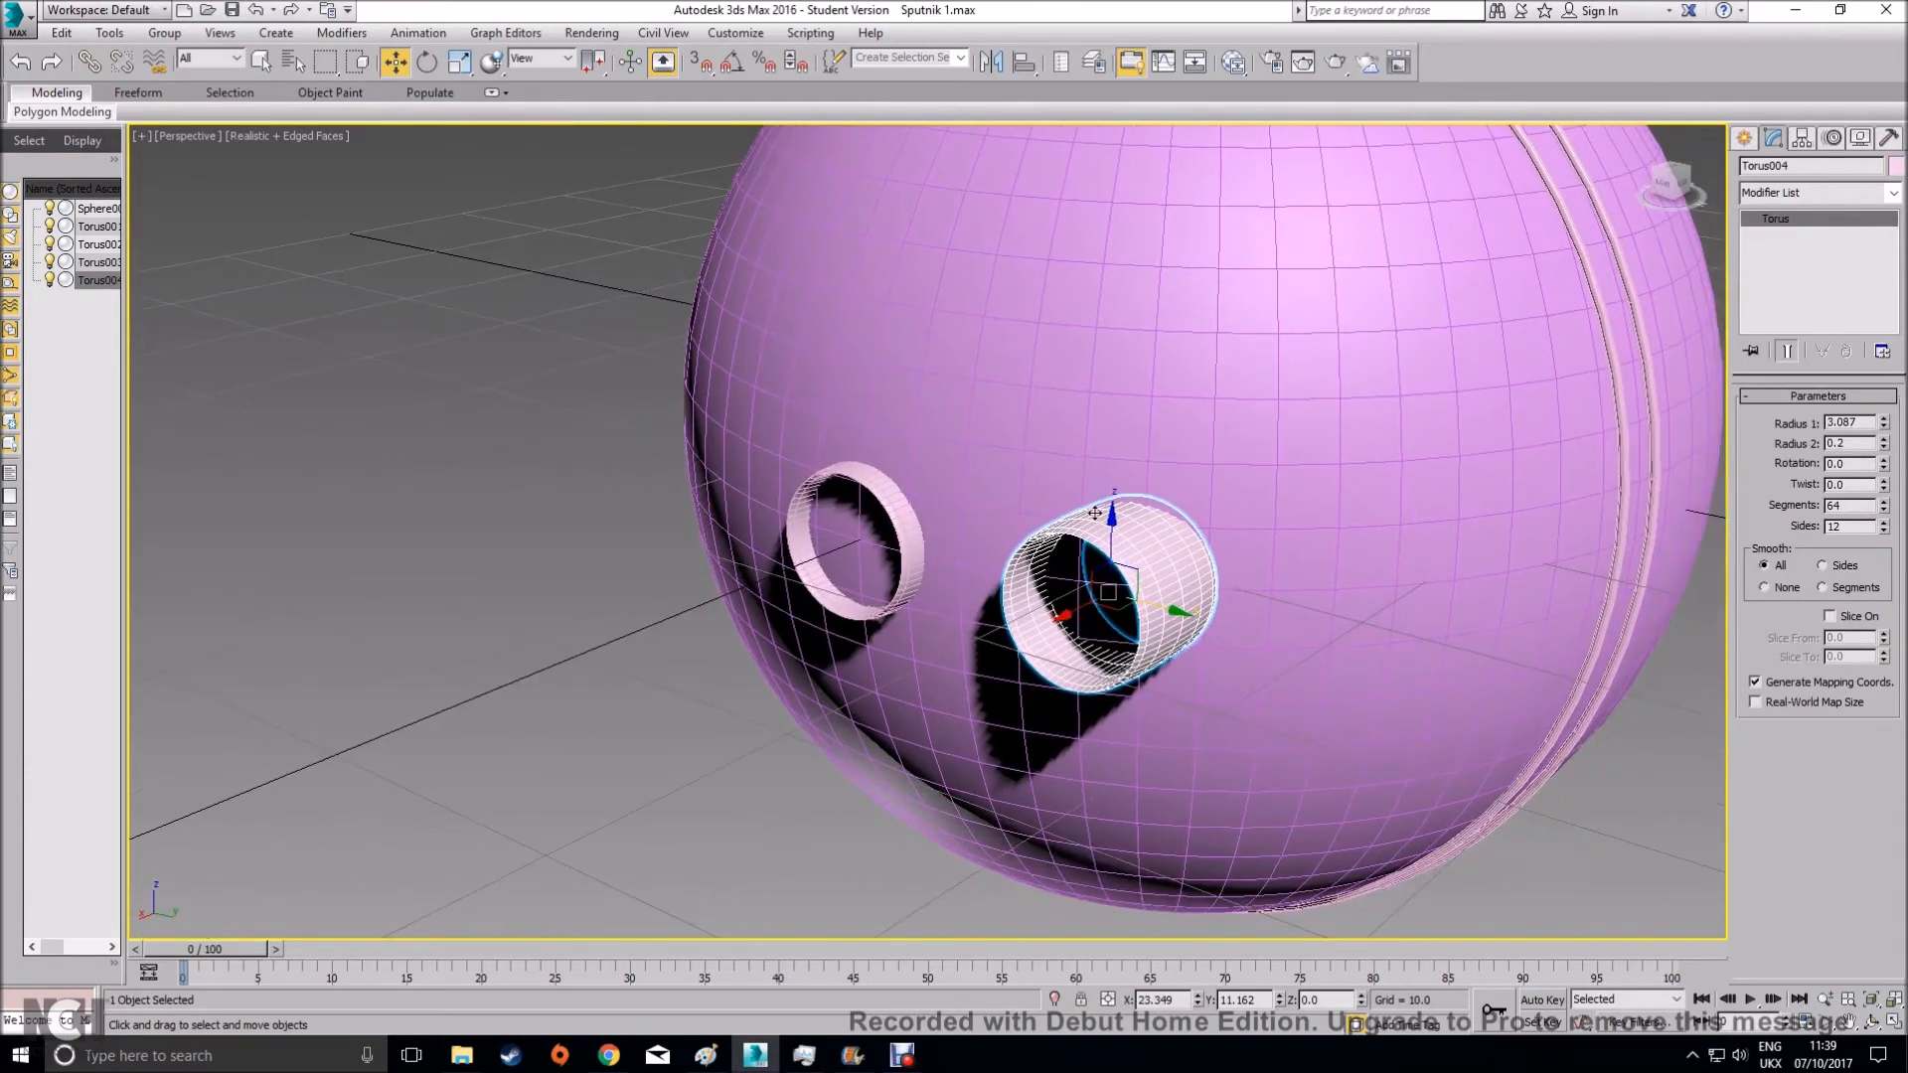
Lower Torus004 along Z to about -3.99 and compare its placement with the Sputnik reference photo in Chrome
{"action": "left_click_drag", "start_coordinate": [1110, 533], "coordinate": [1113, 624]}
{"action": "middle_click_drag", "start_coordinate": [1155, 712], "coordinate": [594, 900], "text": "alt"}
{"action": "left_click", "coordinate": [607, 1055]}
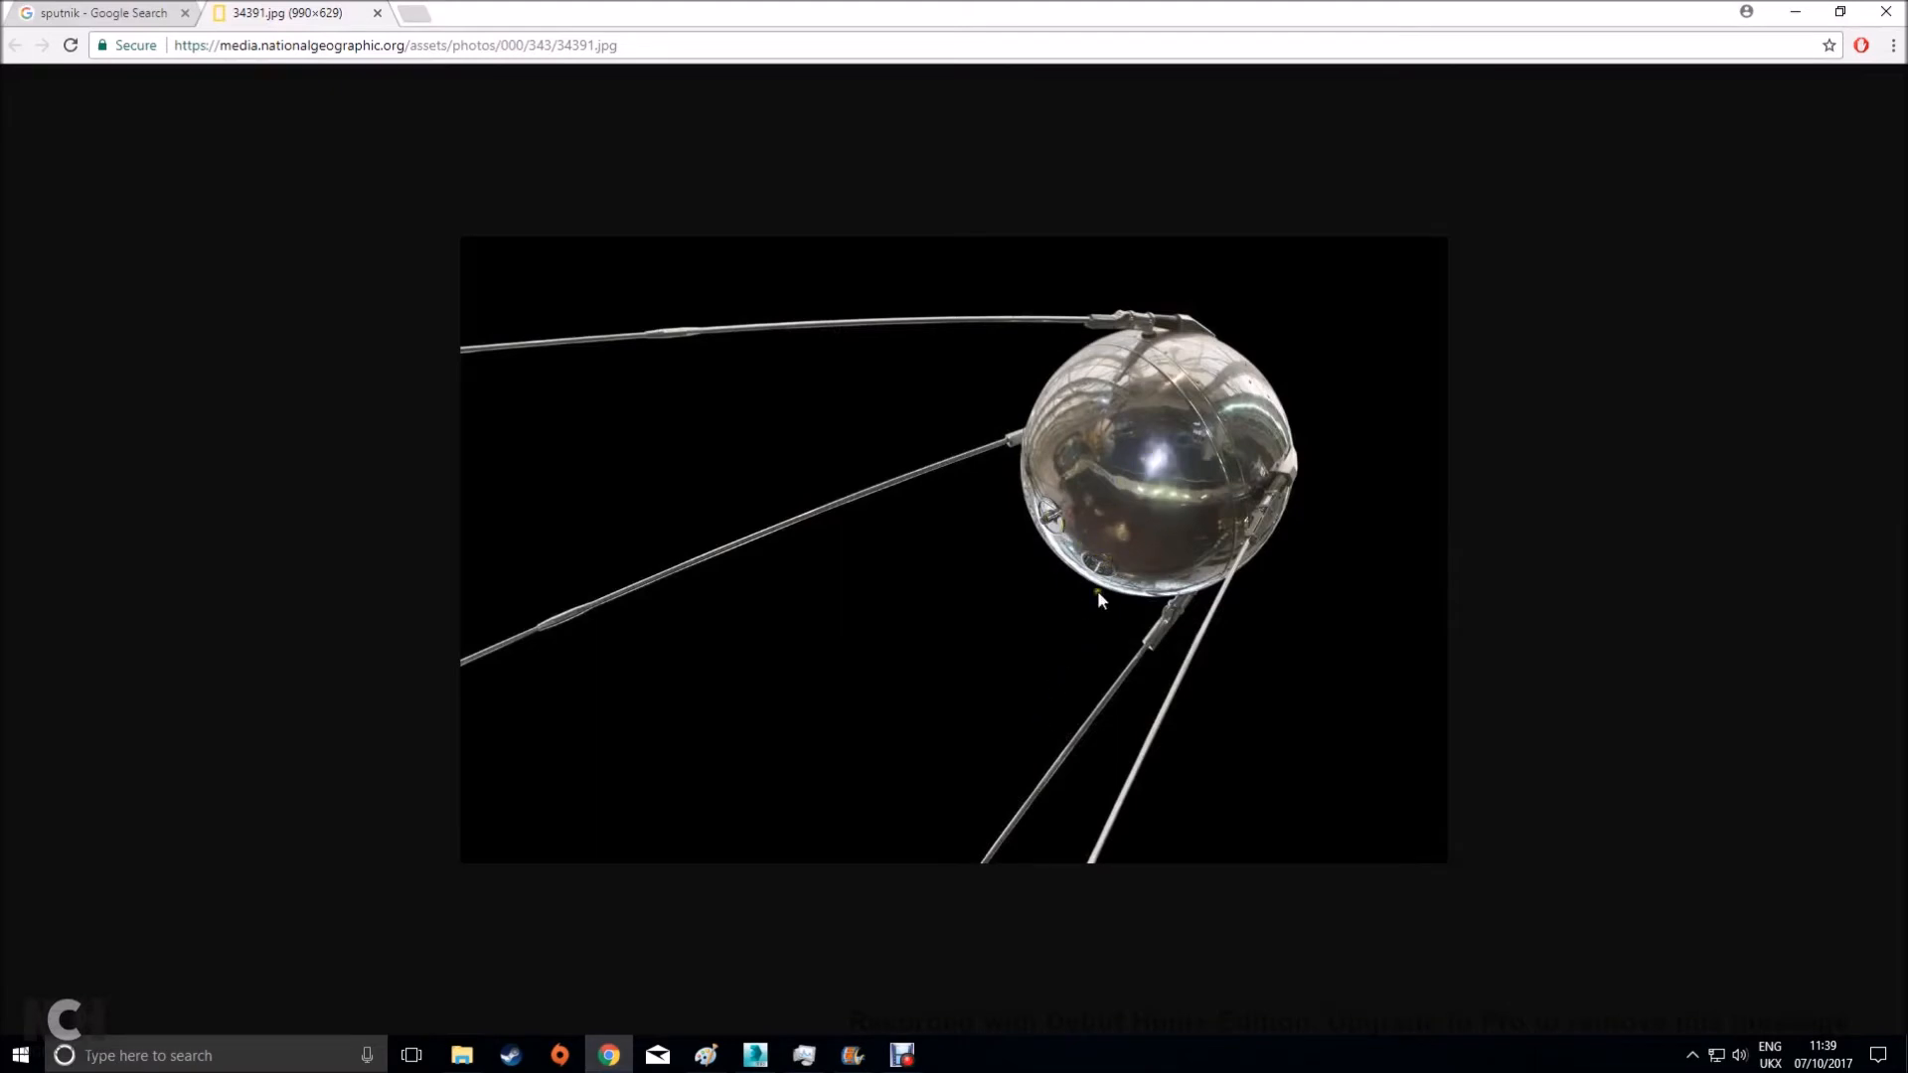
{"action": "left_click", "coordinate": [1794, 12]}
Rotate Torus004 about Z to about -69.2 degrees so the tube points outward from the sphere's surface
{"action": "left_click", "coordinate": [427, 62]}
{"action": "left_click_drag", "start_coordinate": [1124, 740], "coordinate": [1212, 813]}
{"action": "middle_click_drag", "start_coordinate": [1212, 813], "coordinate": [1114, 694], "text": "alt"}
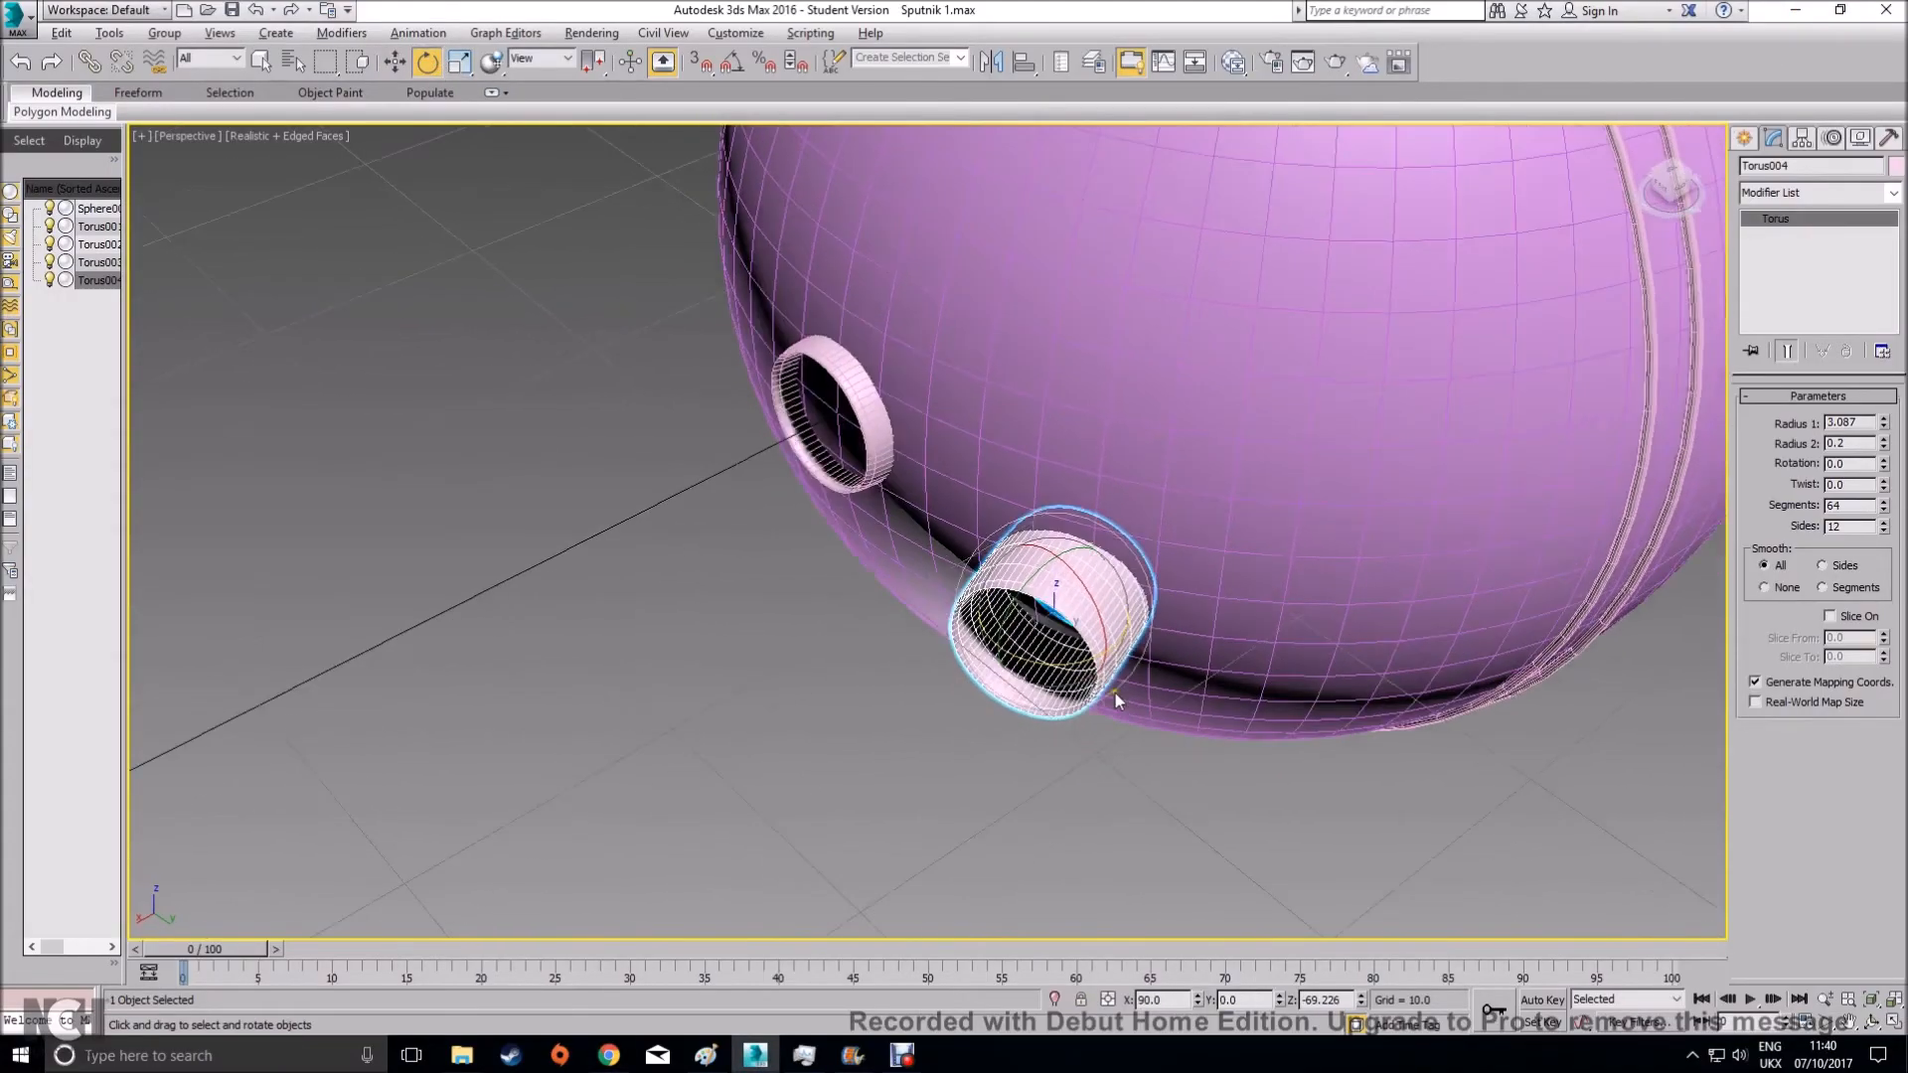
{"action": "scroll", "coordinate": [1115, 694], "scroll_direction": "up", "scroll_amount": 2}
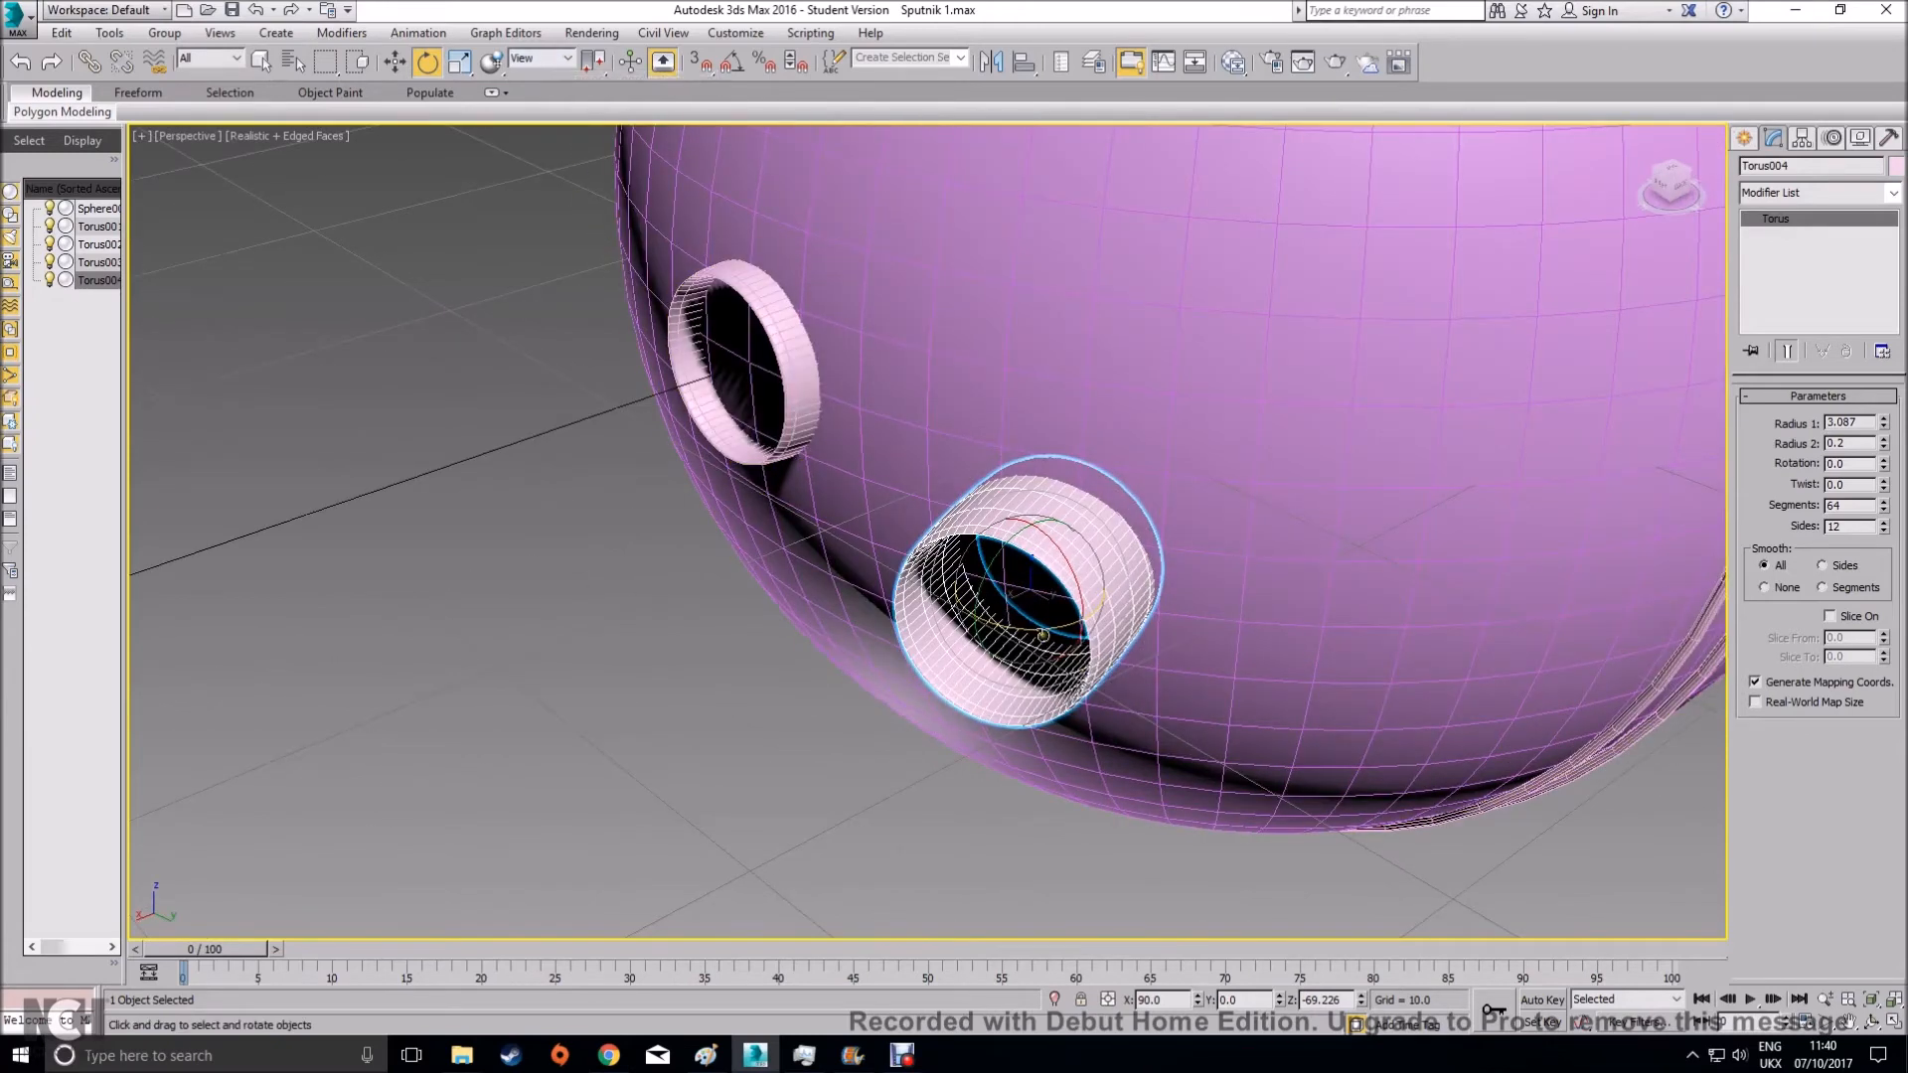
{"action": "middle_click_drag", "start_coordinate": [1014, 568], "coordinate": [1022, 682], "text": "alt"}
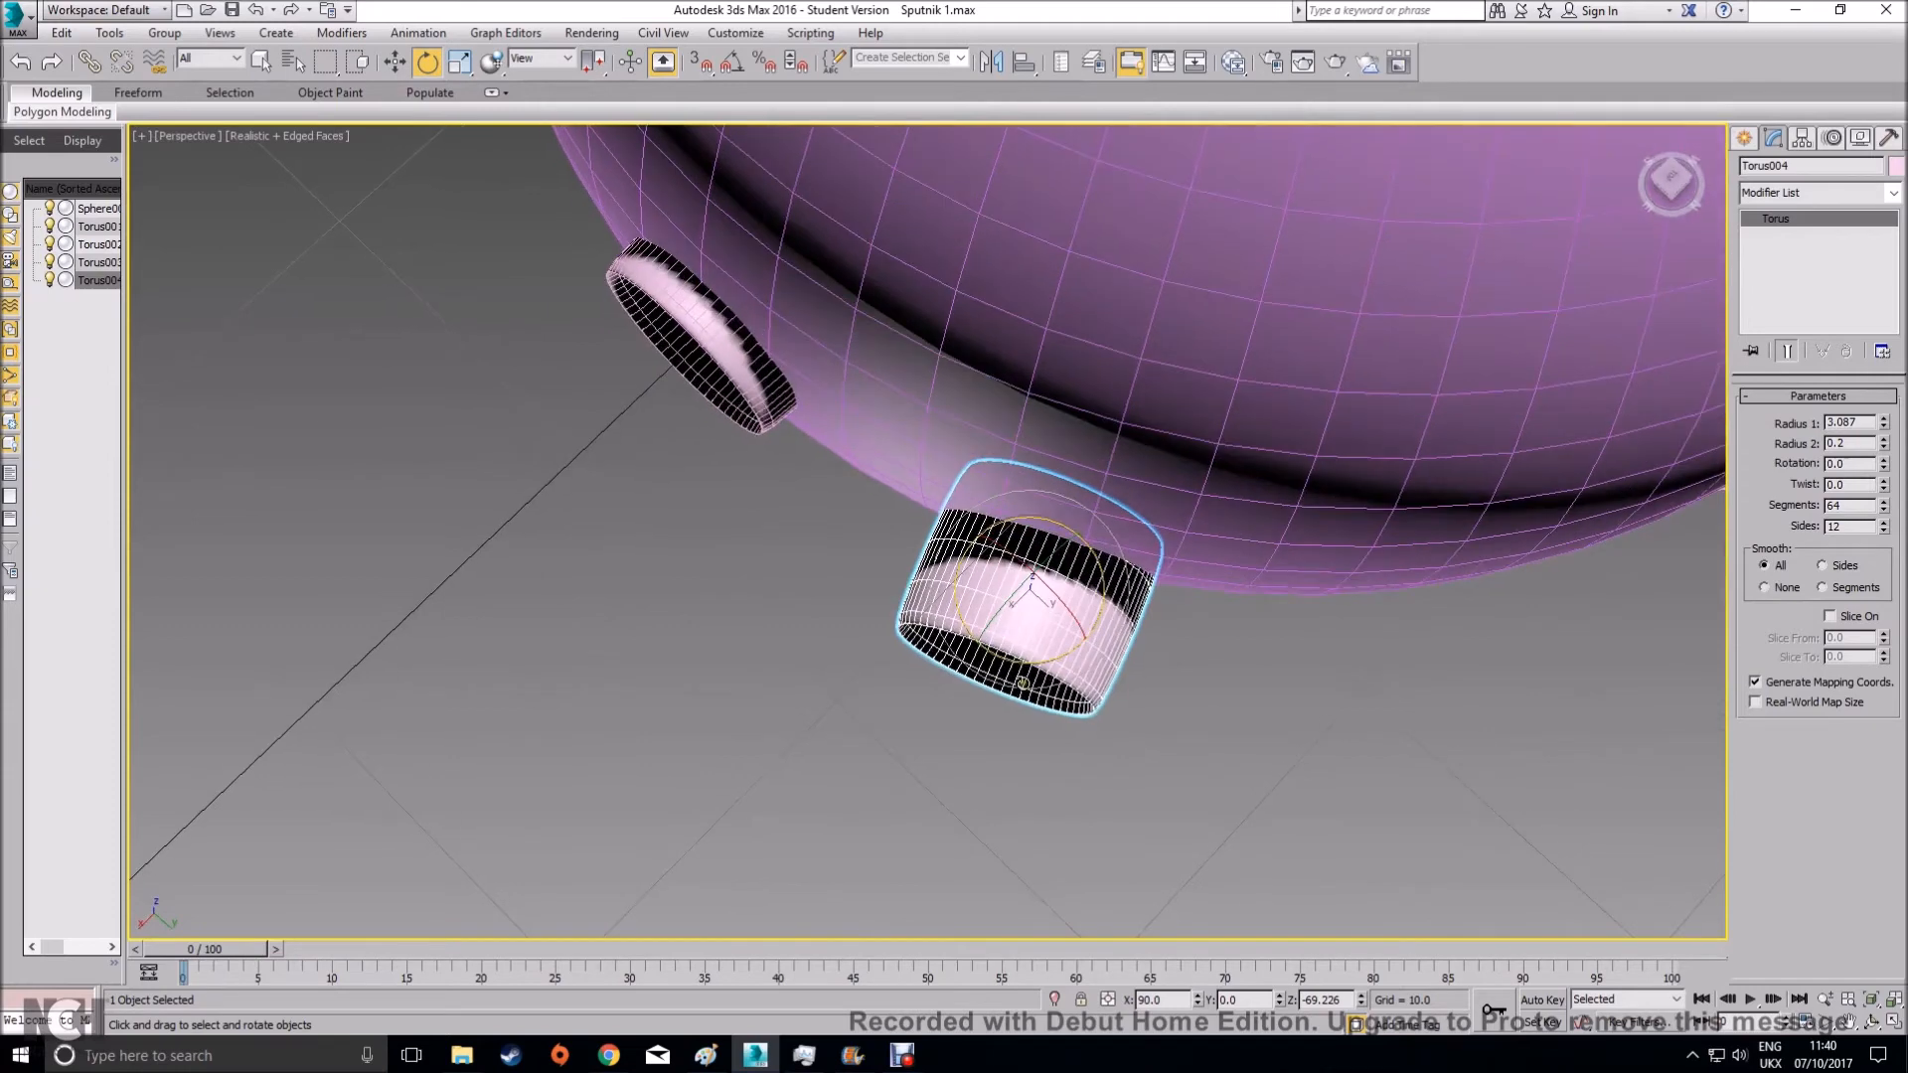
{"action": "left_click_drag", "start_coordinate": [1018, 592], "coordinate": [994, 640]}
{"action": "mouse_move", "coordinate": [999, 680]}
{"action": "middle_mouse_down", "text": "alt"}
{"action": "mouse_move", "coordinate": [997, 583]}
{"action": "mouse_move", "coordinate": [978, 688]}
{"action": "middle_mouse_up", "text": "alt"}
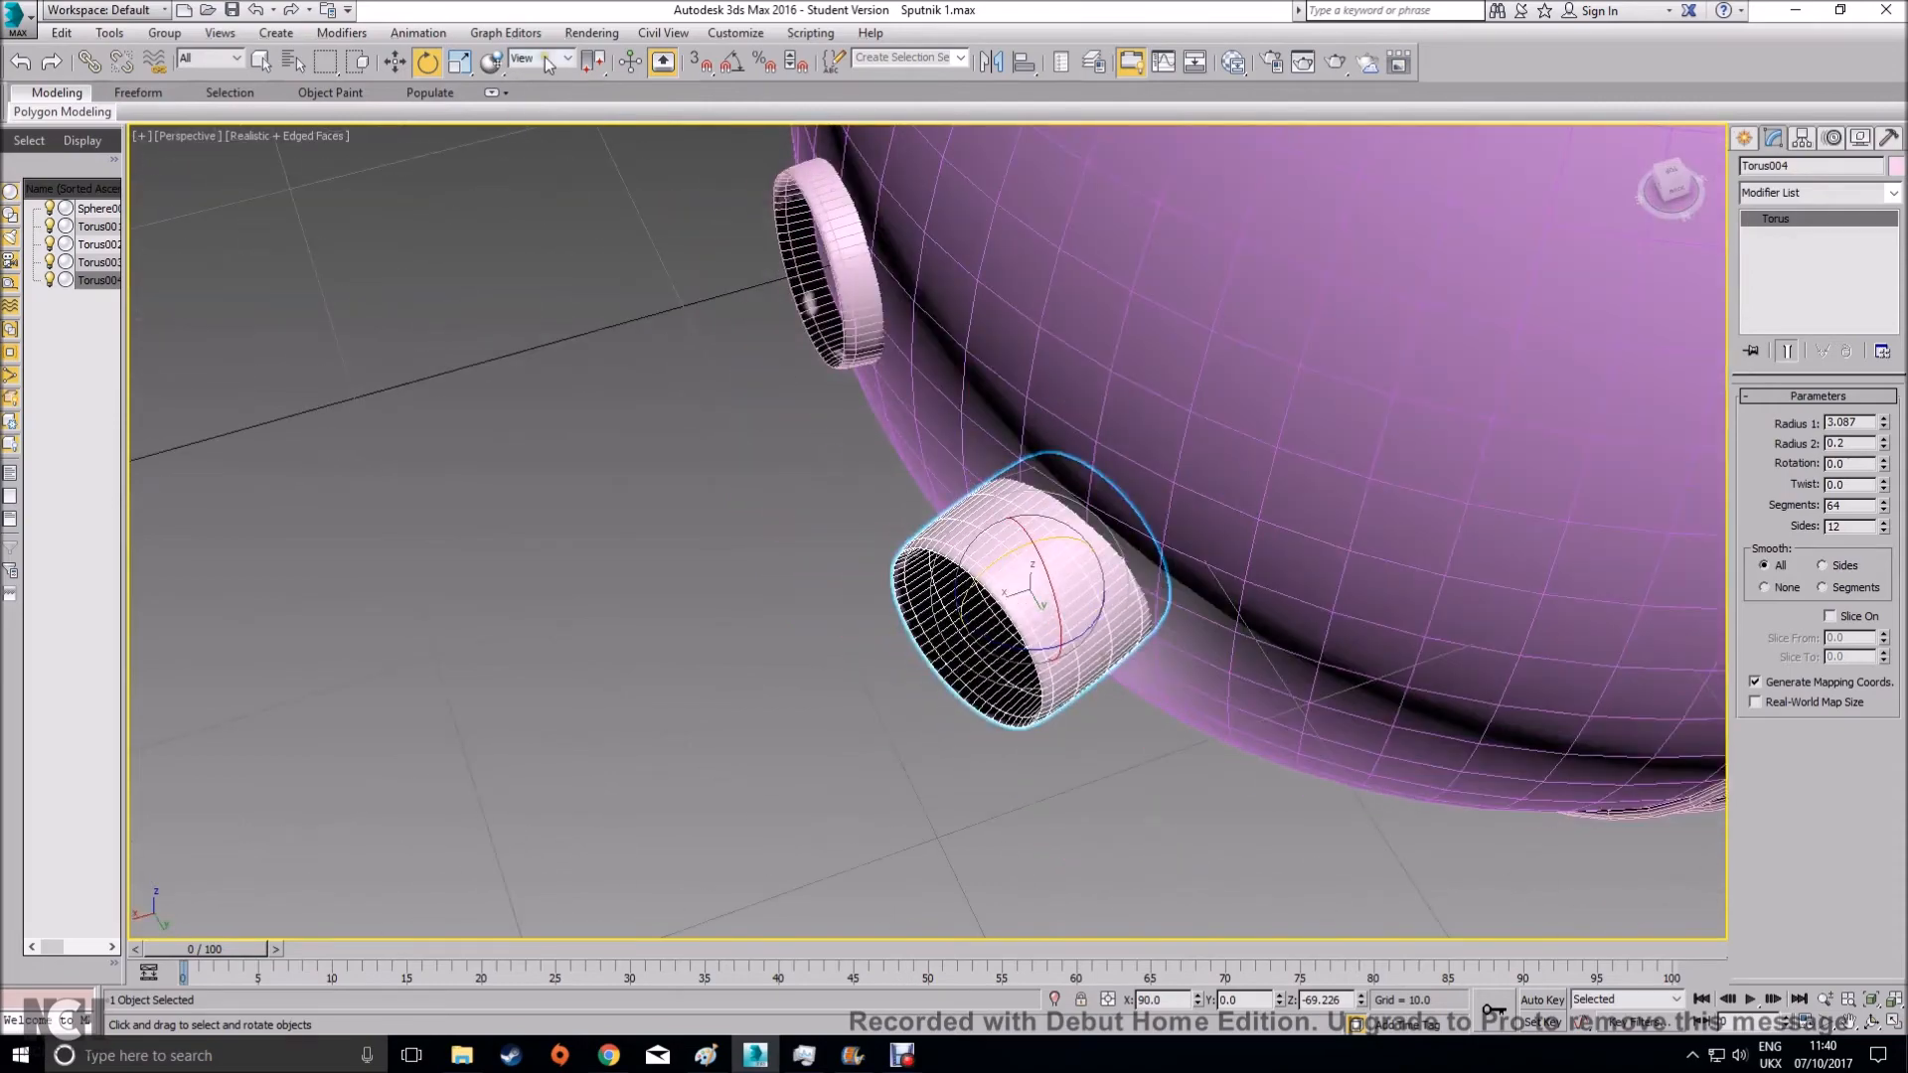
Switch rotation to the Local coordinate system and tilt Torus004 so its open end faces slightly downward
{"action": "left_click", "coordinate": [544, 57]}
{"action": "left_click", "coordinate": [562, 127]}
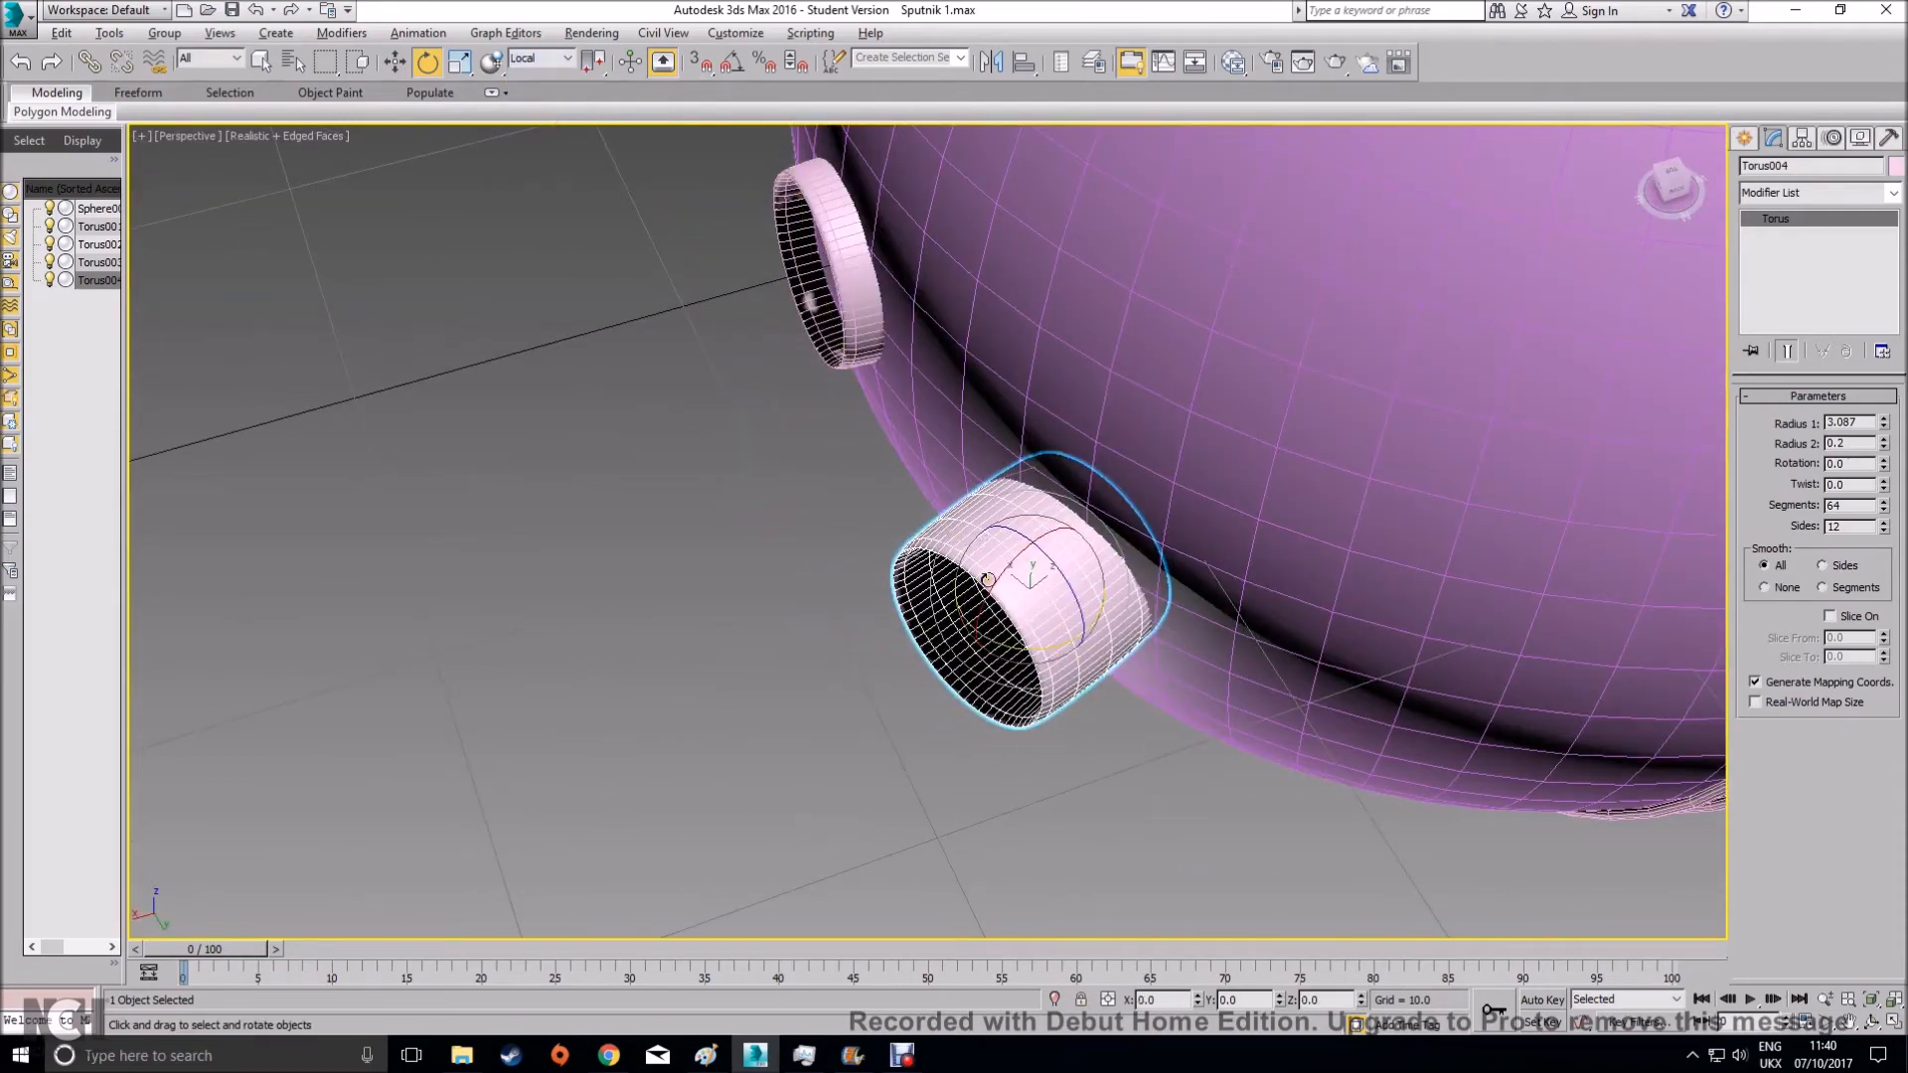
{"action": "middle_click_drag", "start_coordinate": [987, 579], "coordinate": [1051, 587], "text": "alt"}
{"action": "left_click_drag", "start_coordinate": [1027, 572], "coordinate": [1055, 618]}
{"action": "middle_click_drag", "start_coordinate": [1158, 651], "coordinate": [993, 551], "text": "alt"}
{"action": "key", "text": "w"}
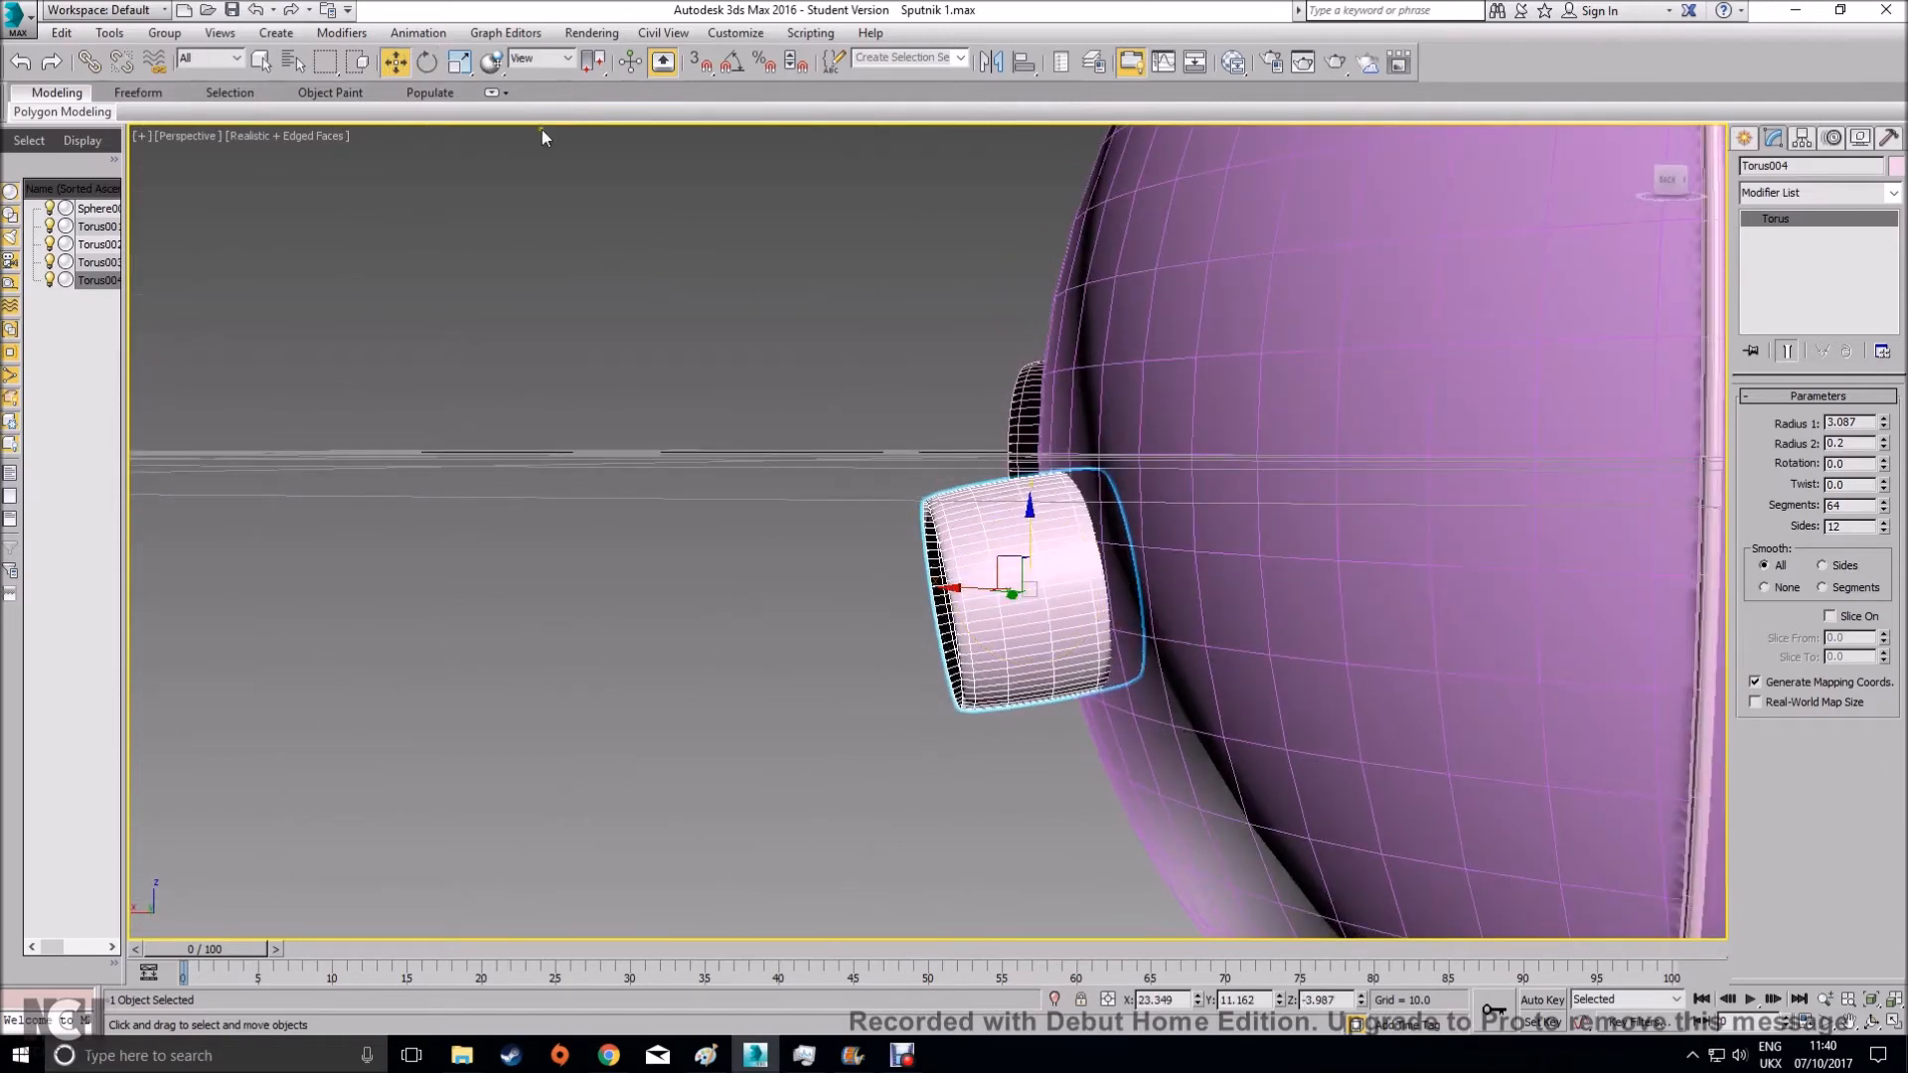
Switch moving to the Local coordinate system and slide Torus004 along its local Z axis into the sphere's surface
{"action": "left_click", "coordinate": [550, 64]}
{"action": "left_click", "coordinate": [556, 127]}
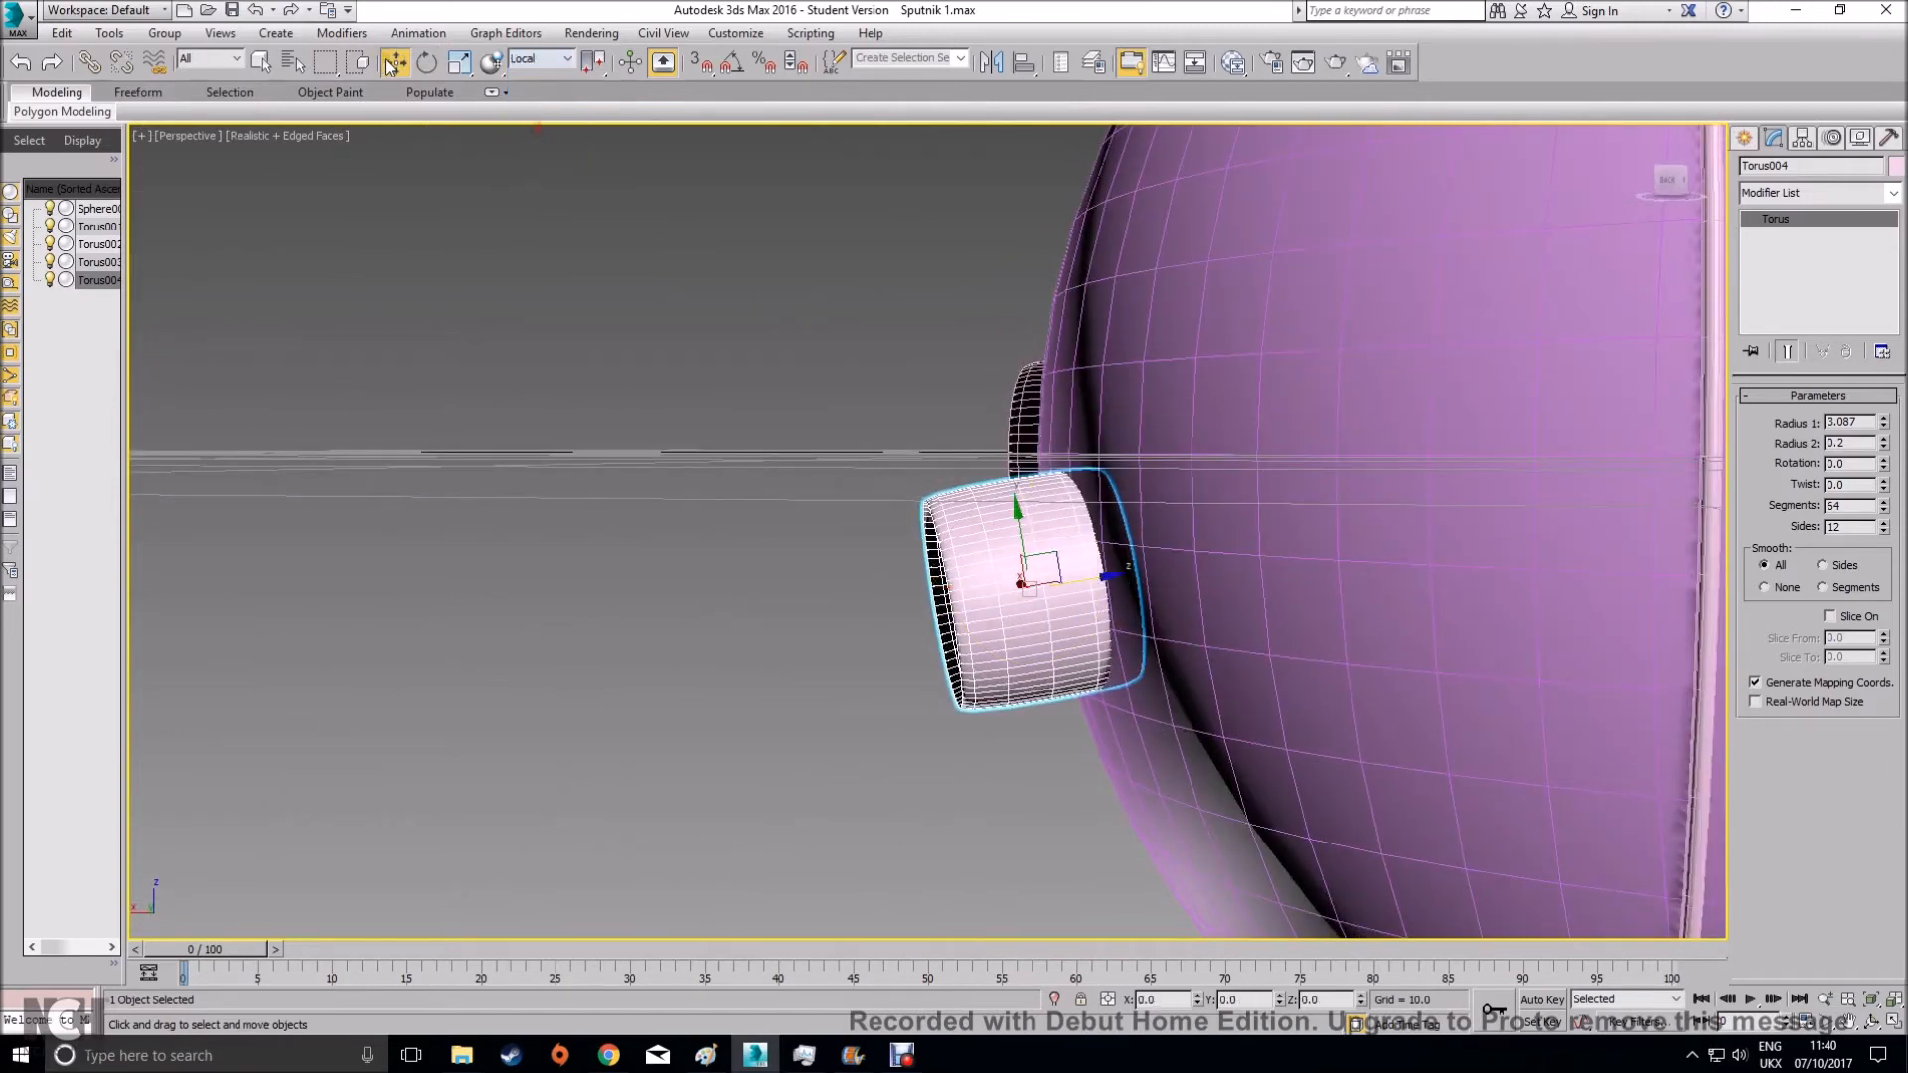
{"action": "left_click_drag", "start_coordinate": [1085, 590], "coordinate": [1199, 612]}
{"action": "middle_click_drag", "start_coordinate": [1023, 648], "coordinate": [1092, 696], "text": "alt"}
{"action": "left_click_drag", "start_coordinate": [1090, 564], "coordinate": [1110, 571]}
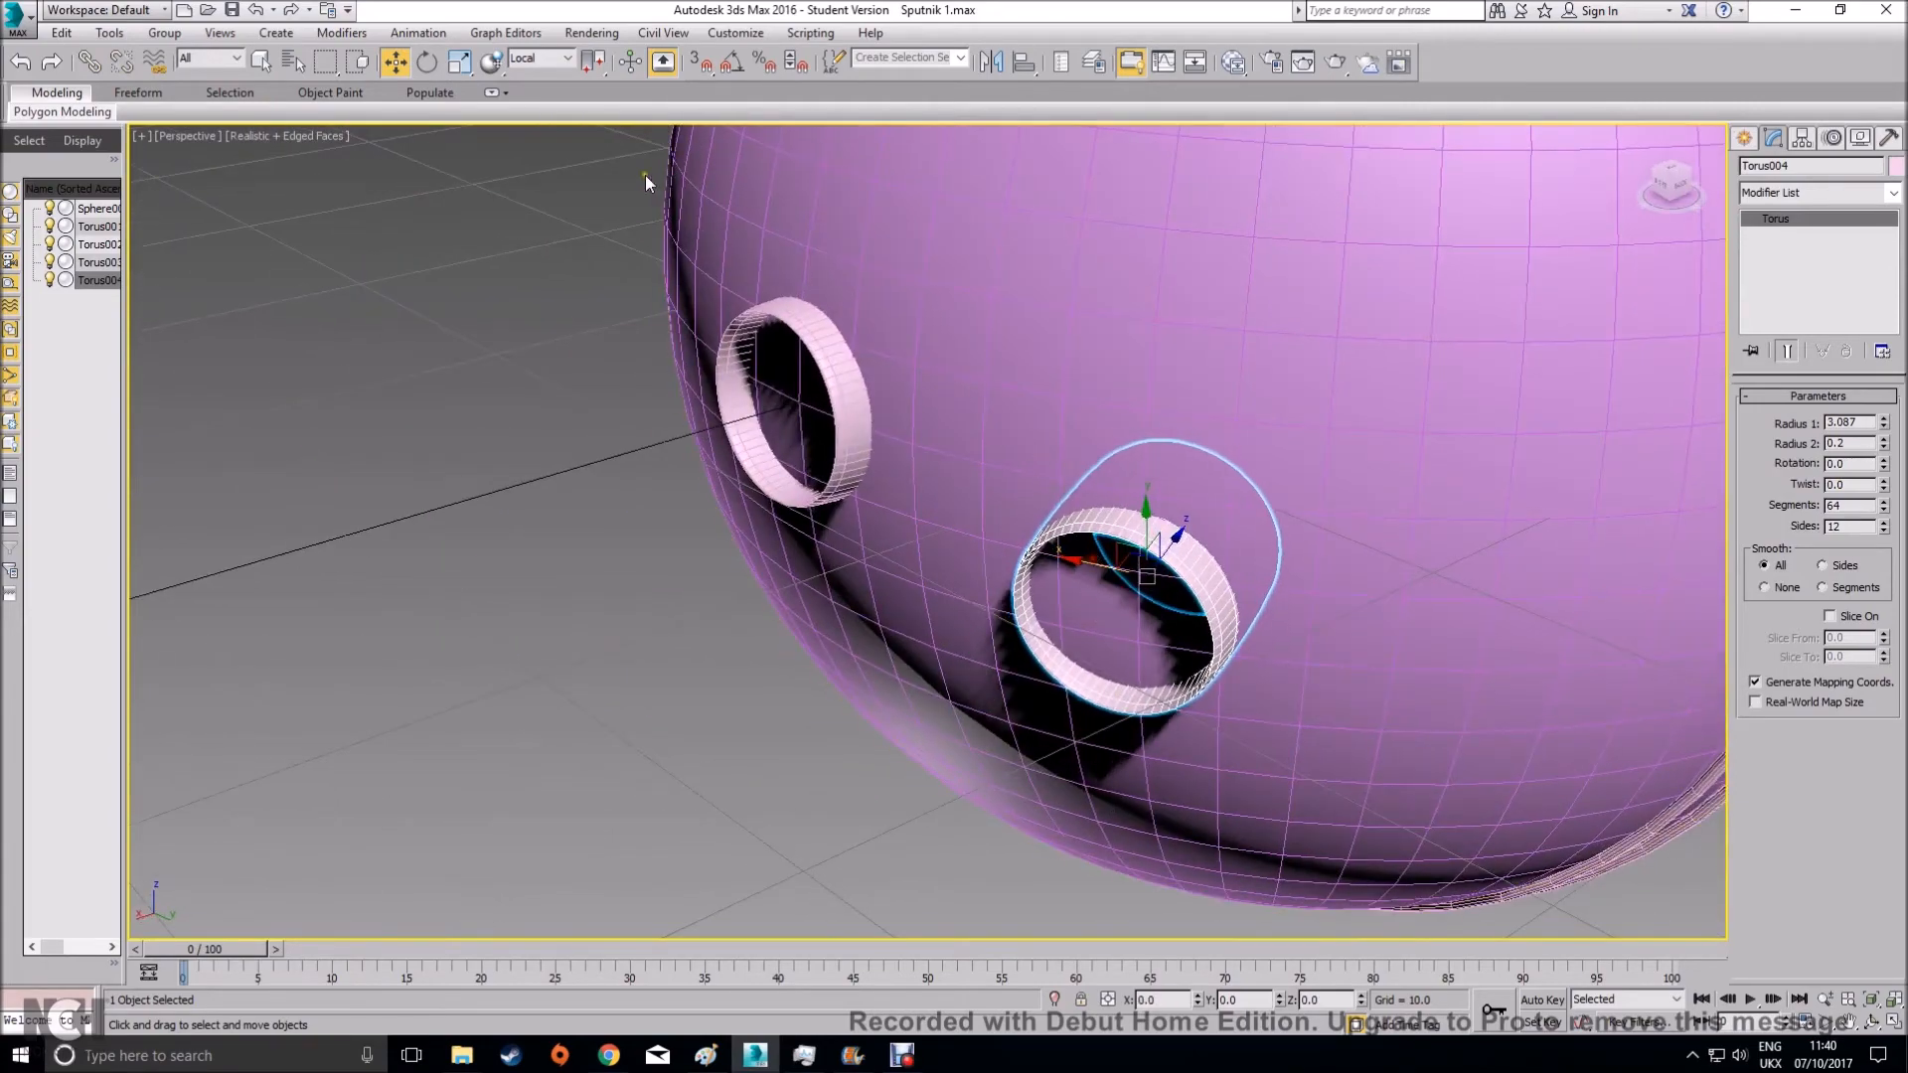
Return the reference coordinate system to View, deselect the tube and compare the model with the Sputnik photo in Chrome
{"action": "left_click", "coordinate": [523, 66]}
{"action": "left_click", "coordinate": [525, 73]}
{"action": "left_click", "coordinate": [658, 701]}
{"action": "scroll", "coordinate": [793, 766], "scroll_direction": "down", "scroll_amount": 3}
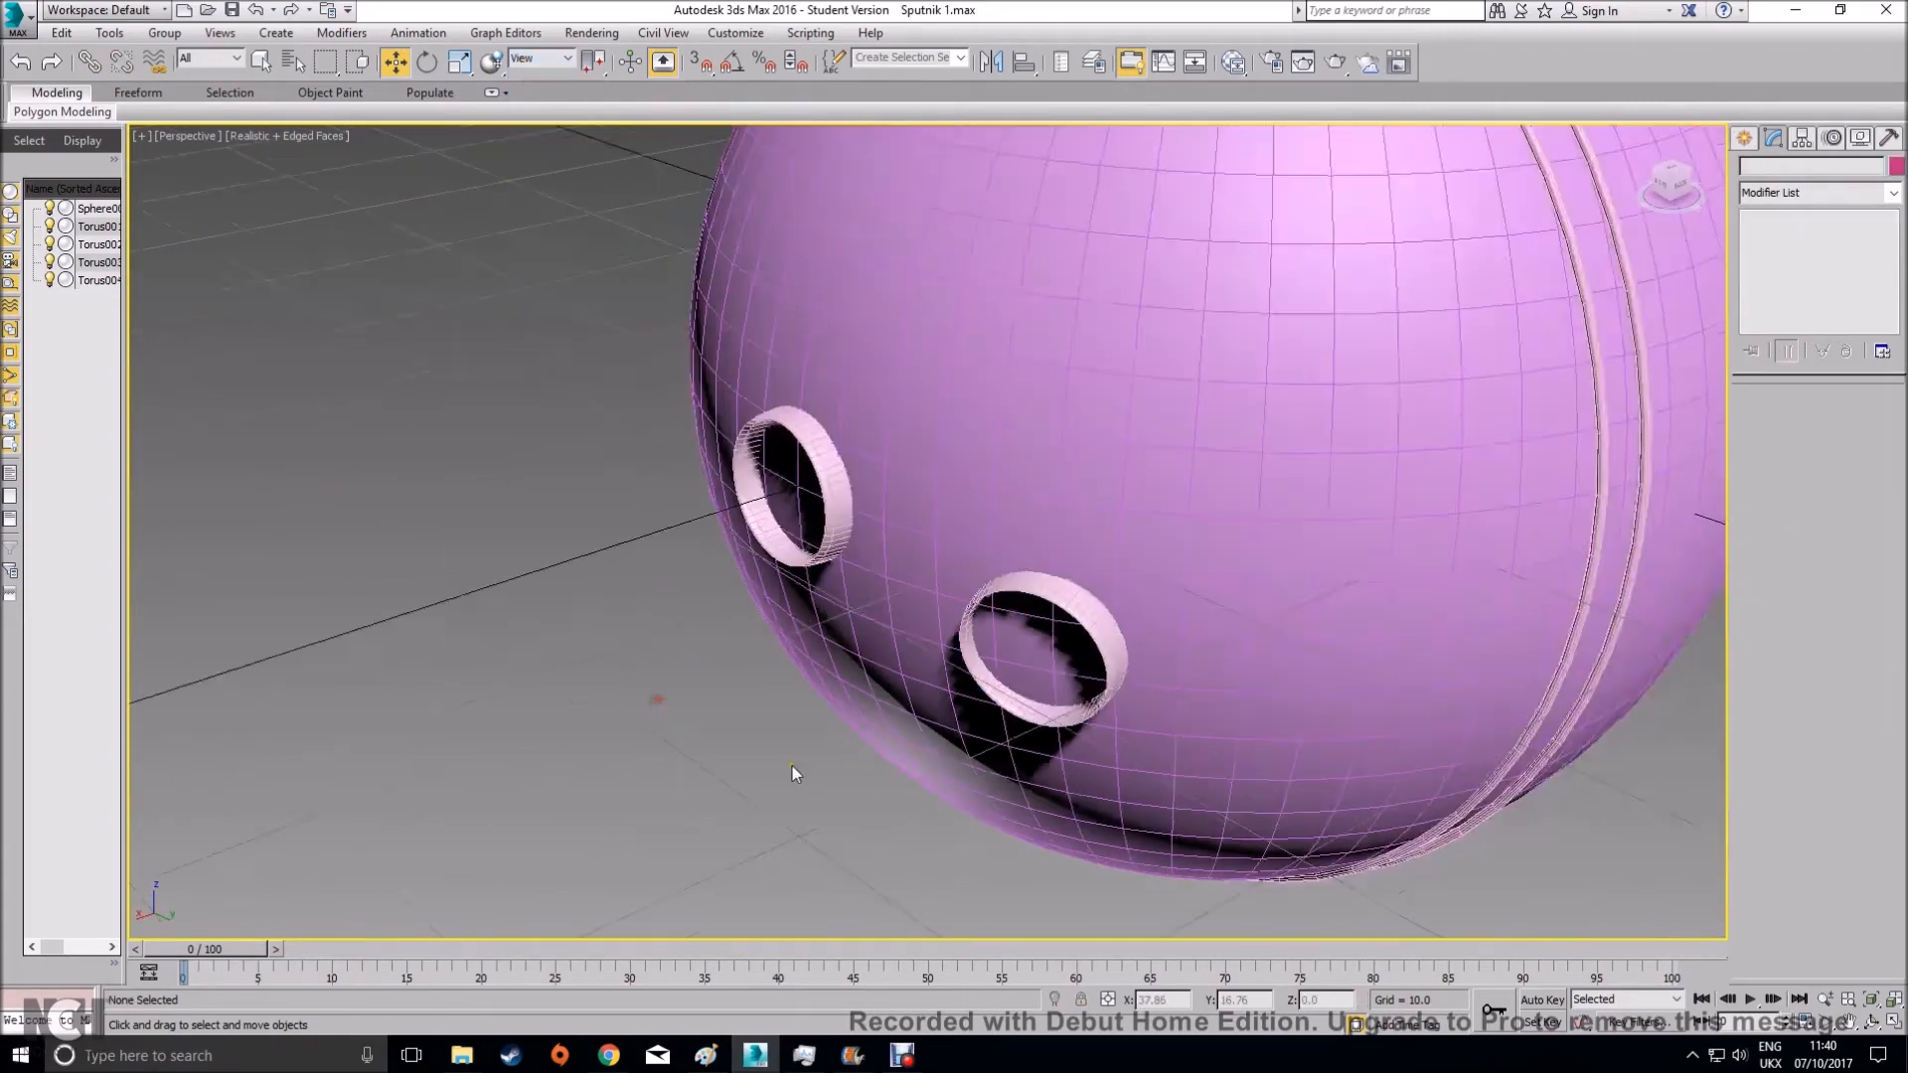
{"action": "scroll", "coordinate": [1143, 677], "scroll_direction": "down", "scroll_amount": 3}
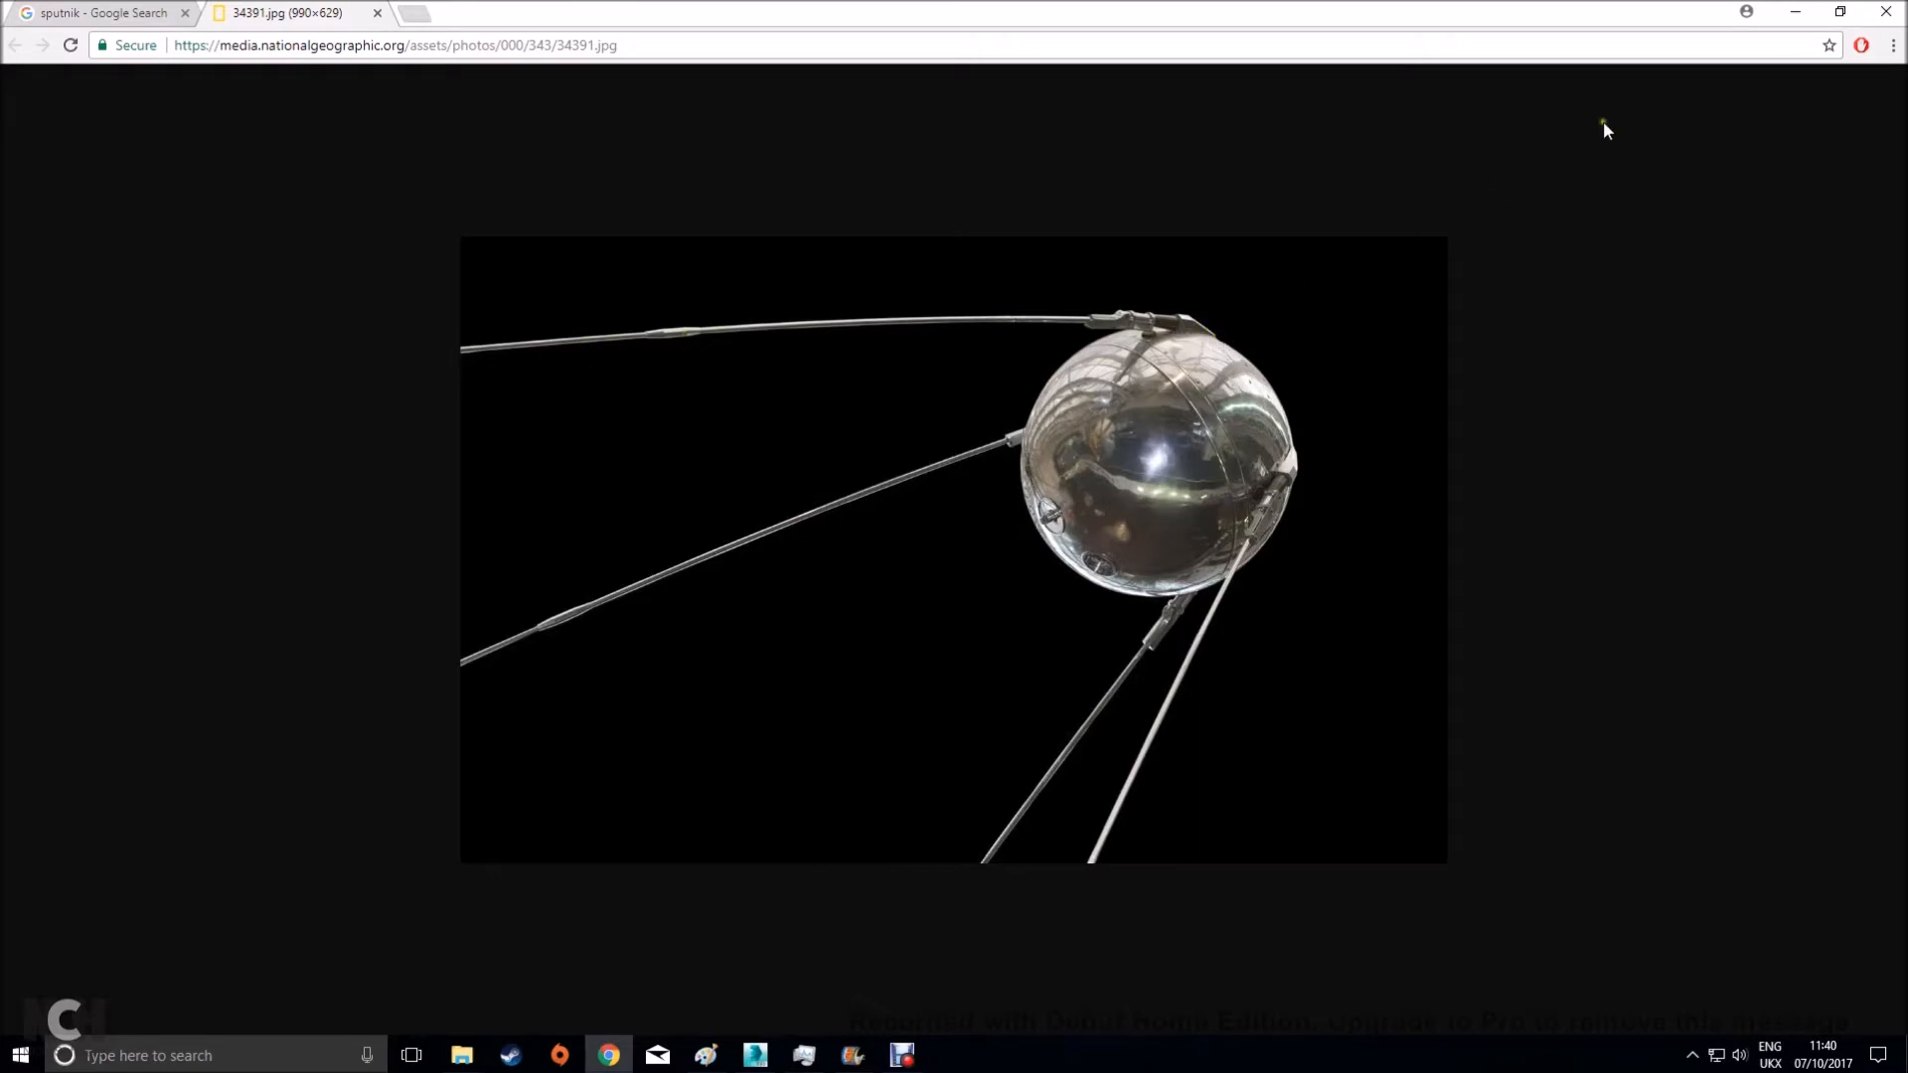
{"action": "left_click", "coordinate": [1796, 10]}
{"action": "middle_click_drag", "start_coordinate": [648, 554], "coordinate": [1345, 779], "text": "alt"}
Create a box in the Top view beside the sphere's pole, about 1.95 long, 7.1 wide and 2.32 high
{"action": "left_click", "coordinate": [1744, 138]}
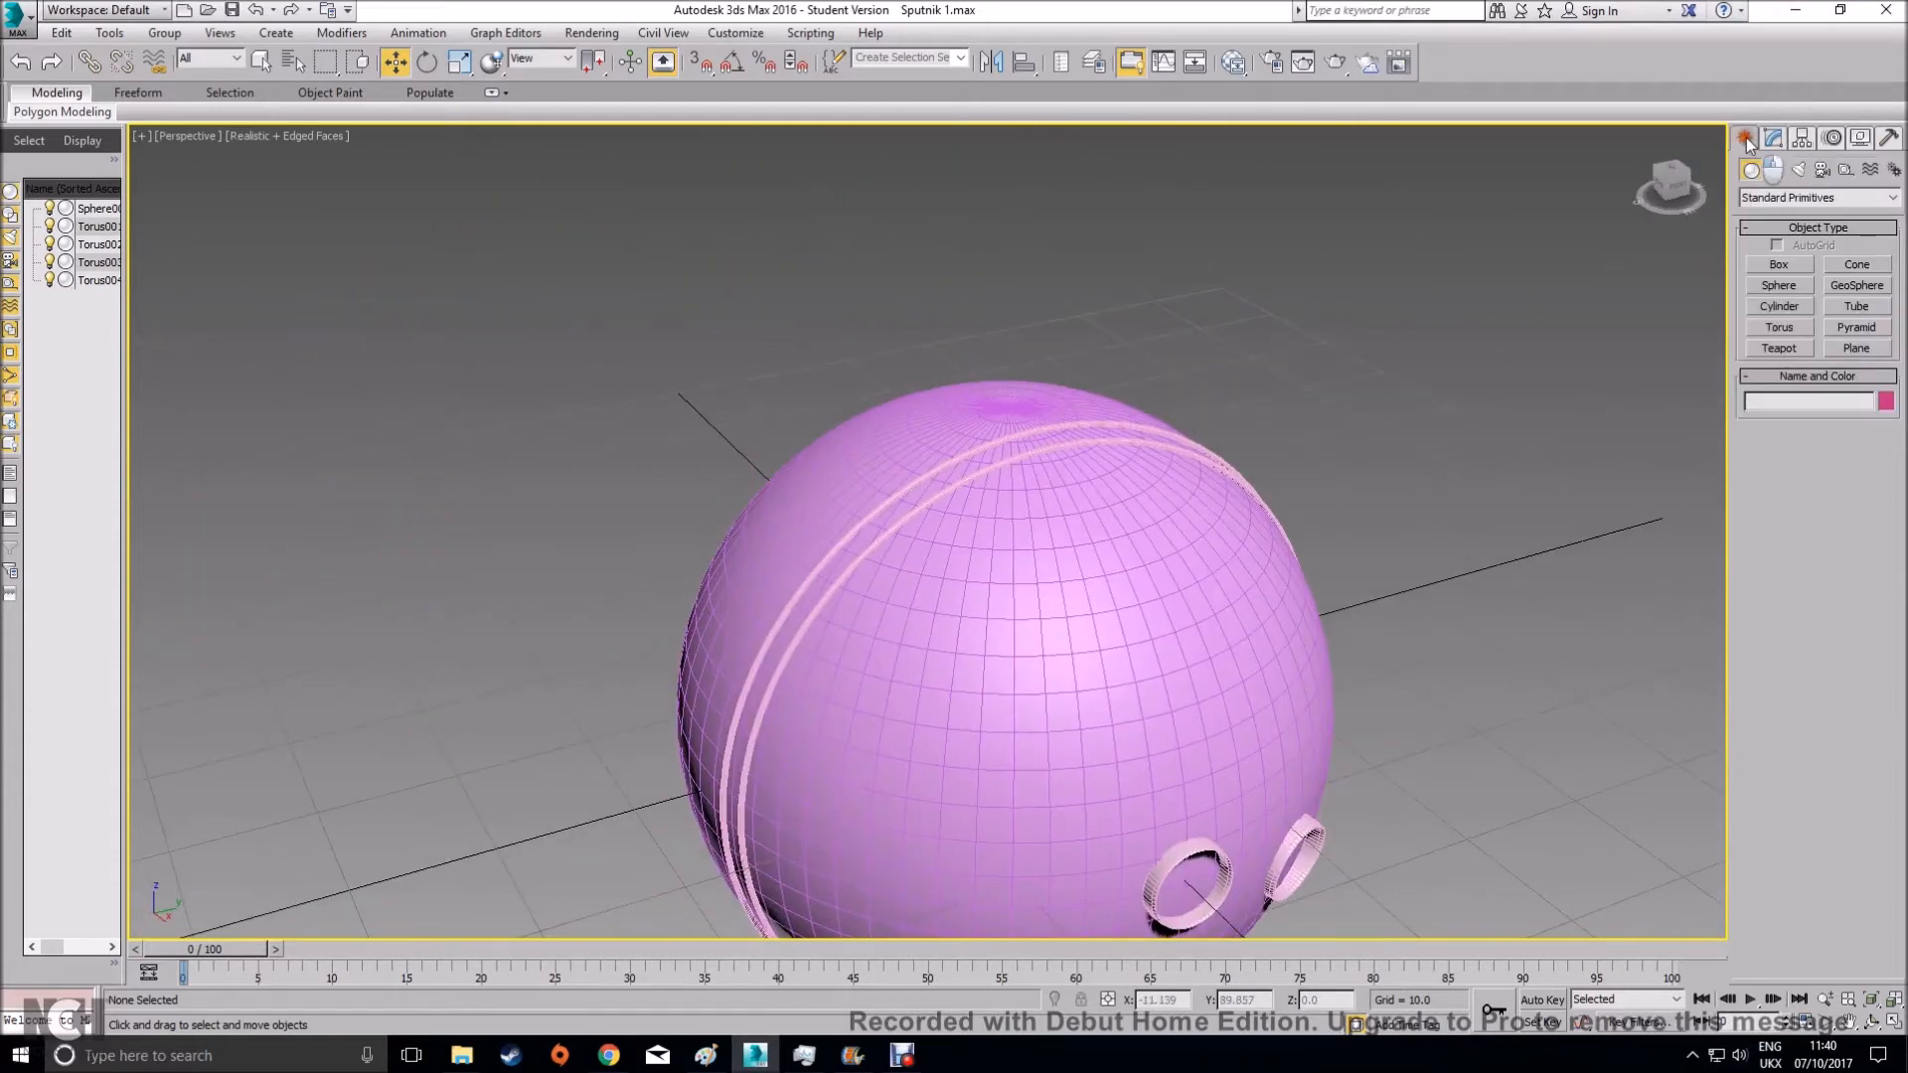
{"action": "left_click", "coordinate": [1779, 264]}
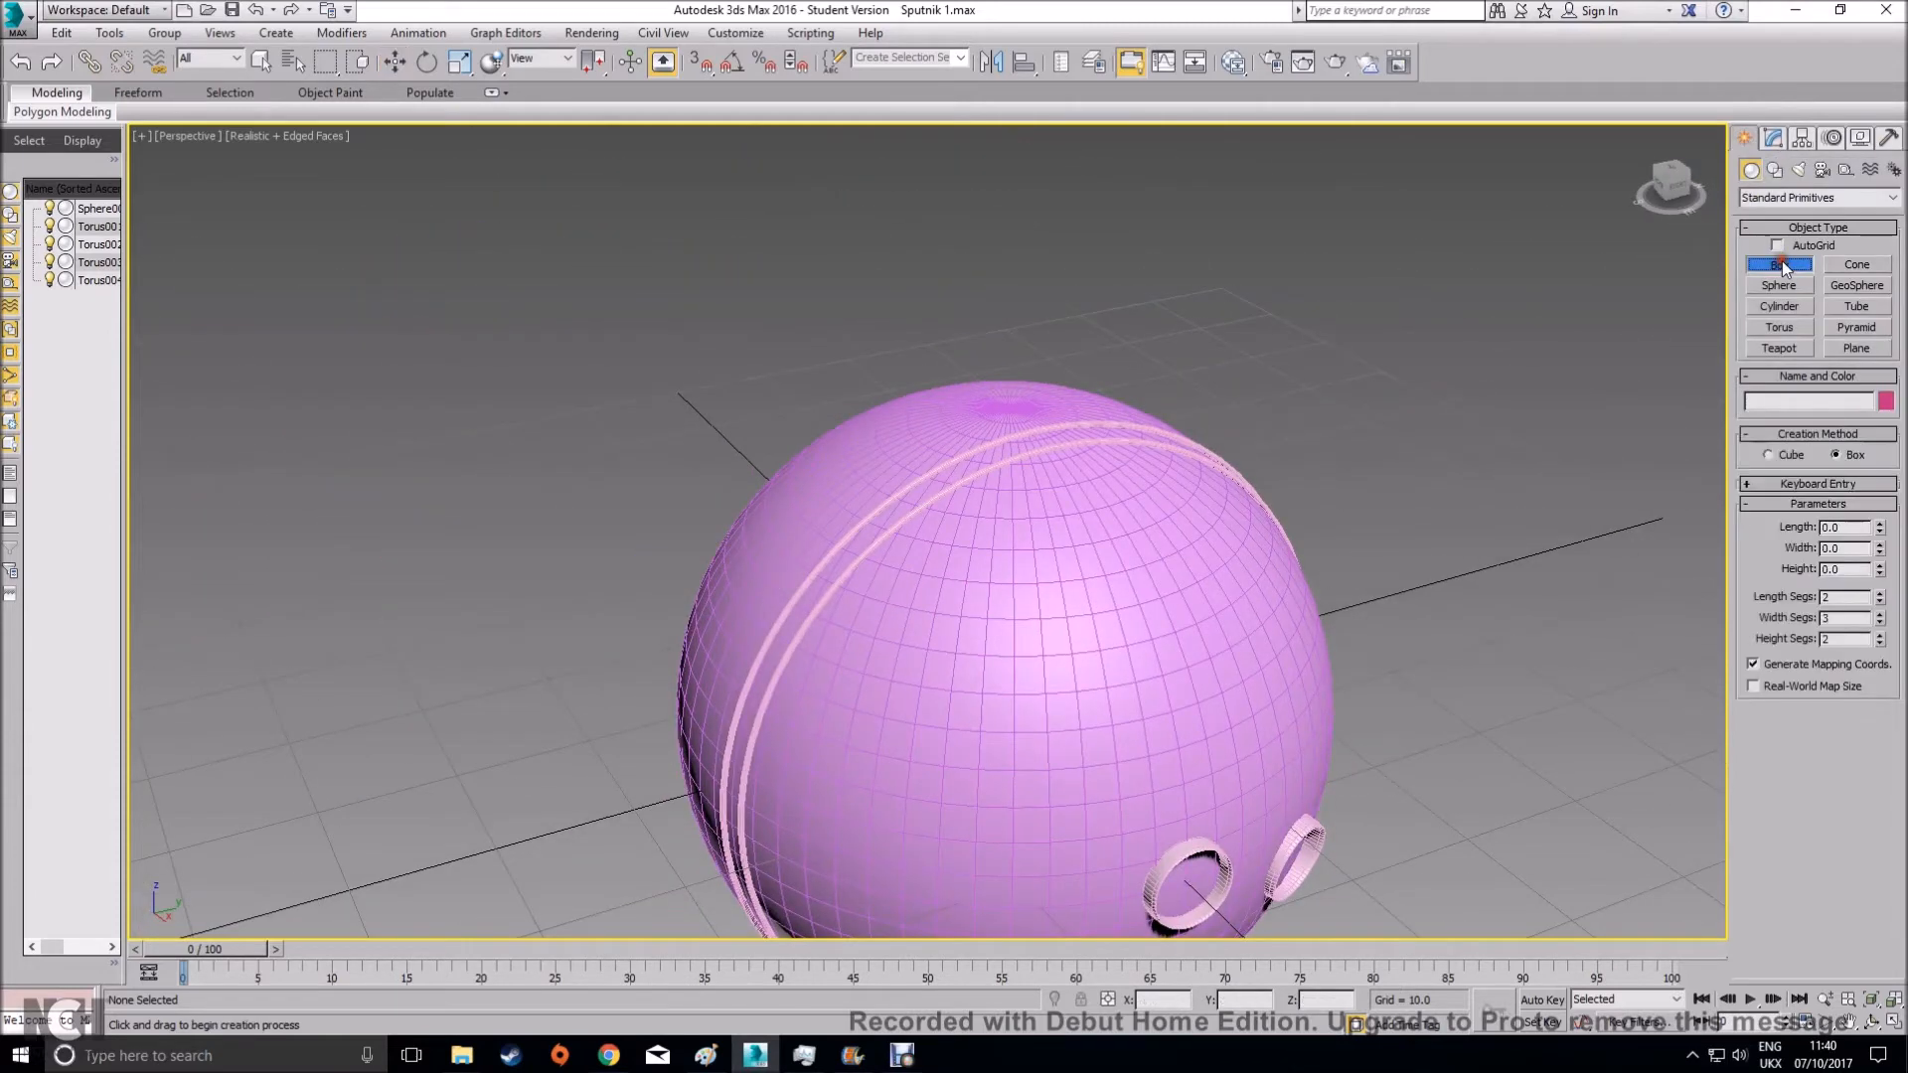
{"action": "left_click", "coordinate": [1893, 1021]}
{"action": "middle_click_drag", "start_coordinate": [478, 328], "coordinate": [716, 350]}
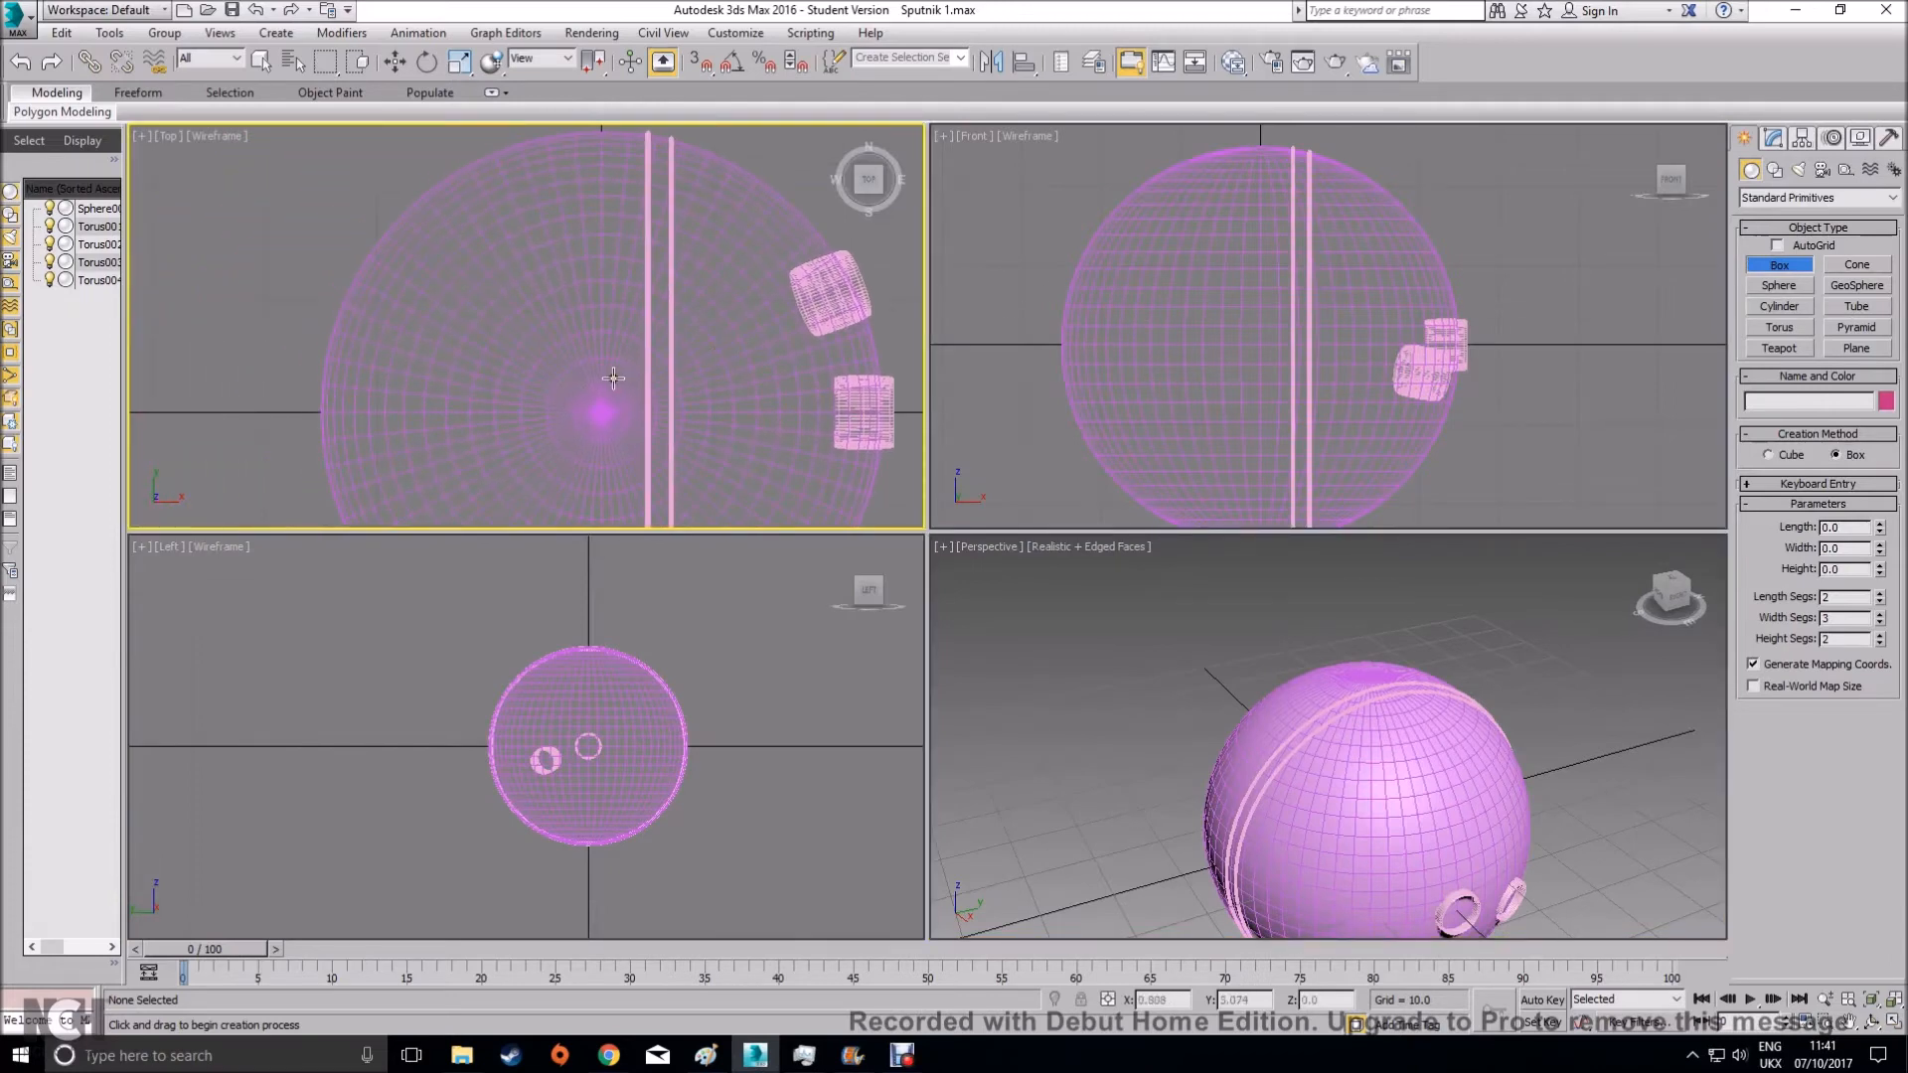
{"action": "scroll", "coordinate": [613, 377], "scroll_direction": "up", "scroll_amount": 3}
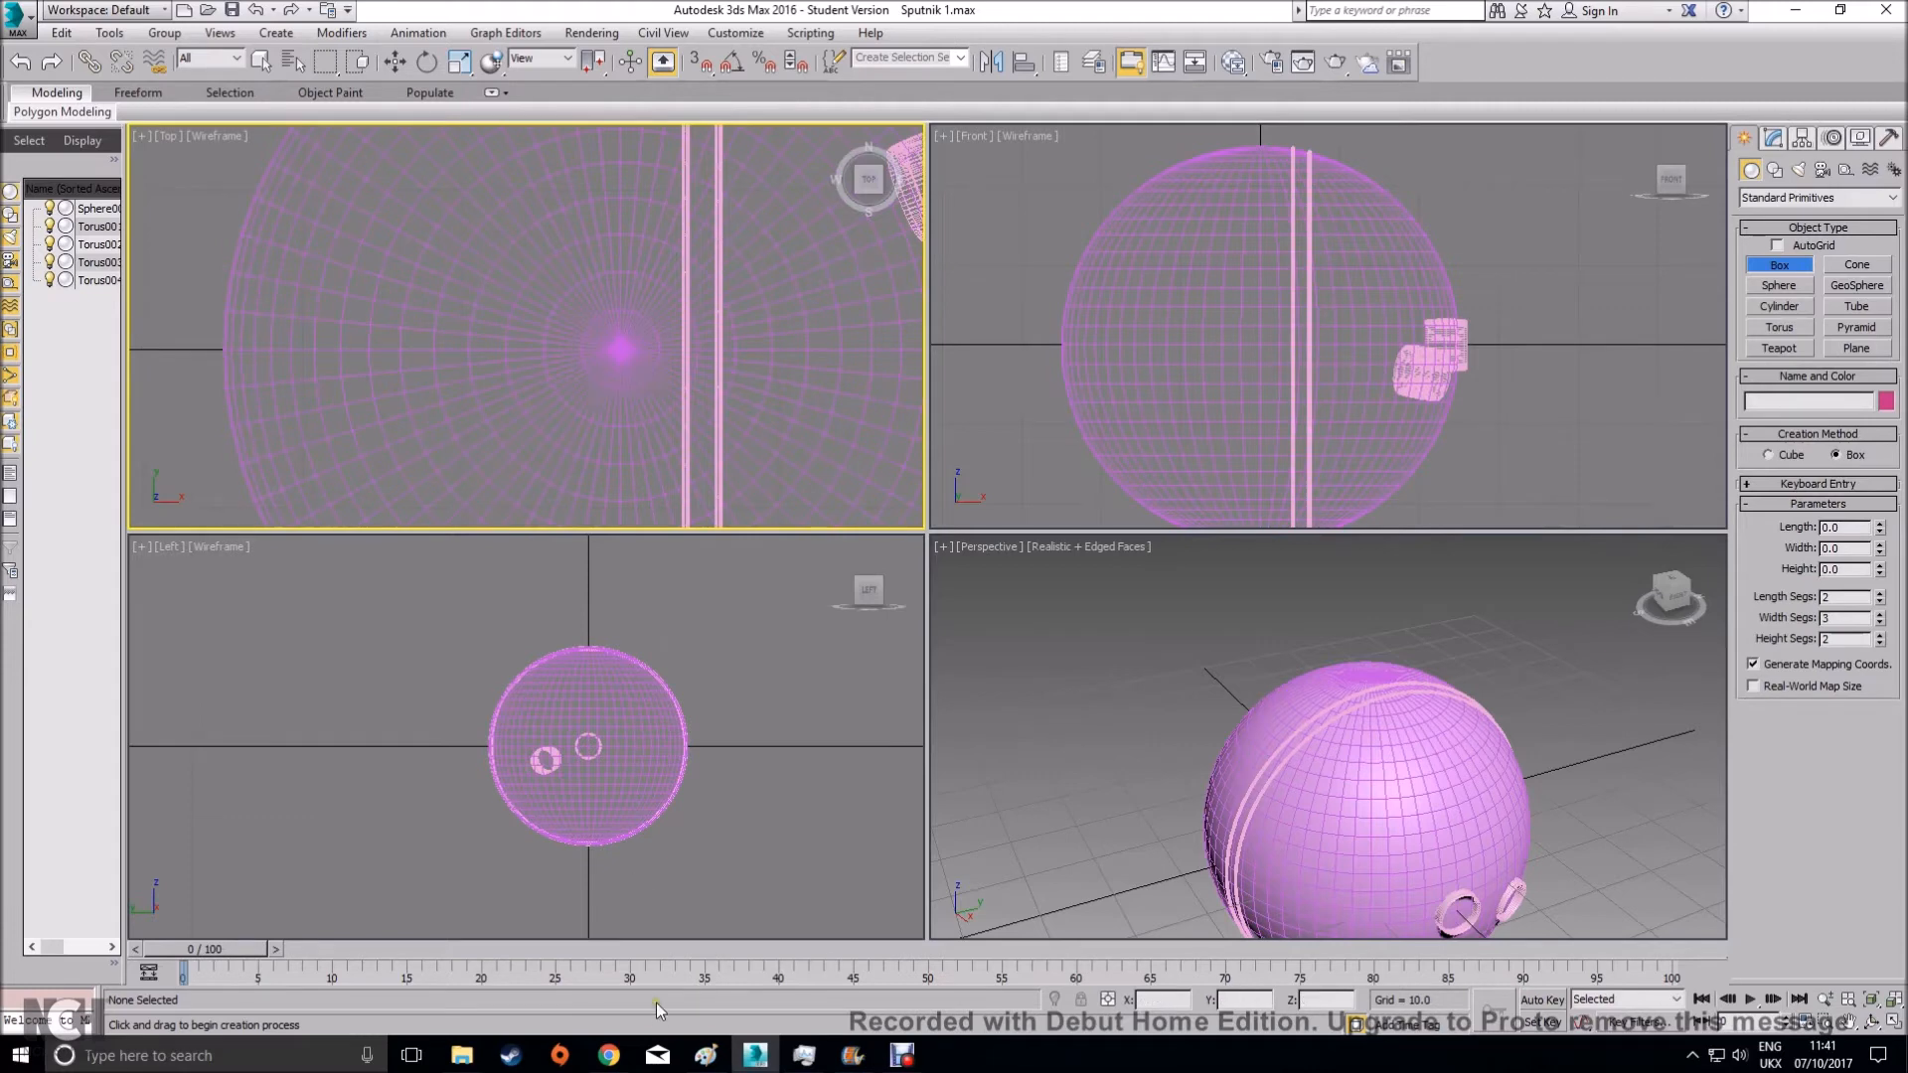
{"action": "left_click", "coordinate": [608, 1056]}
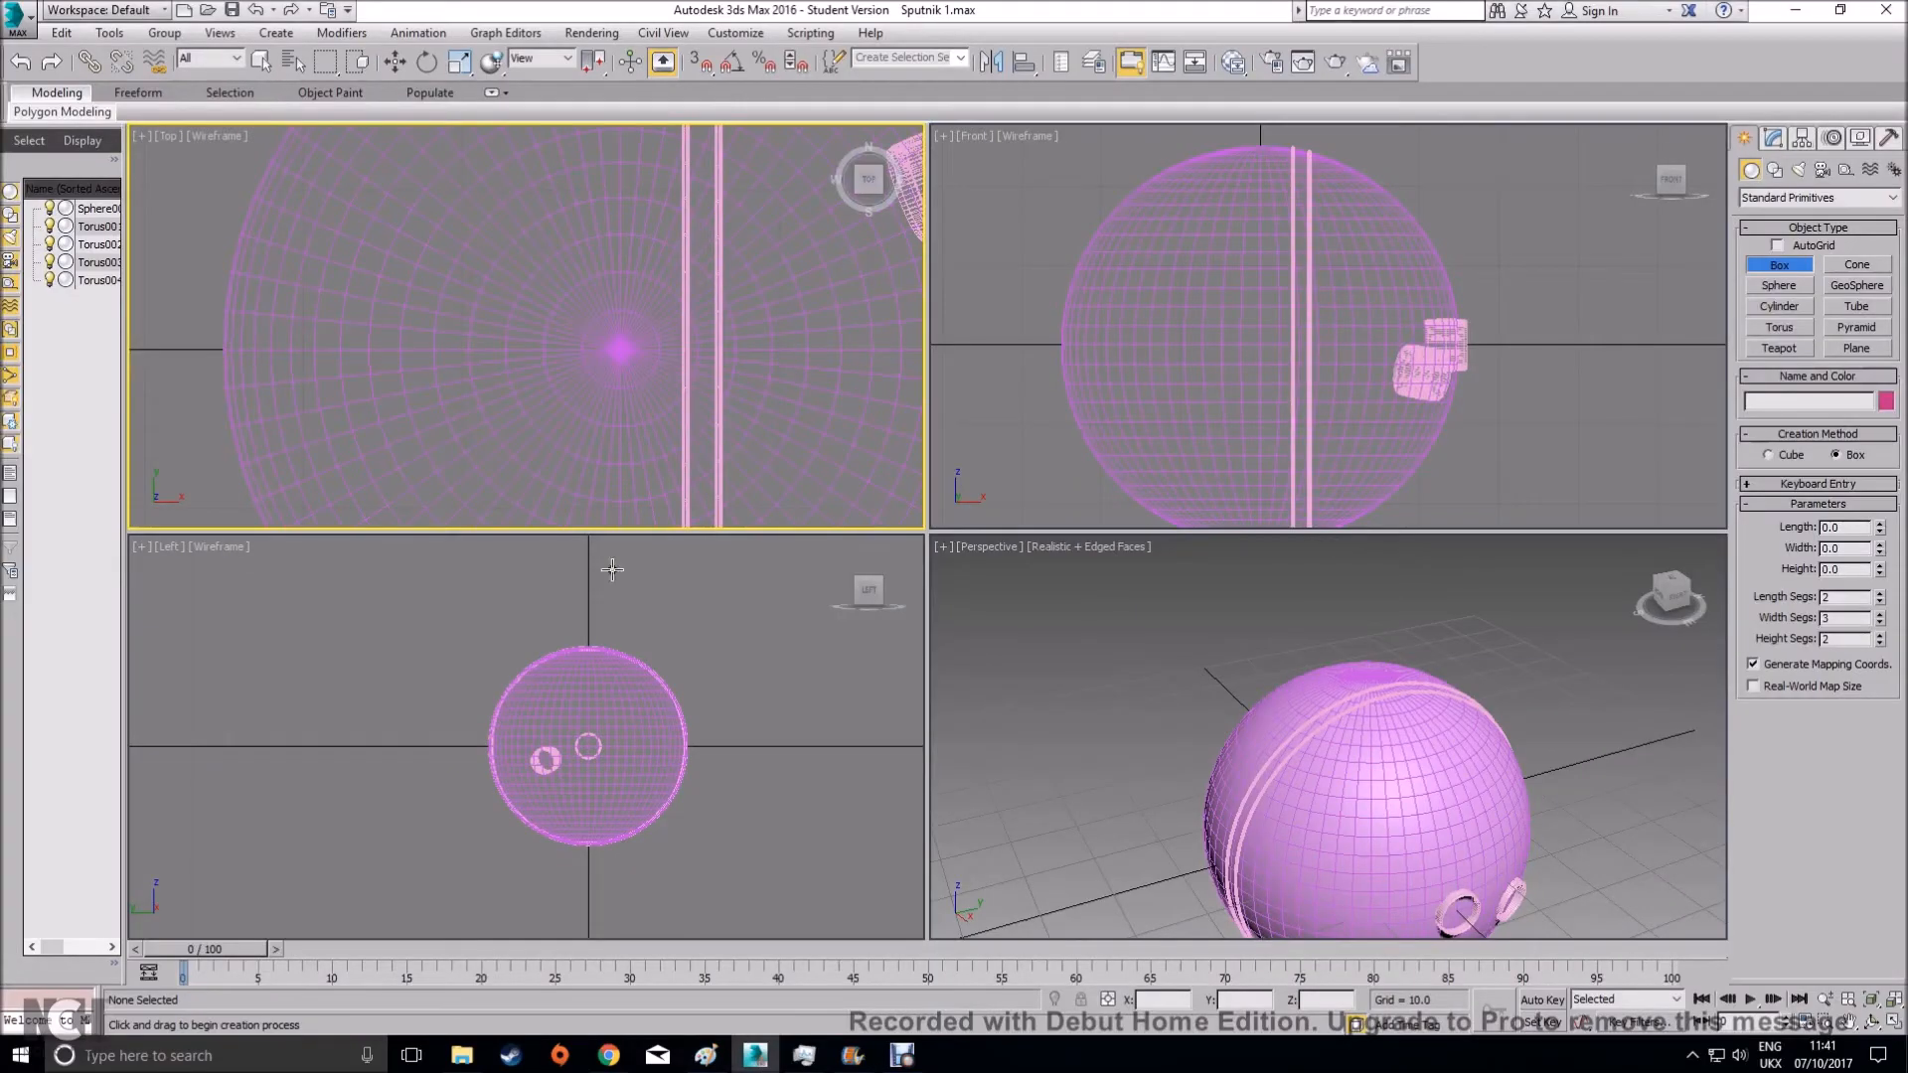
{"action": "left_click", "coordinate": [755, 1056]}
{"action": "middle_click_drag", "start_coordinate": [585, 350], "coordinate": [617, 356]}
{"action": "mouse_move", "coordinate": [445, 345]}
{"action": "left_mouse_down"}
{"action": "mouse_move", "coordinate": [468, 370]}
{"action": "mouse_move", "coordinate": [559, 377]}
{"action": "left_mouse_up"}
{"action": "left_click", "coordinate": [559, 360]}
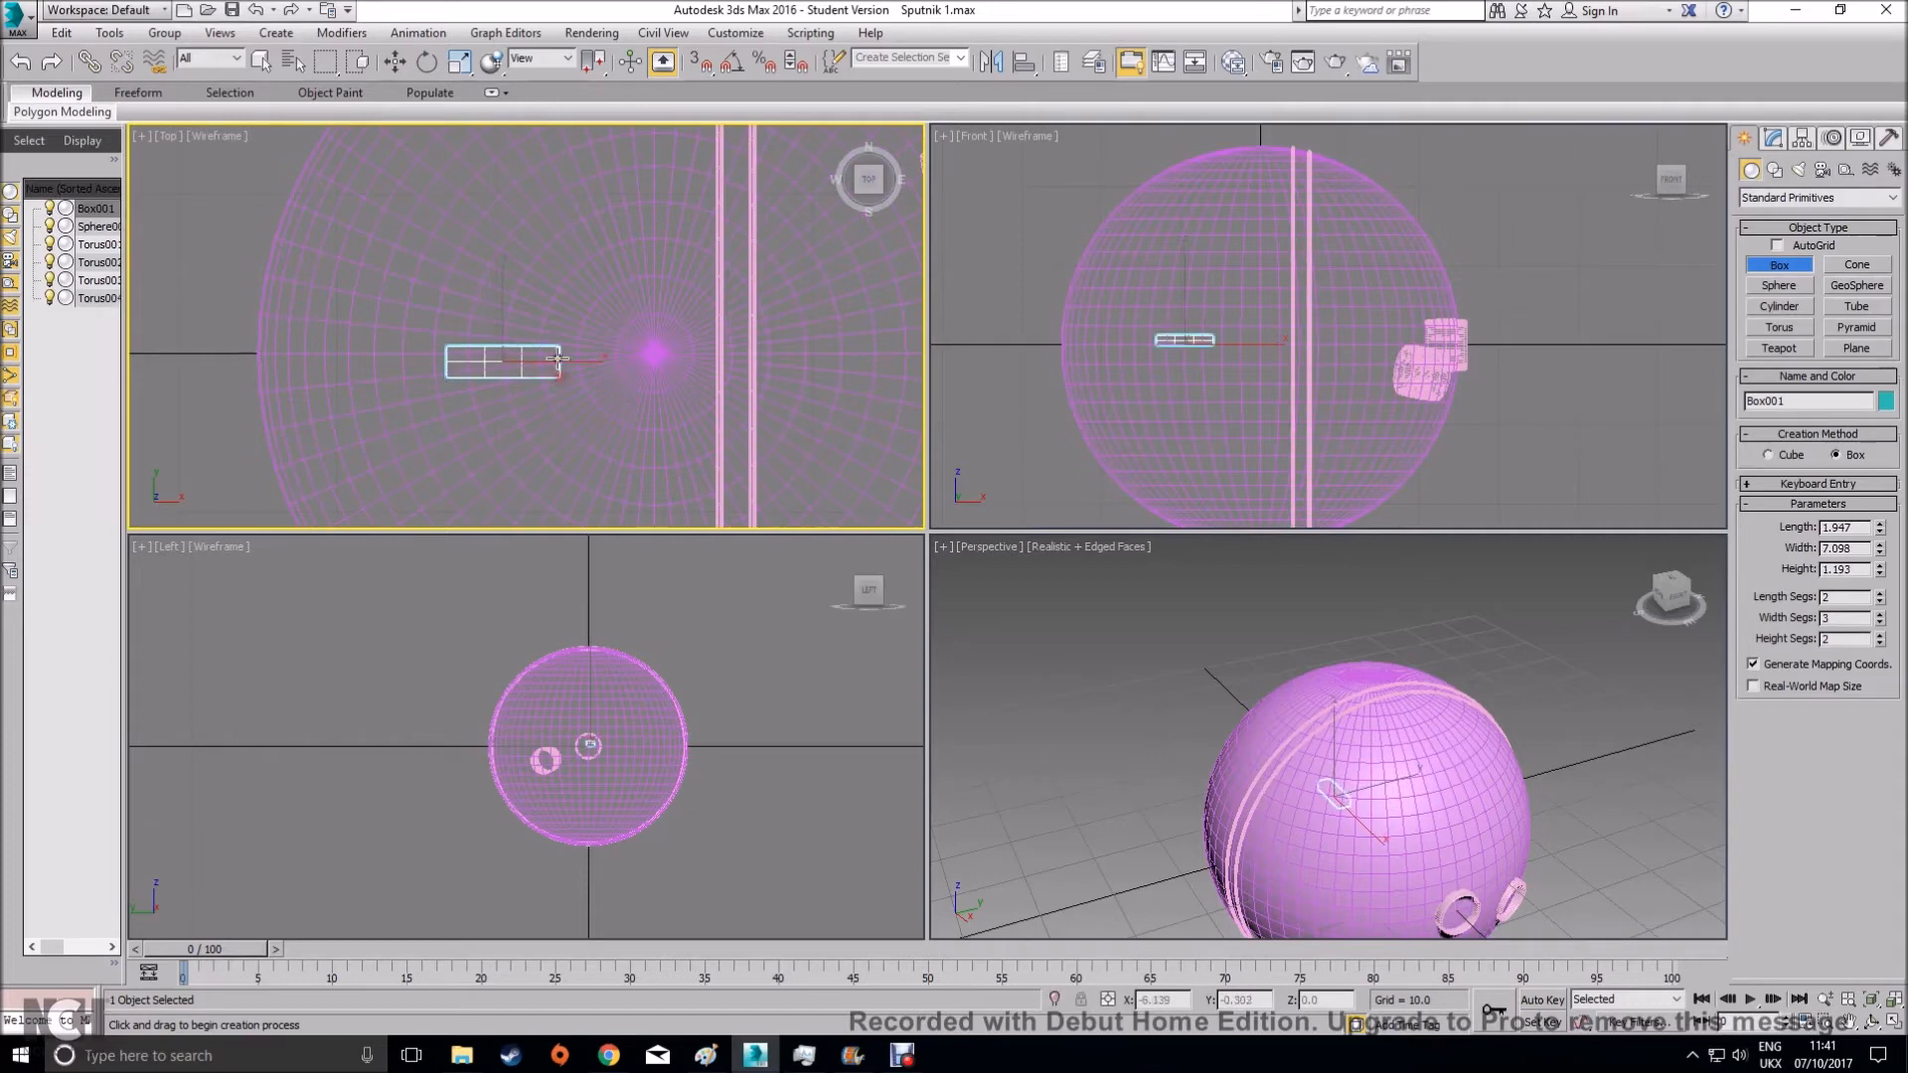
{"action": "left_click", "coordinate": [554, 342]}
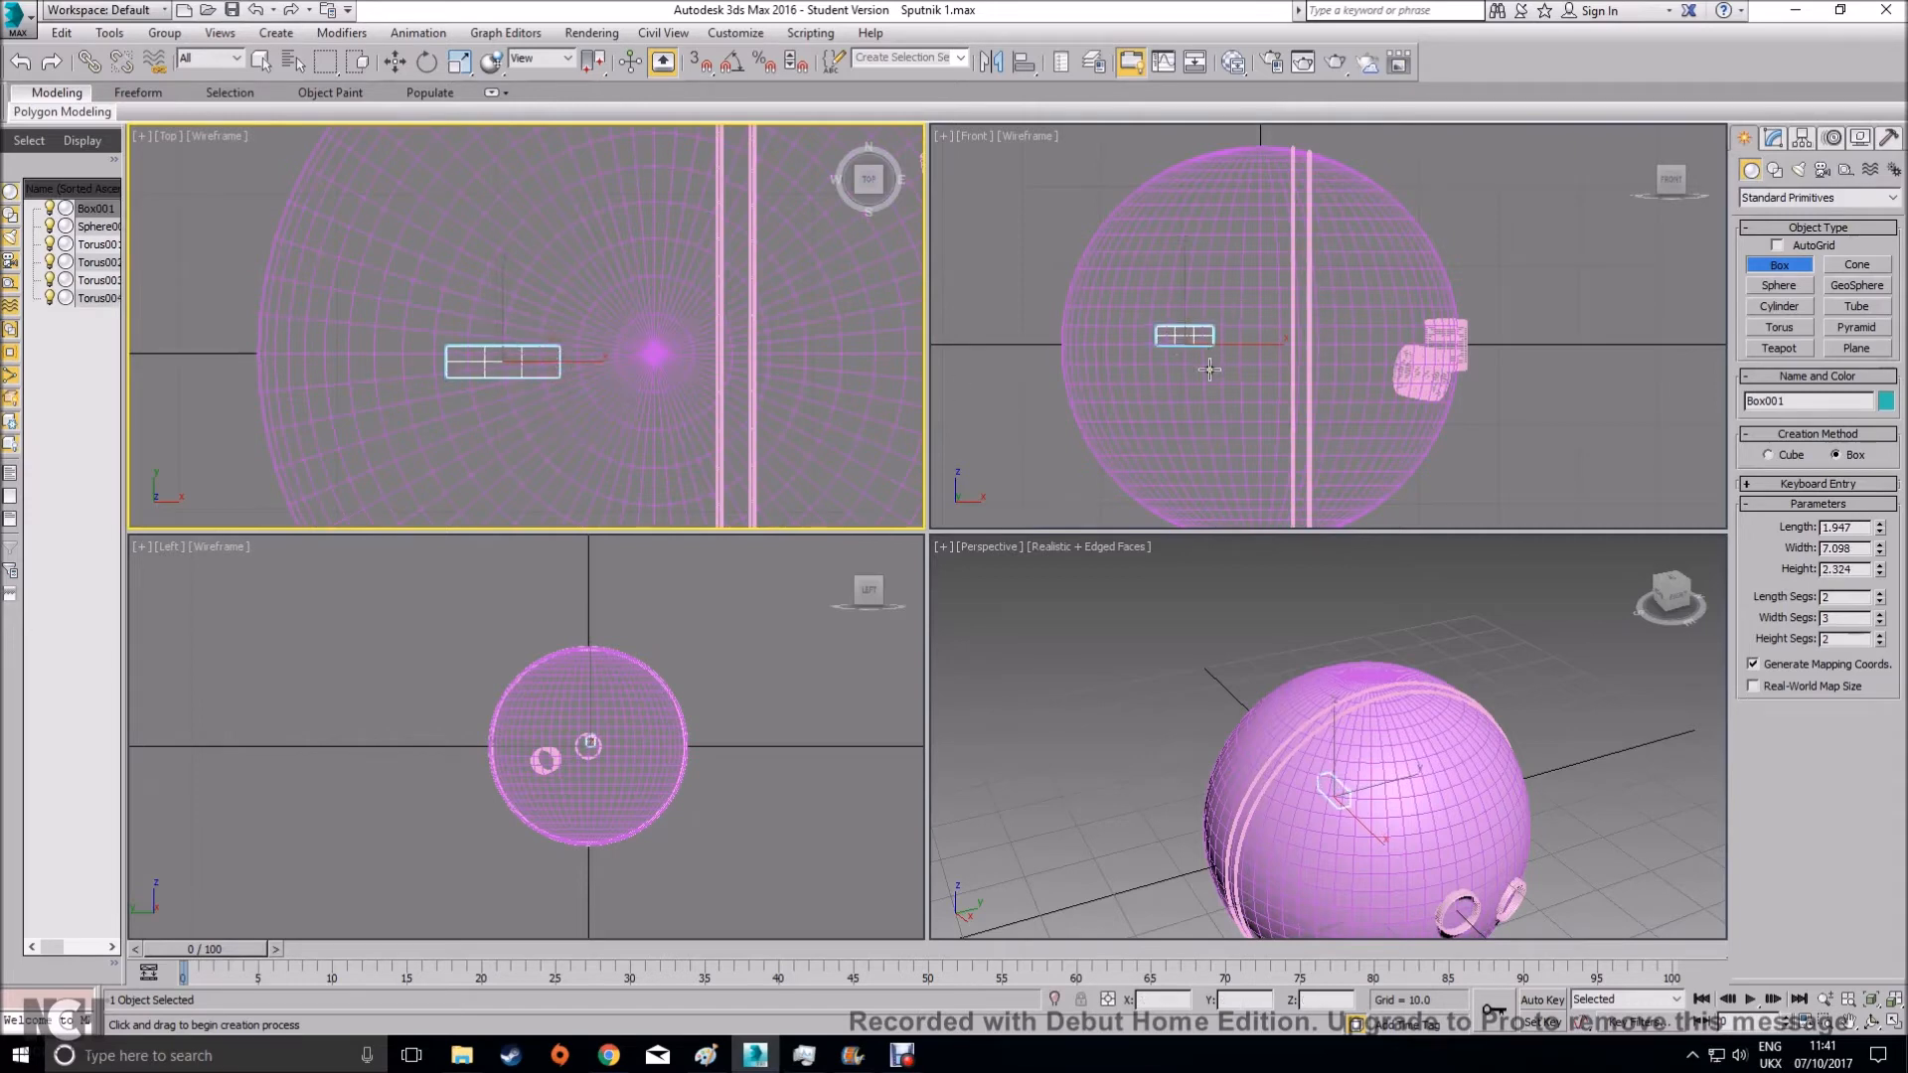
{"action": "right_click", "coordinate": [1425, 787]}
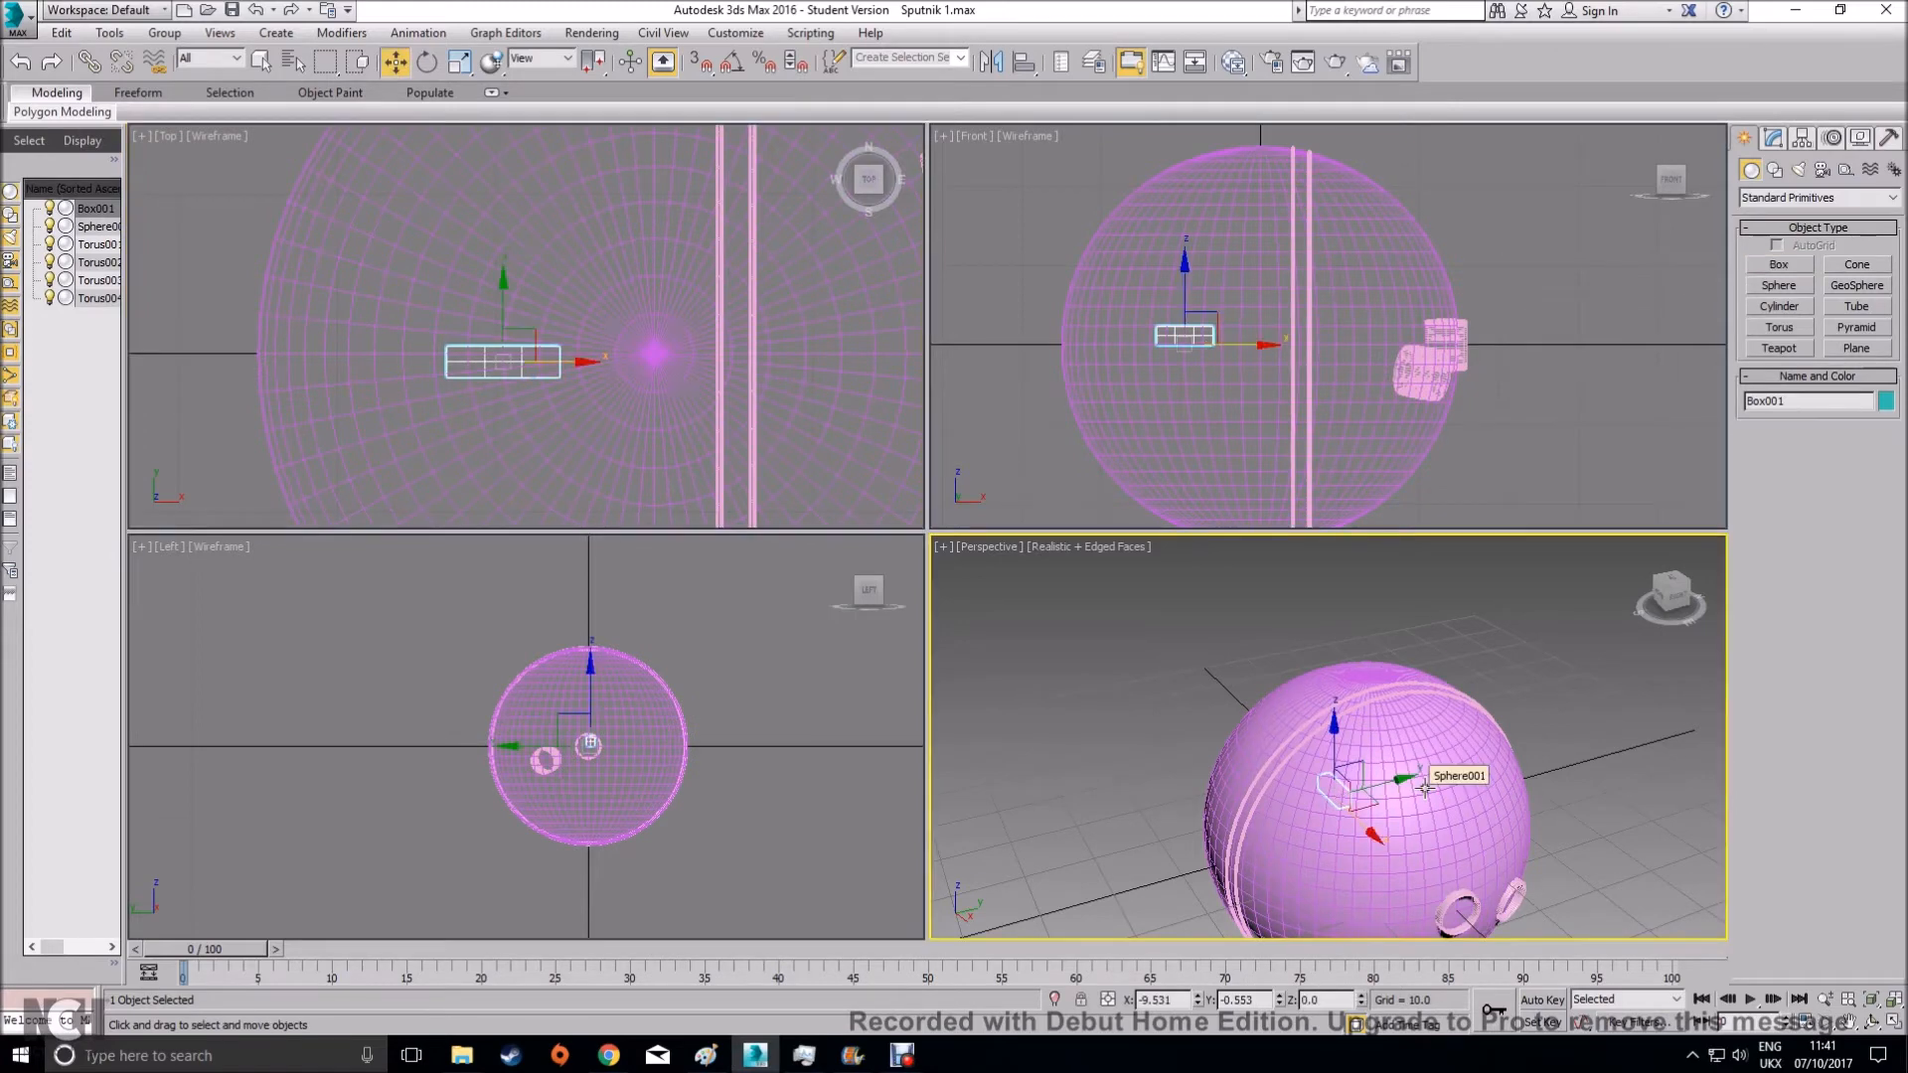
Move the box in the Front view onto the top of the sphere, to about X -4.05 and Z 23.97
{"action": "right_click", "coordinate": [1044, 283]}
{"action": "left_click_drag", "start_coordinate": [1185, 290], "coordinate": [1184, 101]}
{"action": "middle_click_drag", "start_coordinate": [1223, 311], "coordinate": [1170, 433]}
{"action": "scroll", "coordinate": [1151, 367], "scroll_direction": "up", "scroll_amount": 3}
{"action": "middle_click_drag", "start_coordinate": [1170, 262], "coordinate": [1169, 357]}
{"action": "left_click_drag", "start_coordinate": [1167, 295], "coordinate": [1258, 295]}
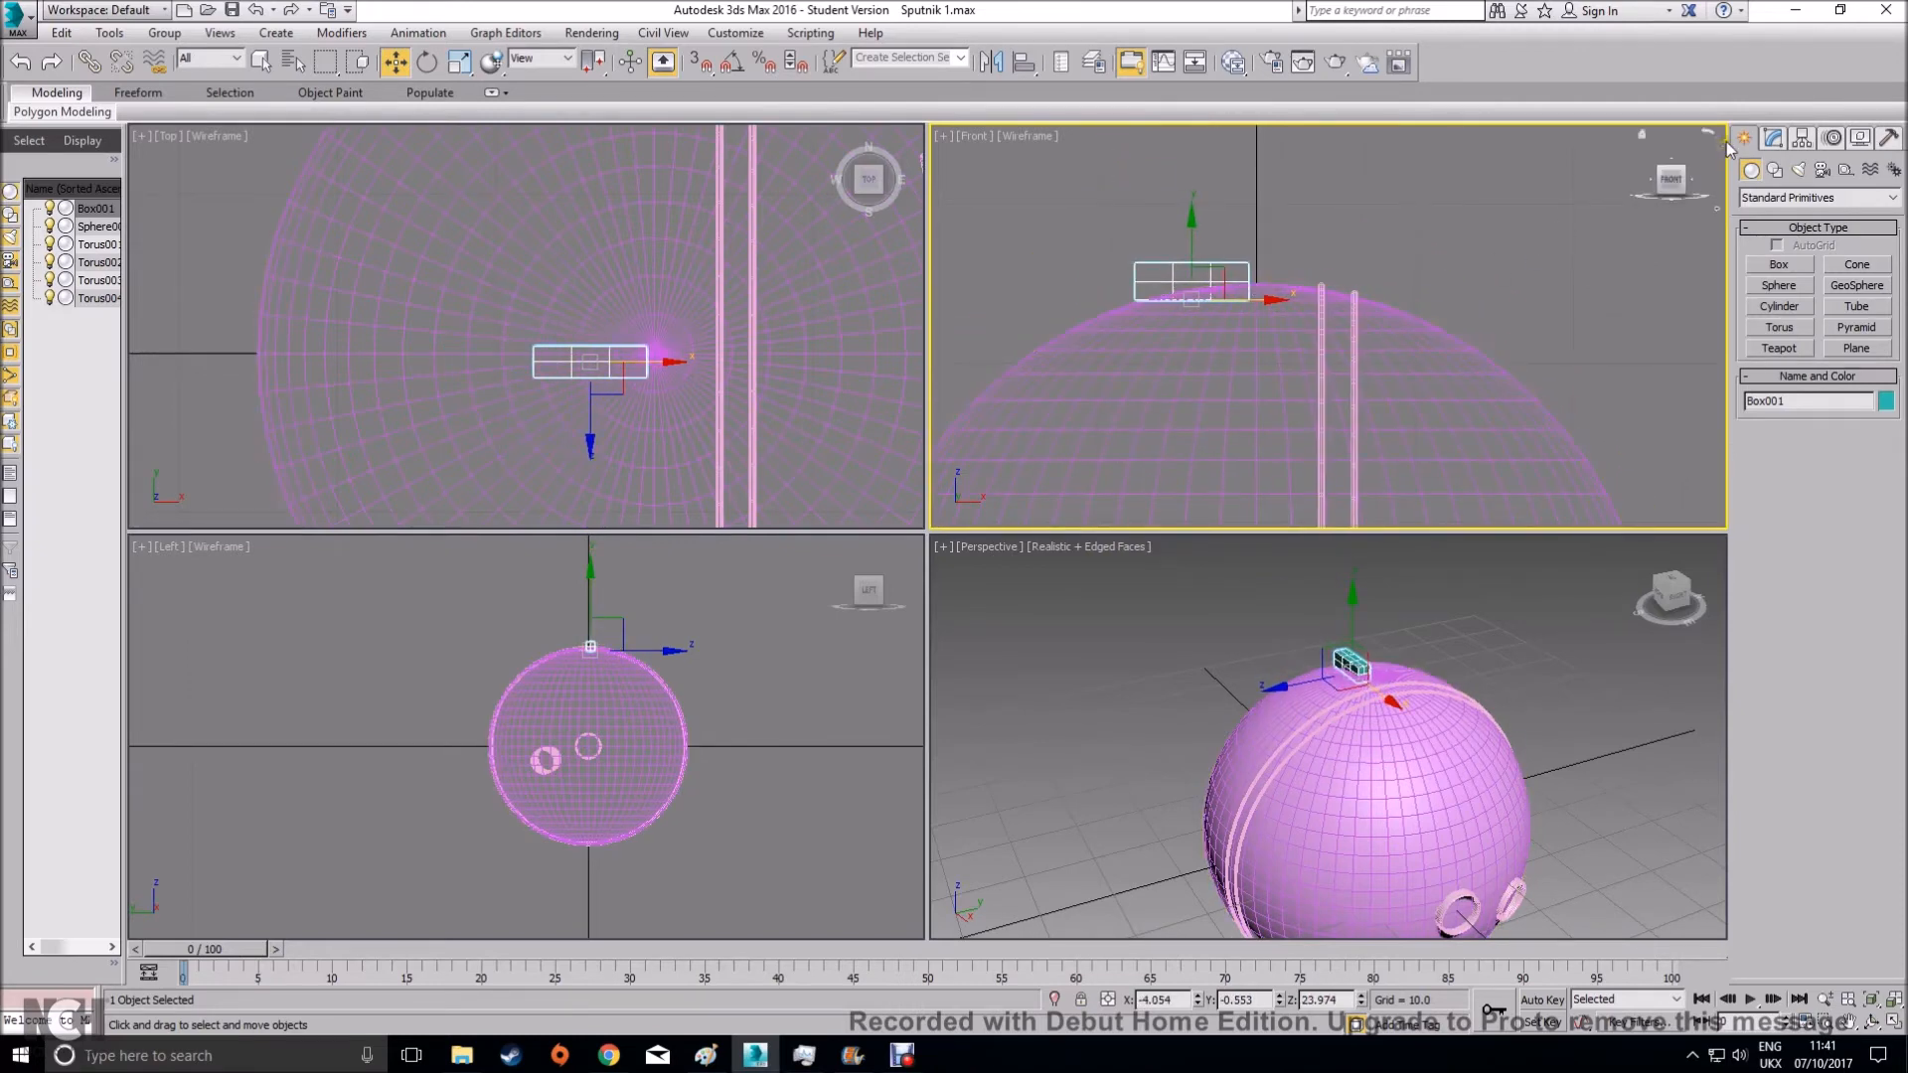
Set the box's length, width and height segments to 1 each
{"action": "left_click", "coordinate": [1773, 139]}
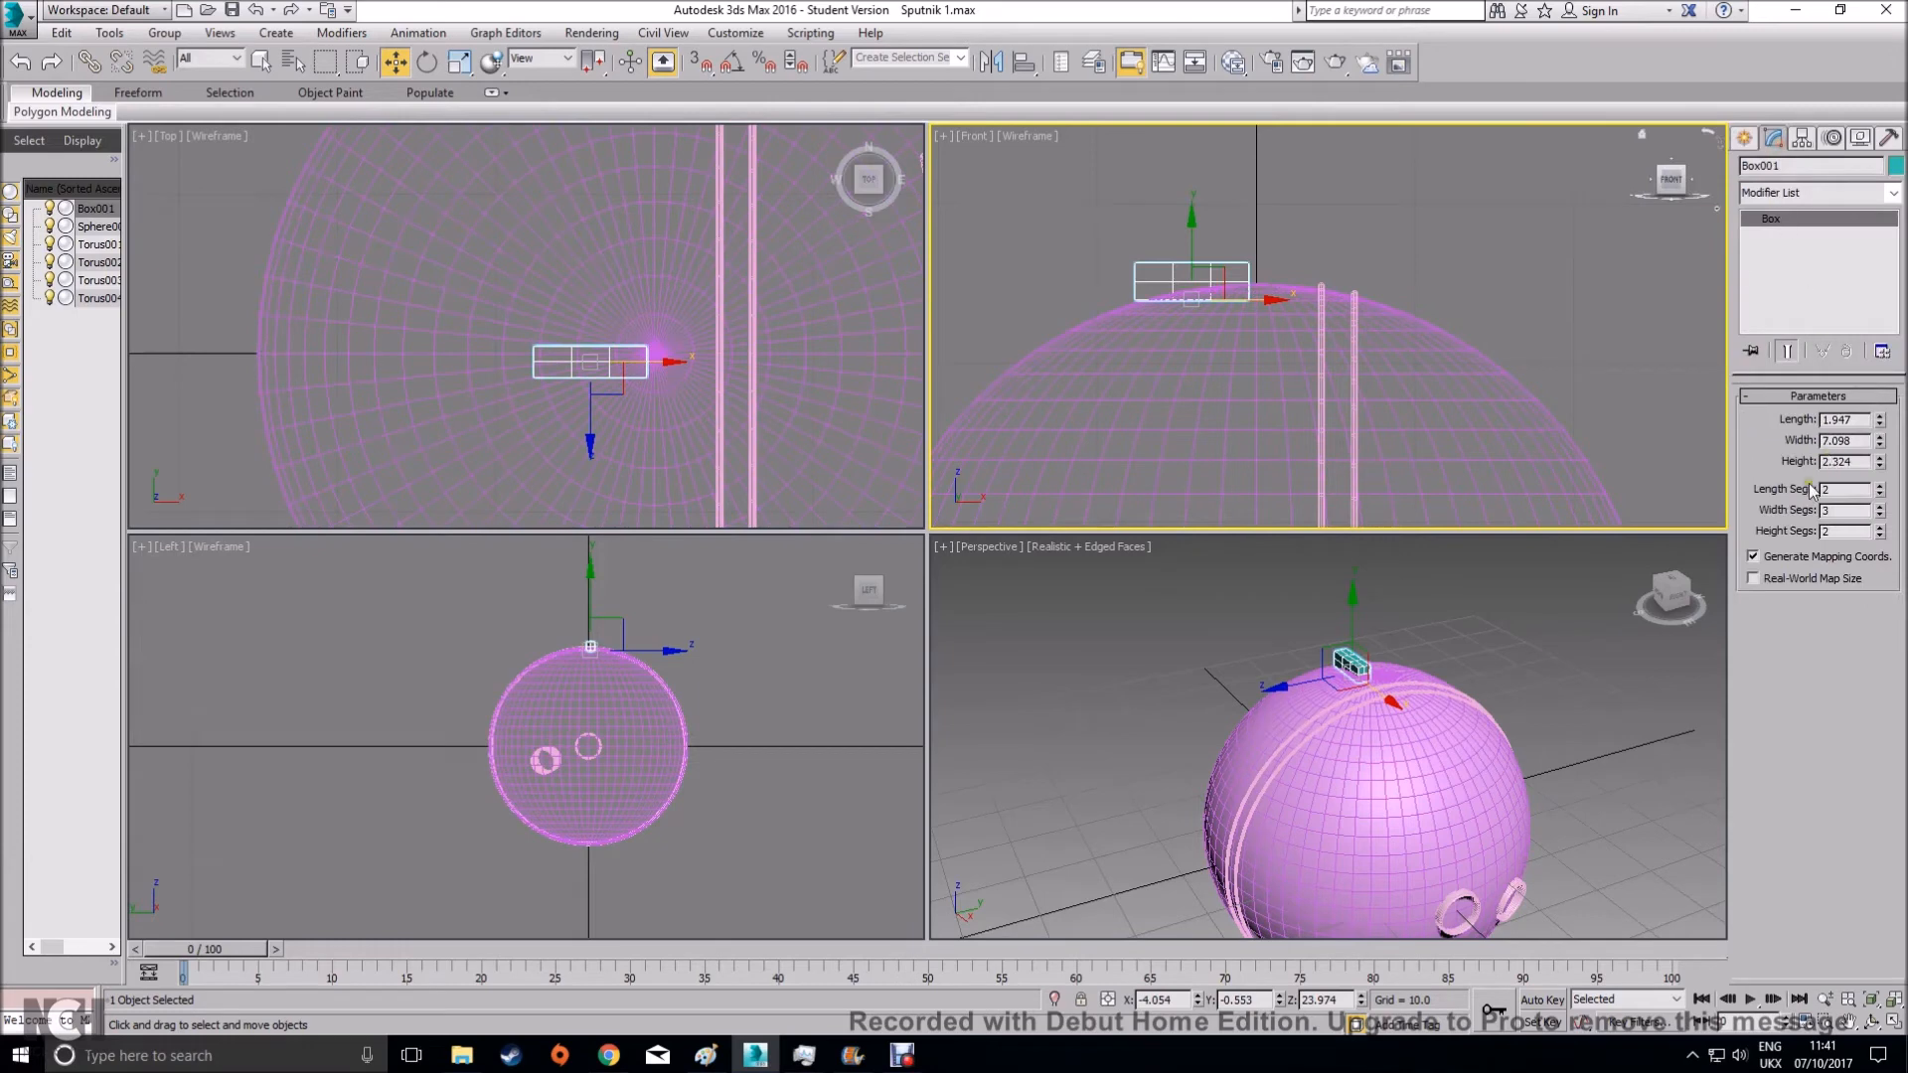
{"action": "left_click", "coordinate": [1879, 494]}
{"action": "left_click", "coordinate": [1879, 515]}
{"action": "left_click", "coordinate": [1879, 535]}
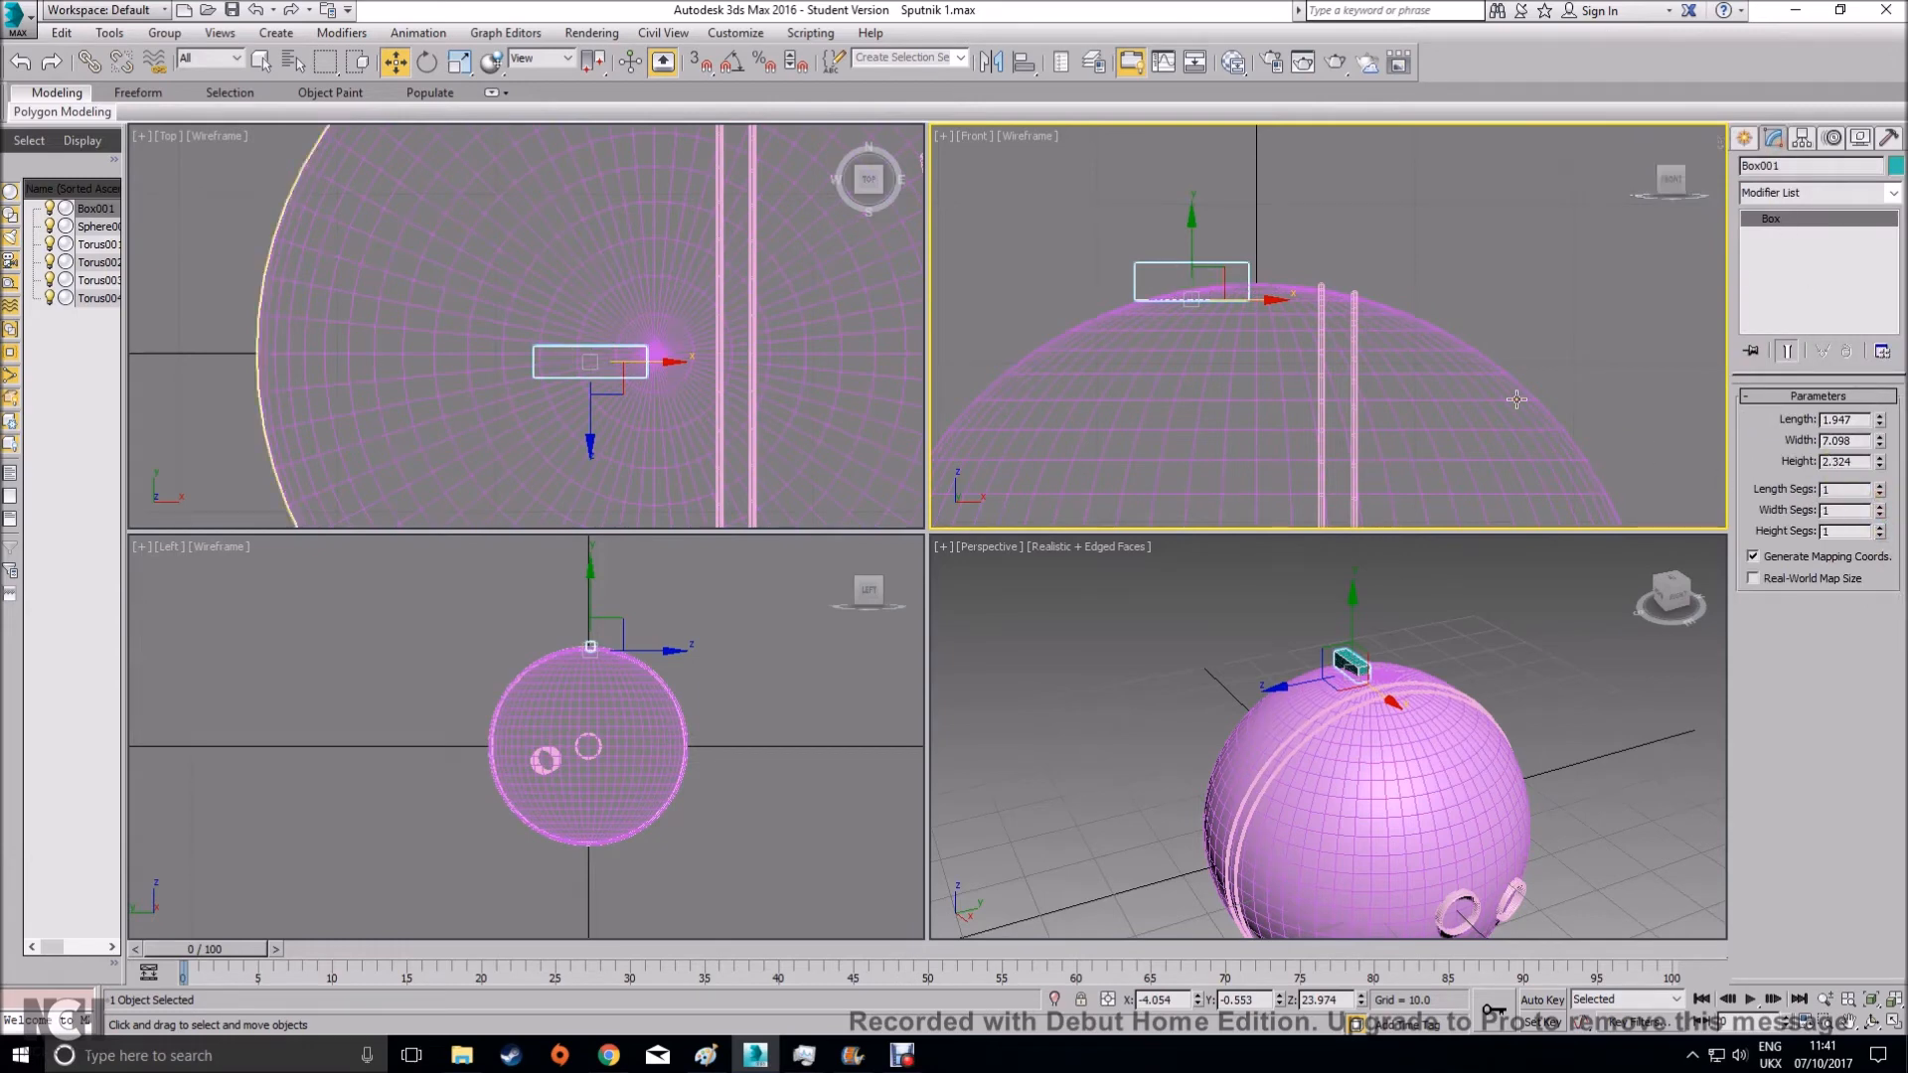
{"action": "middle_click_drag", "start_coordinate": [1229, 361], "coordinate": [1226, 426], "text": "alt"}
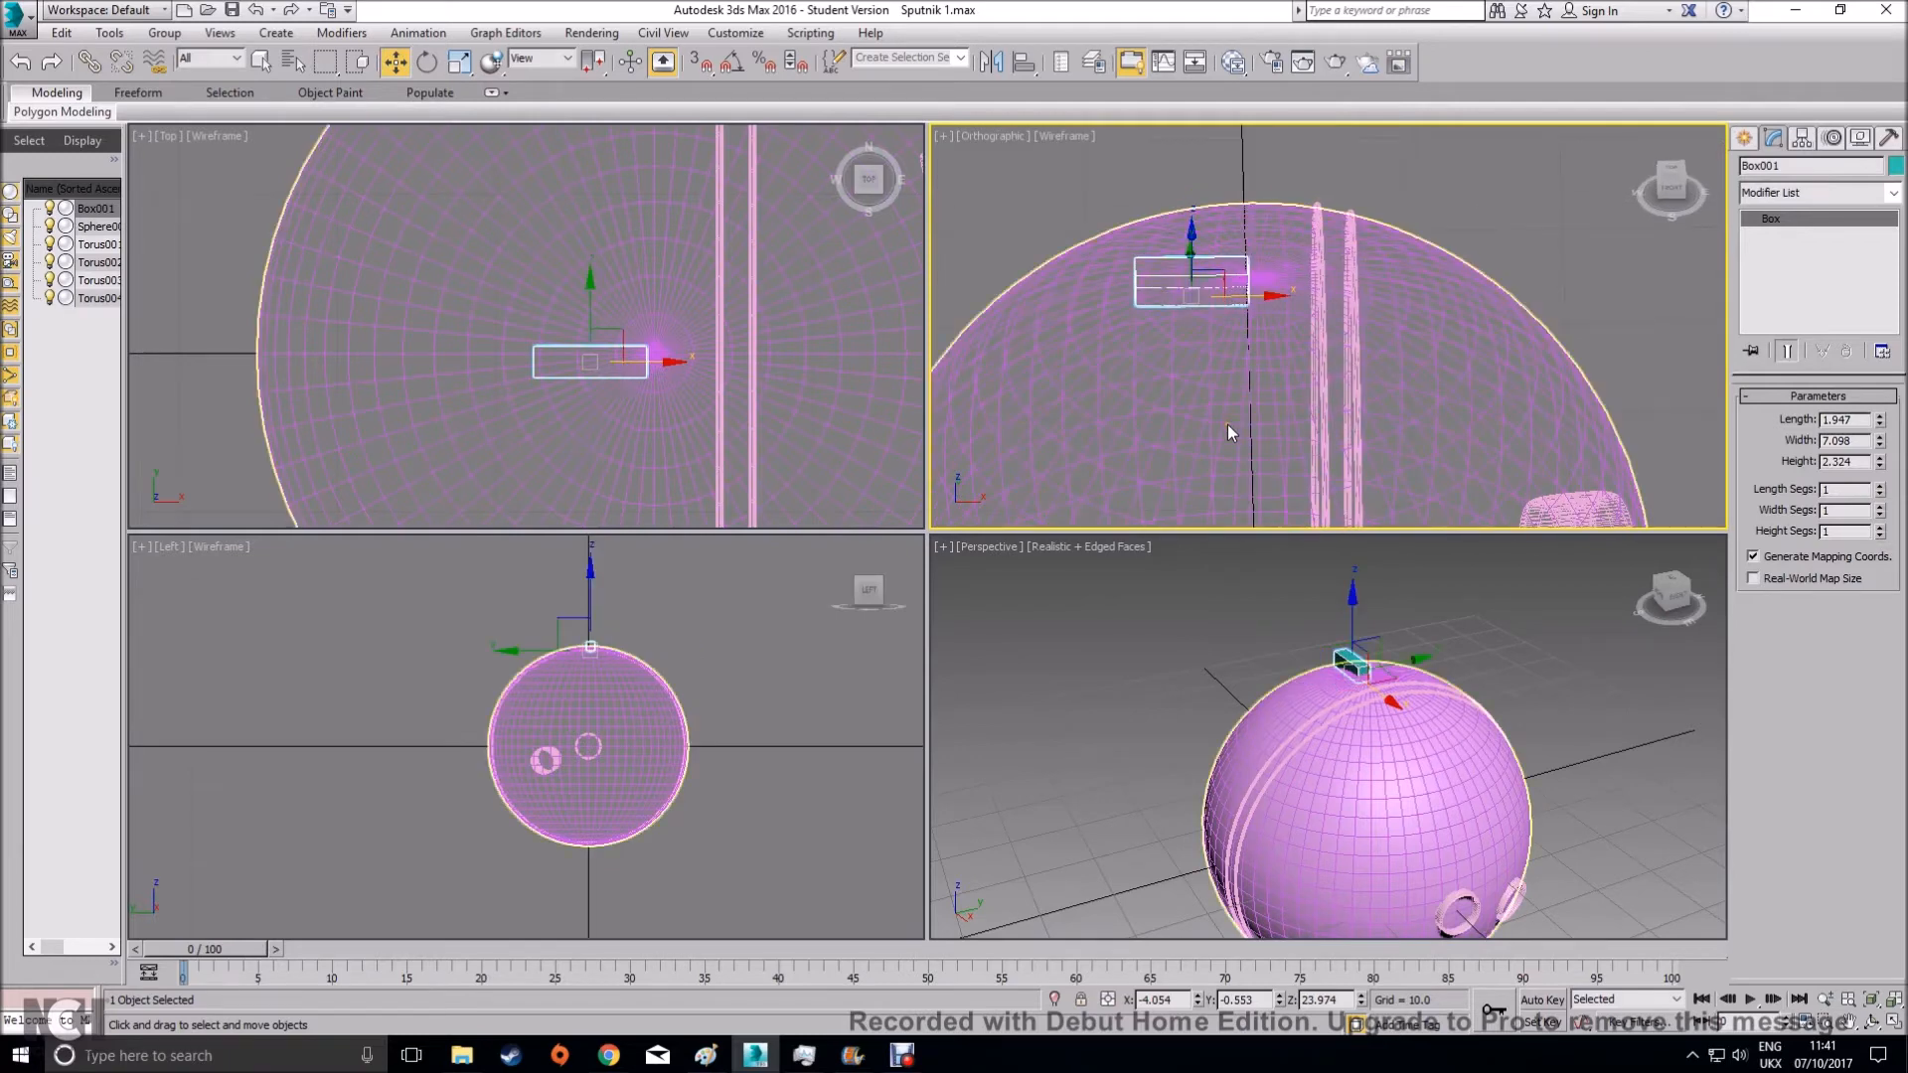
{"action": "left_click", "coordinate": [1041, 184]}
{"action": "key", "text": "f"}
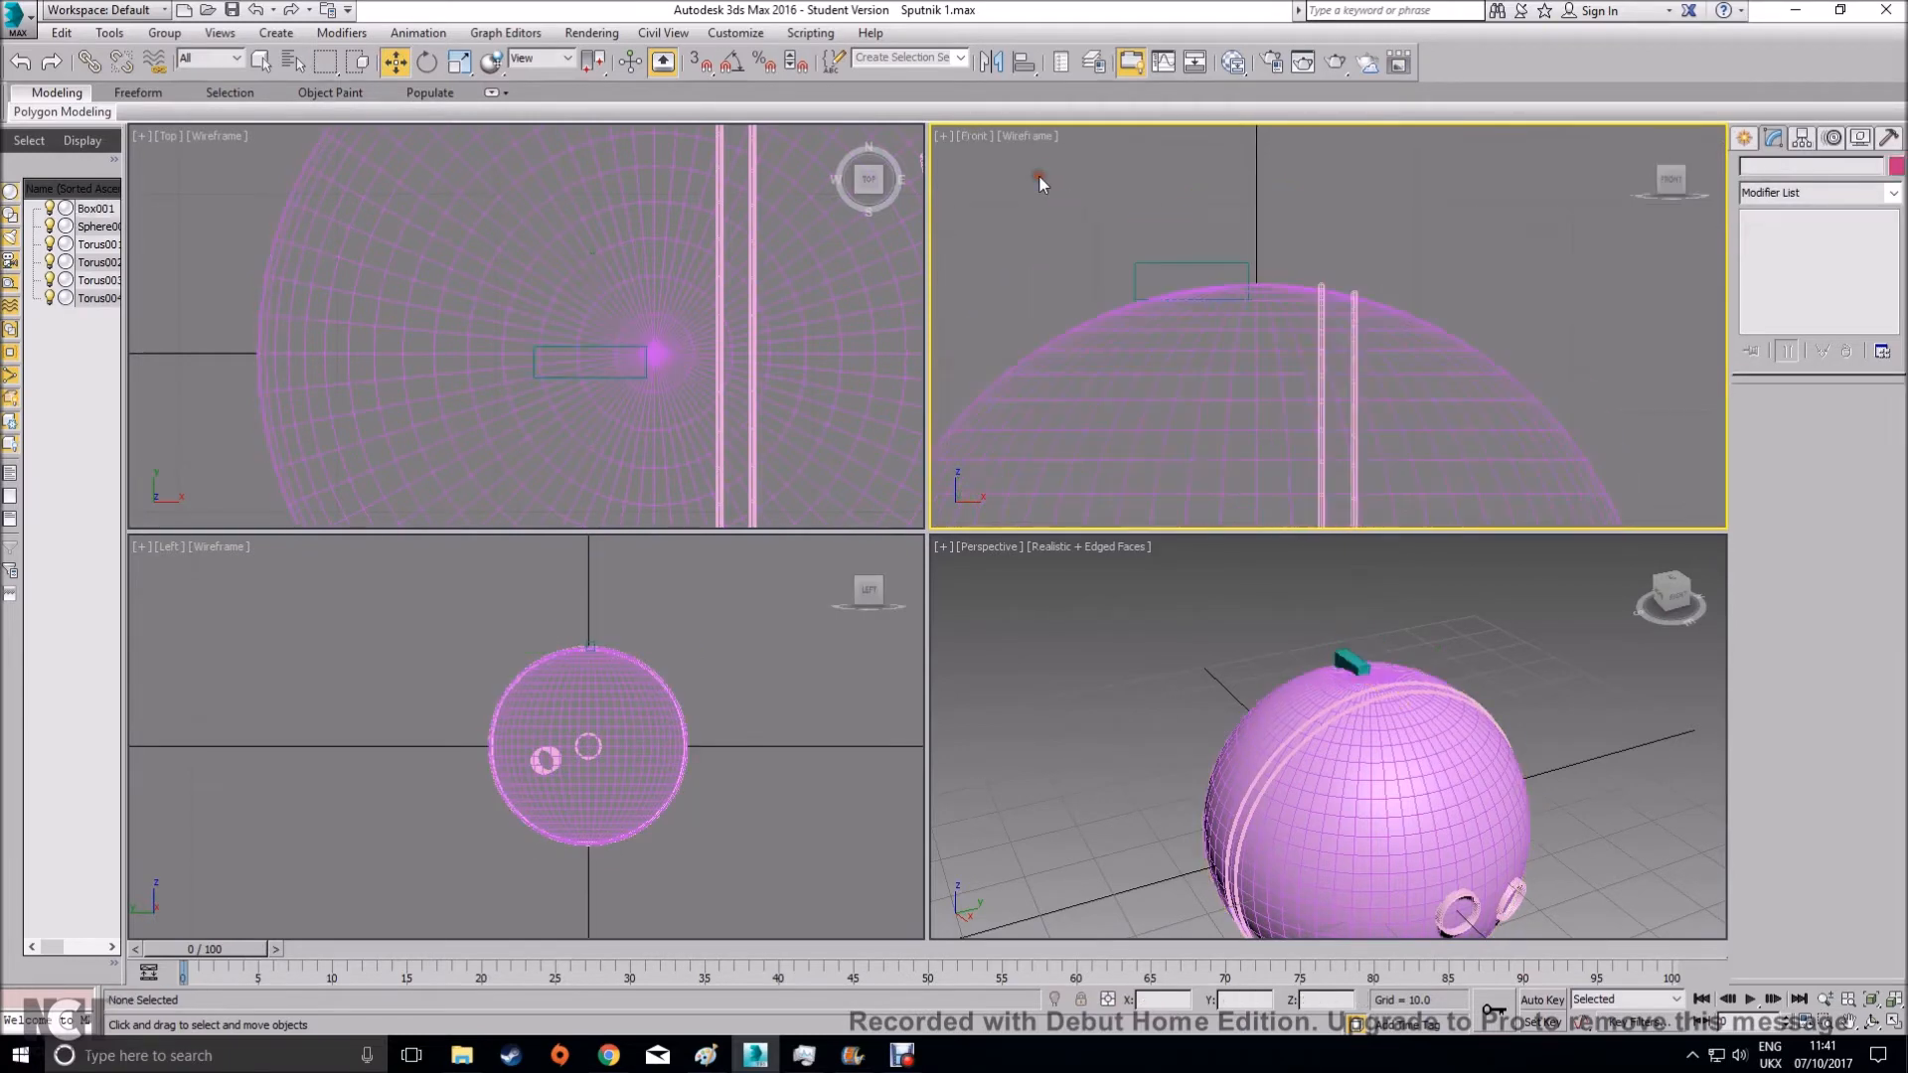
{"action": "middle_click_drag", "start_coordinate": [1233, 289], "coordinate": [1236, 329], "text": "alt"}
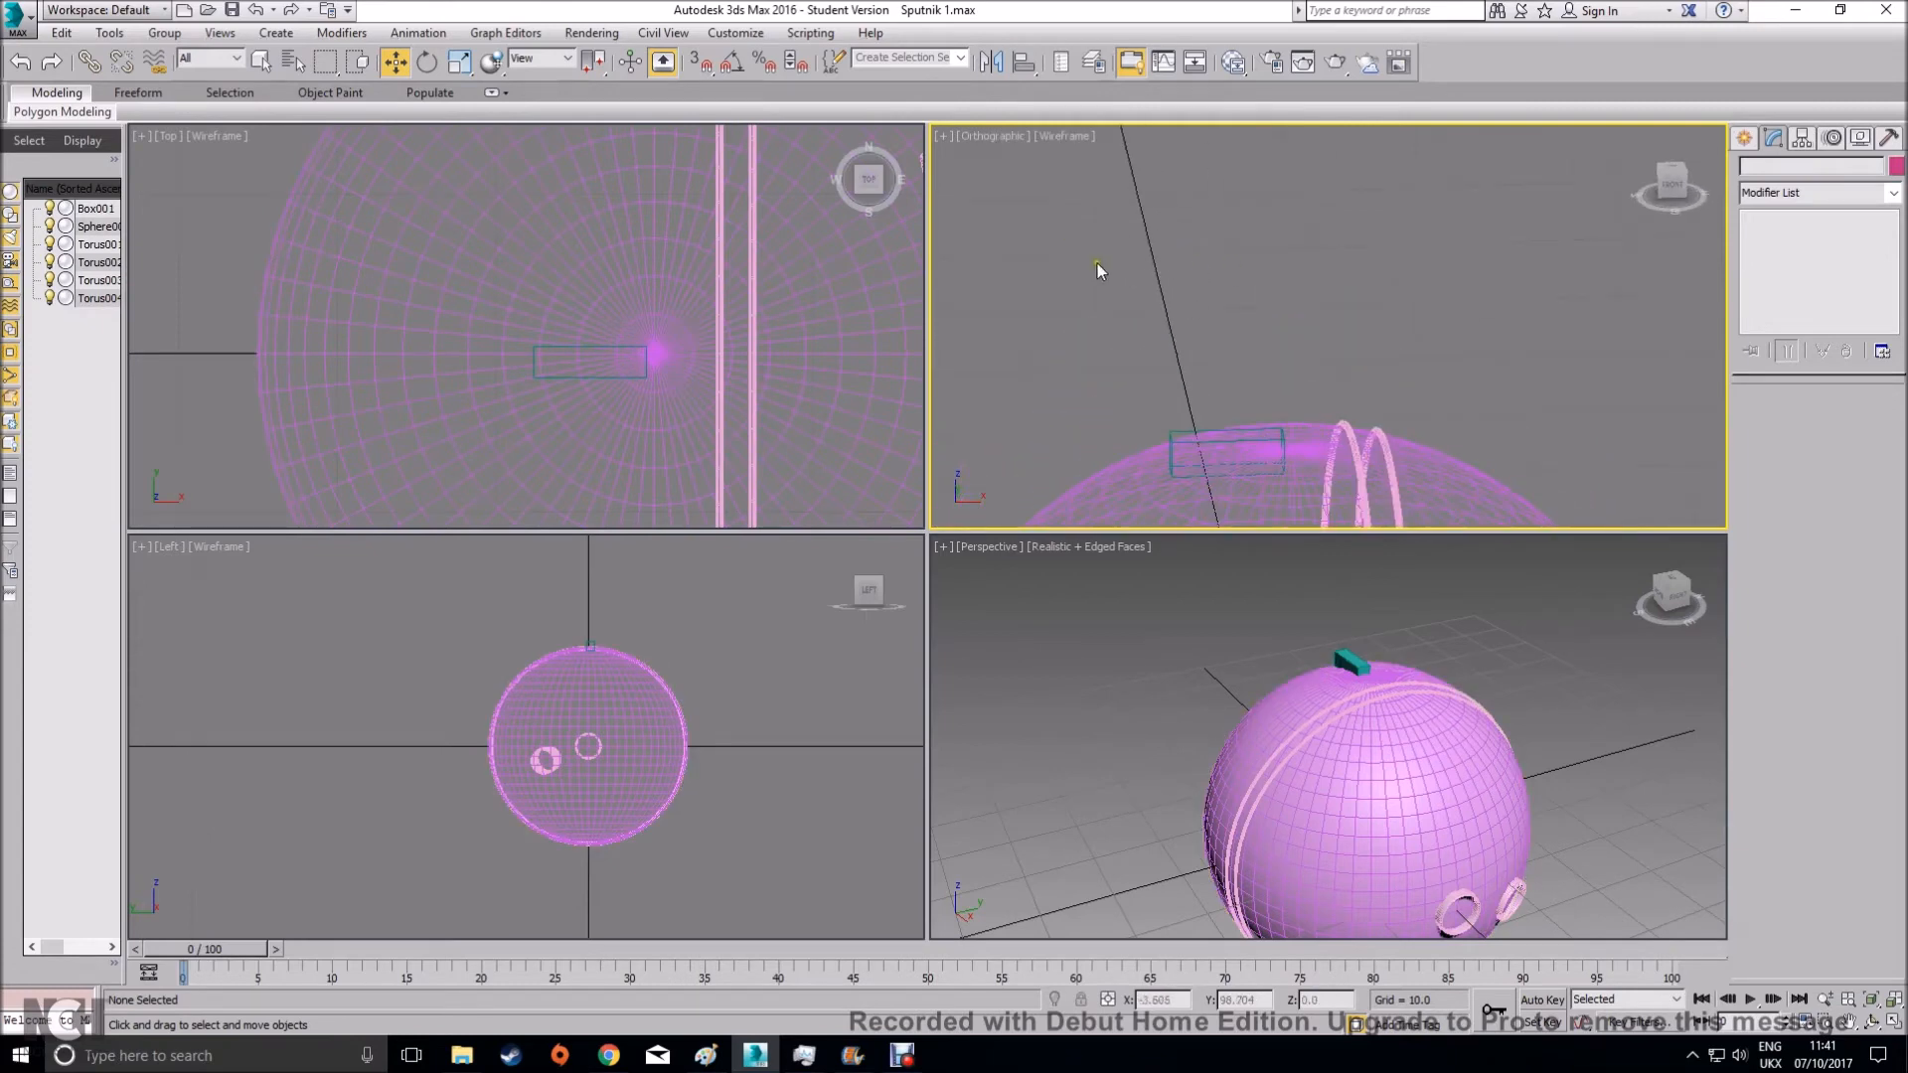
{"action": "key", "text": "ctrl+z"}
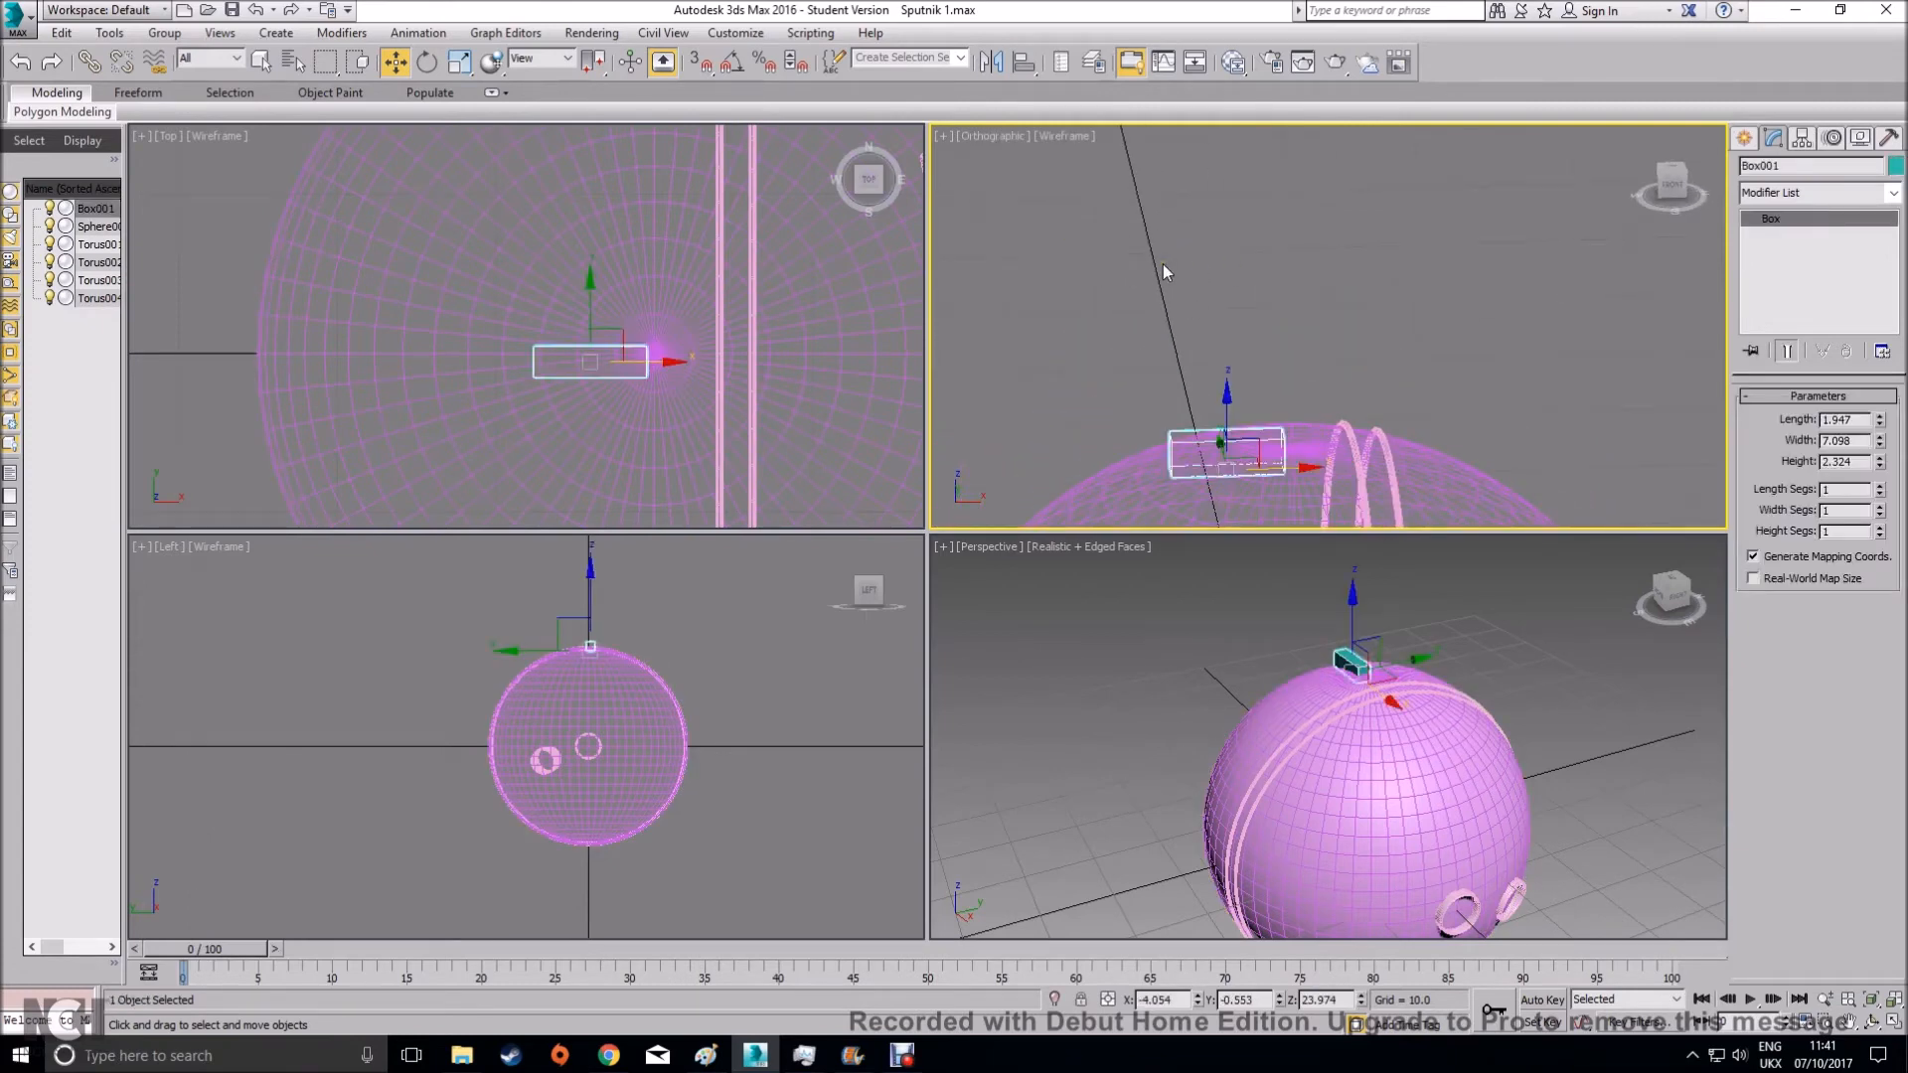
{"action": "key", "text": "f"}
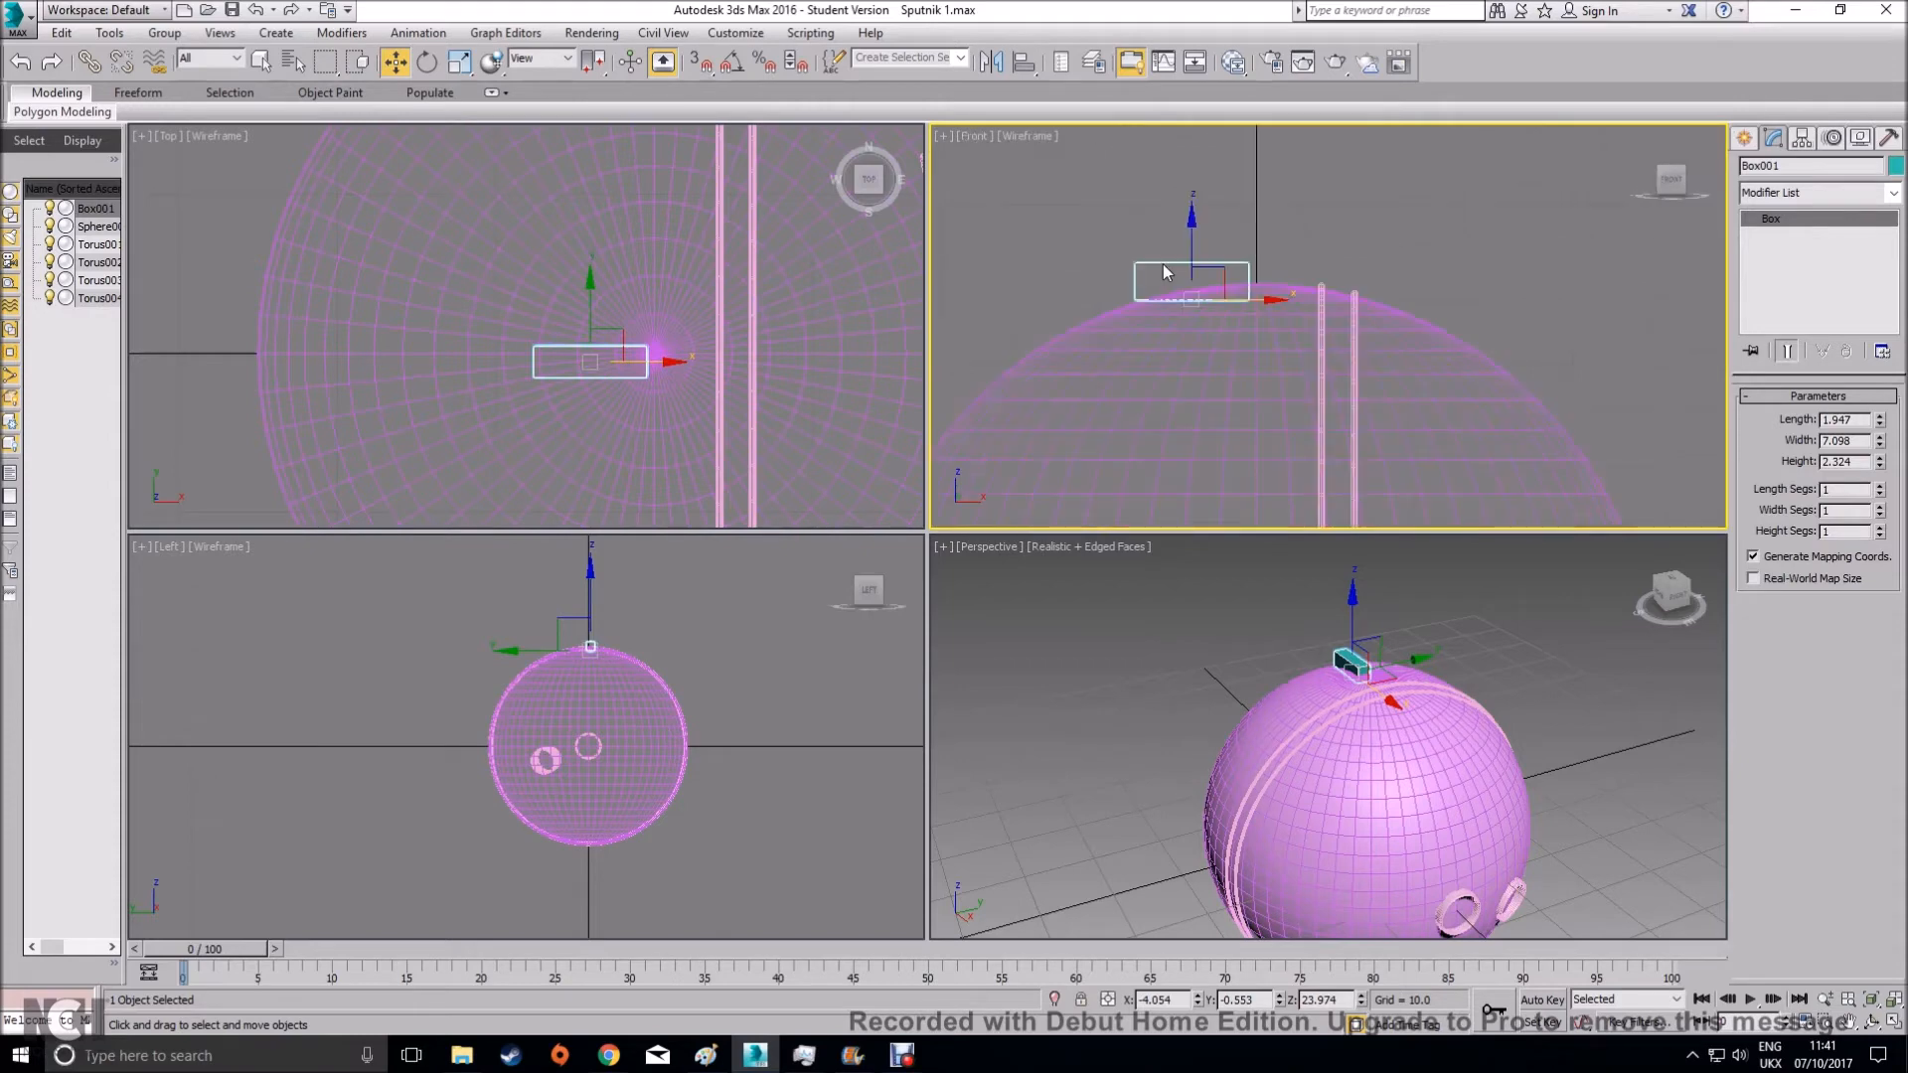
Maximize the Perspective view and set the box's absolute world position to 0 on X, Y and Z
{"action": "right_click", "coordinate": [1519, 637]}
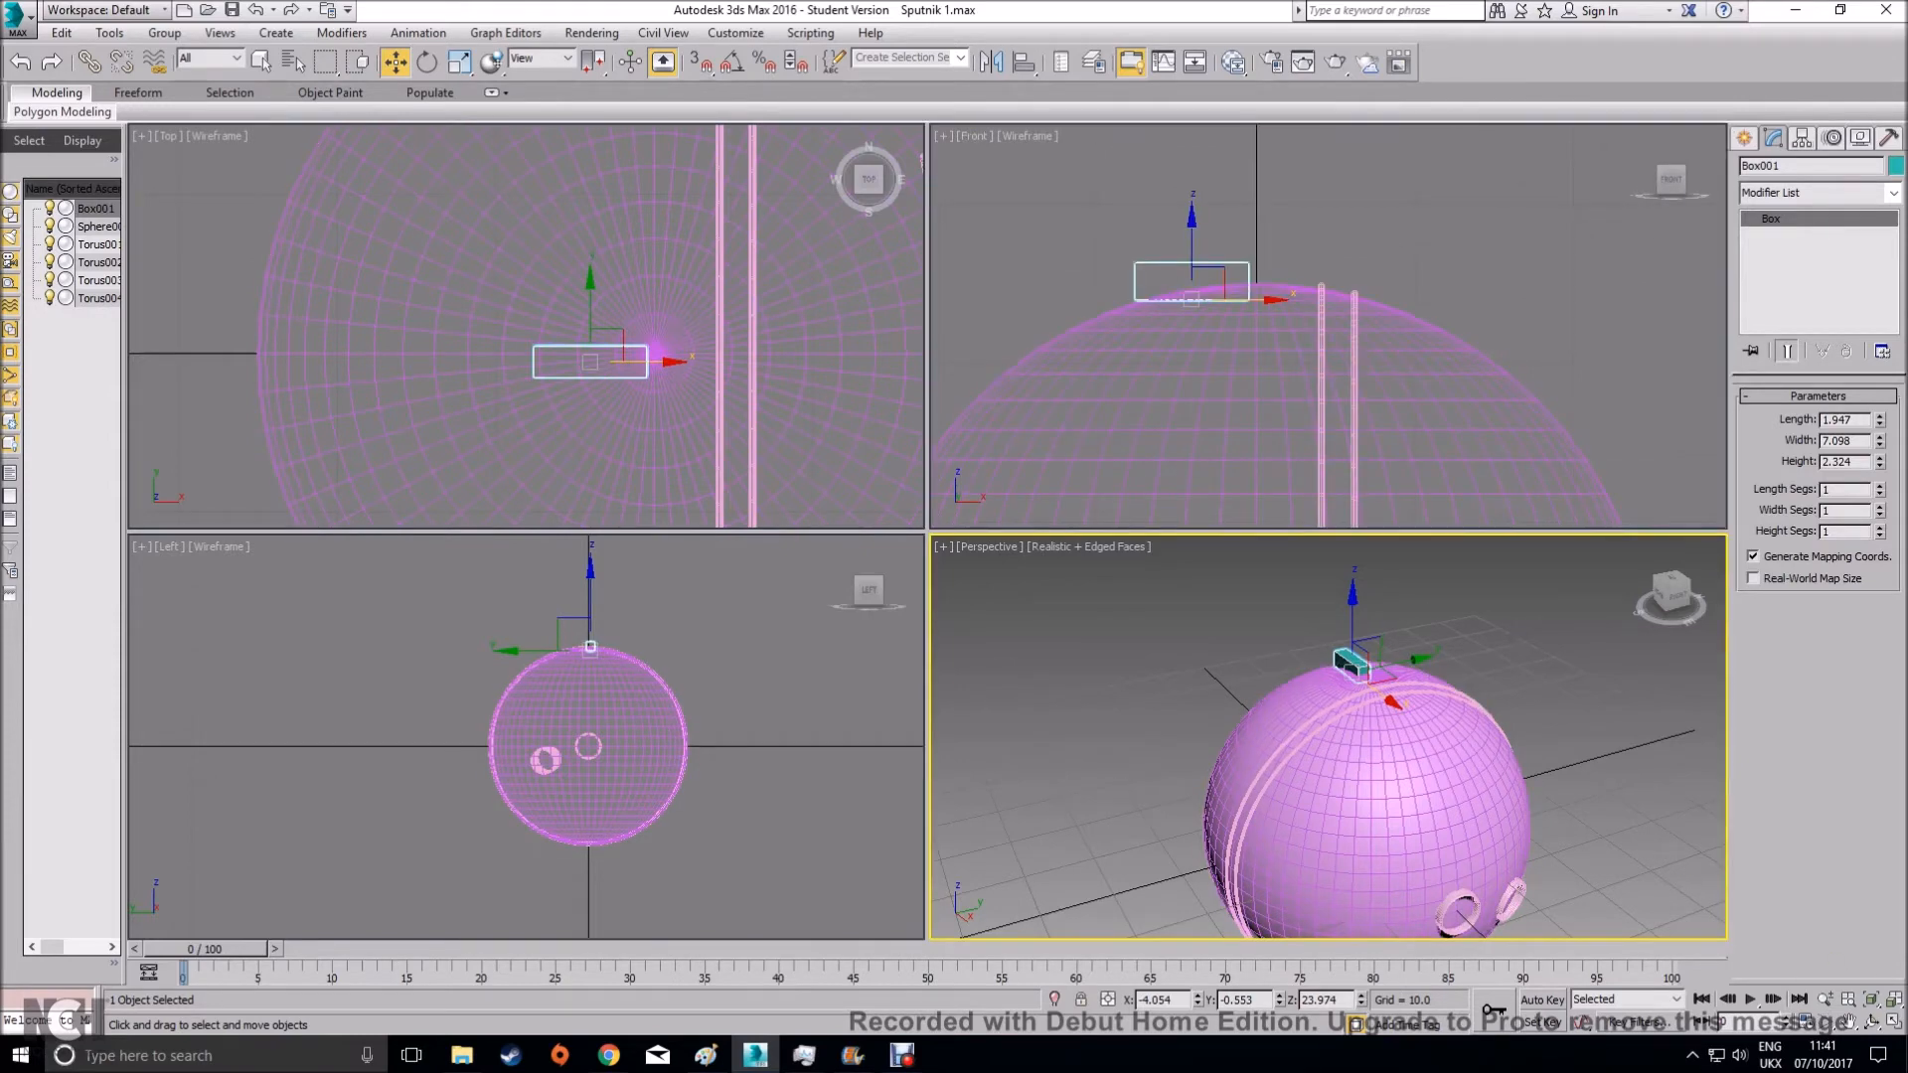
{"action": "key", "text": "alt+w"}
{"action": "middle_click_drag", "start_coordinate": [1047, 531], "coordinate": [1006, 467], "text": "alt"}
{"action": "key", "text": "F12"}
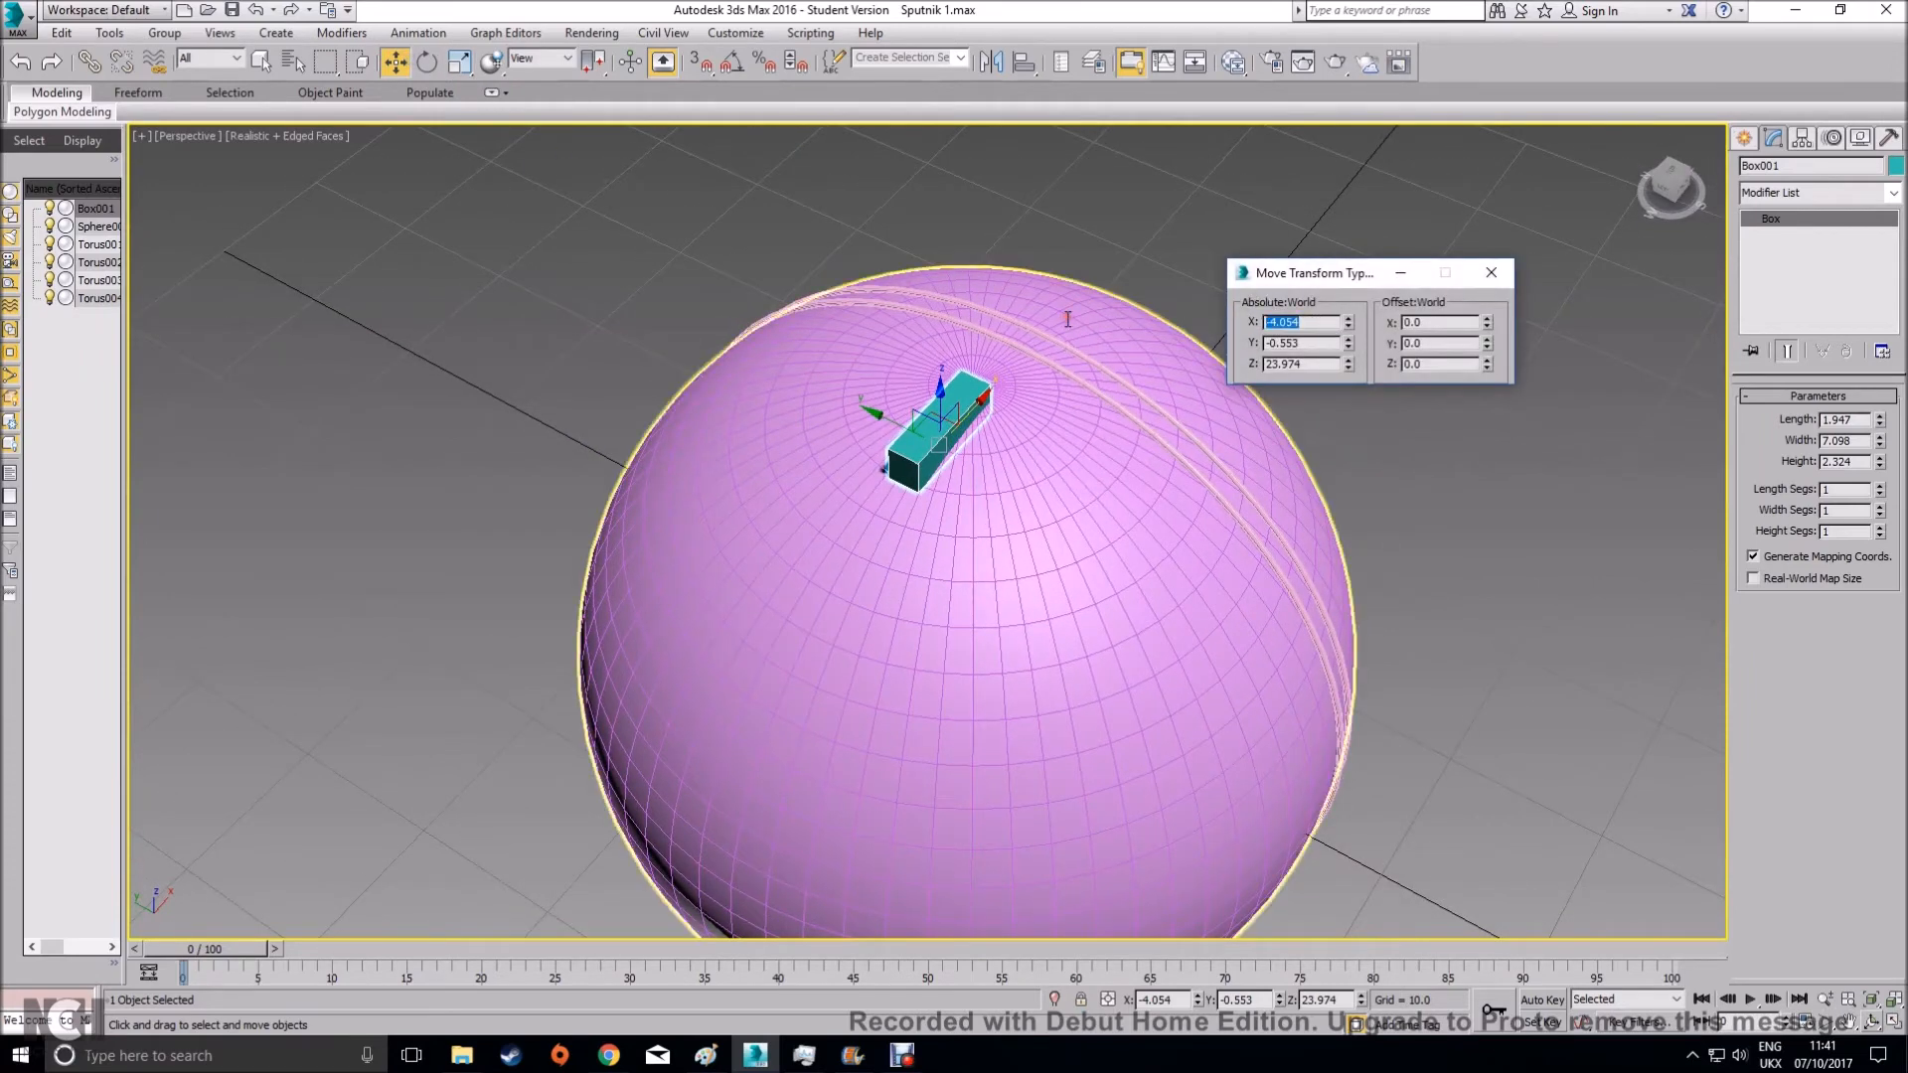
{"action": "type", "text": "0"}
{"action": "key", "text": "Tab"}
{"action": "type", "text": "0"}
{"action": "key", "text": "Tab"}
{"action": "type", "text": "0"}
{"action": "key", "text": "Return"}
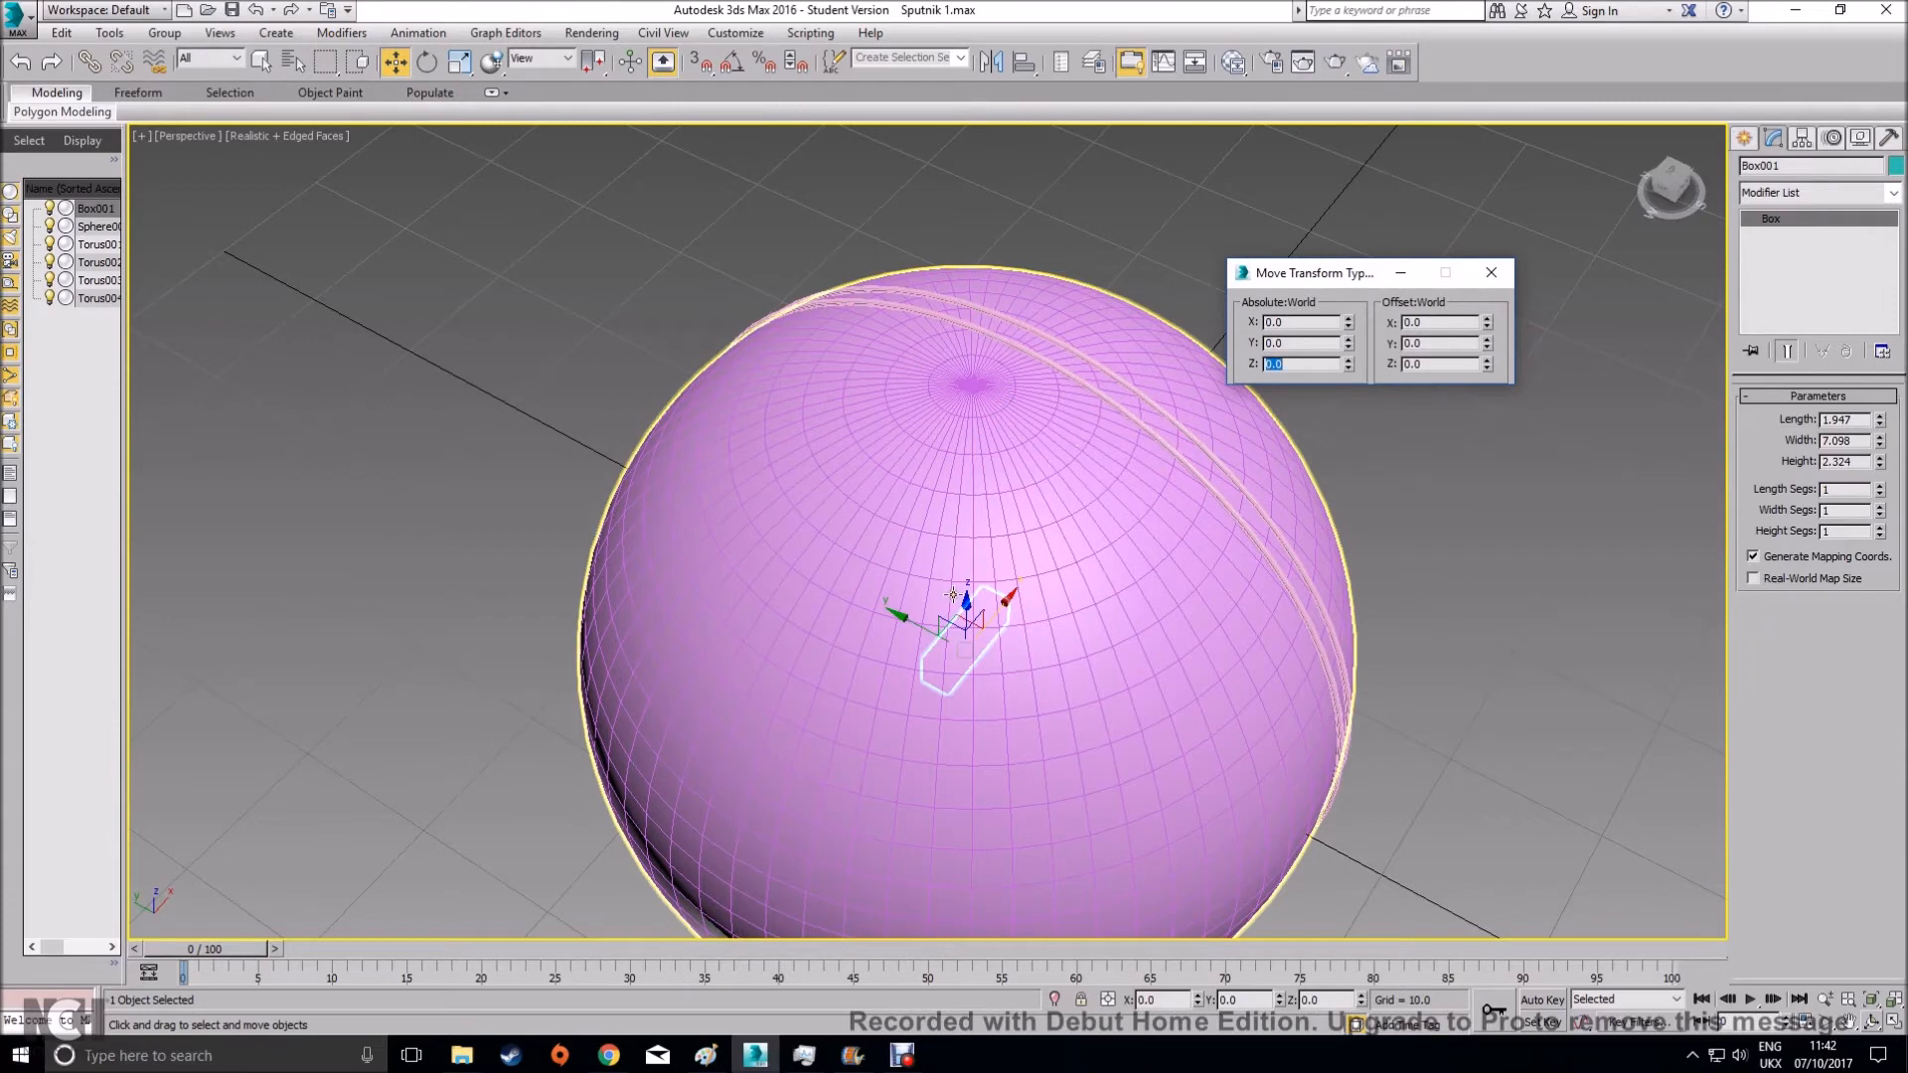
Move the box up and sideways to the sphere's top, at about X -6.28 and Z 22.66, keeping Y at 0
{"action": "left_click_drag", "start_coordinate": [969, 608], "coordinate": [792, 465]}
{"action": "scroll", "coordinate": [999, 372], "scroll_direction": "up", "scroll_amount": 5}
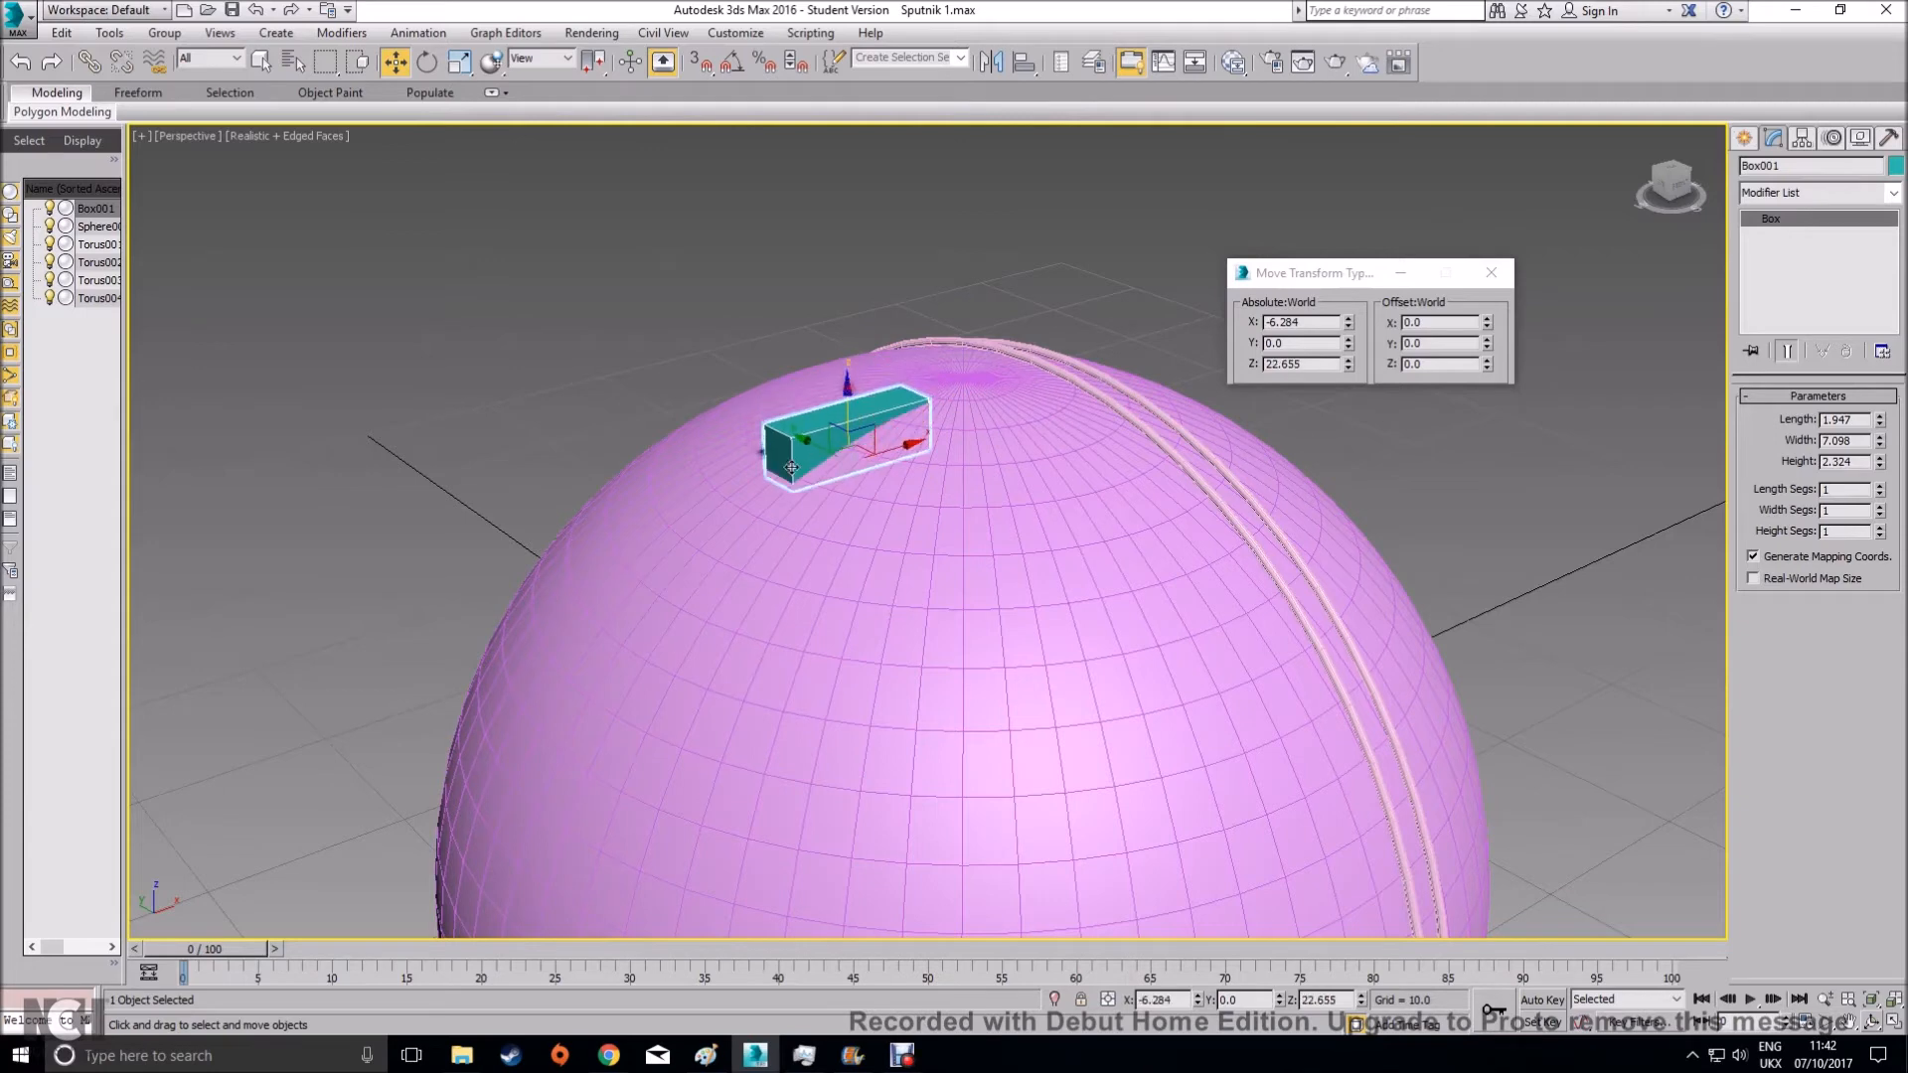
{"action": "middle_click_drag", "start_coordinate": [792, 457], "coordinate": [880, 519], "text": "alt"}
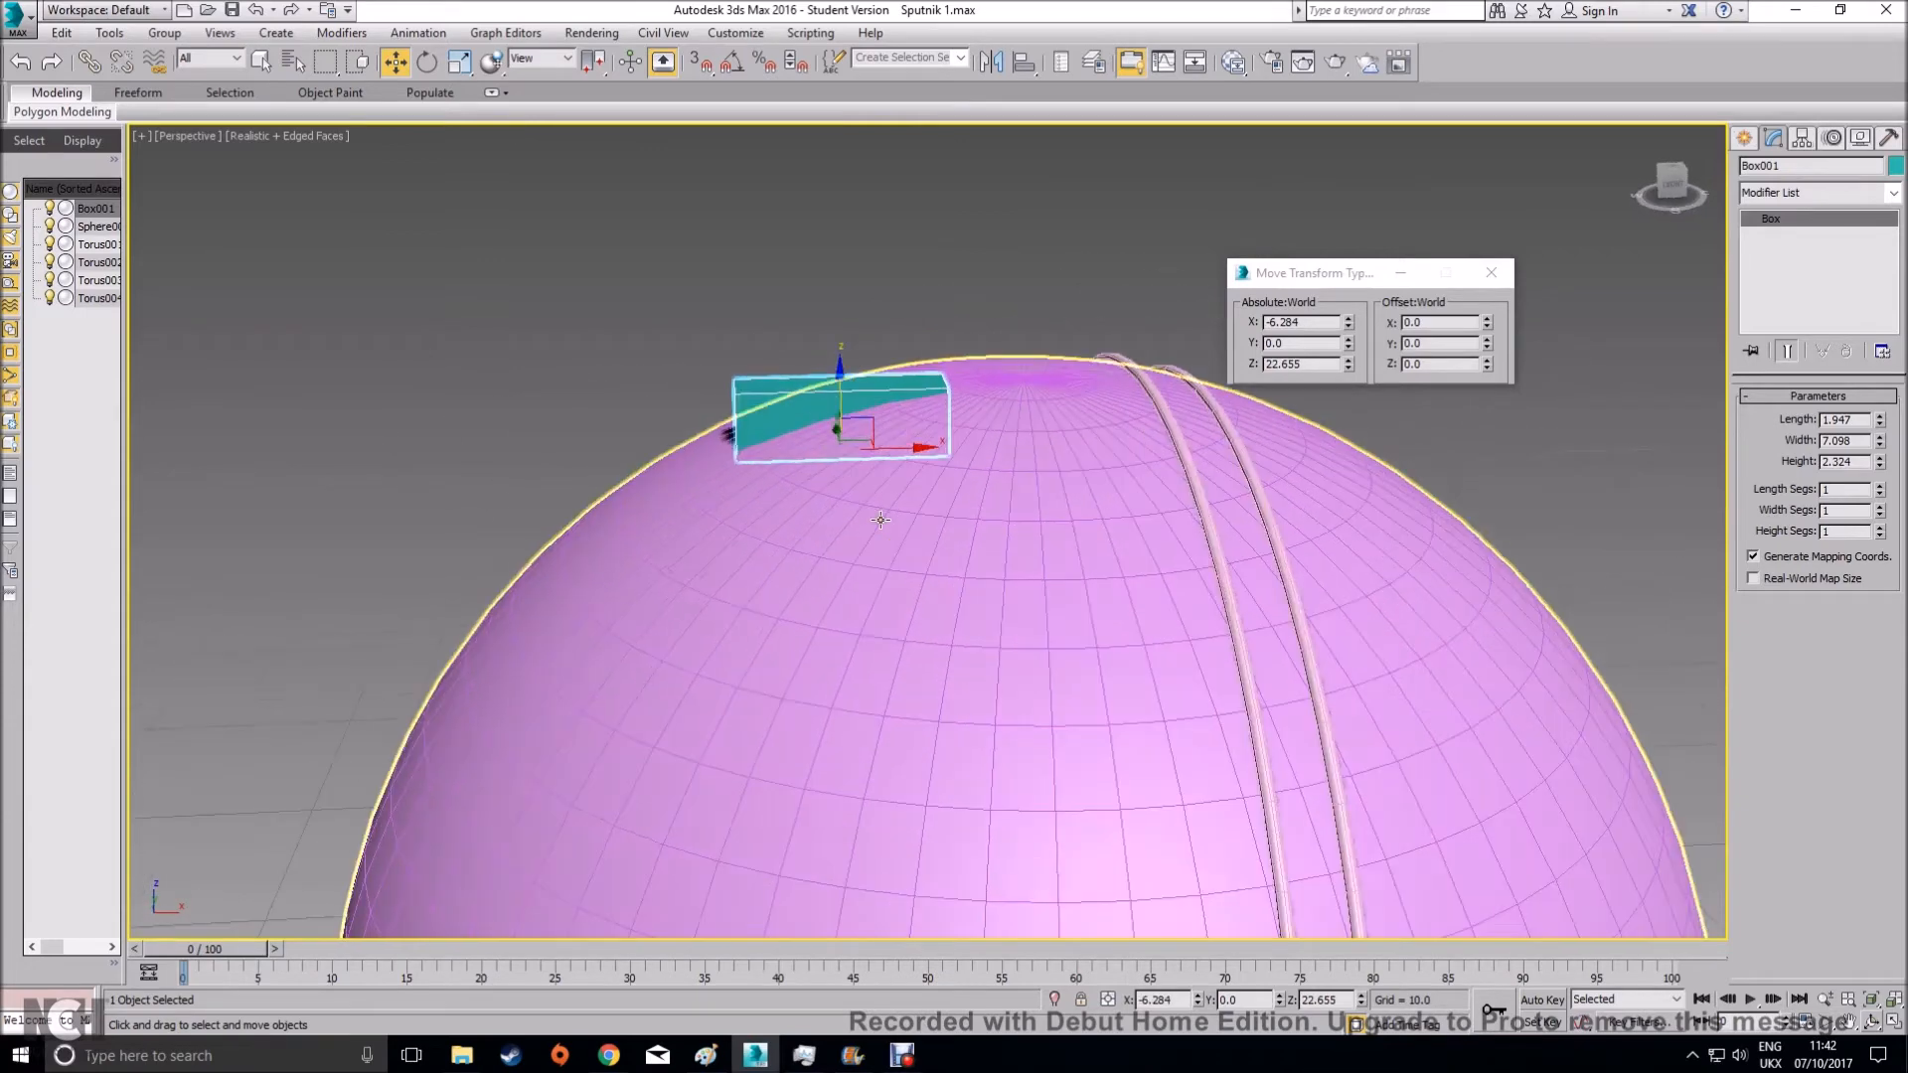
Check the antenna mount in the Sputnik photo in Chrome and raise the box above the sphere to about Z 25.86
{"action": "left_click", "coordinate": [610, 1056]}
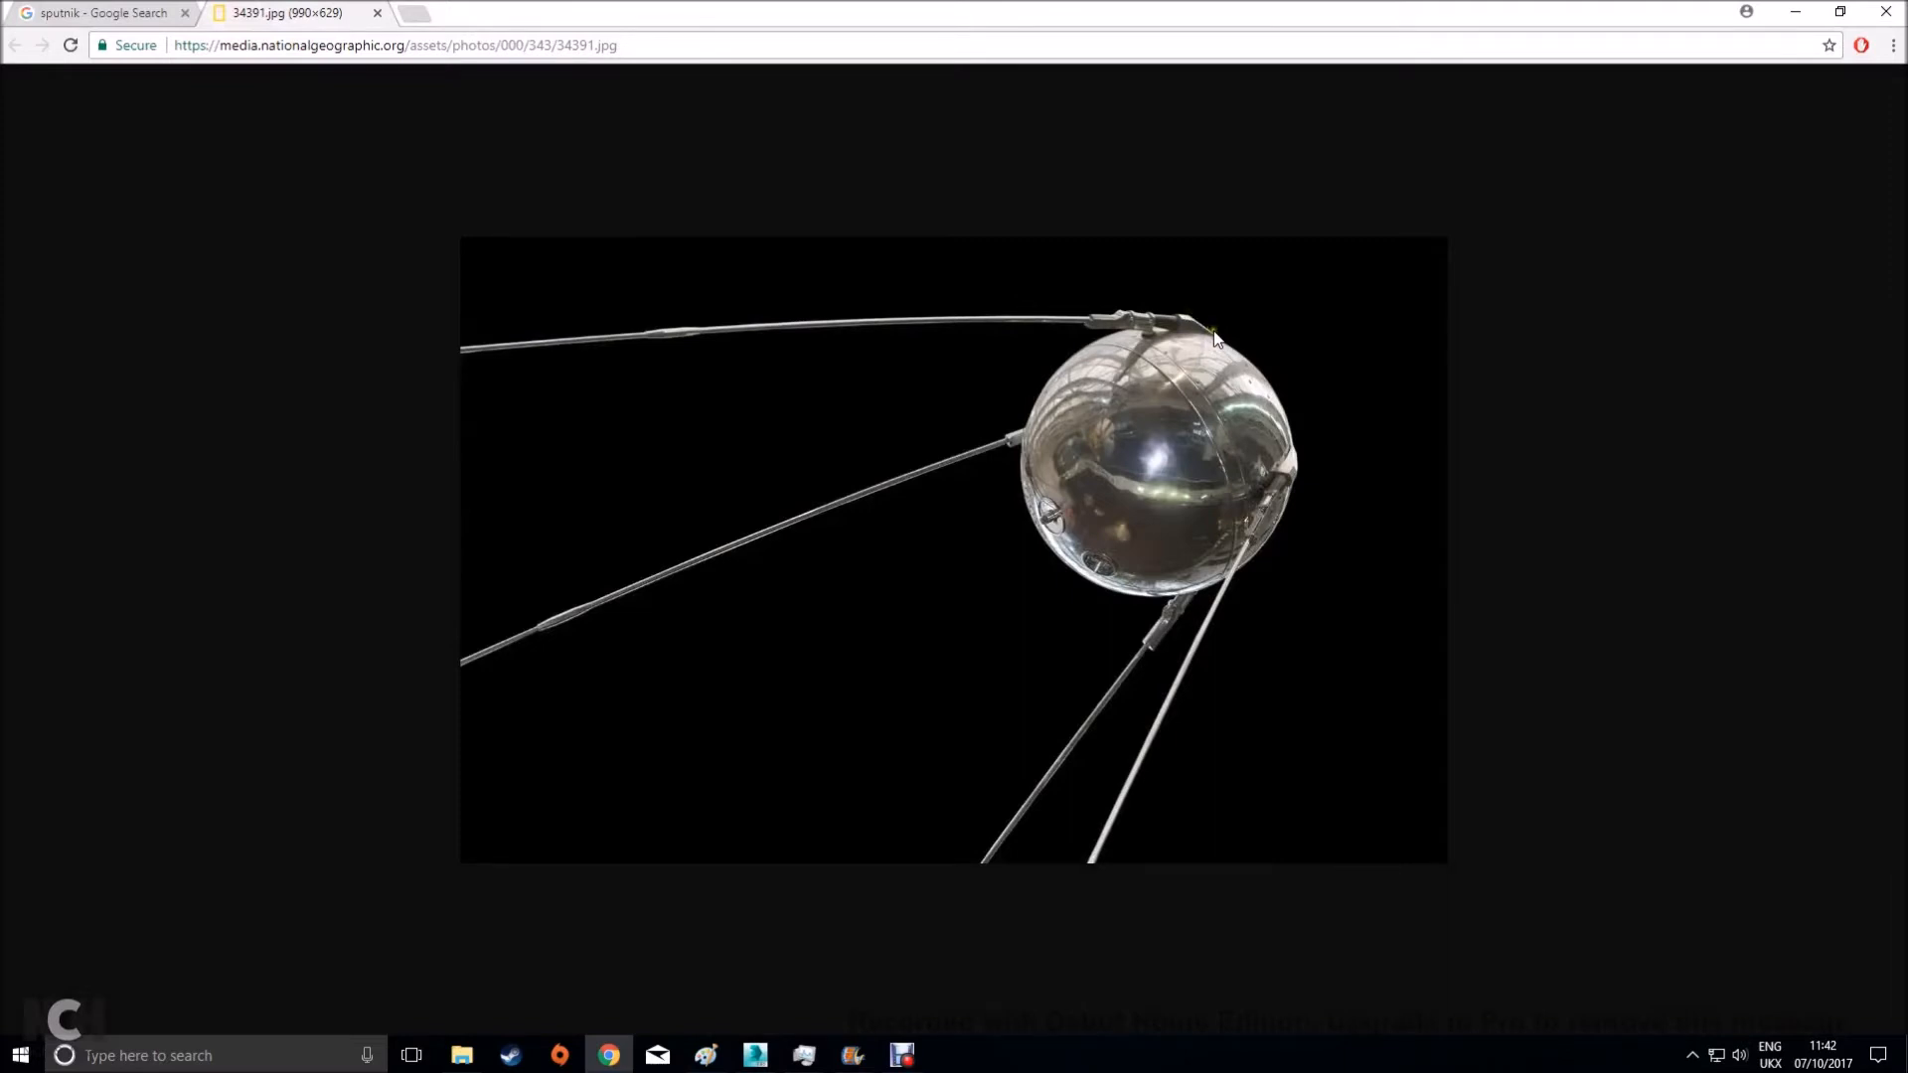
{"action": "left_click", "coordinate": [1795, 11]}
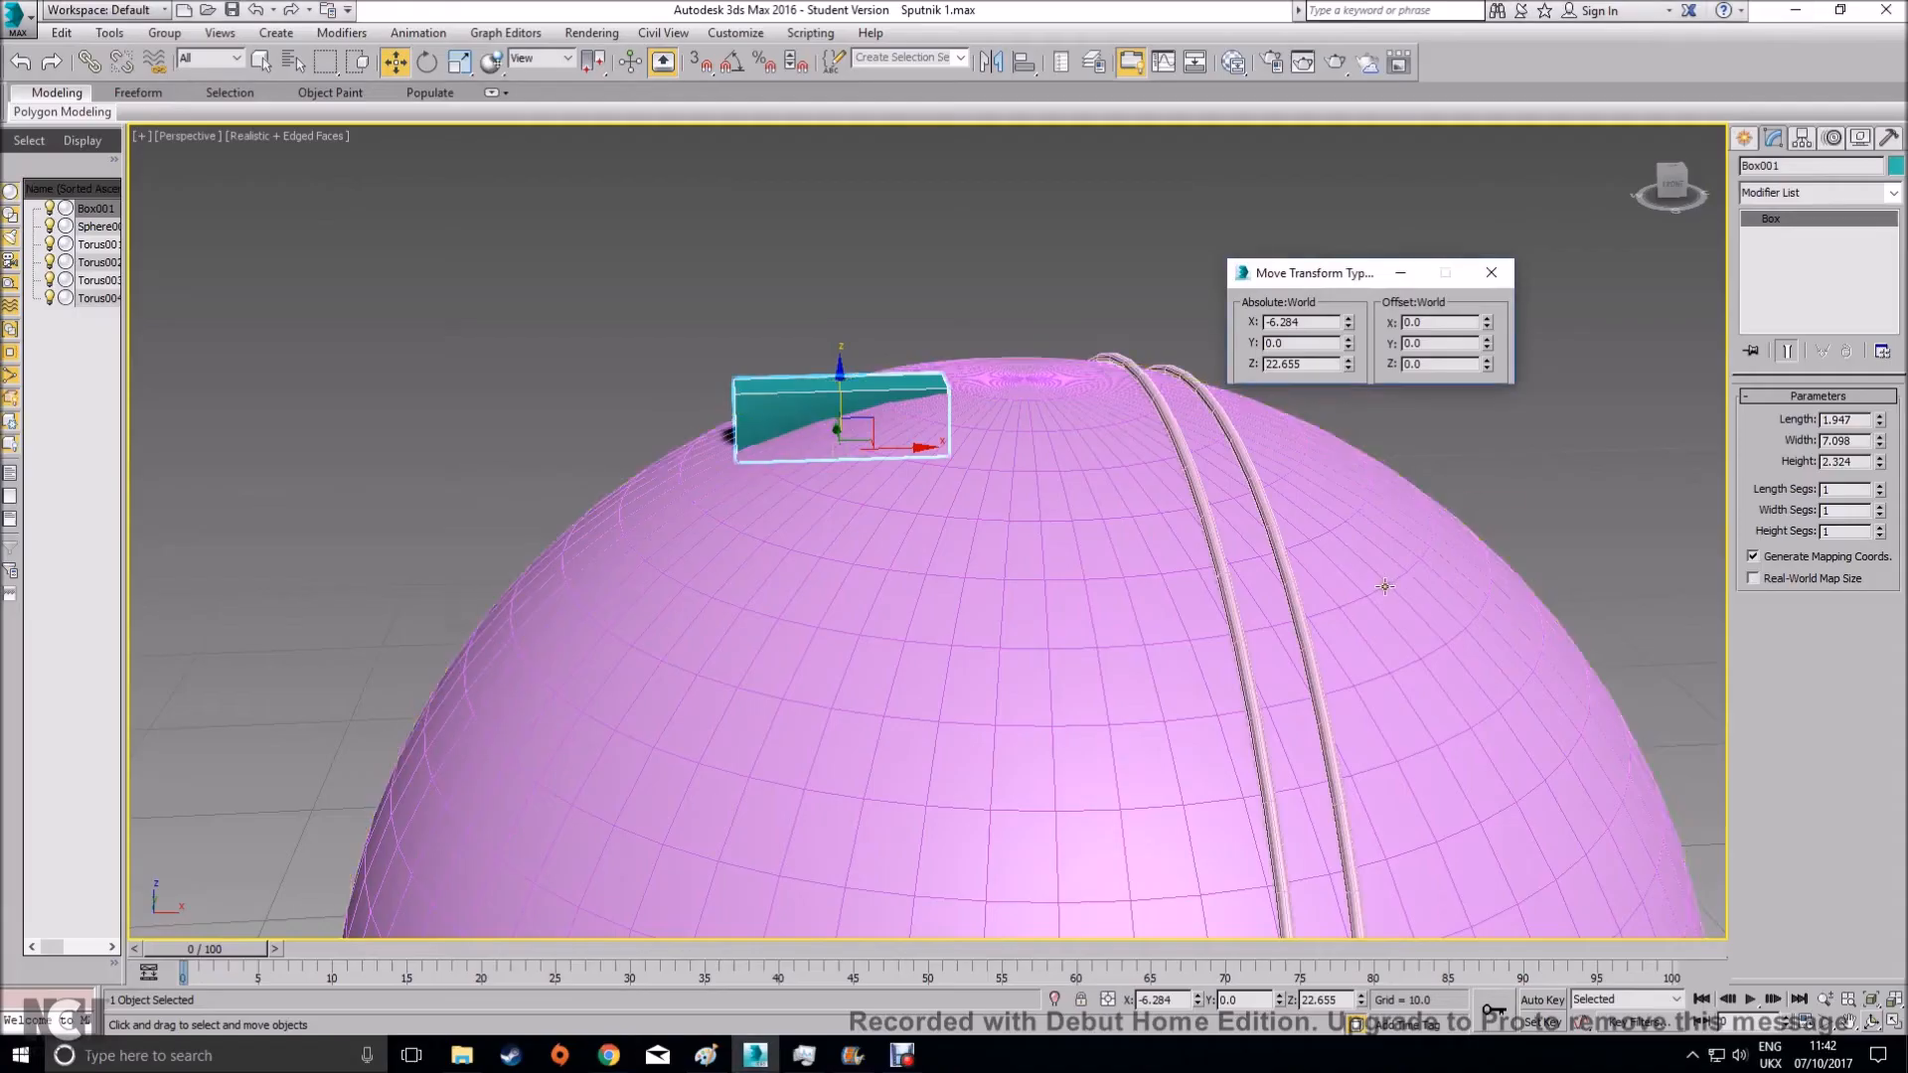
{"action": "middle_click_drag", "start_coordinate": [1103, 604], "coordinate": [1065, 599], "text": "alt"}
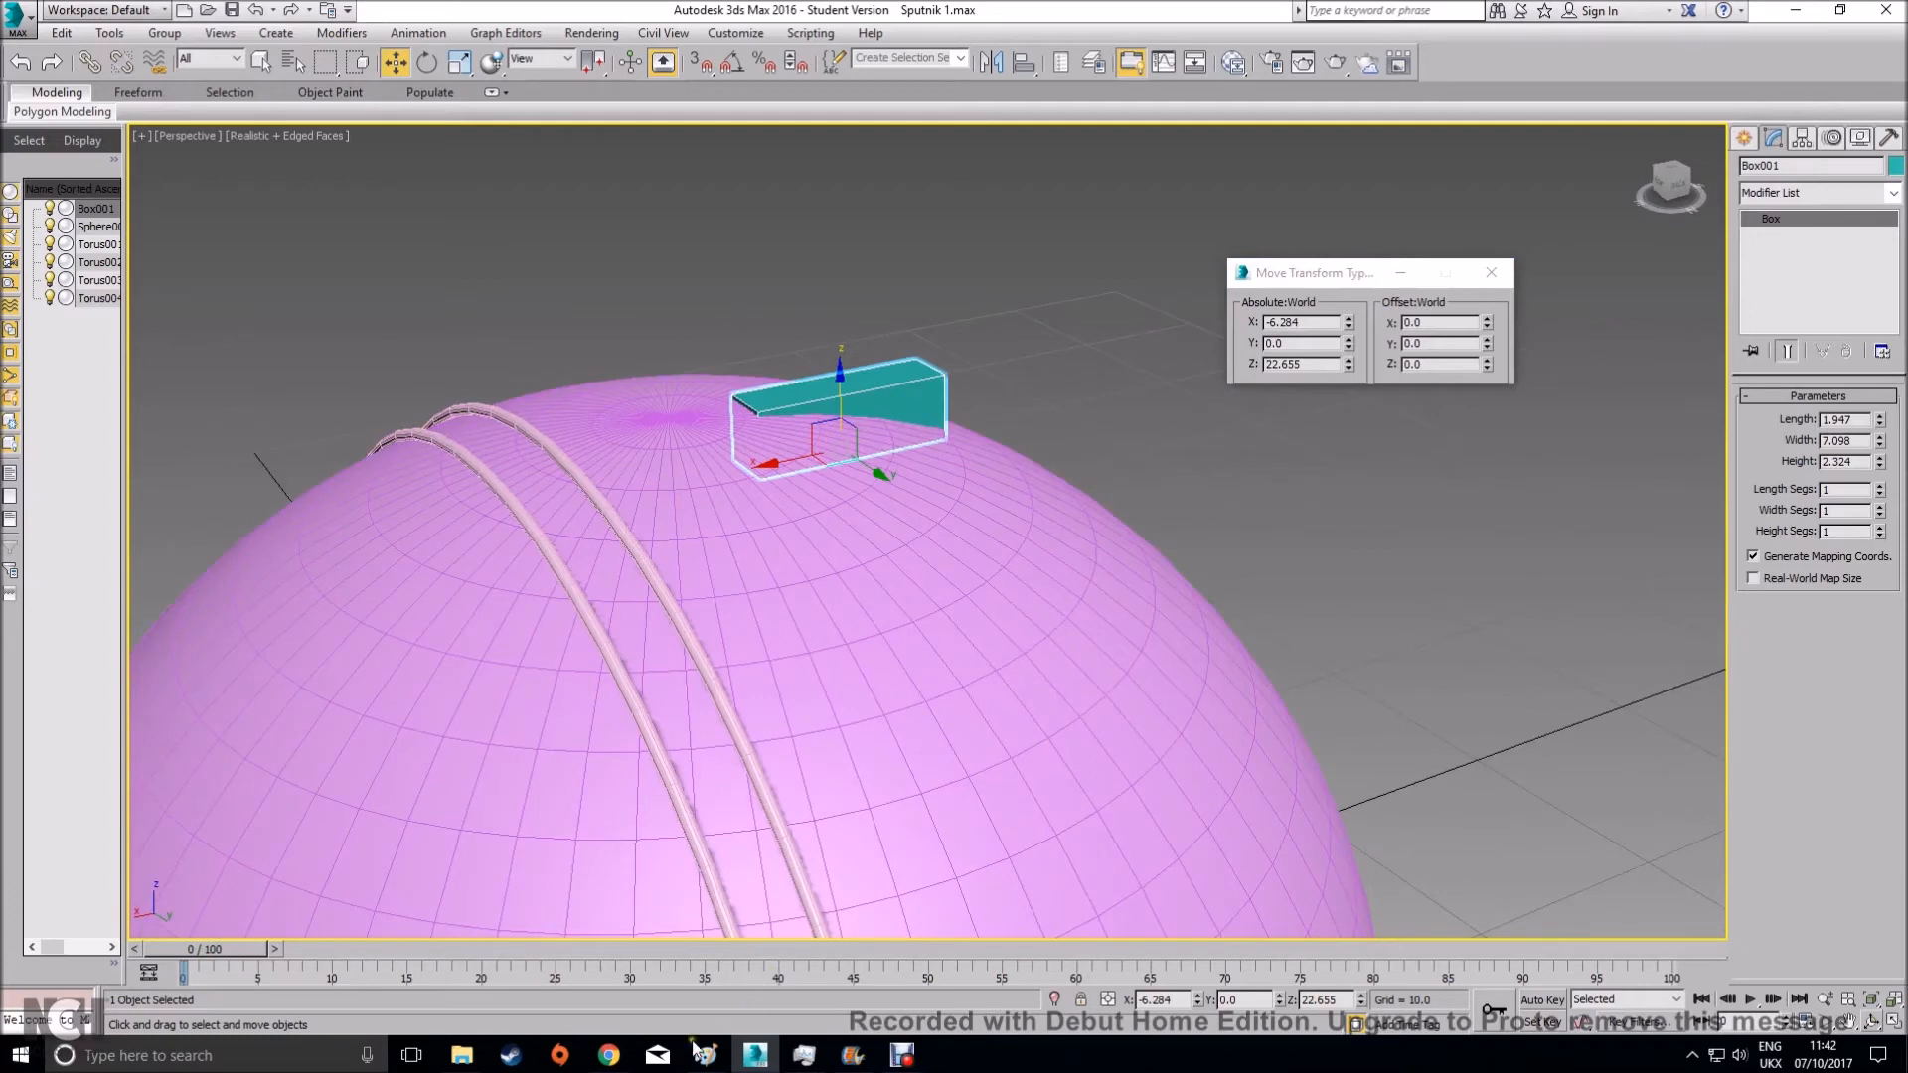
{"action": "left_click", "coordinate": [608, 1055]}
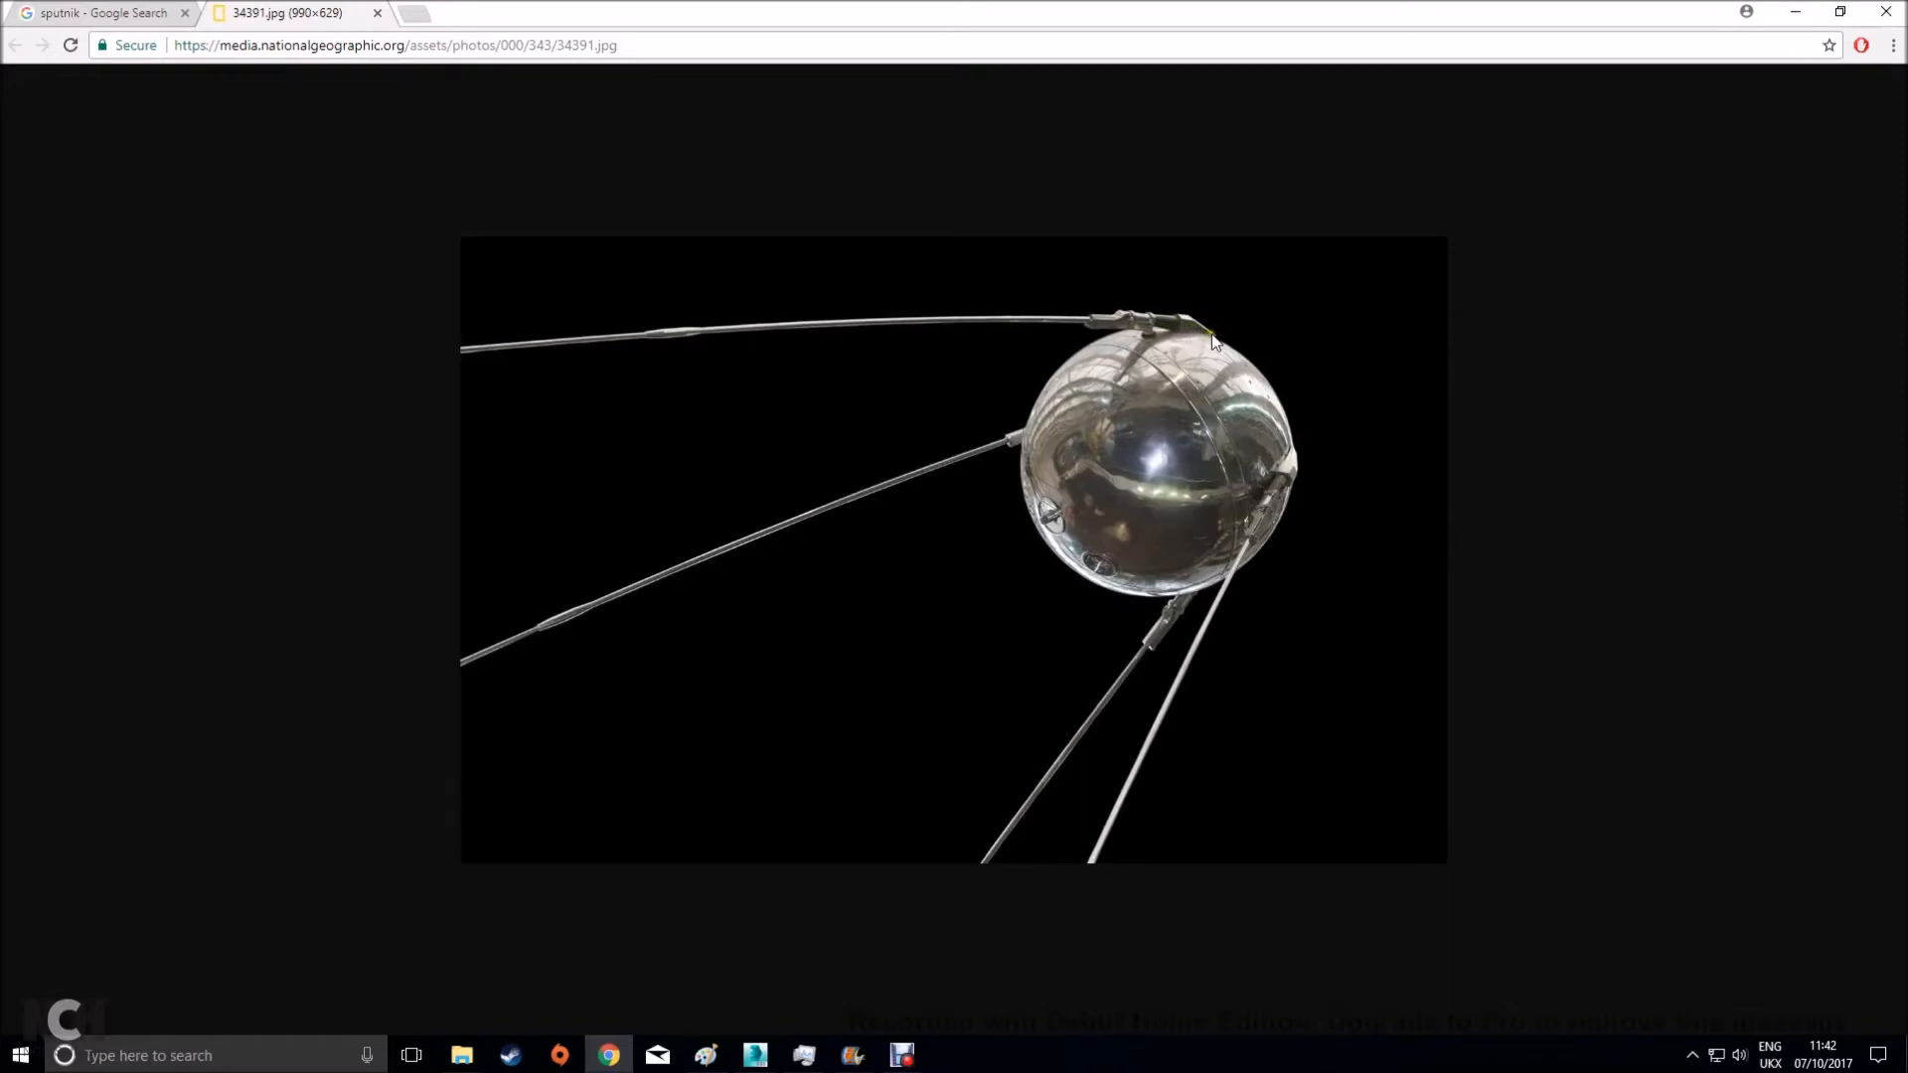
{"action": "left_click", "coordinate": [1794, 18]}
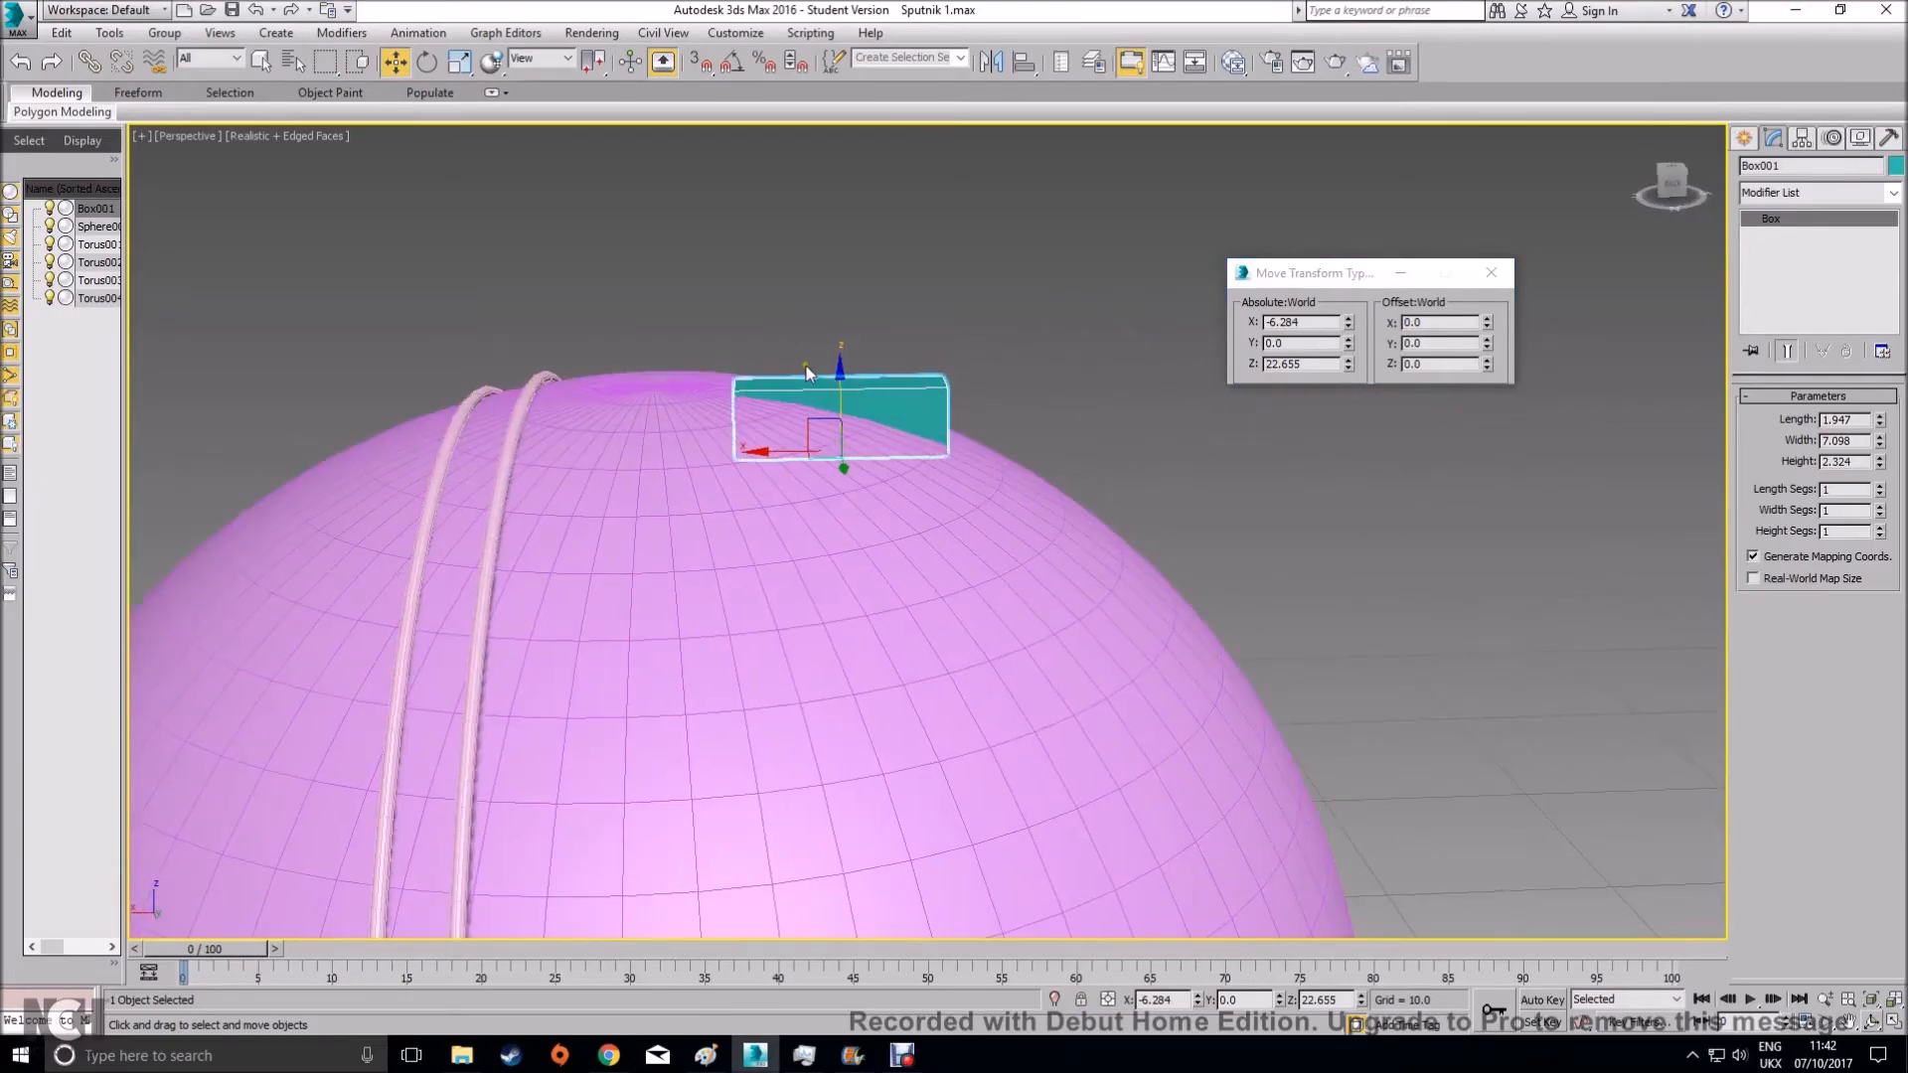
{"action": "left_click_drag", "start_coordinate": [841, 413], "coordinate": [872, 306]}
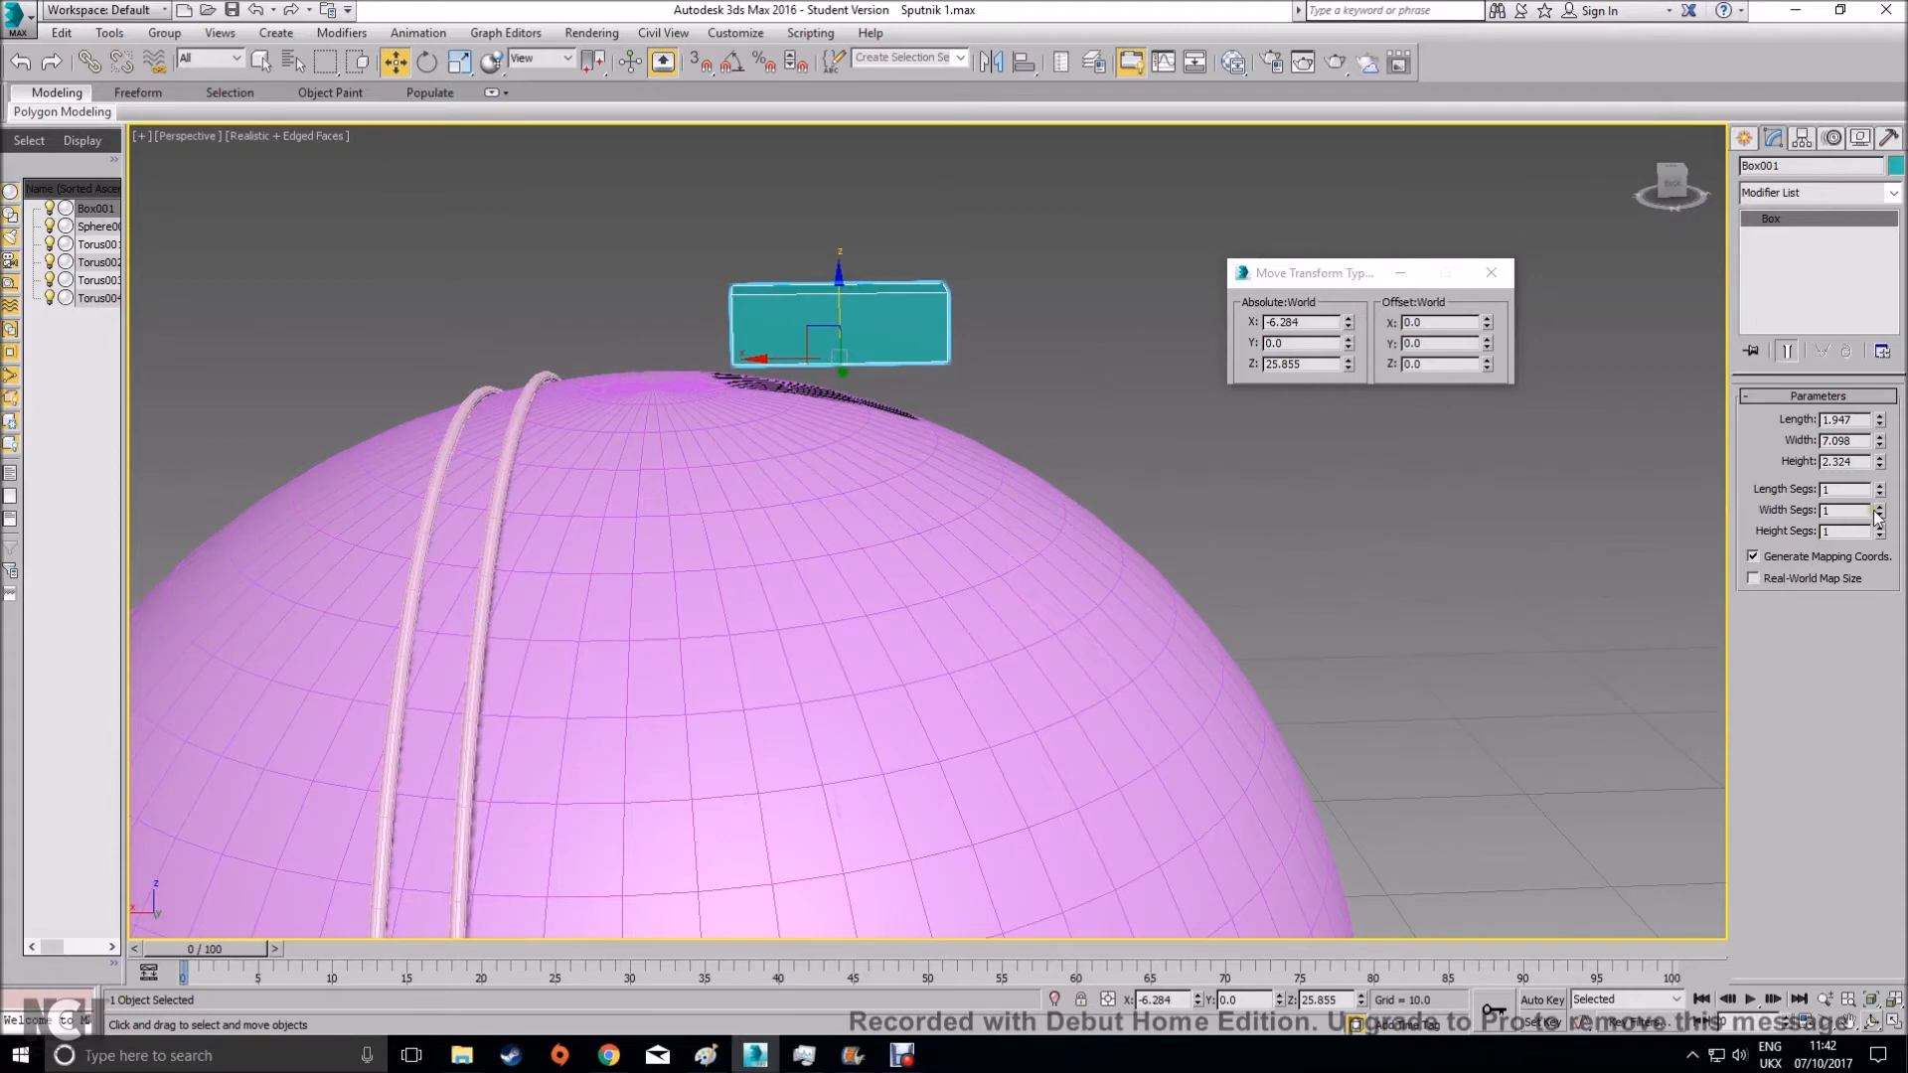
Set the box's width segments to 2, inspect the middle edge with the box deselected, and reselect it
{"action": "left_click", "coordinate": [1190, 385]}
{"action": "scroll", "coordinate": [1052, 410], "scroll_direction": "up", "scroll_amount": 2}
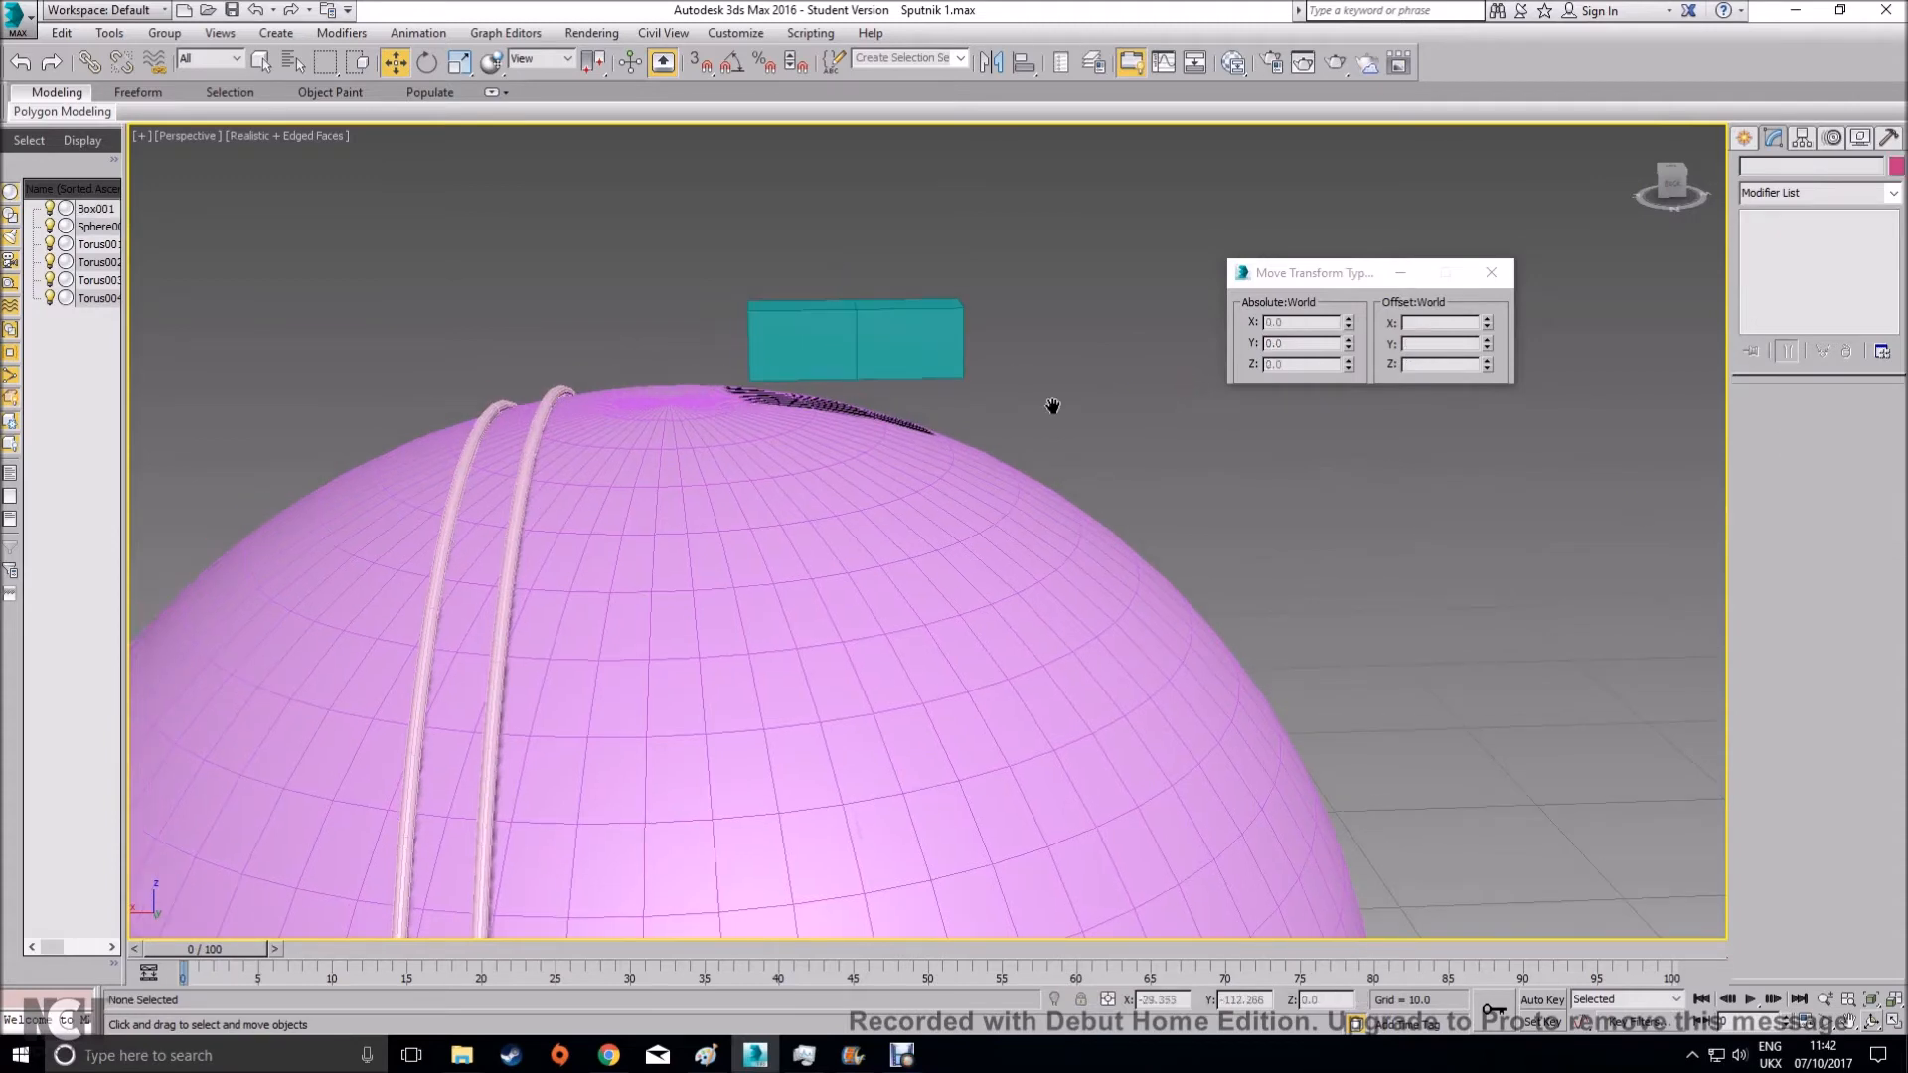
{"action": "left_click", "coordinate": [847, 319]}
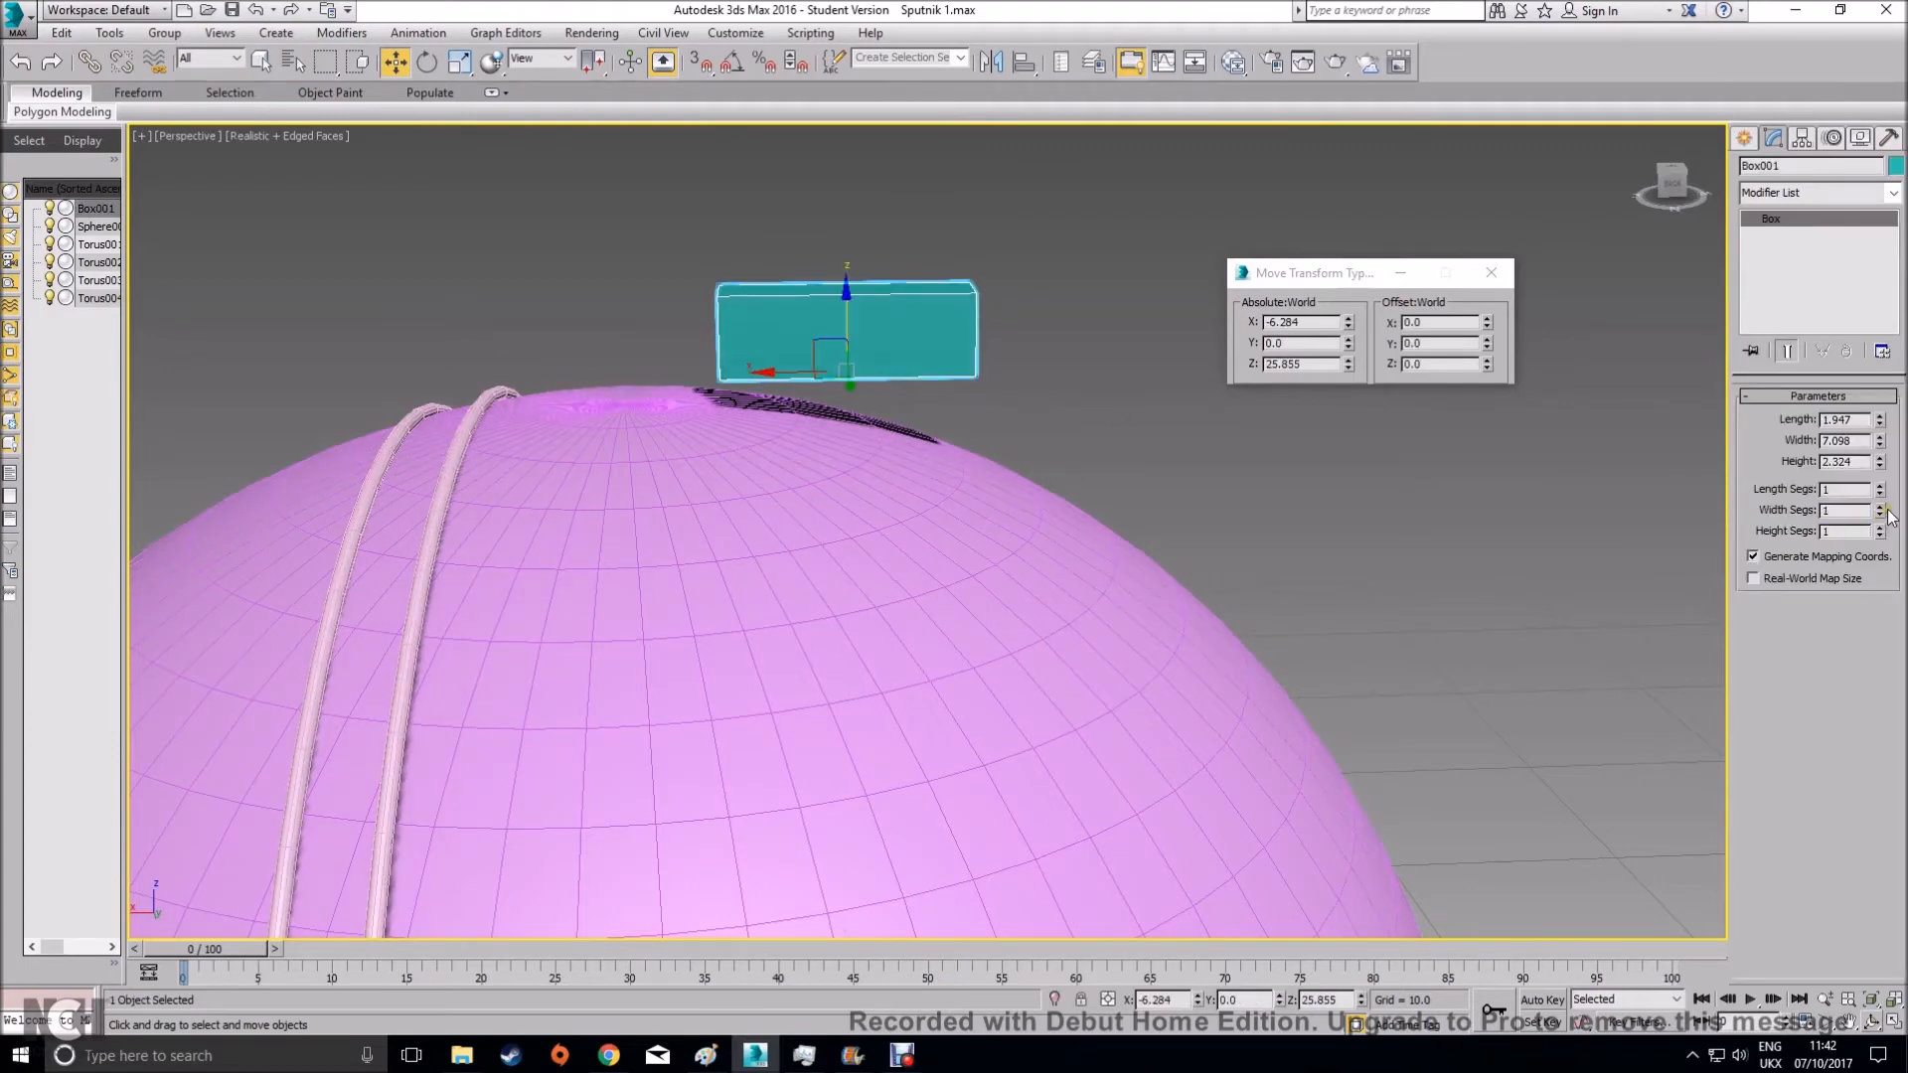
{"action": "left_click", "coordinate": [1423, 463]}
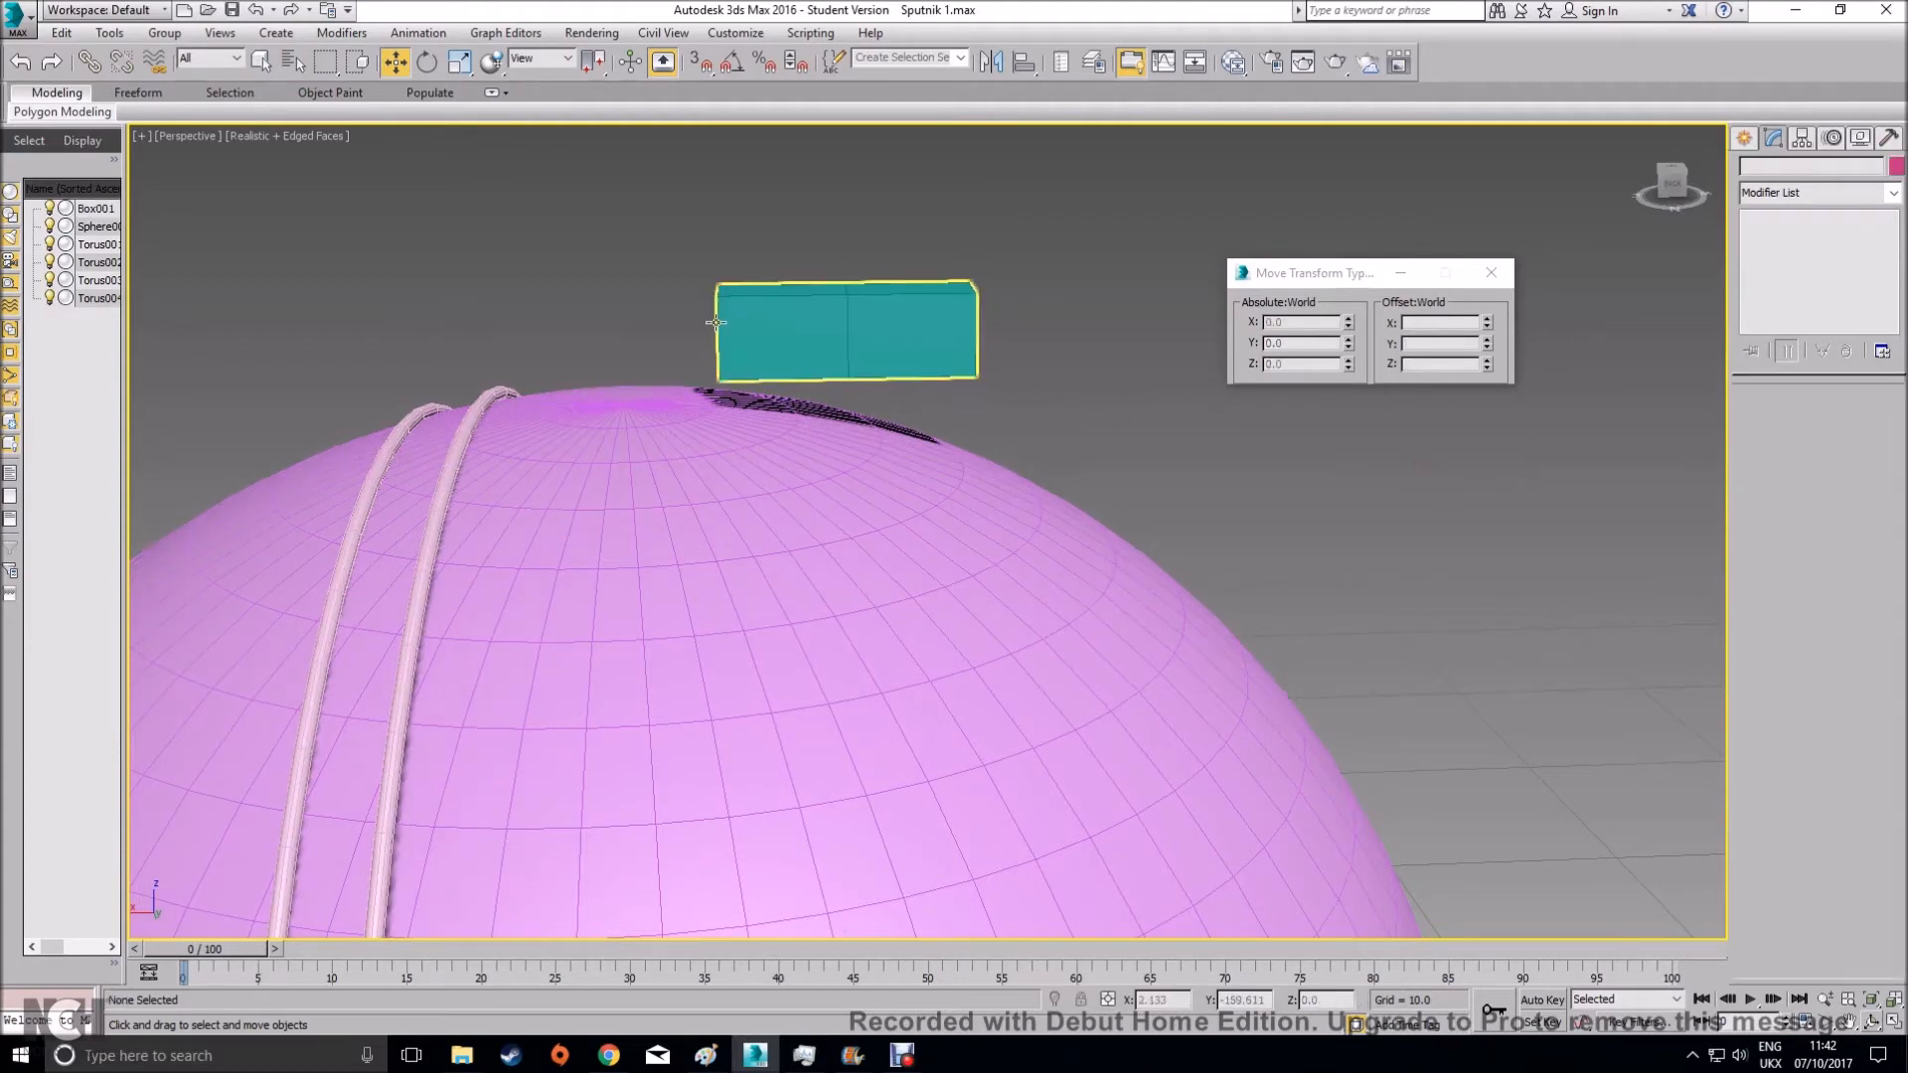
{"action": "left_click", "coordinate": [975, 344]}
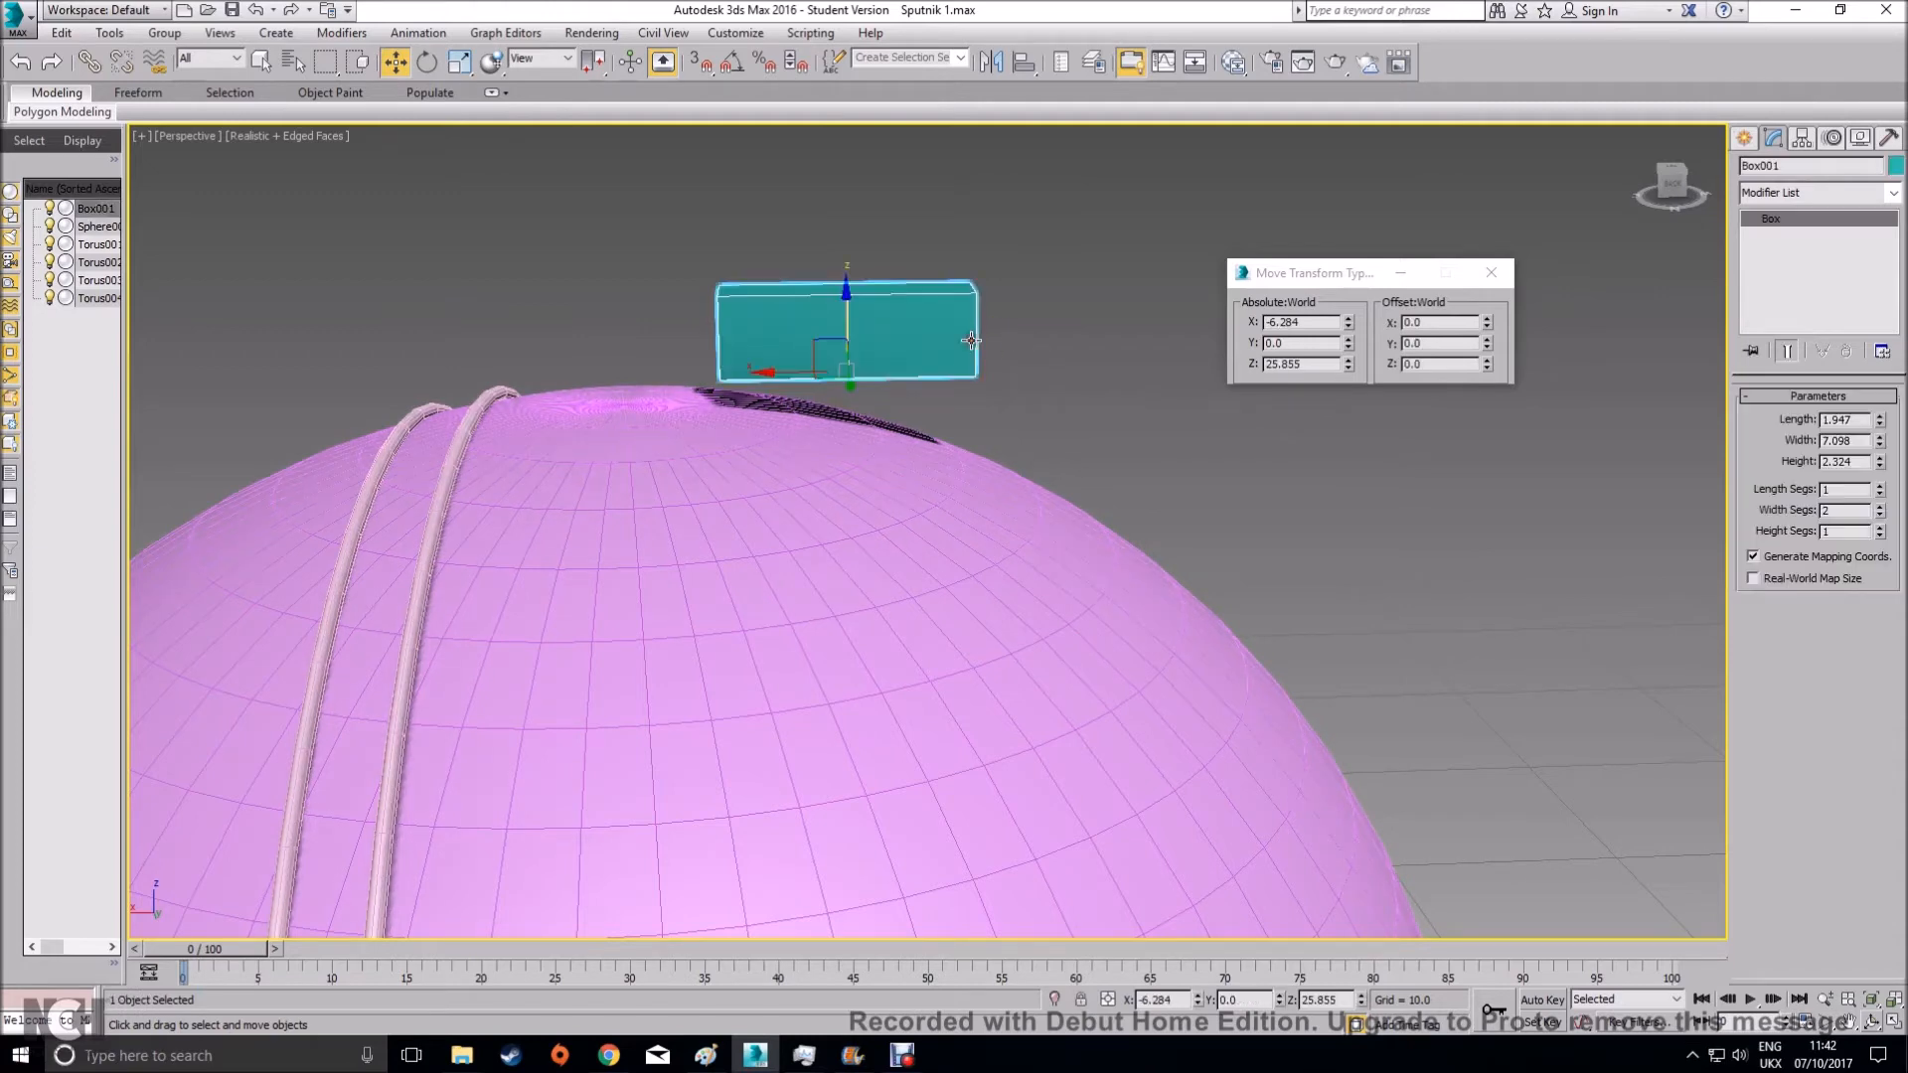
Add an Edit Poly modifier to the box, enter vertex level and check the Sputnik photo in Chrome
{"action": "left_click", "coordinate": [1891, 192]}
{"action": "key", "text": "e"}
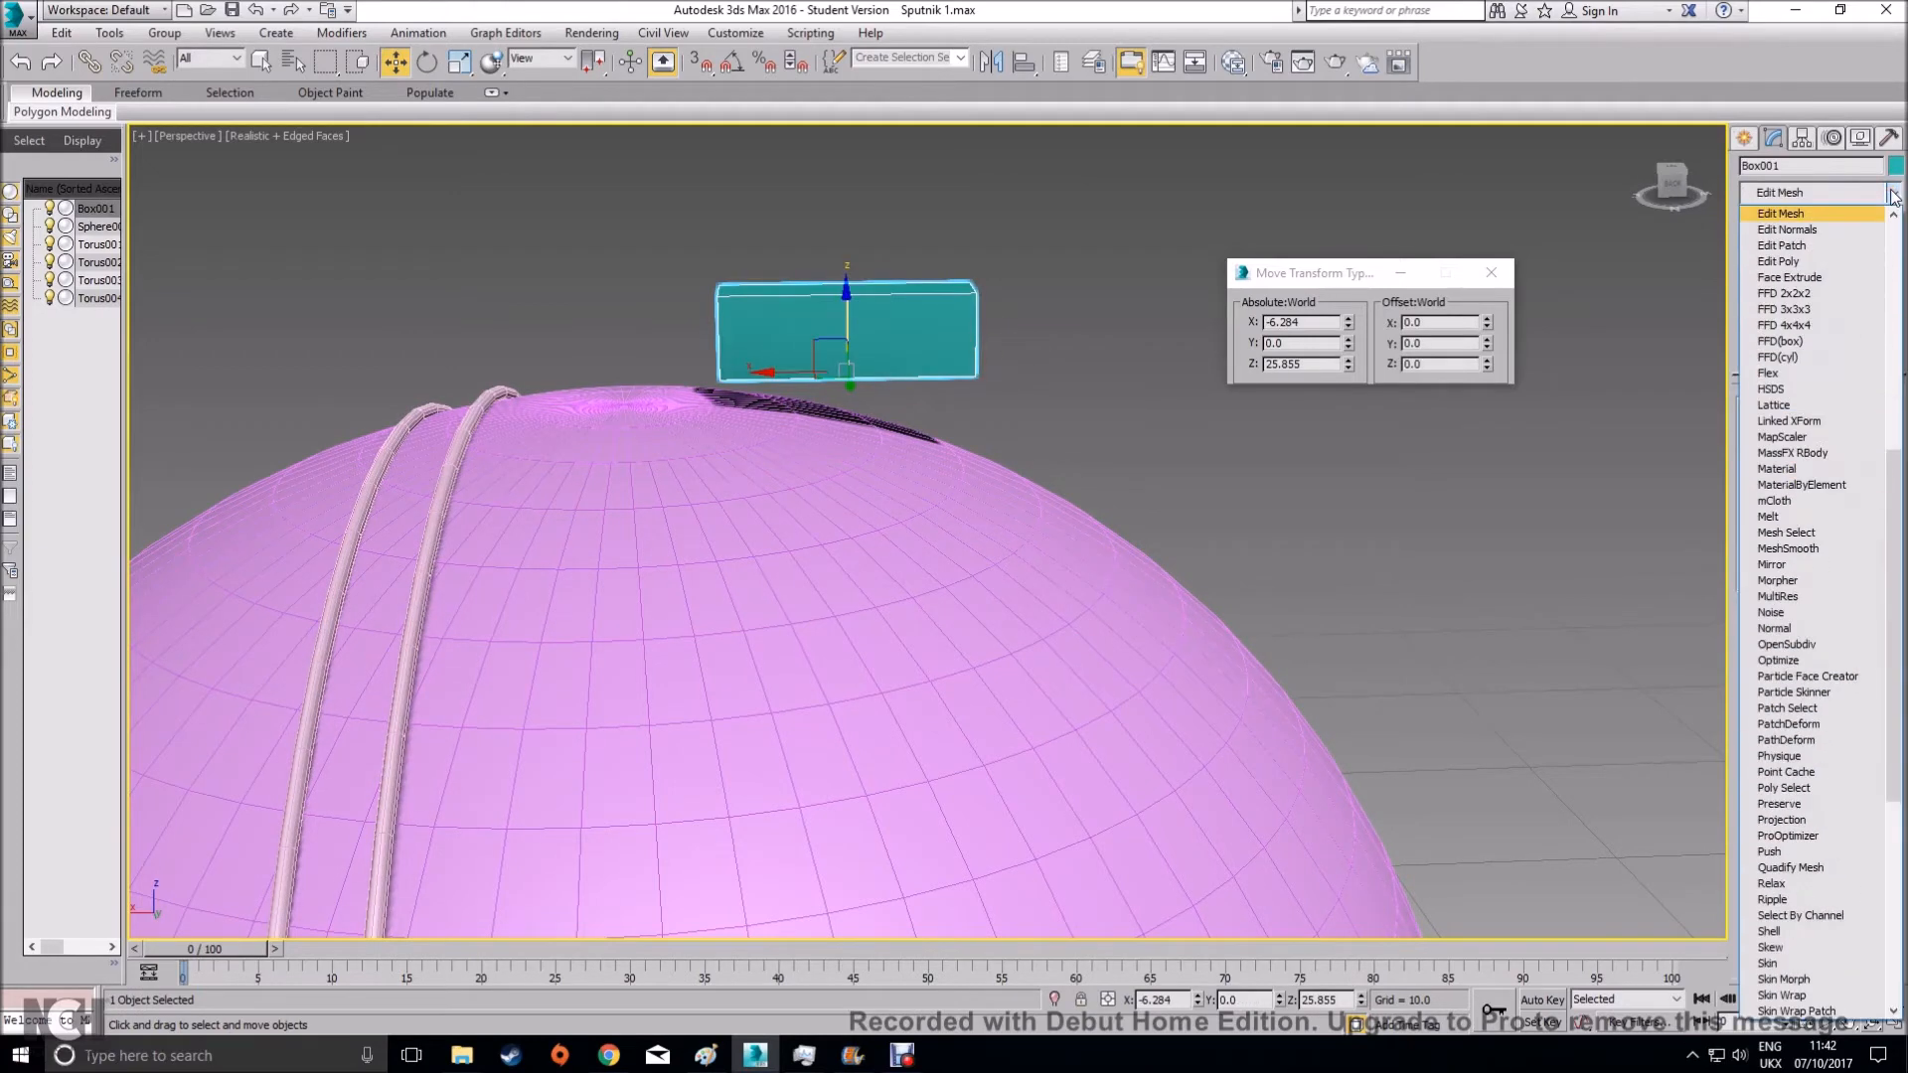
{"action": "left_click", "coordinate": [1809, 262]}
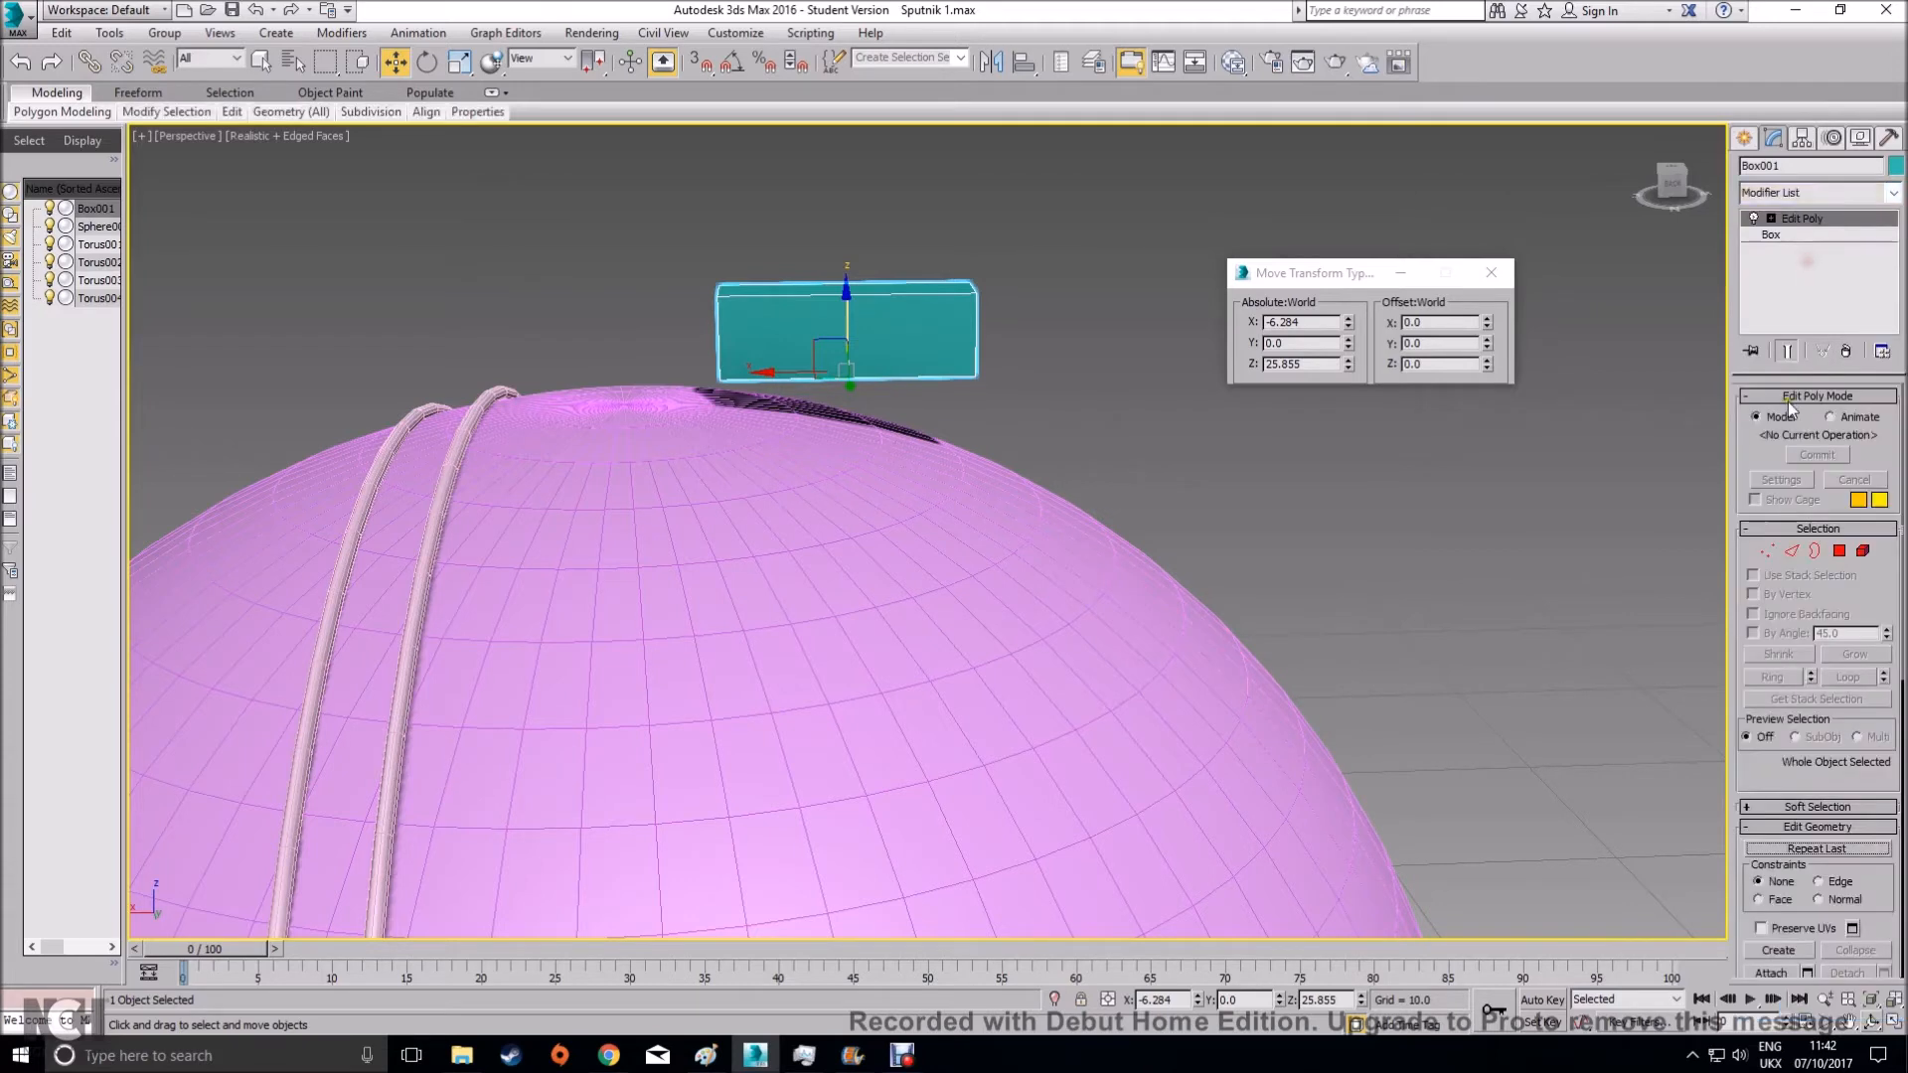
{"action": "left_click", "coordinate": [1767, 549]}
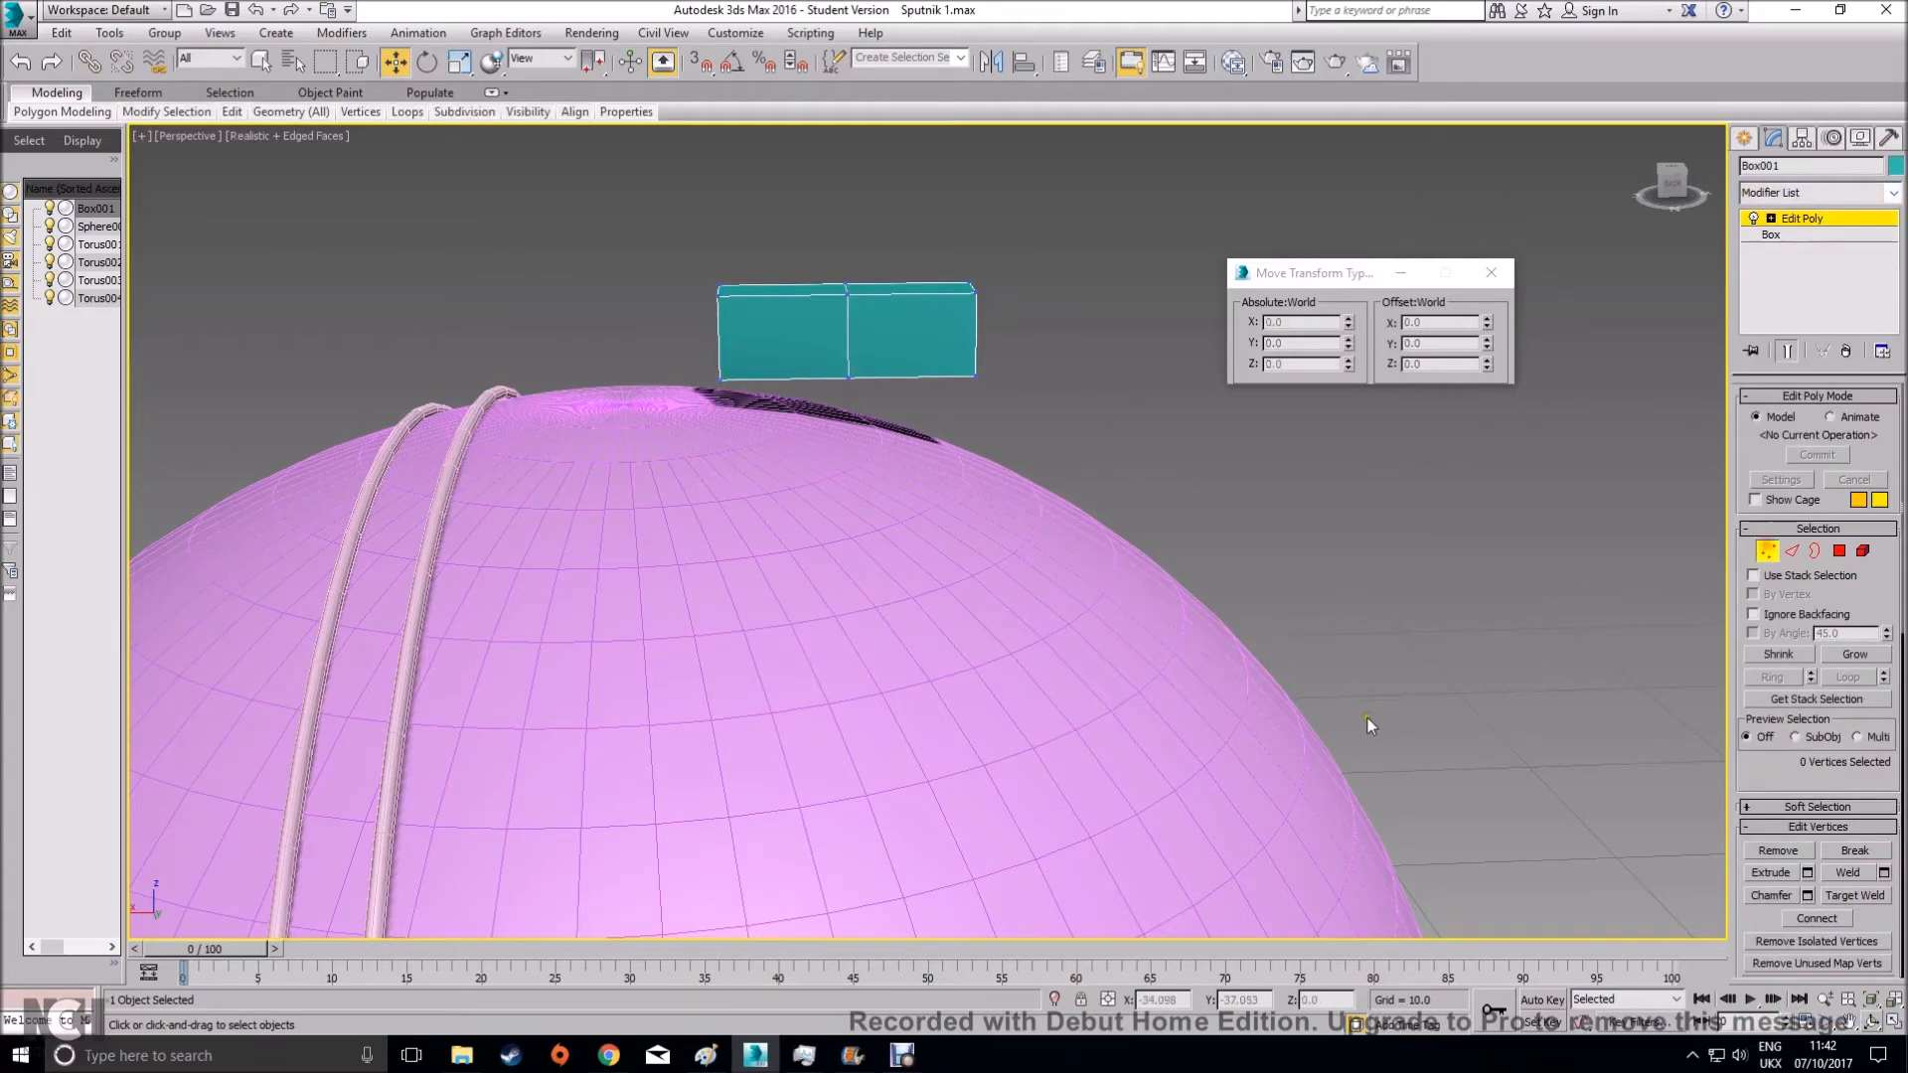
{"action": "left_click", "coordinate": [608, 1056]}
{"action": "left_click", "coordinate": [752, 1059]}
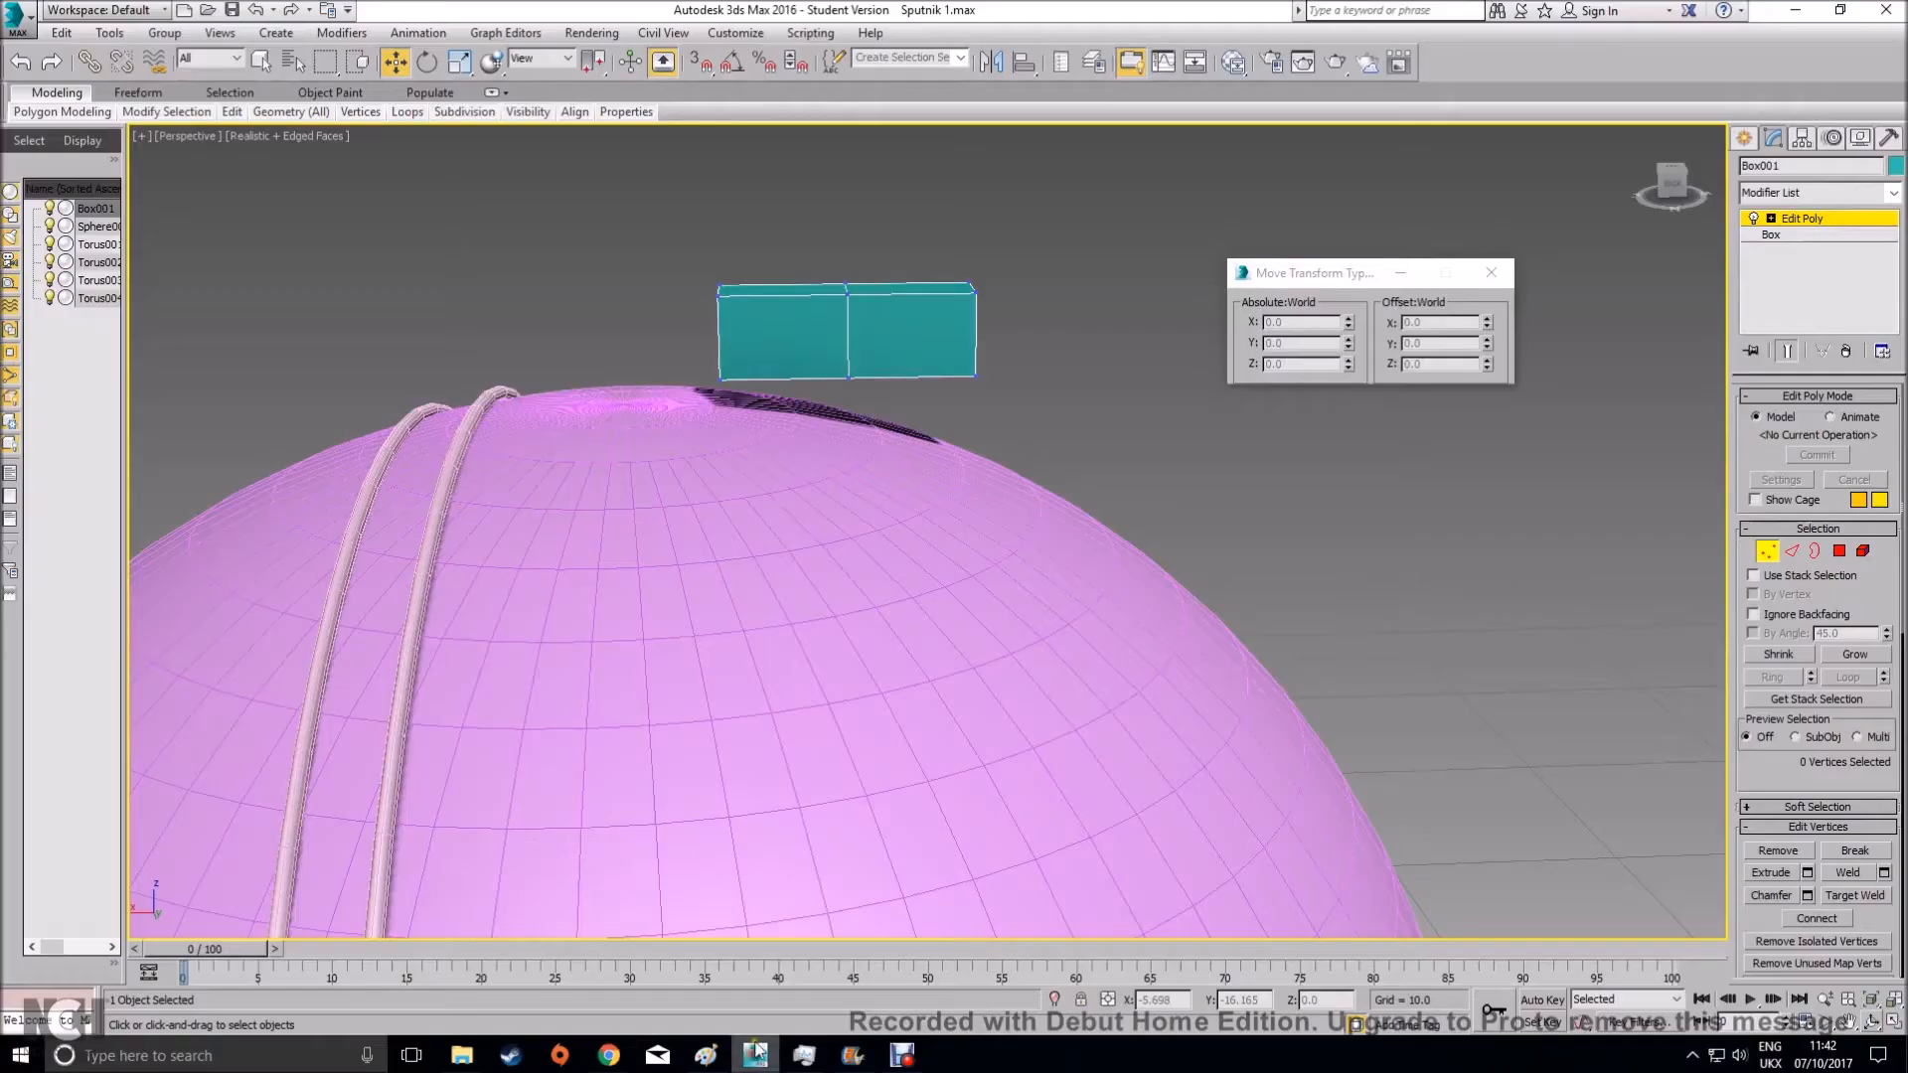
At edge level, lower the top edge at the box's outer end to about Z 26.56 to form a slope
{"action": "middle_click_drag", "start_coordinate": [986, 350], "coordinate": [987, 423], "text": "alt"}
{"action": "left_click", "coordinate": [1792, 551]}
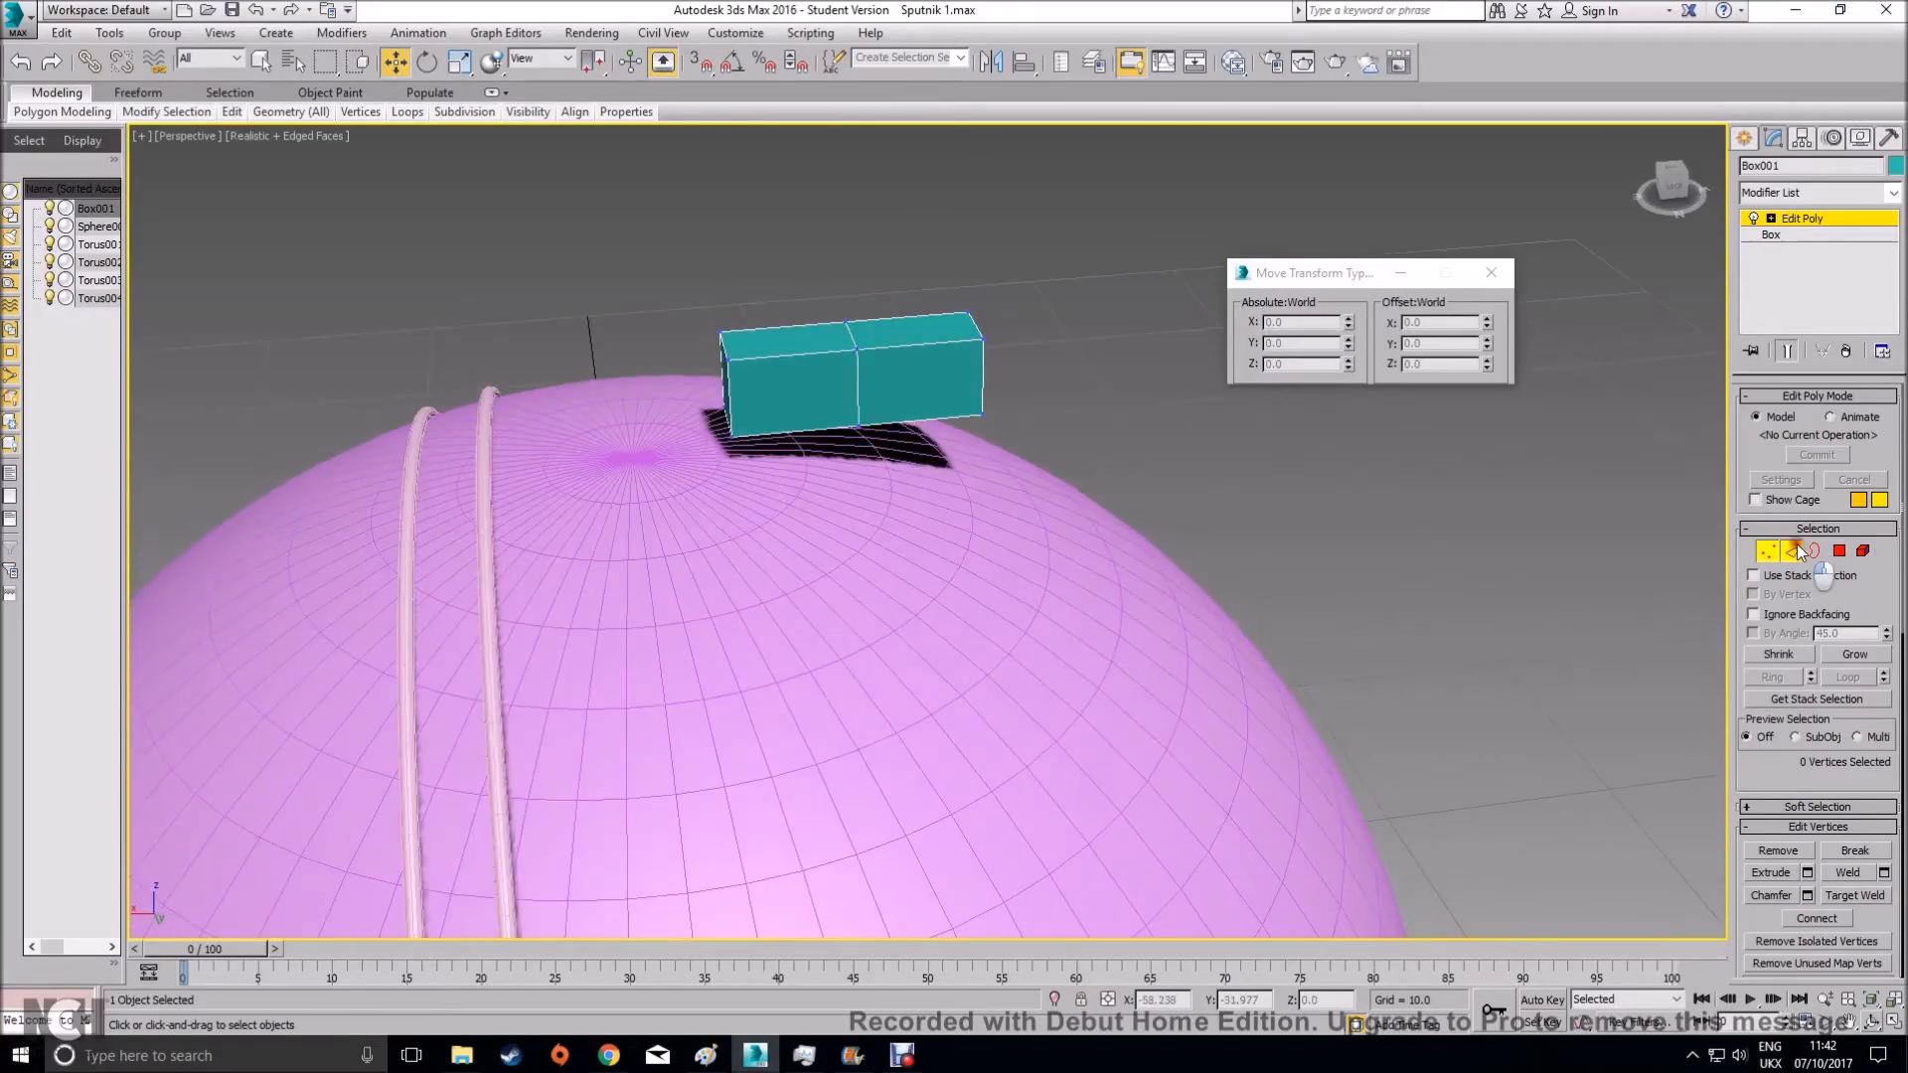
{"action": "left_click", "coordinate": [977, 324]}
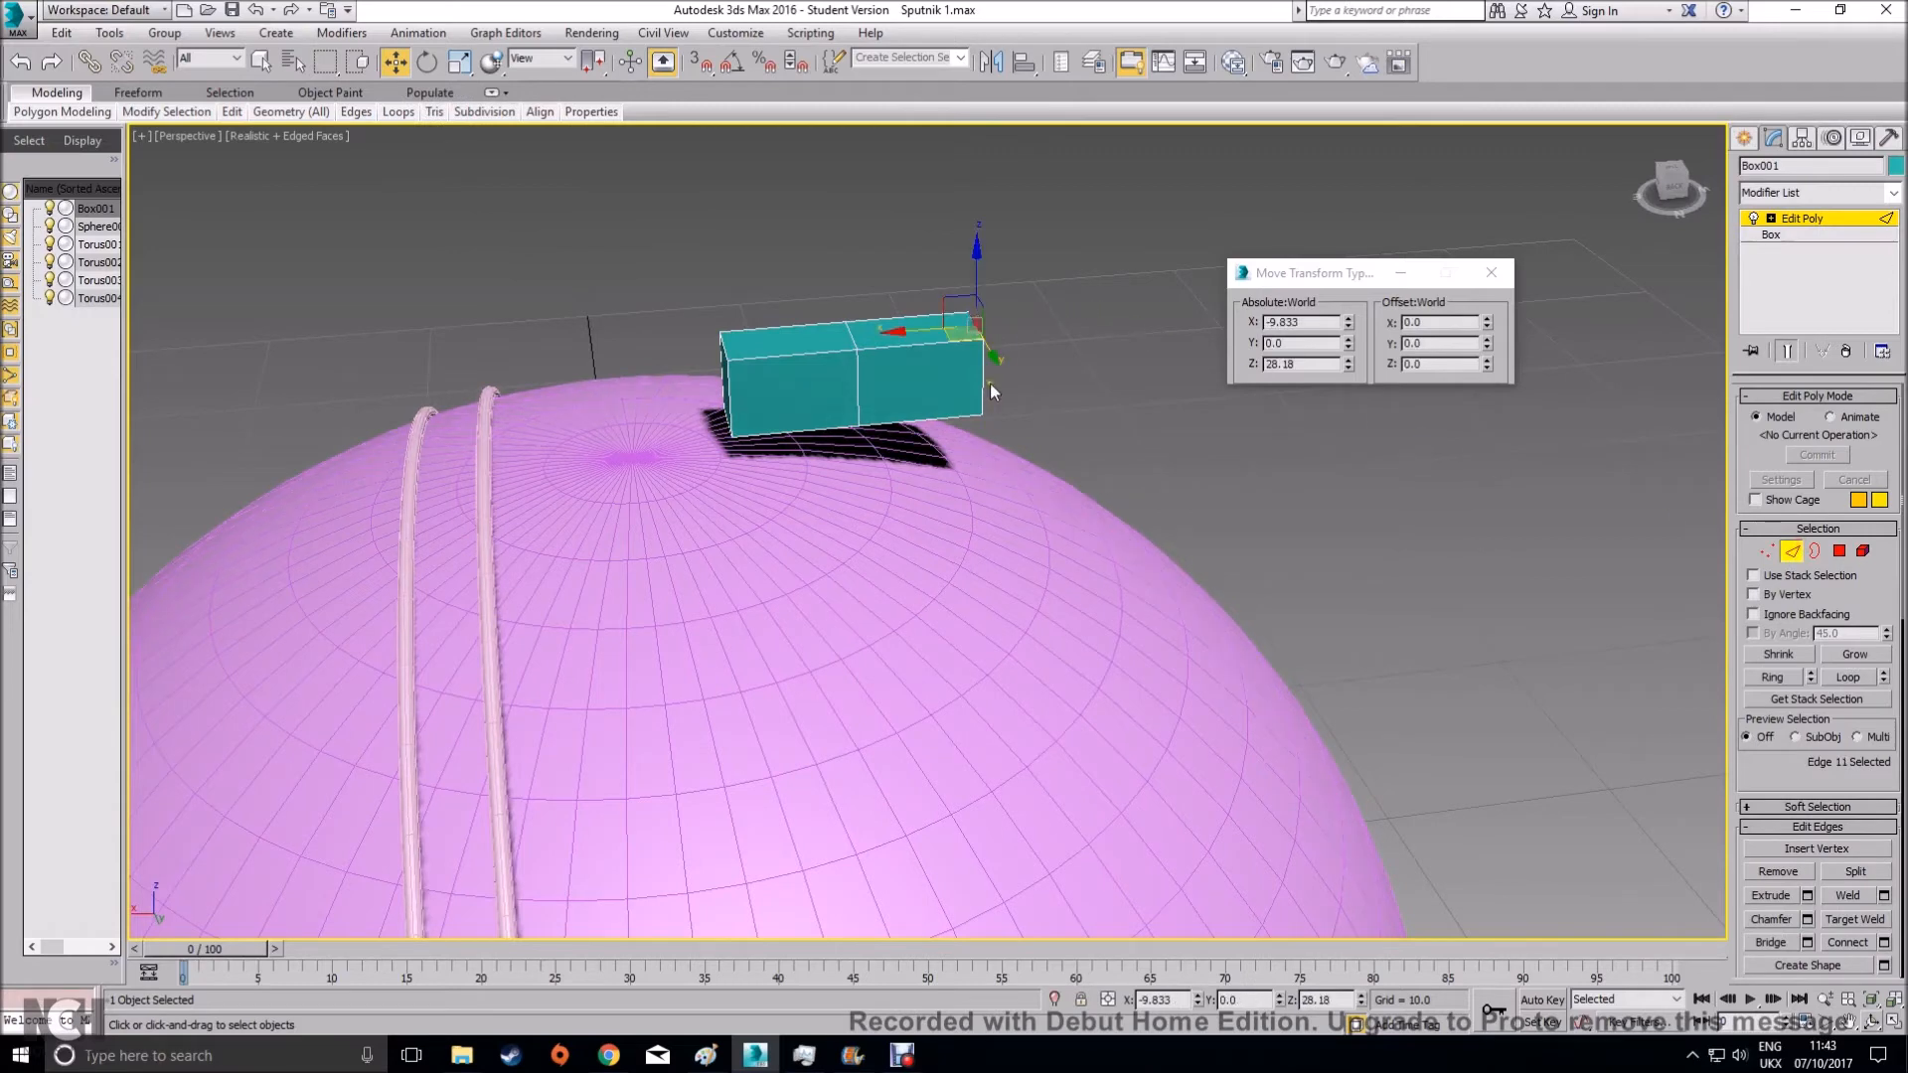
{"action": "left_click_drag", "start_coordinate": [998, 284], "coordinate": [991, 312]}
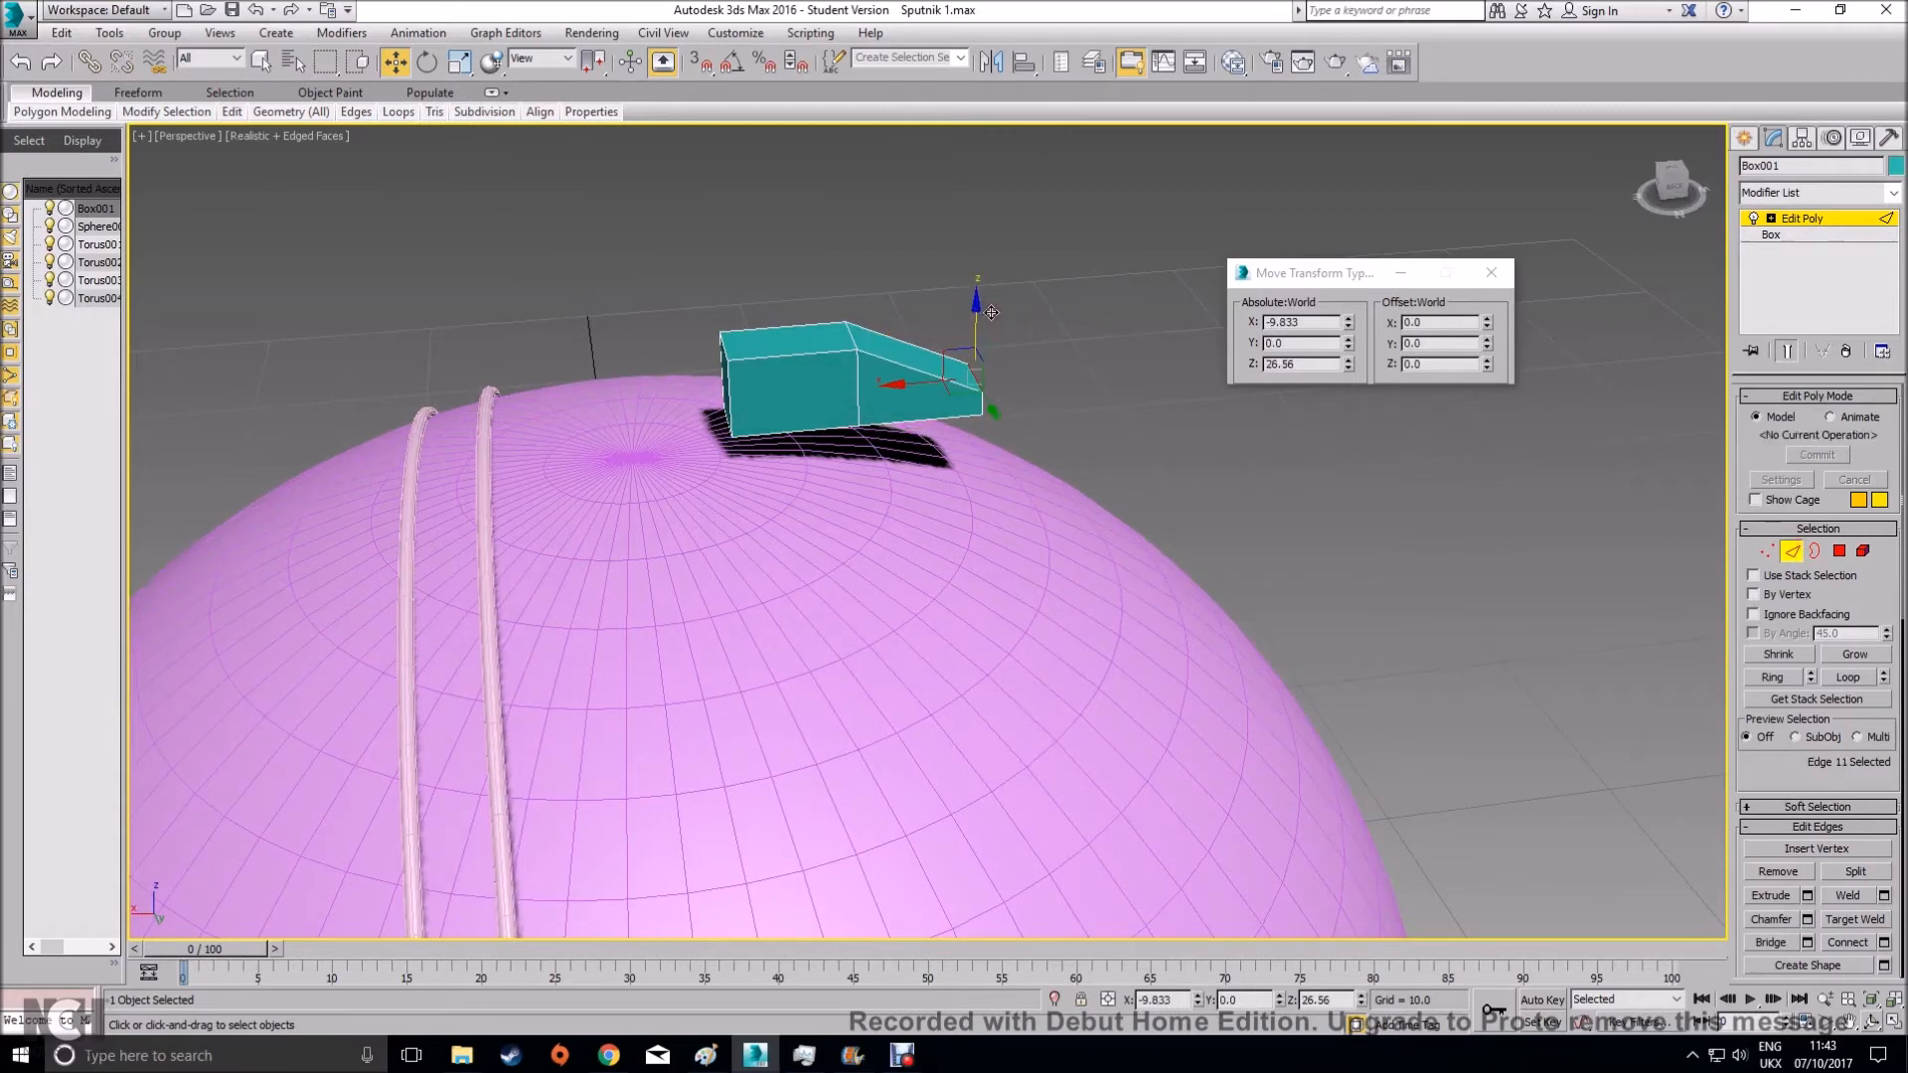
Compare the sloped box with the Sputnik photo in Chrome, leave edge editing and close the Move Transform Type-In
{"action": "left_click", "coordinate": [609, 1056]}
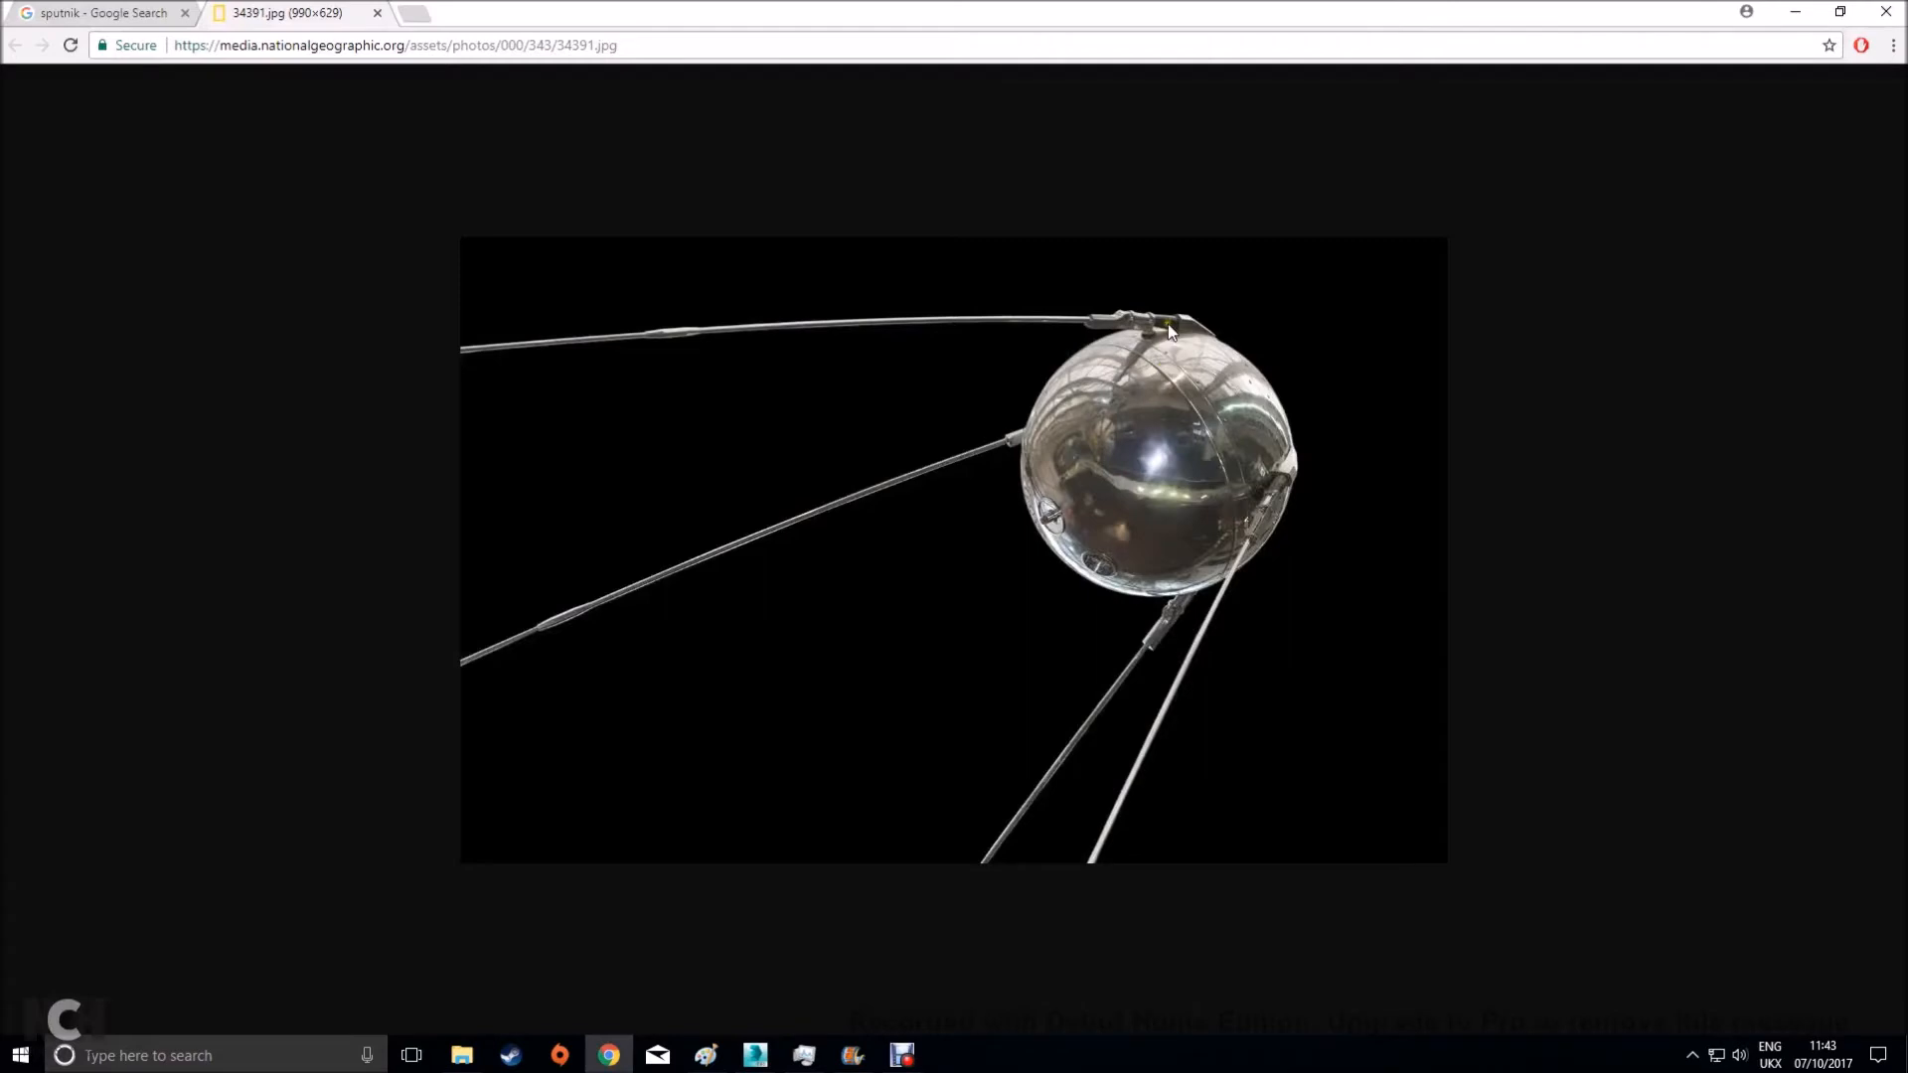
{"action": "left_click", "coordinate": [1795, 11]}
{"action": "middle_click_drag", "start_coordinate": [954, 396], "coordinate": [861, 405], "text": "alt"}
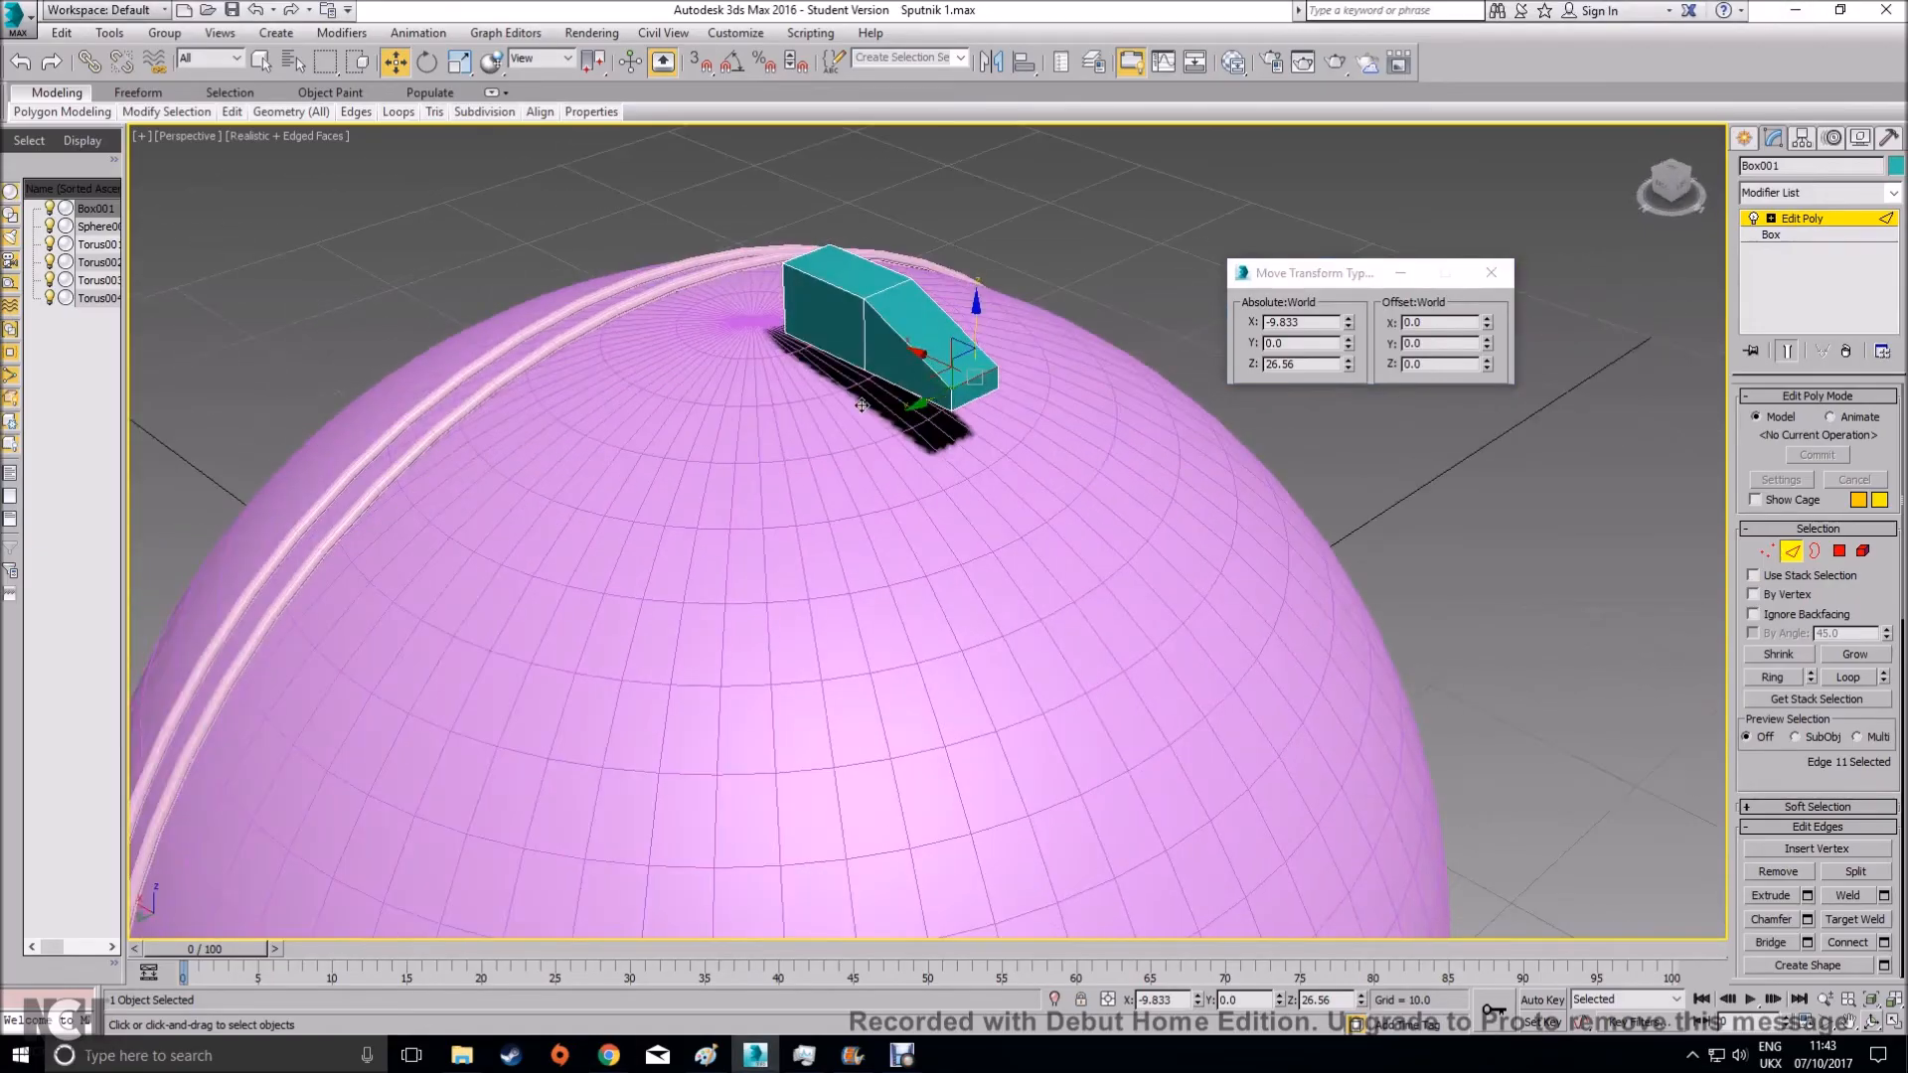
{"action": "left_click", "coordinate": [1792, 550]}
{"action": "scroll", "coordinate": [887, 417], "scroll_direction": "up", "scroll_amount": 3}
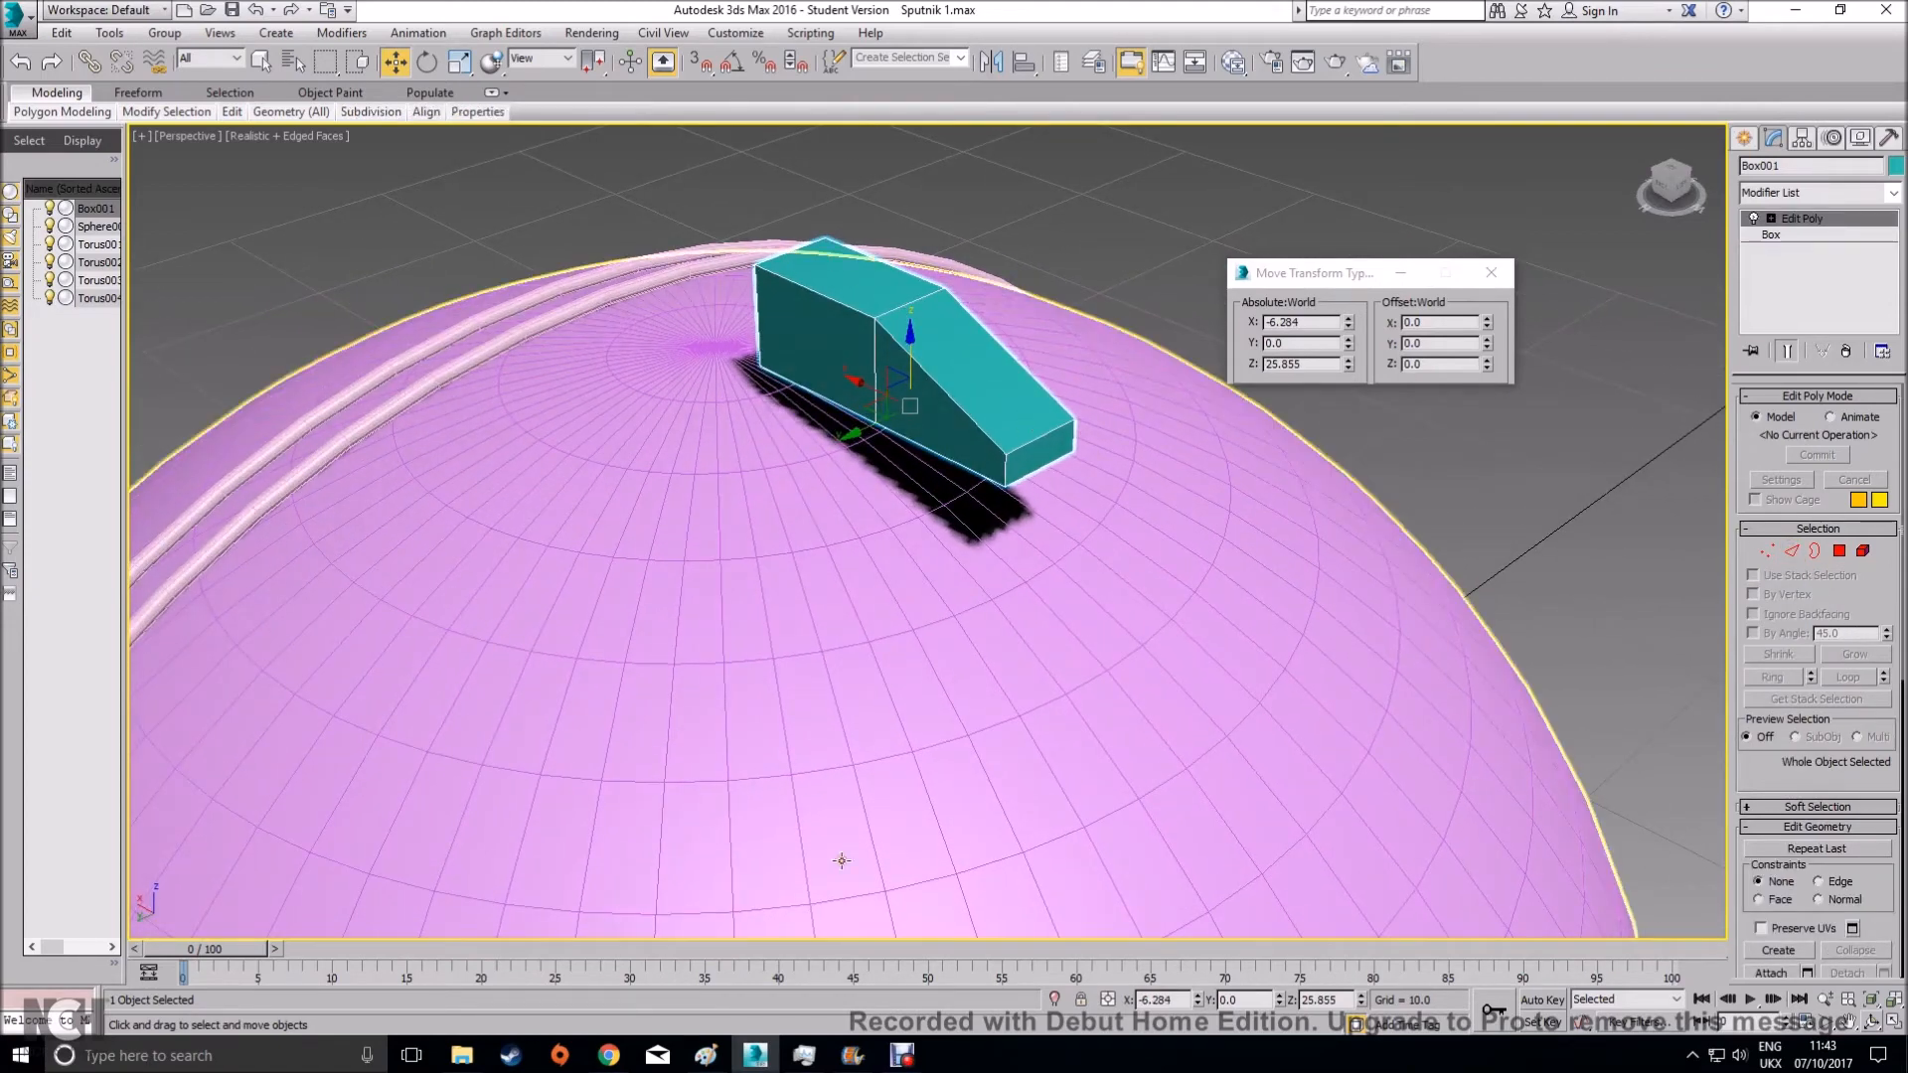
{"action": "left_click", "coordinate": [608, 1055]}
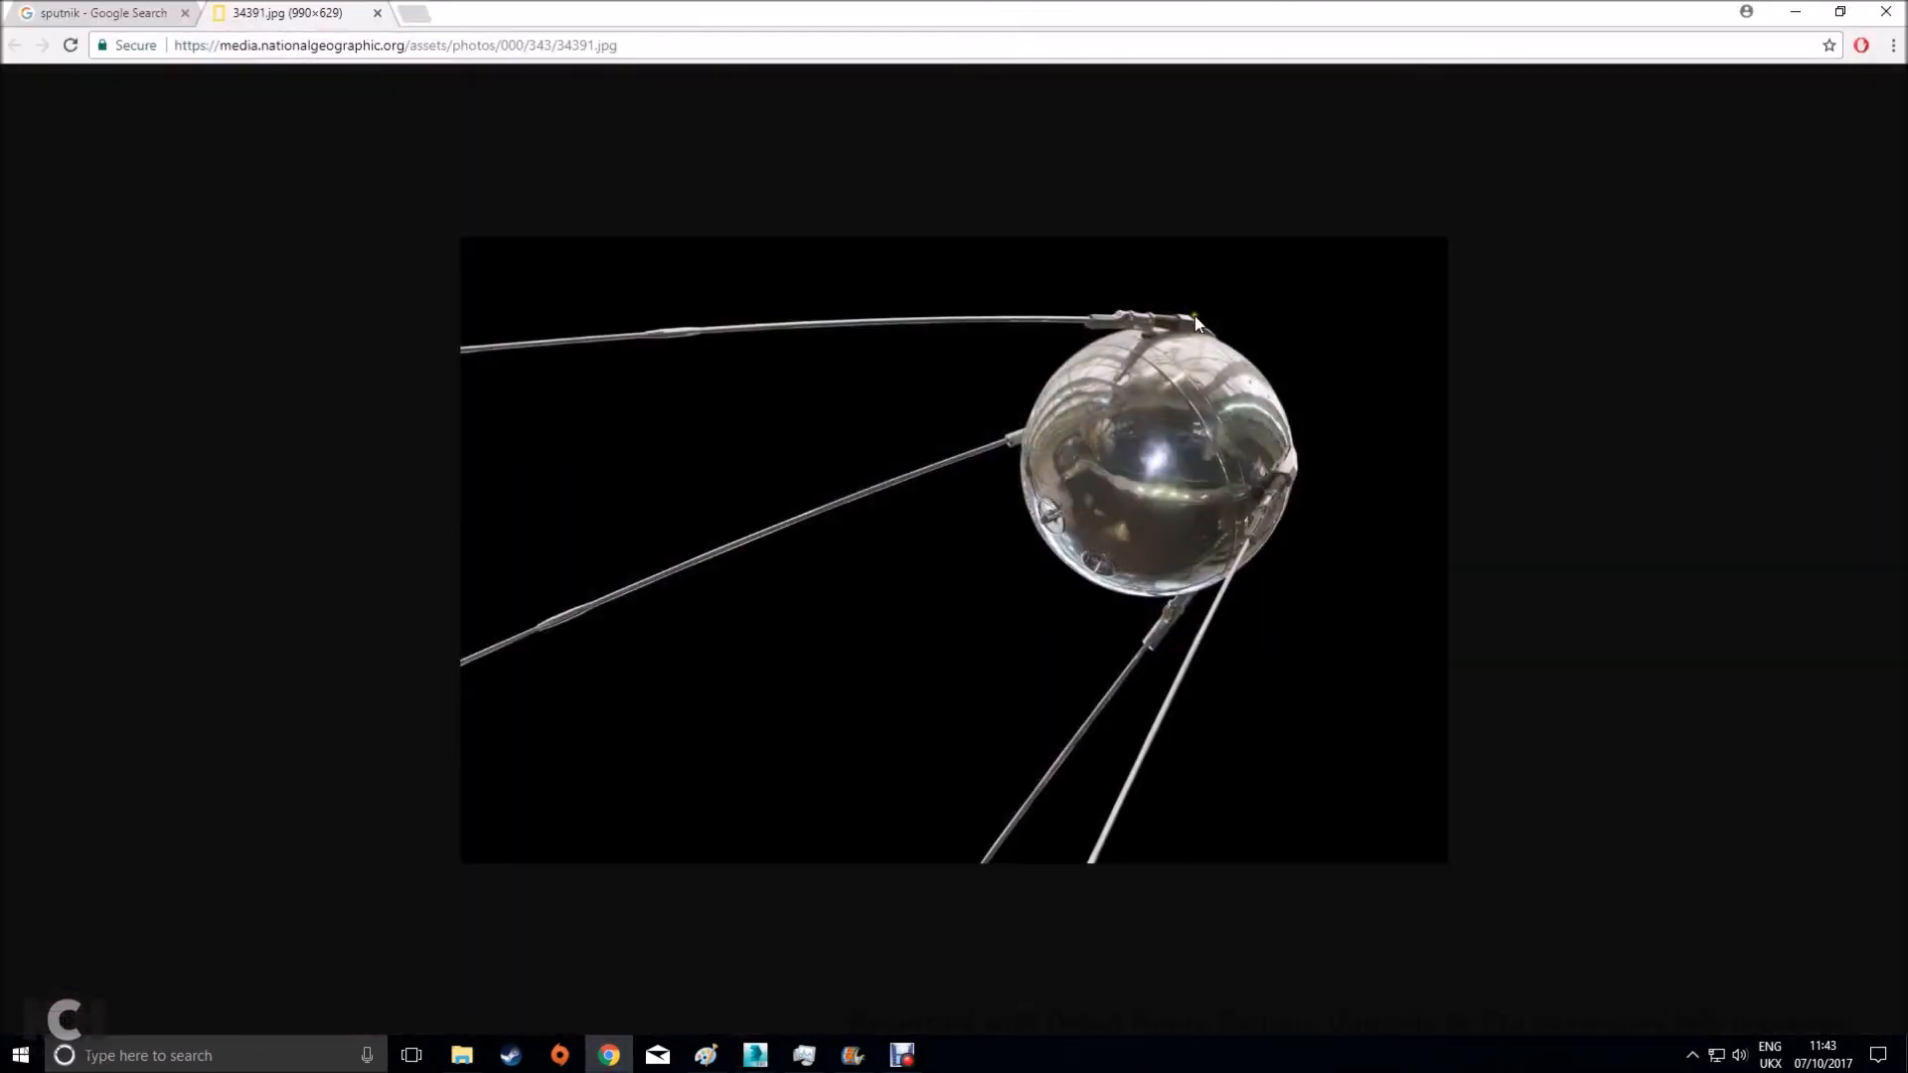
{"action": "left_click", "coordinate": [1795, 12]}
{"action": "left_click", "coordinate": [1490, 274]}
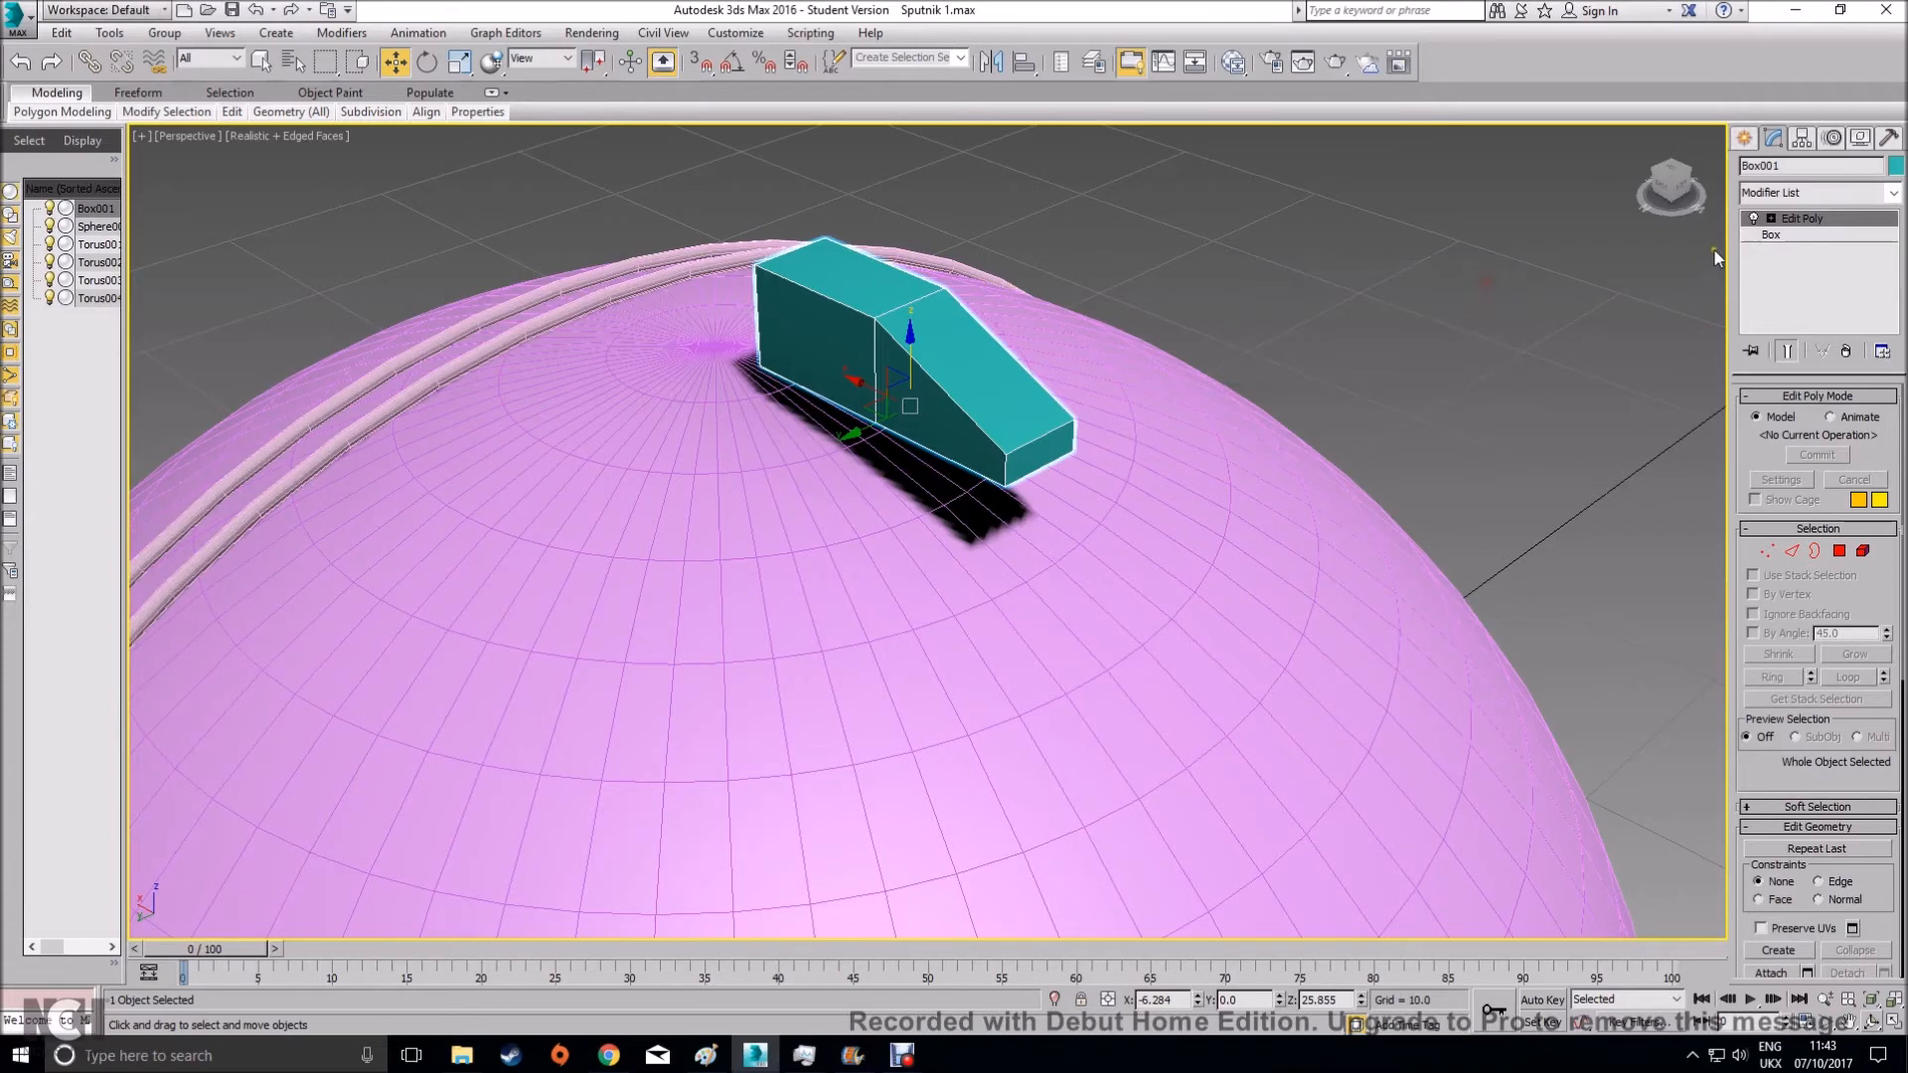
Try setting the base box's length segments to 2, undo it and return to the Edit Poly modifier
{"action": "left_click", "coordinate": [1774, 237]}
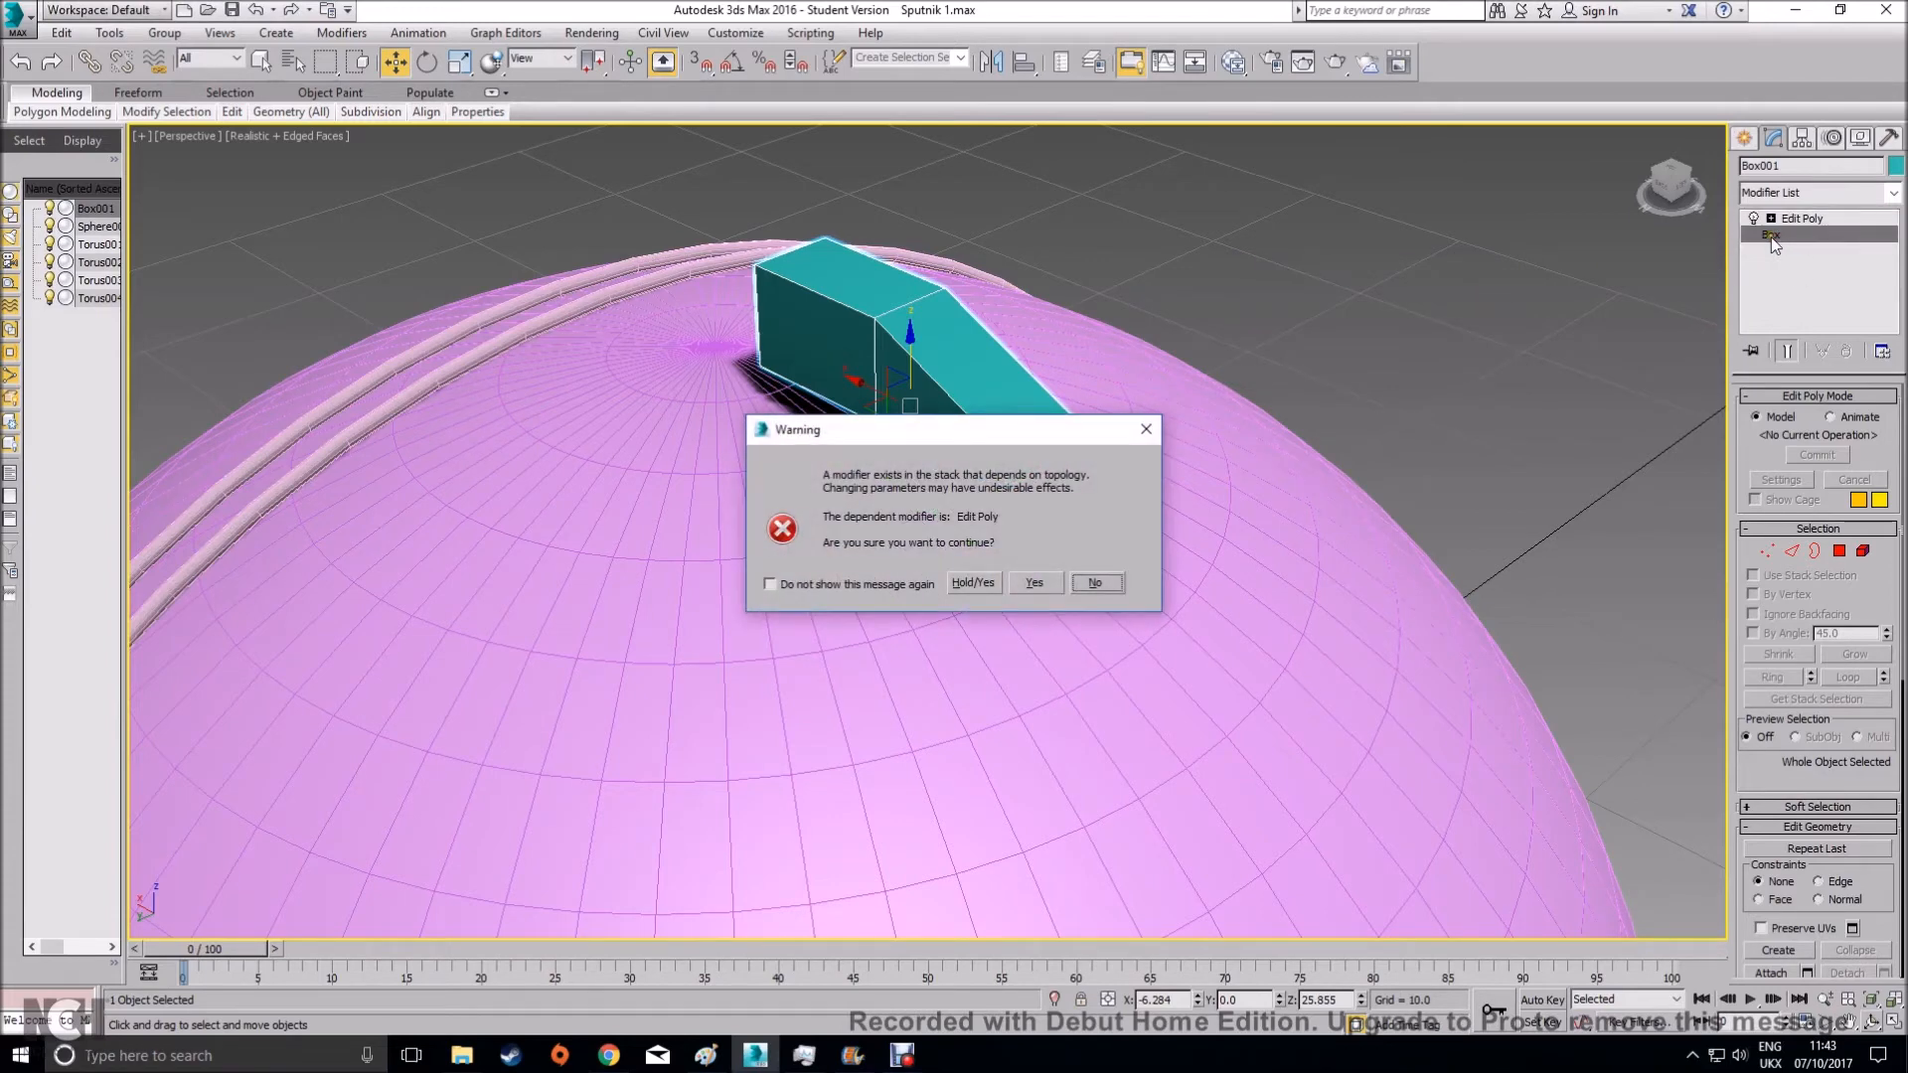
{"action": "left_click", "coordinate": [1034, 584]}
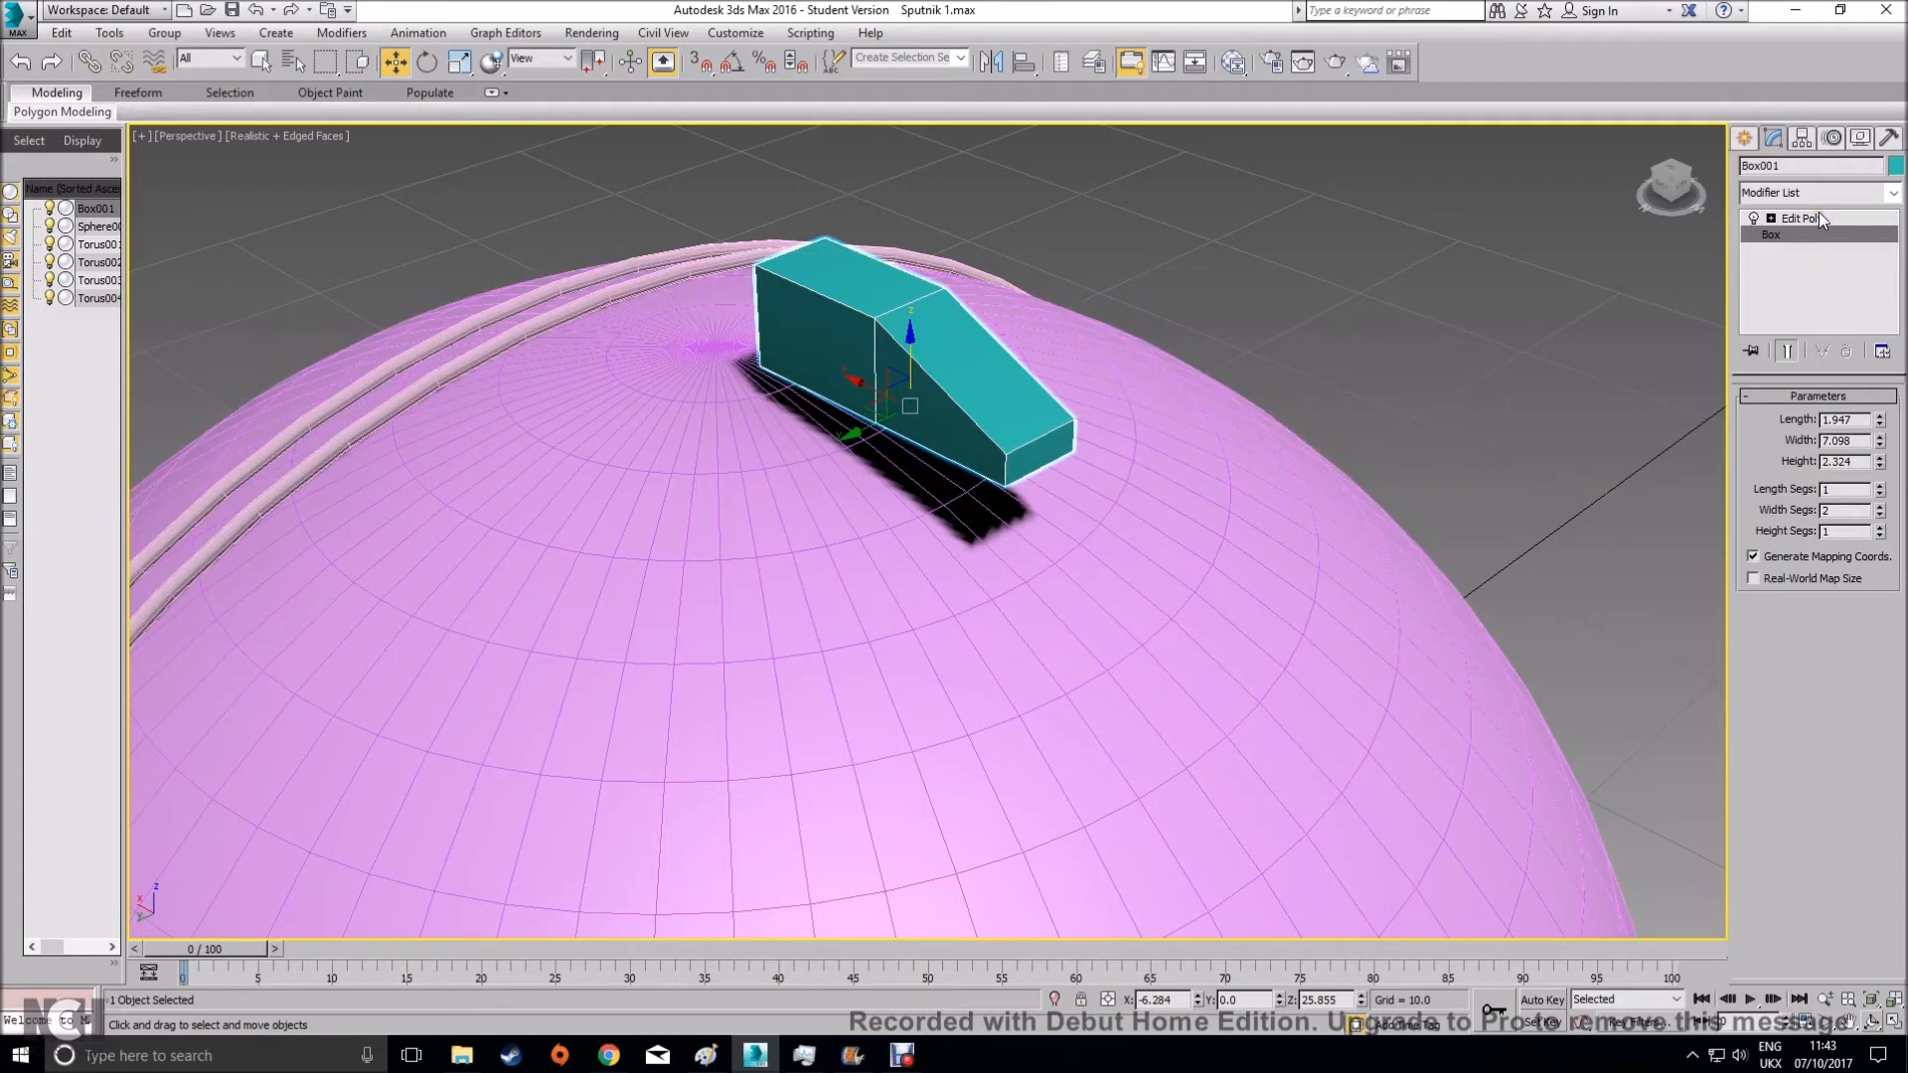
{"action": "left_click", "coordinate": [1879, 486]}
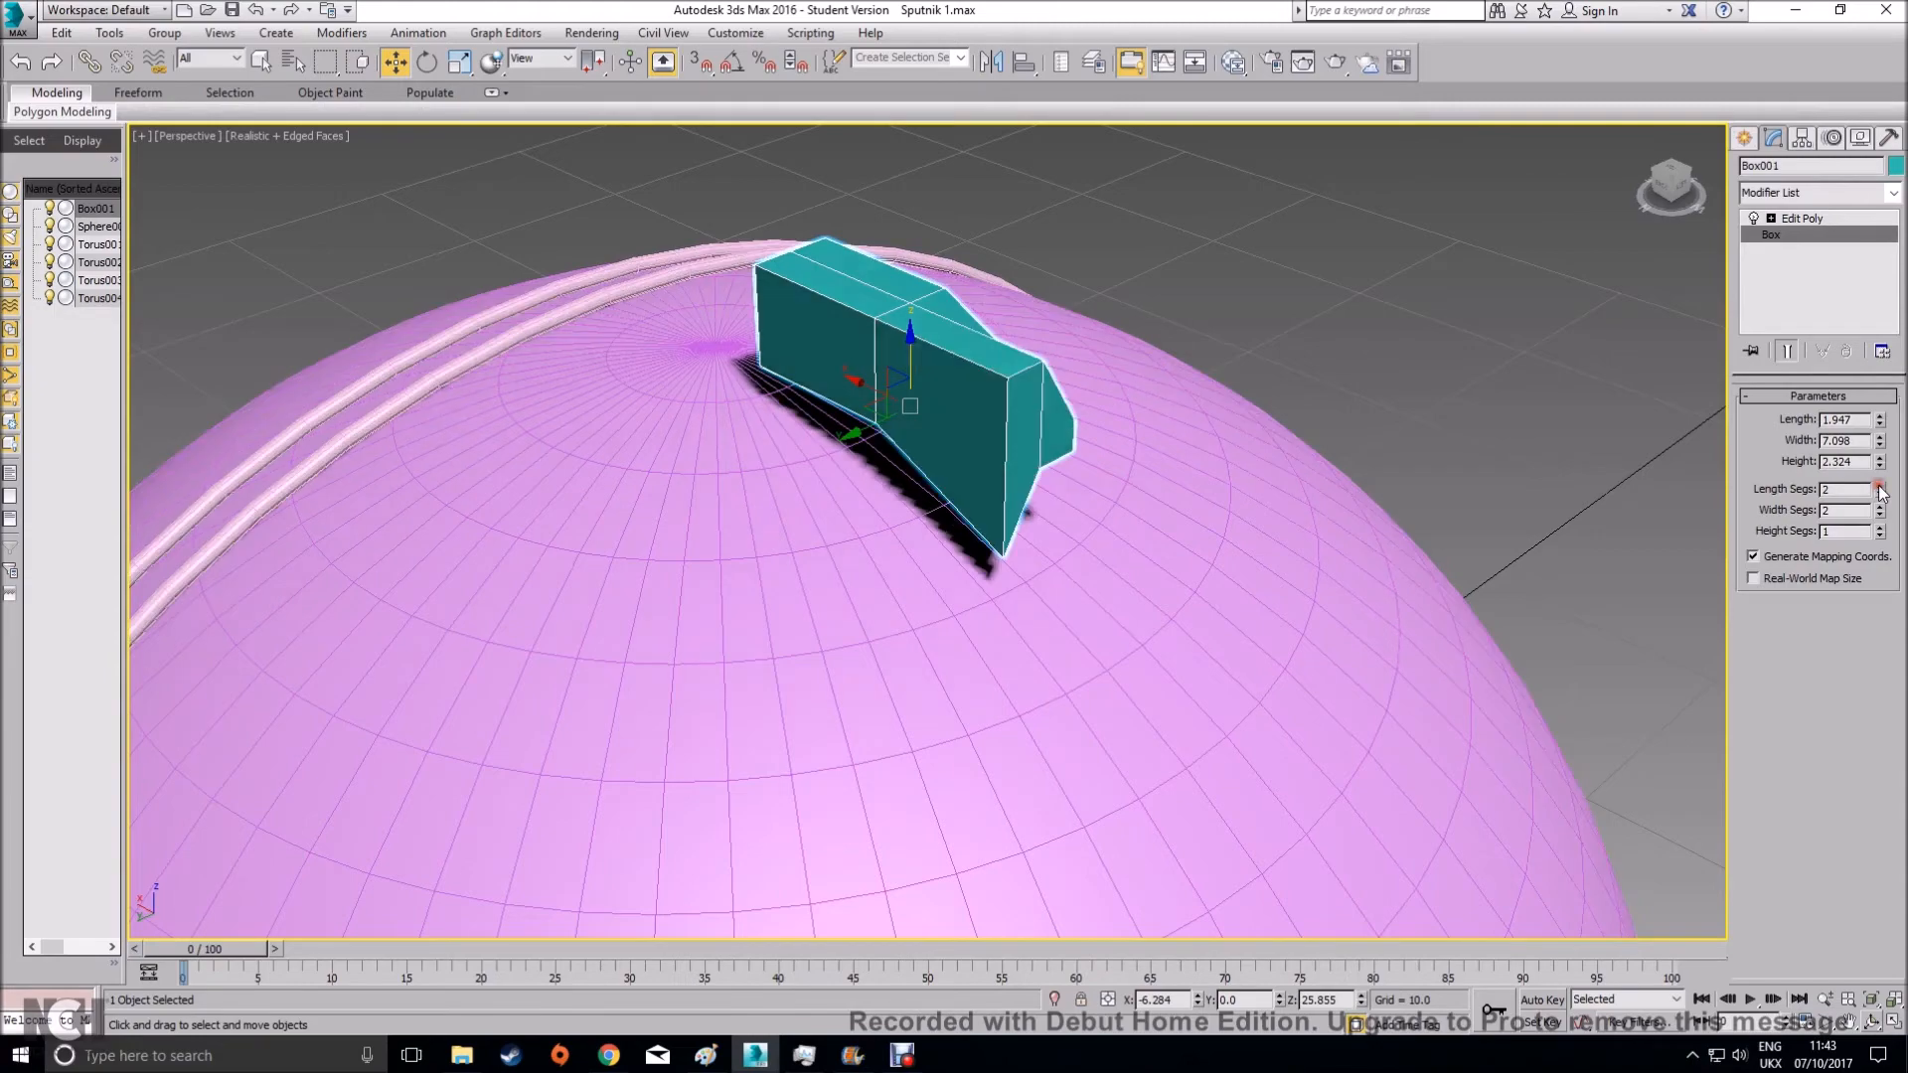
{"action": "middle_click_drag", "start_coordinate": [1271, 478], "coordinate": [1323, 528], "text": "alt"}
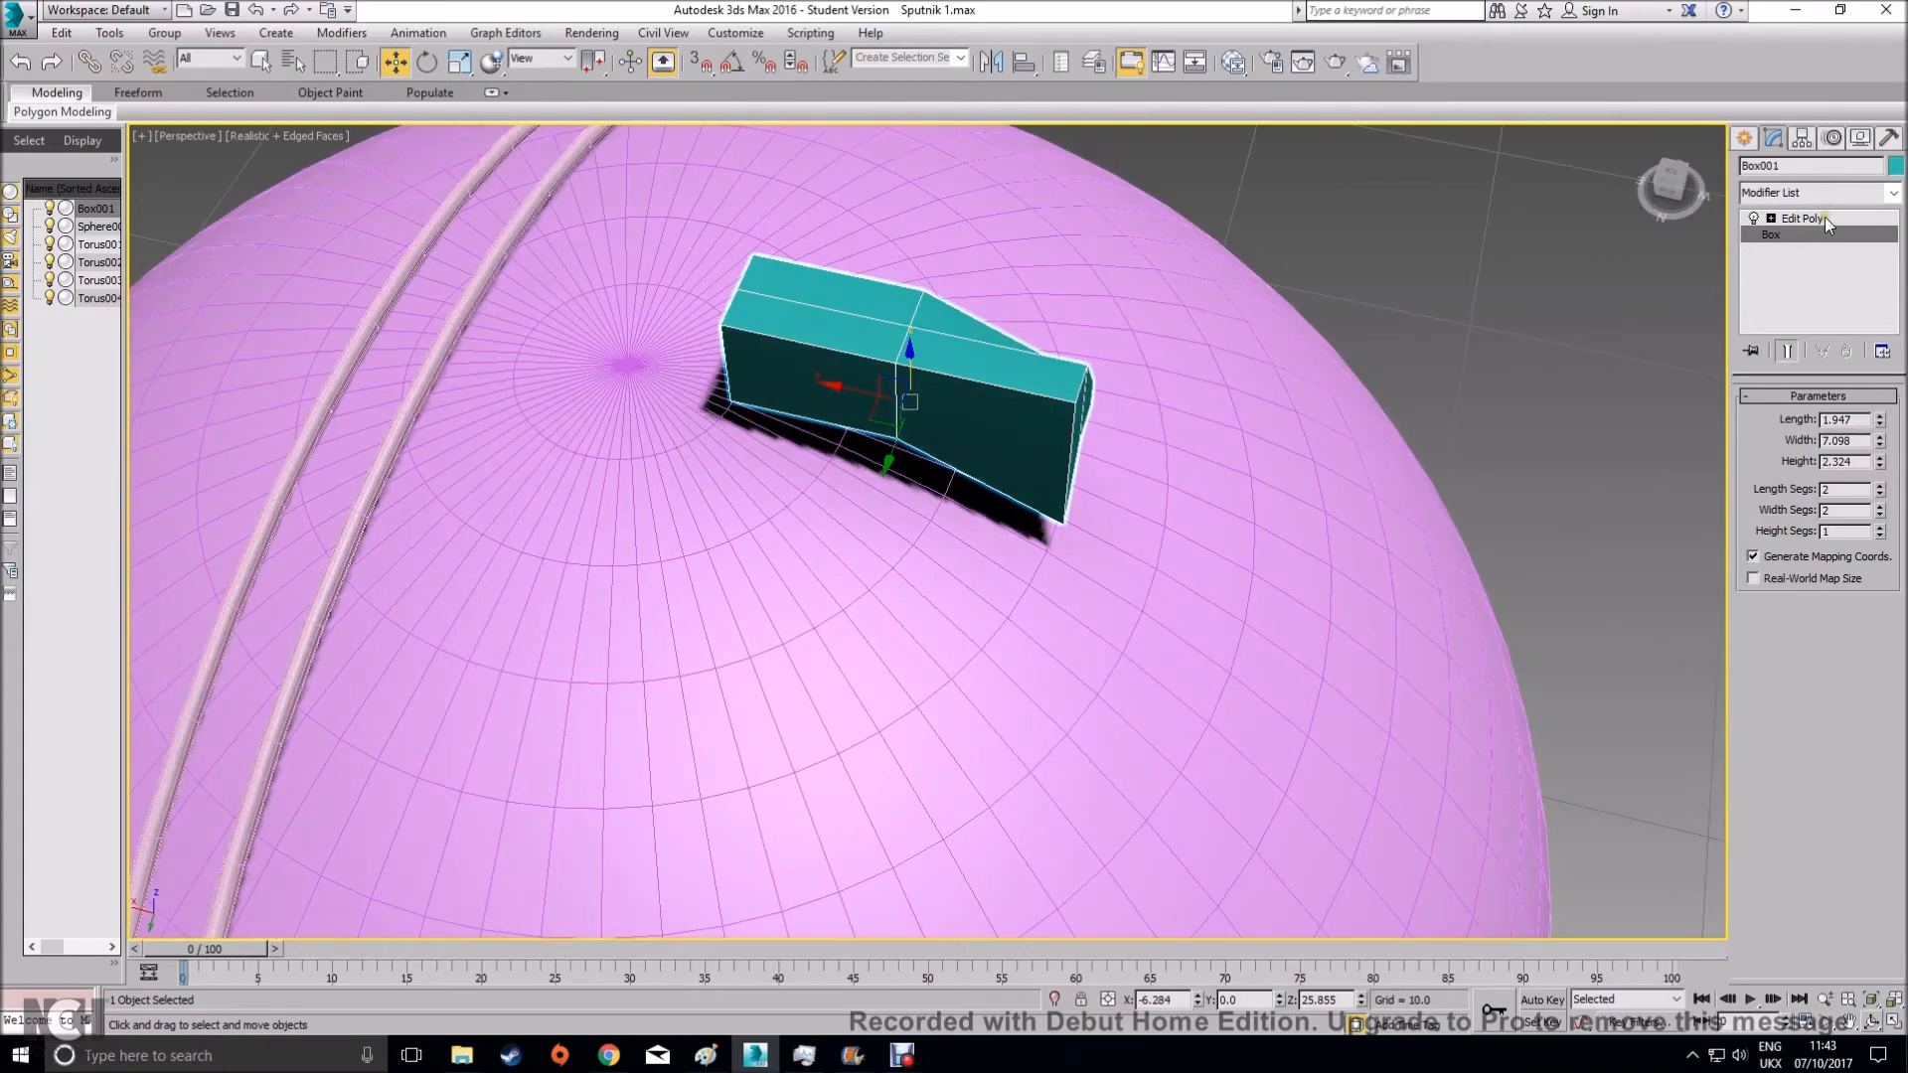
{"action": "key", "text": "ctrl+z"}
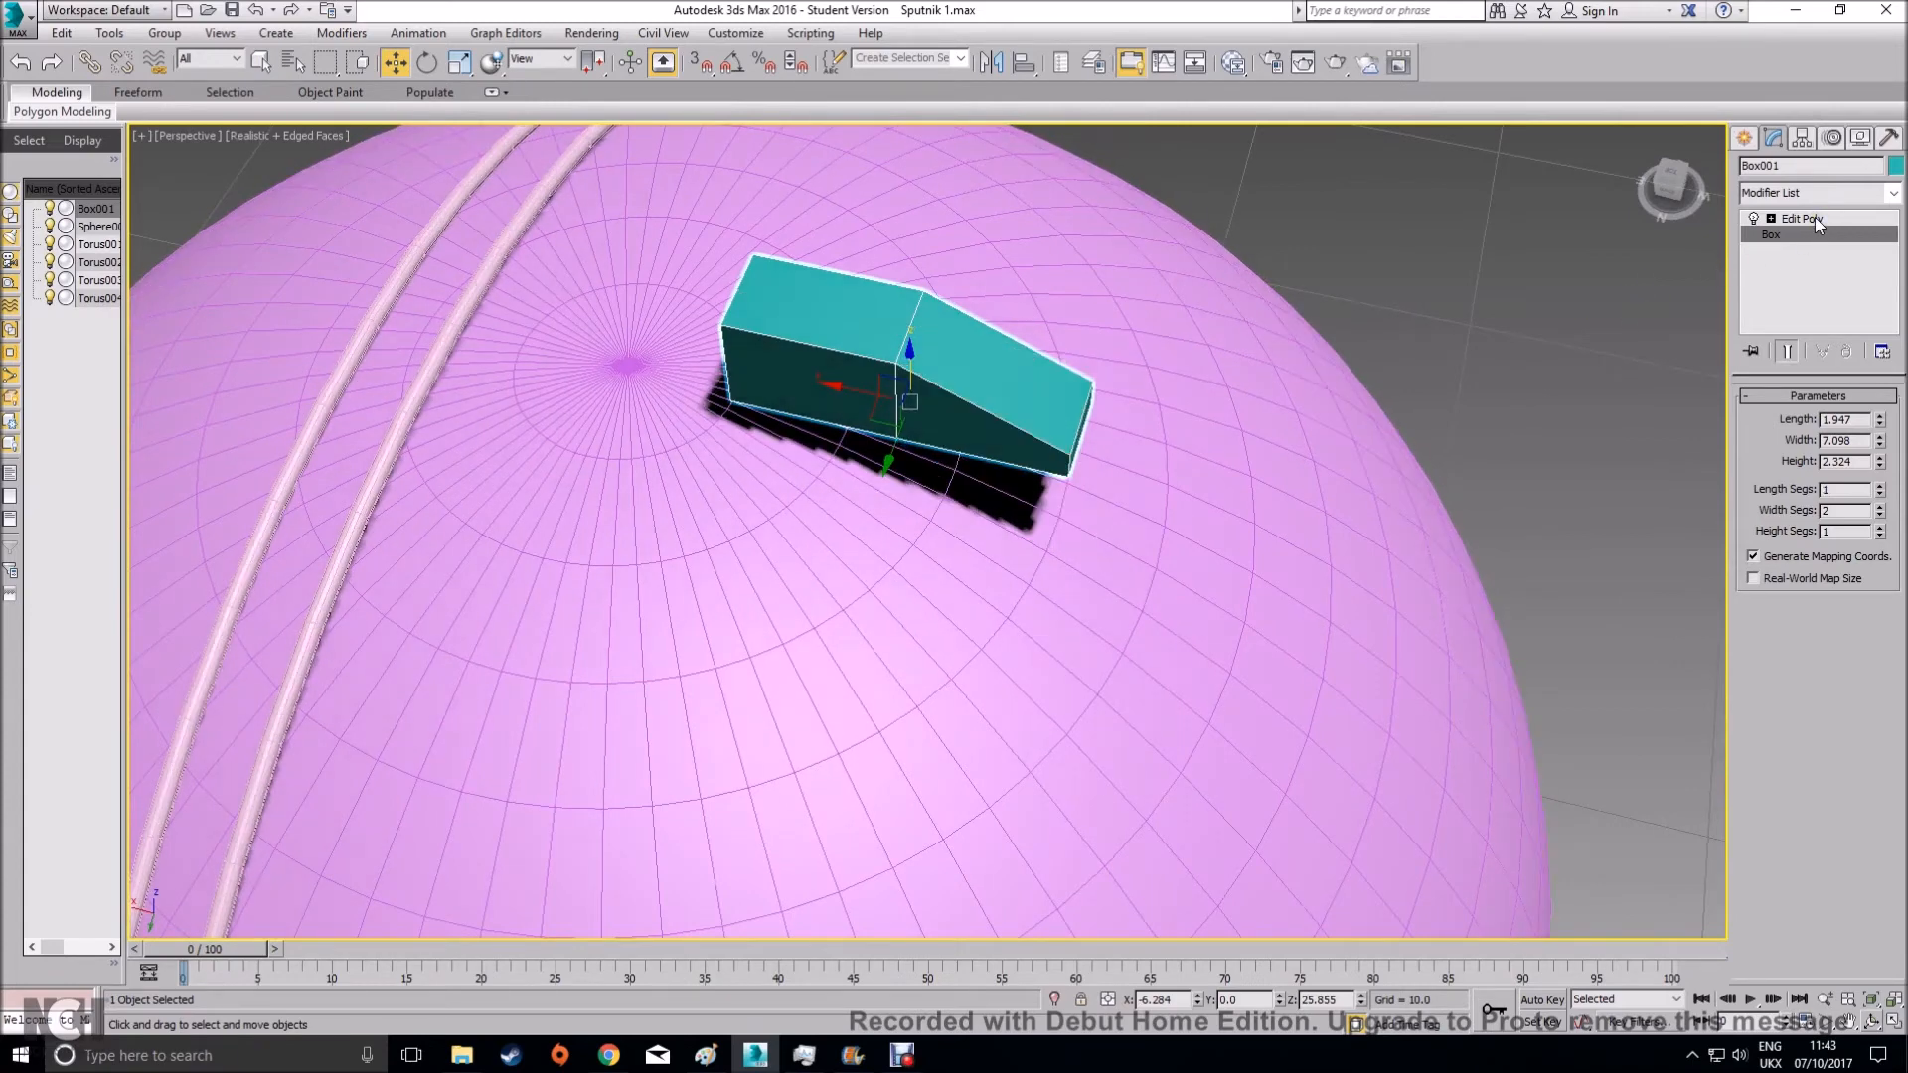
{"action": "left_click", "coordinate": [1792, 219]}
At edge level, select the three crosswise edges along the top of the box: inner end, middle and outer end
{"action": "middle_click_drag", "start_coordinate": [974, 457], "coordinate": [1073, 426], "text": "alt"}
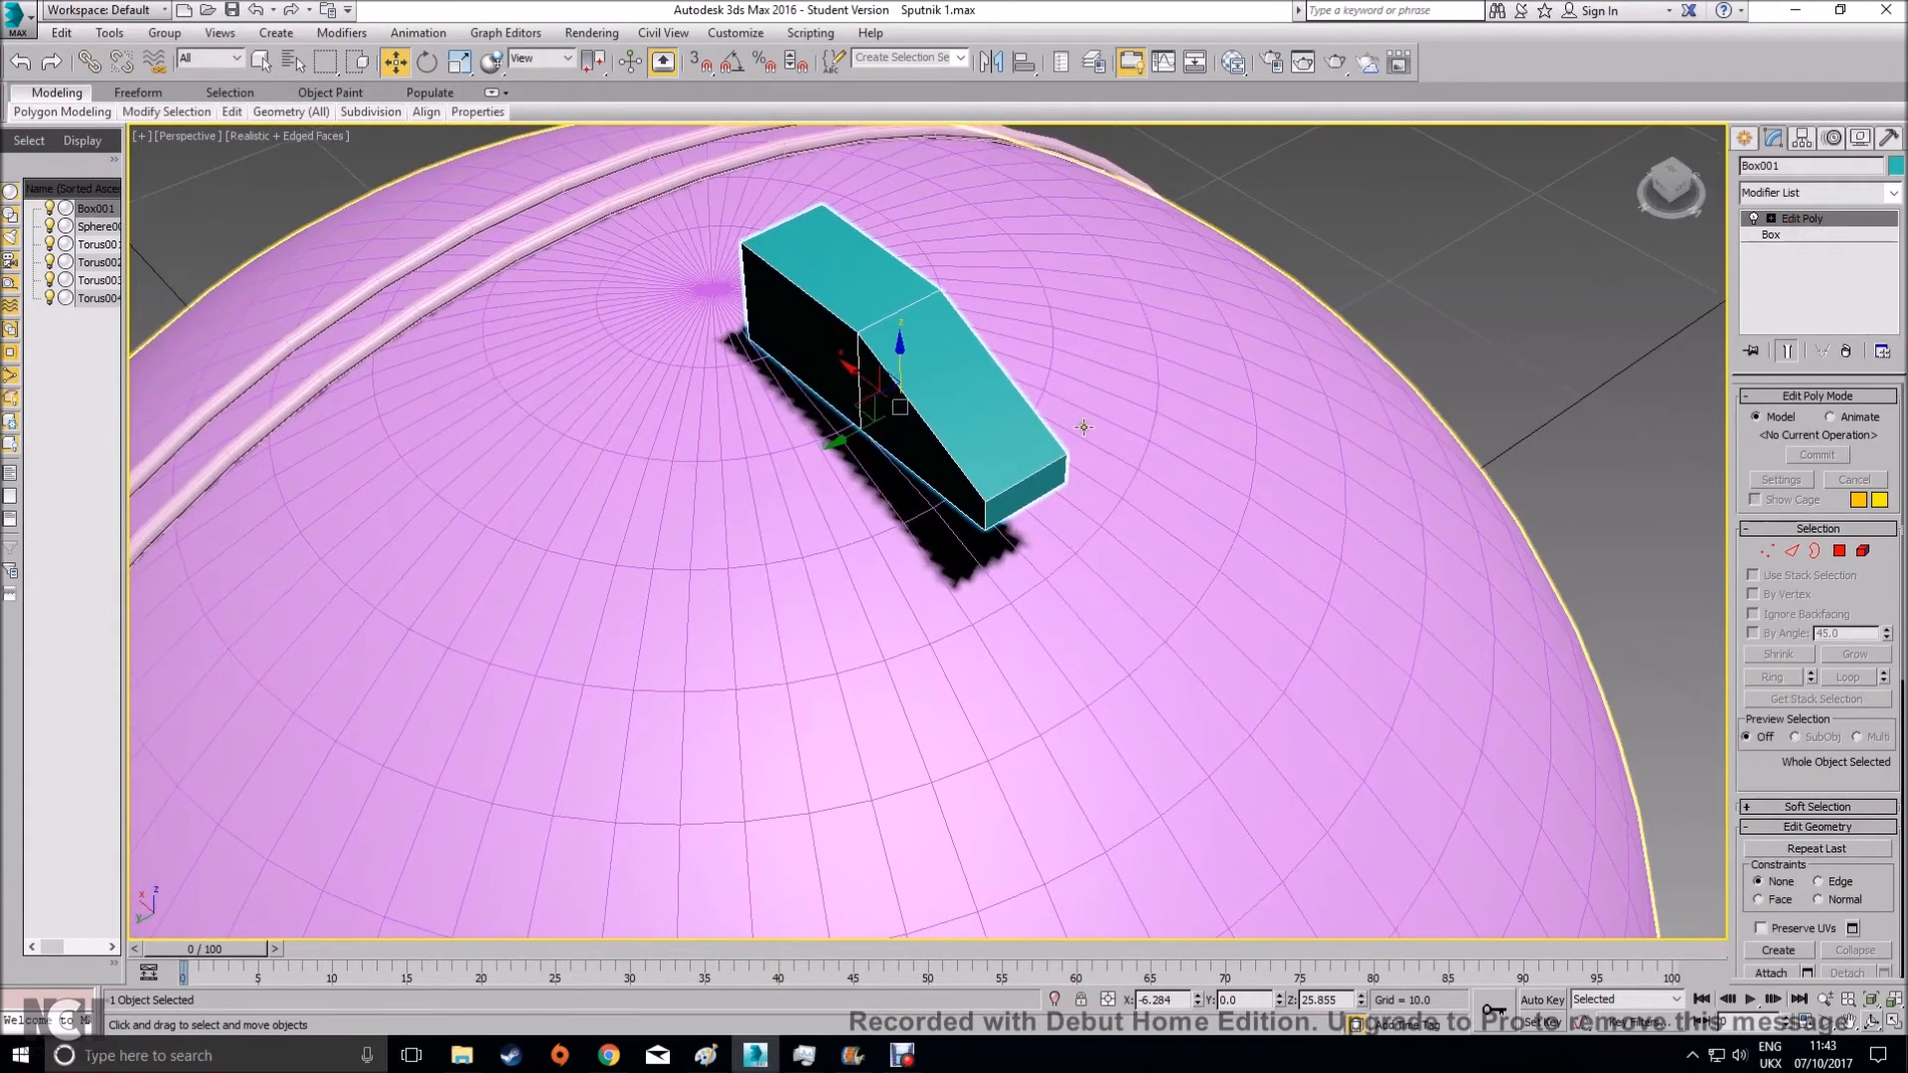
{"action": "middle_click_drag", "start_coordinate": [1308, 559], "coordinate": [1494, 516], "text": "alt"}
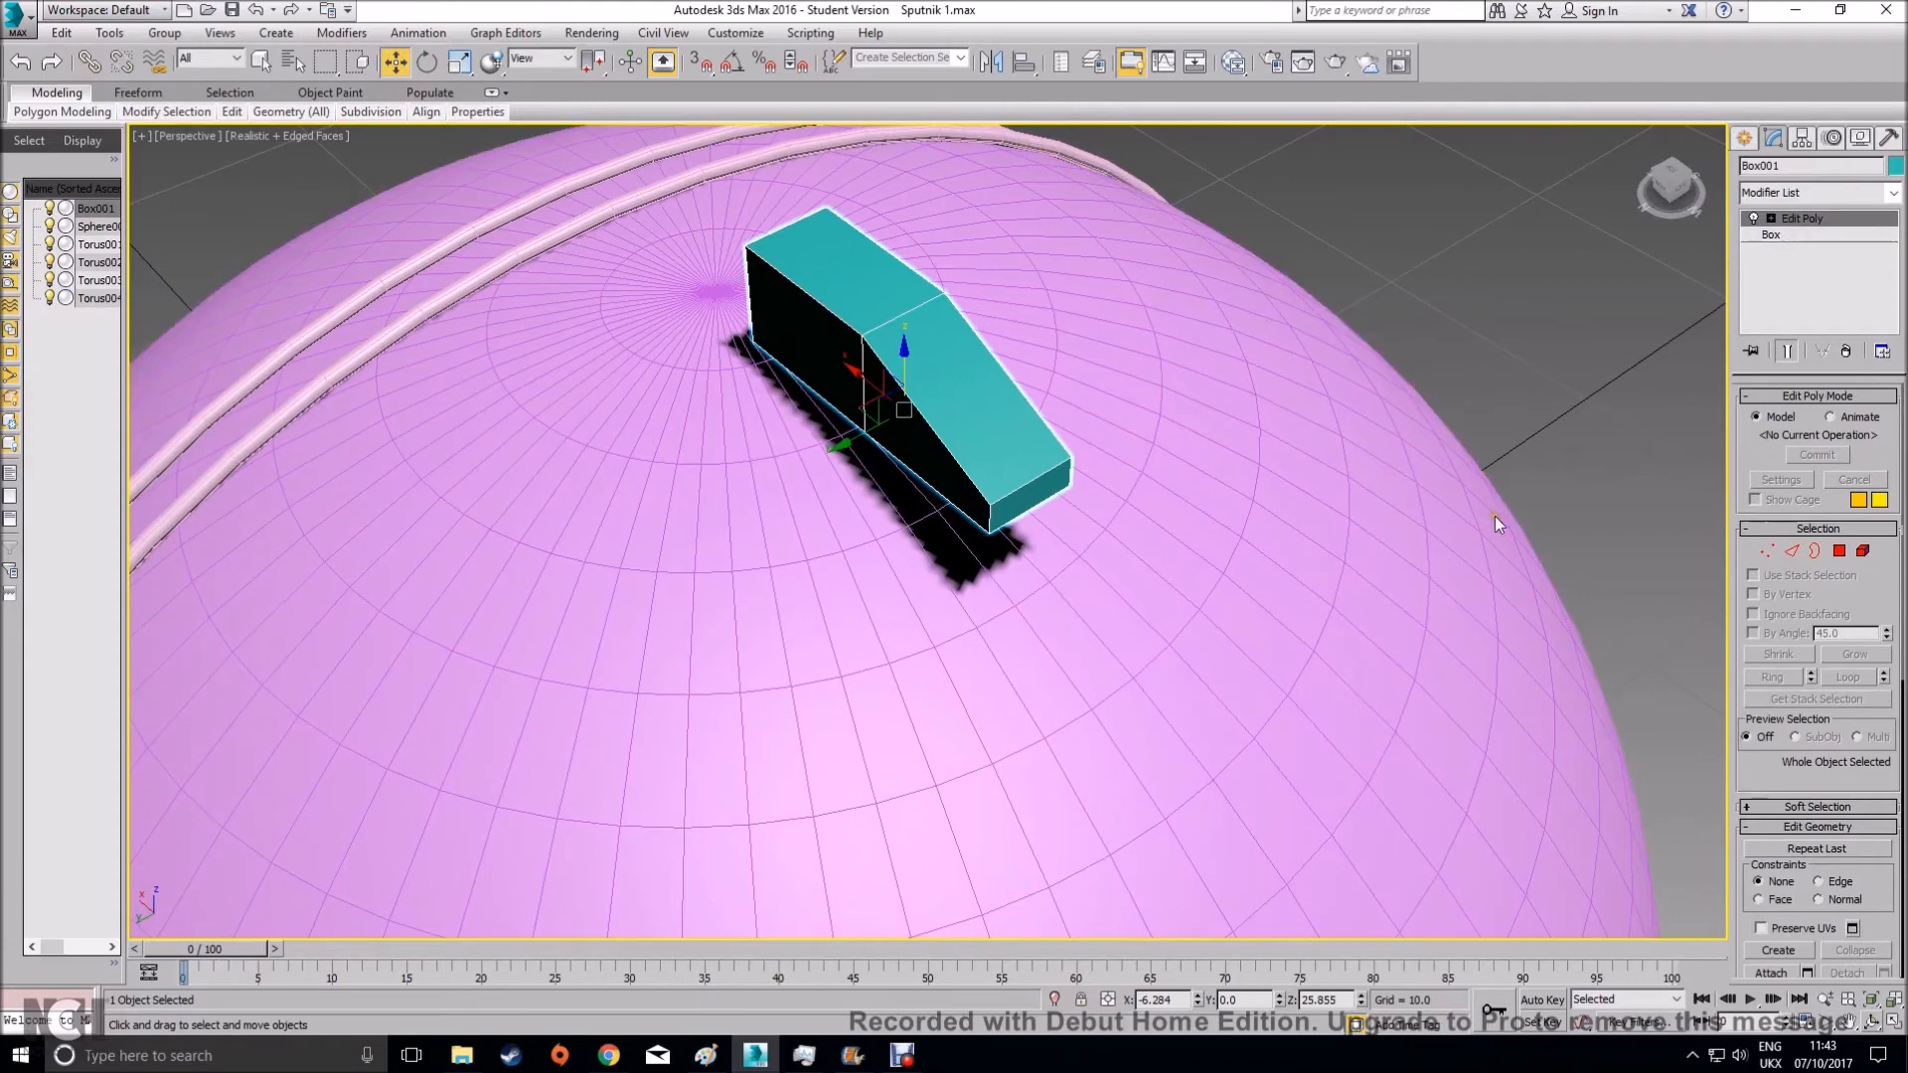
{"action": "left_click", "coordinate": [1789, 552]}
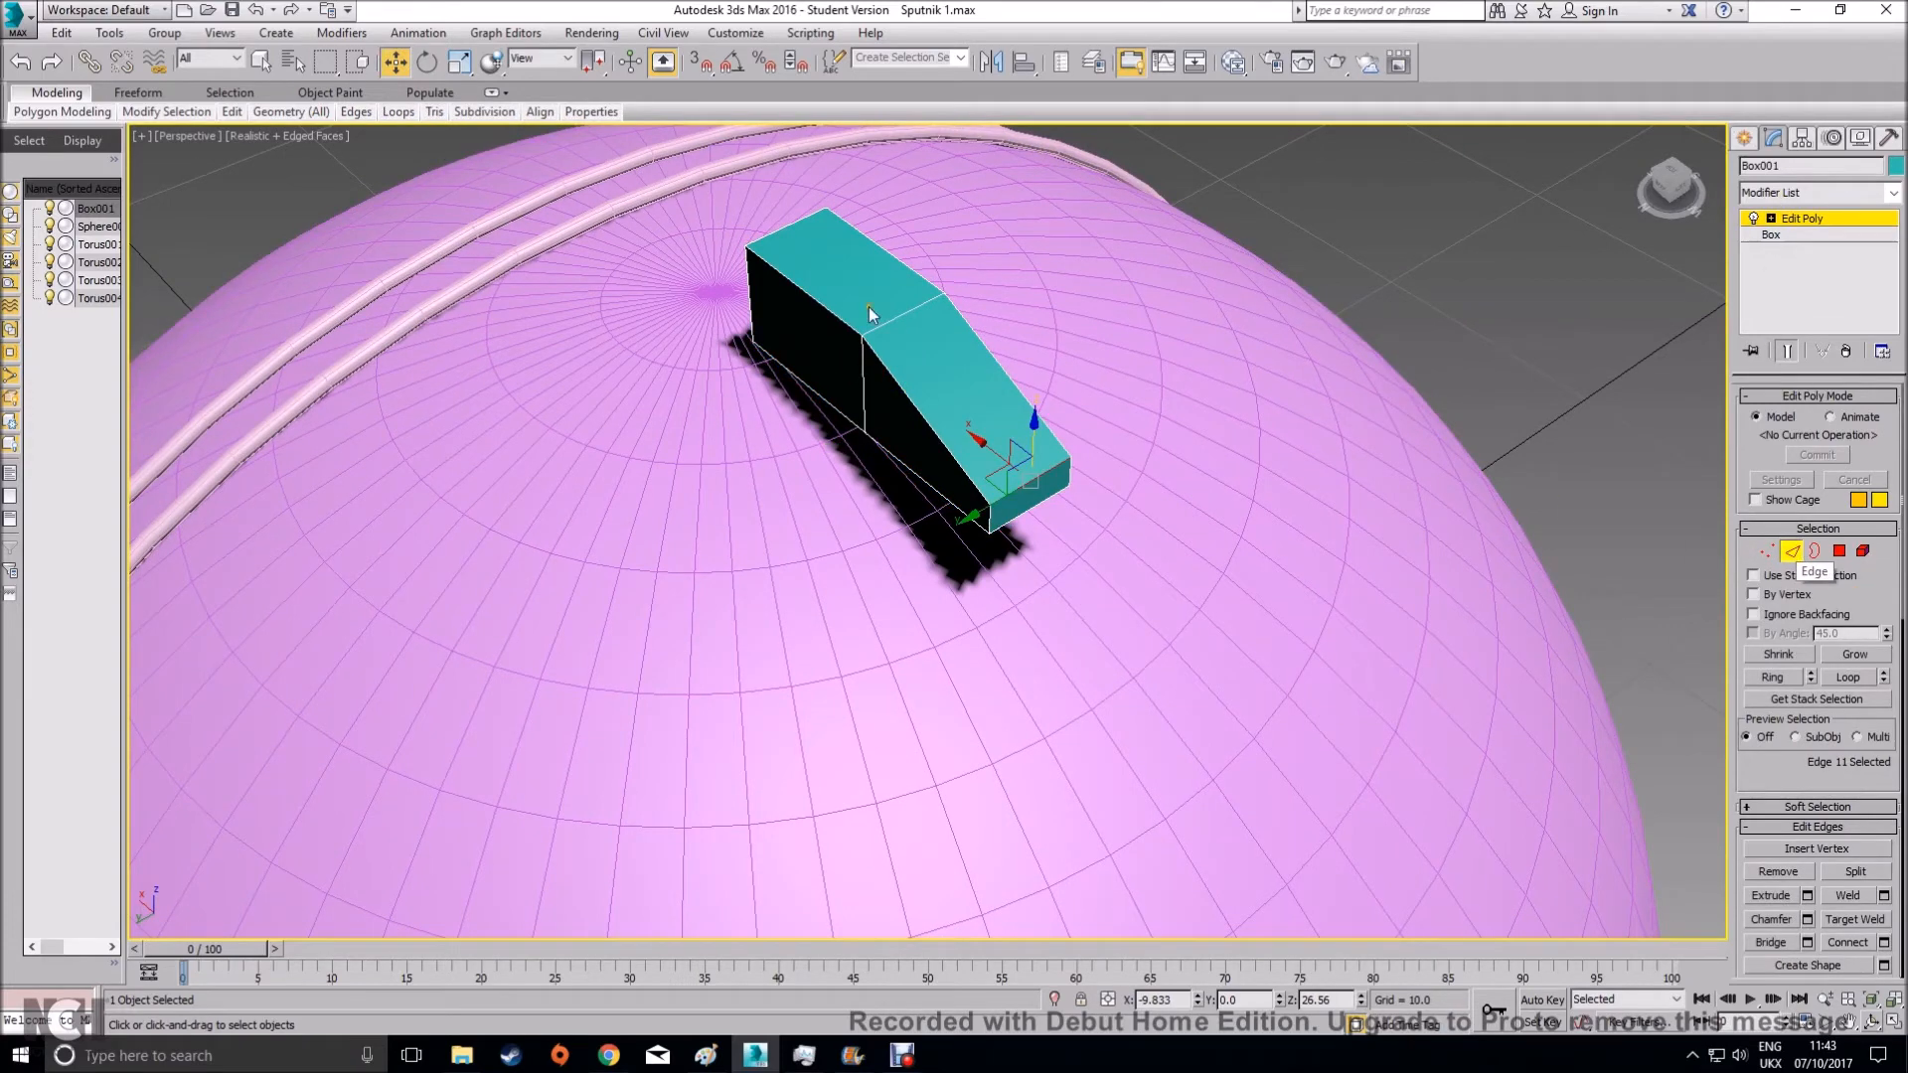
{"action": "left_click", "coordinate": [775, 233]}
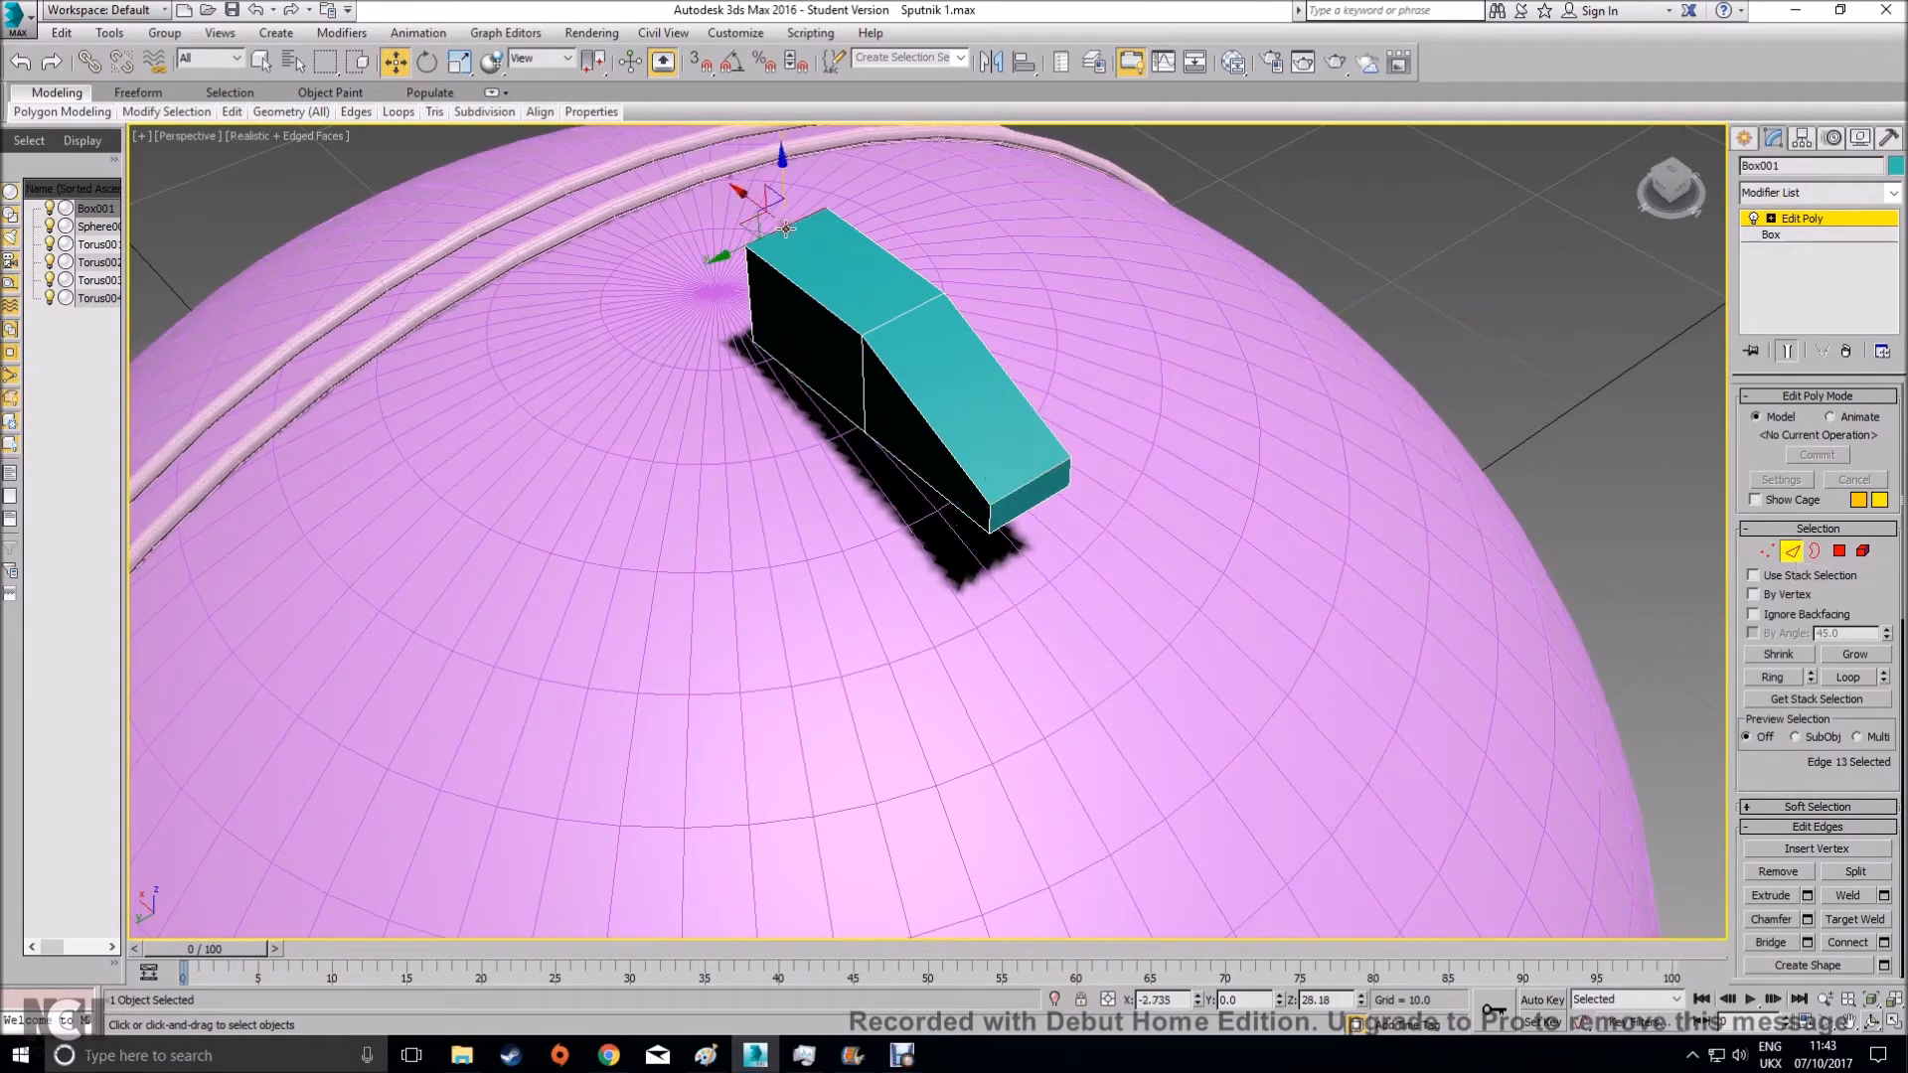
{"action": "left_click", "coordinate": [904, 315]}
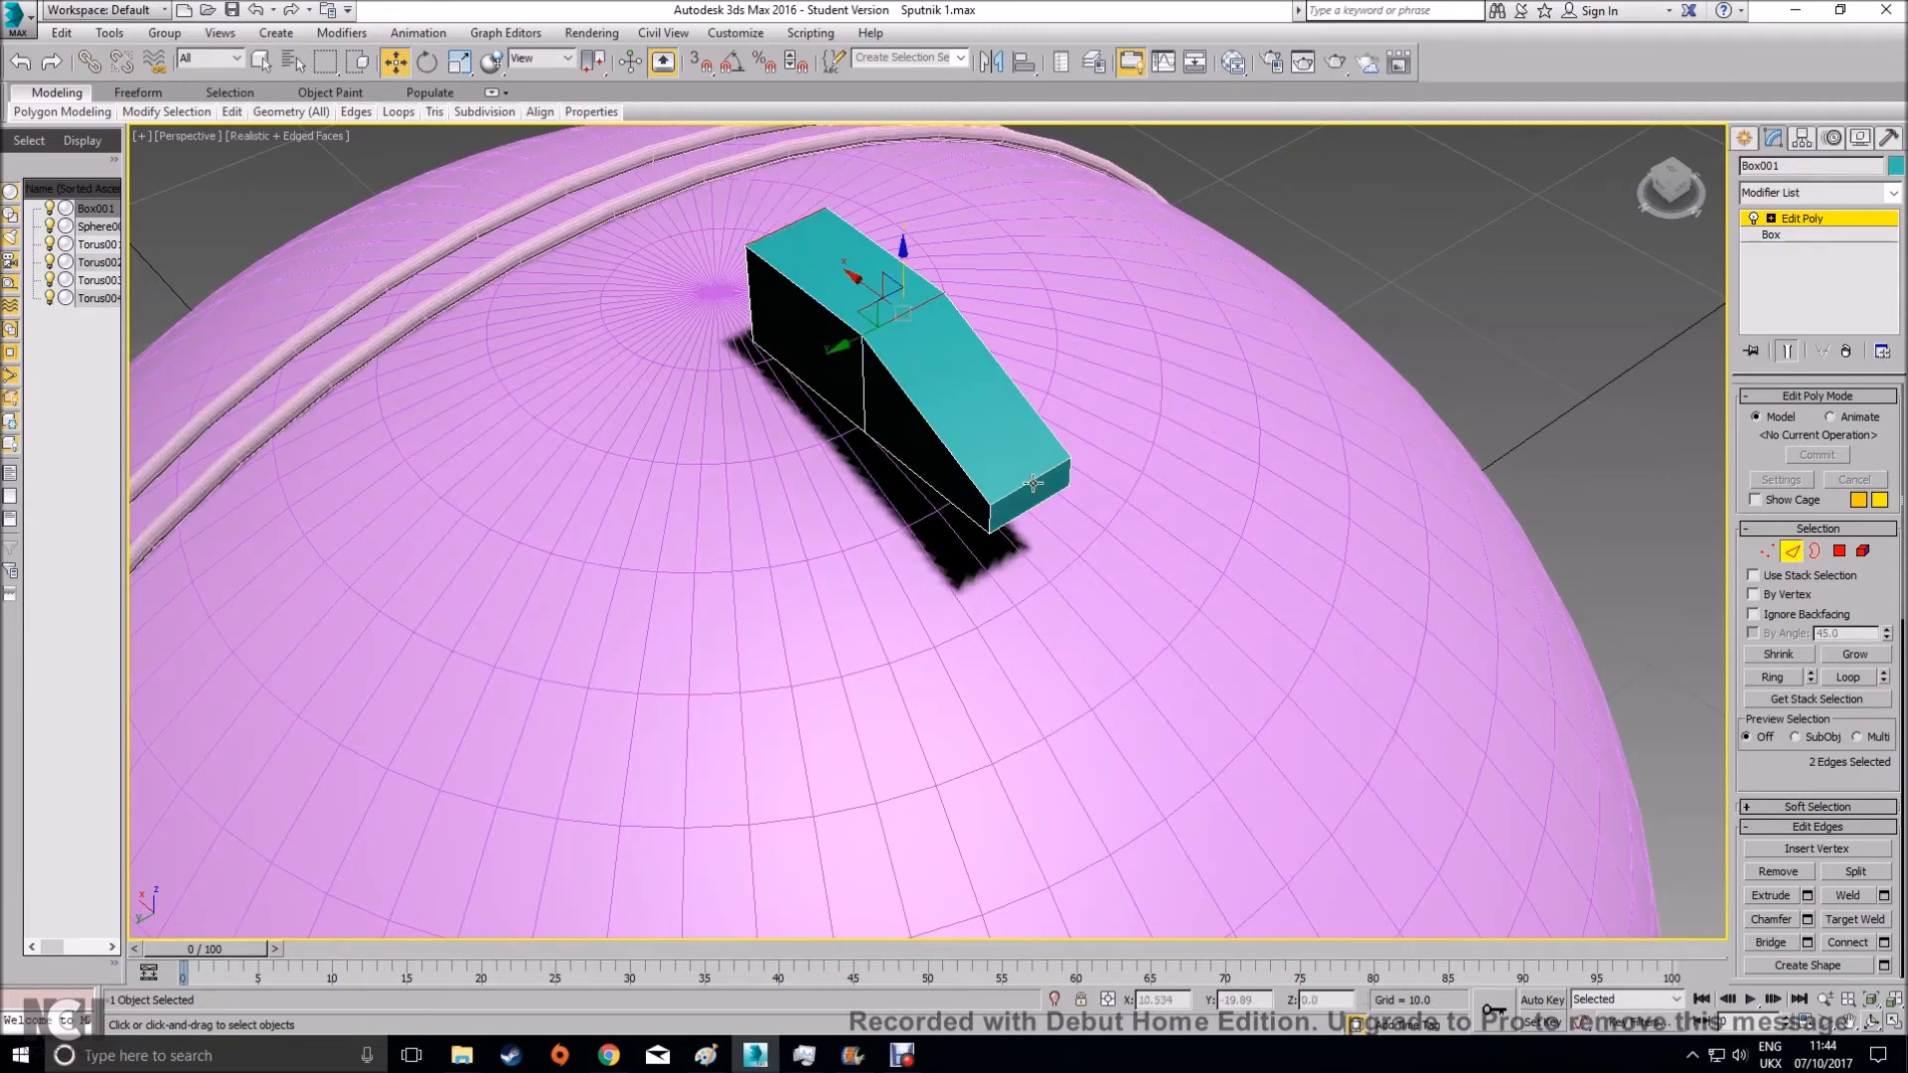
{"action": "left_click", "coordinate": [1010, 488], "text": "ctrl"}
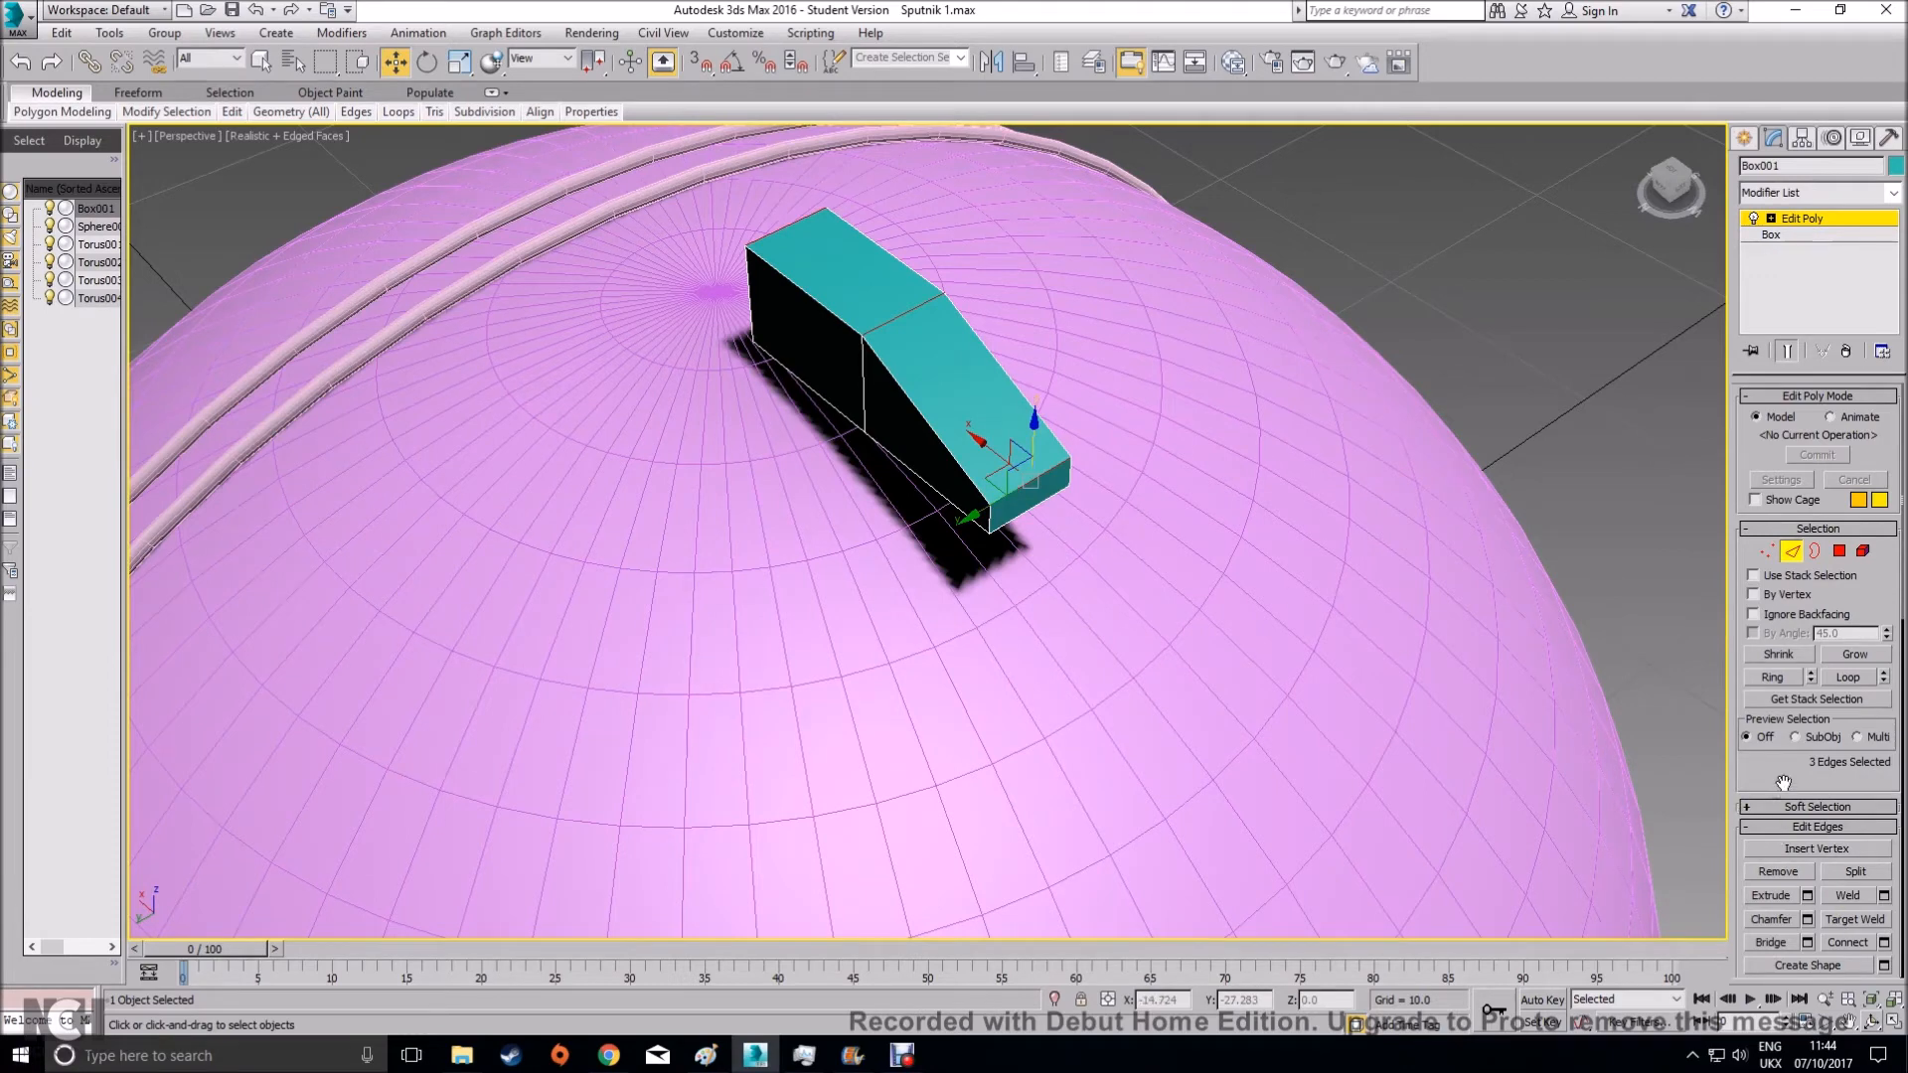
Connect the three selected edges with 1 segment and pinch 0, adding a lengthwise edge along the box's top
{"action": "left_click_drag", "start_coordinate": [1783, 783], "coordinate": [1791, 682]}
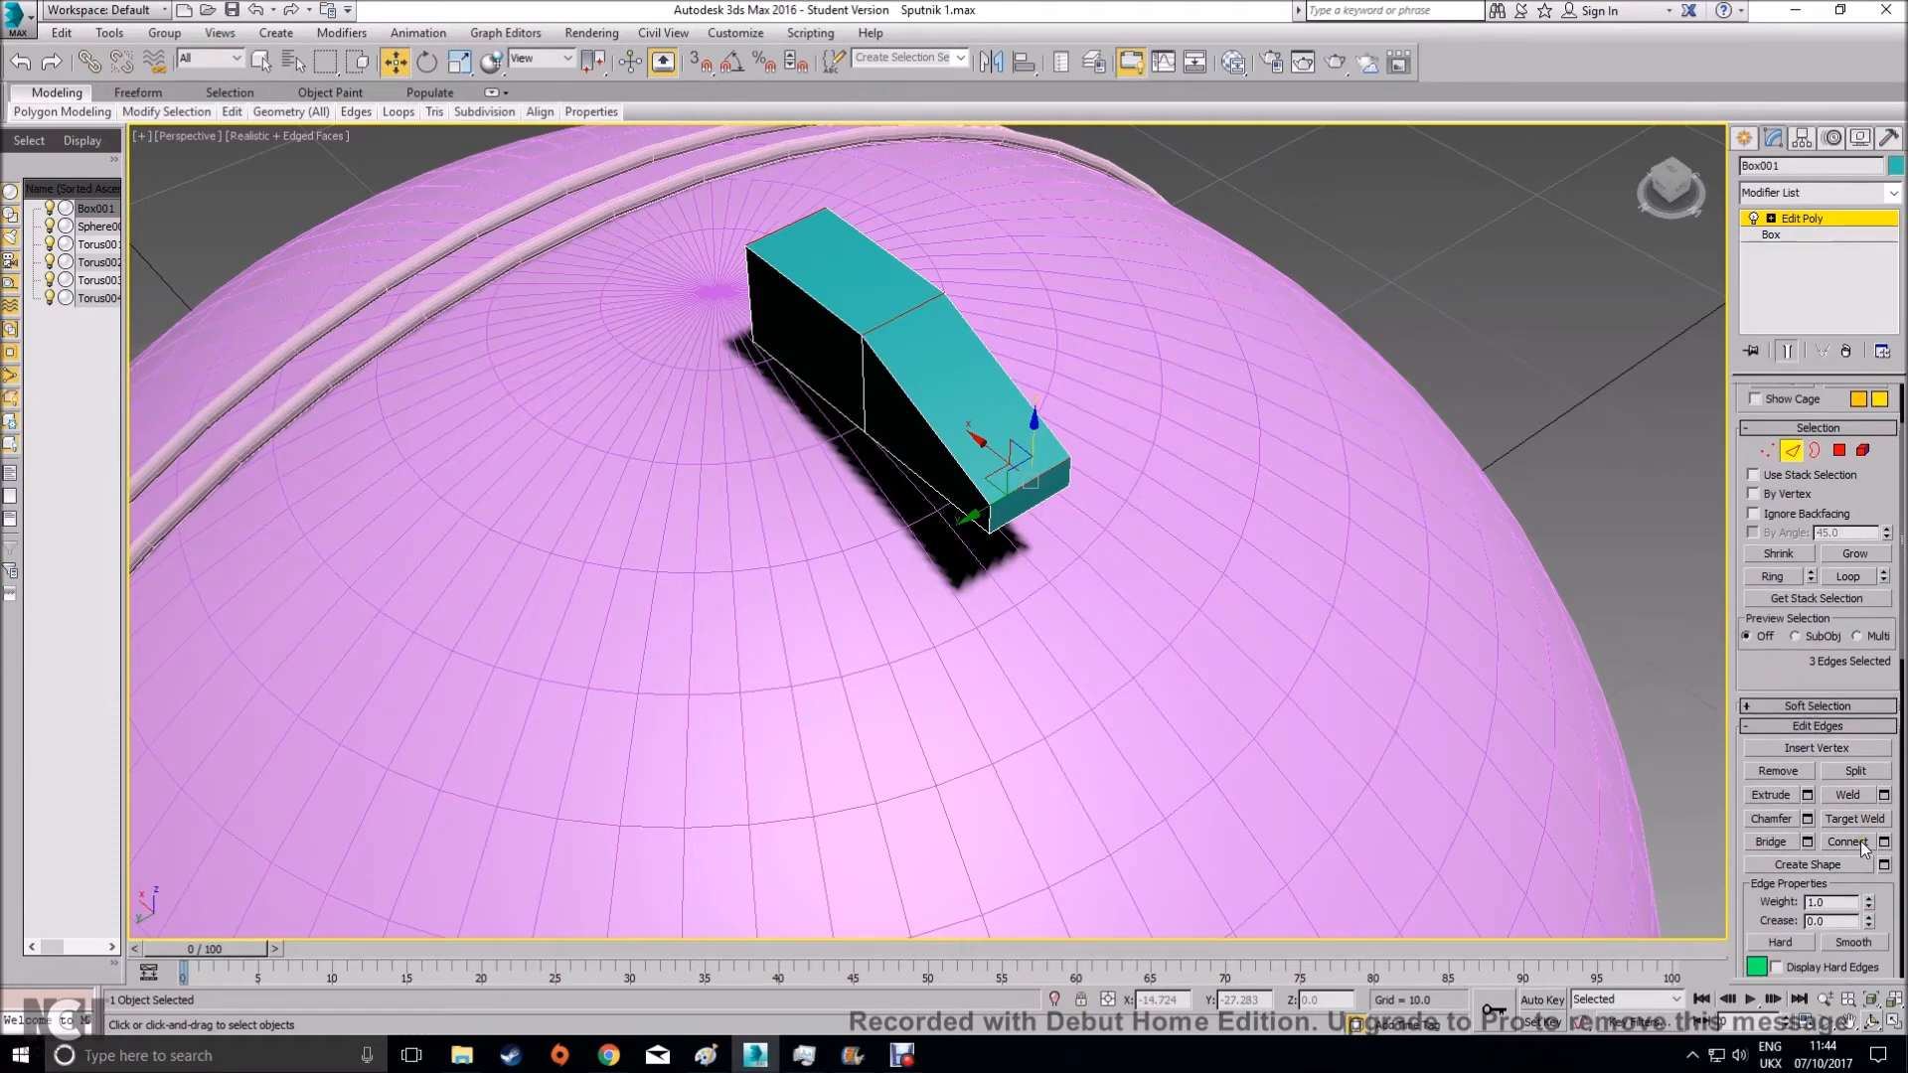
{"action": "mouse_move", "coordinate": [1808, 676]}
{"action": "left_mouse_down"}
{"action": "mouse_move", "coordinate": [1809, 694]}
{"action": "mouse_move", "coordinate": [1809, 664]}
{"action": "left_mouse_up"}
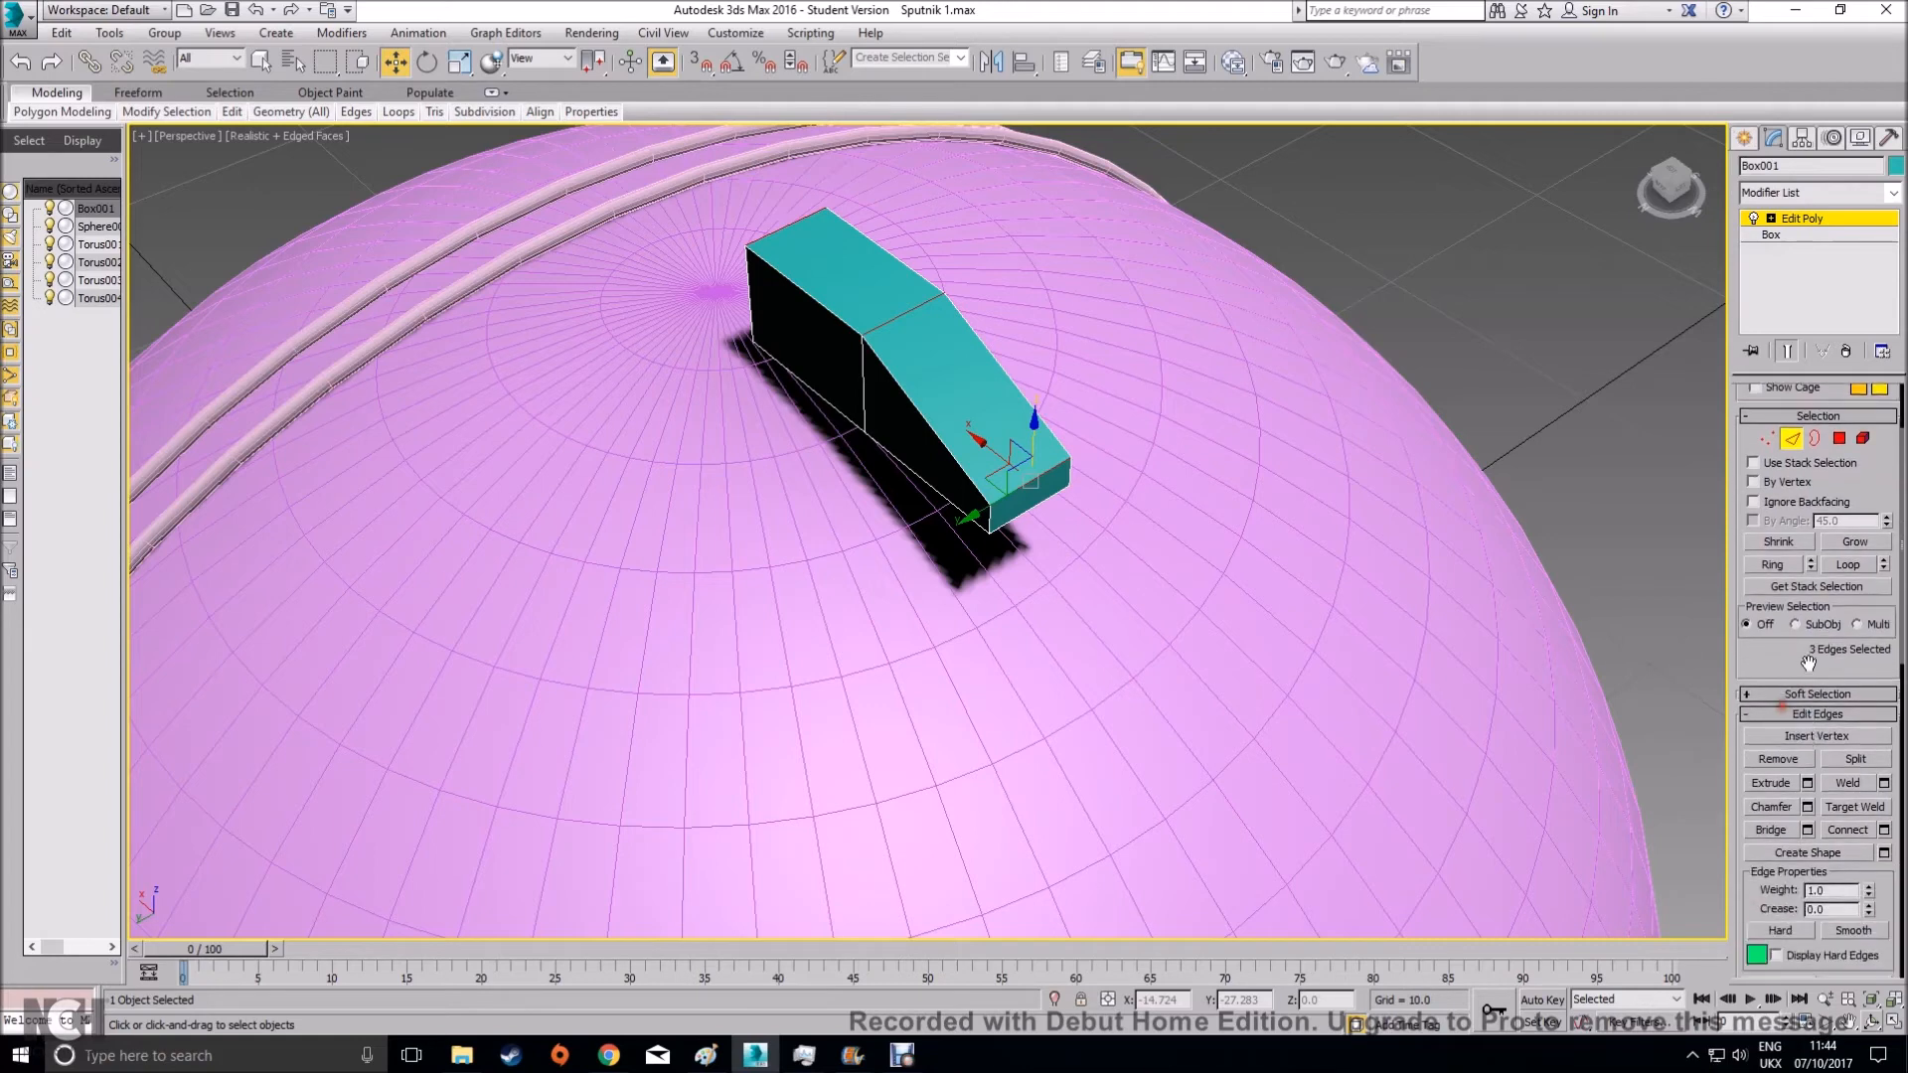
{"action": "left_click", "coordinate": [1884, 830]}
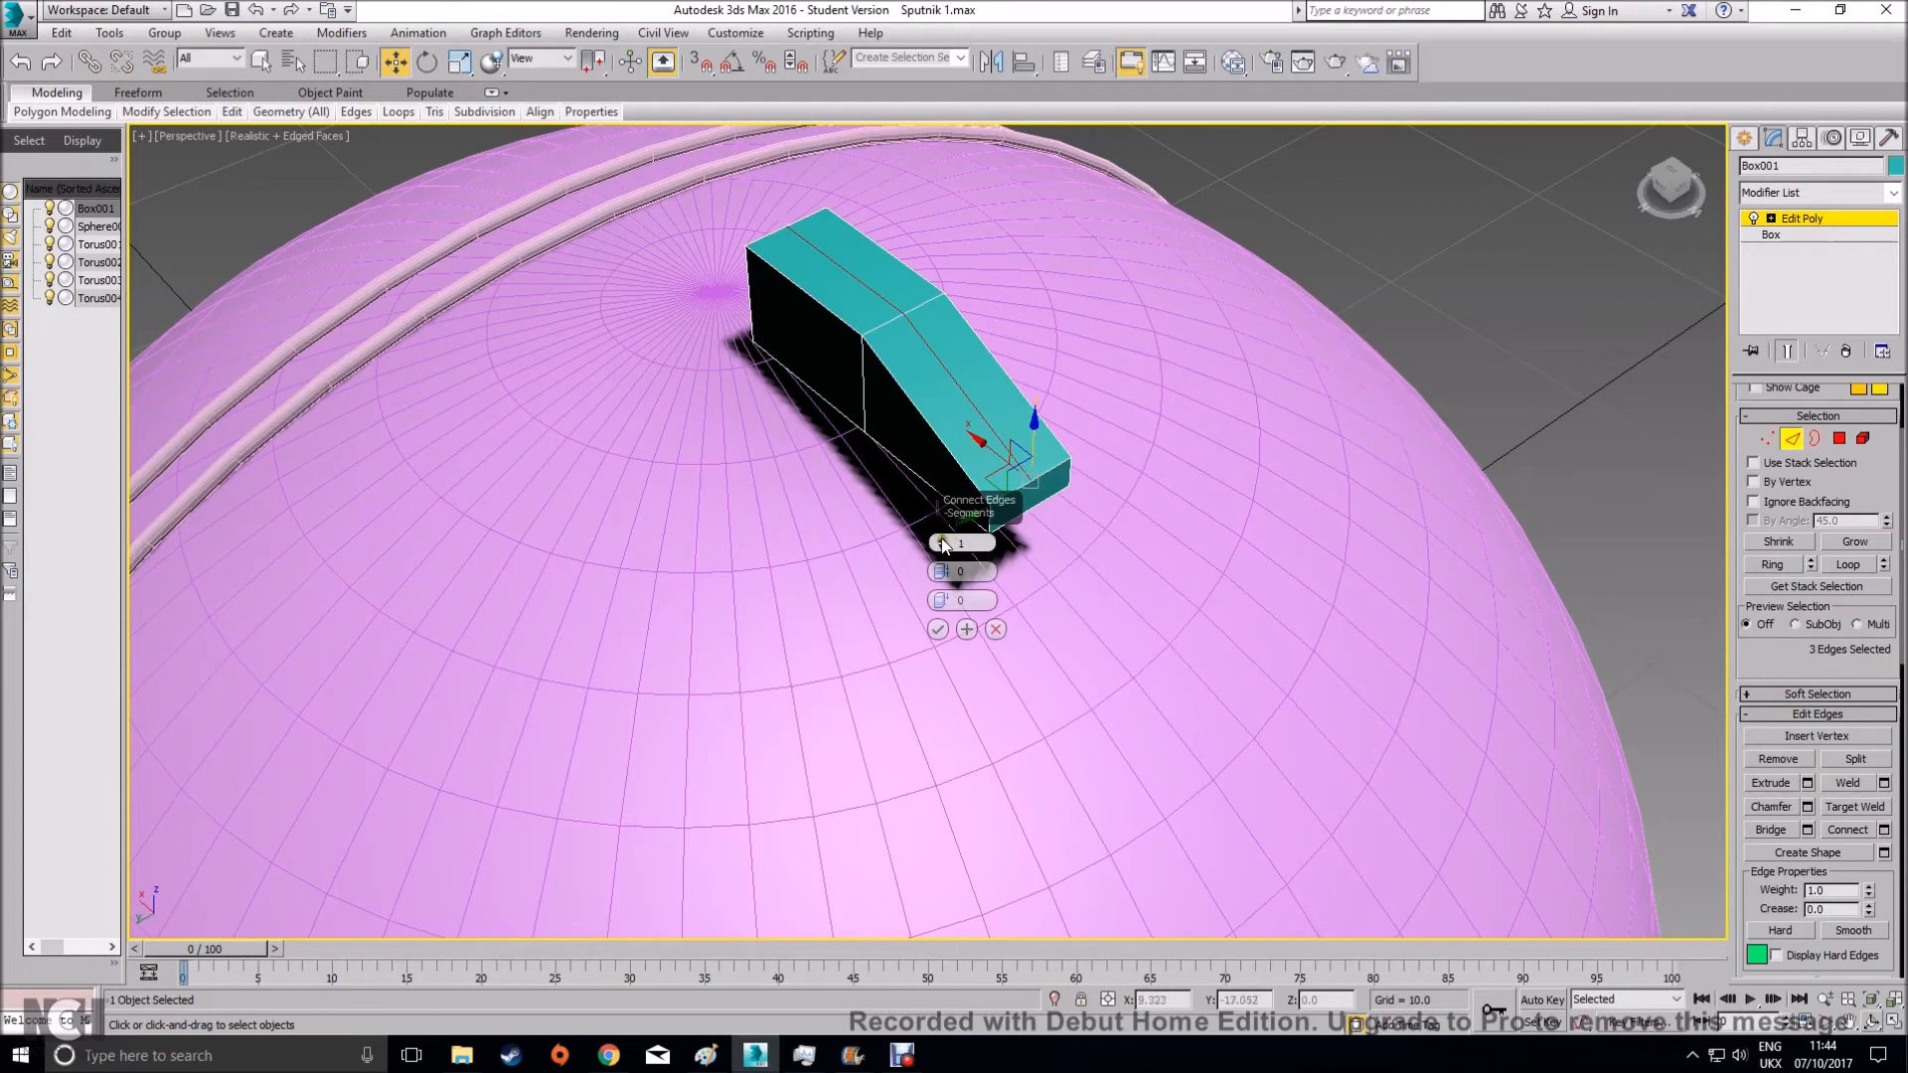
{"action": "left_click_drag", "start_coordinate": [946, 572], "coordinate": [957, 409]}
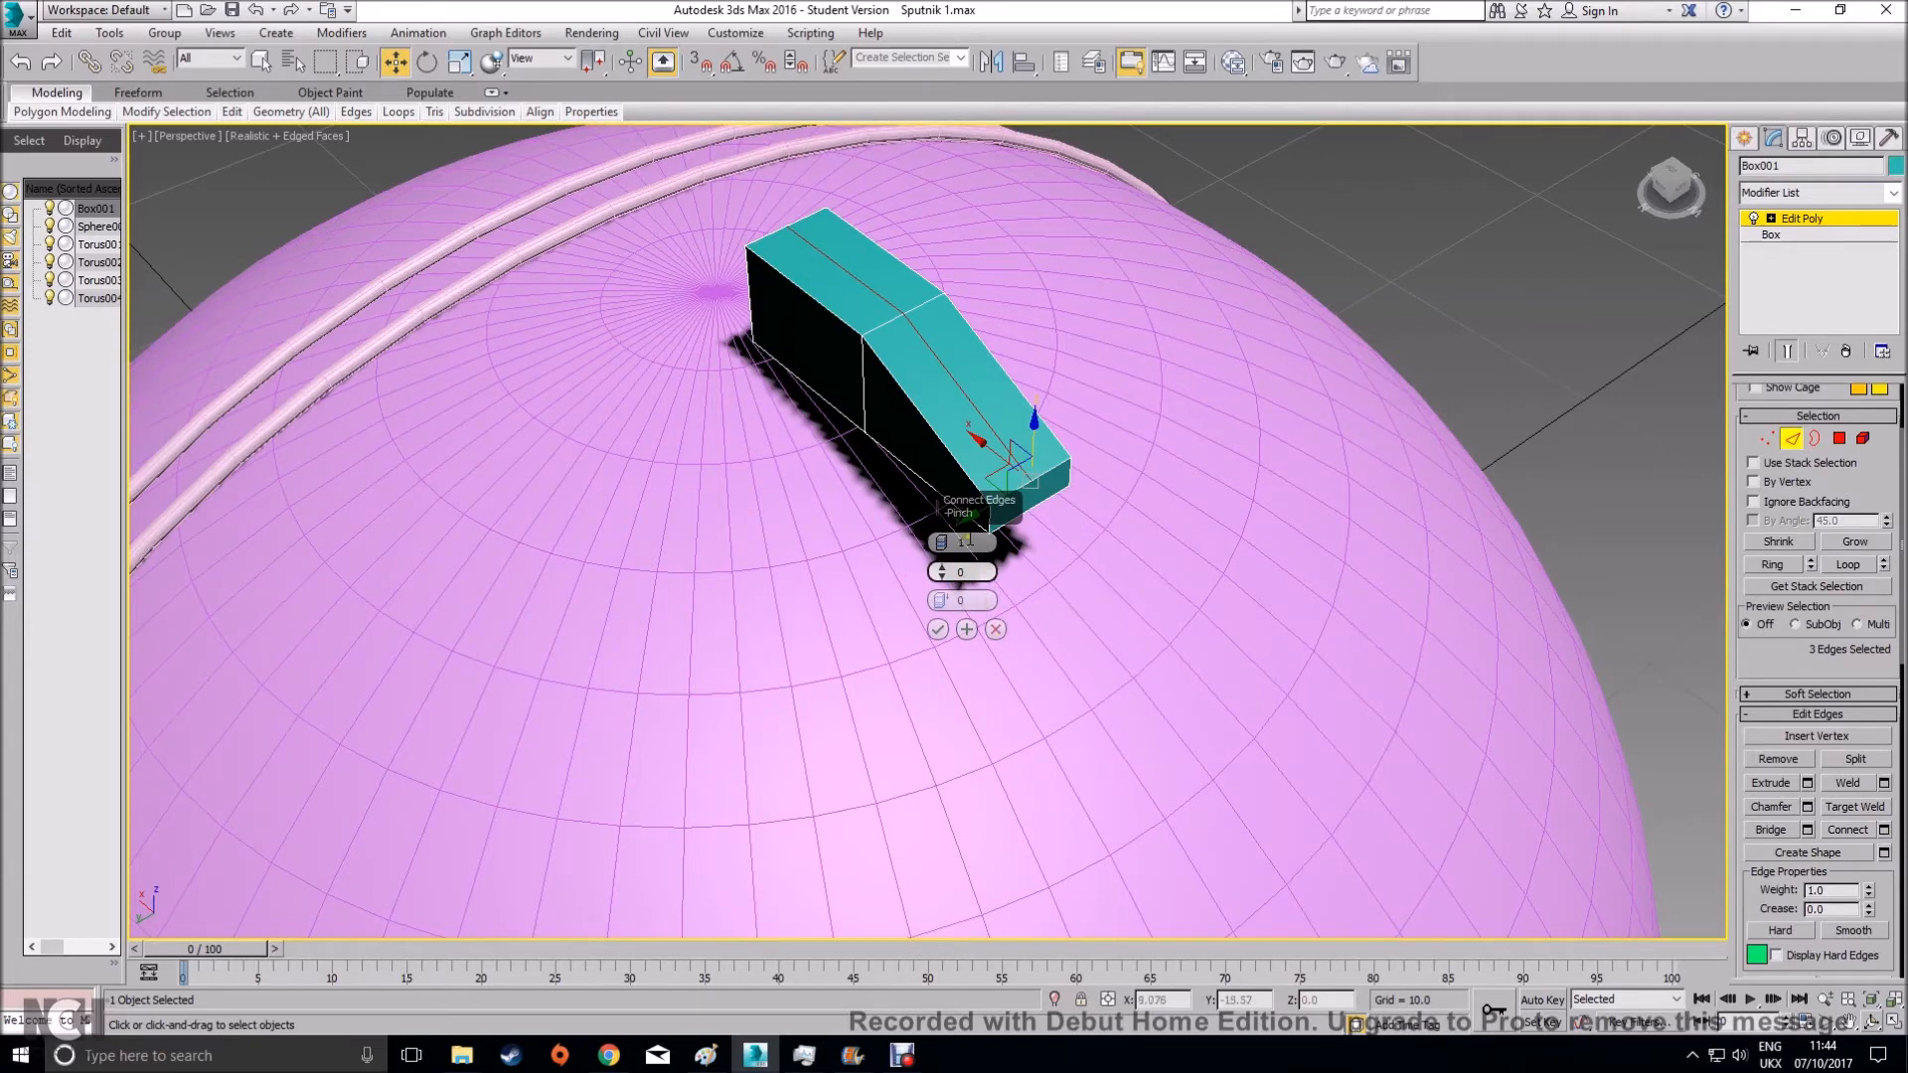
{"action": "left_click", "coordinate": [940, 540]}
{"action": "left_click", "coordinate": [940, 540]}
{"action": "left_click", "coordinate": [942, 547]}
{"action": "left_click", "coordinate": [942, 547]}
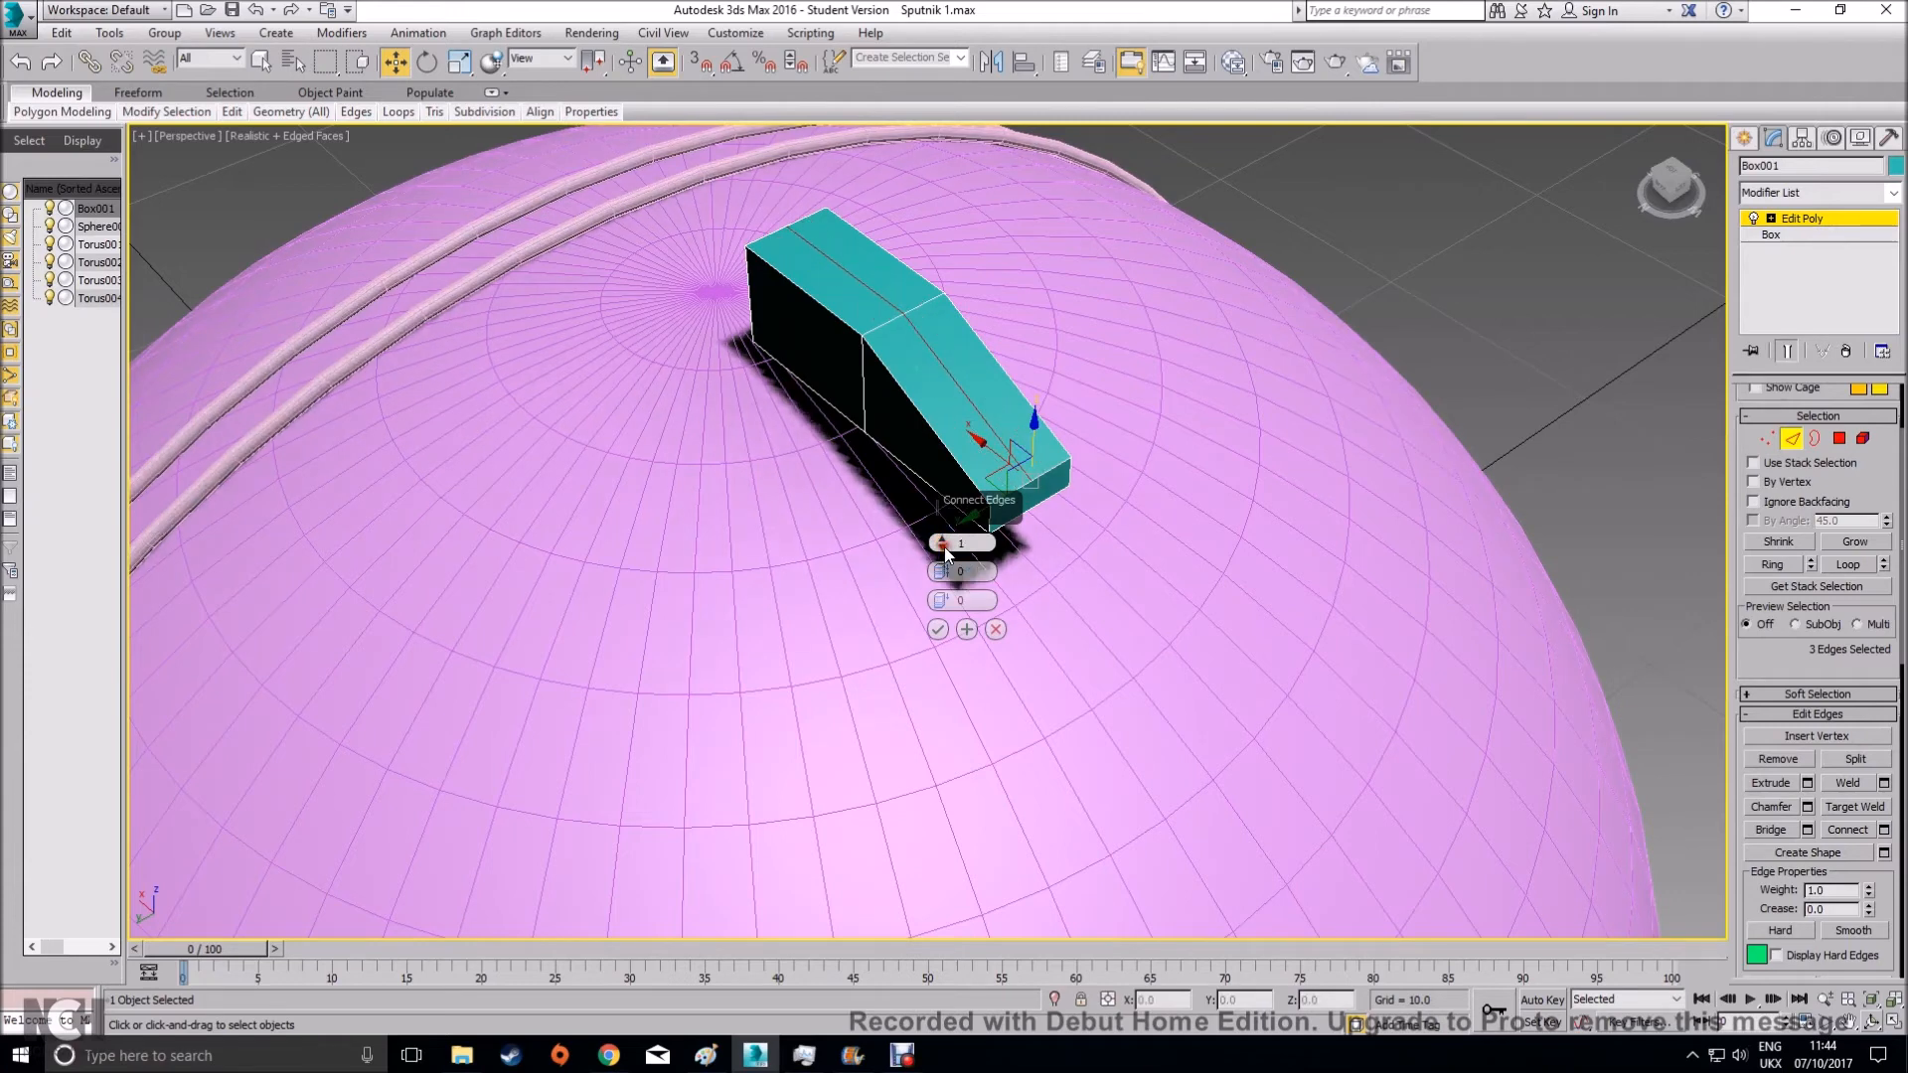
{"action": "left_click", "coordinate": [939, 629]}
Raise the new lengthwise edges to about Z 28.14 to form a central ridge, and leave edge editing
{"action": "middle_click_drag", "start_coordinate": [921, 533], "coordinate": [919, 303], "text": "alt"}
{"action": "left_click_drag", "start_coordinate": [909, 282], "coordinate": [909, 264]}
{"action": "middle_click_drag", "start_coordinate": [958, 382], "coordinate": [922, 416], "text": "alt"}
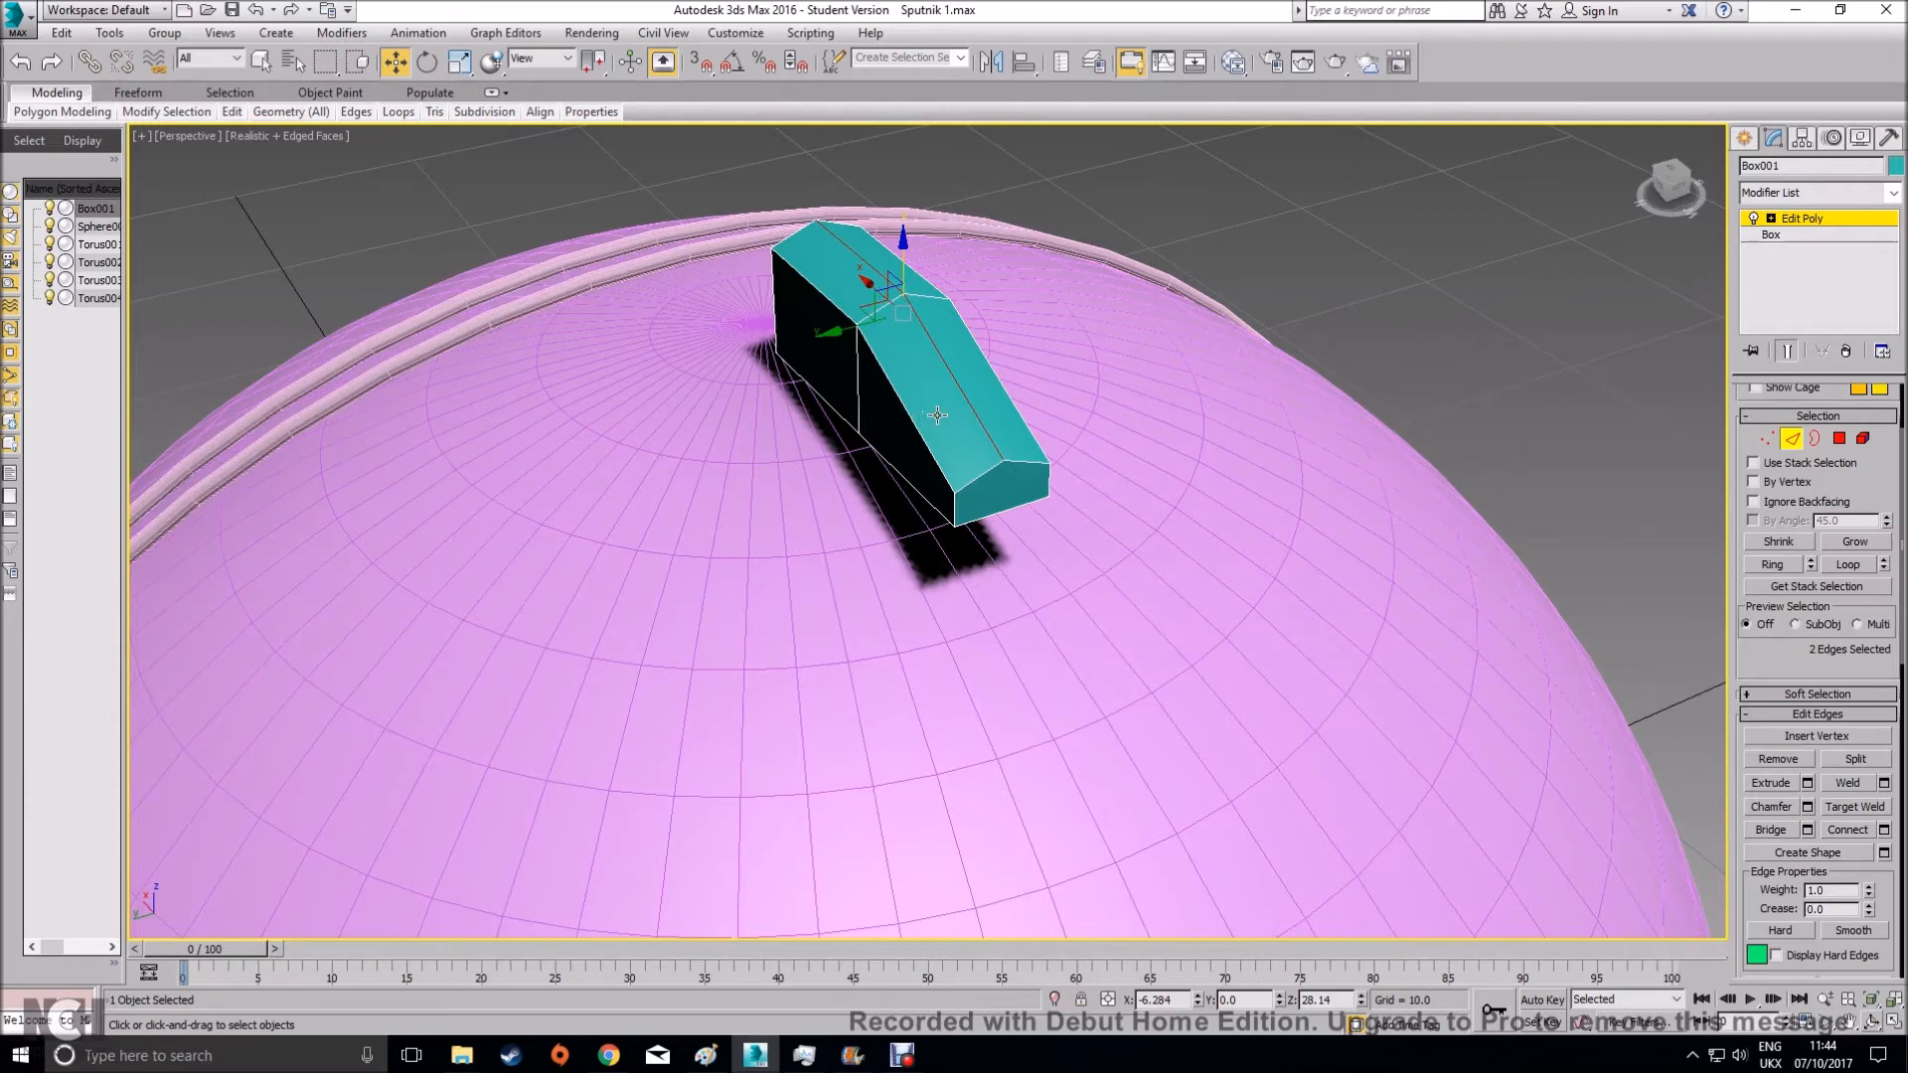
{"action": "left_click", "coordinate": [1792, 438]}
{"action": "middle_click_drag", "start_coordinate": [1143, 522], "coordinate": [1215, 574], "text": "alt"}
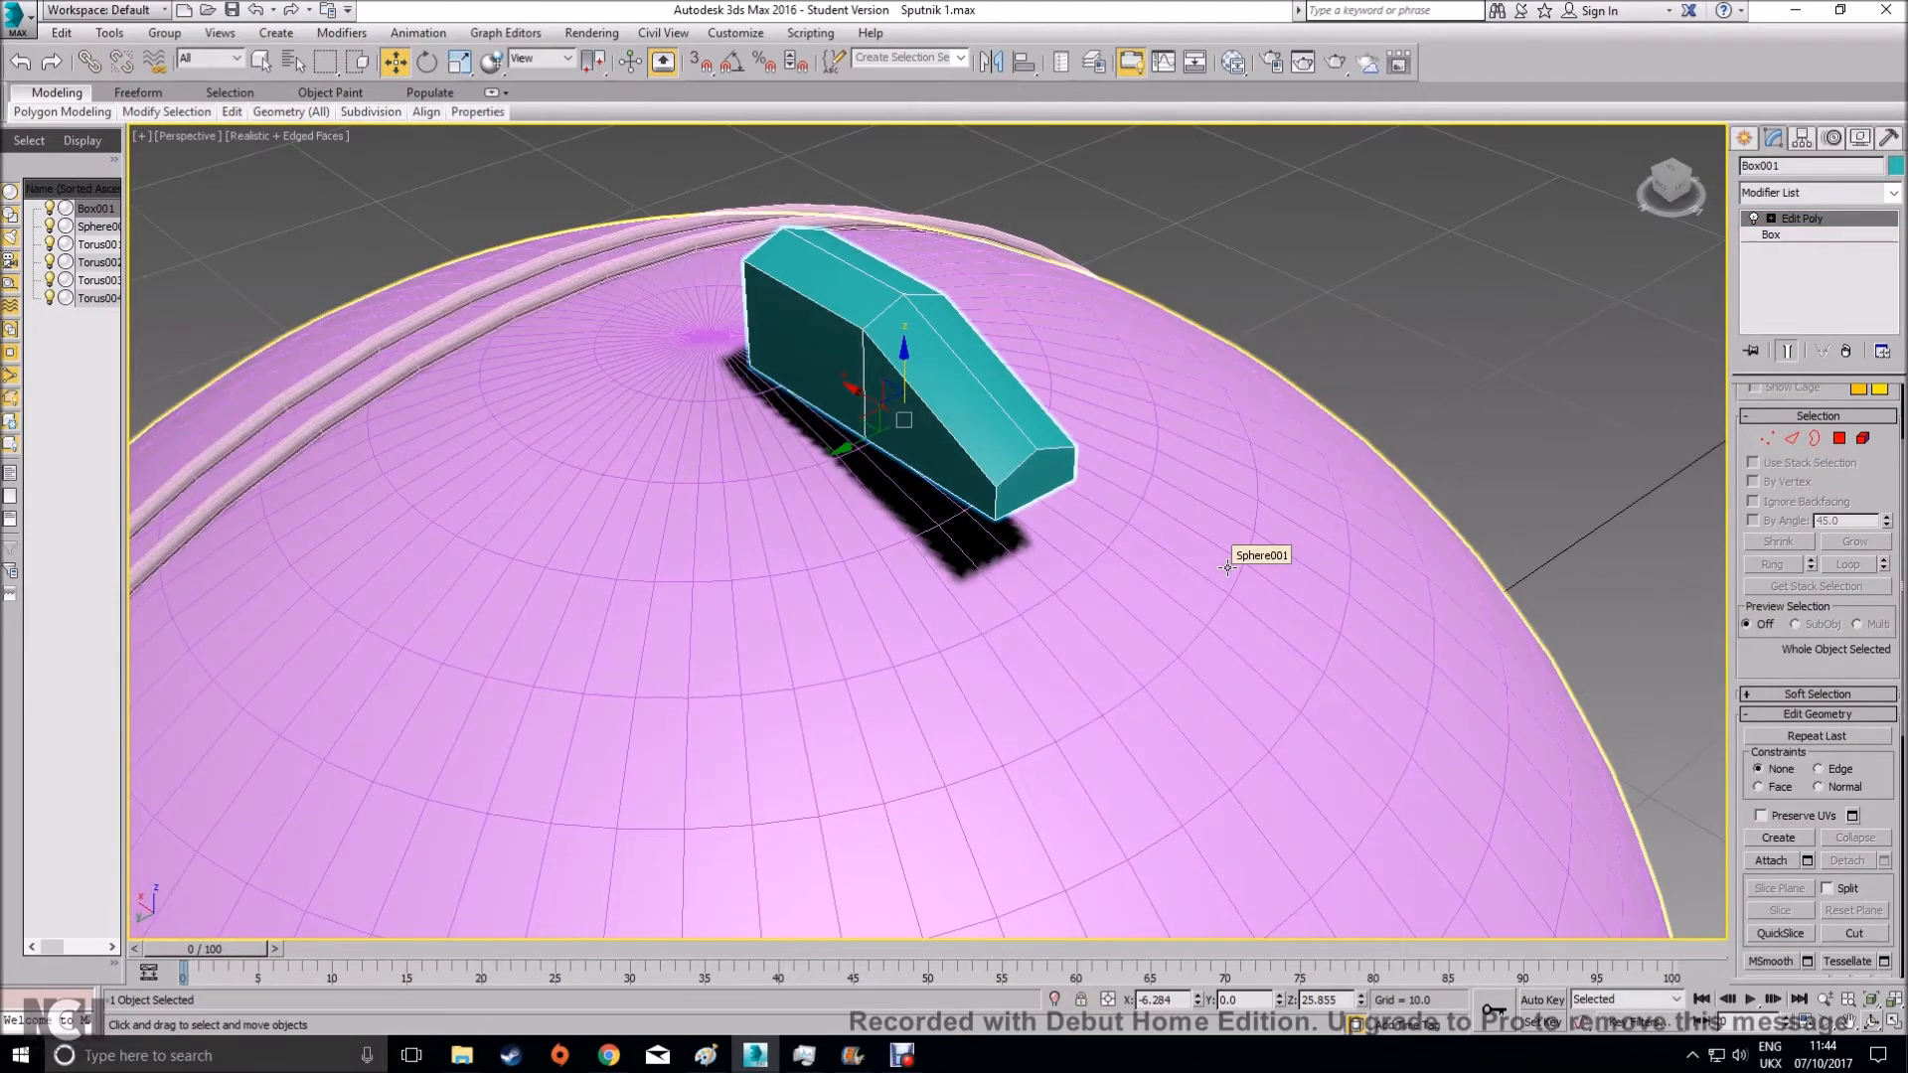
Deselect the mount to inspect its shape on the sphere, compare it with the Sputnik photo in Chrome, and reselect it
{"action": "left_click", "coordinate": [1179, 248]}
{"action": "middle_click_drag", "start_coordinate": [1179, 248], "coordinate": [823, 588], "text": "alt"}
{"action": "scroll", "coordinate": [822, 588], "scroll_direction": "down", "scroll_amount": 8}
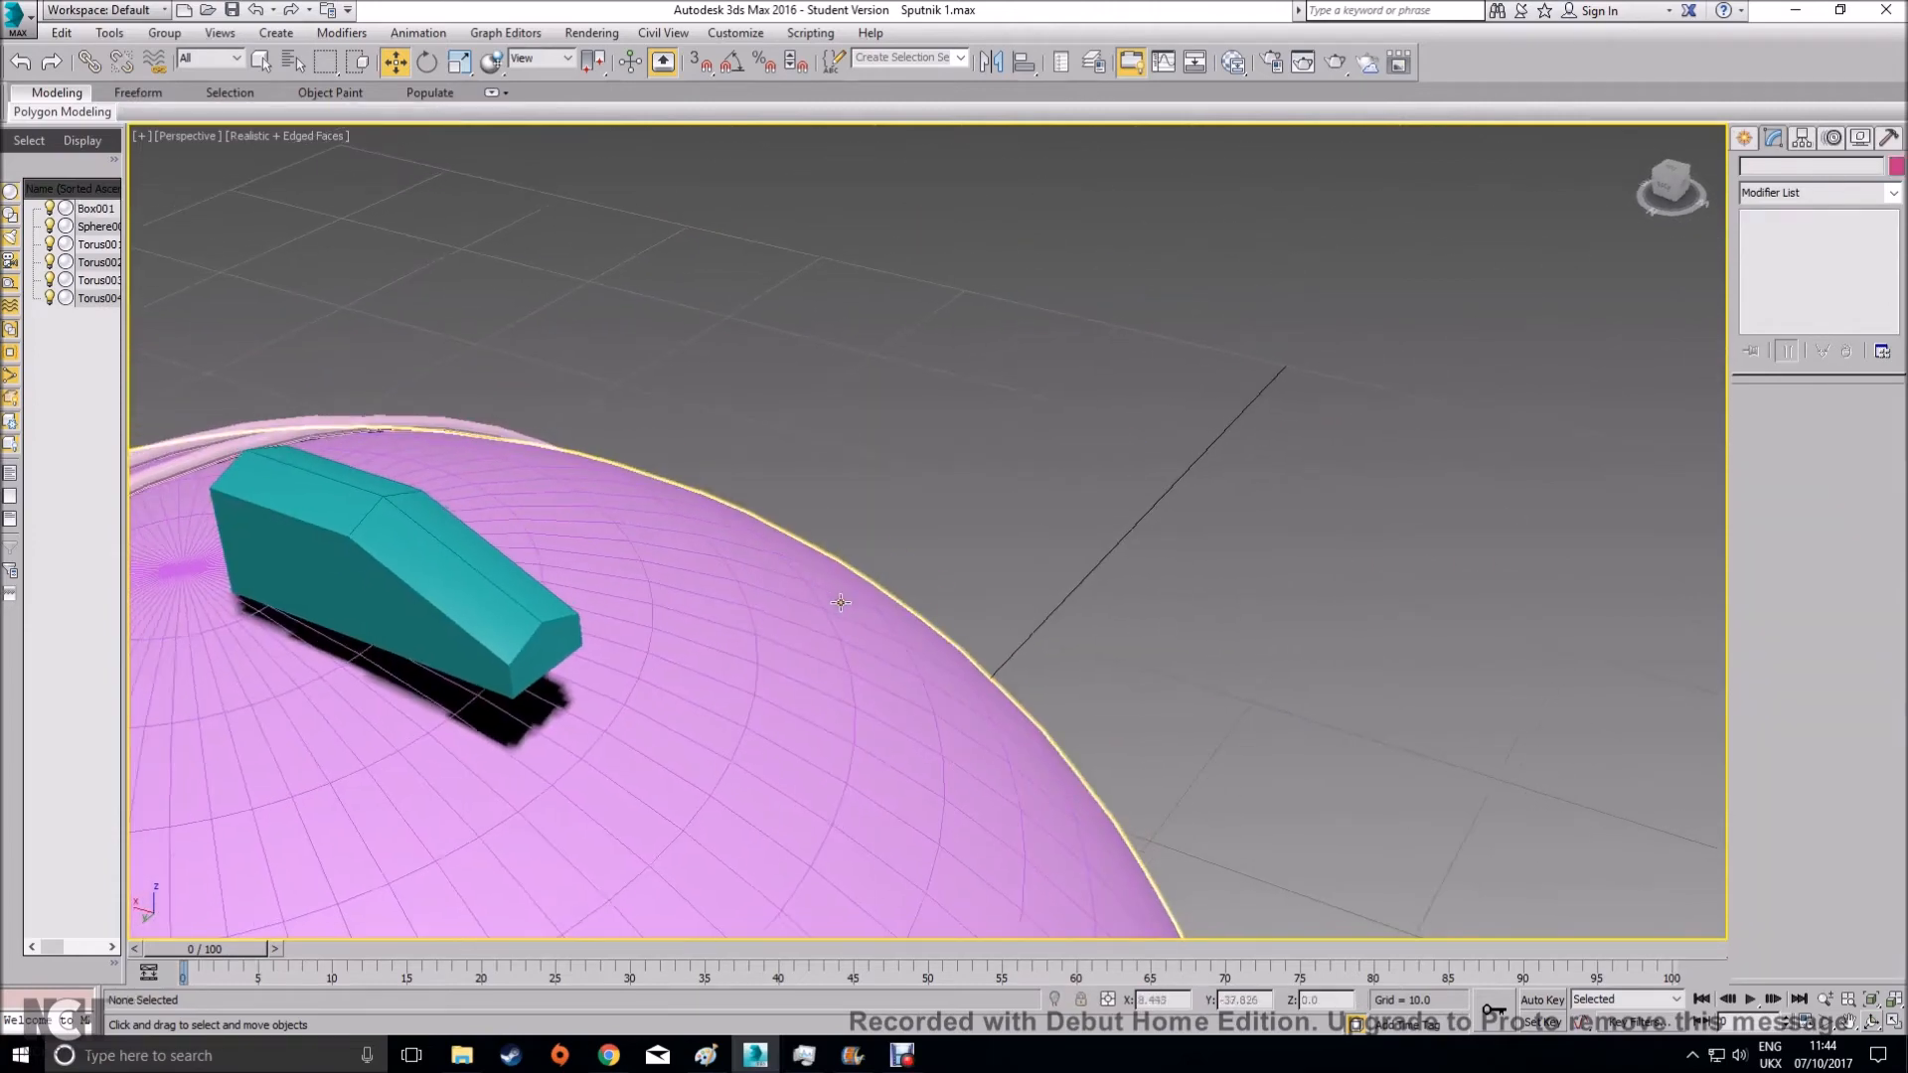
{"action": "middle_click_drag", "start_coordinate": [825, 618], "coordinate": [1057, 610]}
{"action": "scroll", "coordinate": [980, 609], "scroll_direction": "up", "scroll_amount": 6}
{"action": "middle_click_drag", "start_coordinate": [929, 631], "coordinate": [1629, 226]}
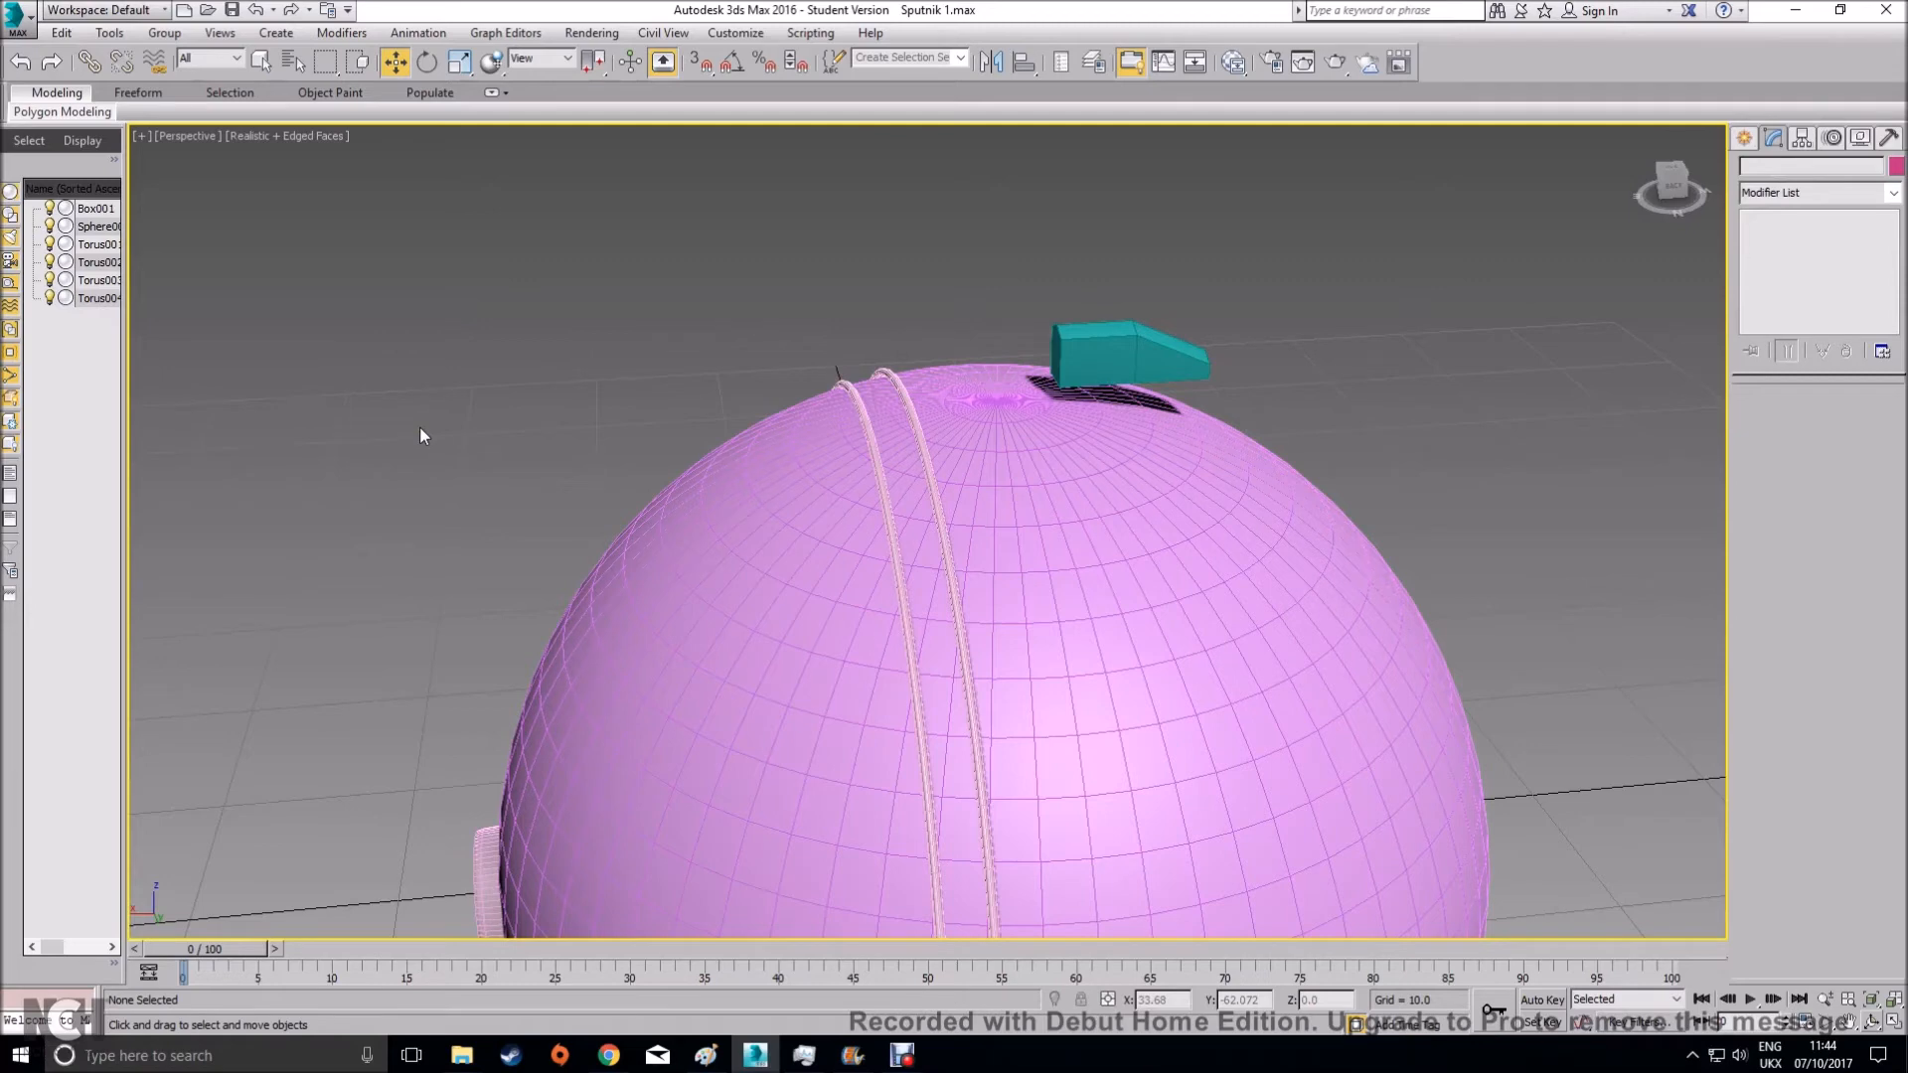
{"action": "left_click", "coordinate": [608, 1055]}
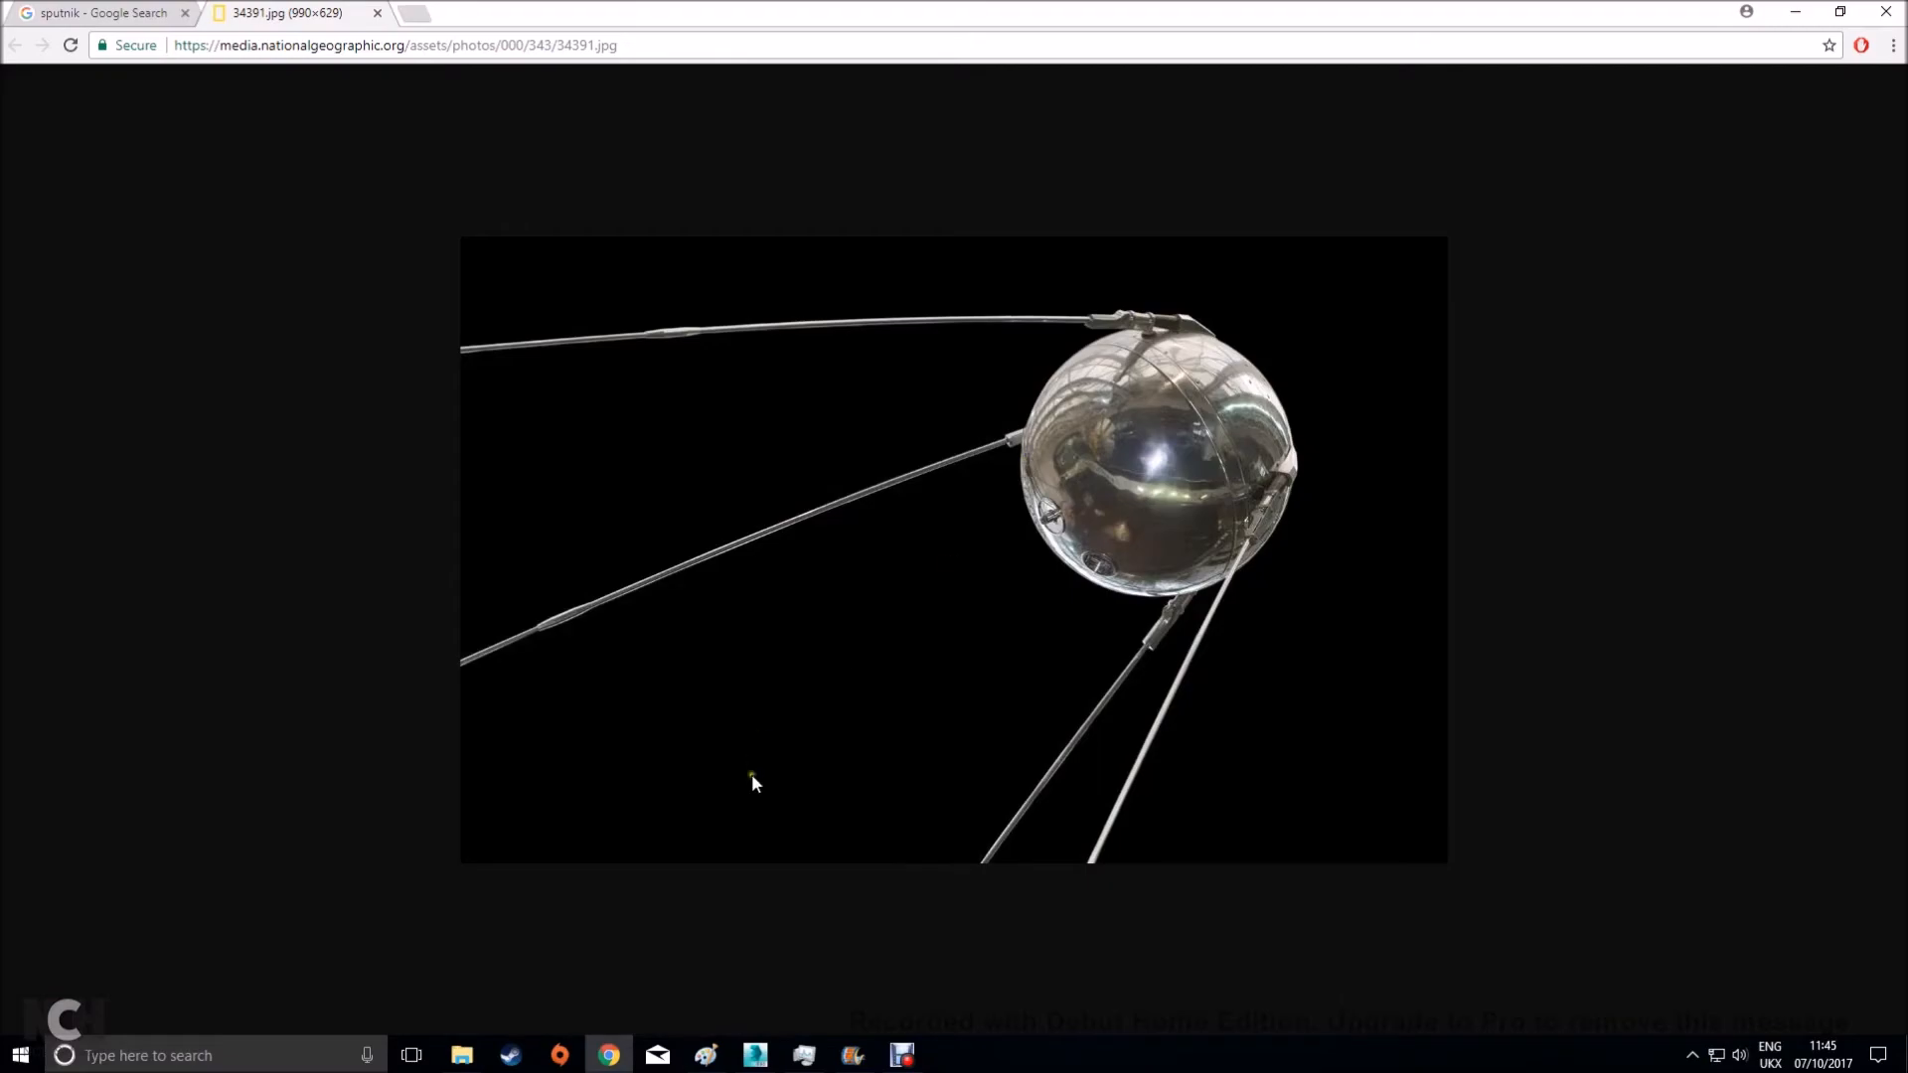
{"action": "left_click", "coordinate": [755, 1055]}
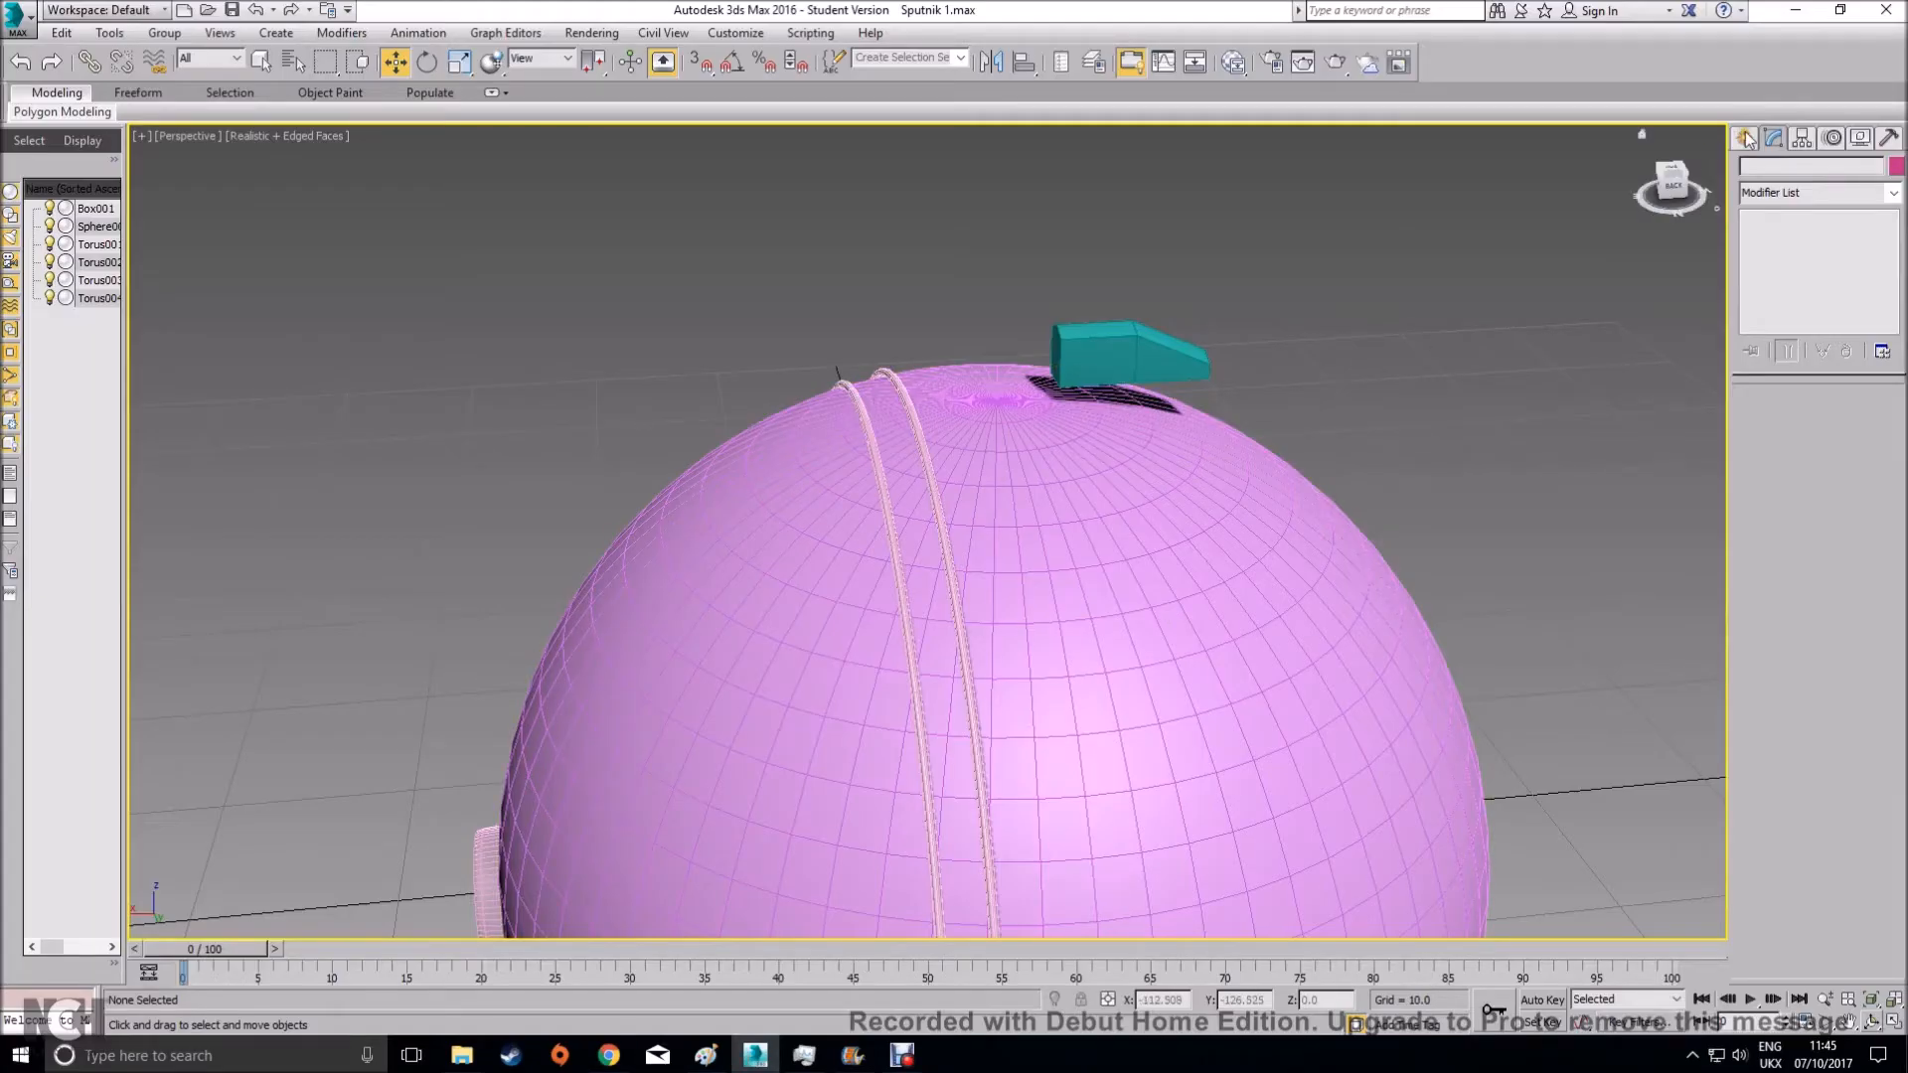
{"action": "left_click", "coordinate": [1116, 364]}
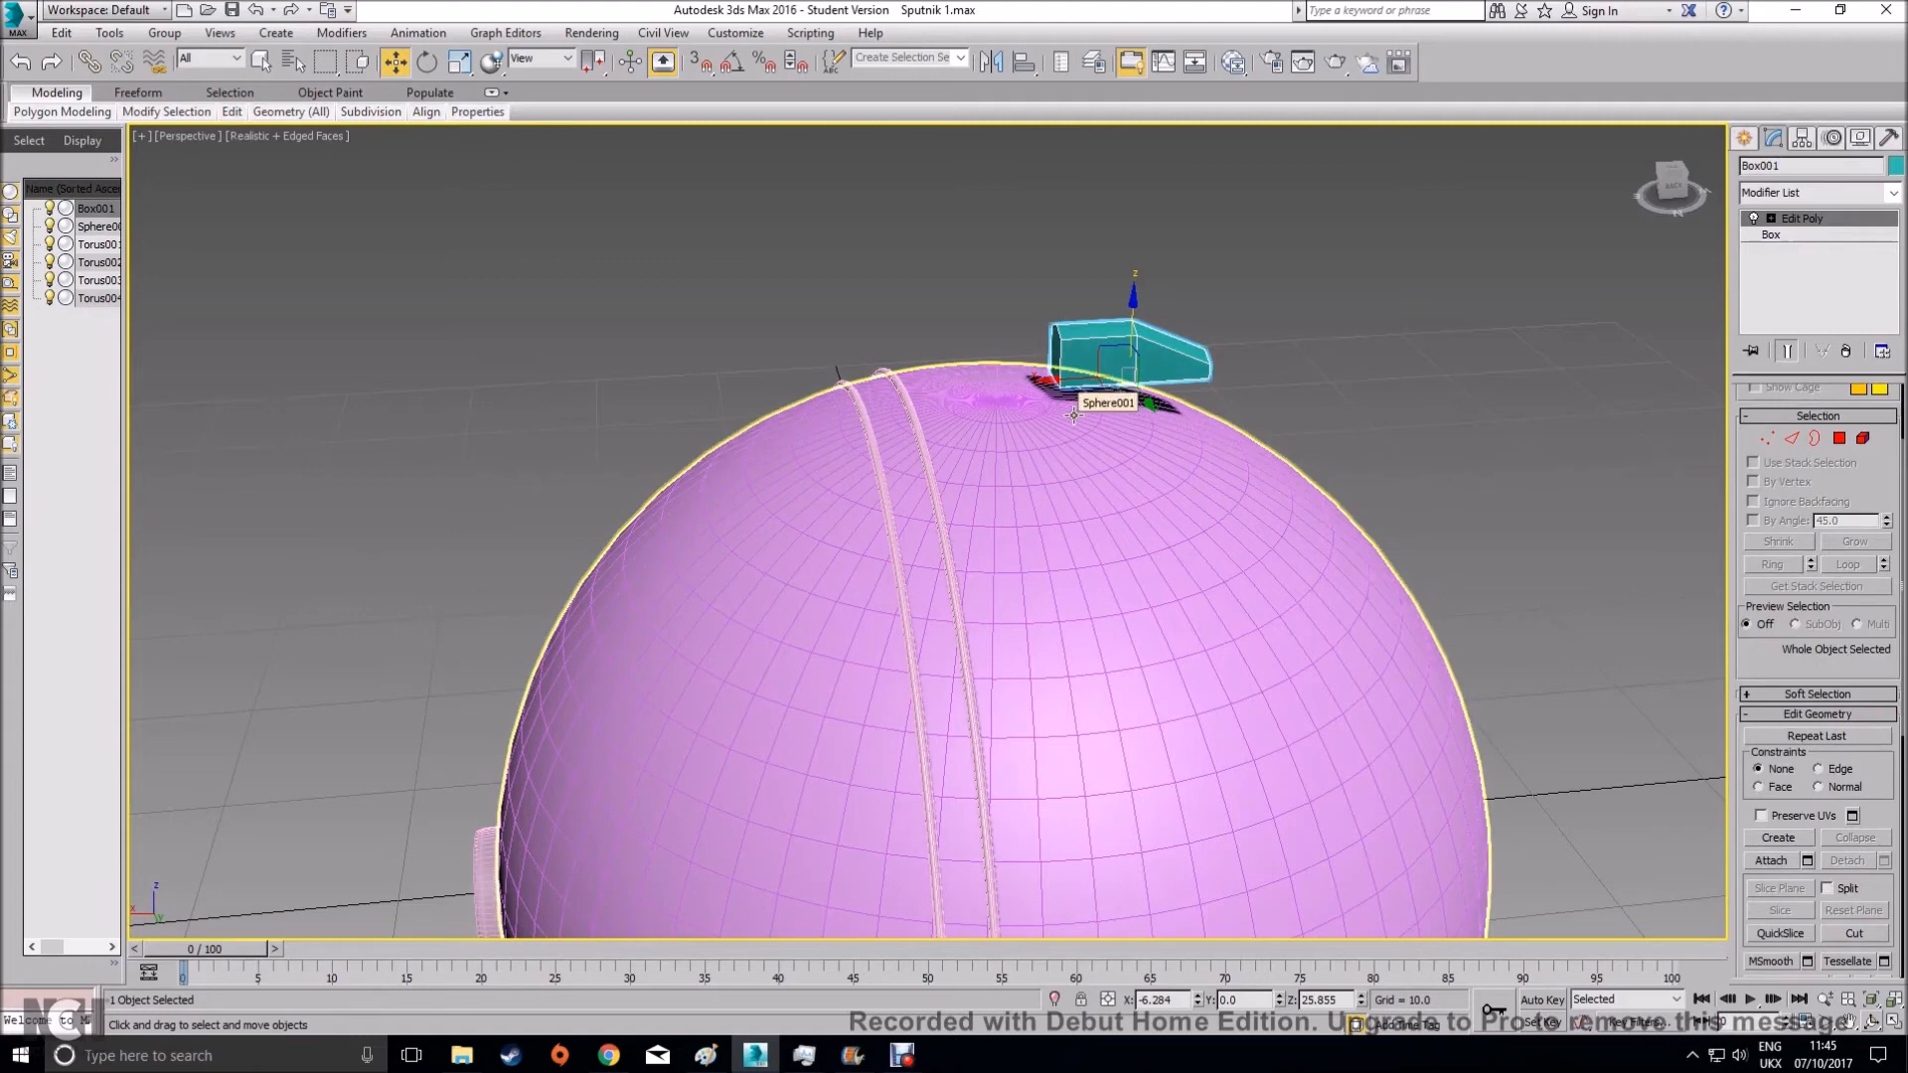
Copy the antenna mount along X to about X 1.095 as one independent copy, and delete the copy's Edit Poly modifier
{"action": "left_click_drag", "start_coordinate": [1077, 379], "coordinate": [919, 386], "text": "shift"}
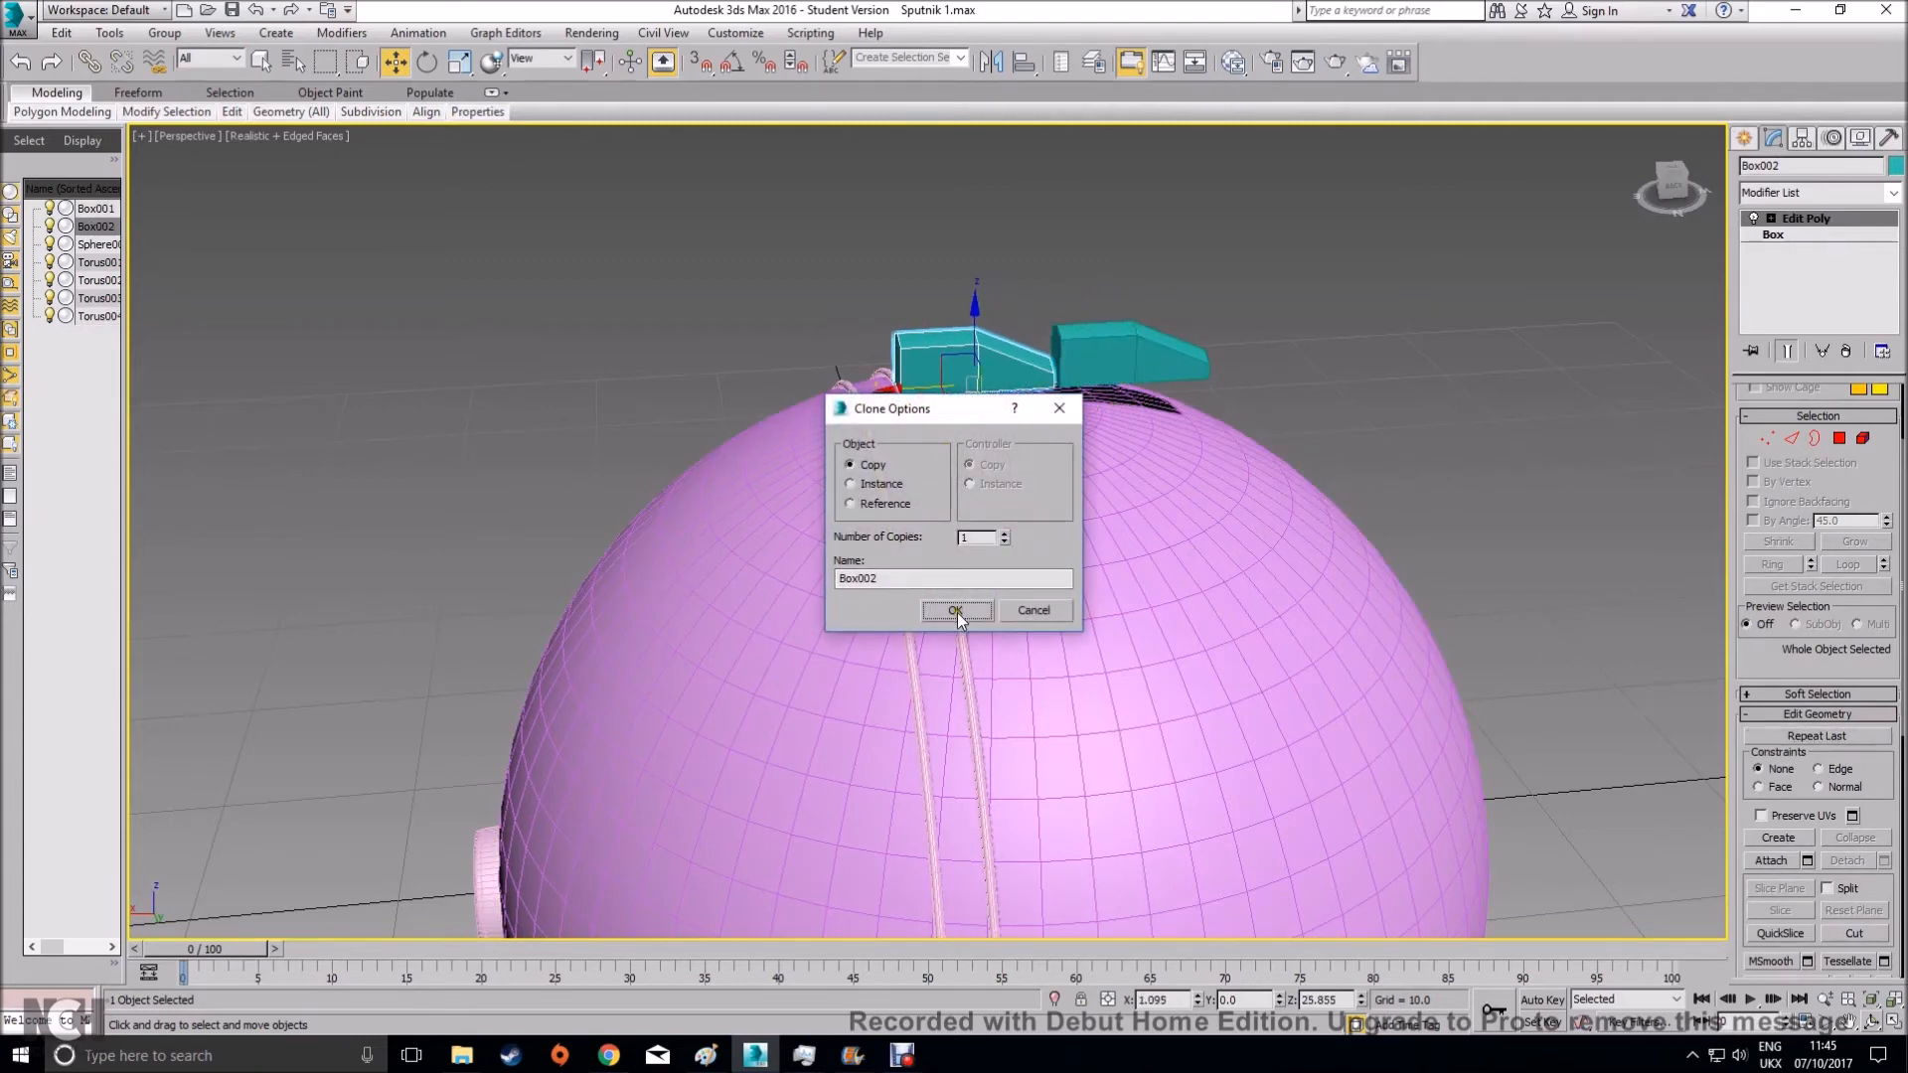
{"action": "left_click", "coordinate": [955, 610]}
{"action": "right_click", "coordinate": [1833, 216]}
{"action": "left_click", "coordinate": [1791, 250]}
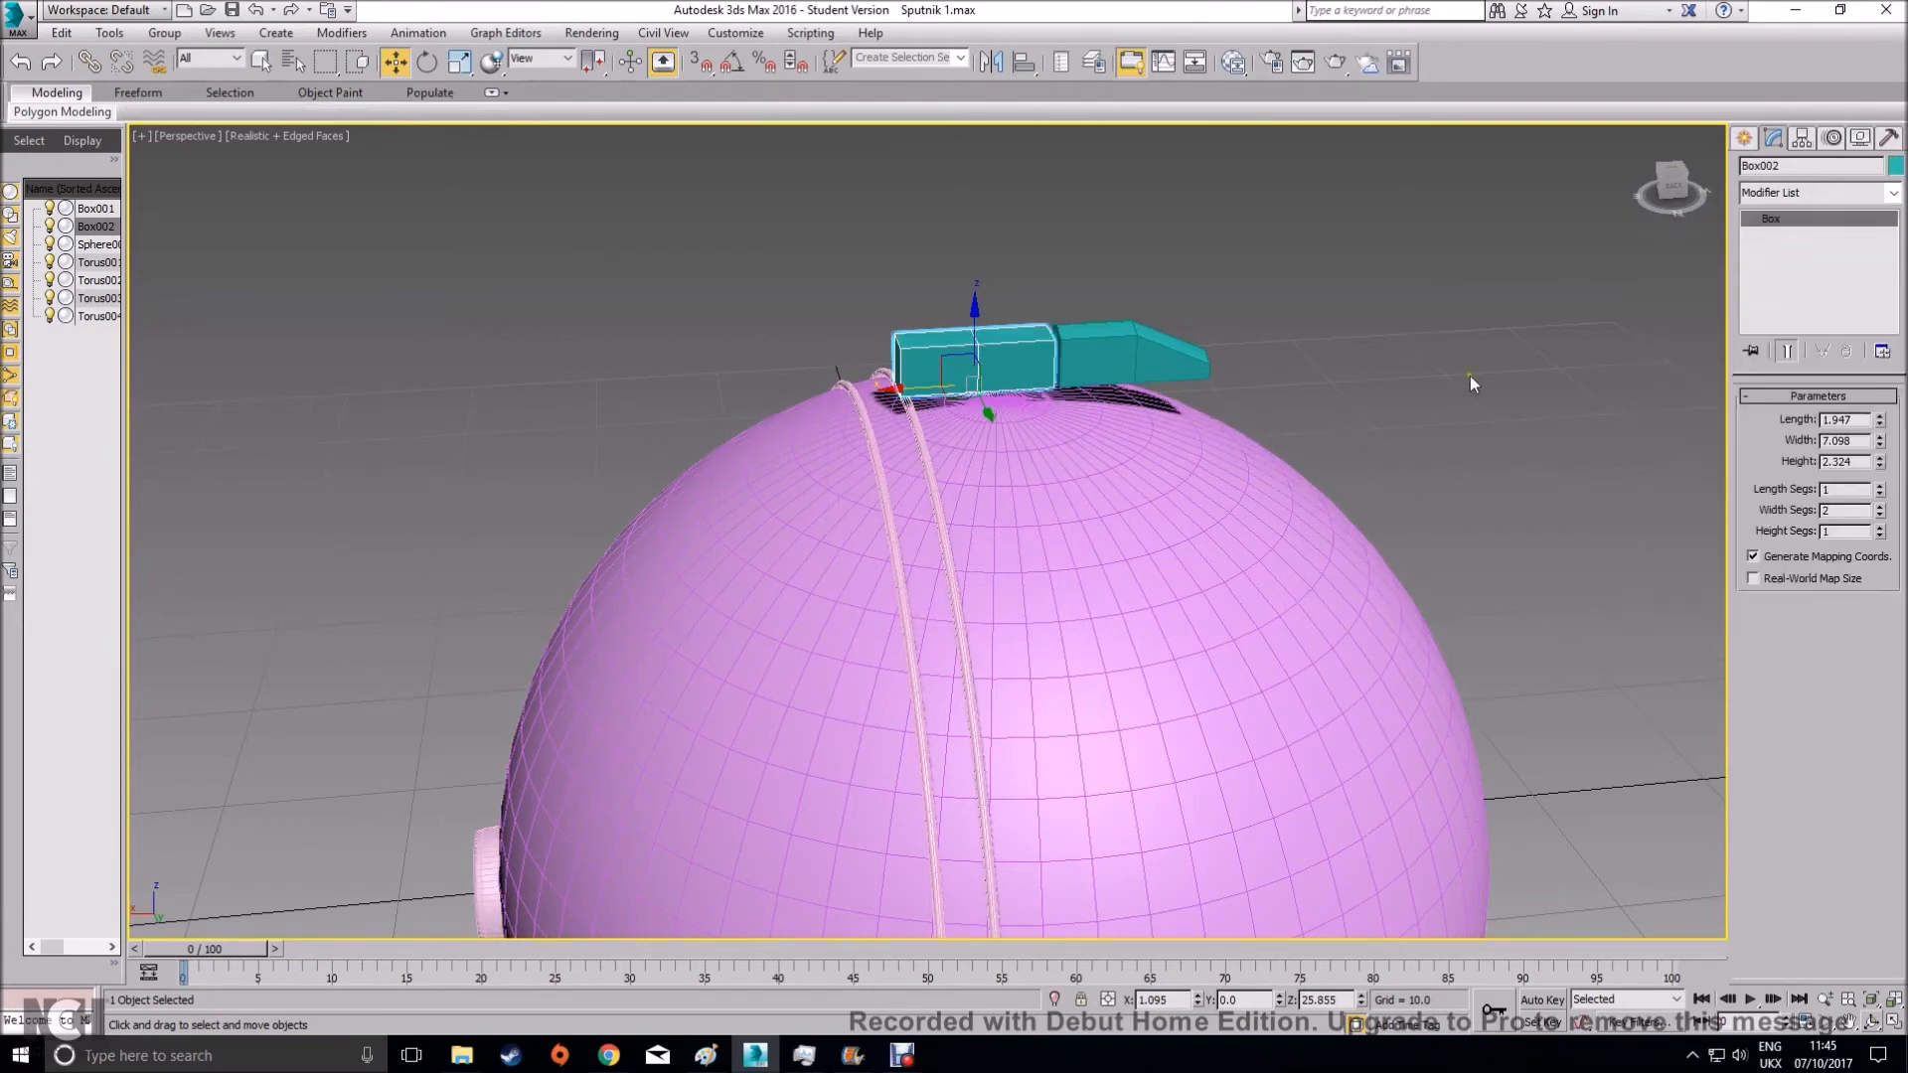
Examine the copied box and compare it with the antenna mount in the Sputnik photo in Chrome
{"action": "middle_click_drag", "start_coordinate": [1143, 393], "coordinate": [1024, 377], "text": "alt"}
{"action": "scroll", "coordinate": [1011, 373], "scroll_direction": "up", "scroll_amount": 5}
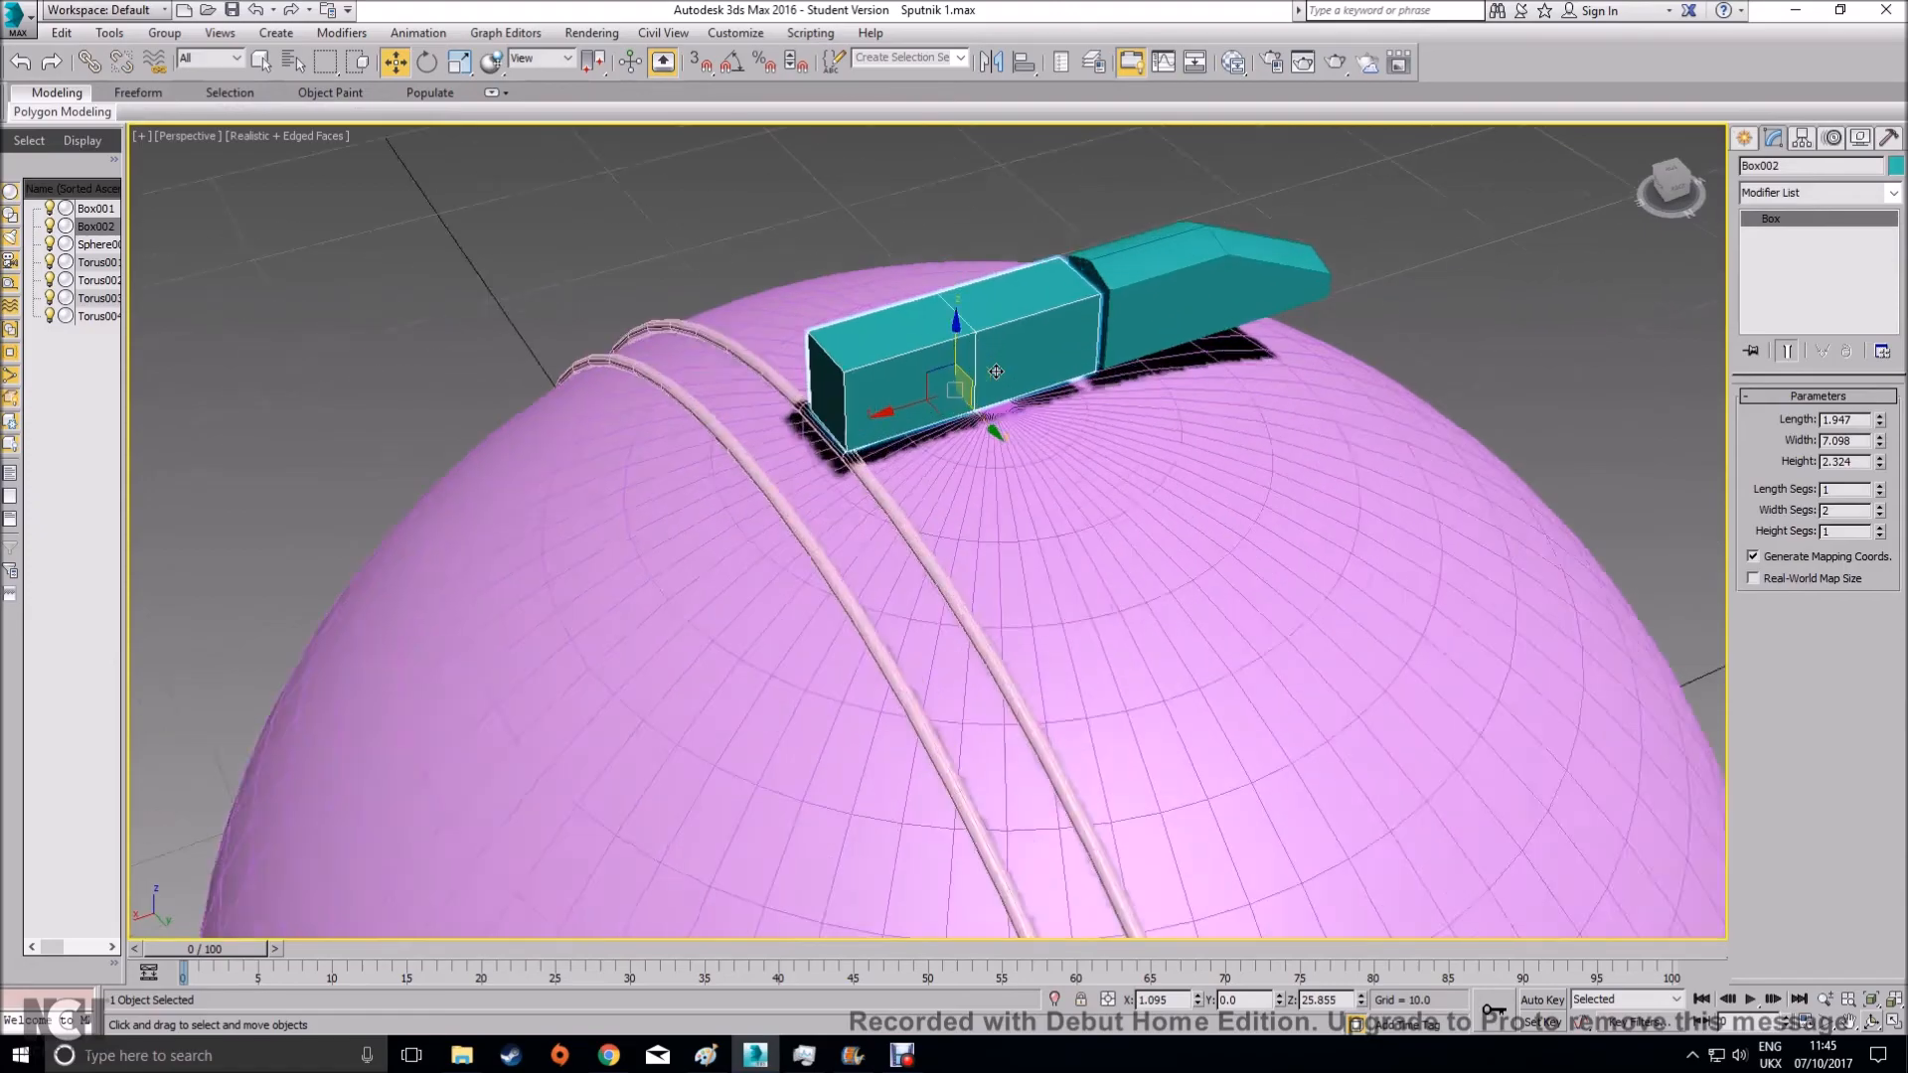
{"action": "left_click", "coordinate": [609, 1055]}
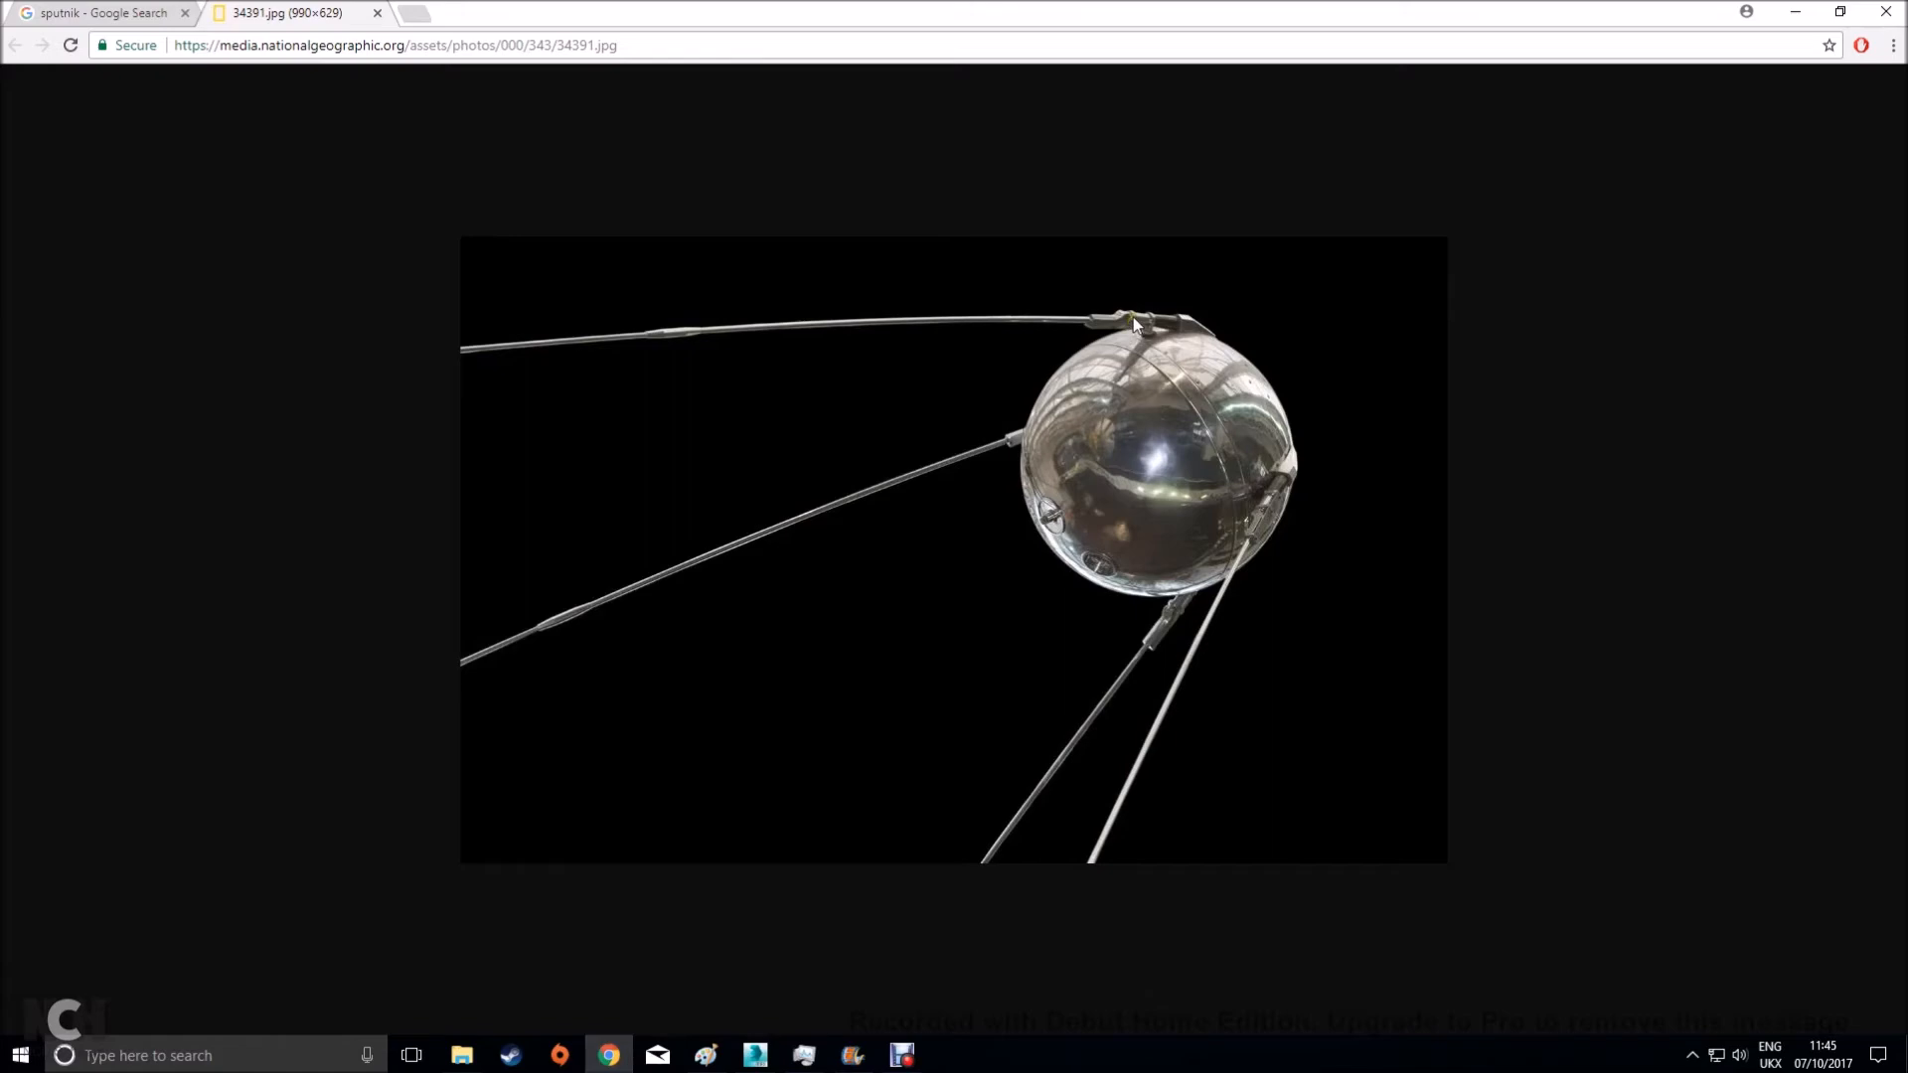
{"action": "left_click", "coordinate": [1794, 12]}
{"action": "scroll", "coordinate": [1144, 328], "scroll_direction": "up", "scroll_amount": 1}
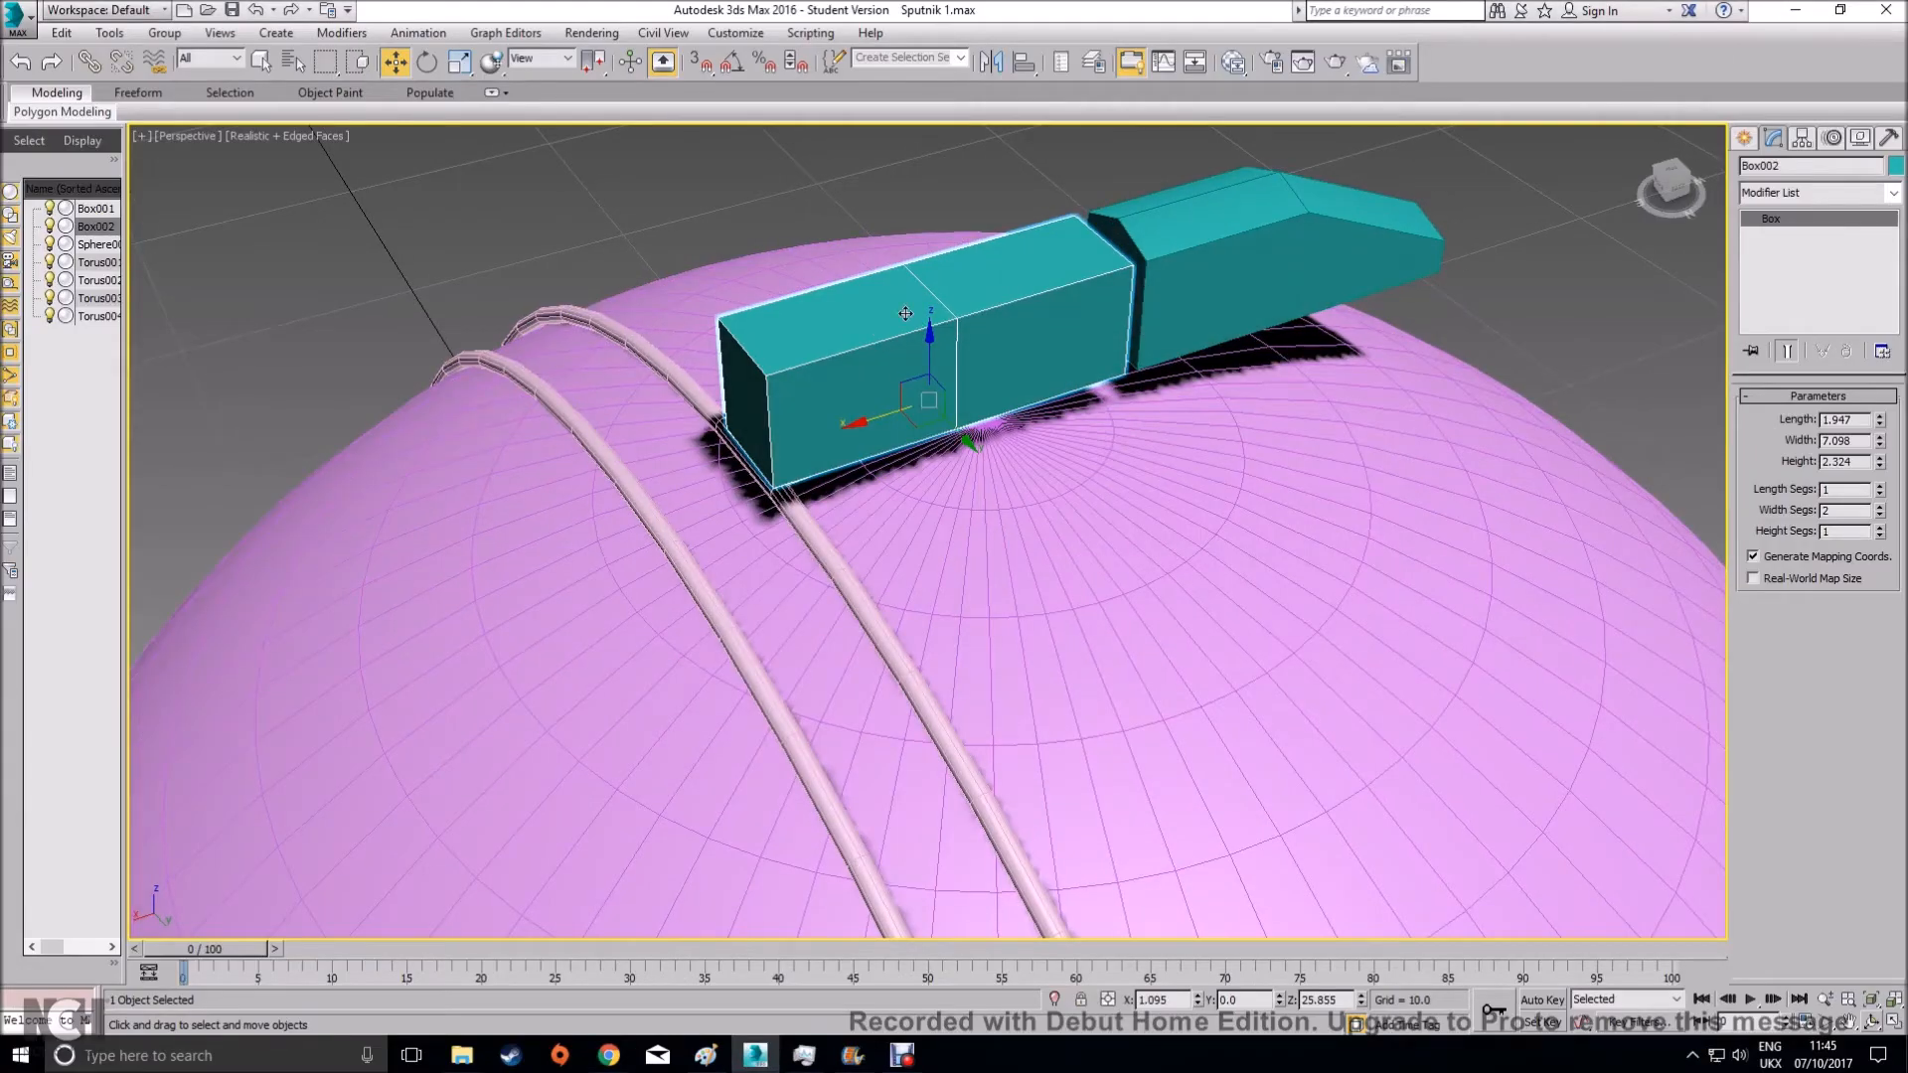
Set the copied box's width segments to 3 and add an Edit Poly modifier to it
{"action": "left_click", "coordinate": [1878, 507]}
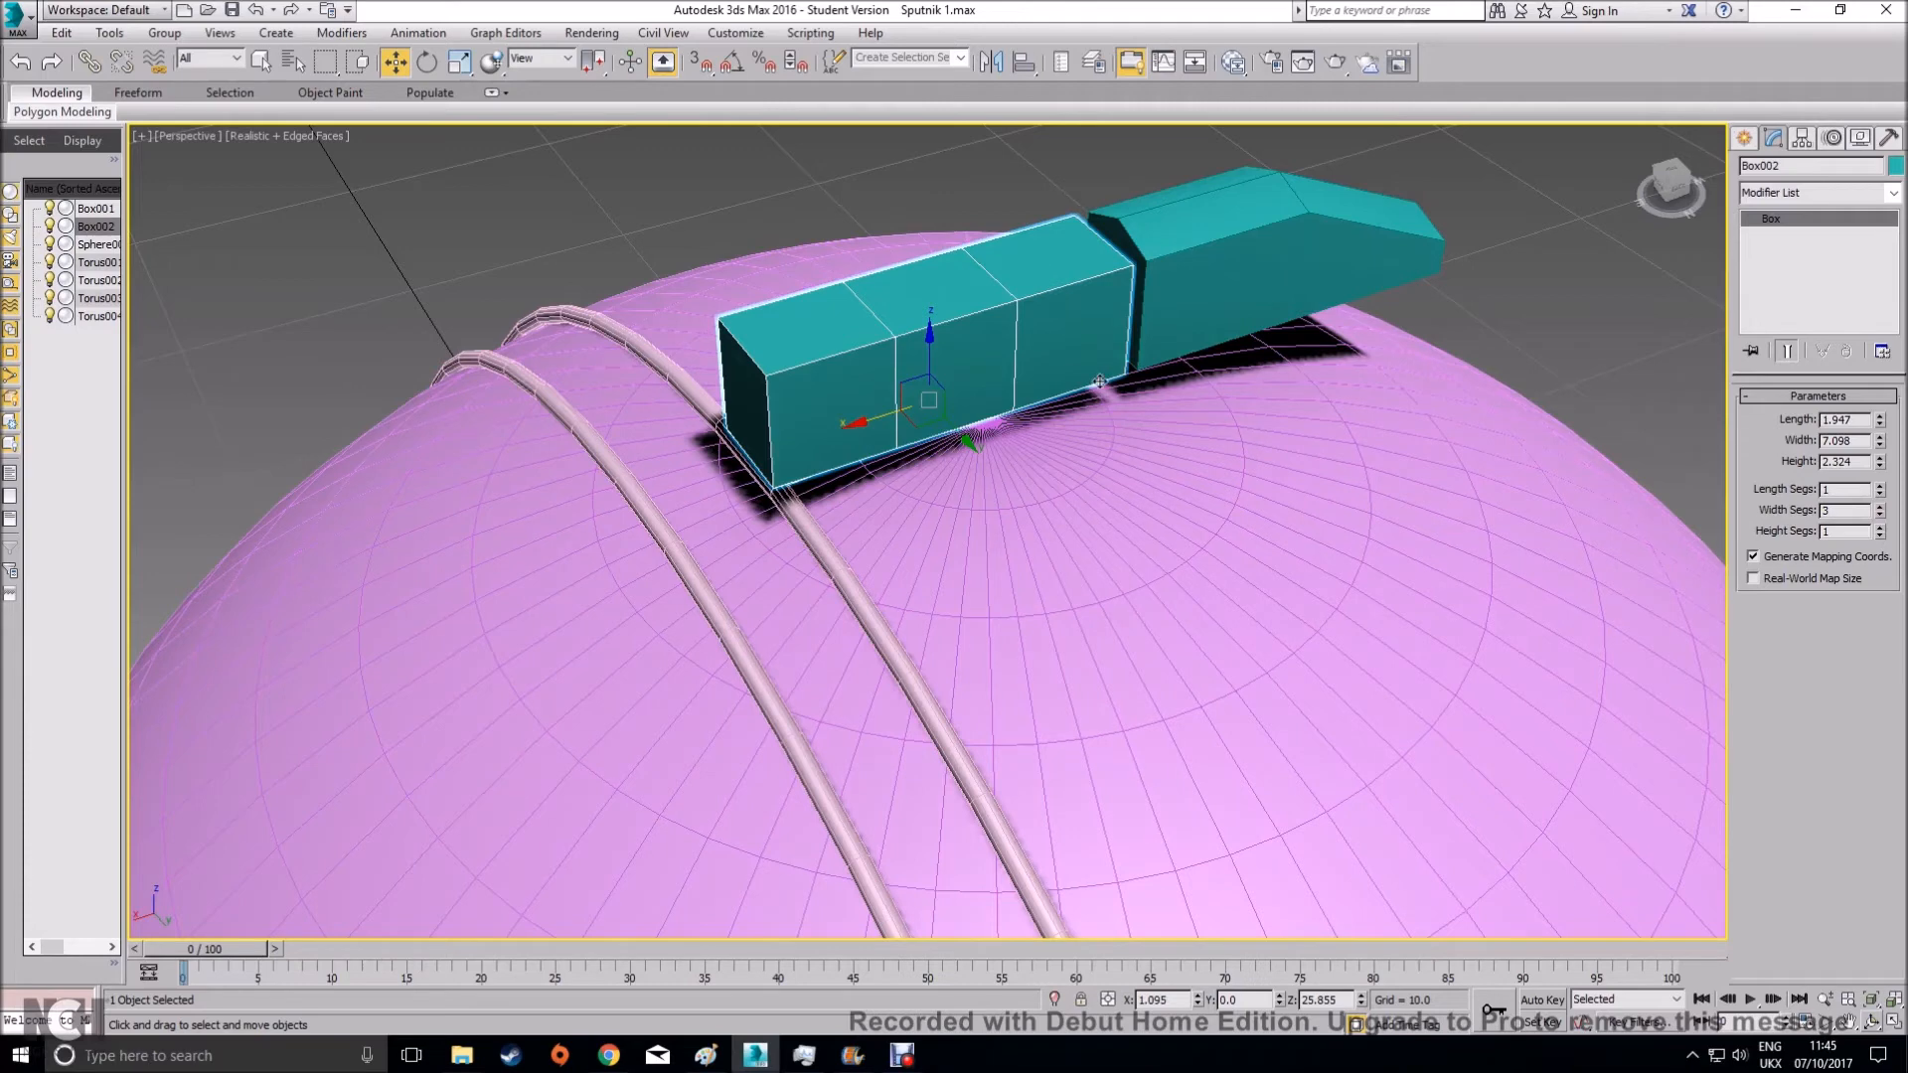
{"action": "left_click", "coordinate": [1875, 194]}
{"action": "type", "text": "edit poly"}
{"action": "key", "text": "Return"}
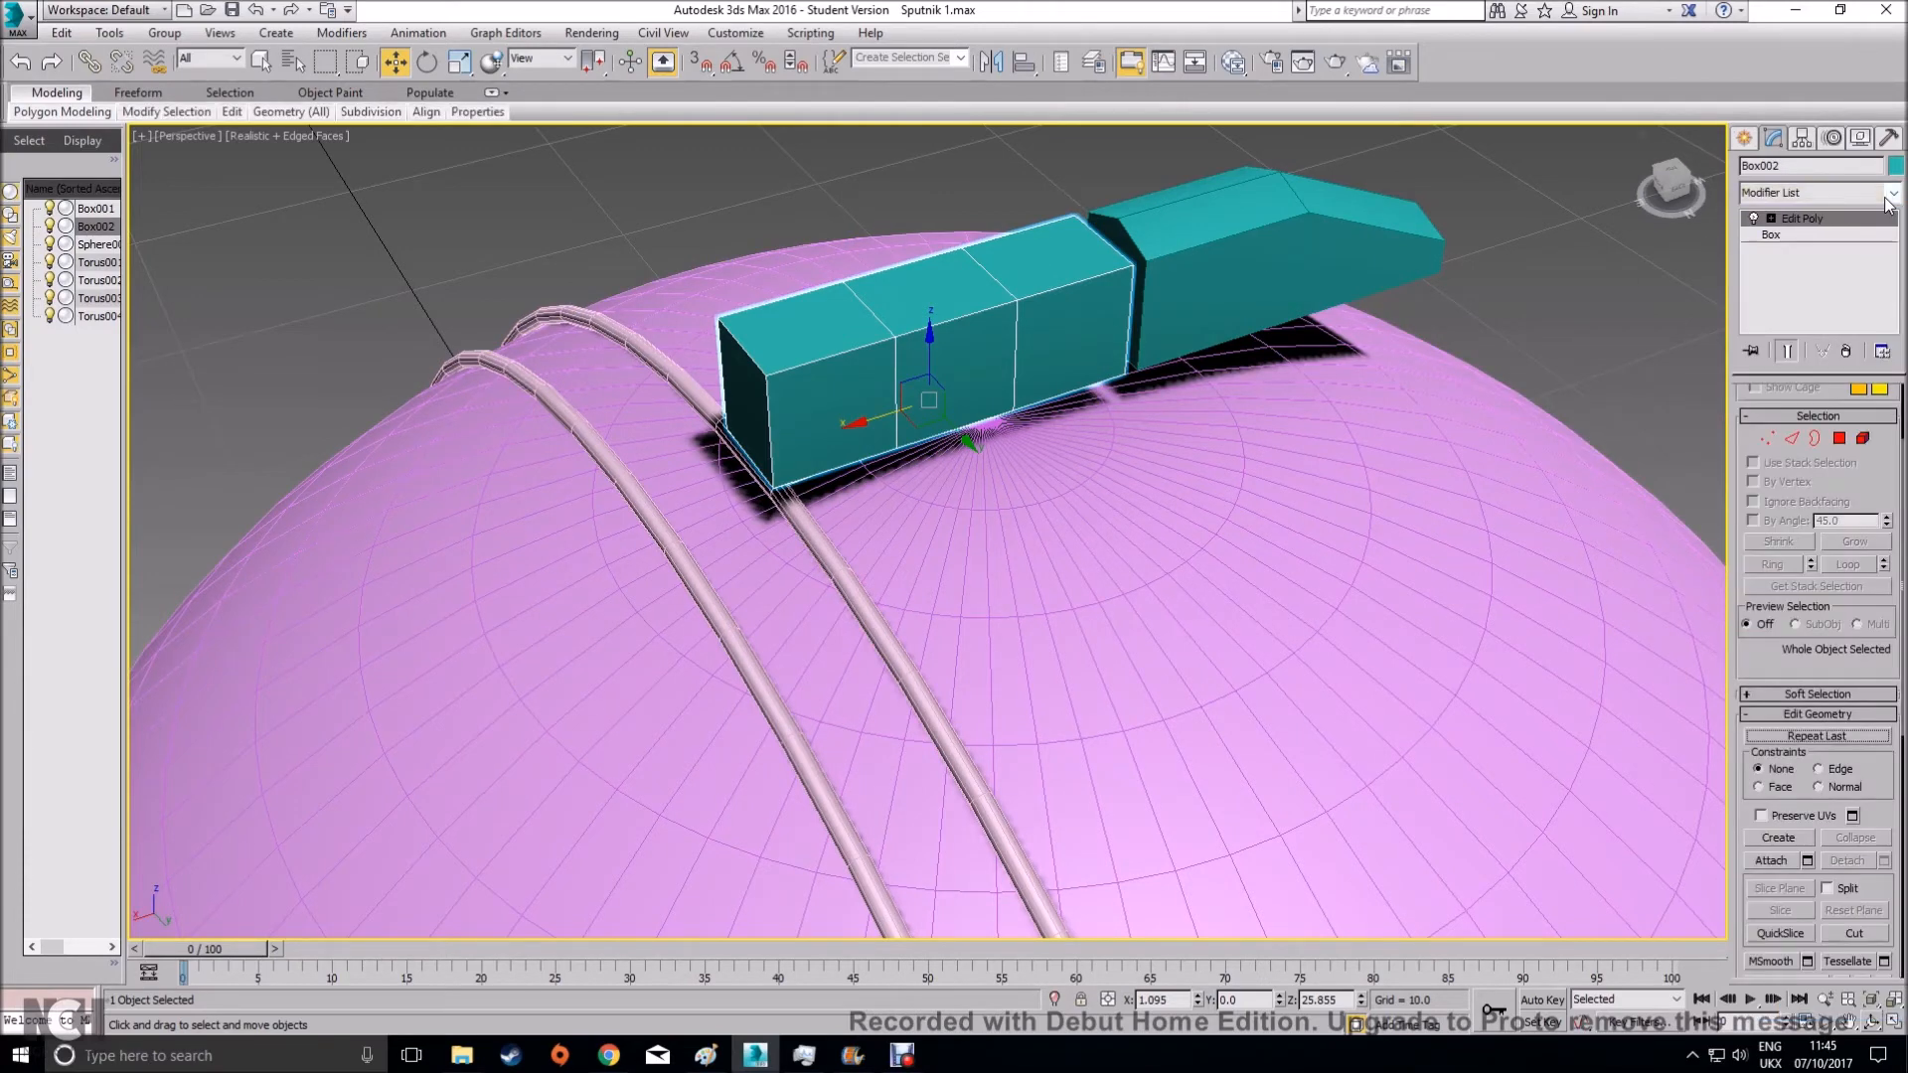
Switch to vertex level and select the eight vertices of the copied box's two inner cross-sections
{"action": "key", "text": "4"}
{"action": "middle_click_drag", "start_coordinate": [1344, 462], "coordinate": [1578, 439], "text": "alt"}
{"action": "left_click", "coordinate": [1767, 438]}
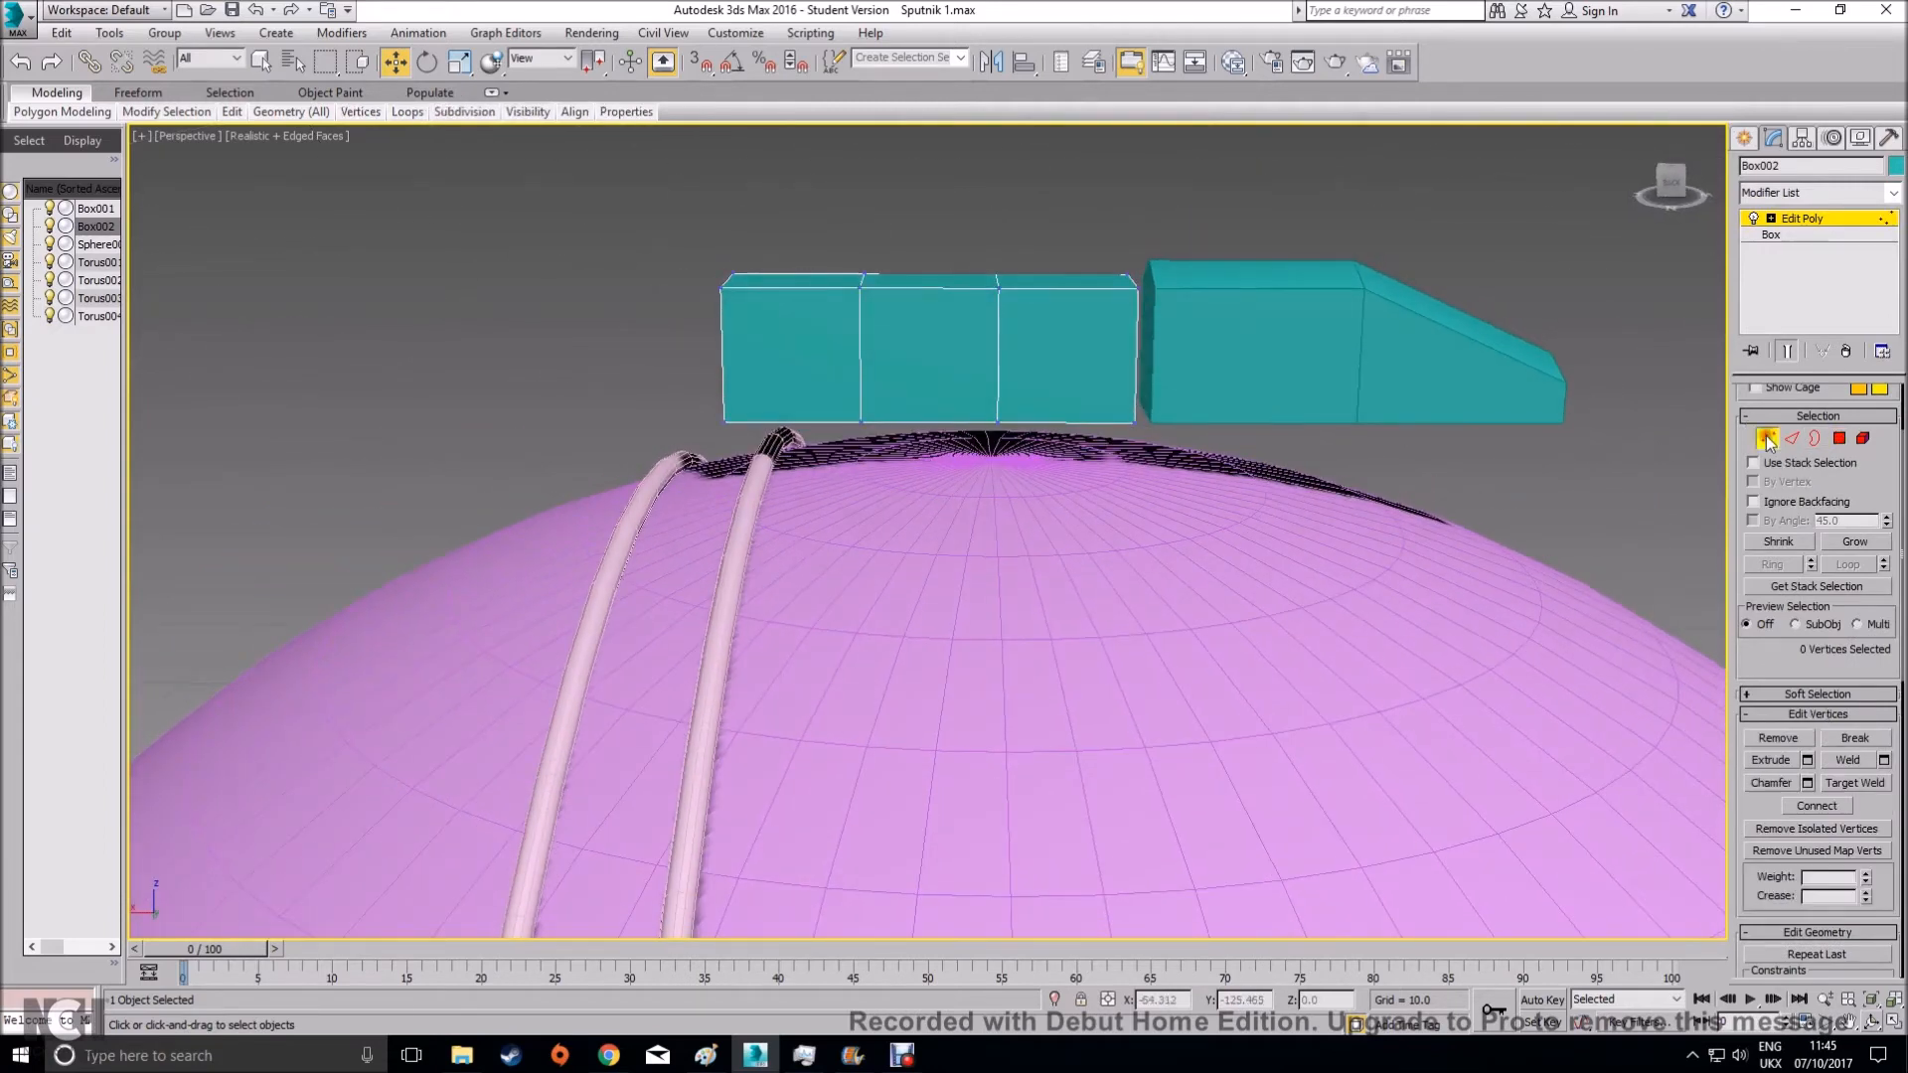
{"action": "left_click", "coordinate": [1770, 219]}
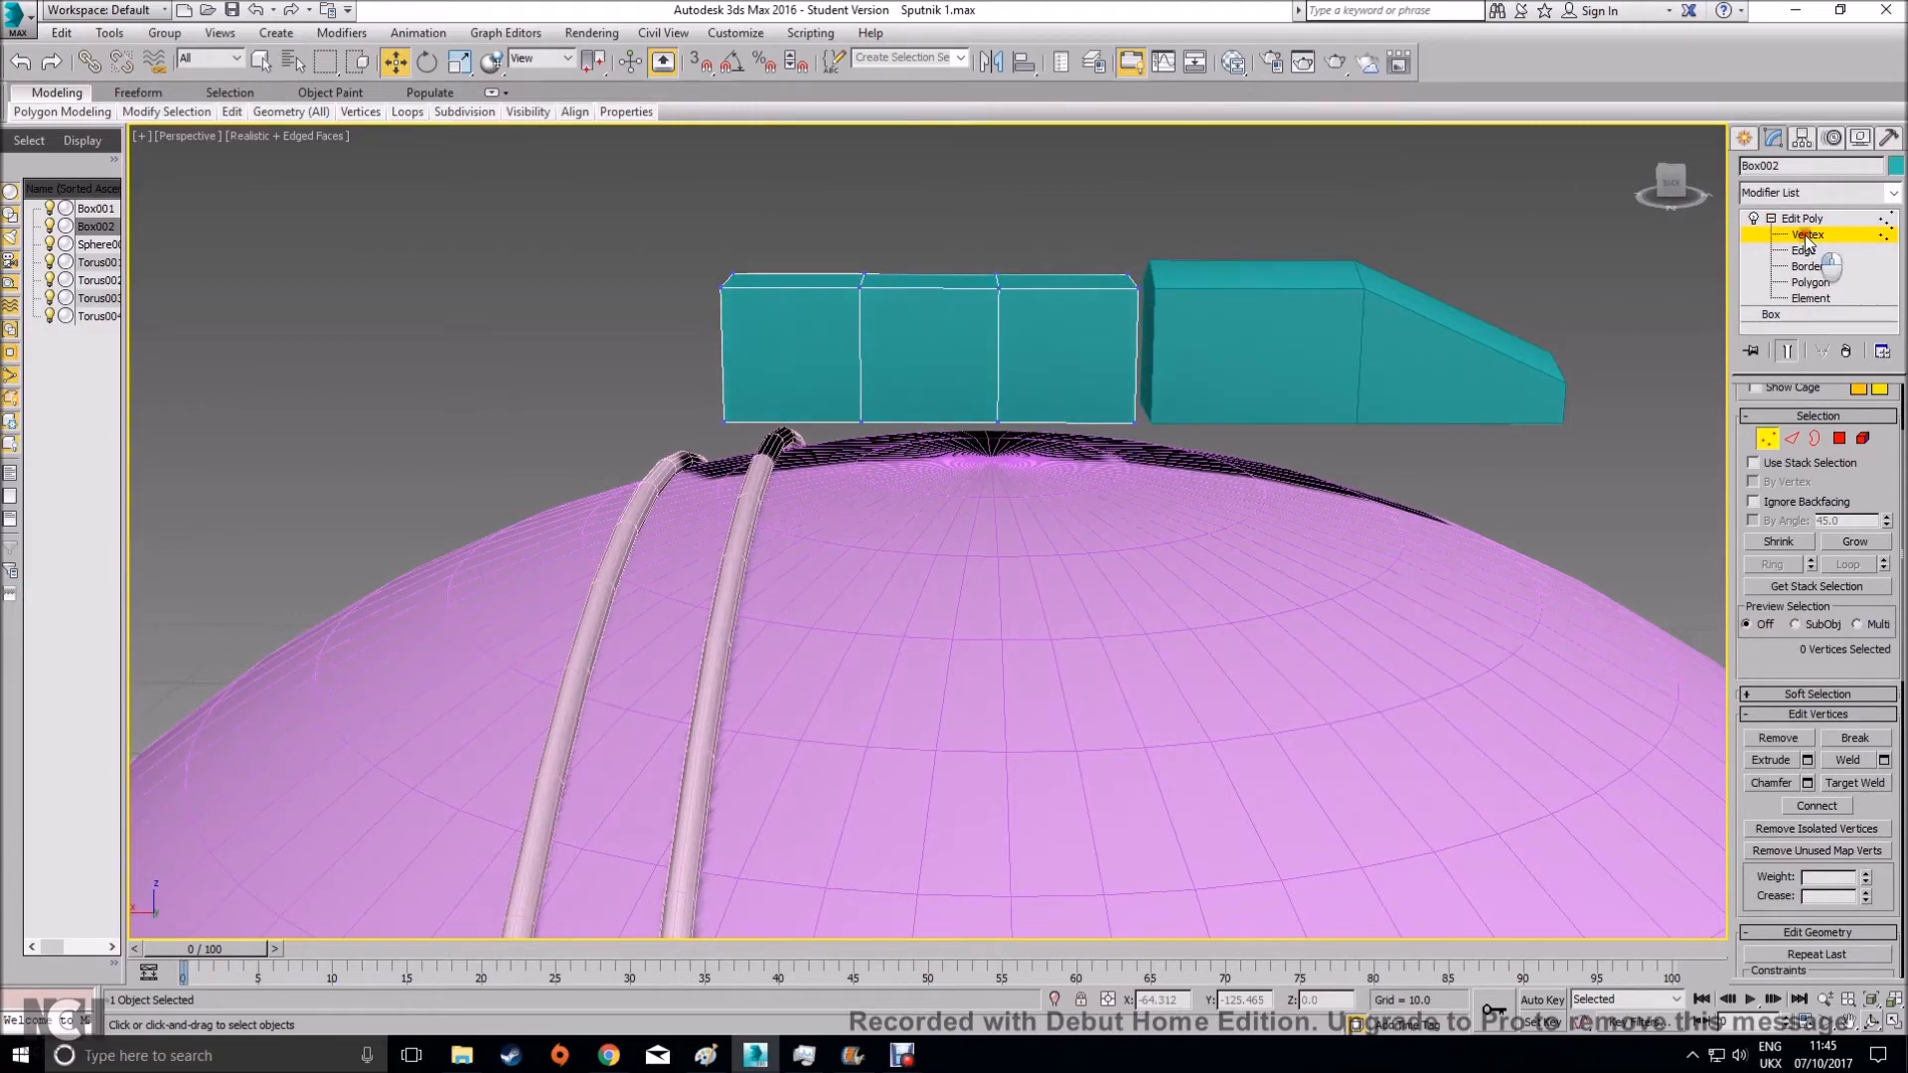
{"action": "left_click", "coordinate": [1806, 236]}
{"action": "left_click", "coordinate": [1807, 235]}
{"action": "middle_click_drag", "start_coordinate": [1146, 456], "coordinate": [1196, 482], "text": "alt"}
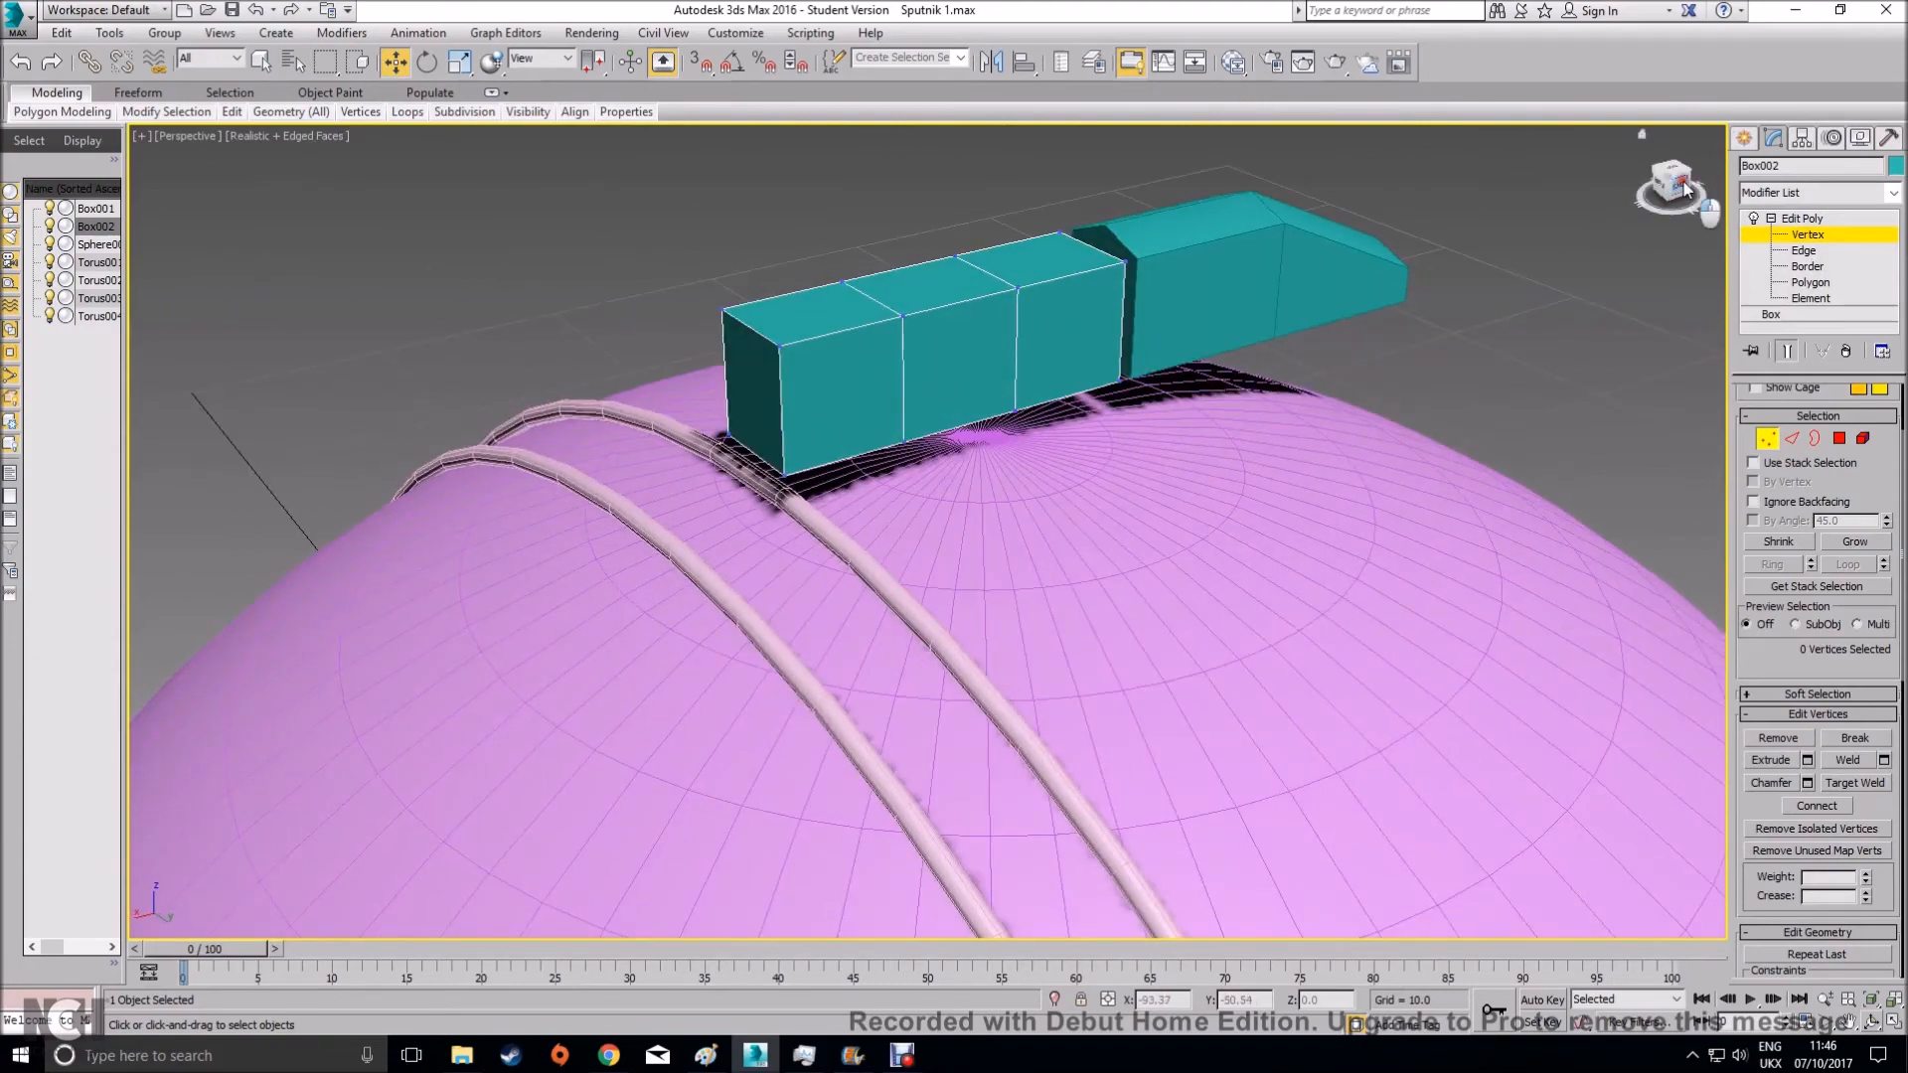
{"action": "left_click", "coordinate": [1681, 188]}
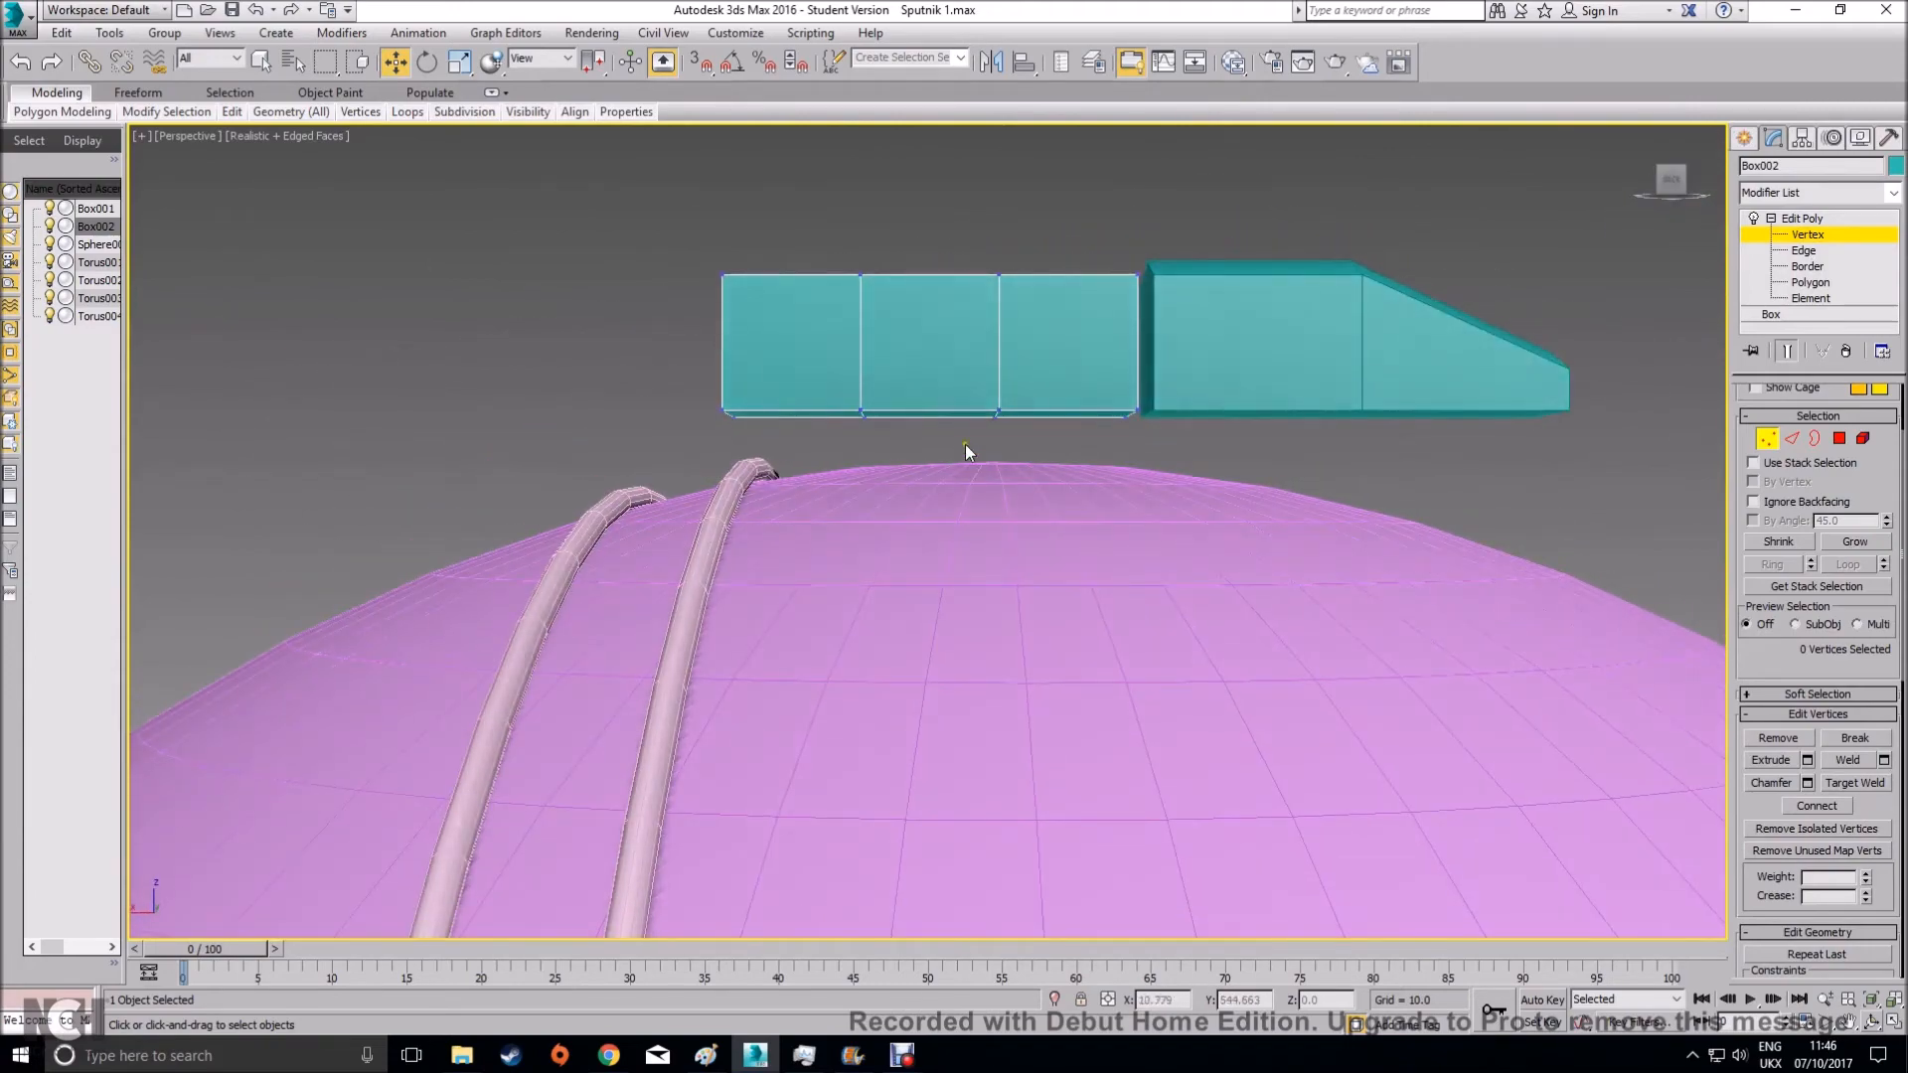
{"action": "mouse_move", "coordinate": [952, 428]}
{"action": "middle_mouse_down", "text": "alt"}
{"action": "mouse_move", "coordinate": [1028, 487]}
{"action": "mouse_move", "coordinate": [968, 461]}
{"action": "middle_mouse_up", "text": "alt"}
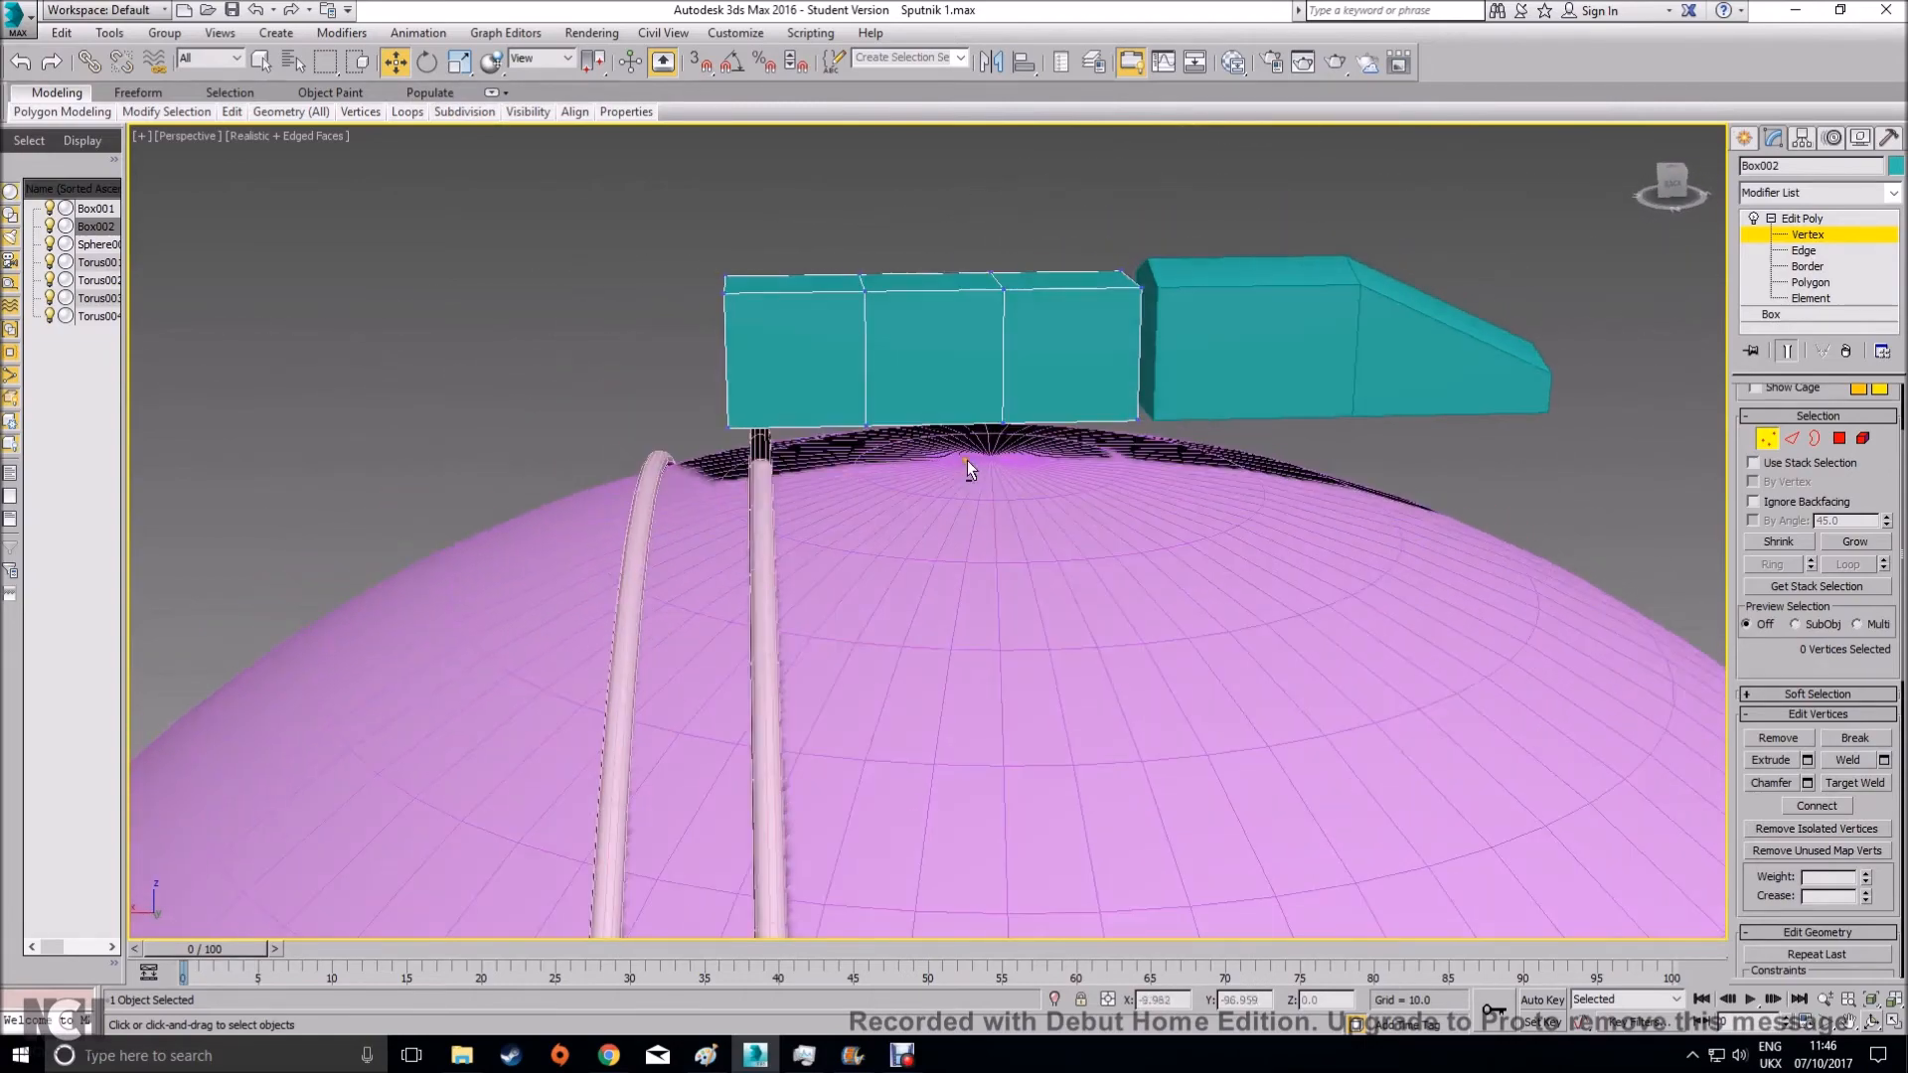
{"action": "left_click_drag", "start_coordinate": [820, 206], "coordinate": [1028, 533]}
{"action": "middle_click_drag", "start_coordinate": [1035, 592], "coordinate": [1121, 652], "text": "alt"}
{"action": "middle_click_drag", "start_coordinate": [888, 388], "coordinate": [928, 372], "text": "alt"}
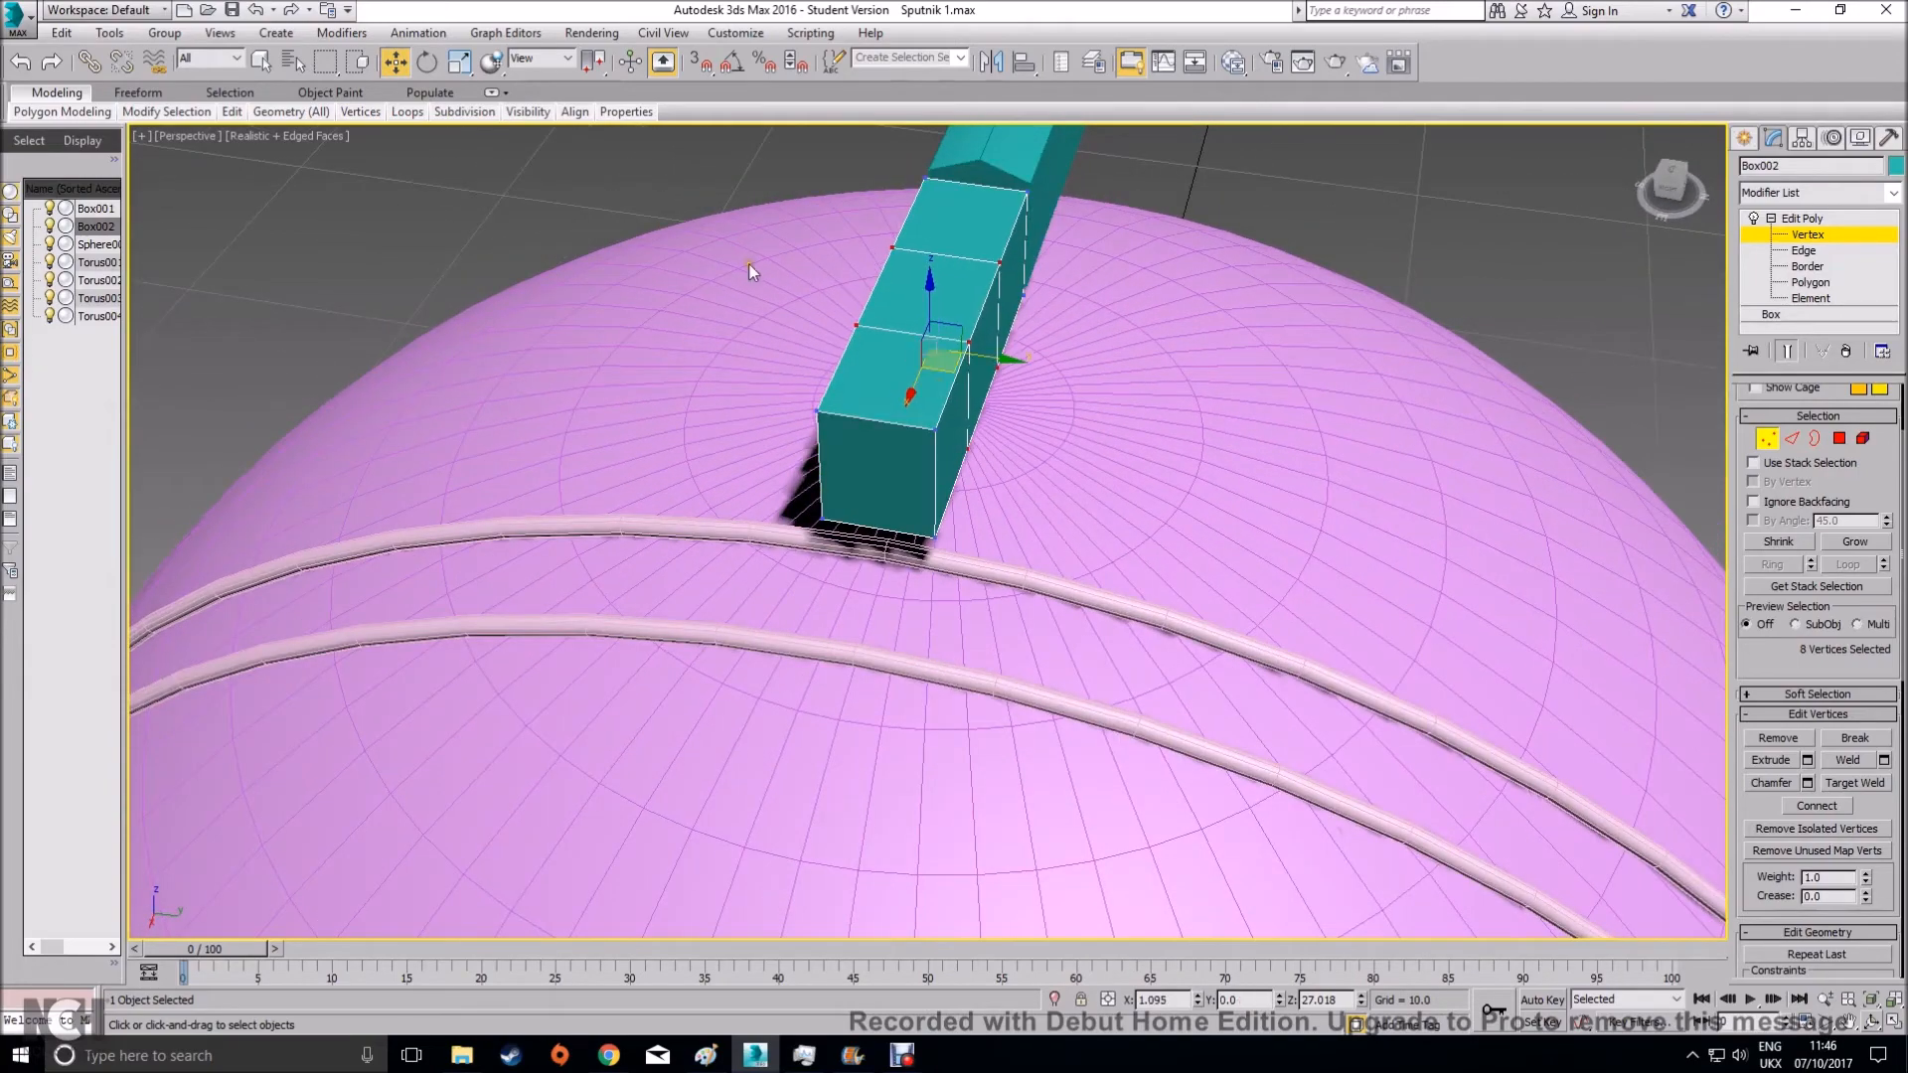
Reselect only the eight inner vertices and scale them apart along X, leaving a narrow band at each end of the box
{"action": "left_click_drag", "start_coordinate": [824, 206], "coordinate": [1012, 415]}
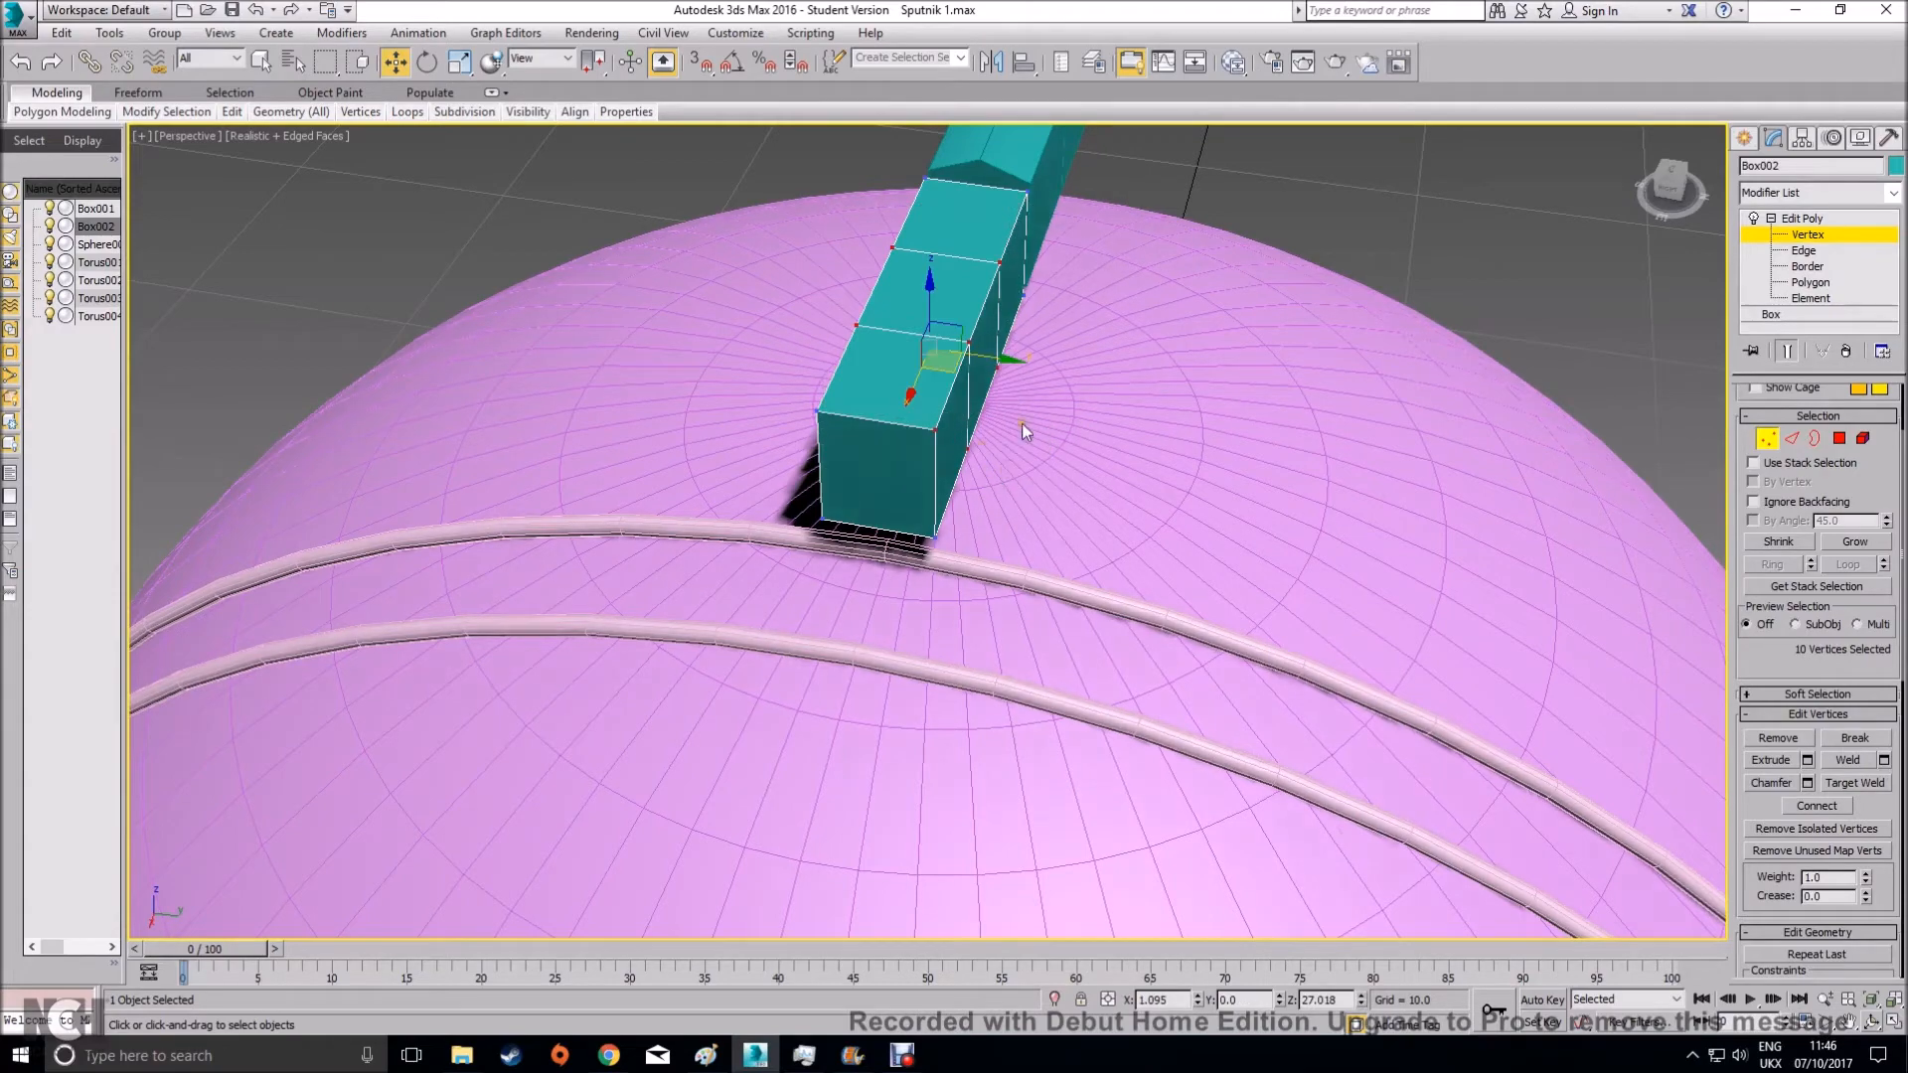
{"action": "middle_click_drag", "start_coordinate": [1359, 431], "coordinate": [1085, 284], "text": "alt"}
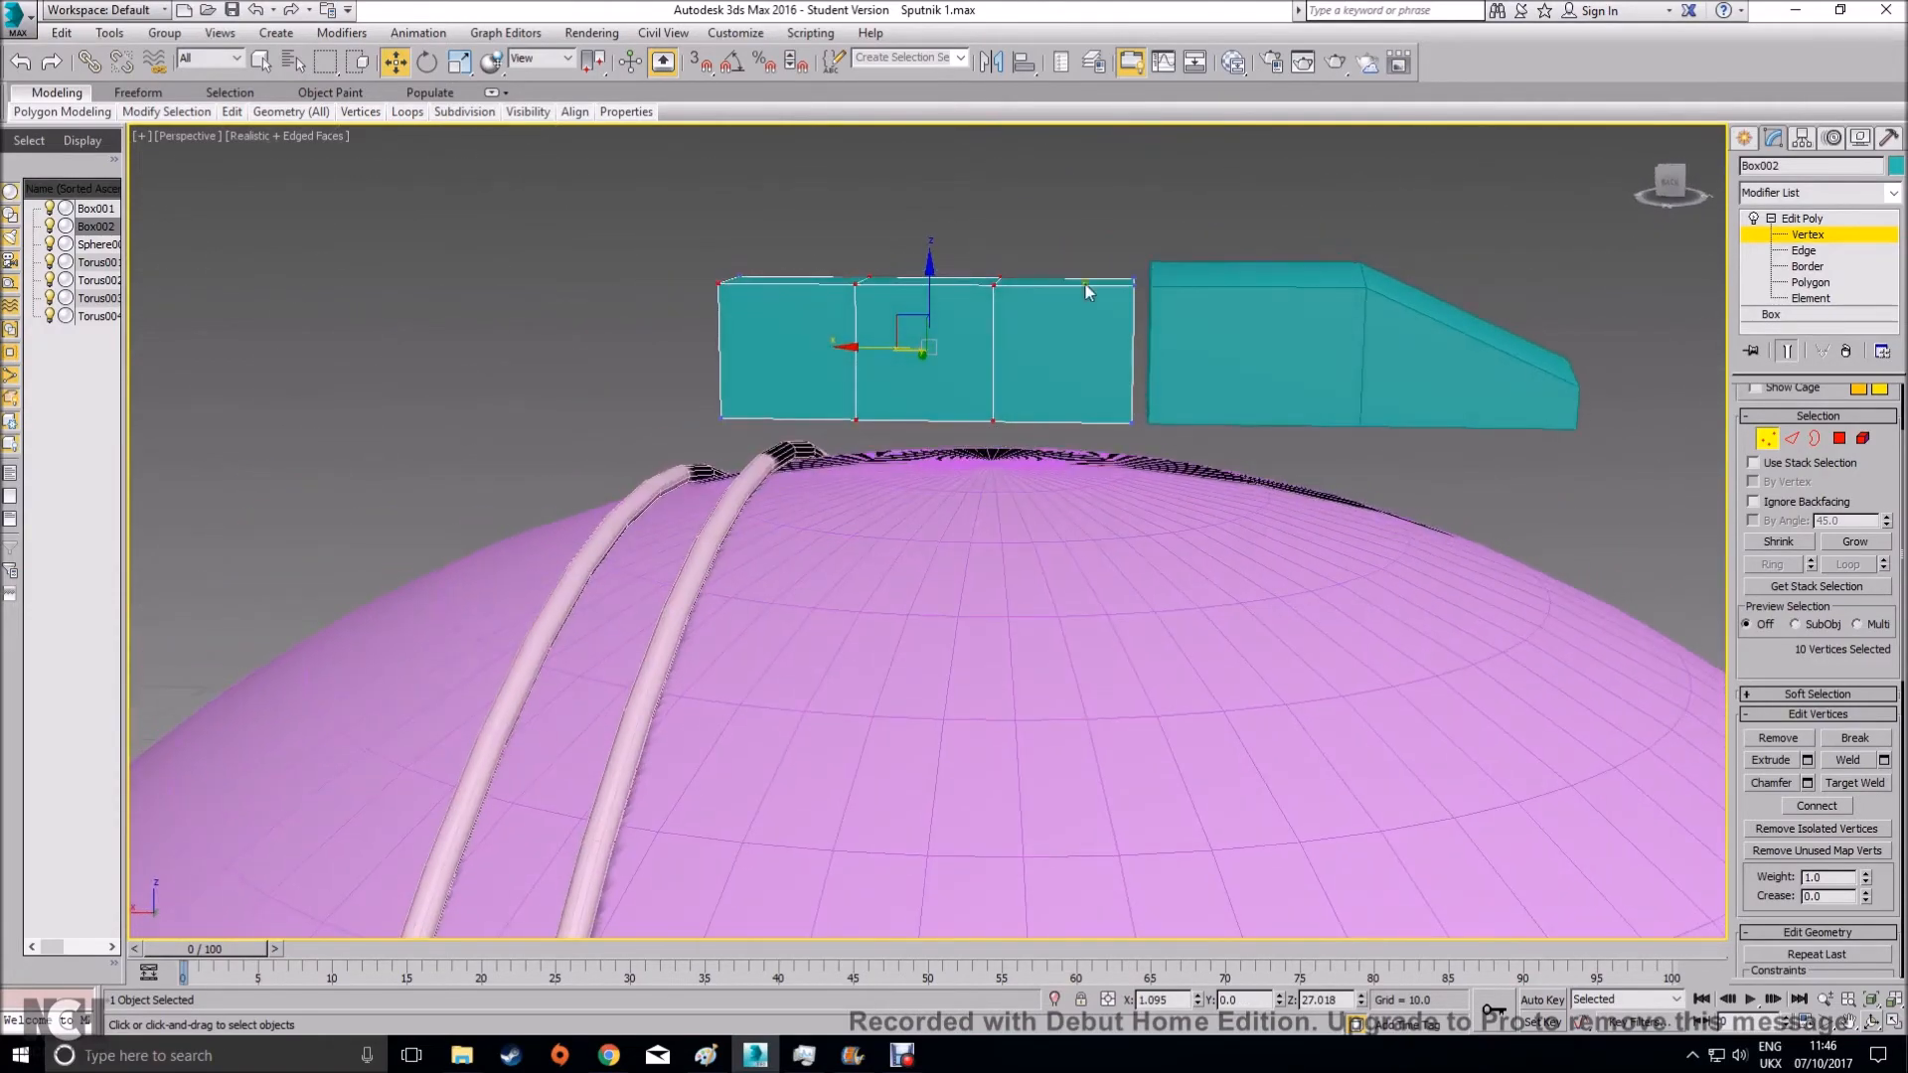
{"action": "left_click_drag", "start_coordinate": [802, 241], "coordinate": [1033, 517]}
{"action": "mouse_move", "coordinate": [1015, 534]}
{"action": "middle_mouse_down", "text": "alt"}
{"action": "mouse_move", "coordinate": [1235, 669]}
{"action": "mouse_move", "coordinate": [1375, 533]}
{"action": "mouse_move", "coordinate": [1242, 437]}
{"action": "mouse_move", "coordinate": [1039, 569]}
{"action": "mouse_move", "coordinate": [1009, 530]}
{"action": "mouse_move", "coordinate": [1040, 554]}
{"action": "middle_mouse_up", "text": "alt"}
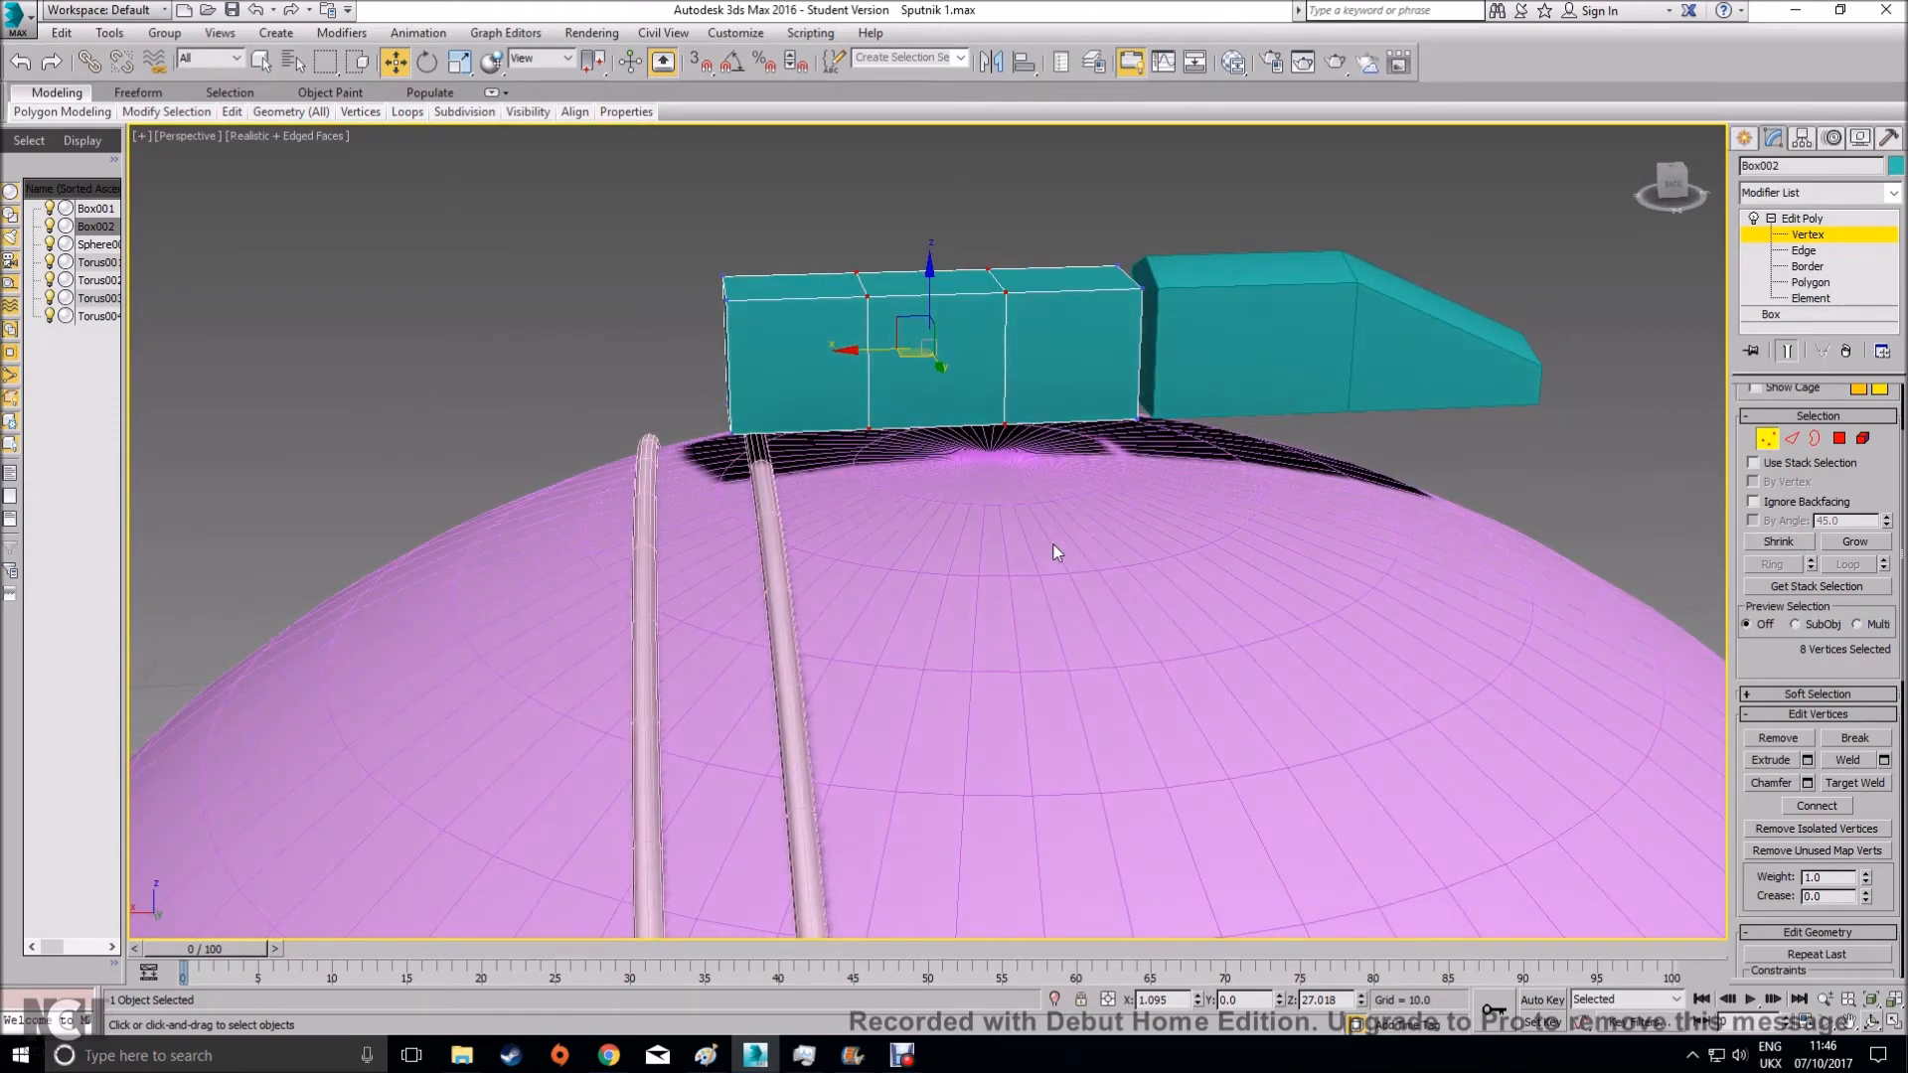
{"action": "left_click", "coordinate": [459, 61]}
{"action": "left_click_drag", "start_coordinate": [852, 354], "coordinate": [753, 347]}
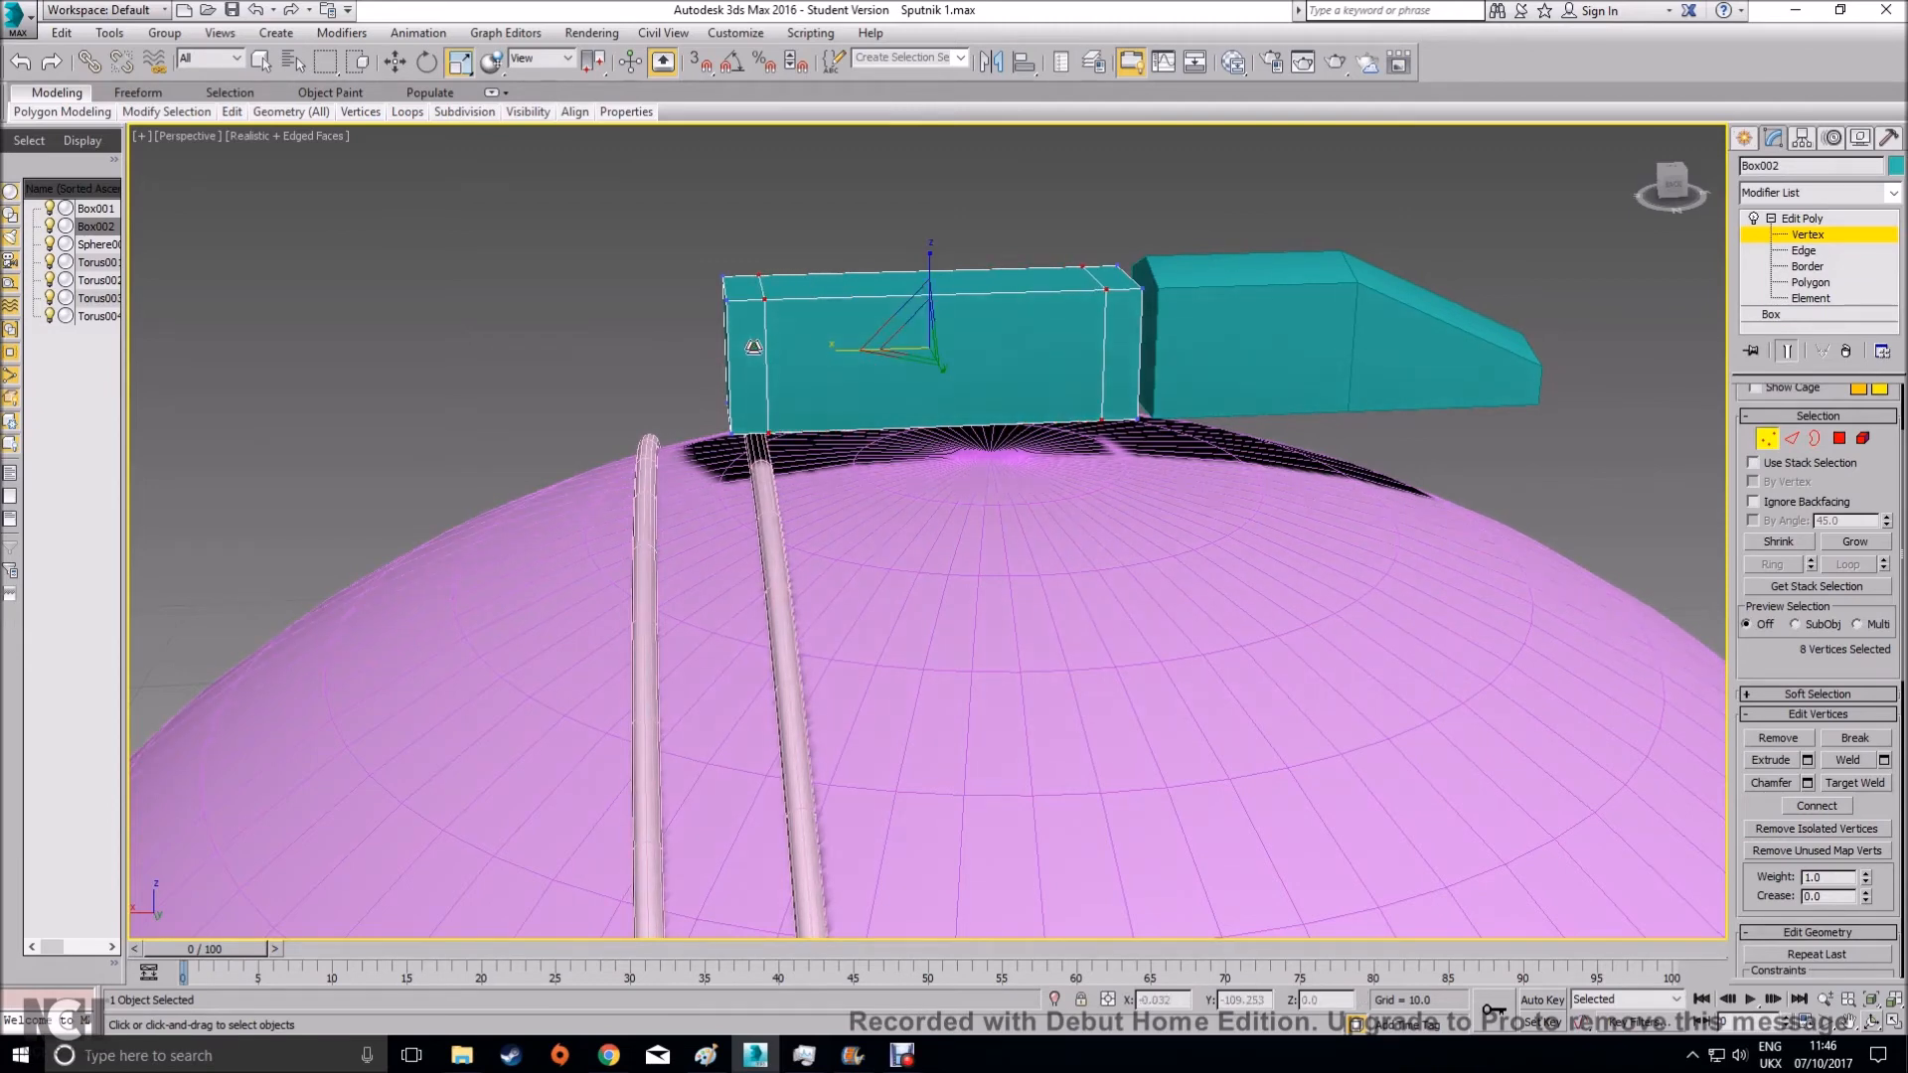
At polygon level, select the four faces around the narrow end band nearest the torus rings
{"action": "left_click", "coordinate": [1839, 438]}
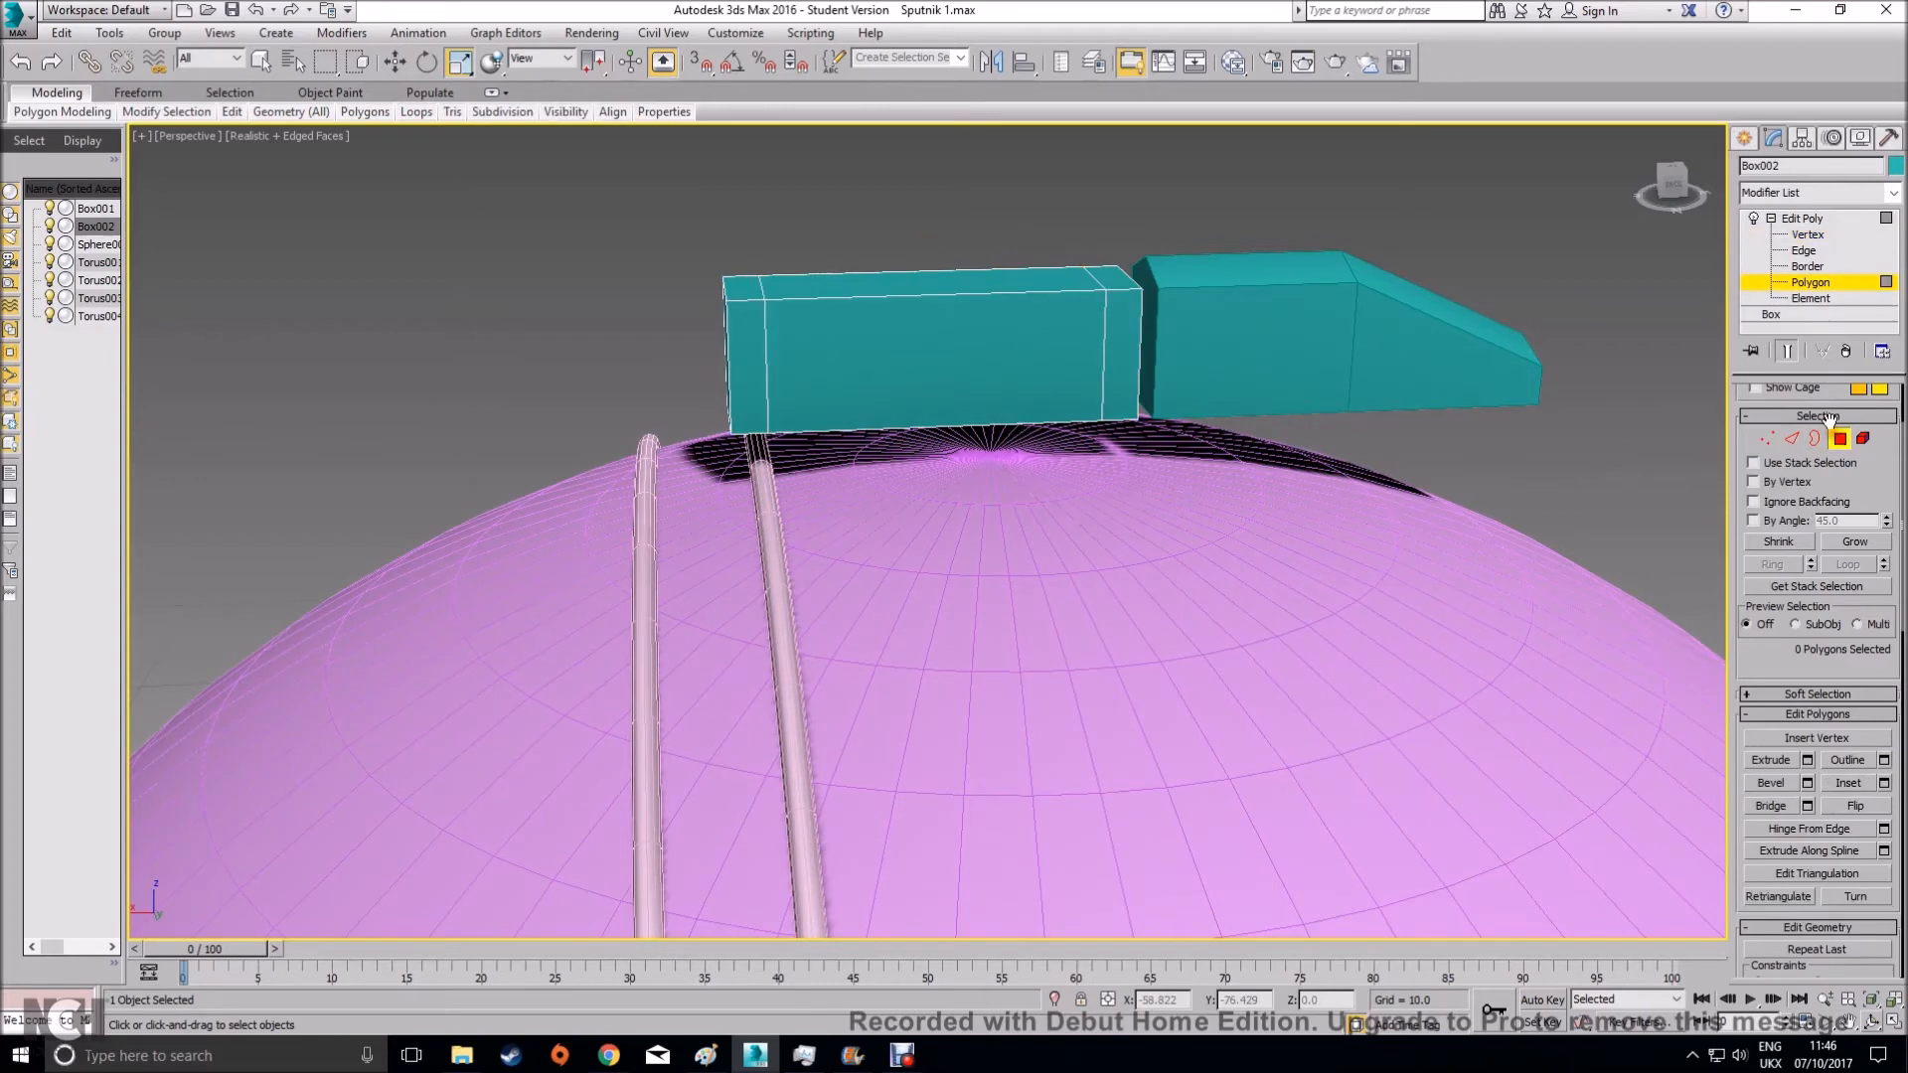
{"action": "middle_click_drag", "start_coordinate": [1183, 462], "coordinate": [1134, 426], "text": "alt"}
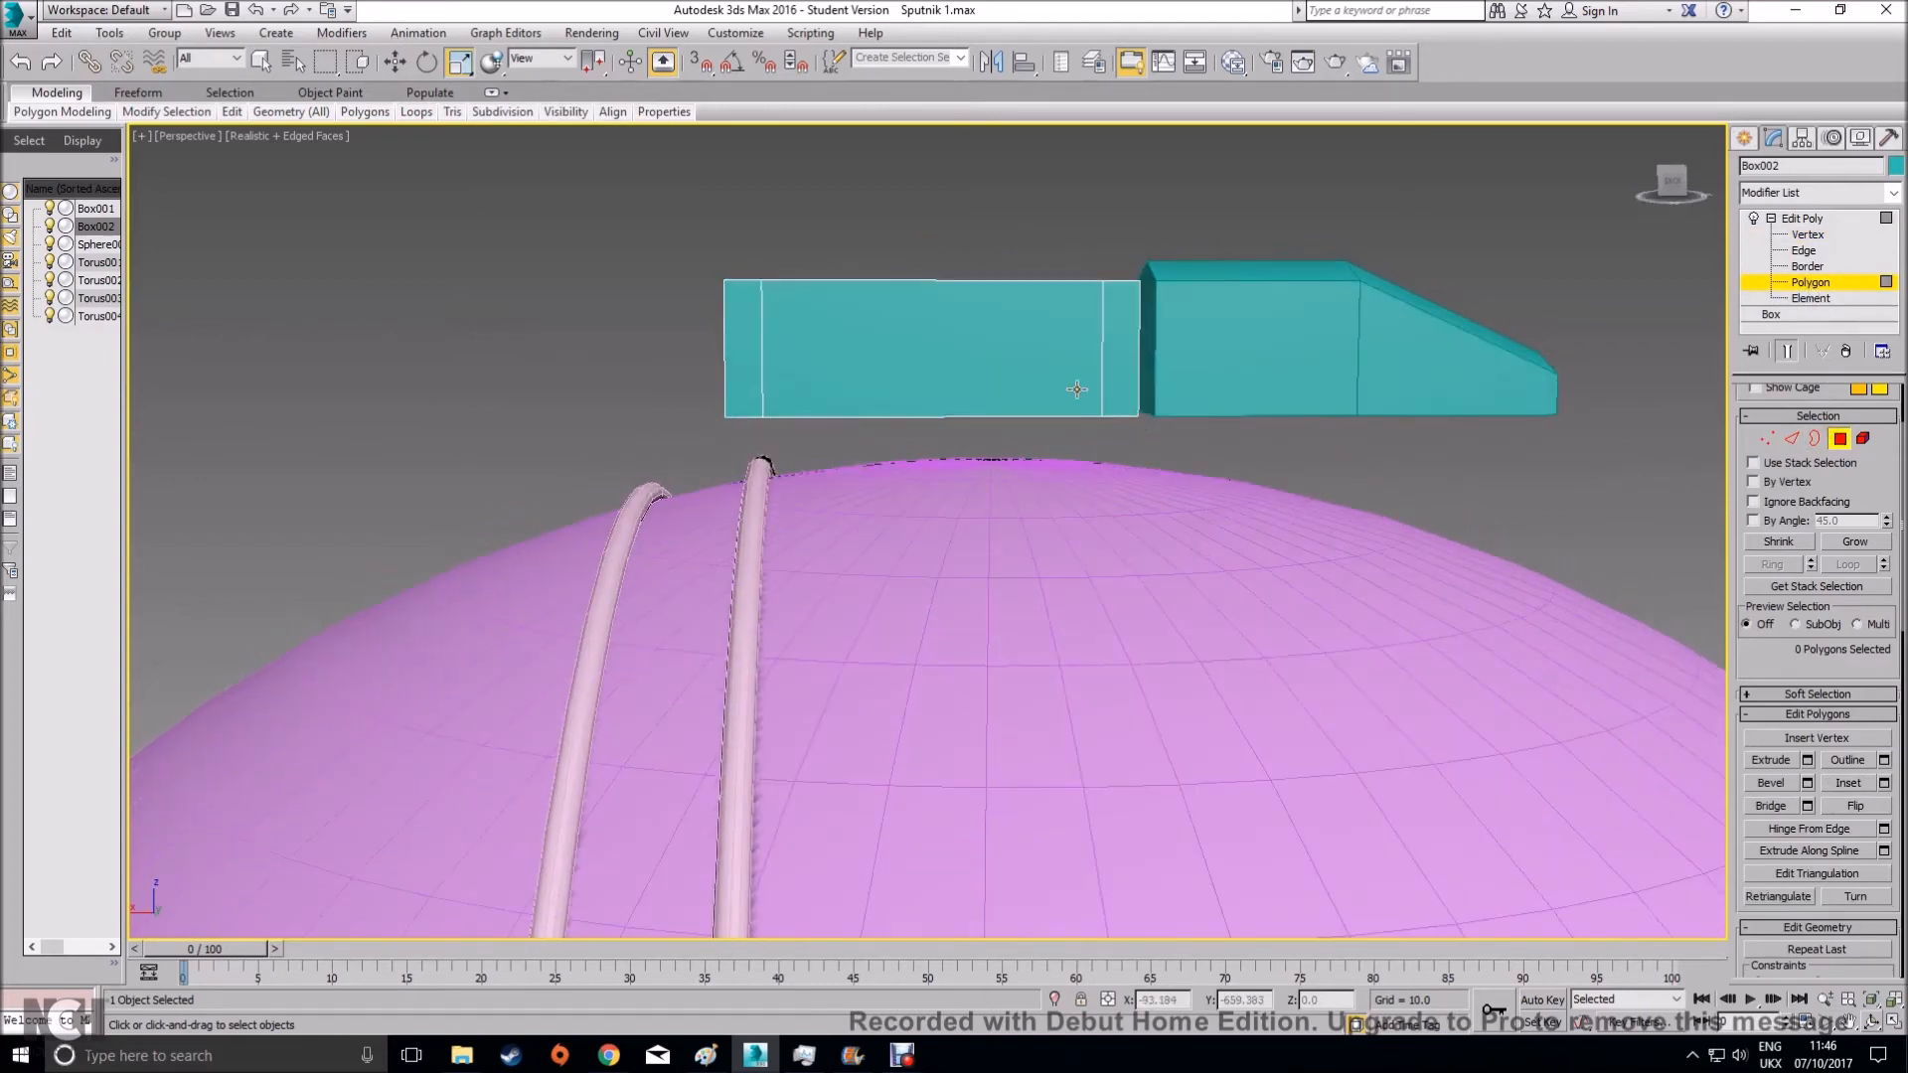
{"action": "left_click_drag", "start_coordinate": [747, 273], "coordinate": [757, 468]}
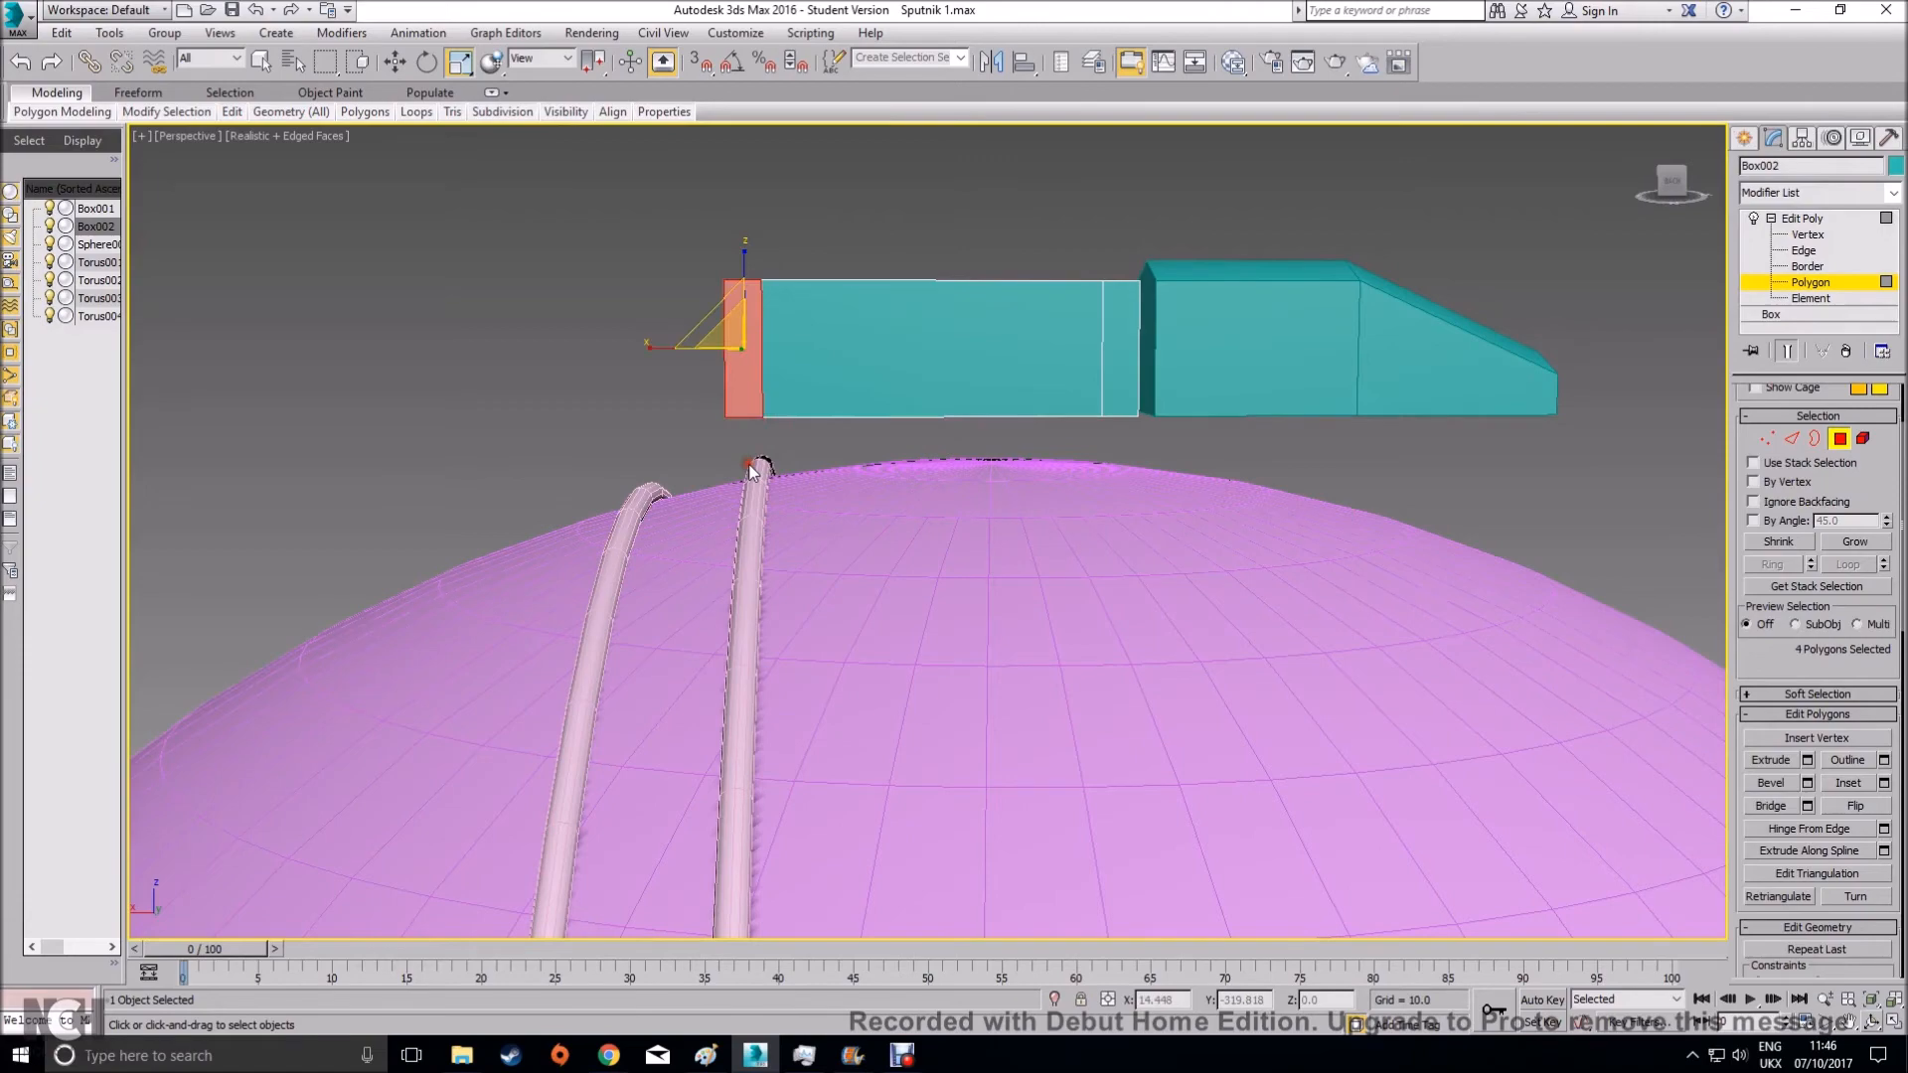
{"action": "middle_click_drag", "start_coordinate": [802, 451], "coordinate": [895, 417], "text": "alt"}
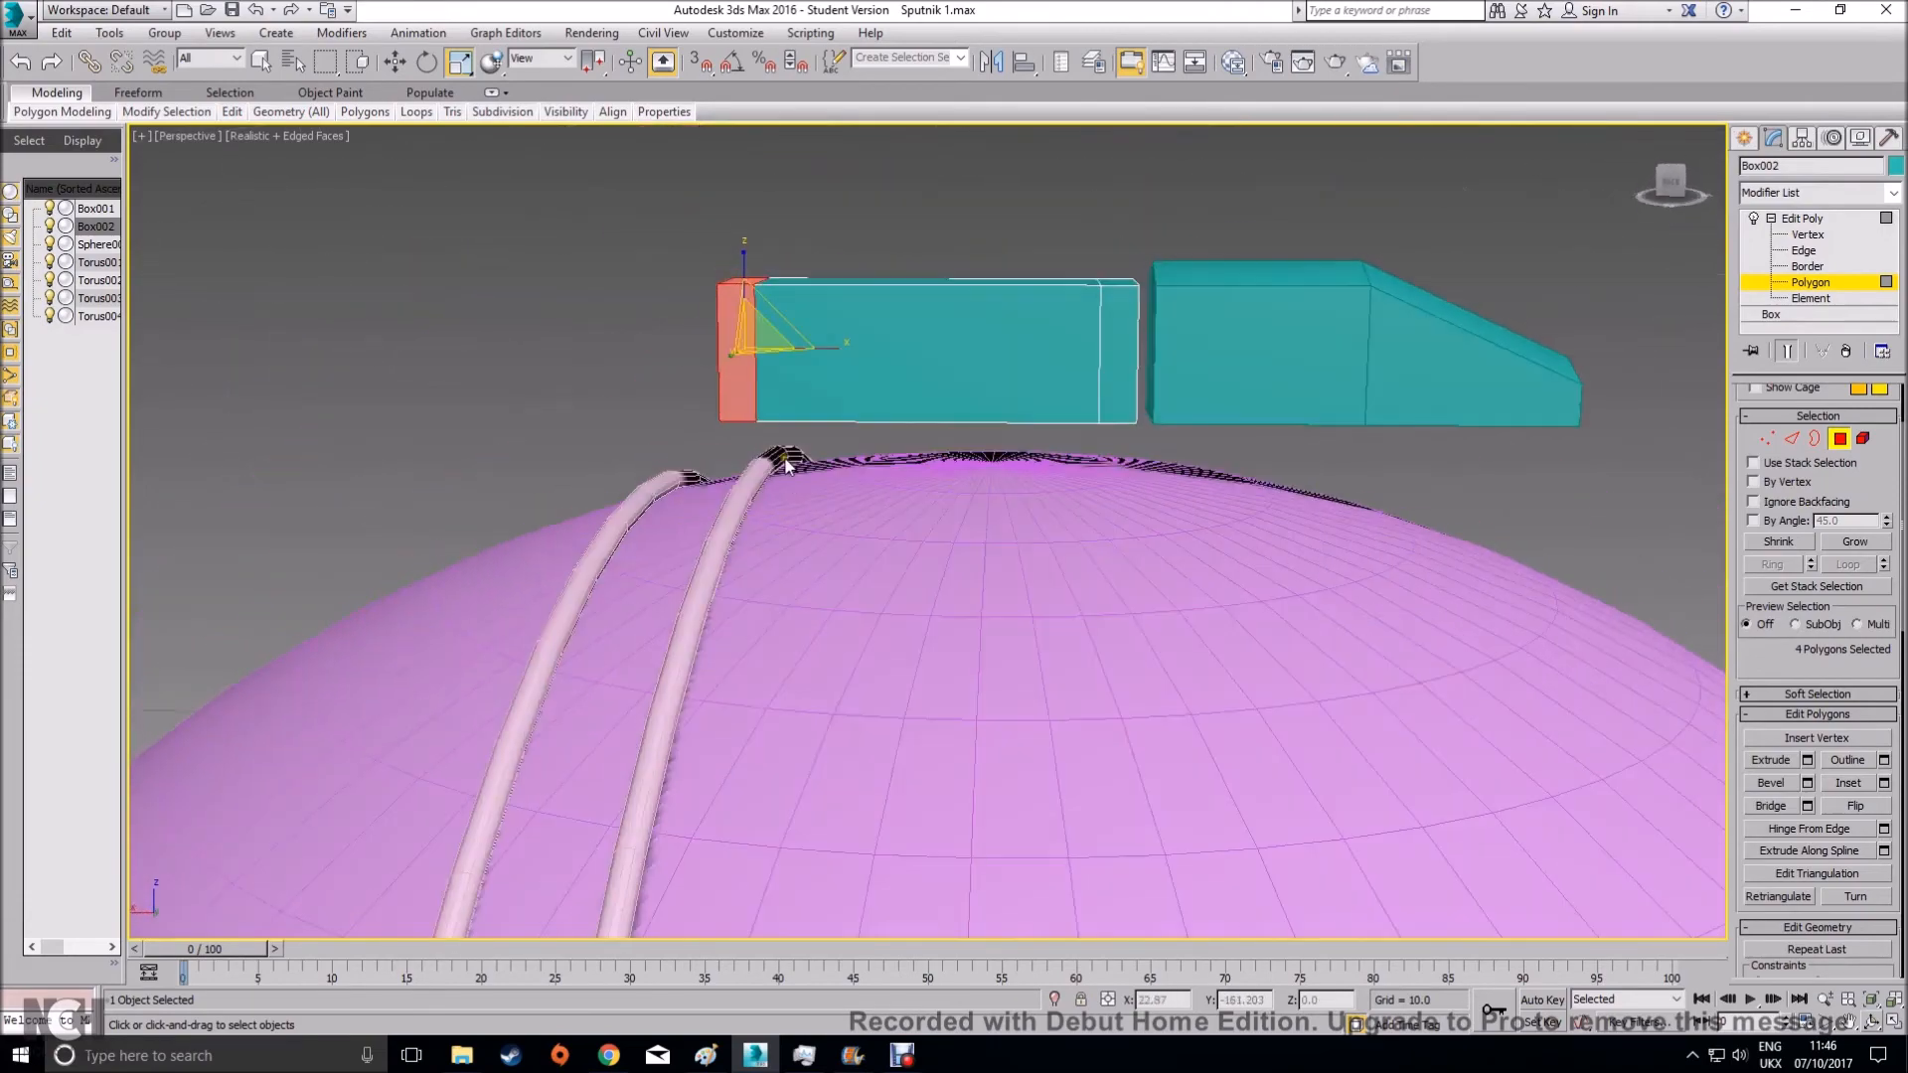
Select the eight faces around both narrow end bands, leaving the box's long side face out of the selection
{"action": "left_click_drag", "start_coordinate": [1057, 170], "coordinate": [1059, 384]}
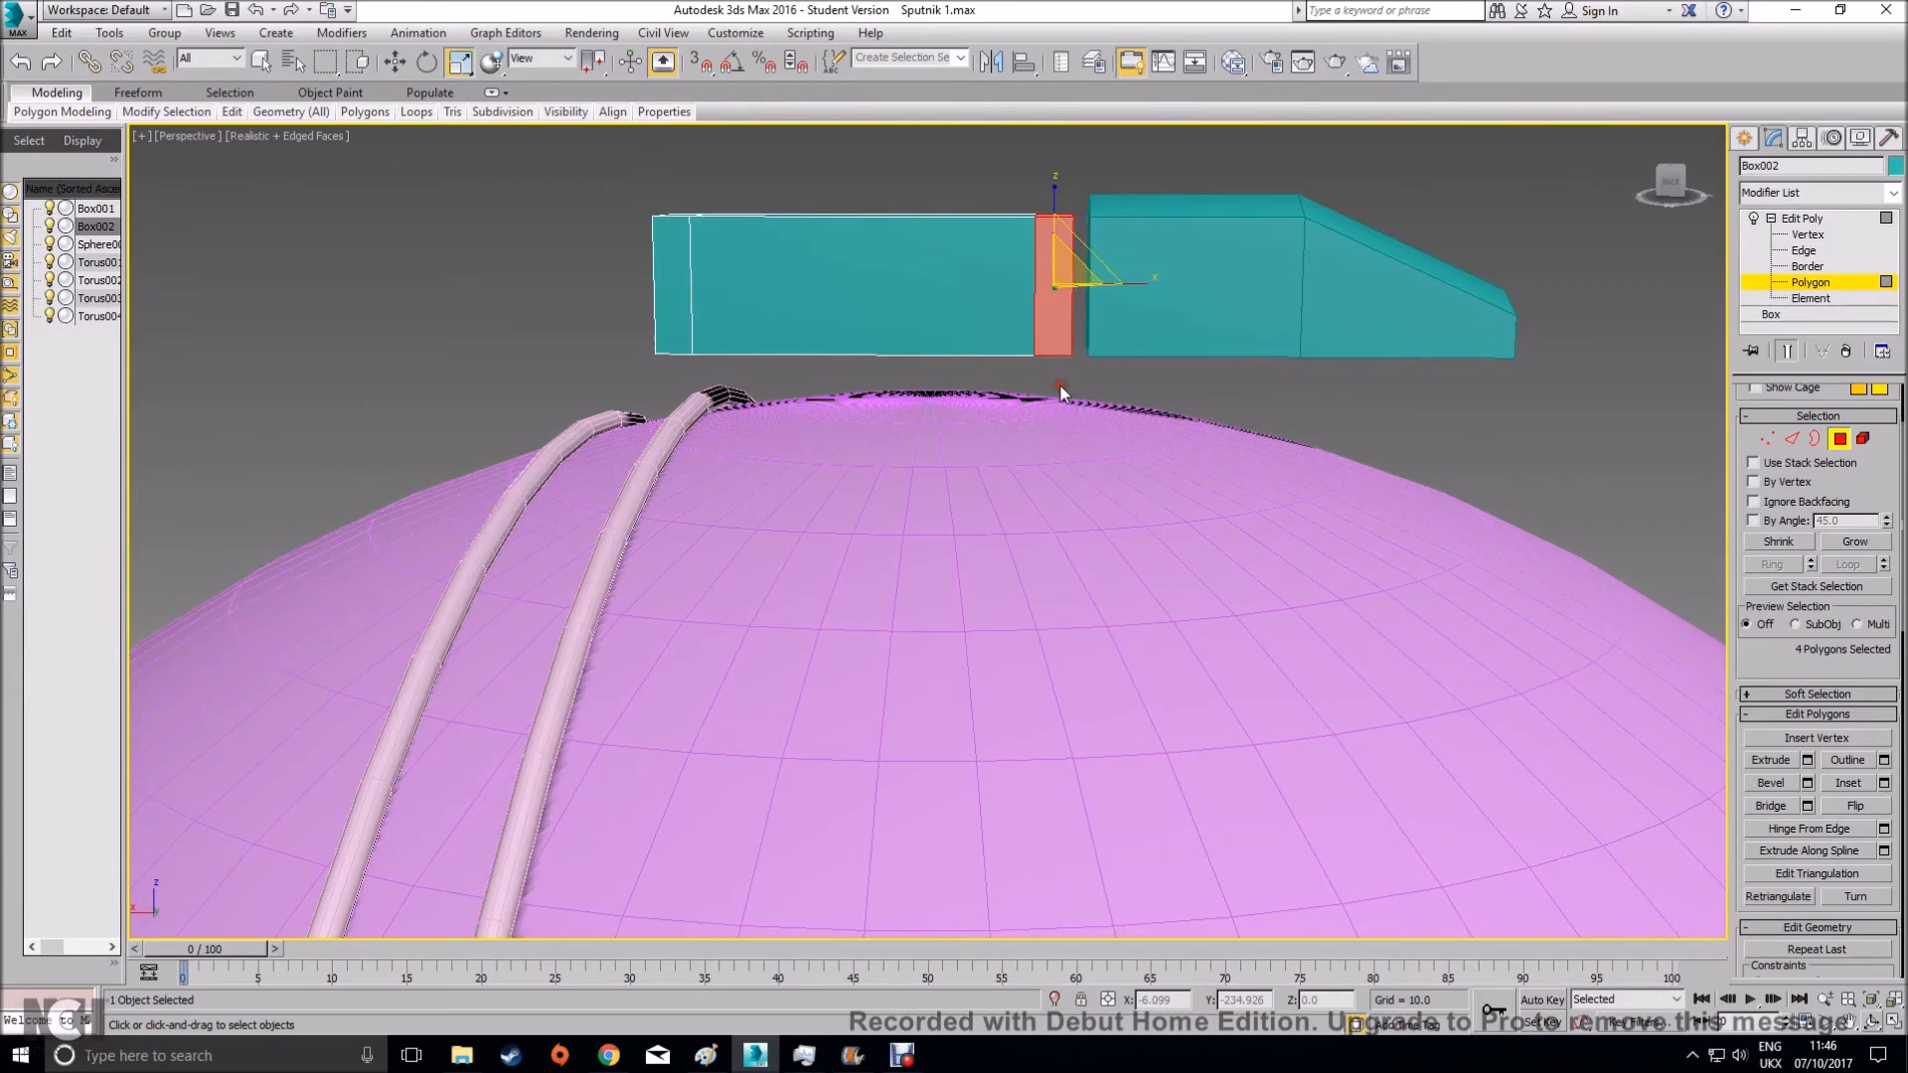
{"action": "left_click_drag", "start_coordinate": [1022, 188], "coordinate": [1059, 414]}
{"action": "left_click", "coordinate": [1021, 188]}
{"action": "middle_click_drag", "start_coordinate": [892, 397], "coordinate": [909, 393], "text": "alt"}
{"action": "middle_click_drag", "start_coordinate": [729, 324], "coordinate": [746, 327], "text": "alt"}
{"action": "left_click_drag", "start_coordinate": [672, 183], "coordinate": [684, 303]}
{"action": "middle_click_drag", "start_coordinate": [684, 397], "coordinate": [813, 475], "text": "alt"}
{"action": "left_click", "coordinate": [755, 293], "text": "ctrl"}
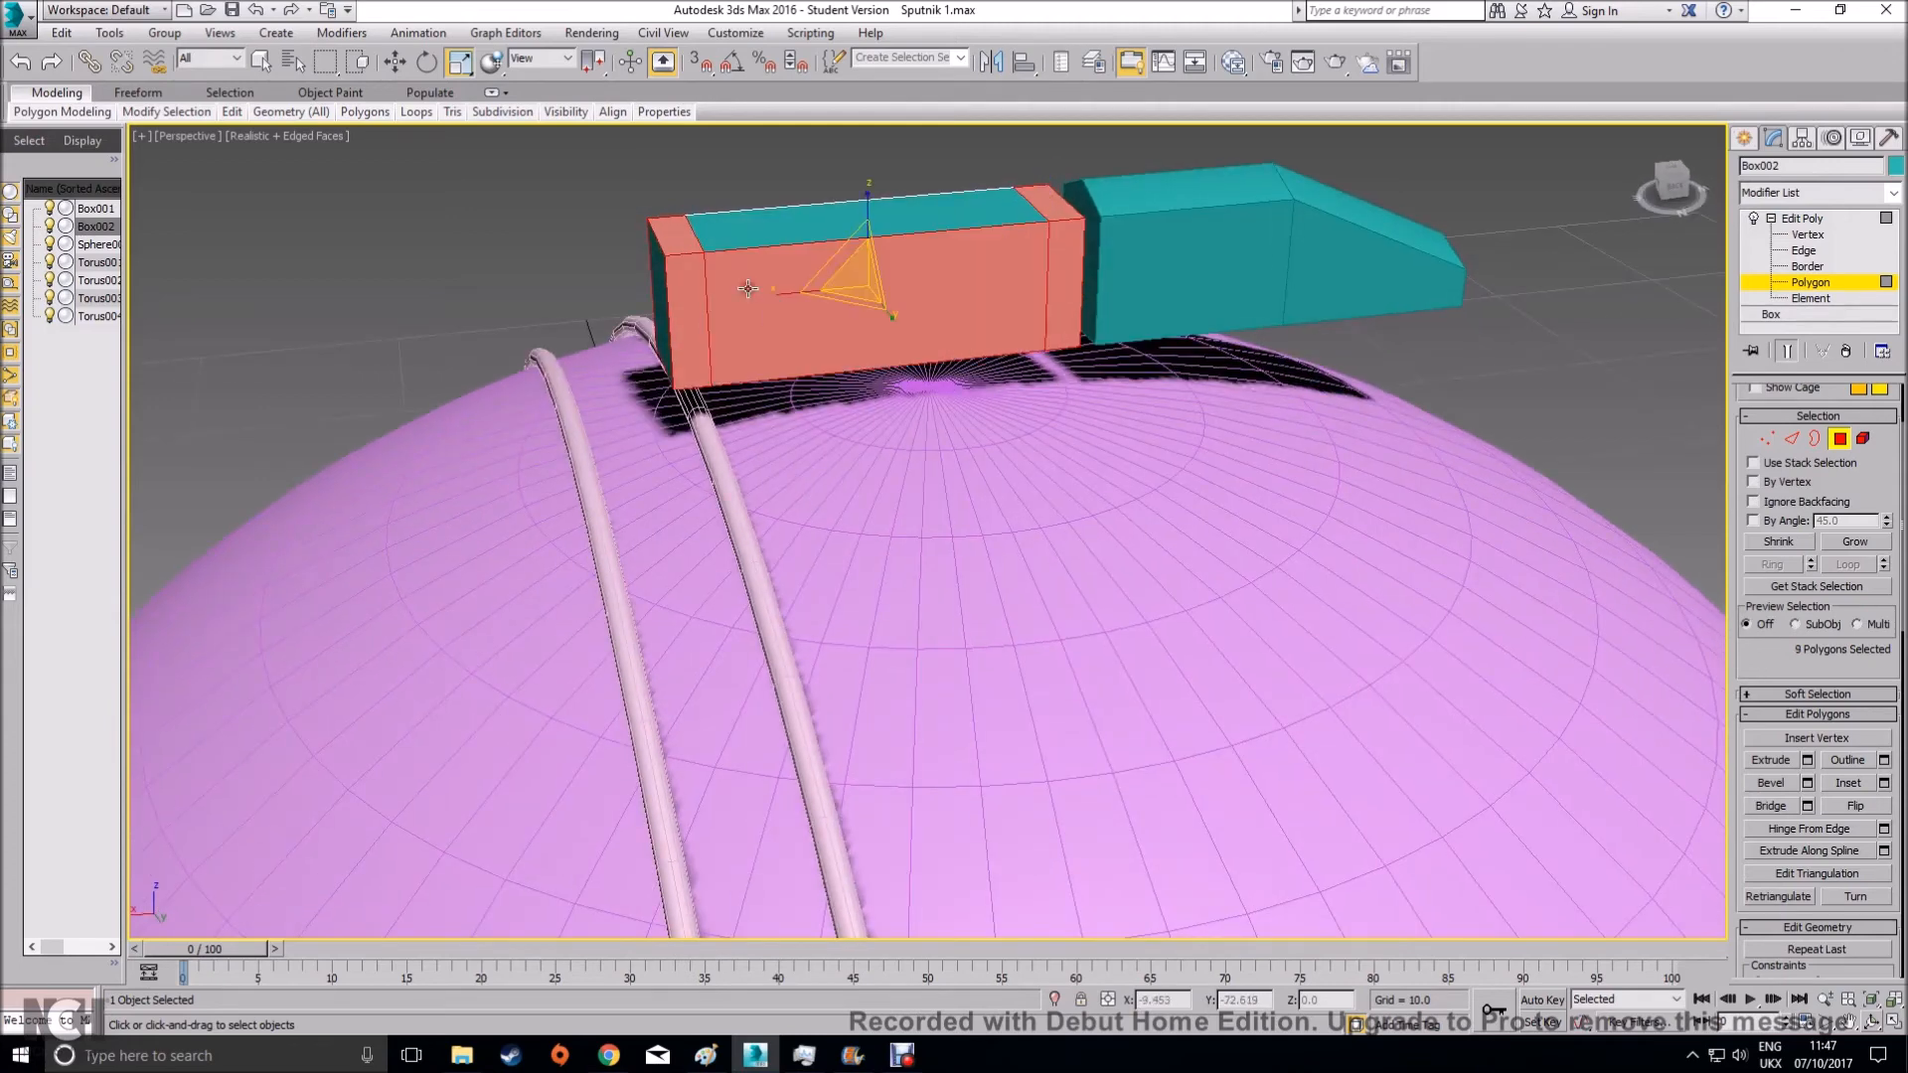
{"action": "left_click", "coordinate": [808, 346], "text": "alt"}
{"action": "middle_click_drag", "start_coordinate": [844, 413], "coordinate": [912, 502], "text": "alt"}
{"action": "scroll", "coordinate": [891, 456], "scroll_direction": "up", "scroll_amount": 2}
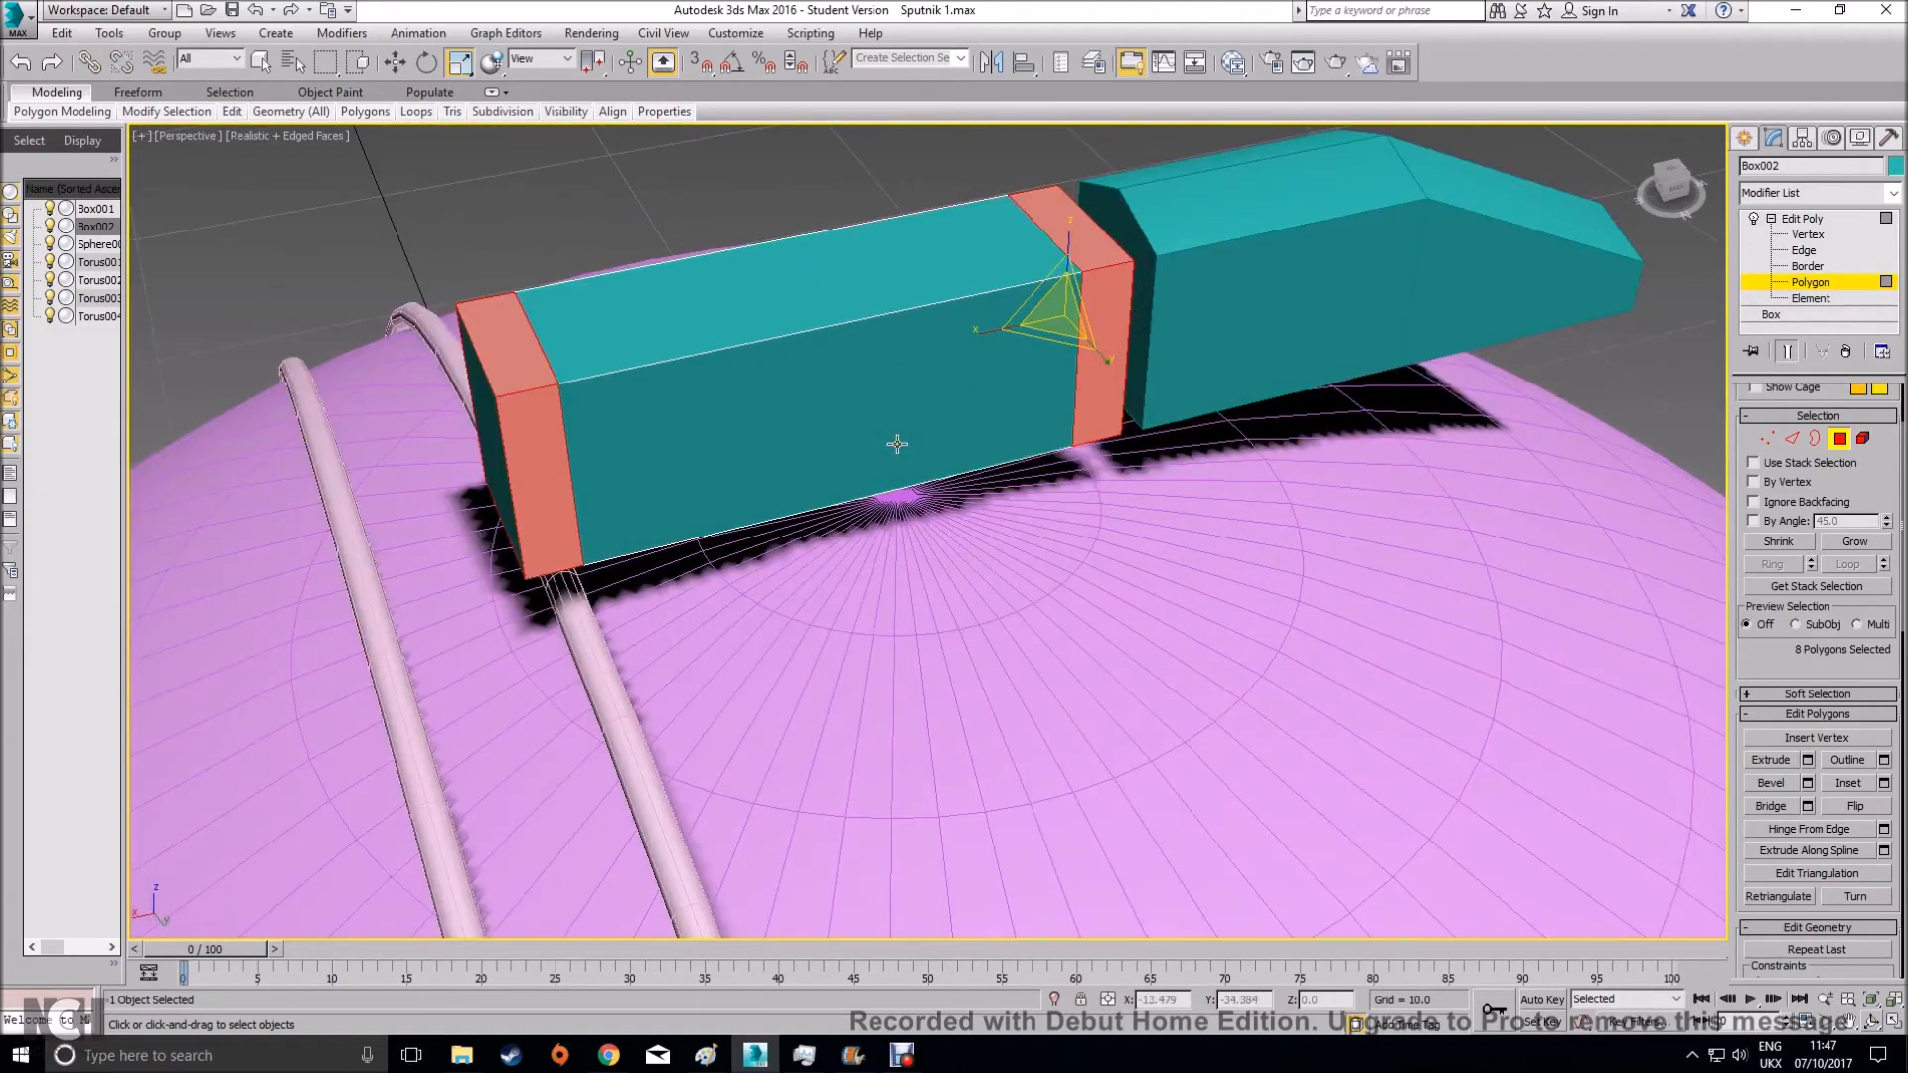
Extrude the eight end-band faces with a height of 0.621 using Local Normals
{"action": "left_click", "coordinate": [1808, 760]}
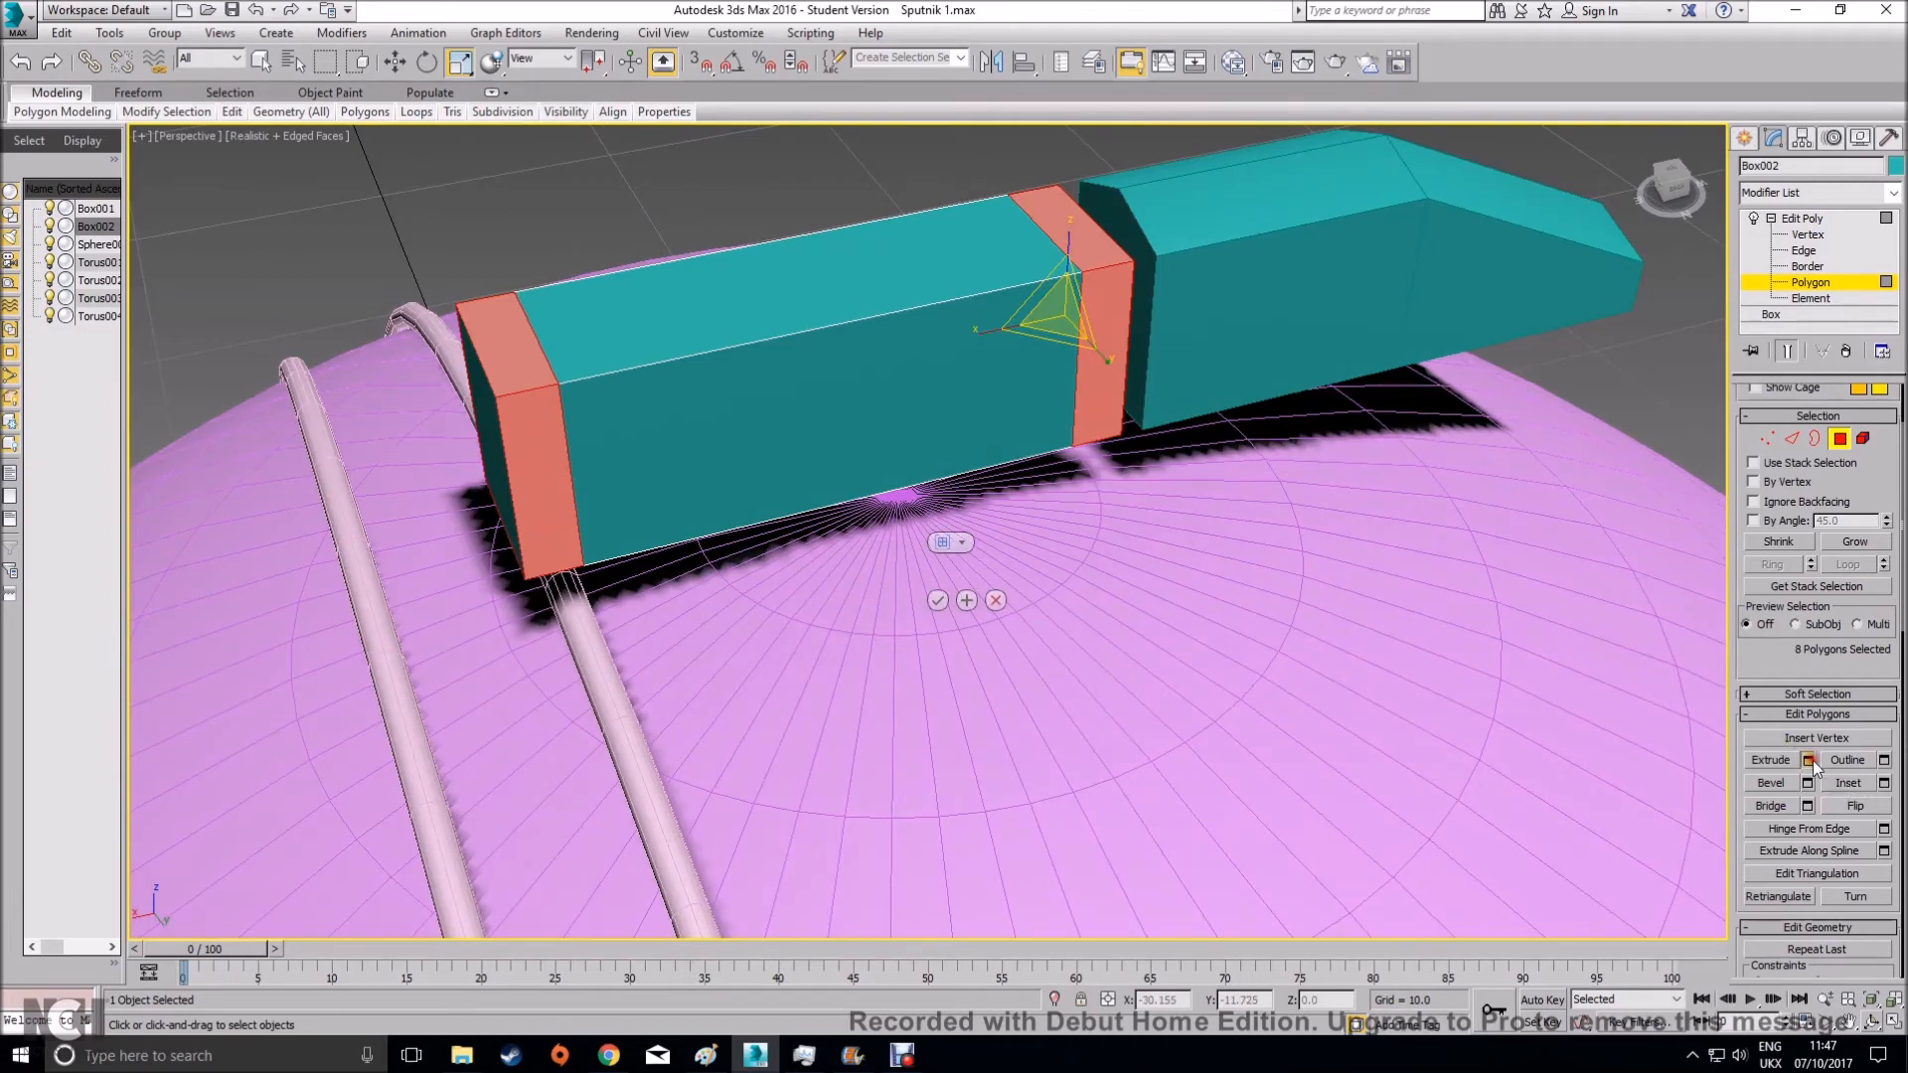
{"action": "mouse_move", "coordinate": [945, 571]}
{"action": "left_mouse_down"}
{"action": "mouse_move", "coordinate": [935, 552]}
{"action": "mouse_move", "coordinate": [974, 599]}
{"action": "mouse_move", "coordinate": [956, 556]}
{"action": "left_mouse_up"}
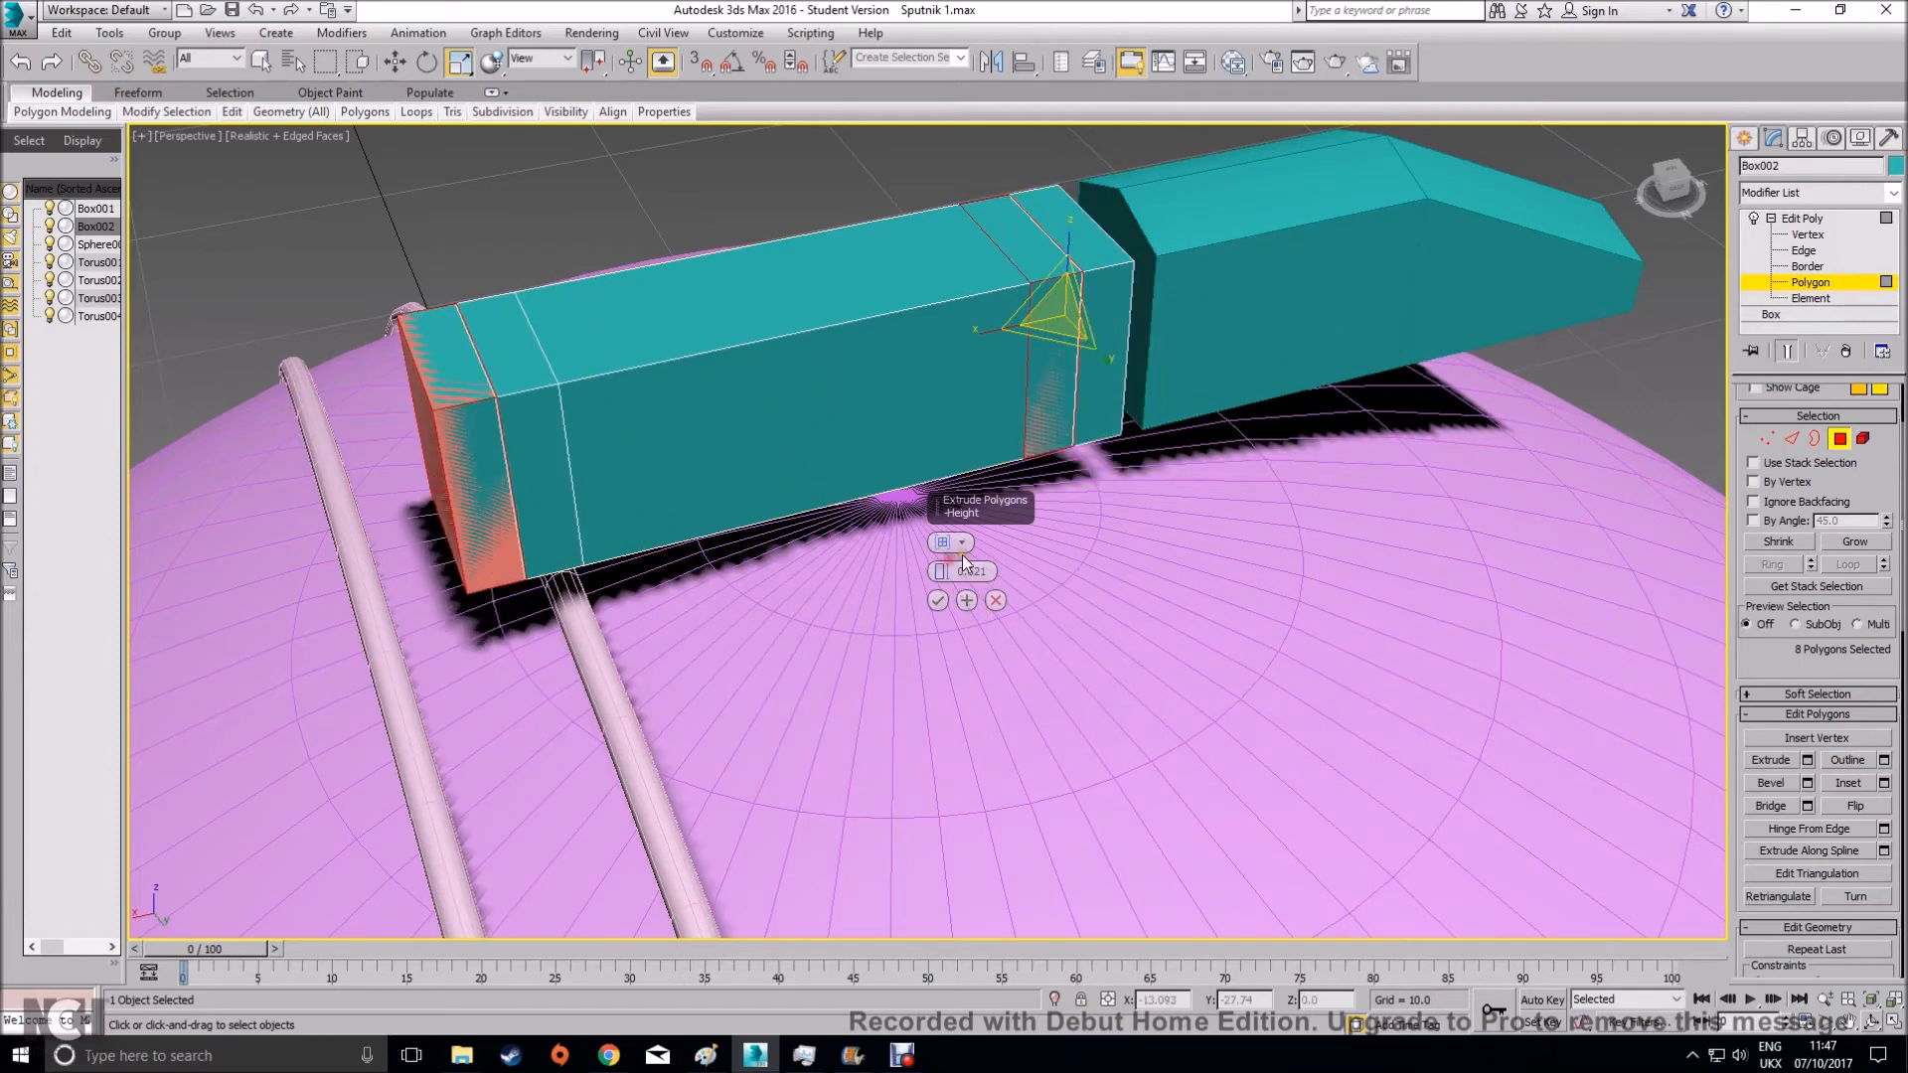
{"action": "left_click", "coordinate": [963, 543]}
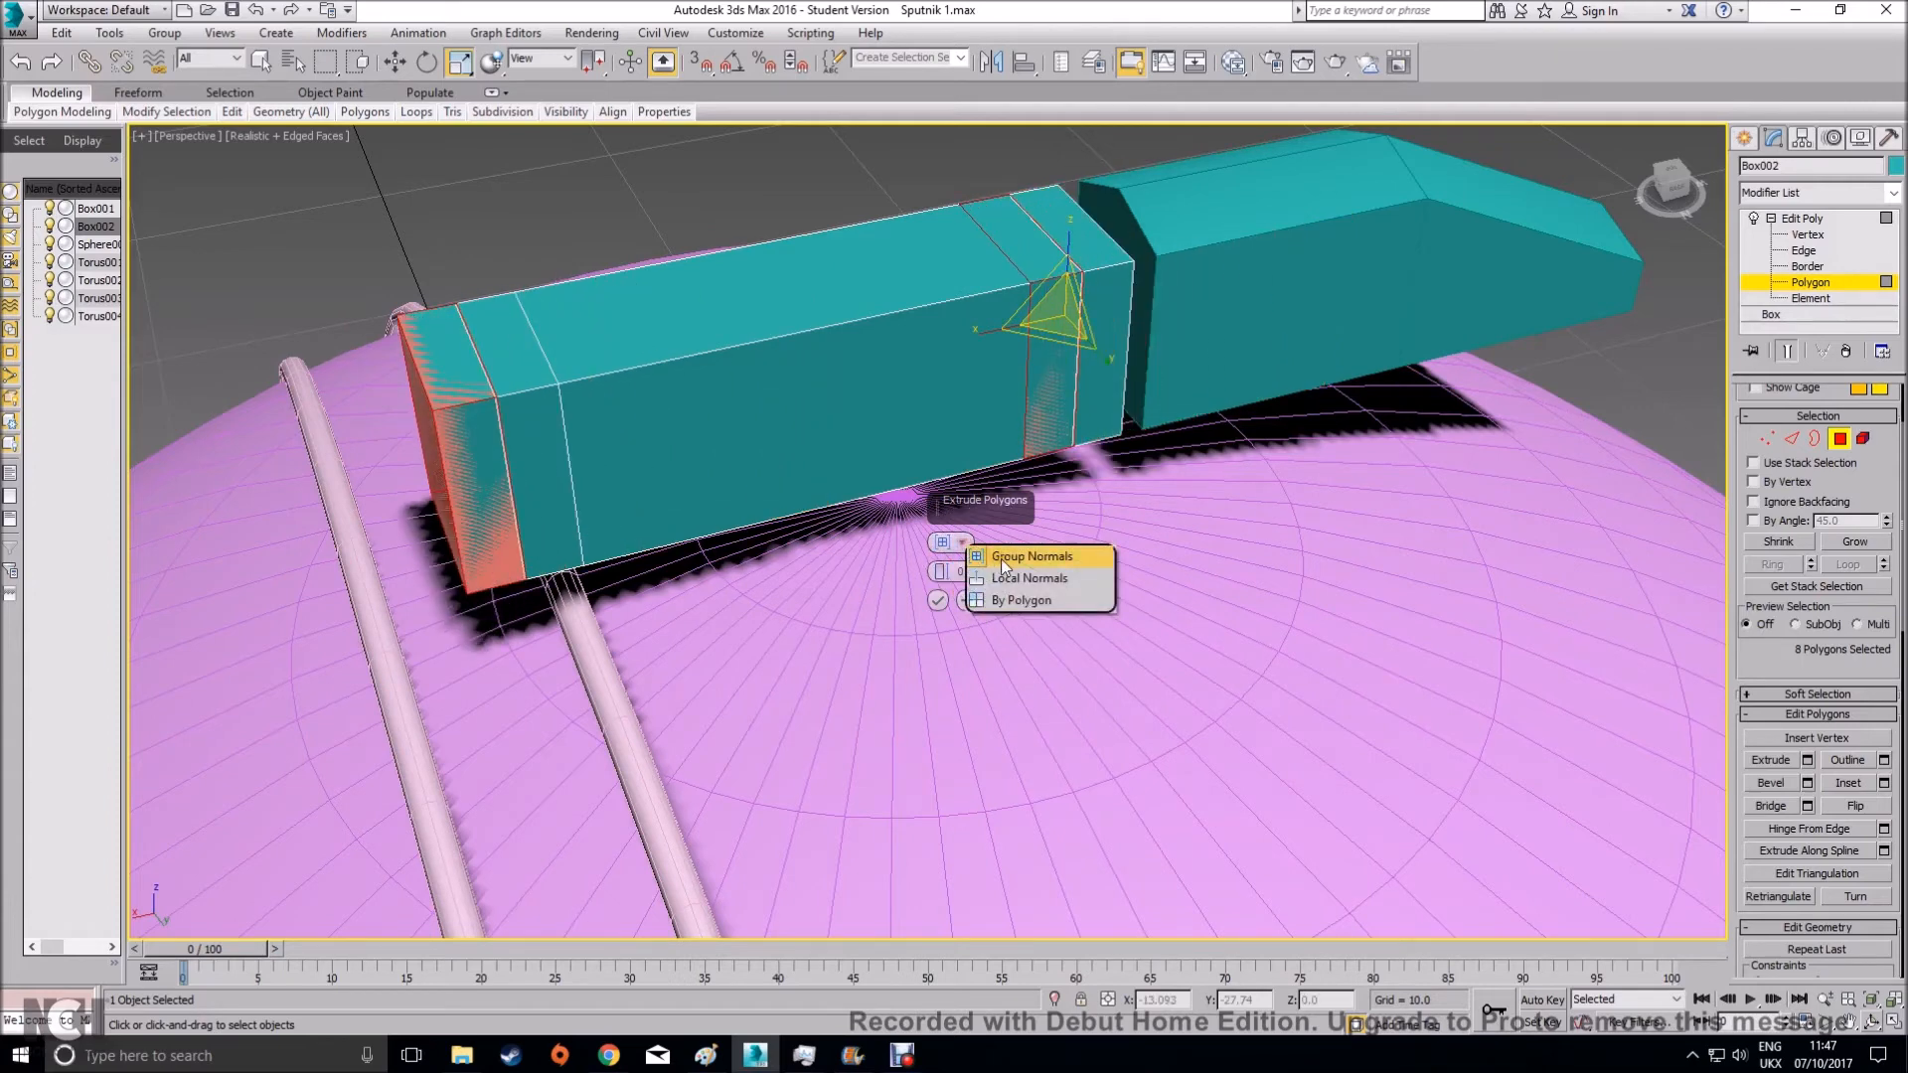
{"action": "left_click", "coordinate": [952, 547]}
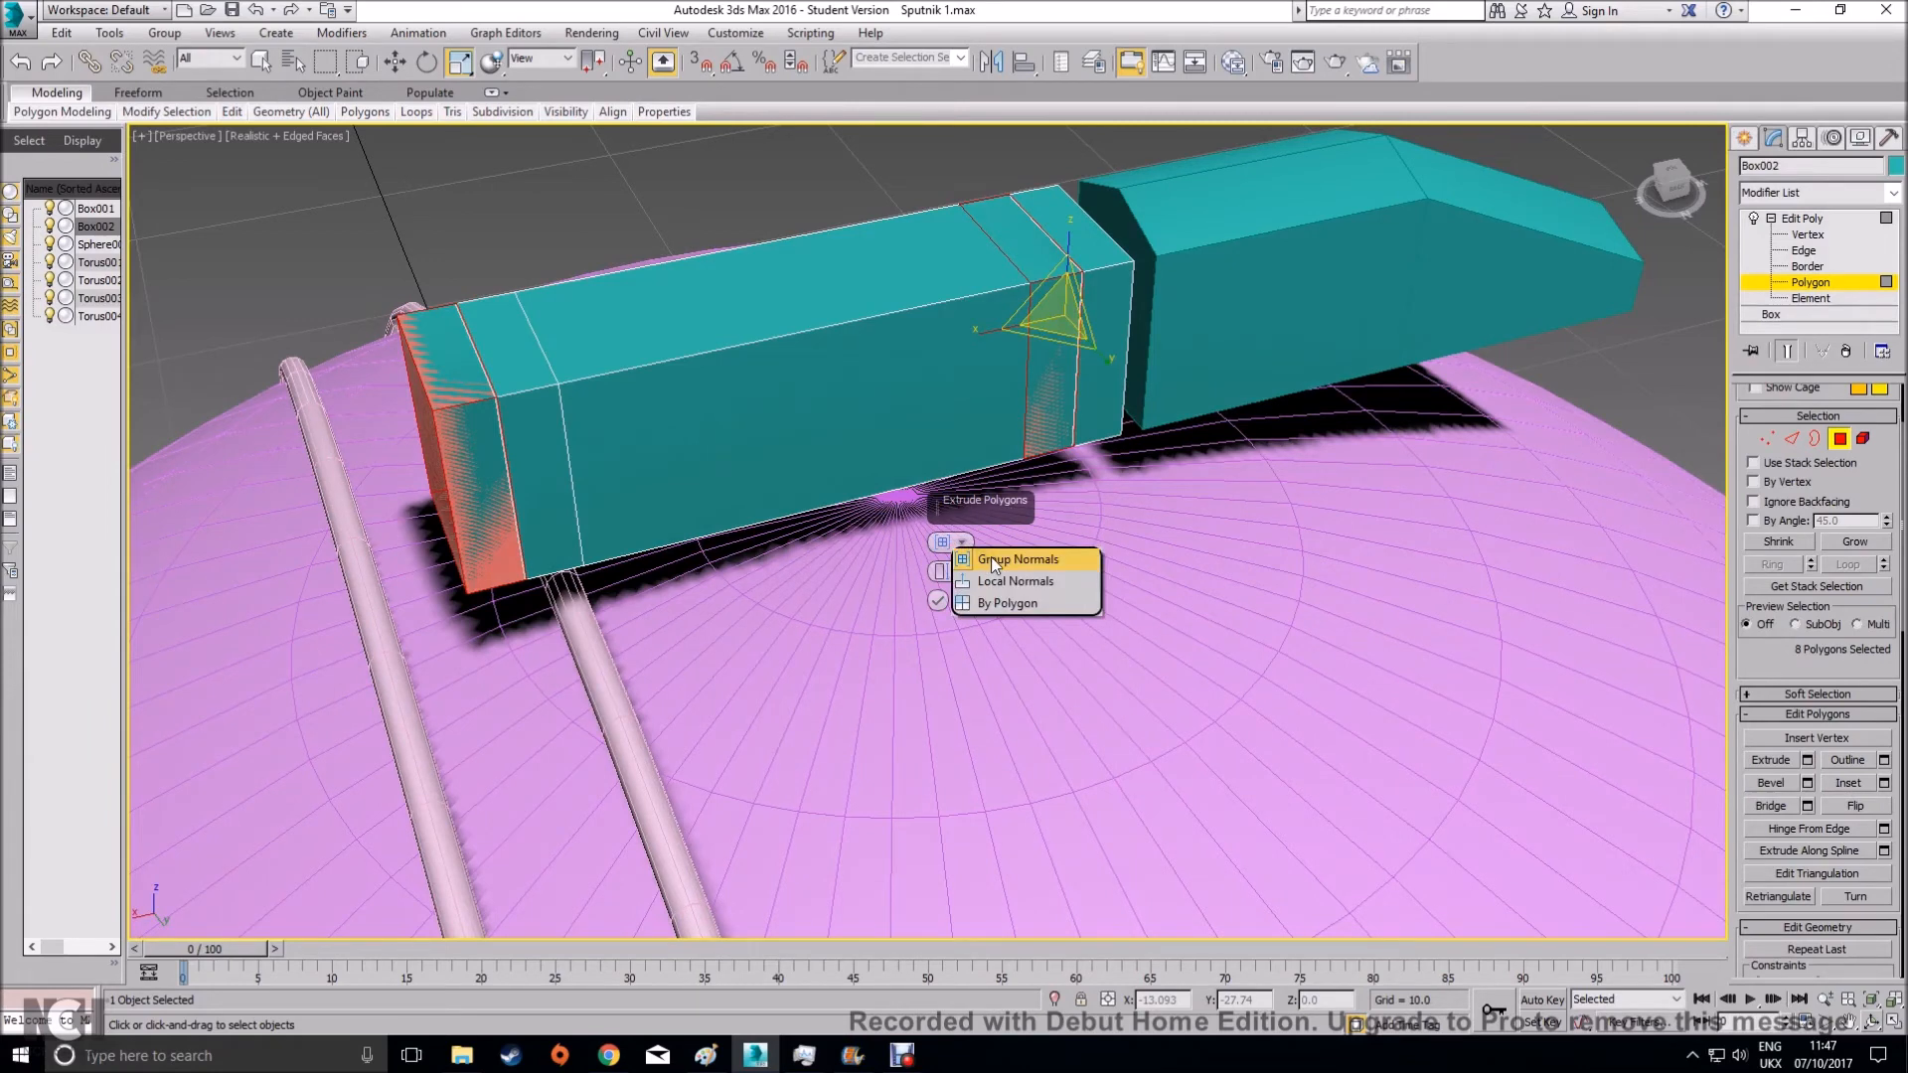
{"action": "left_click", "coordinate": [1004, 580]}
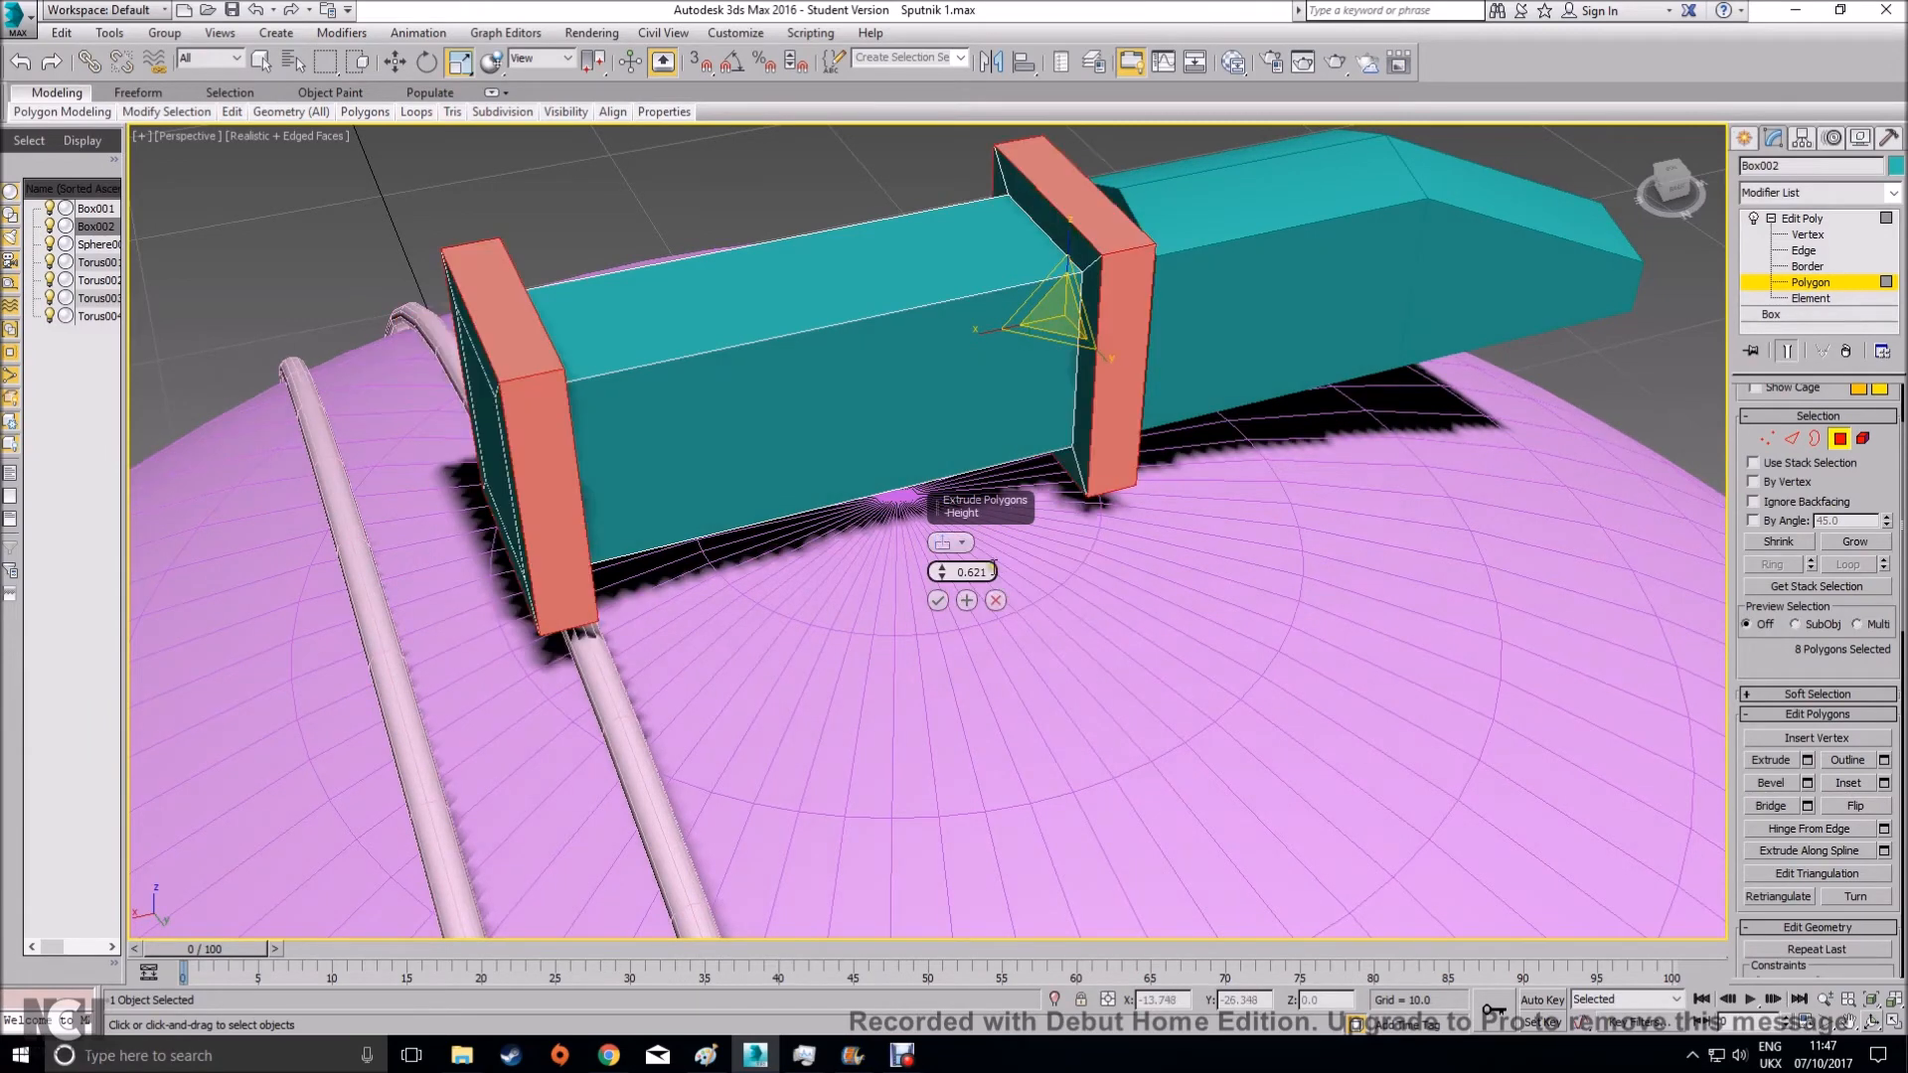
Try the By Polygon and Group Normals extrusion types on the eight selected end-band faces
{"action": "left_click", "coordinate": [944, 545]}
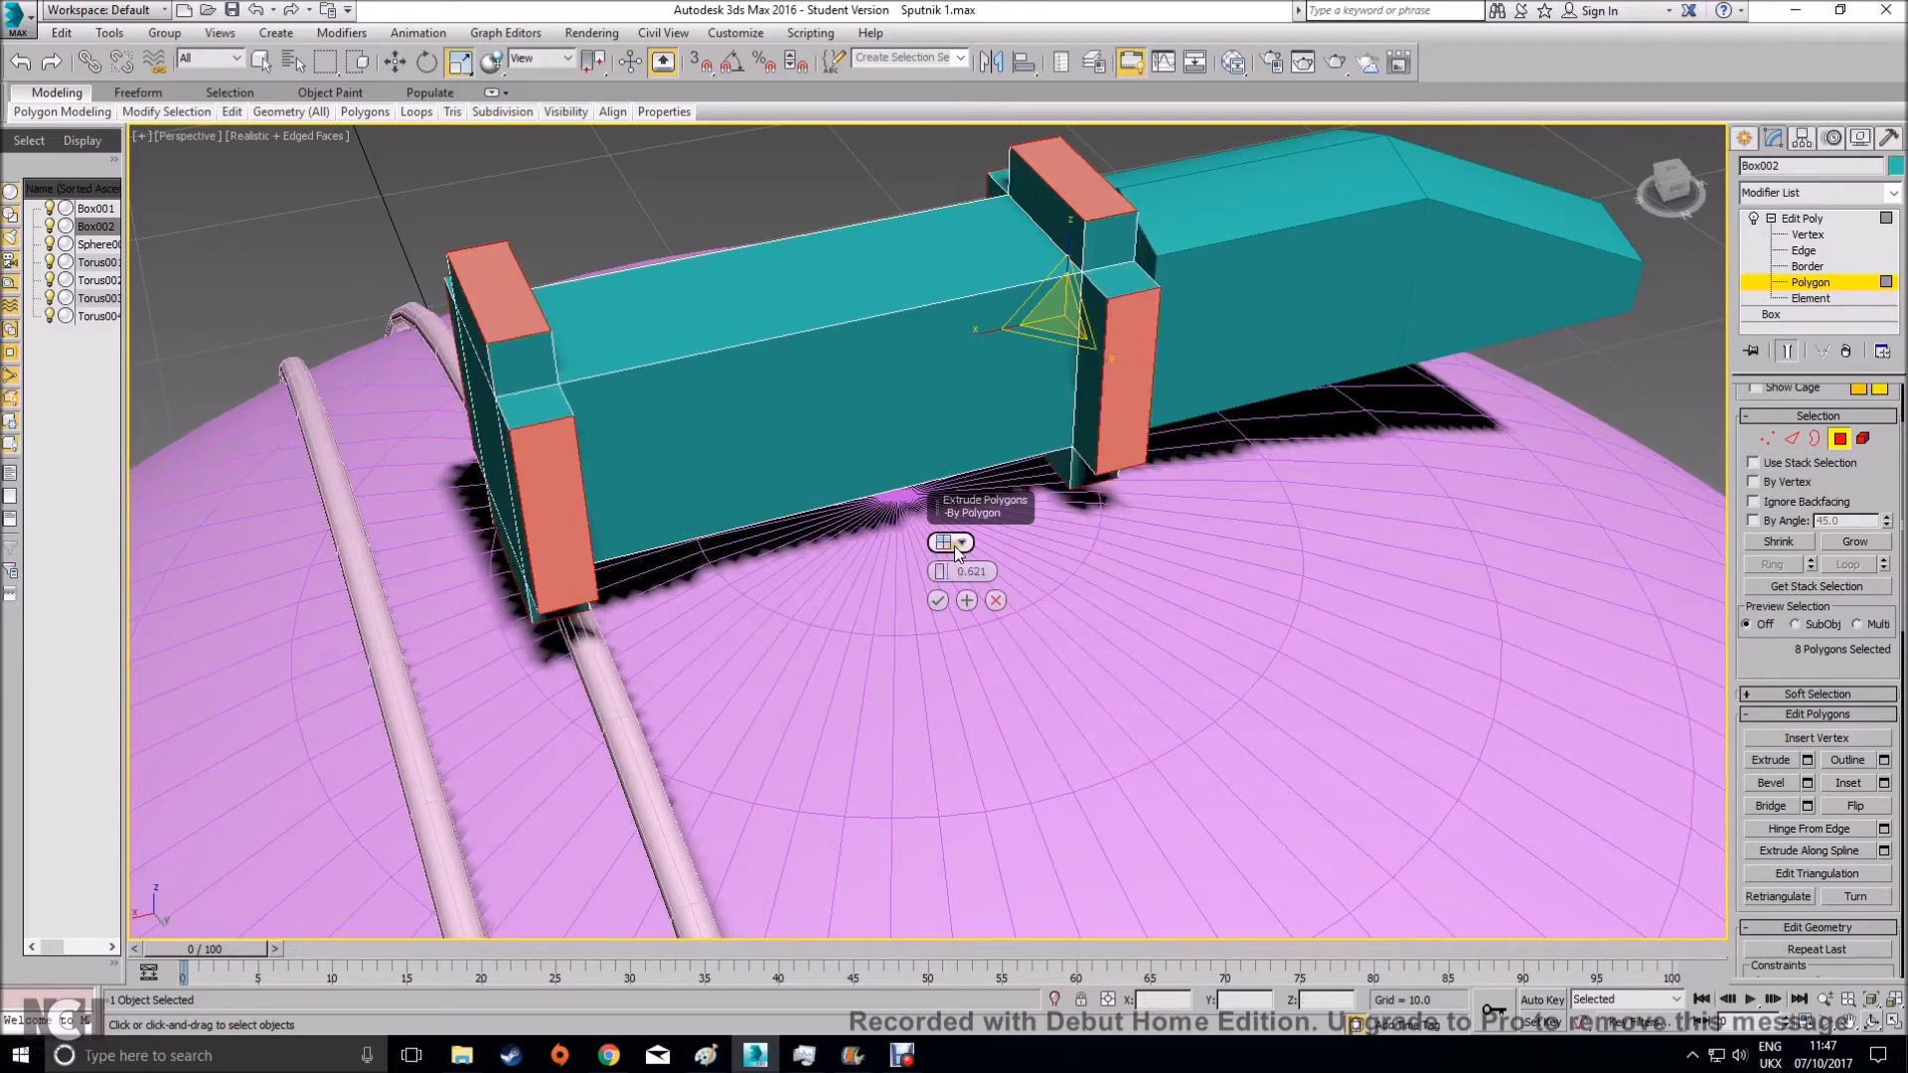
{"action": "left_click", "coordinate": [961, 545]}
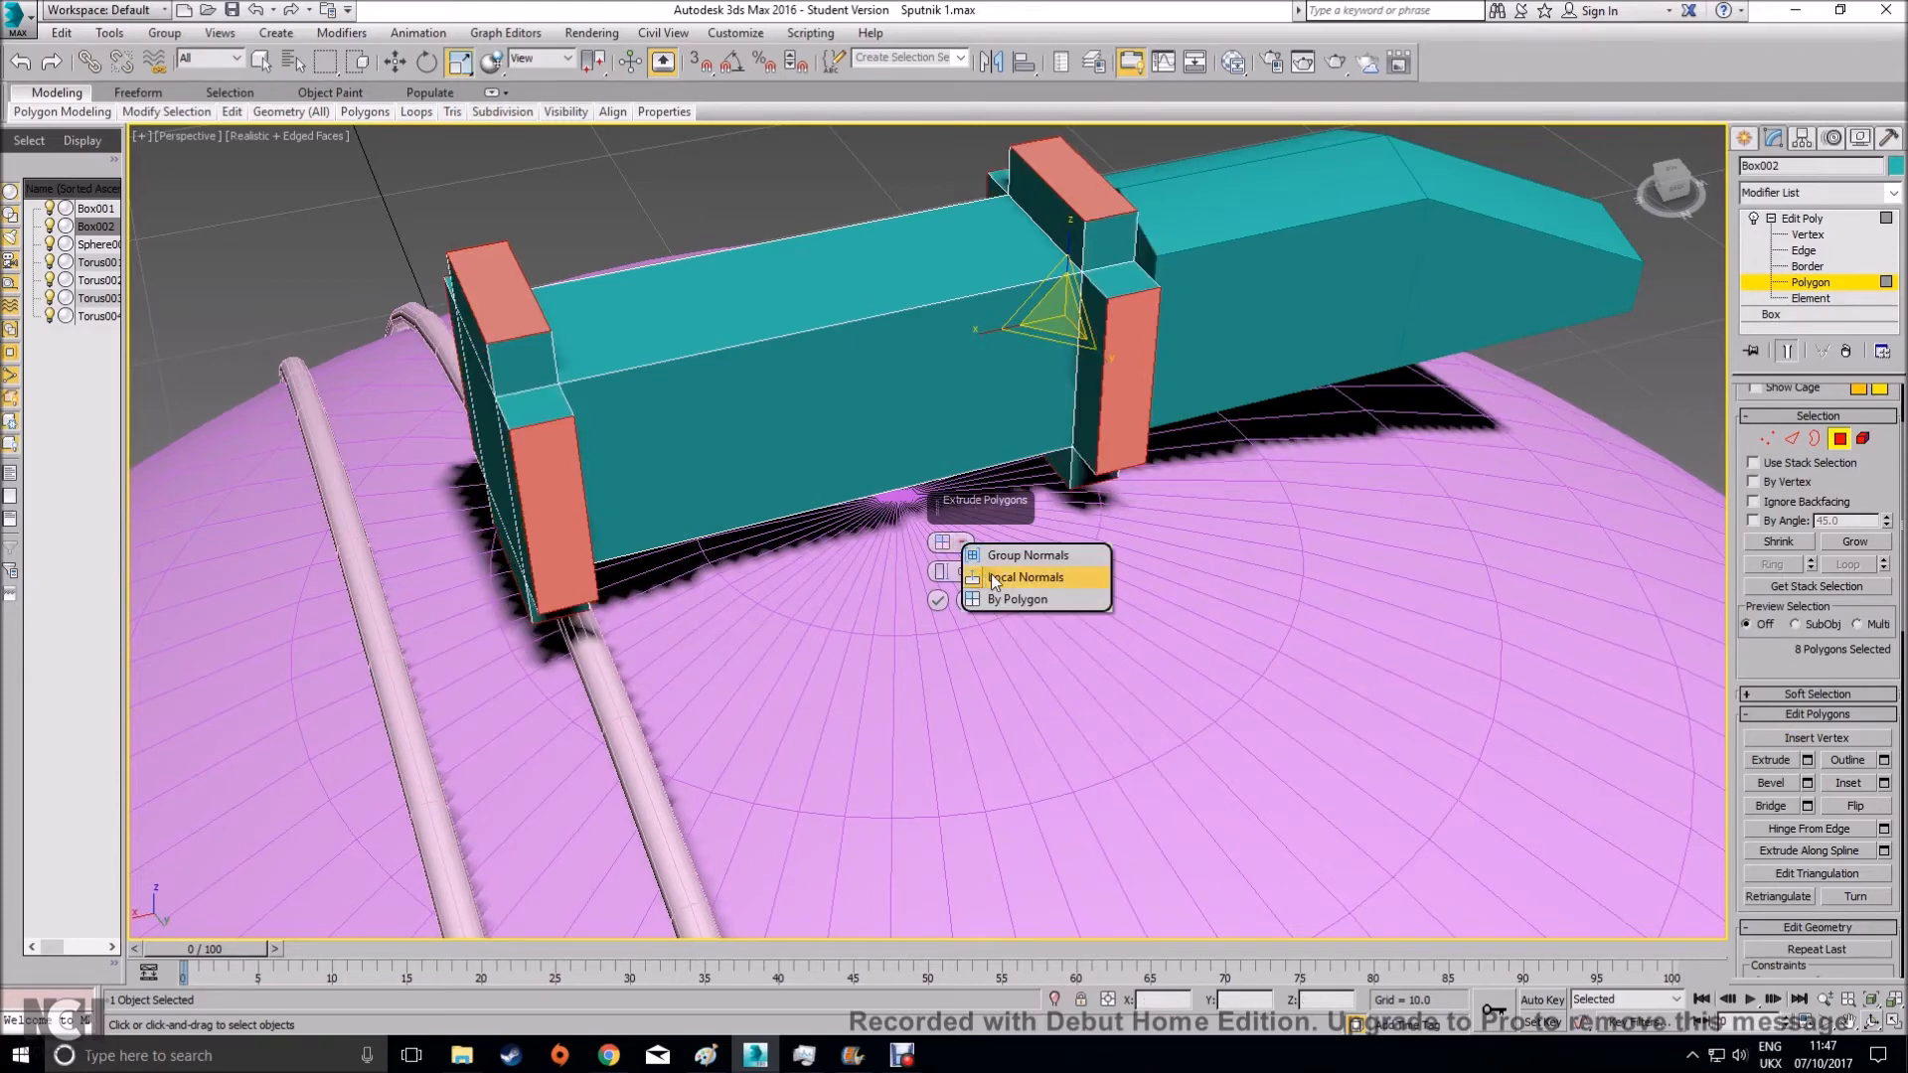
{"action": "left_click", "coordinate": [991, 576]}
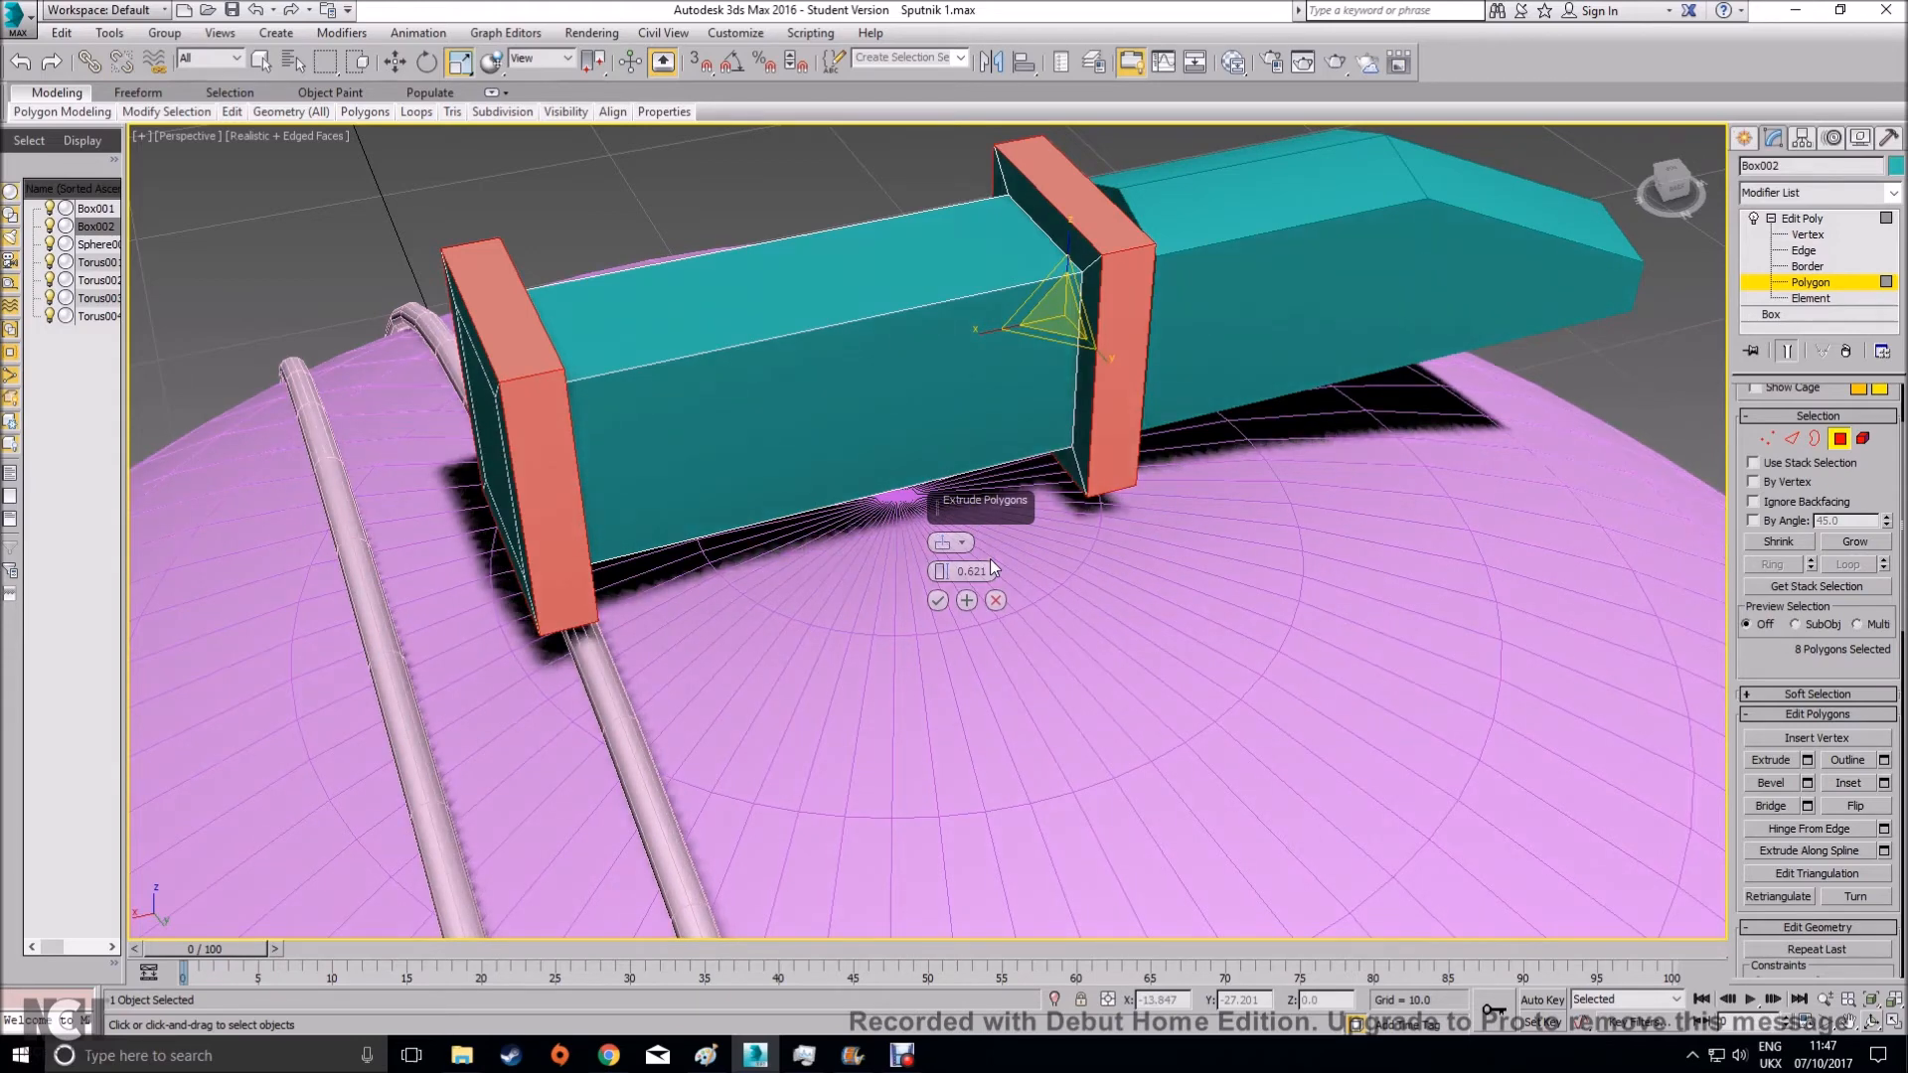
{"action": "left_click", "coordinate": [961, 544]}
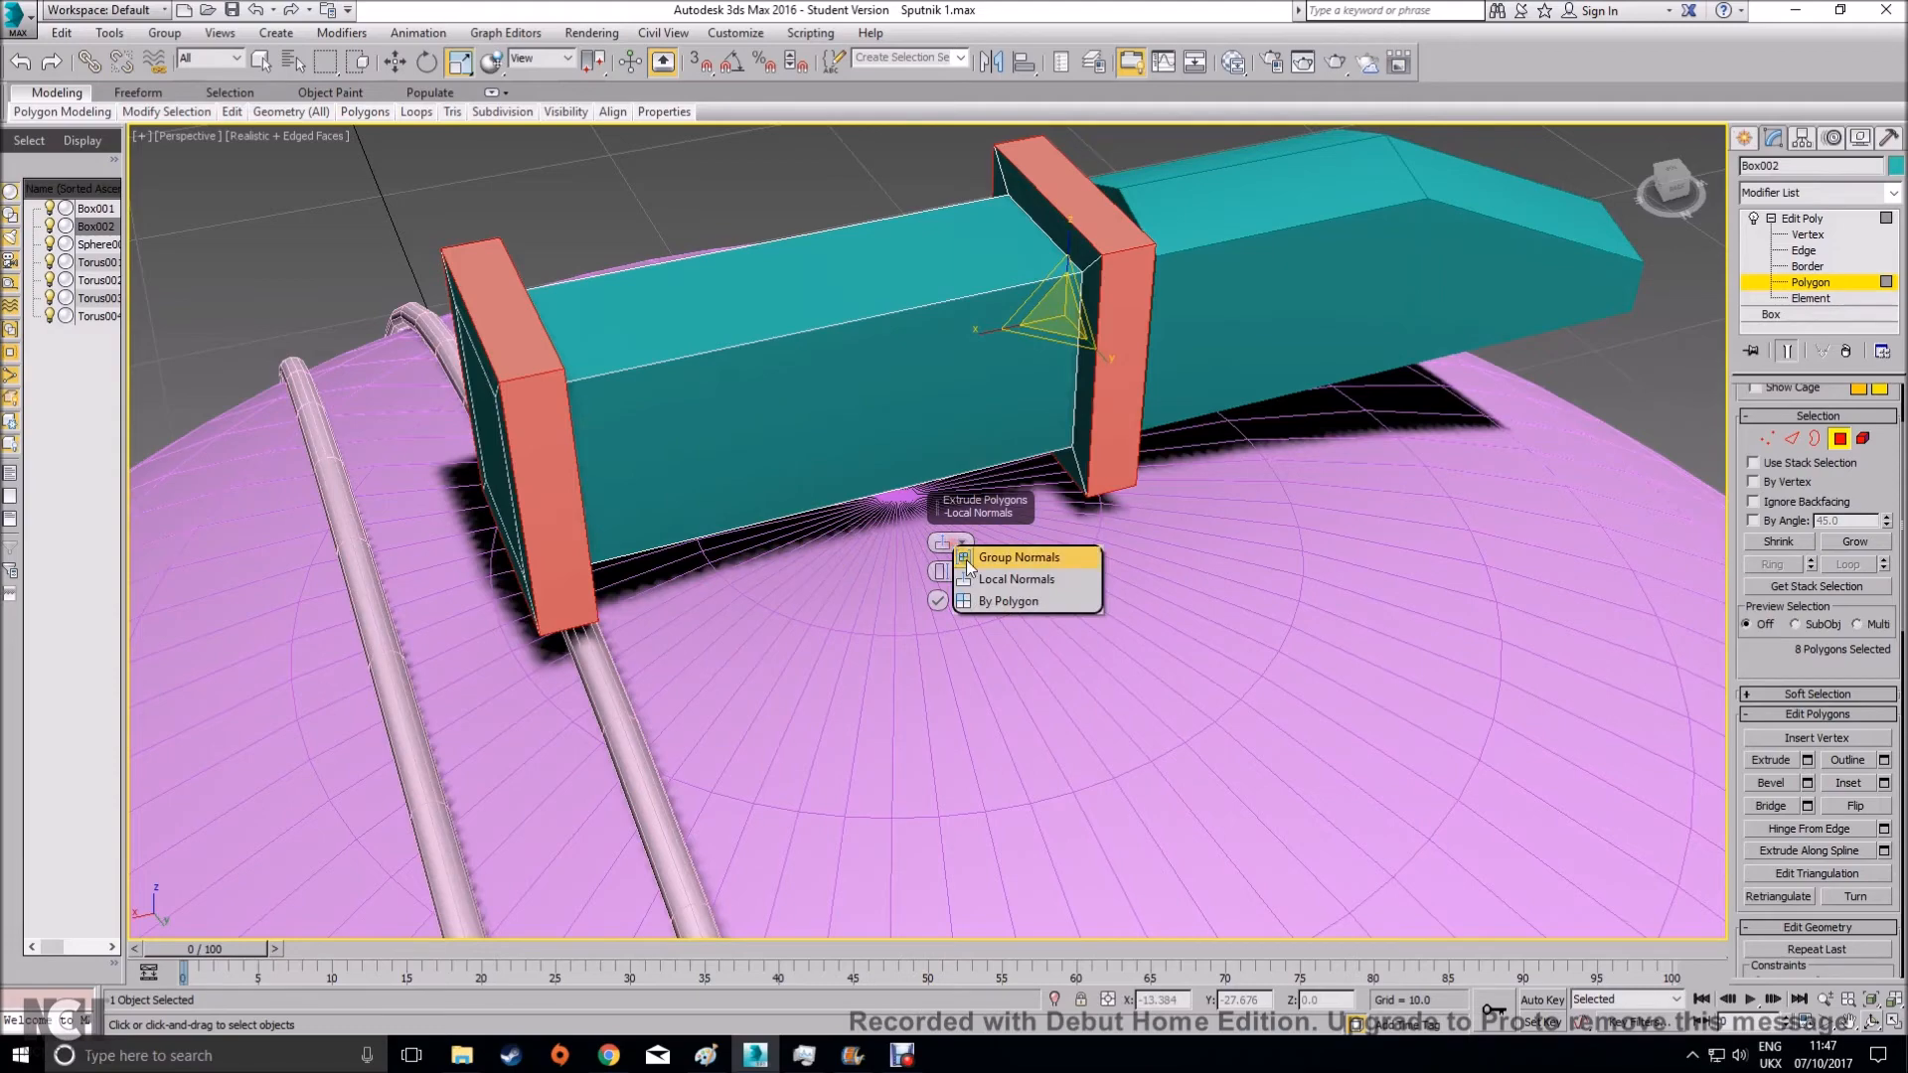
{"action": "left_click", "coordinate": [986, 606]}
{"action": "middle_click_drag", "start_coordinate": [884, 509], "coordinate": [968, 481], "text": "alt"}
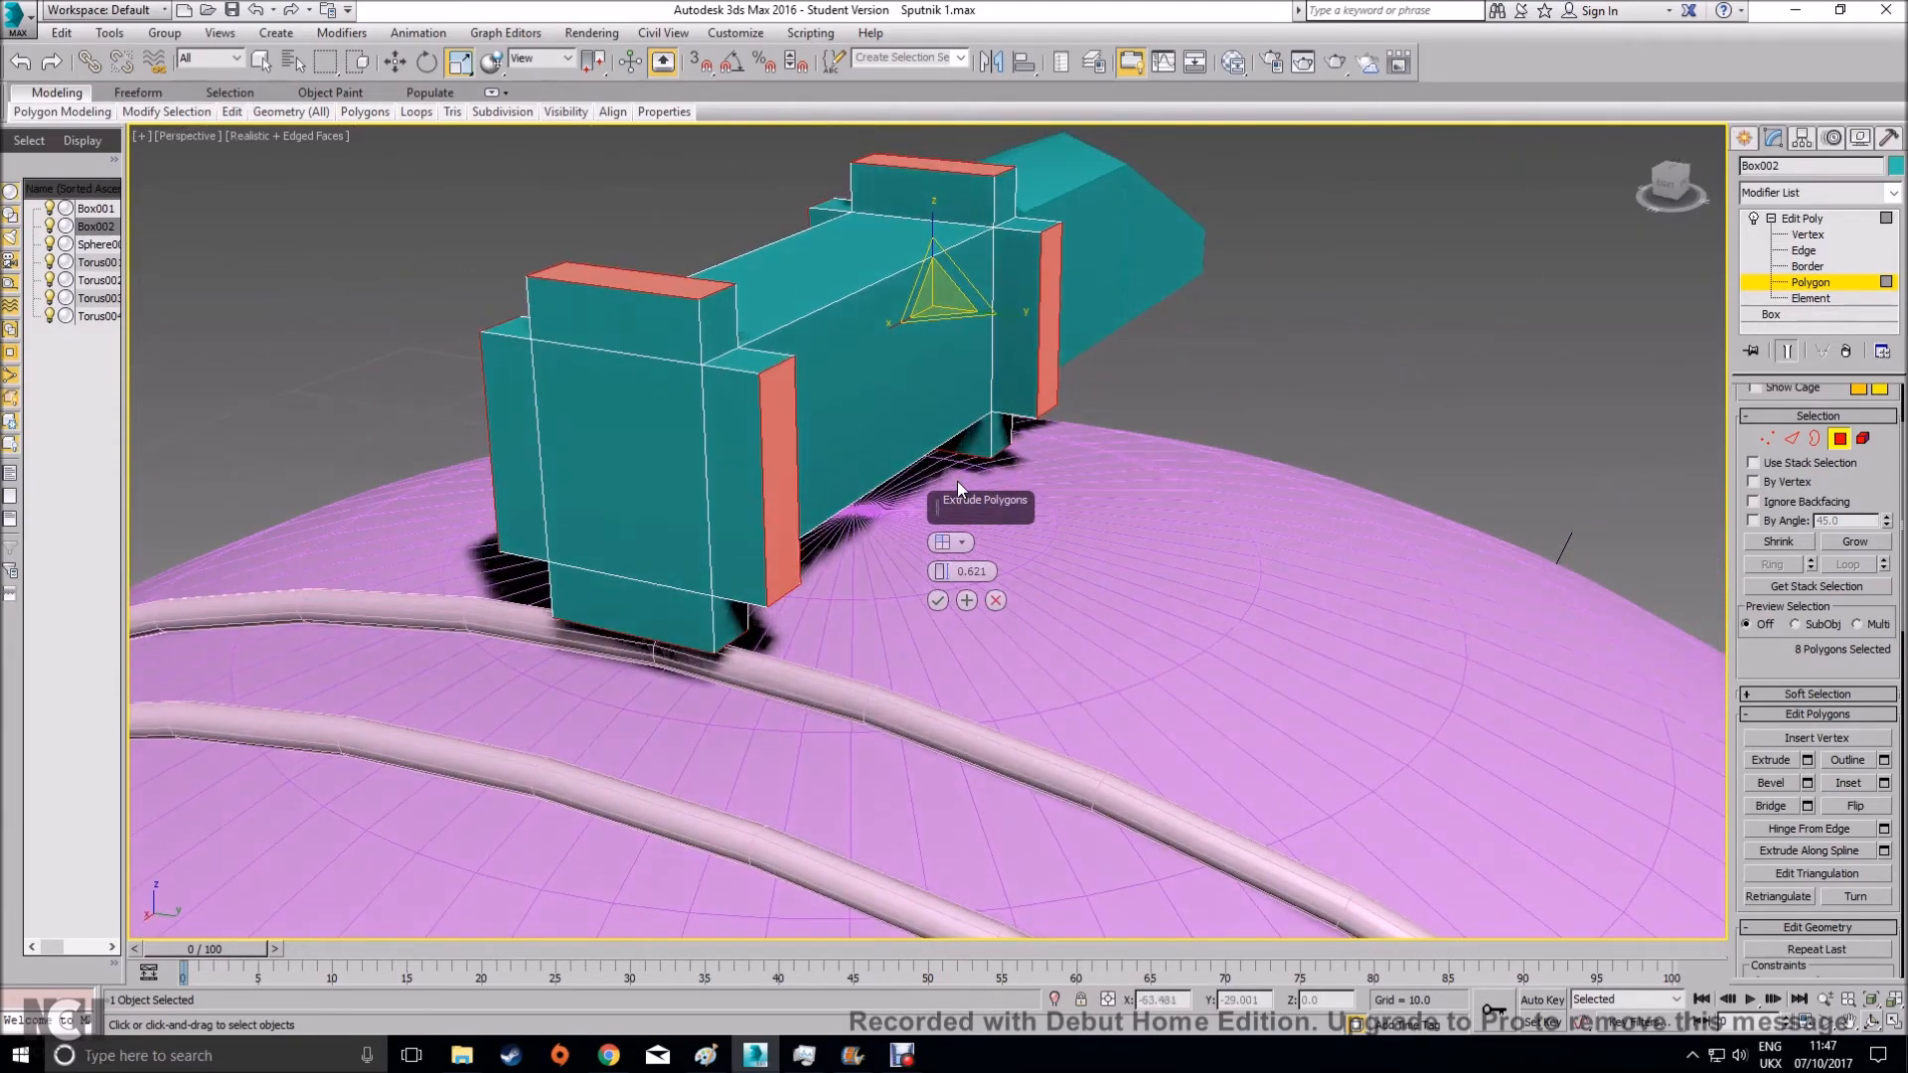
{"action": "middle_click_drag", "start_coordinate": [1042, 484], "coordinate": [1018, 491], "text": "alt"}
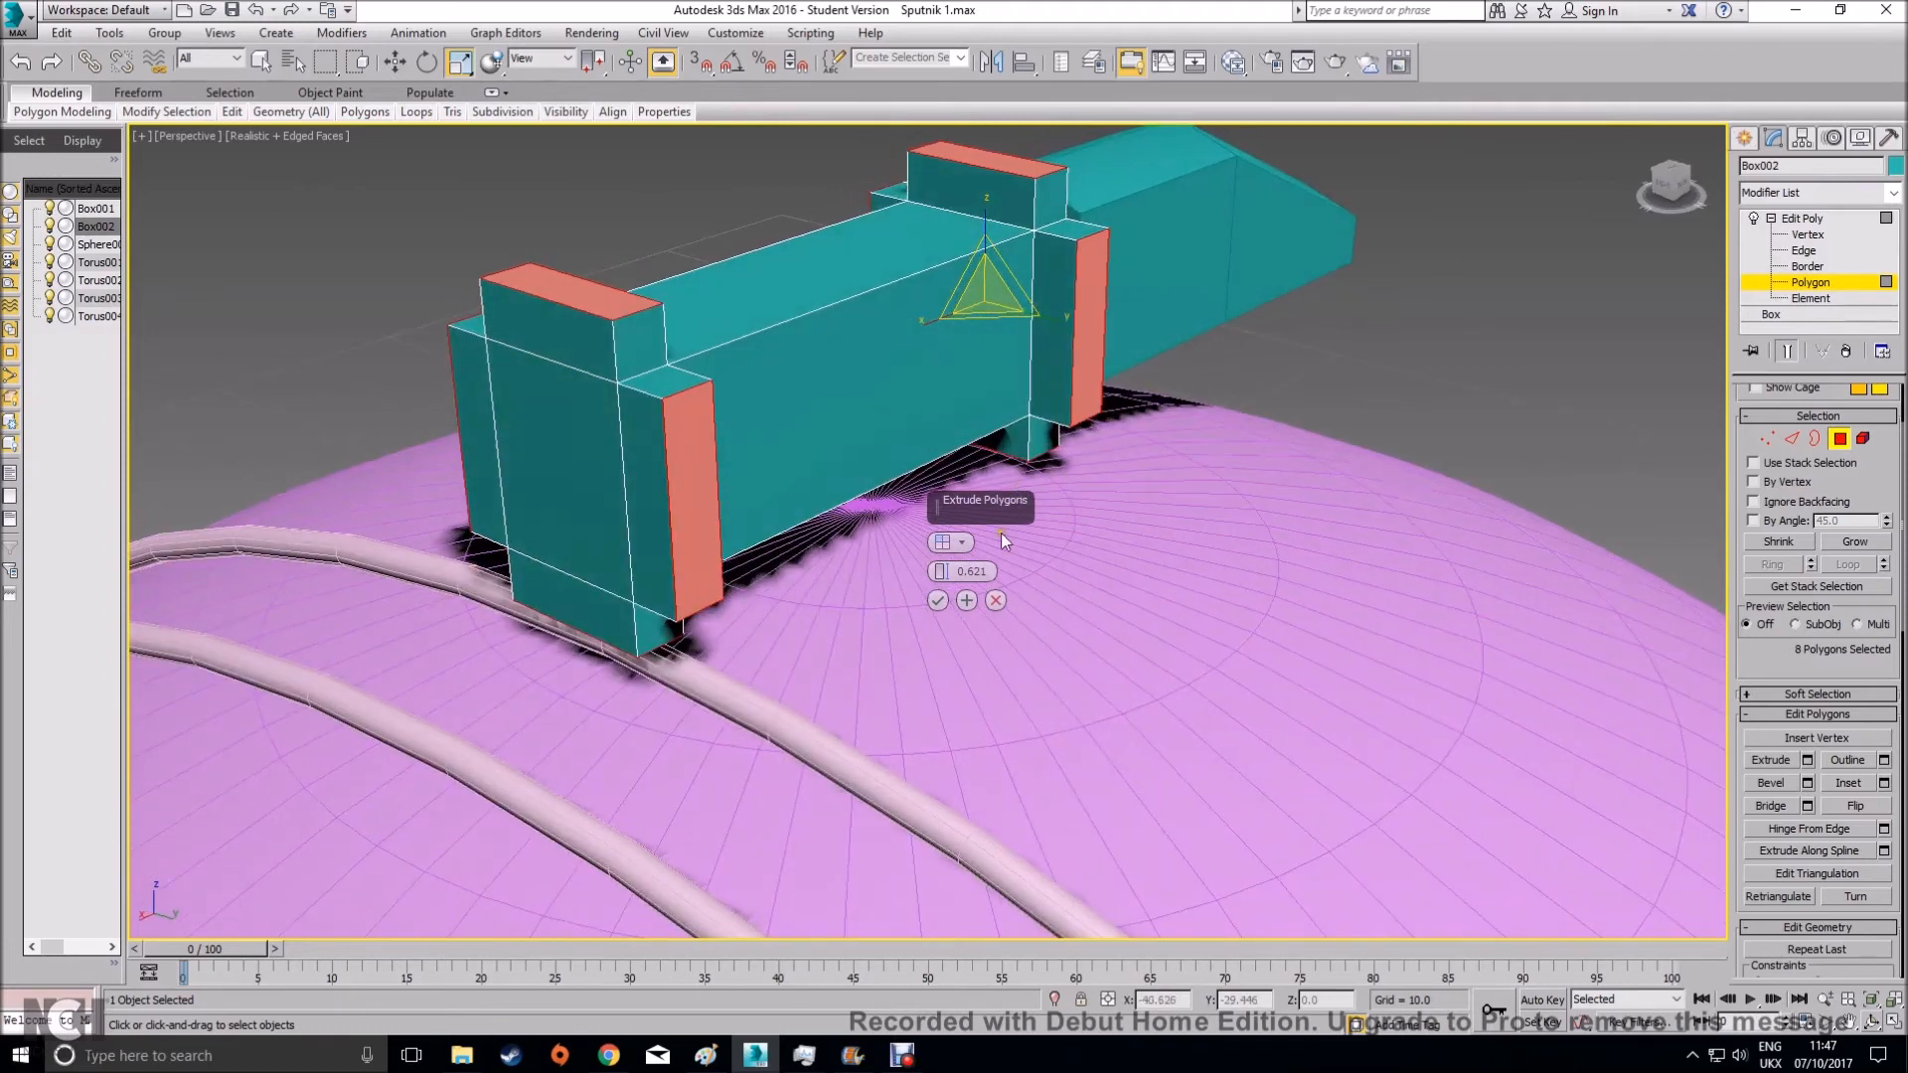
{"action": "left_click", "coordinate": [960, 542]}
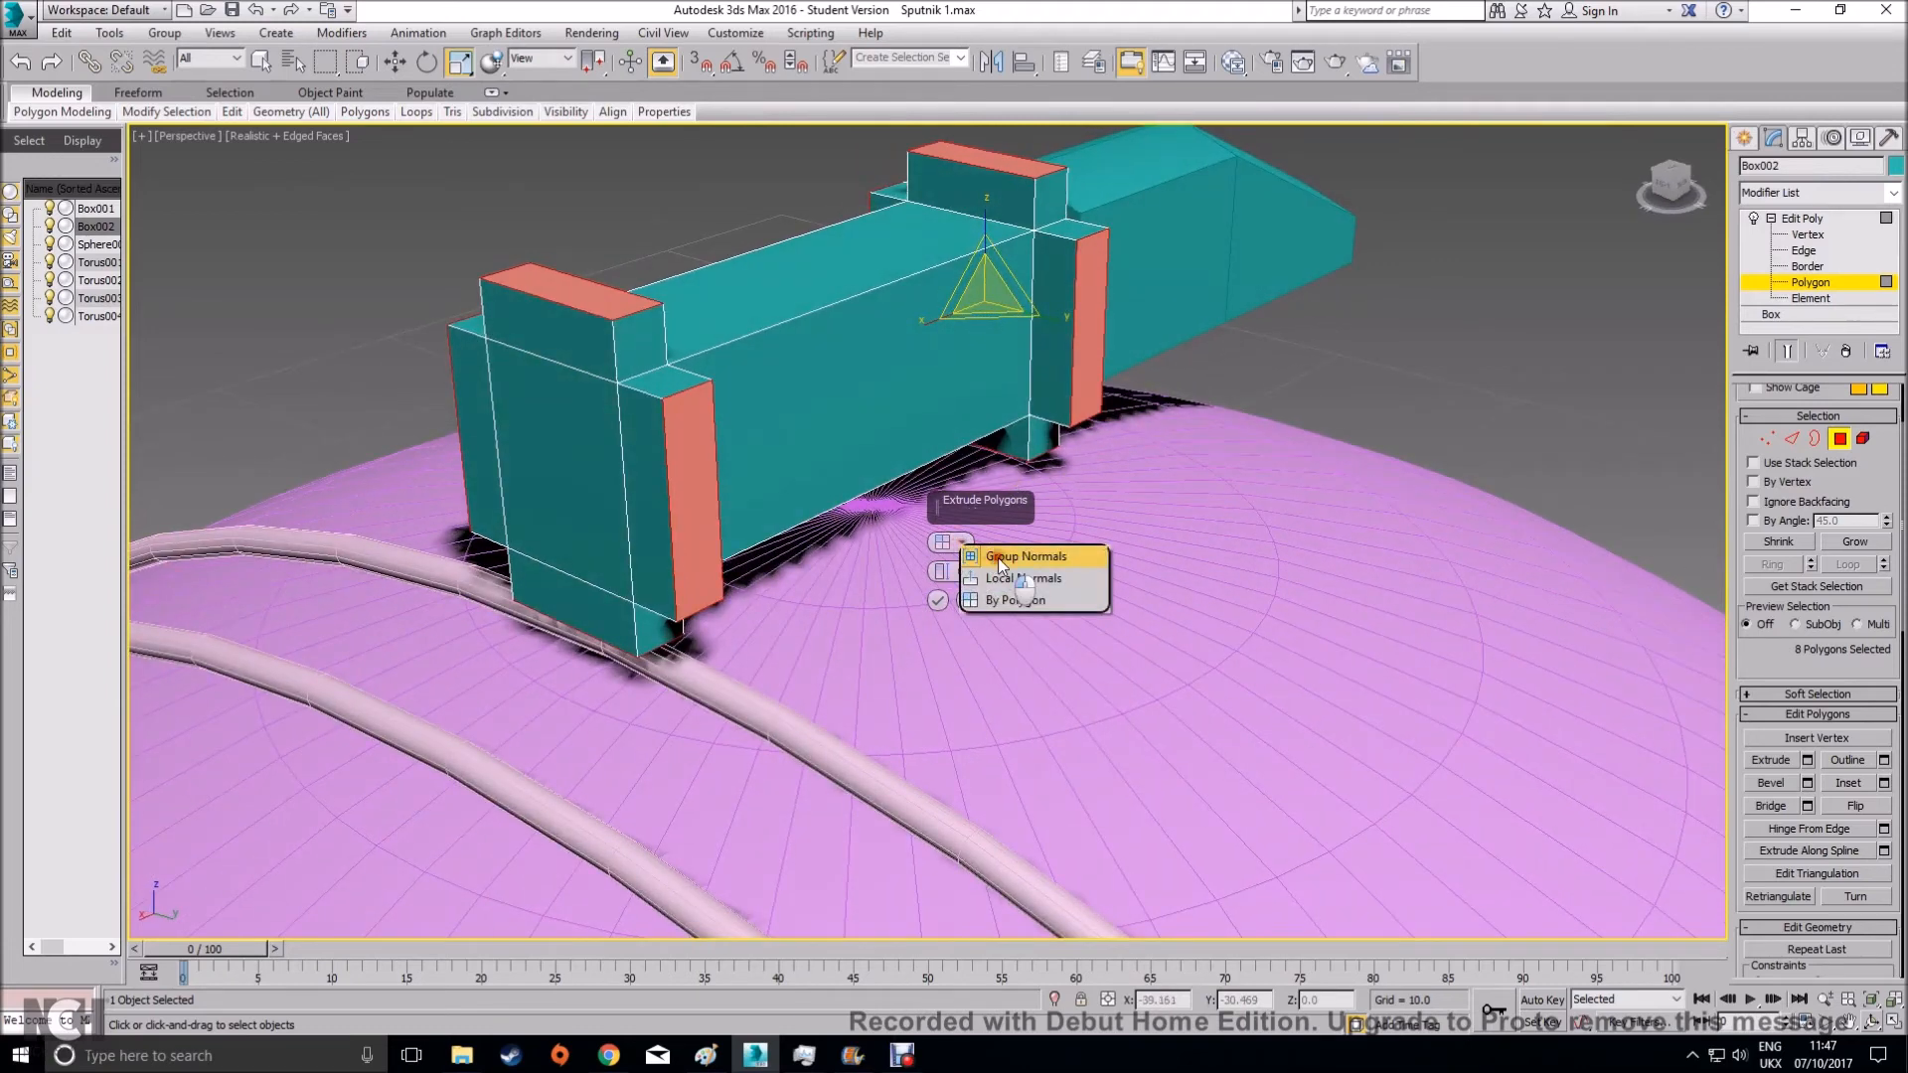
{"action": "left_click", "coordinate": [993, 553]}
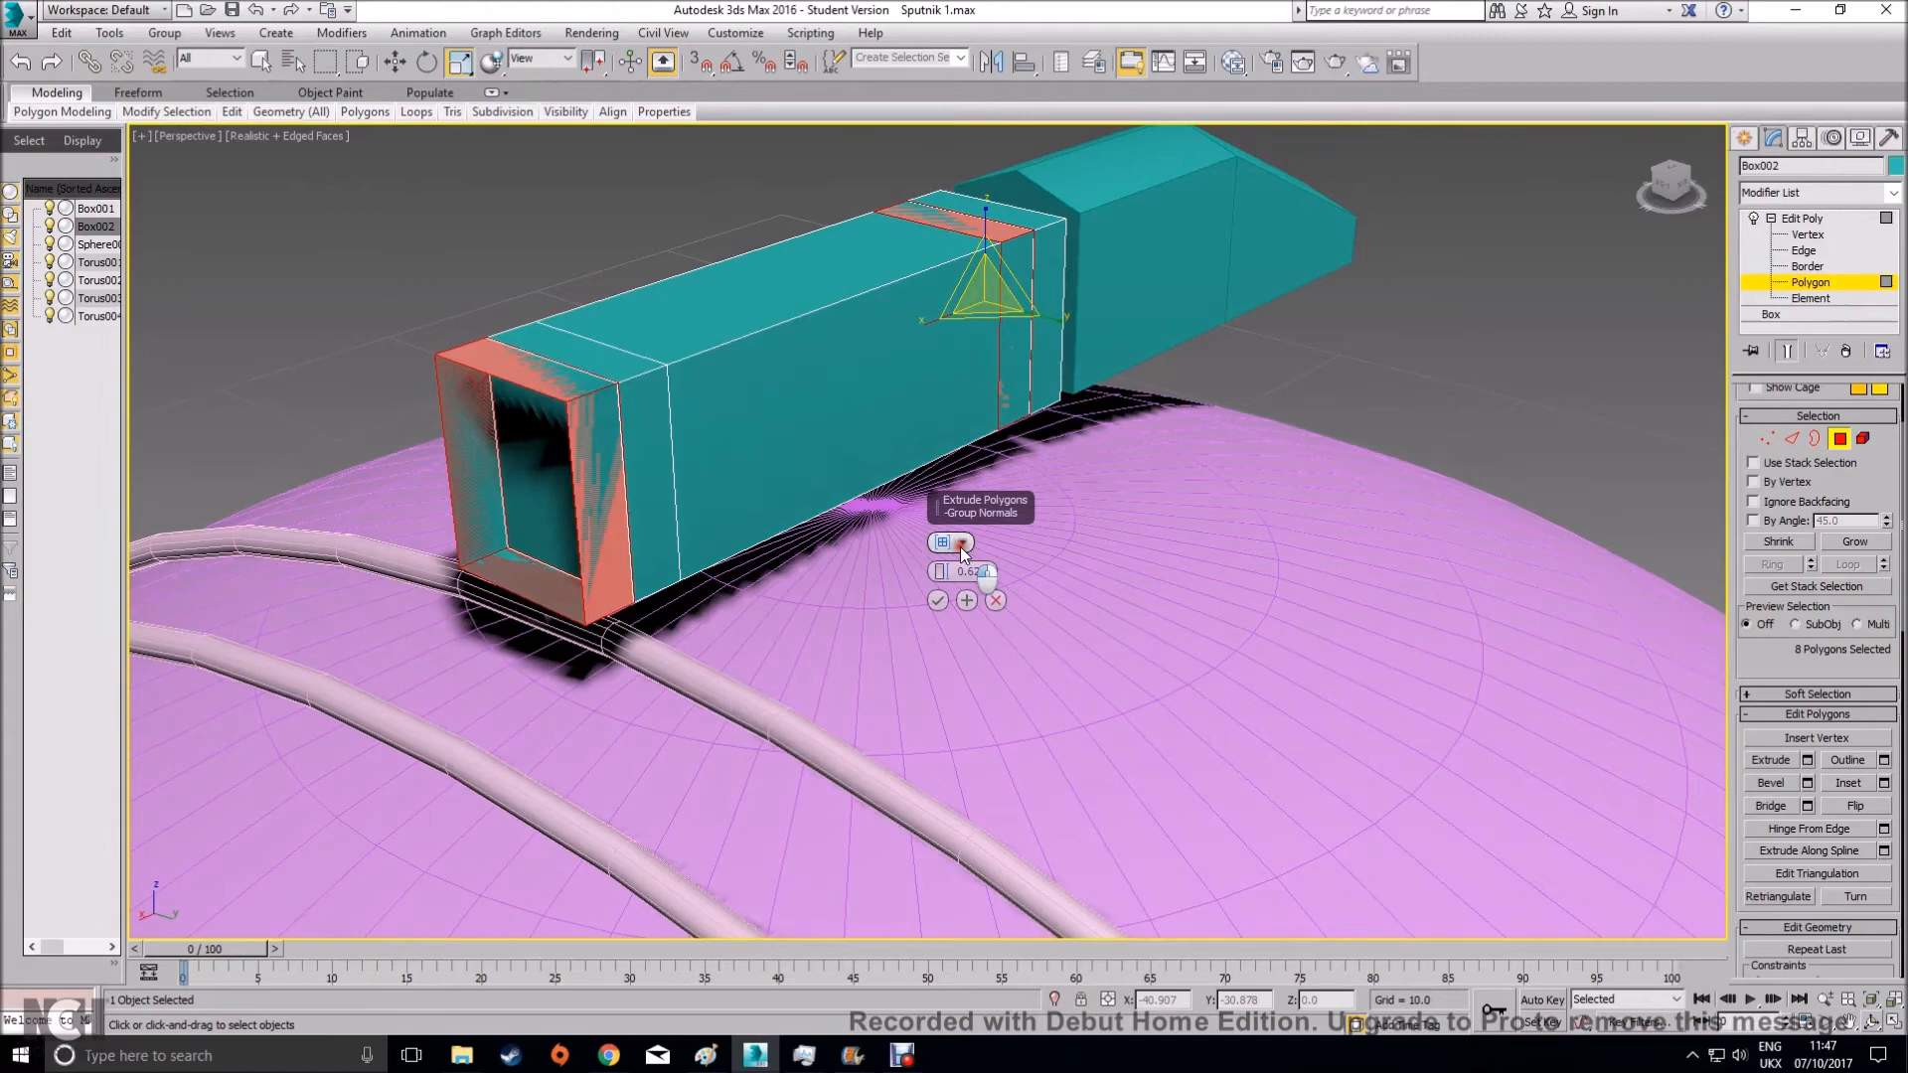
Return the end-band extrusion to Local Normals, apply it at a height of 0.621, and leave polygon level
{"action": "left_click", "coordinate": [960, 546]}
{"action": "left_click", "coordinate": [1001, 581]}
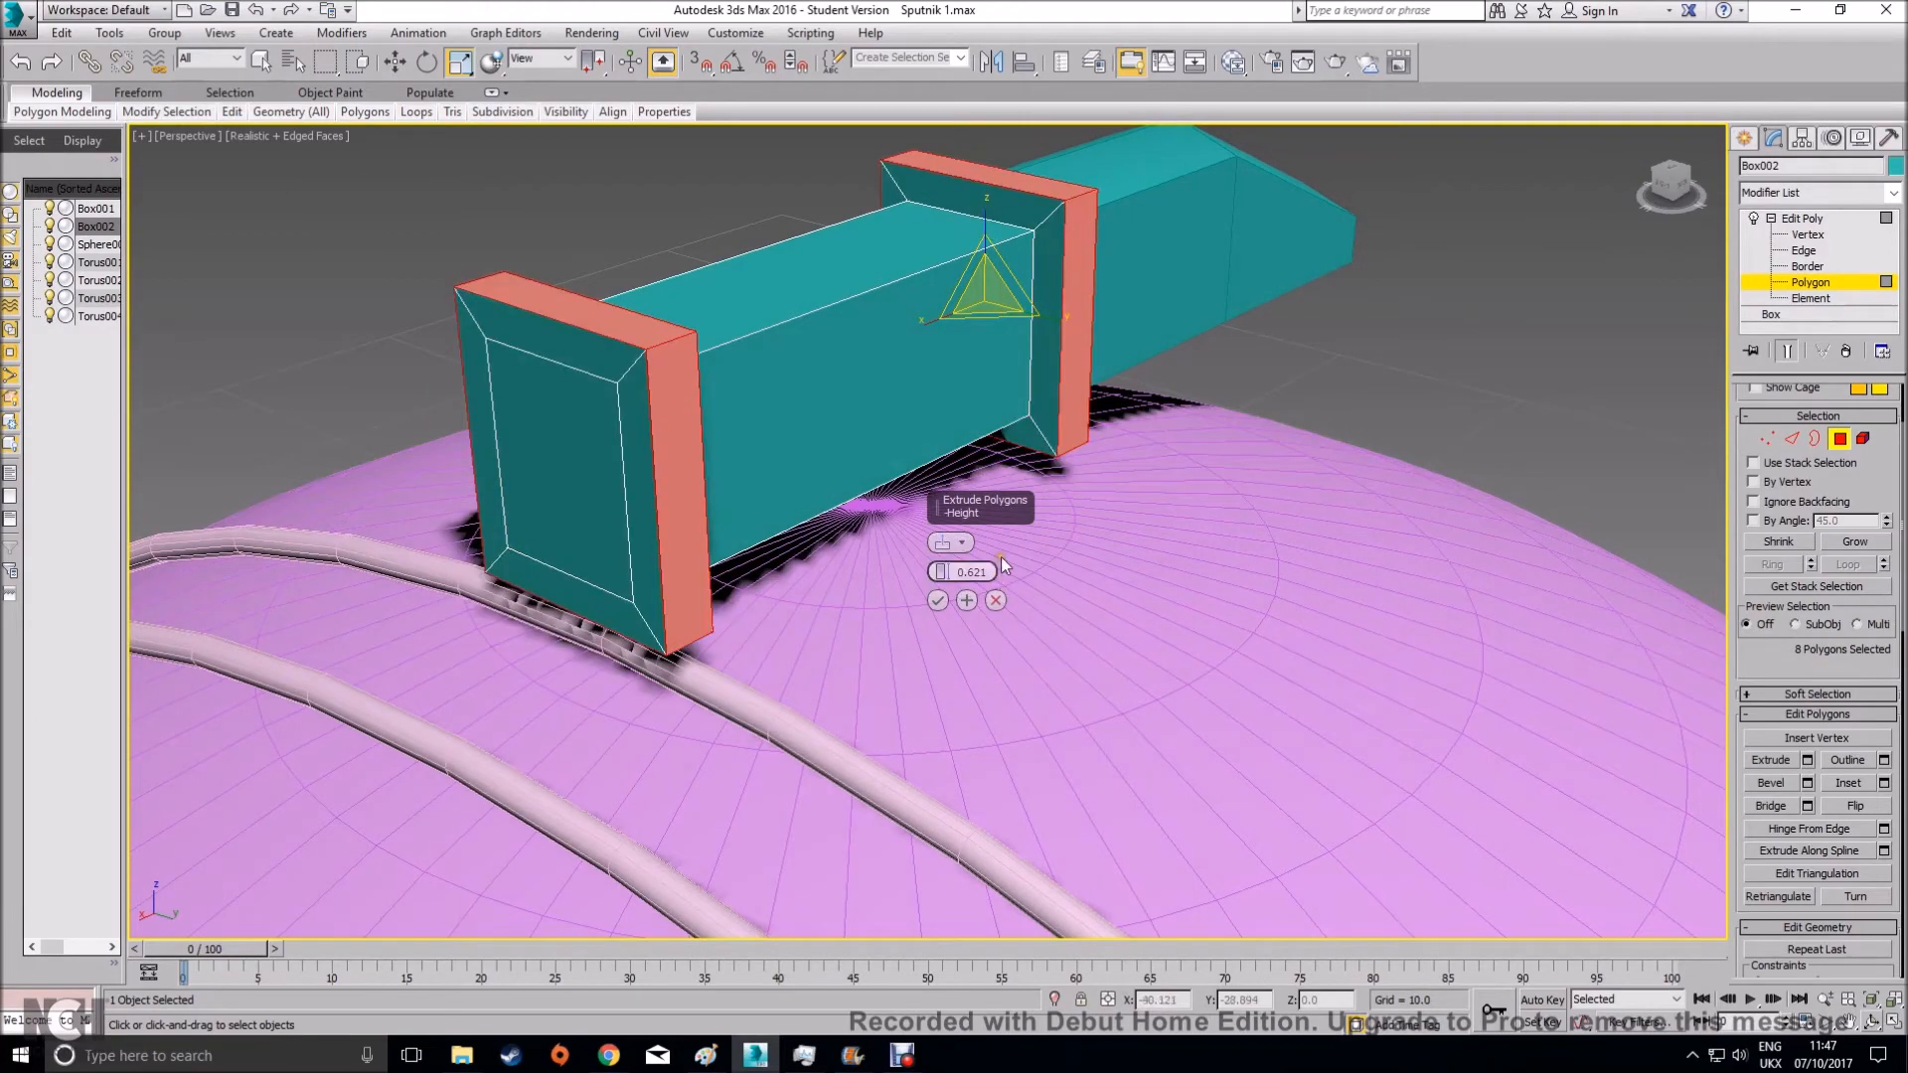
{"action": "middle_click_drag", "start_coordinate": [1152, 521], "coordinate": [1030, 532], "text": "alt"}
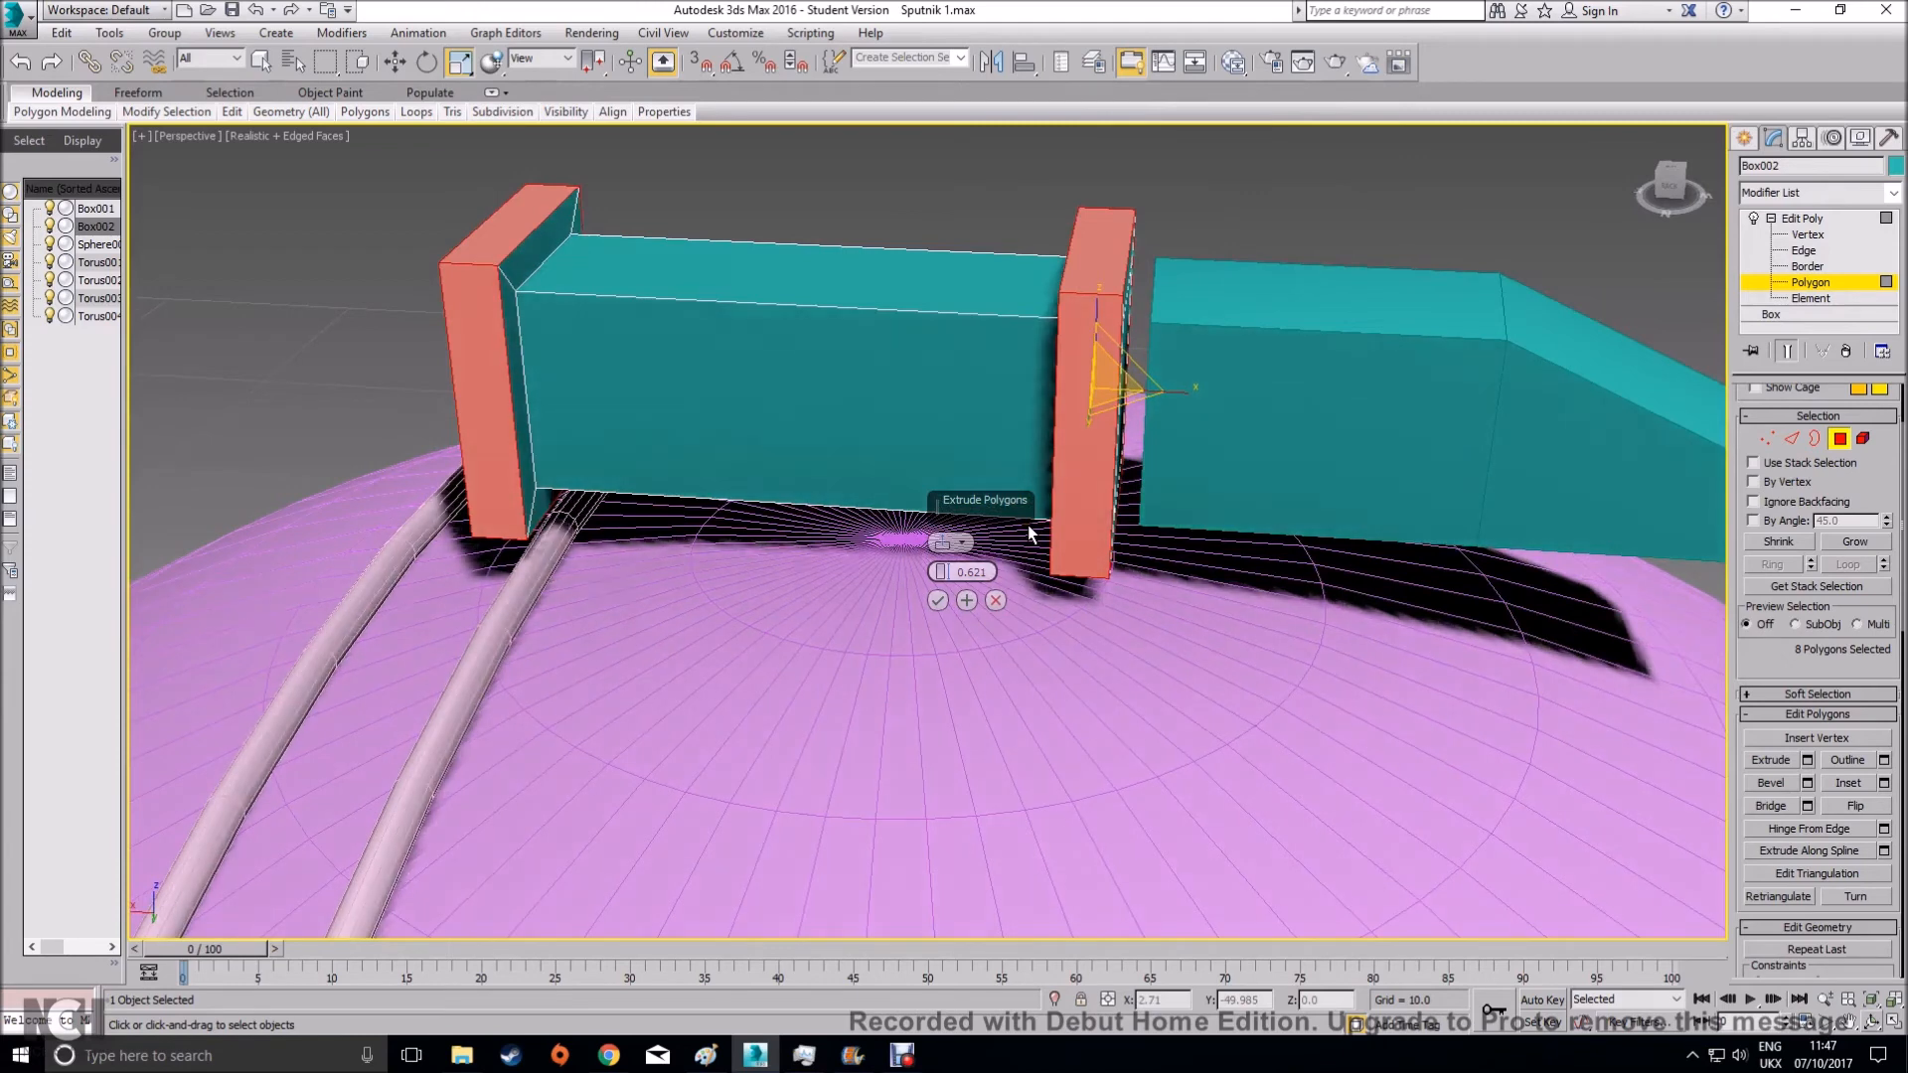
{"action": "left_click", "coordinate": [937, 600]}
{"action": "left_click", "coordinate": [1839, 438]}
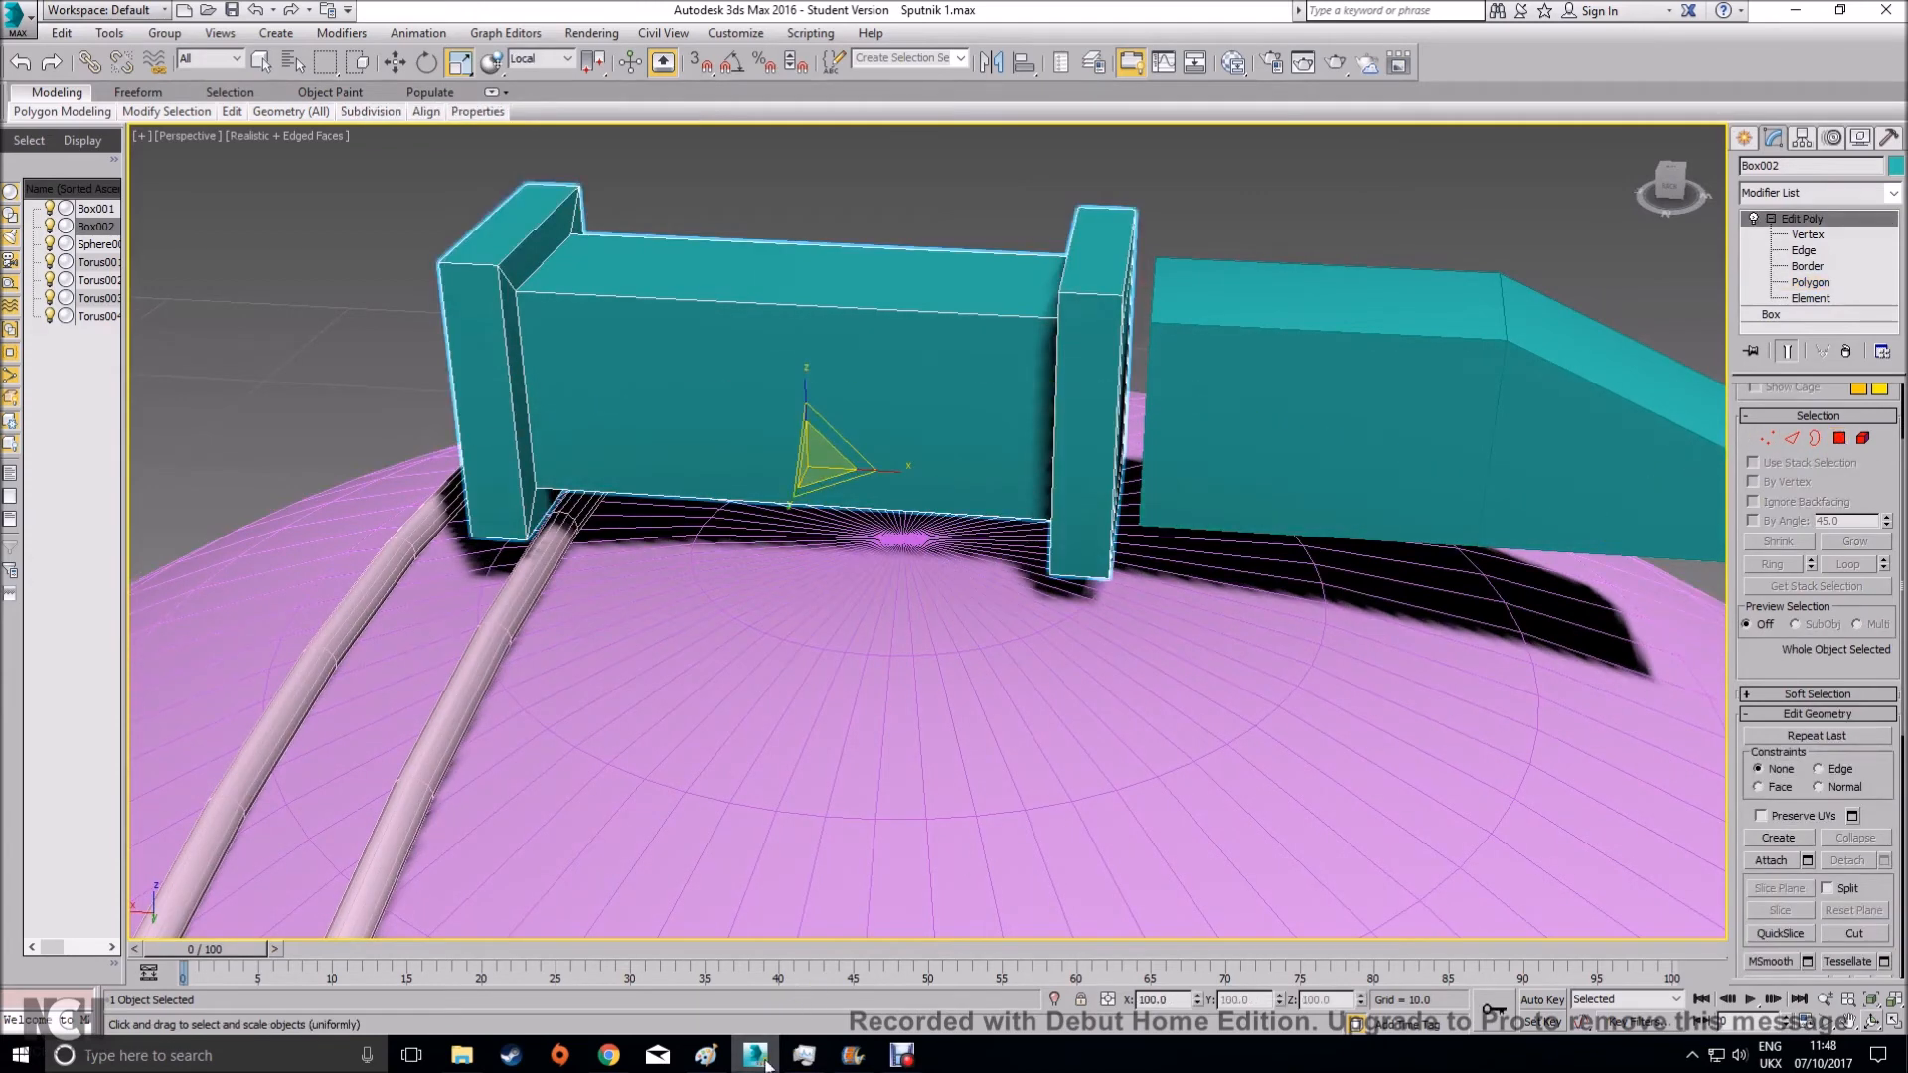
Check the Sputnik reference photo, then select the four crosswise top edges of the end flange nearest the torus rings
{"action": "left_click", "coordinate": [608, 1055]}
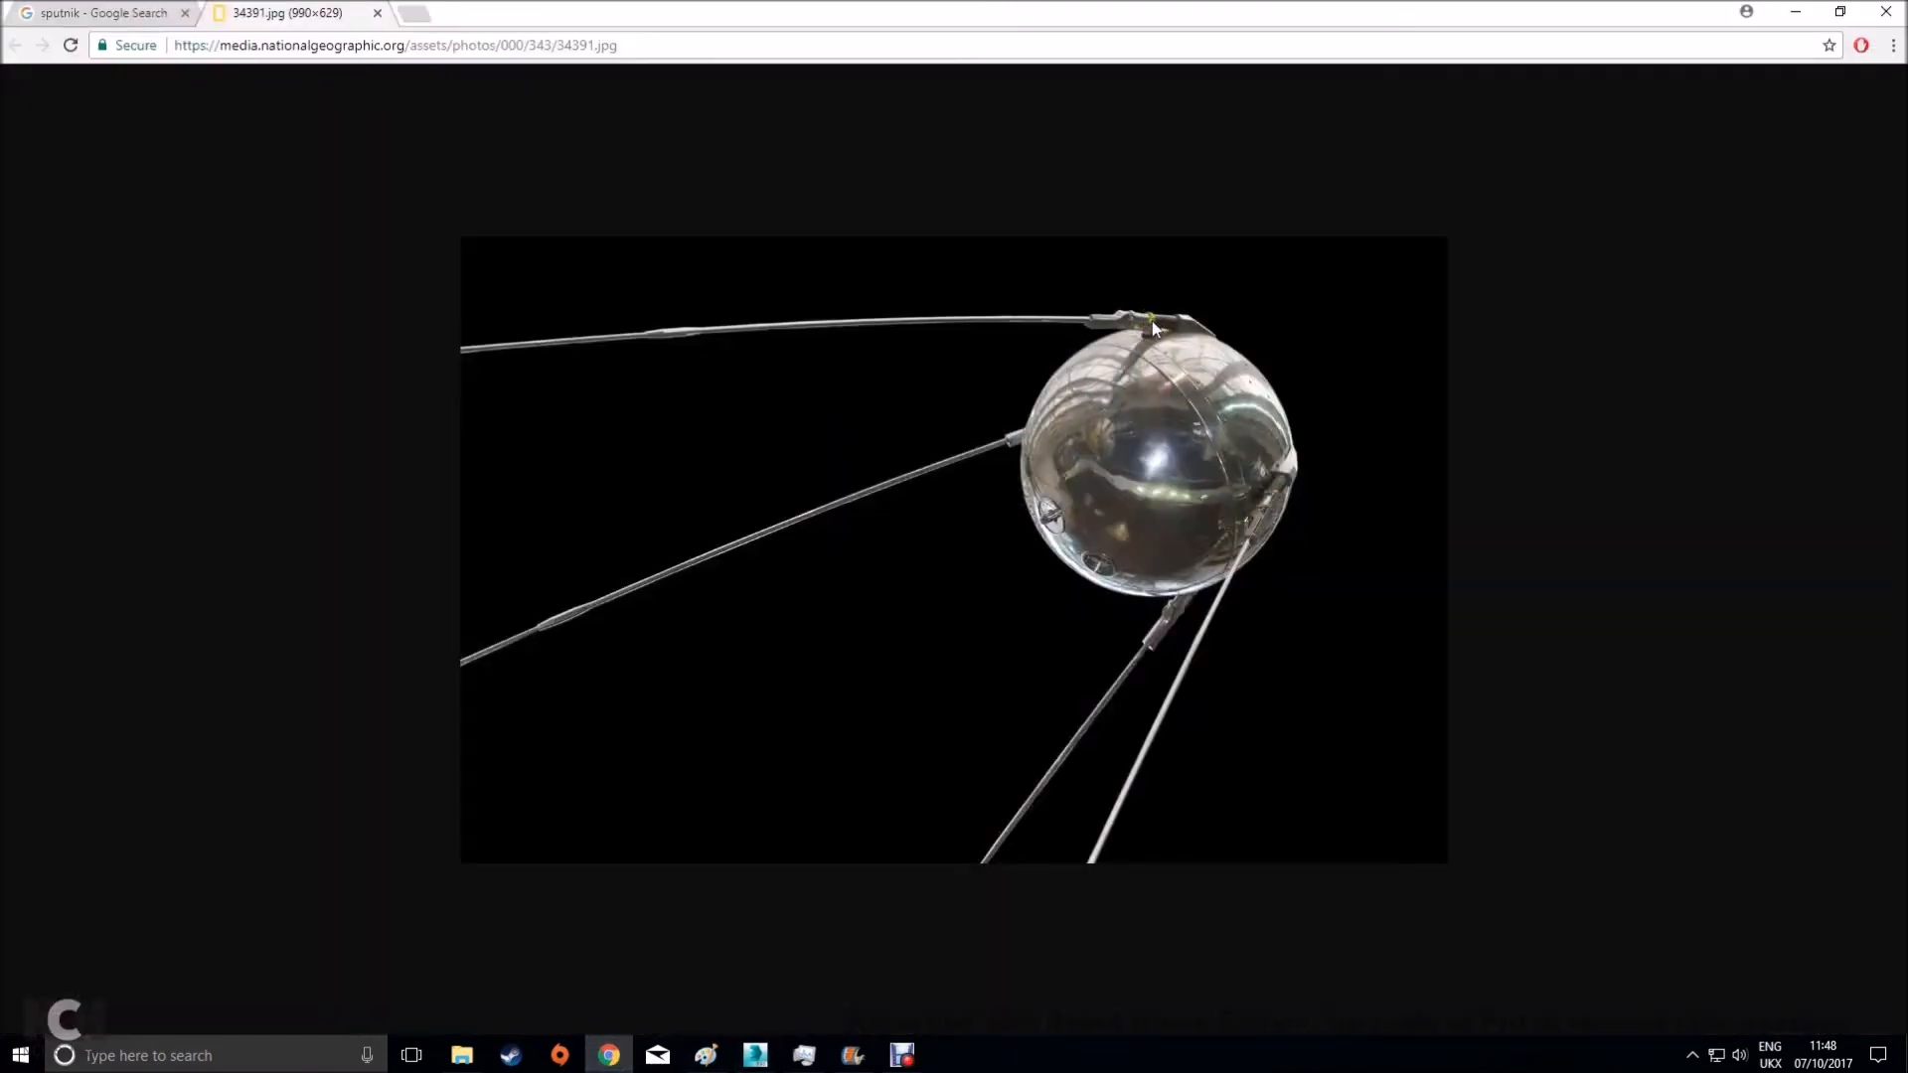
{"action": "left_click", "coordinate": [1794, 12]}
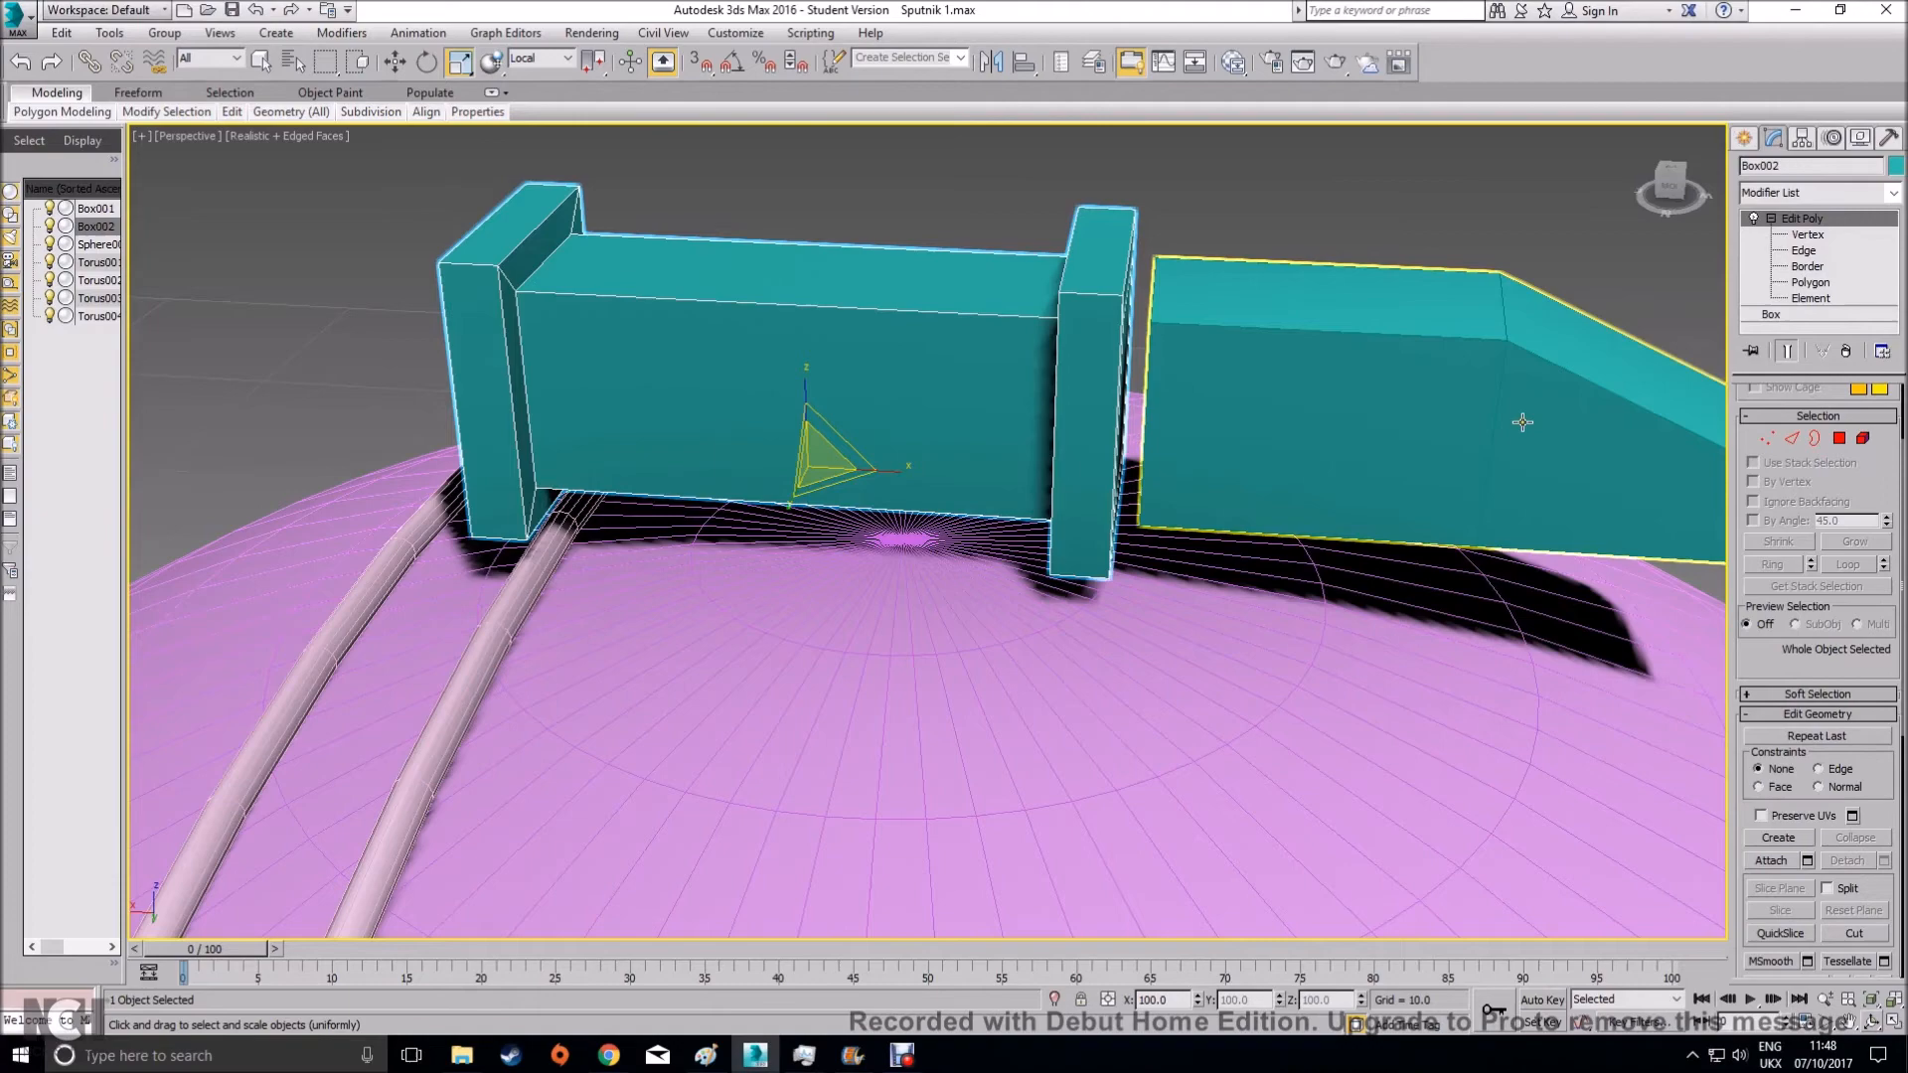
{"action": "left_click", "coordinate": [1788, 440]}
{"action": "middle_click_drag", "start_coordinate": [883, 477], "coordinate": [1014, 484], "text": "alt"}
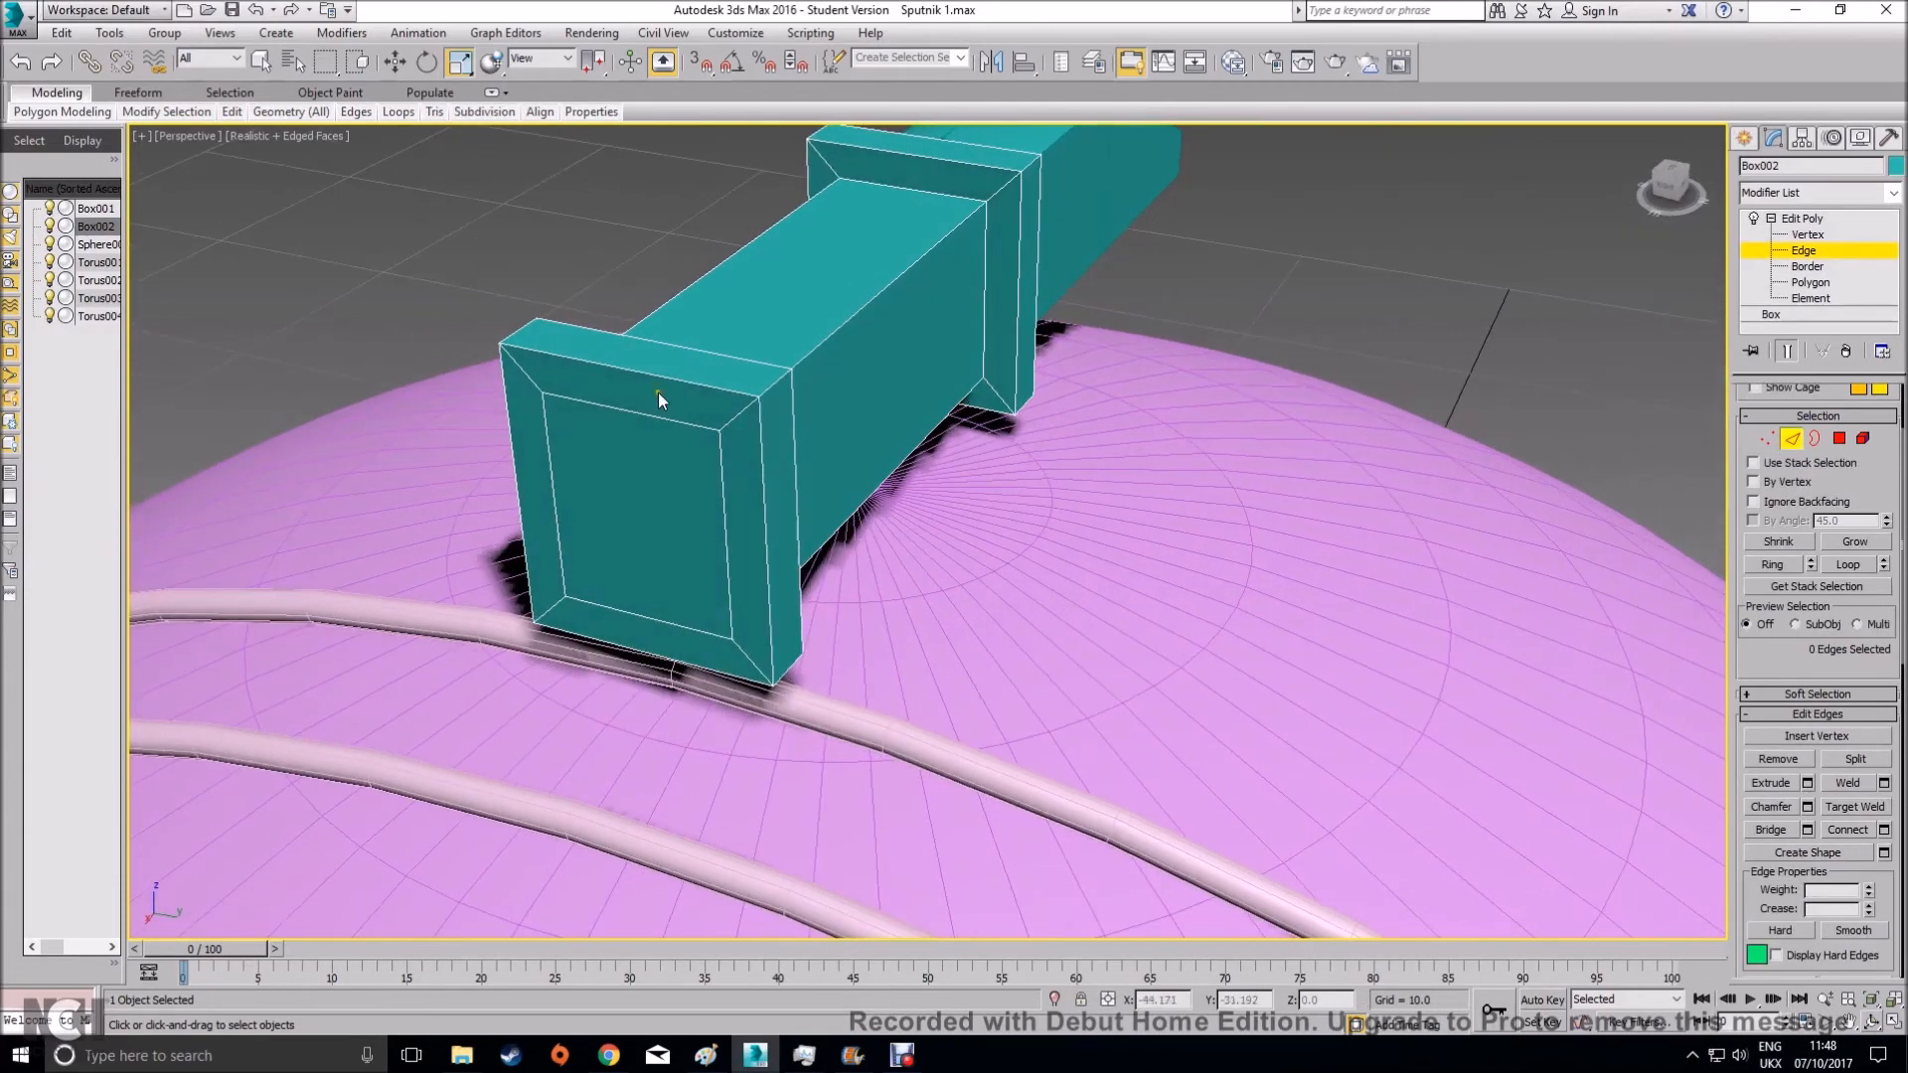
{"action": "left_click", "coordinate": [670, 381]}
{"action": "left_click", "coordinate": [721, 357], "text": "ctrl"}
{"action": "left_click", "coordinate": [682, 423], "text": "ctrl"}
{"action": "middle_click_drag", "start_coordinate": [707, 444], "coordinate": [934, 243], "text": "alt"}
{"action": "left_click", "coordinate": [711, 417], "text": "ctrl"}
Add the four crosswise top edges of the flange beside the tapered box to the edge selection
{"action": "left_click", "coordinate": [852, 187], "text": "ctrl"}
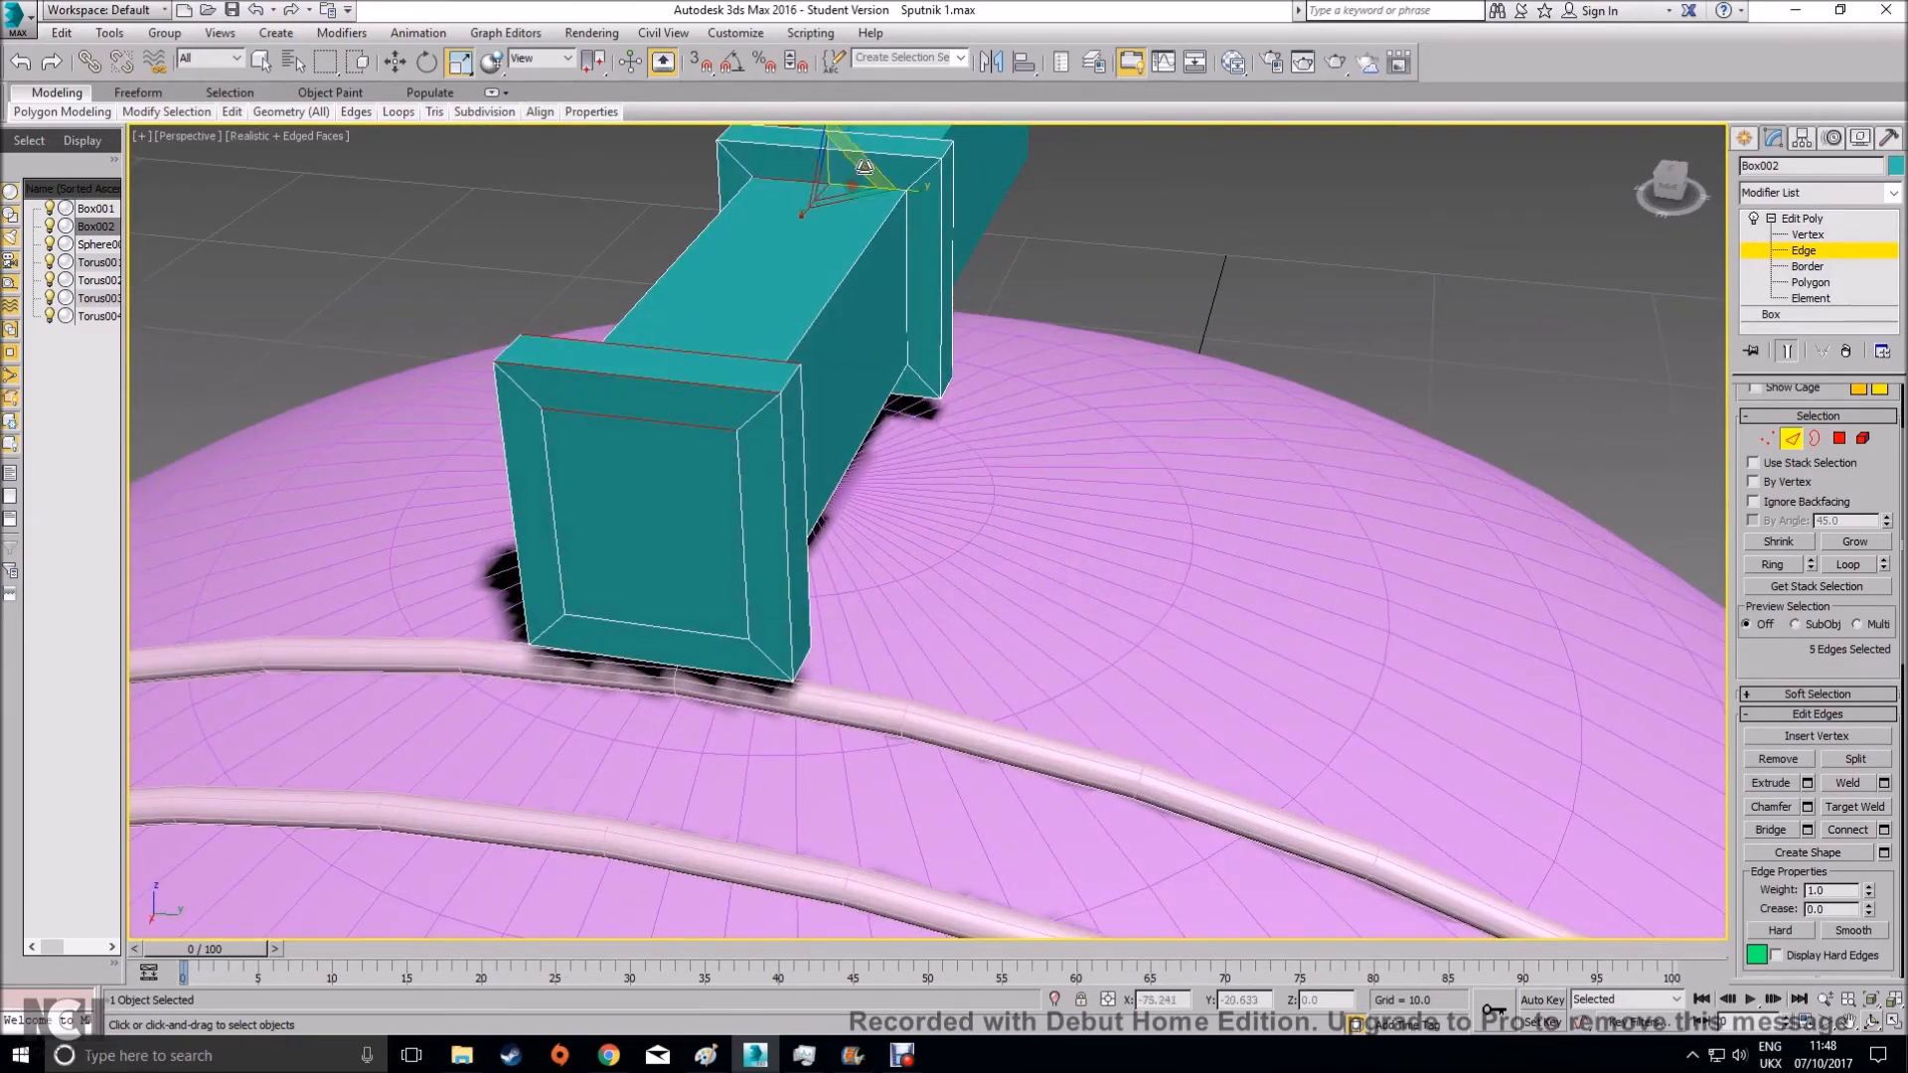
{"action": "left_click", "coordinate": [887, 149], "text": "ctrl"}
{"action": "middle_click_drag", "start_coordinate": [926, 159], "coordinate": [1061, 288], "text": "alt"}
{"action": "left_click", "coordinate": [1061, 289]}
{"action": "left_click_drag", "start_coordinate": [711, 138], "coordinate": [755, 240]}
{"action": "left_click_drag", "start_coordinate": [765, 330], "coordinate": [765, 331]}
{"action": "middle_click_drag", "start_coordinate": [920, 388], "coordinate": [1512, 445], "text": "alt"}
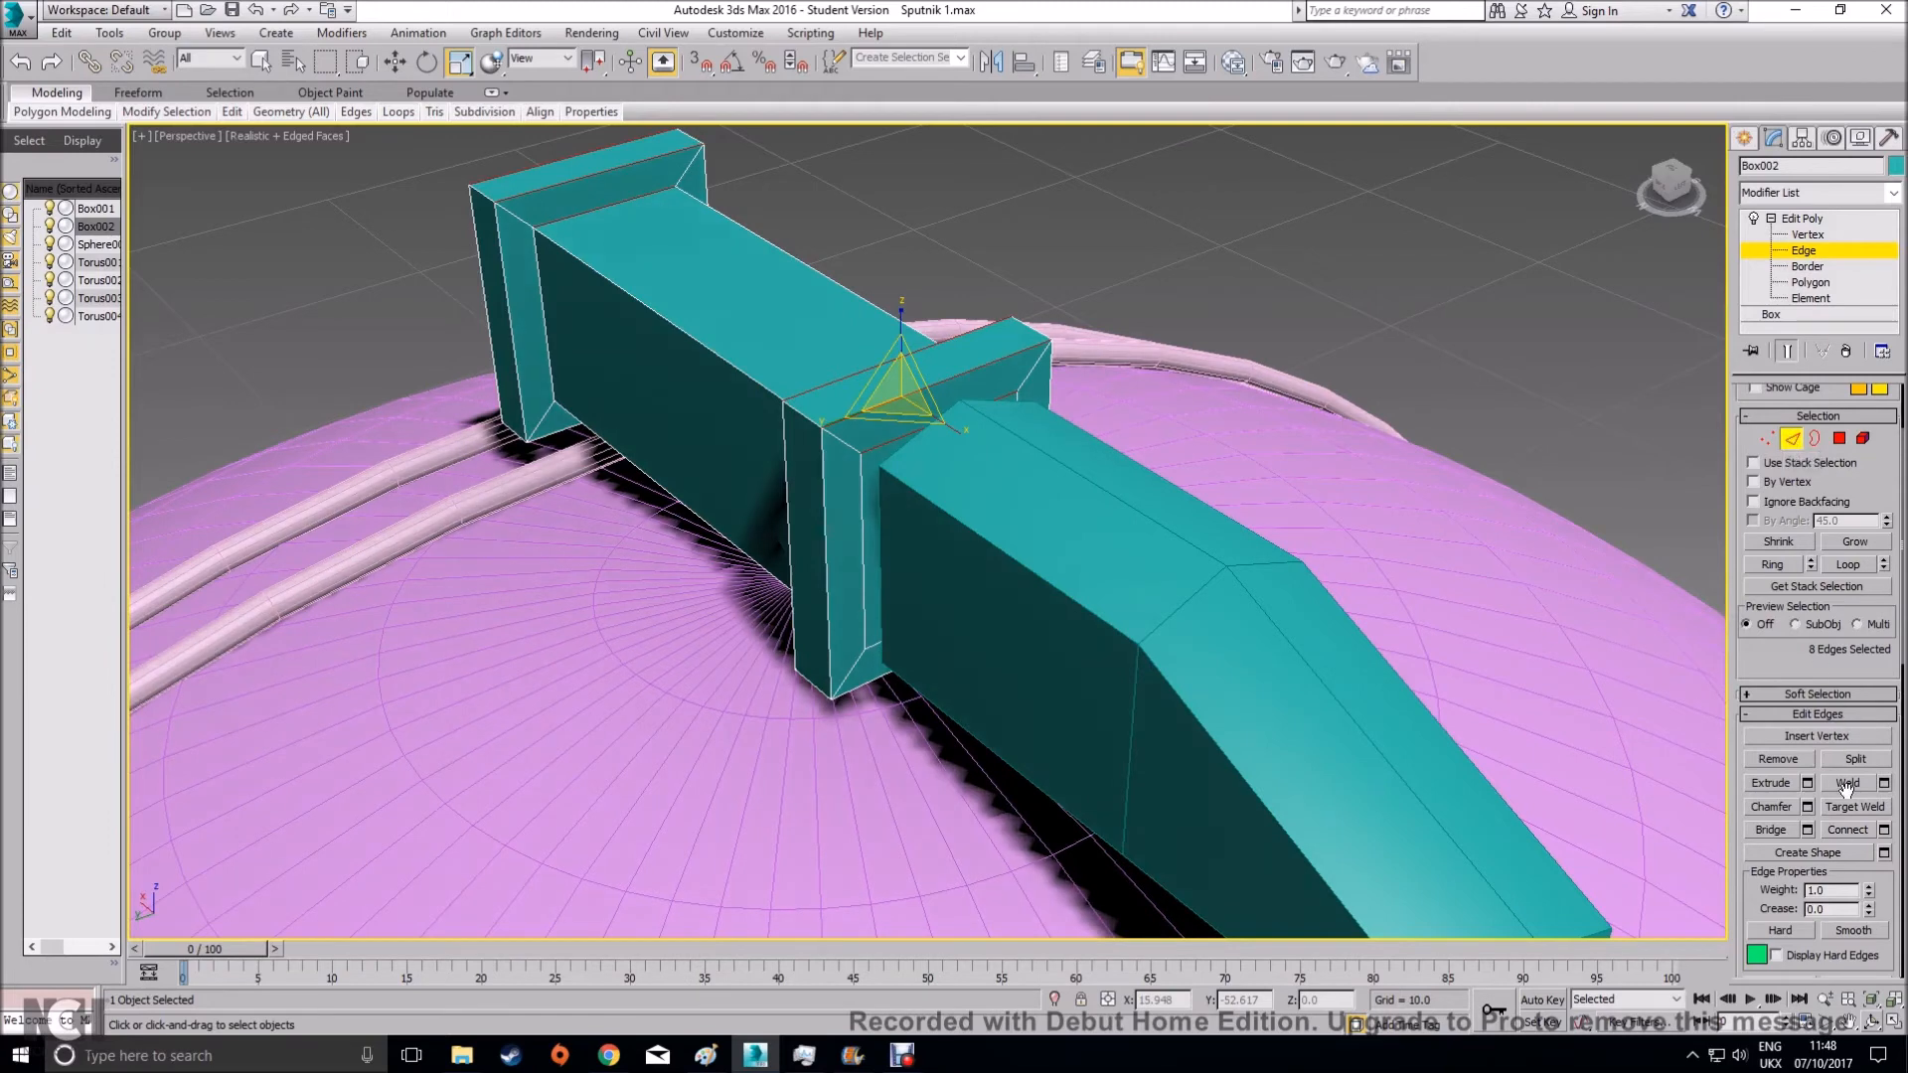
Connect the eight selected edges with one segment and raise the new centre line to Z 28.835 as a ridge
{"action": "left_click", "coordinate": [1884, 830]}
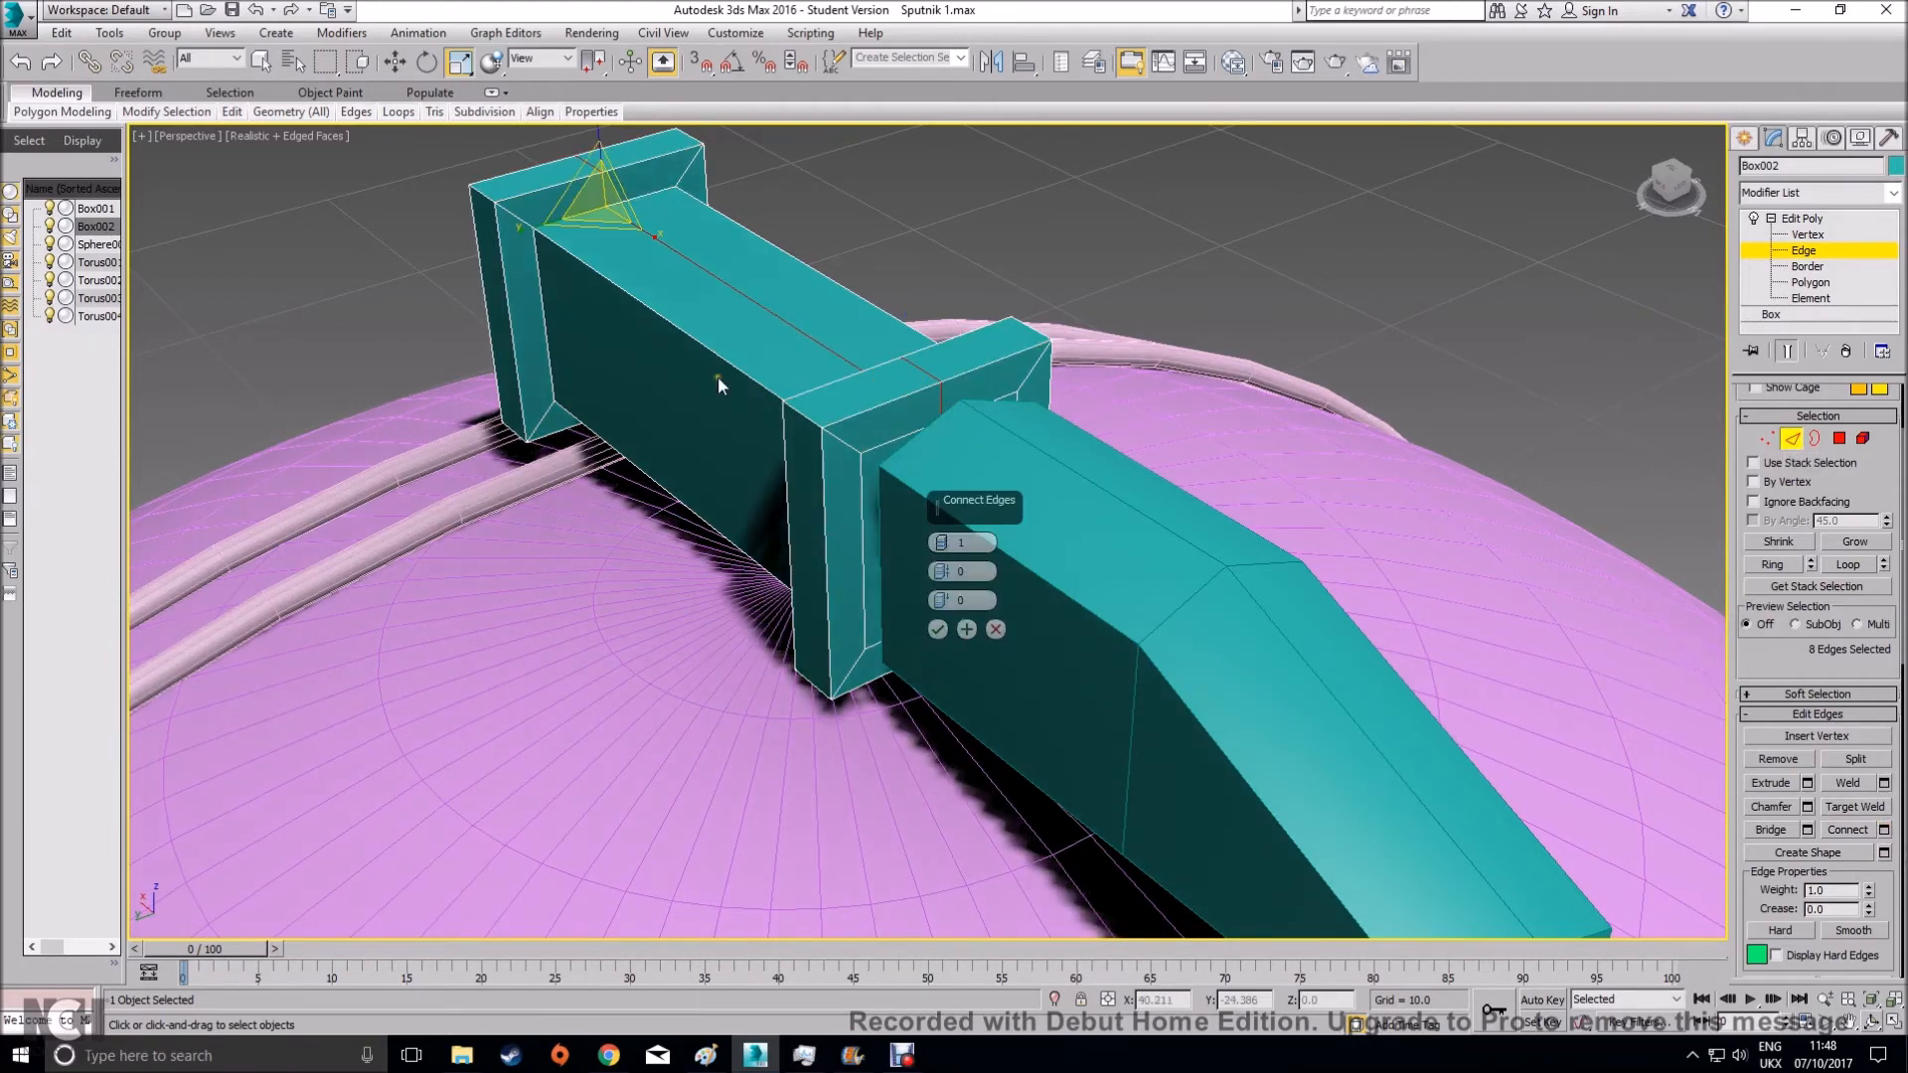
{"action": "left_click", "coordinate": [937, 629]}
{"action": "key", "text": "w"}
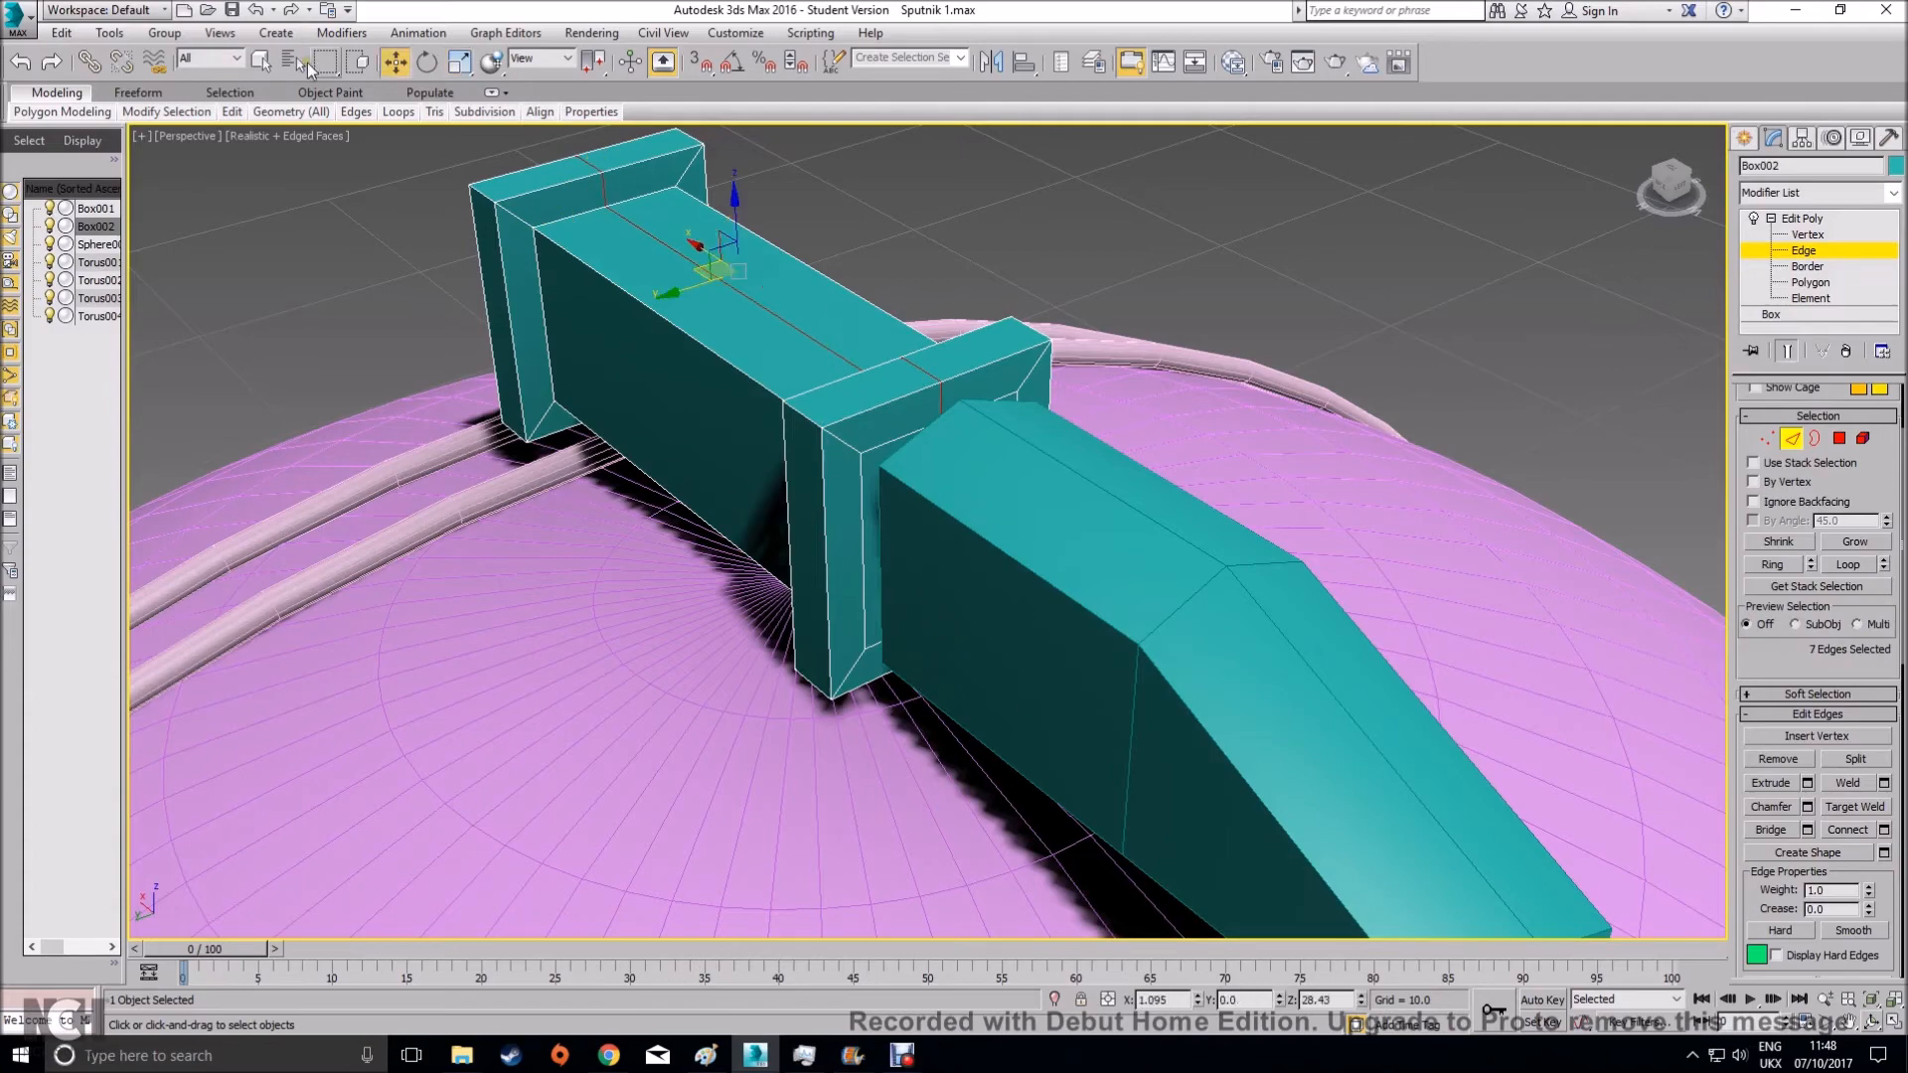
{"action": "middle_click_drag", "start_coordinate": [735, 215], "coordinate": [1297, 478], "text": "alt"}
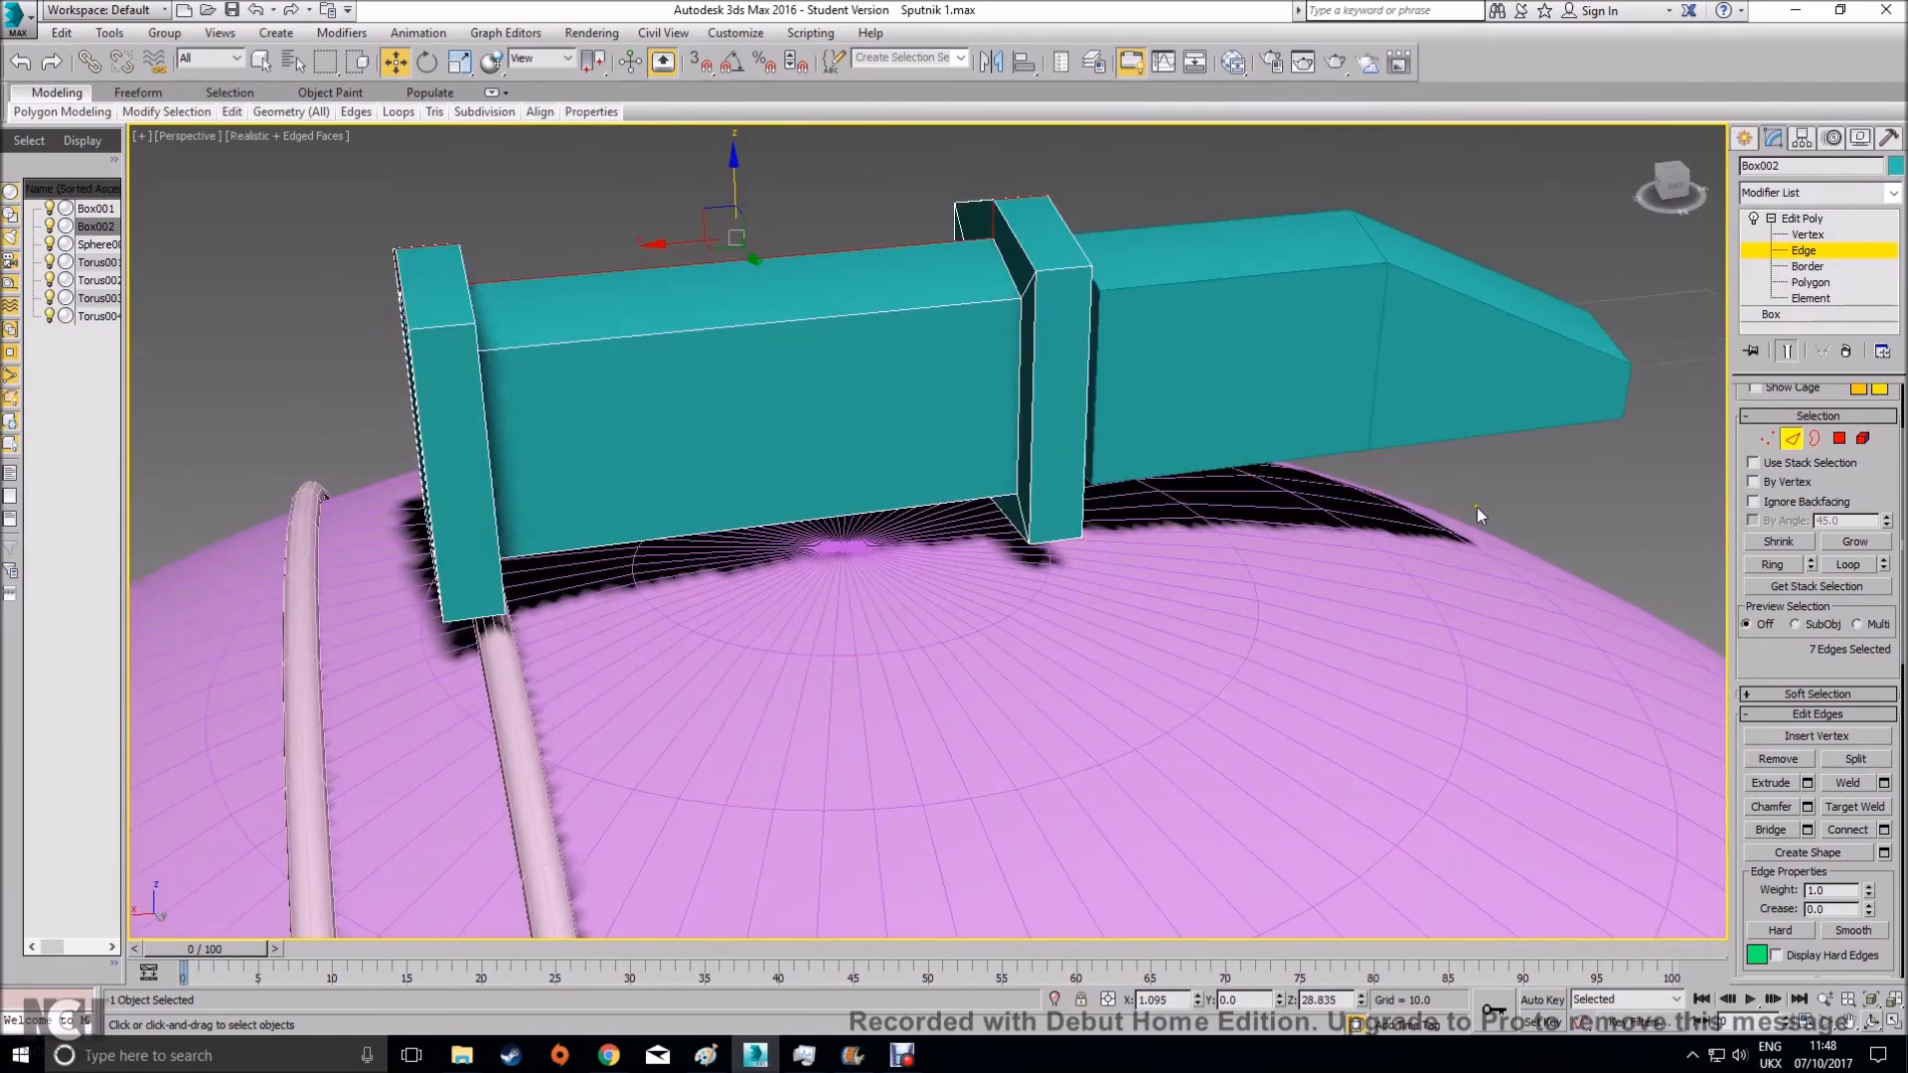
{"action": "left_click", "coordinate": [1791, 439]}
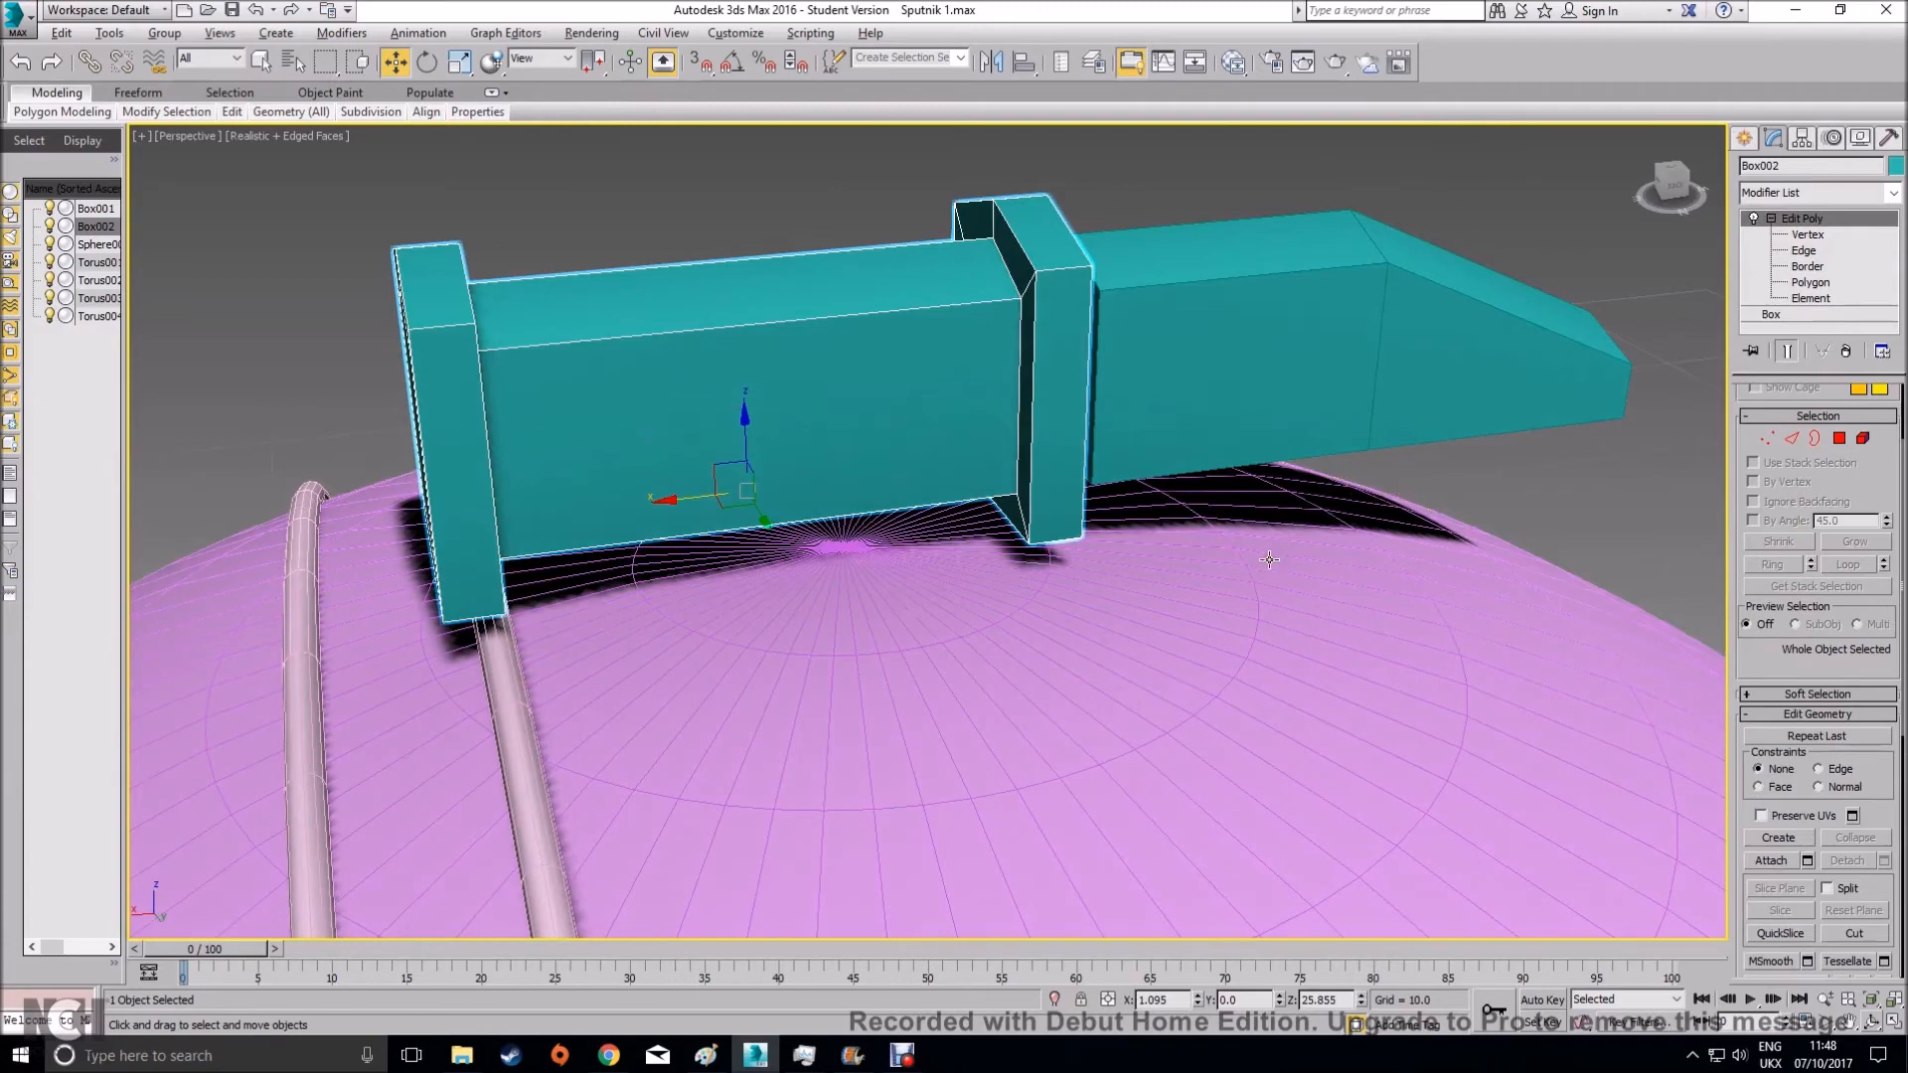
Slide the whole flanged box along X to 0.8, bringing its end flange against the tapered box
{"action": "middle_click_drag", "start_coordinate": [1299, 517], "coordinate": [1159, 566], "text": "alt"}
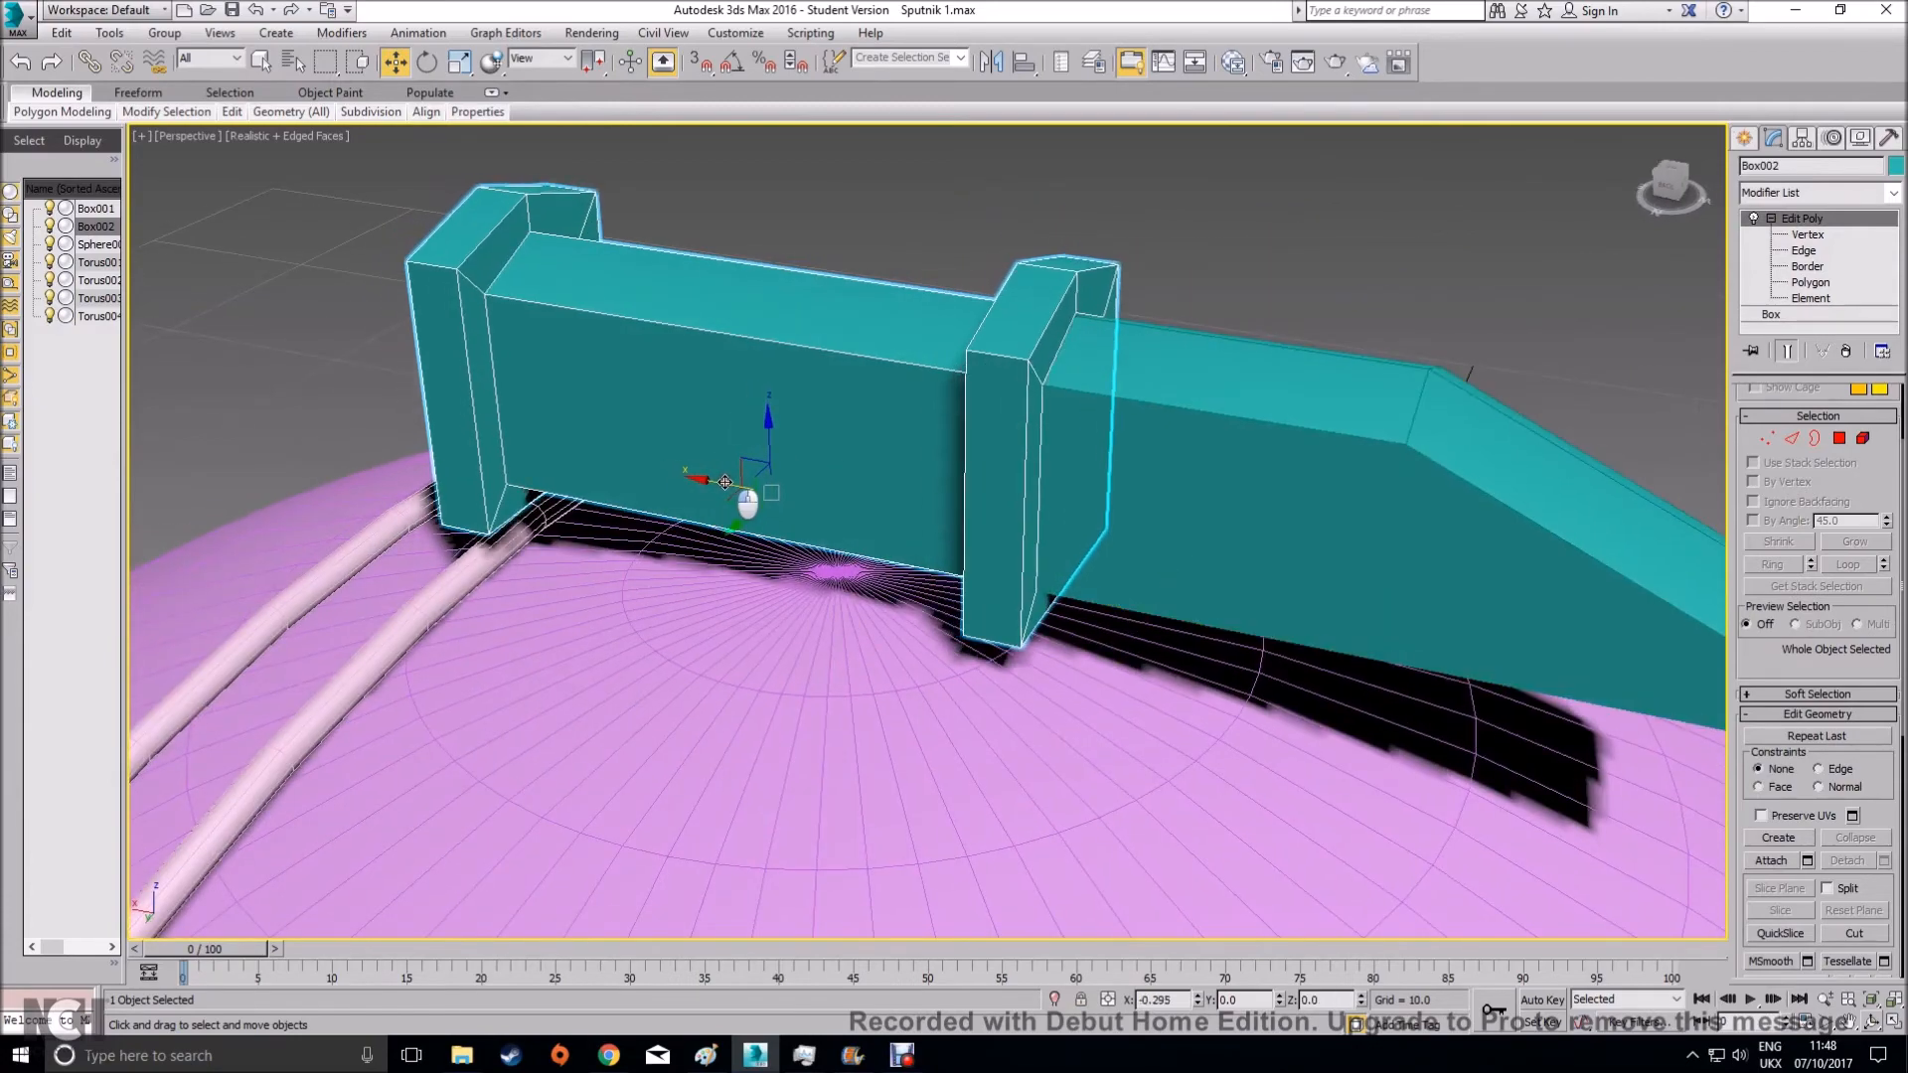
{"action": "middle_click_drag", "start_coordinate": [1430, 603], "coordinate": [1326, 574]}
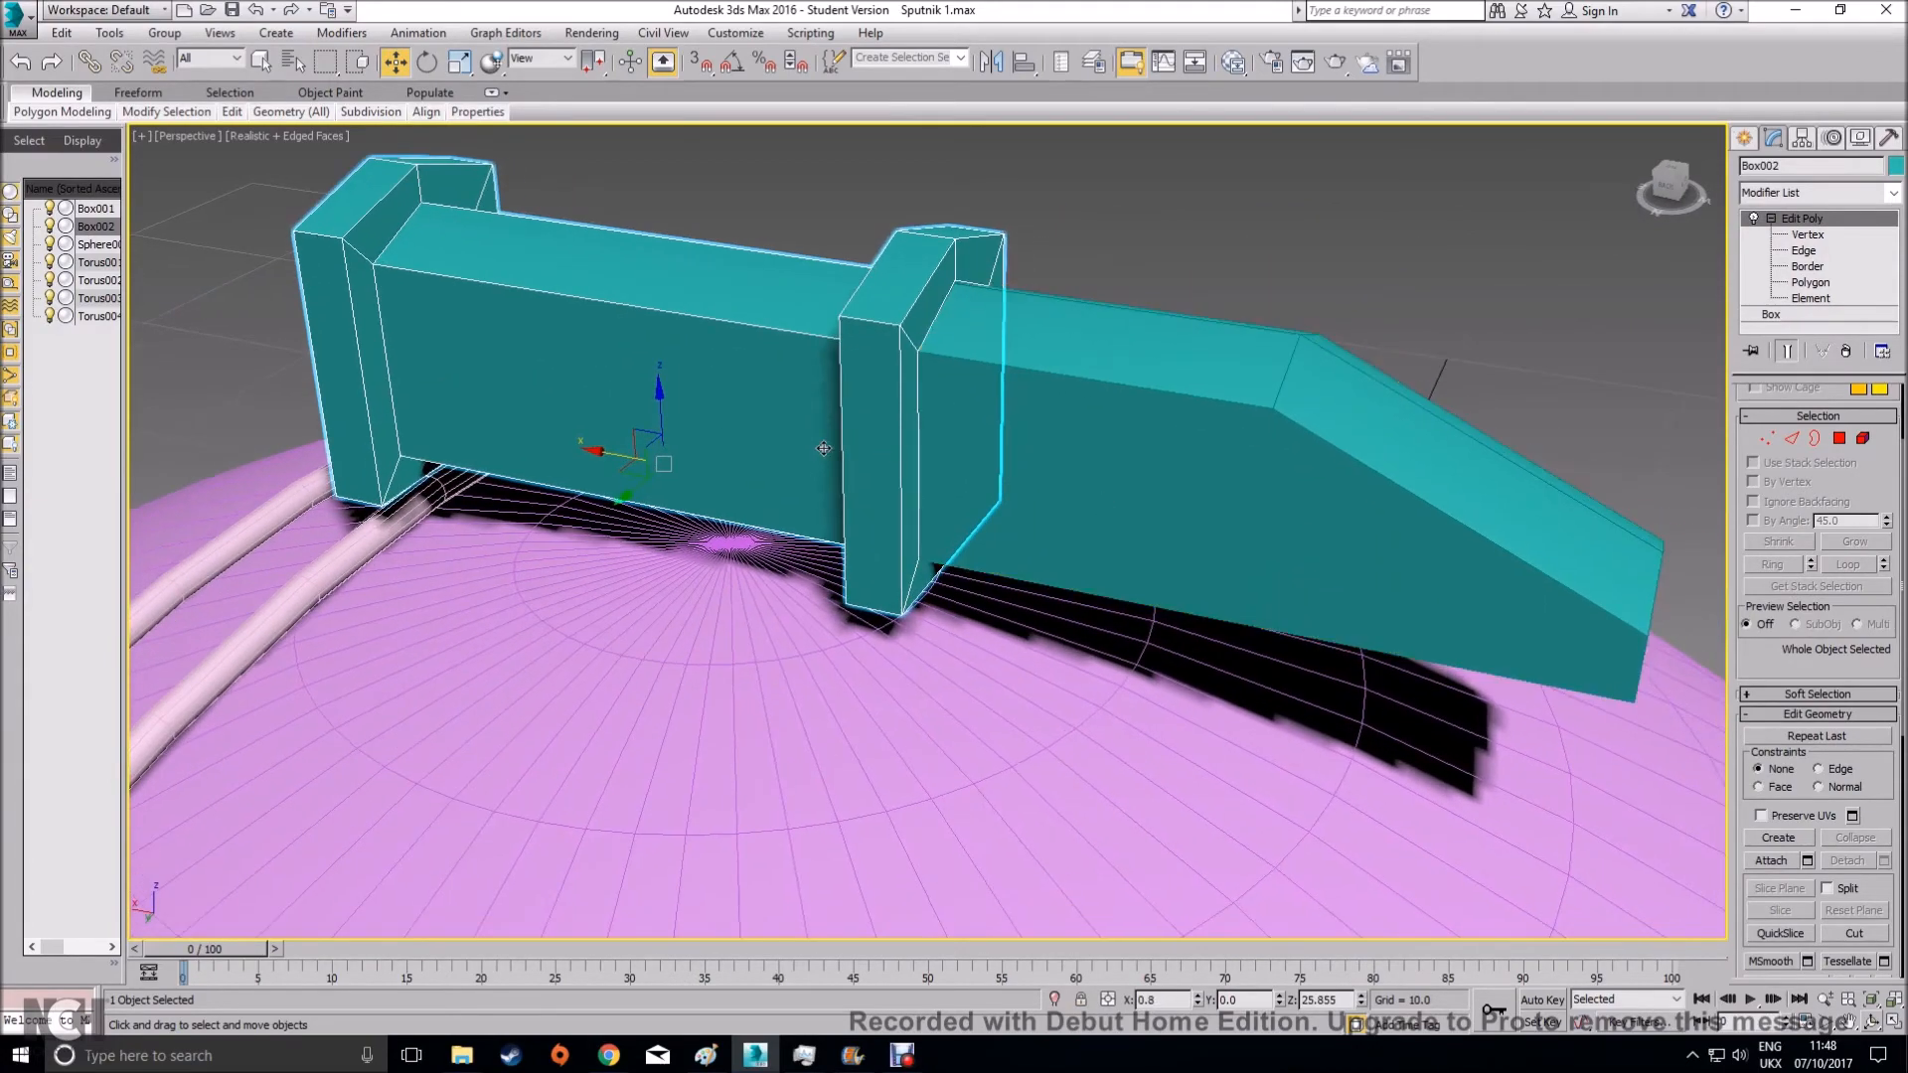
{"action": "middle_click_drag", "start_coordinate": [651, 459], "coordinate": [1063, 488], "text": "alt"}
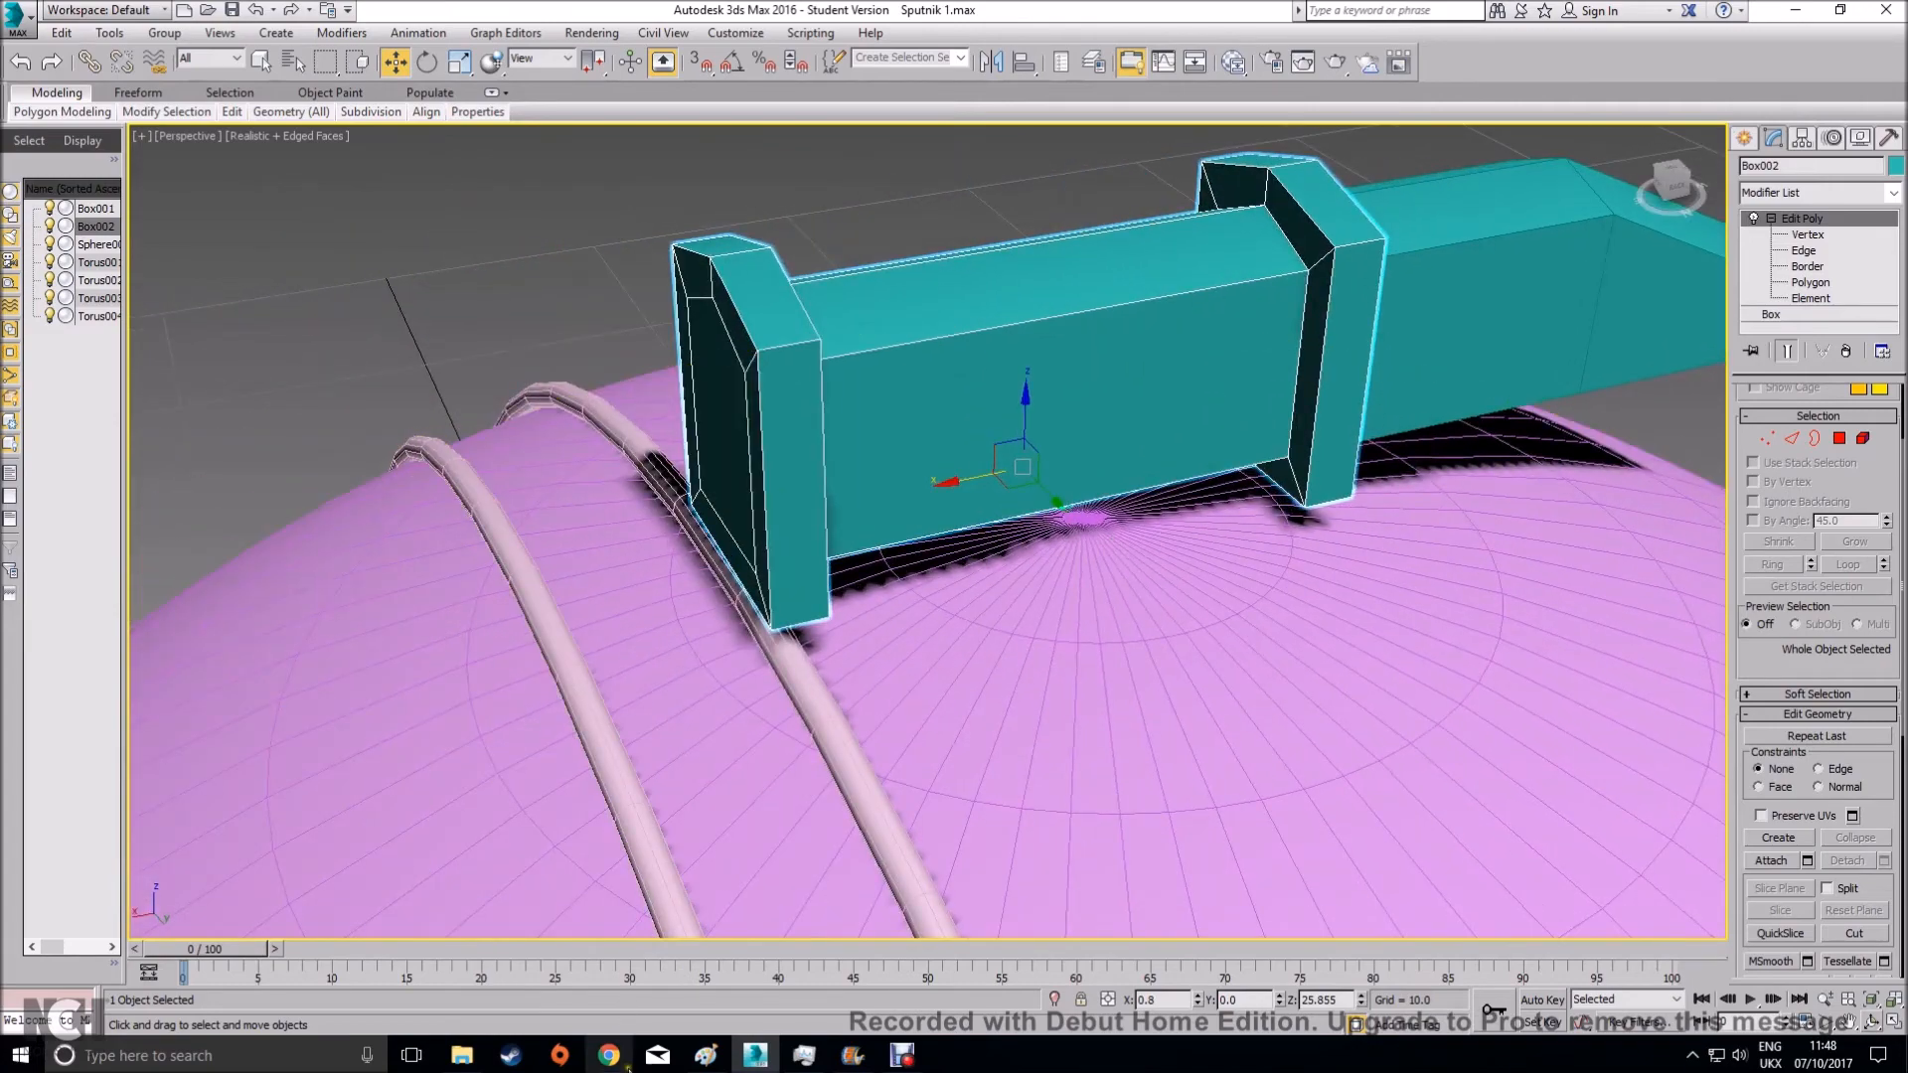
Consult the reference photo, then clone the flanged box along X to 7.921, end to end with the original
{"action": "left_click", "coordinate": [609, 1055]}
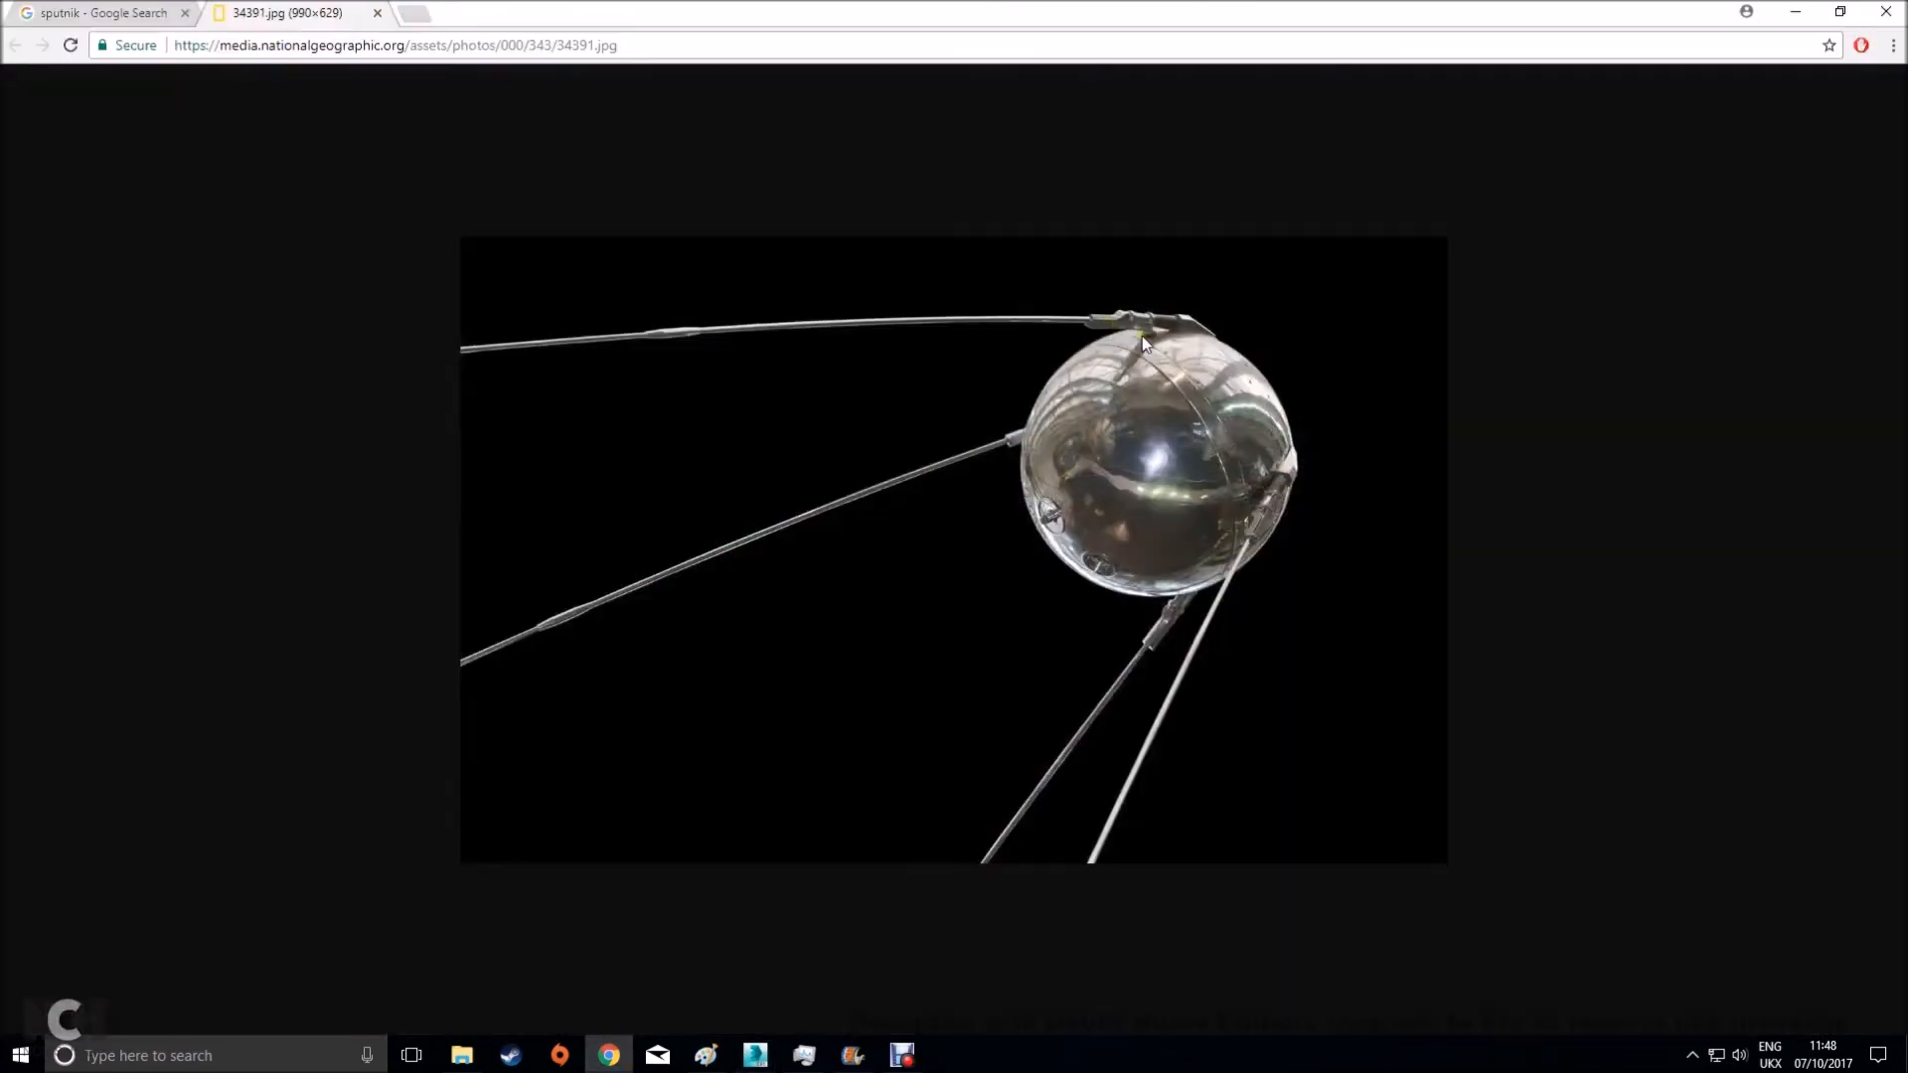
{"action": "left_click", "coordinate": [1795, 12]}
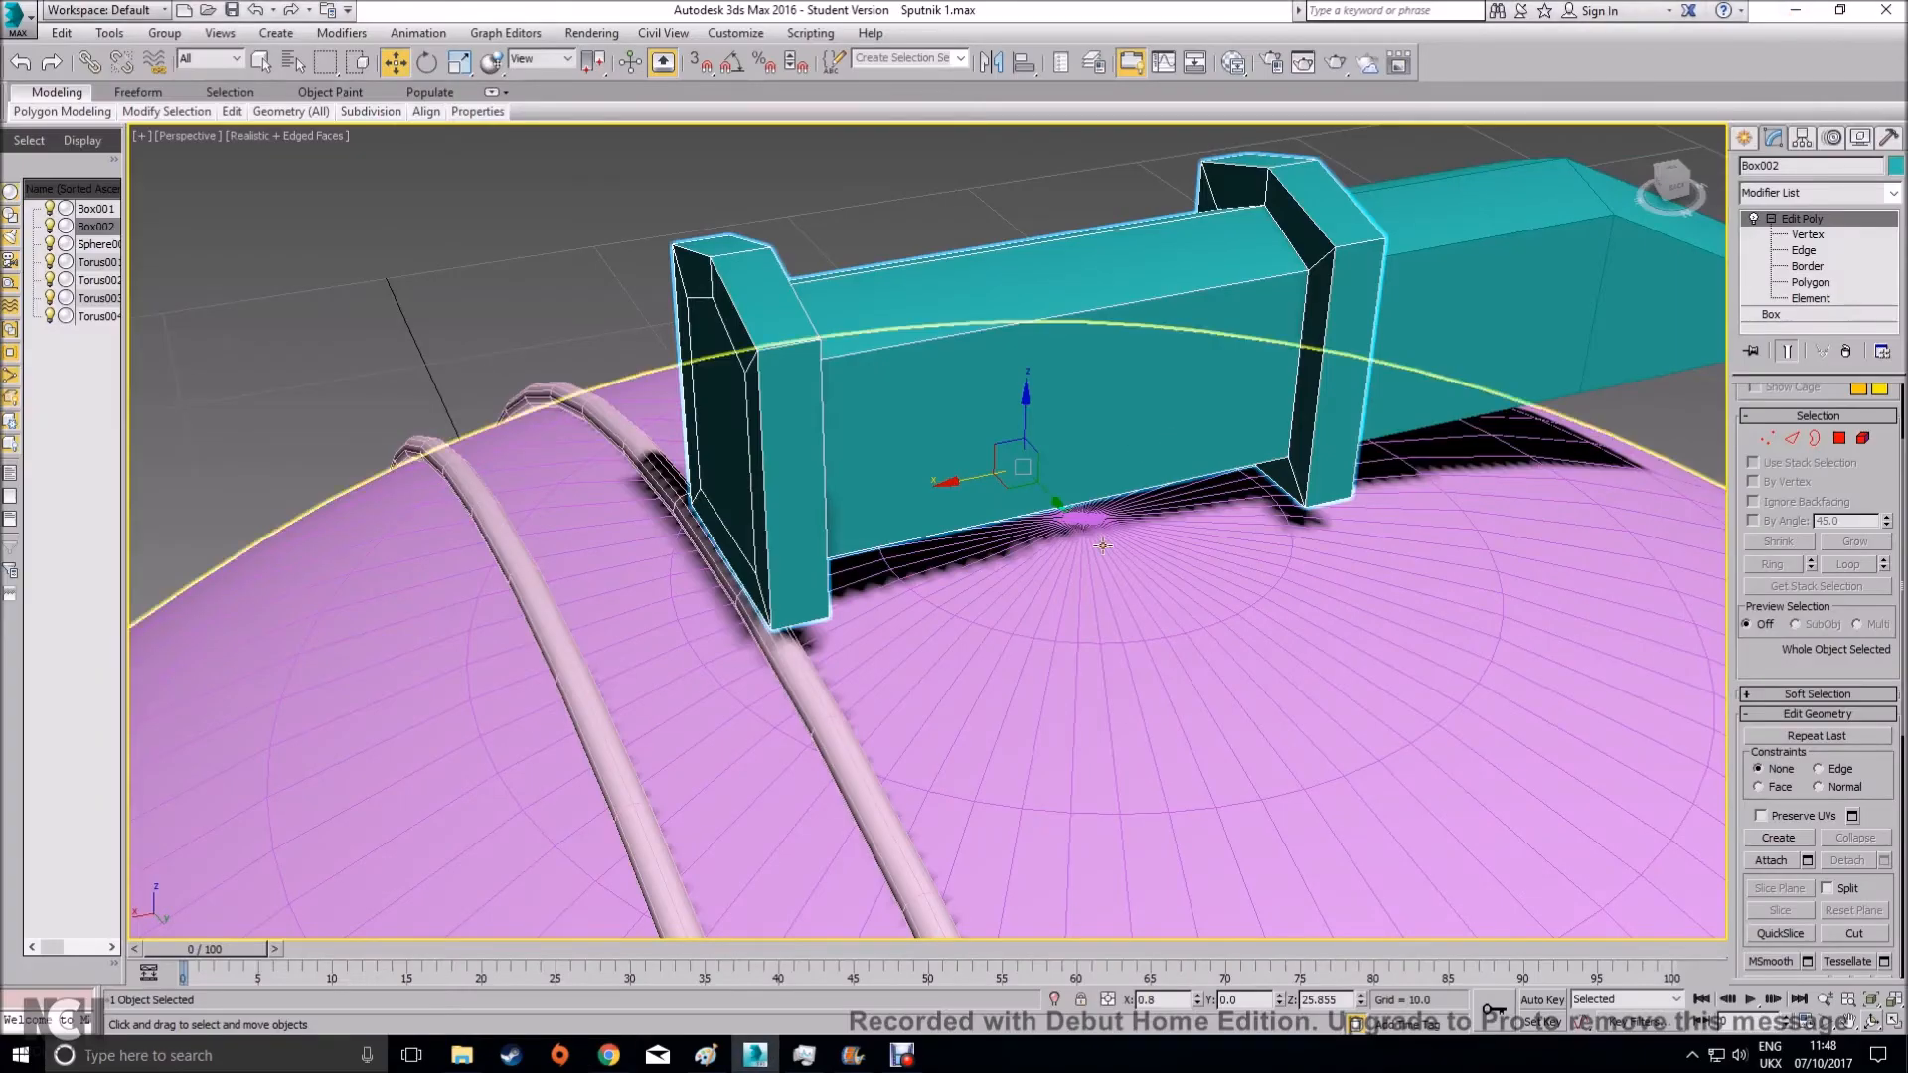
{"action": "mouse_move", "coordinate": [1074, 542]}
{"action": "left_mouse_down", "text": "shift"}
{"action": "mouse_move", "coordinate": [799, 645]}
{"action": "mouse_move", "coordinate": [818, 600]}
{"action": "left_mouse_up", "text": "shift"}
{"action": "left_click", "coordinate": [954, 610]}
Delete the cloned box's Edit Poly modifier and apply a fresh Edit Poly to the plain segmented box
{"action": "right_click", "coordinate": [1804, 221]}
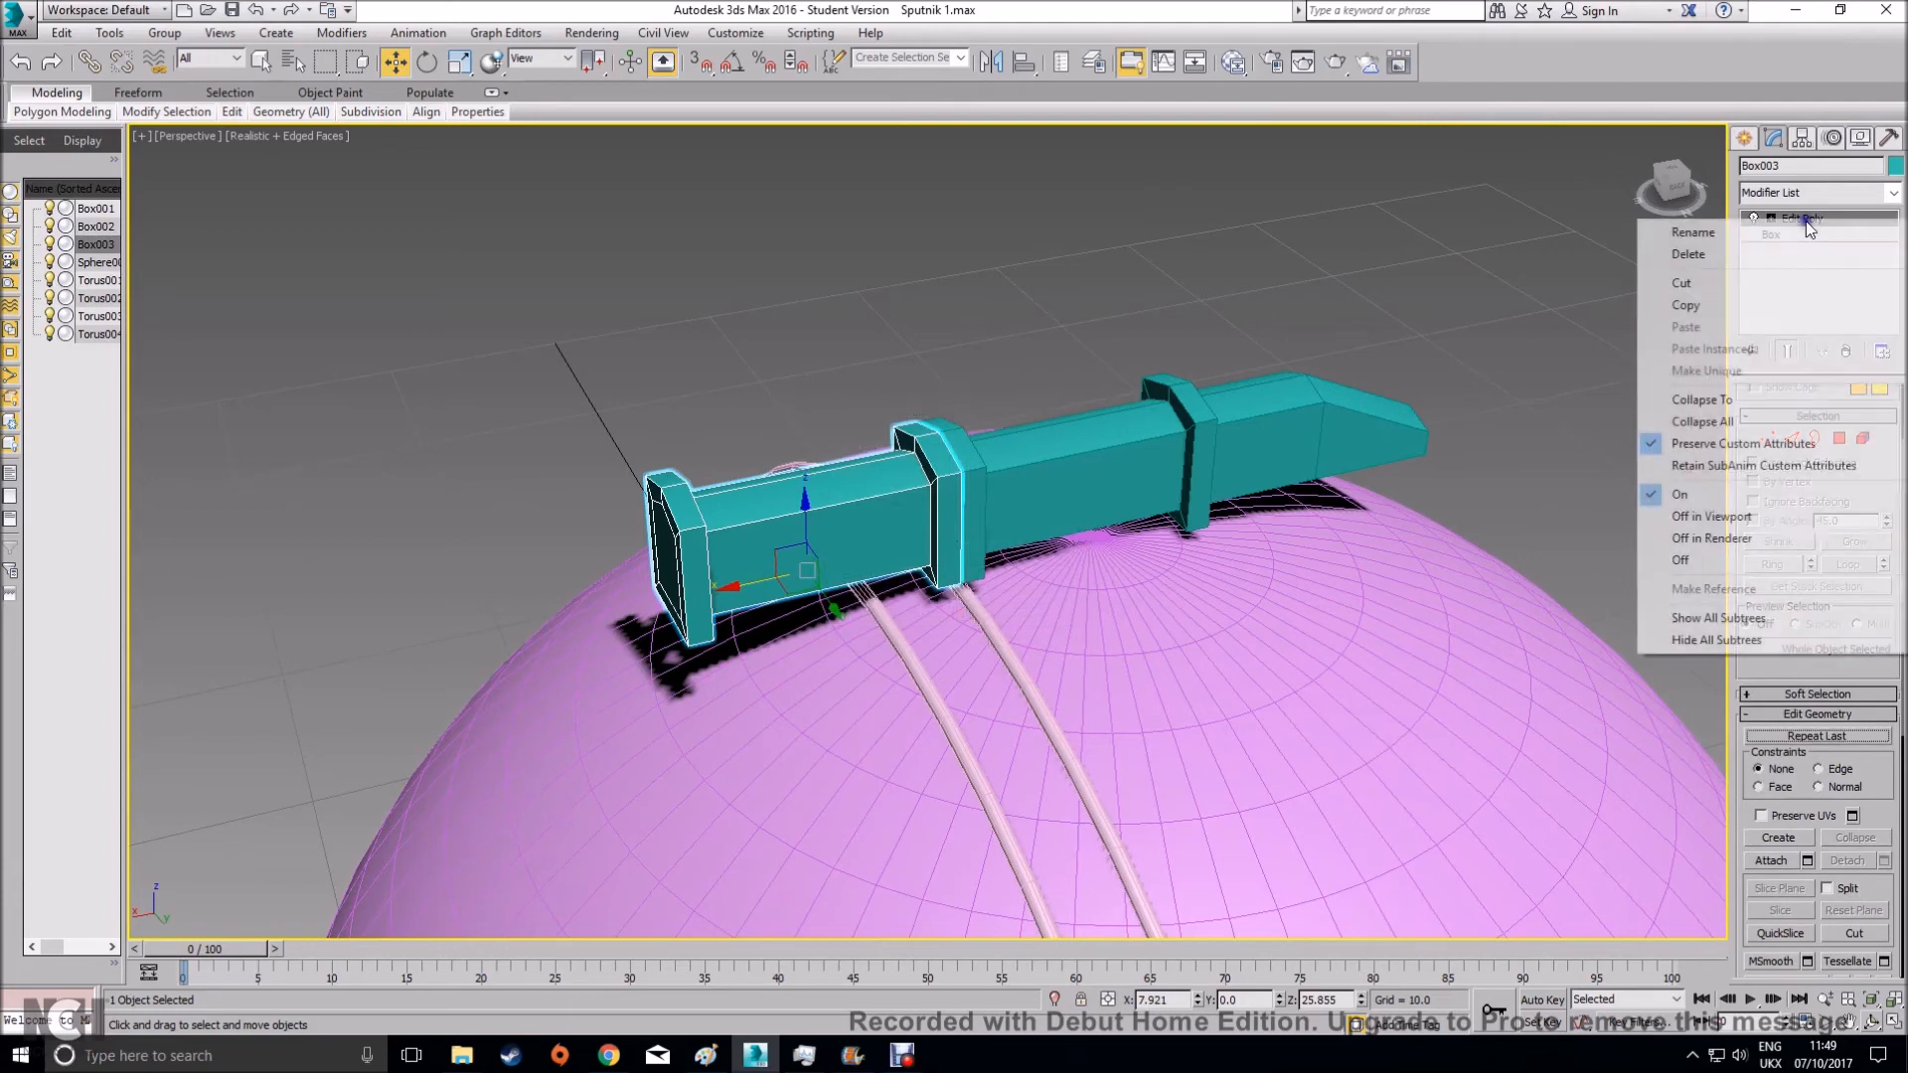
{"action": "left_click", "coordinate": [1779, 253]}
{"action": "left_click", "coordinate": [1894, 193]}
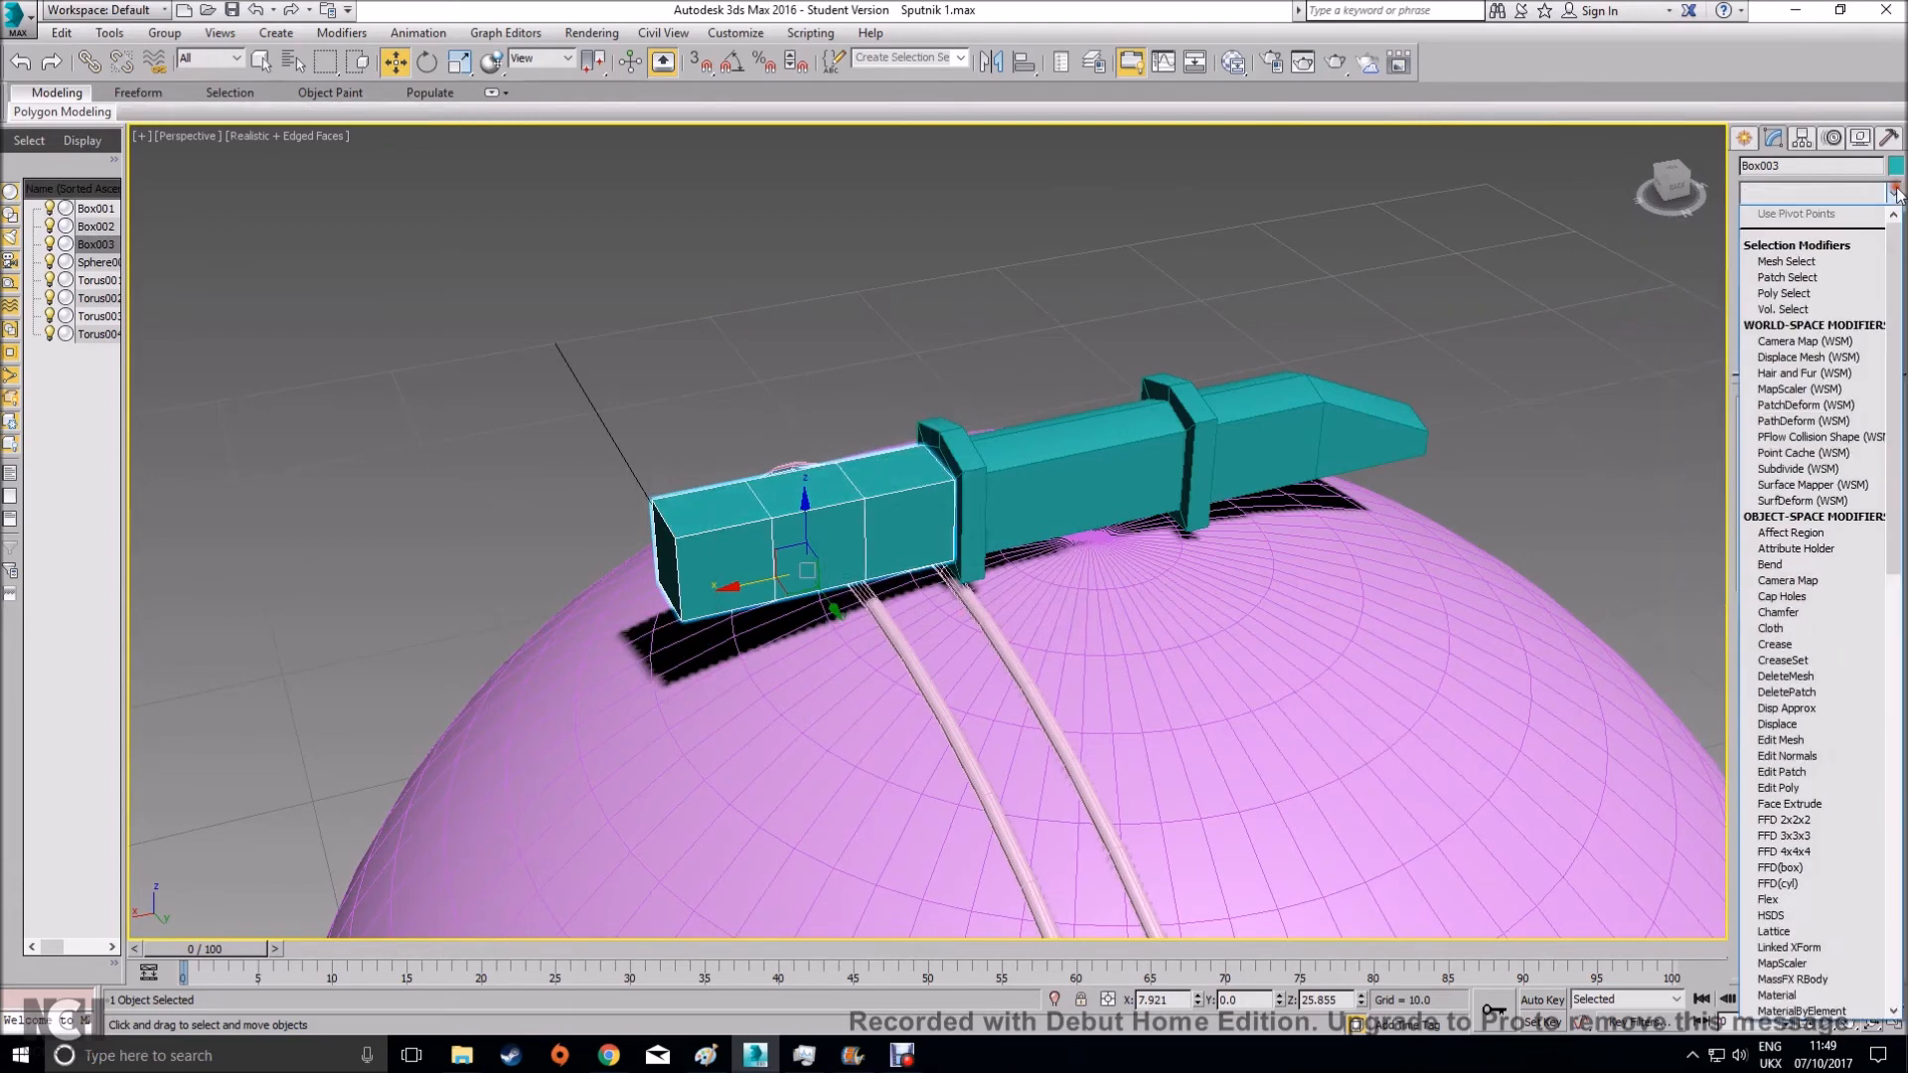
{"action": "left_click", "coordinate": [1802, 261]}
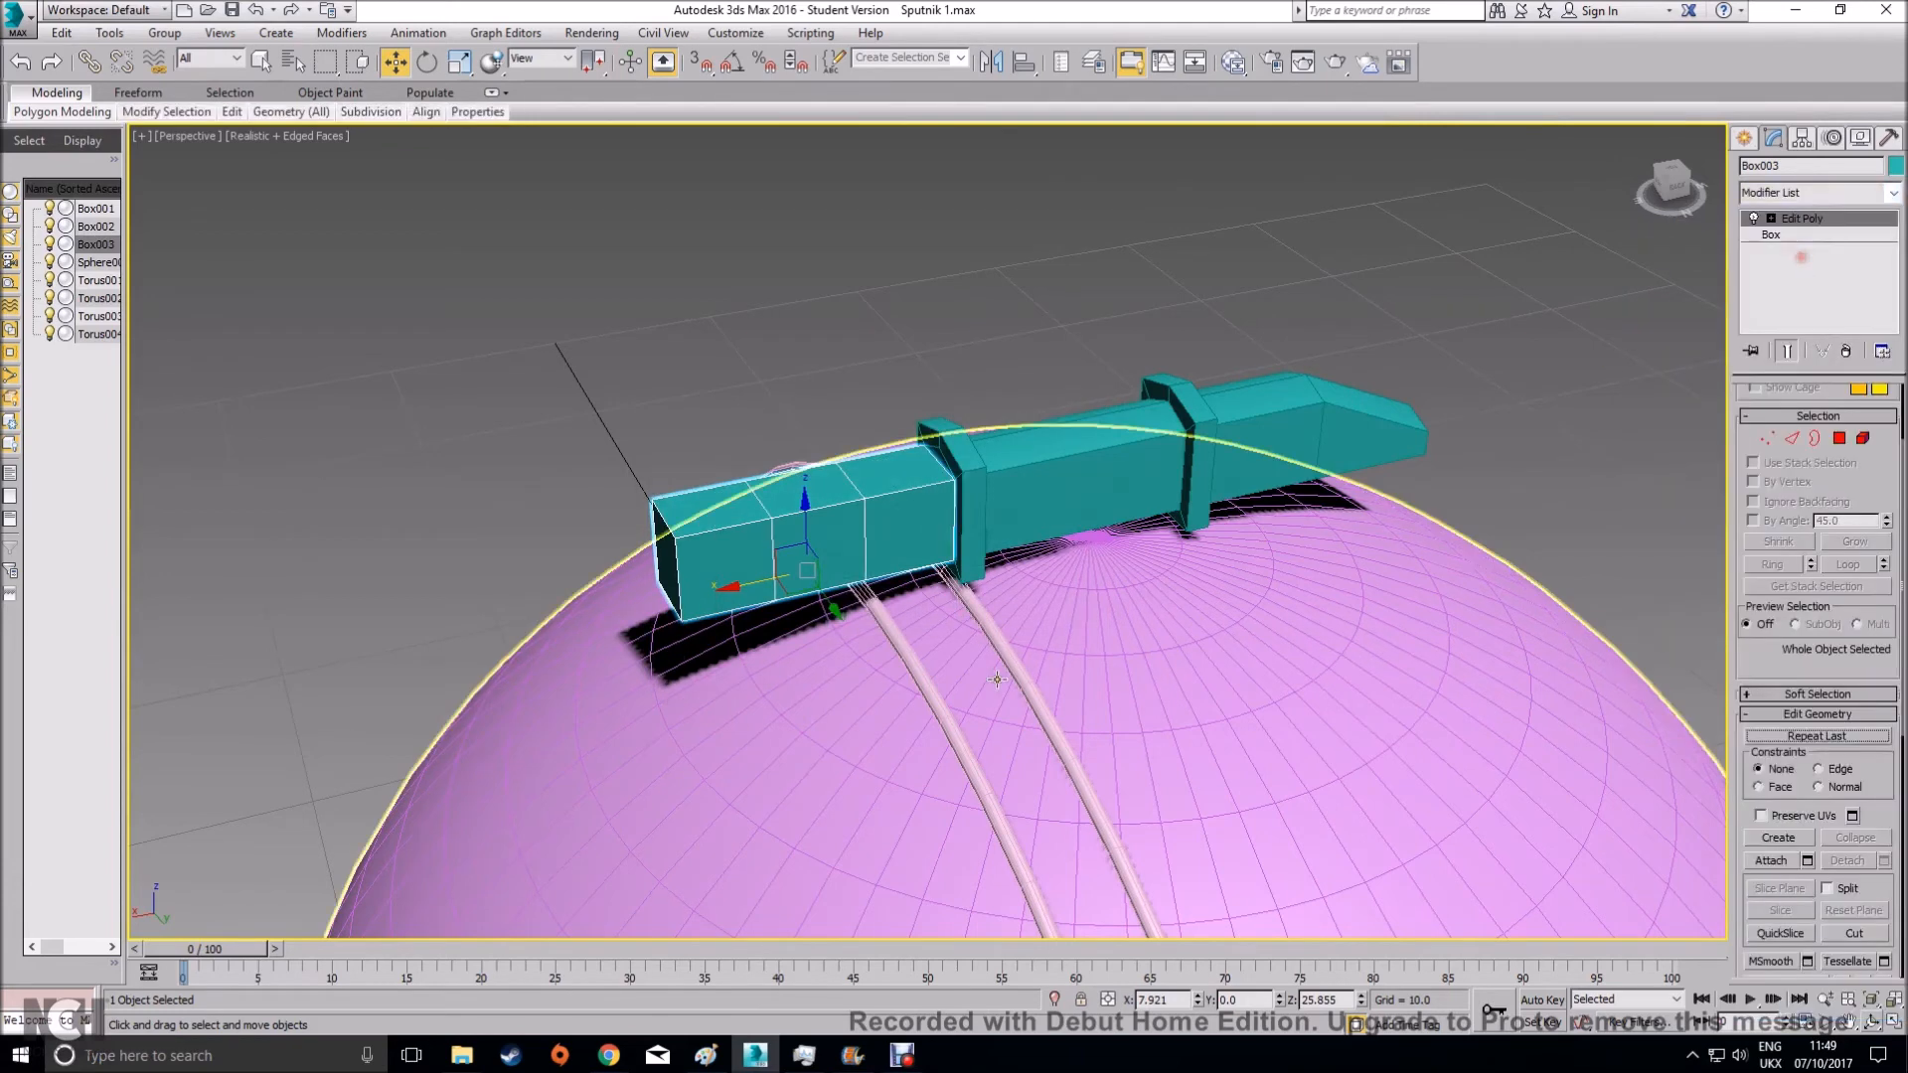
Check the reference photo, then select the four crosswise top edges of the plain cloned box at edge level
{"action": "left_click", "coordinate": [608, 1055]}
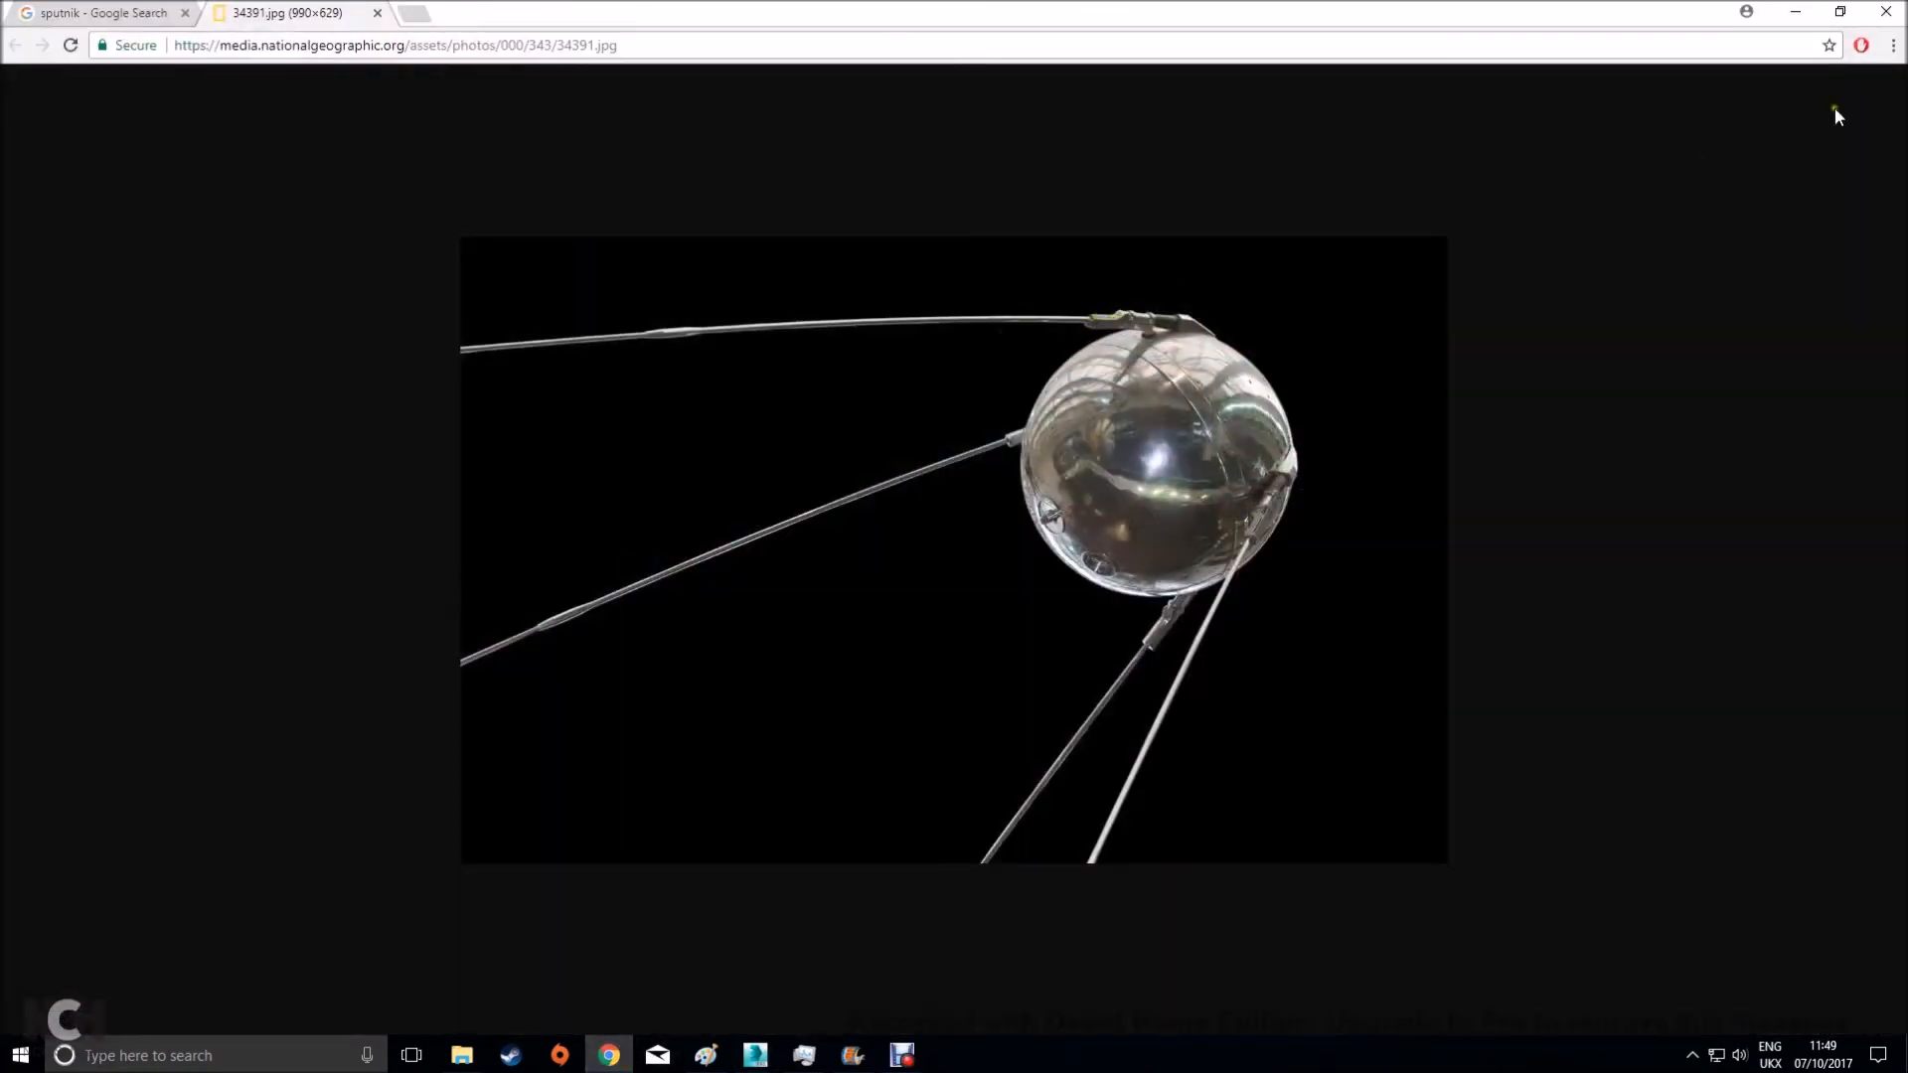
{"action": "left_click", "coordinate": [1795, 12]}
{"action": "scroll", "coordinate": [994, 548], "scroll_direction": "up", "scroll_amount": 5}
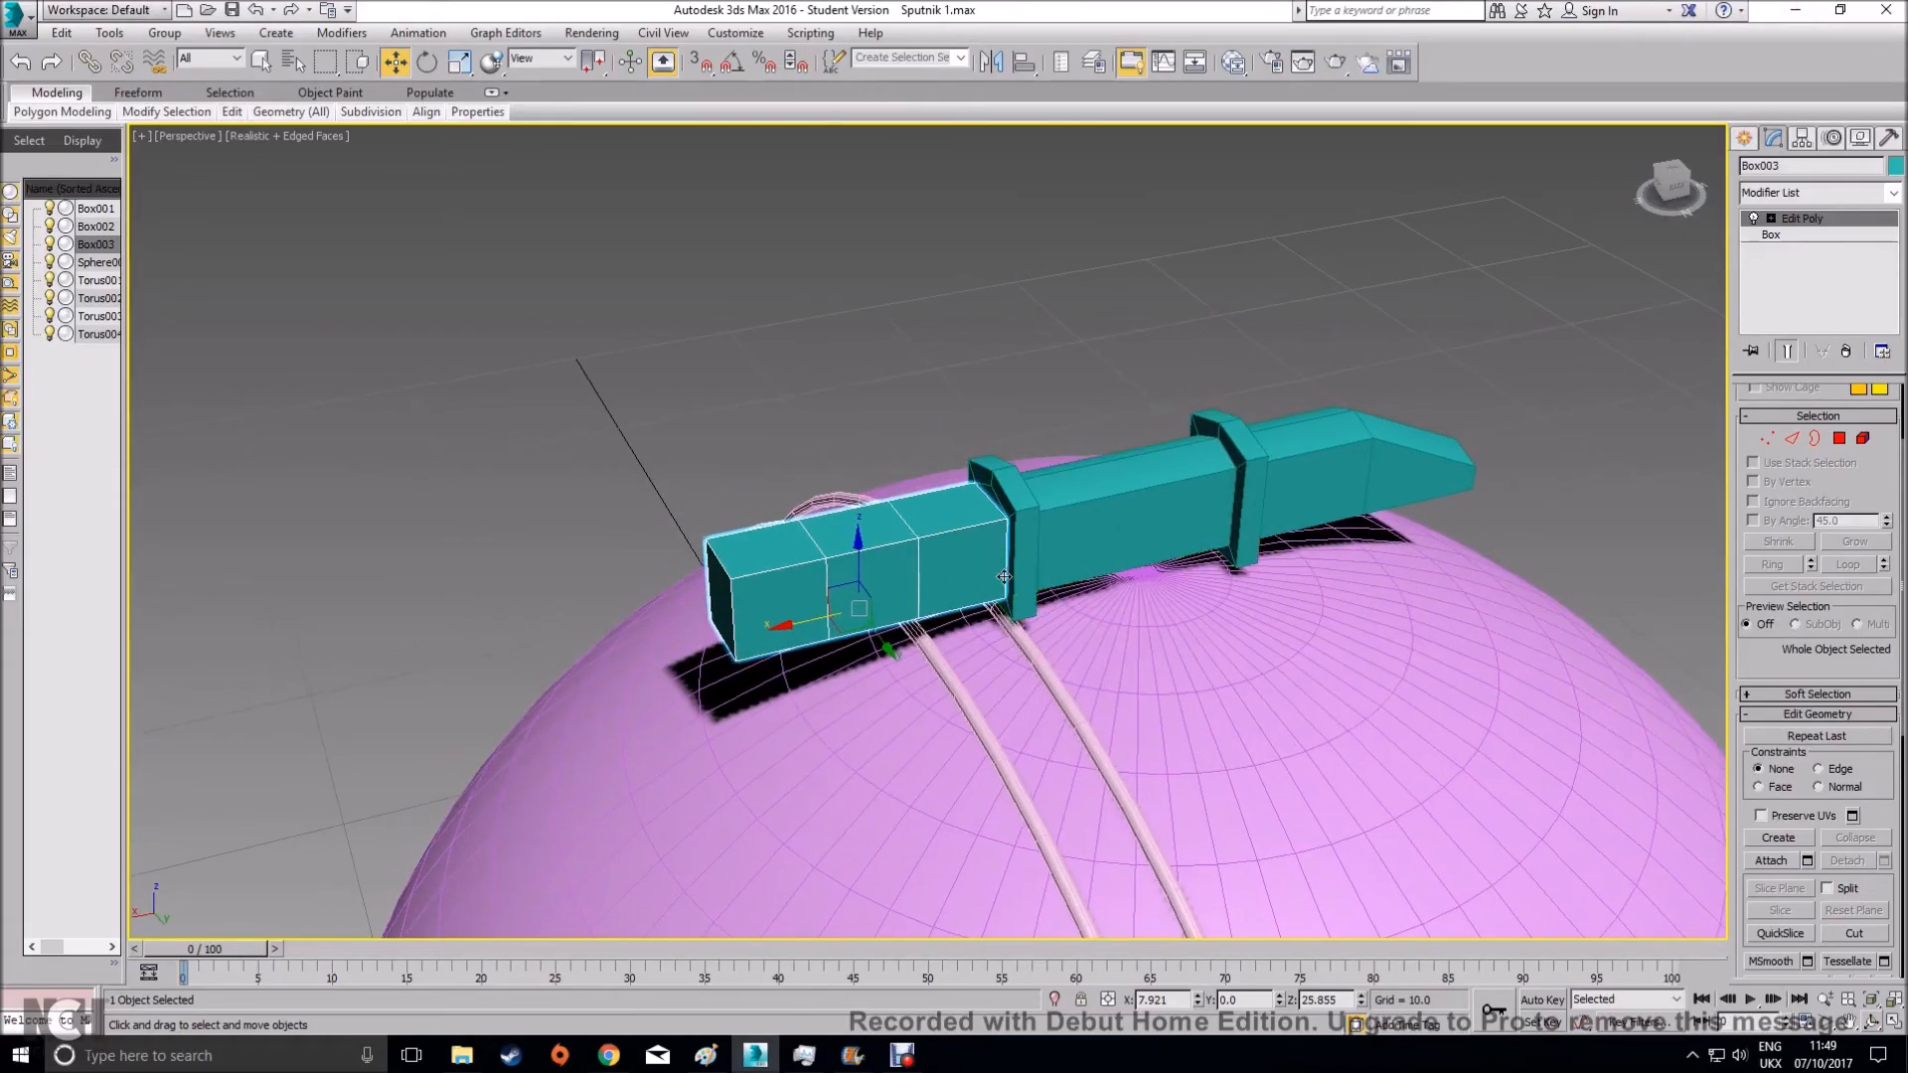
{"action": "left_click", "coordinate": [1839, 438]}
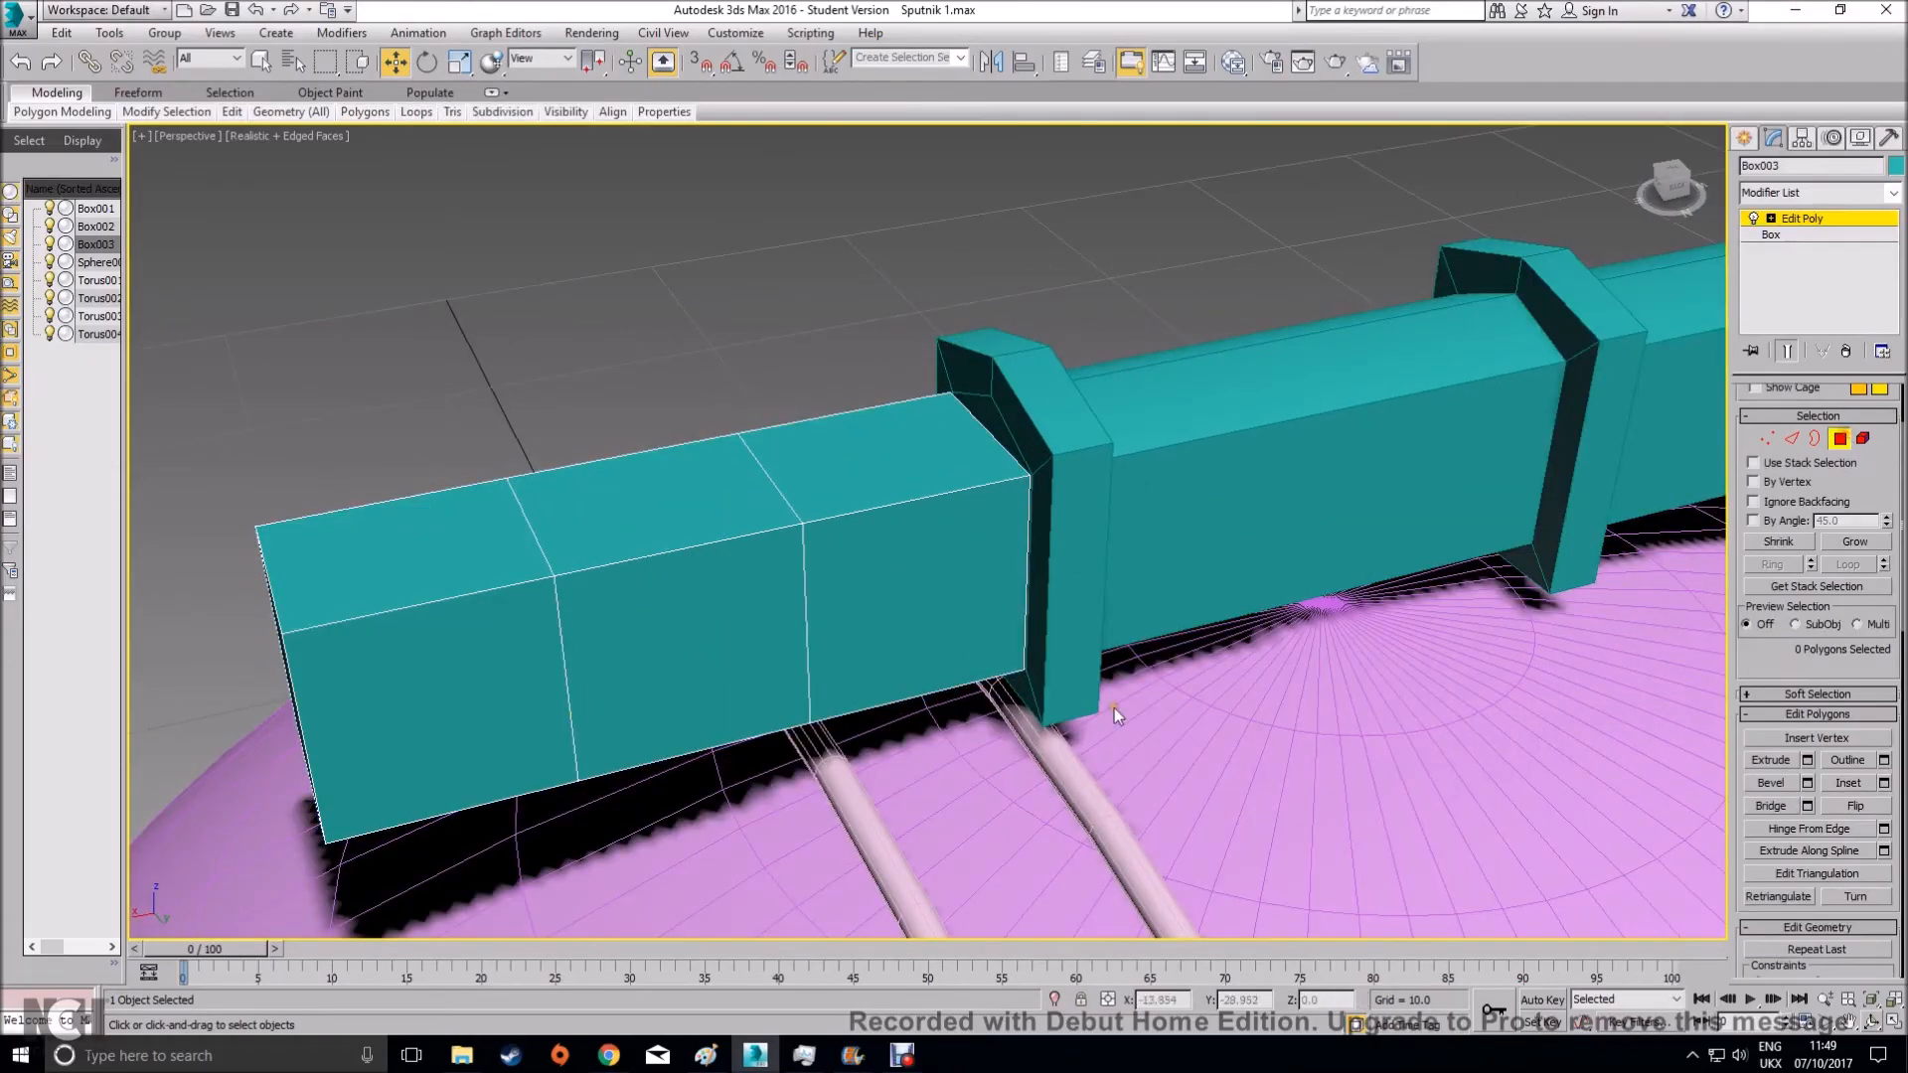
{"action": "left_click", "coordinate": [1791, 438]}
{"action": "middle_click_drag", "start_coordinate": [755, 596], "coordinate": [876, 615], "text": "alt"}
{"action": "left_click", "coordinate": [677, 534]}
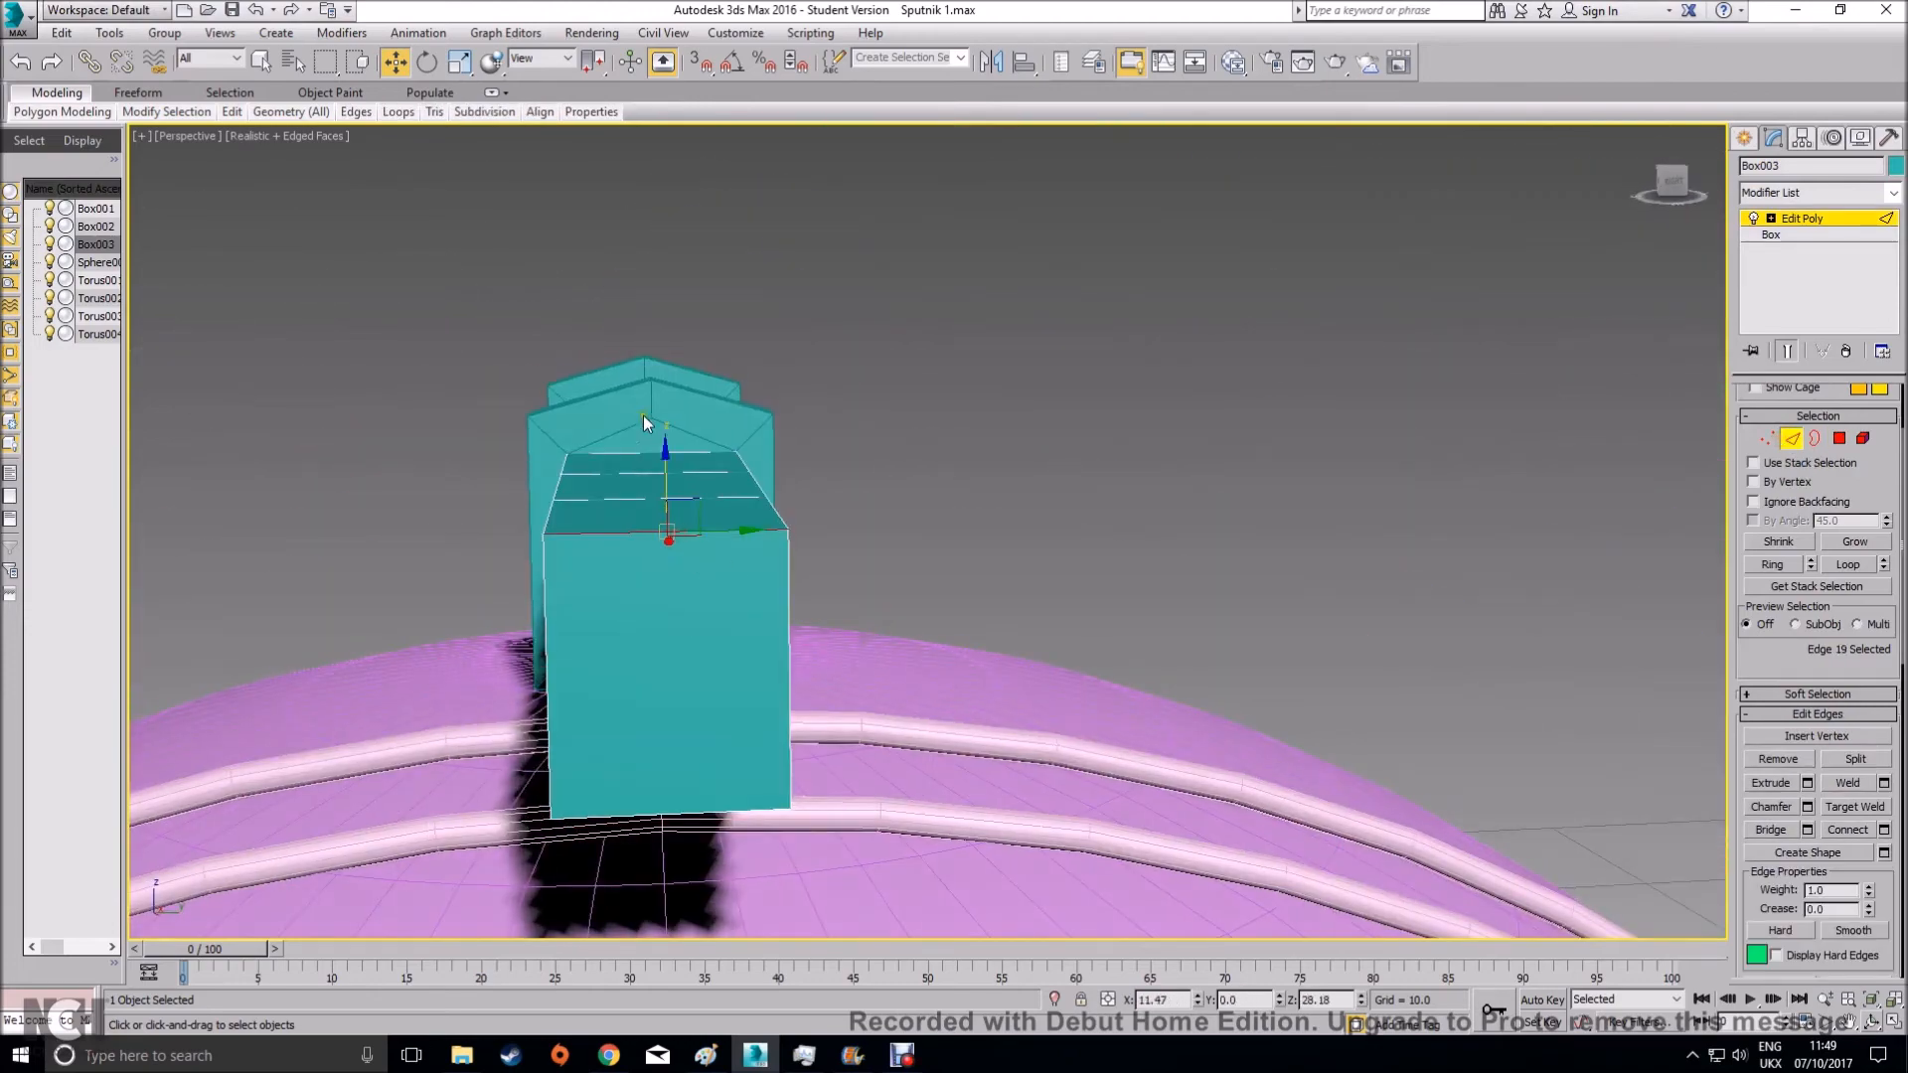
{"action": "left_click_drag", "start_coordinate": [695, 582], "coordinate": [696, 583]}
Connect the four edges with one segment, raise the new centre line to Z 28.659, and compare with the reference photo
{"action": "left_click", "coordinate": [1884, 830]}
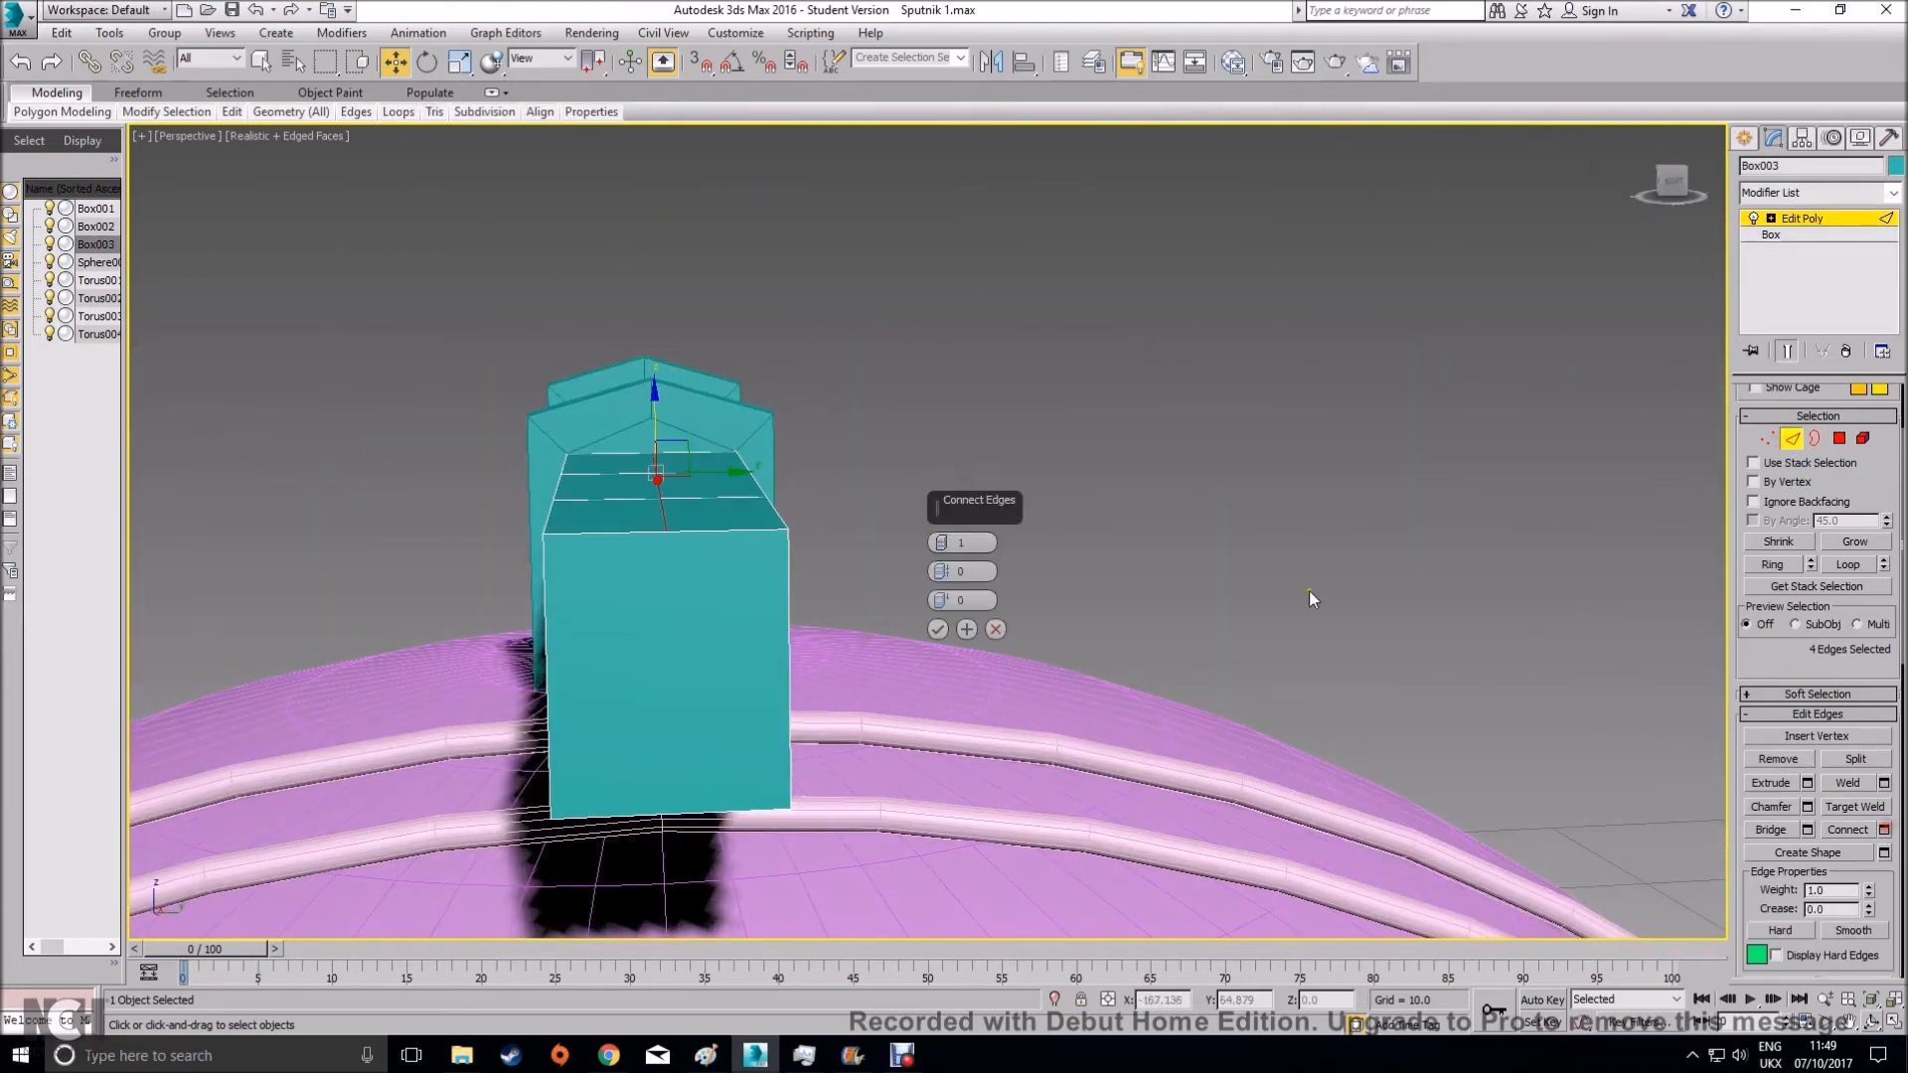
{"action": "left_click", "coordinate": [944, 626]}
{"action": "left_click_drag", "start_coordinate": [658, 432], "coordinate": [668, 384]}
{"action": "middle_click_drag", "start_coordinate": [1005, 527], "coordinate": [814, 675], "text": "alt"}
{"action": "left_click", "coordinate": [608, 1054]}
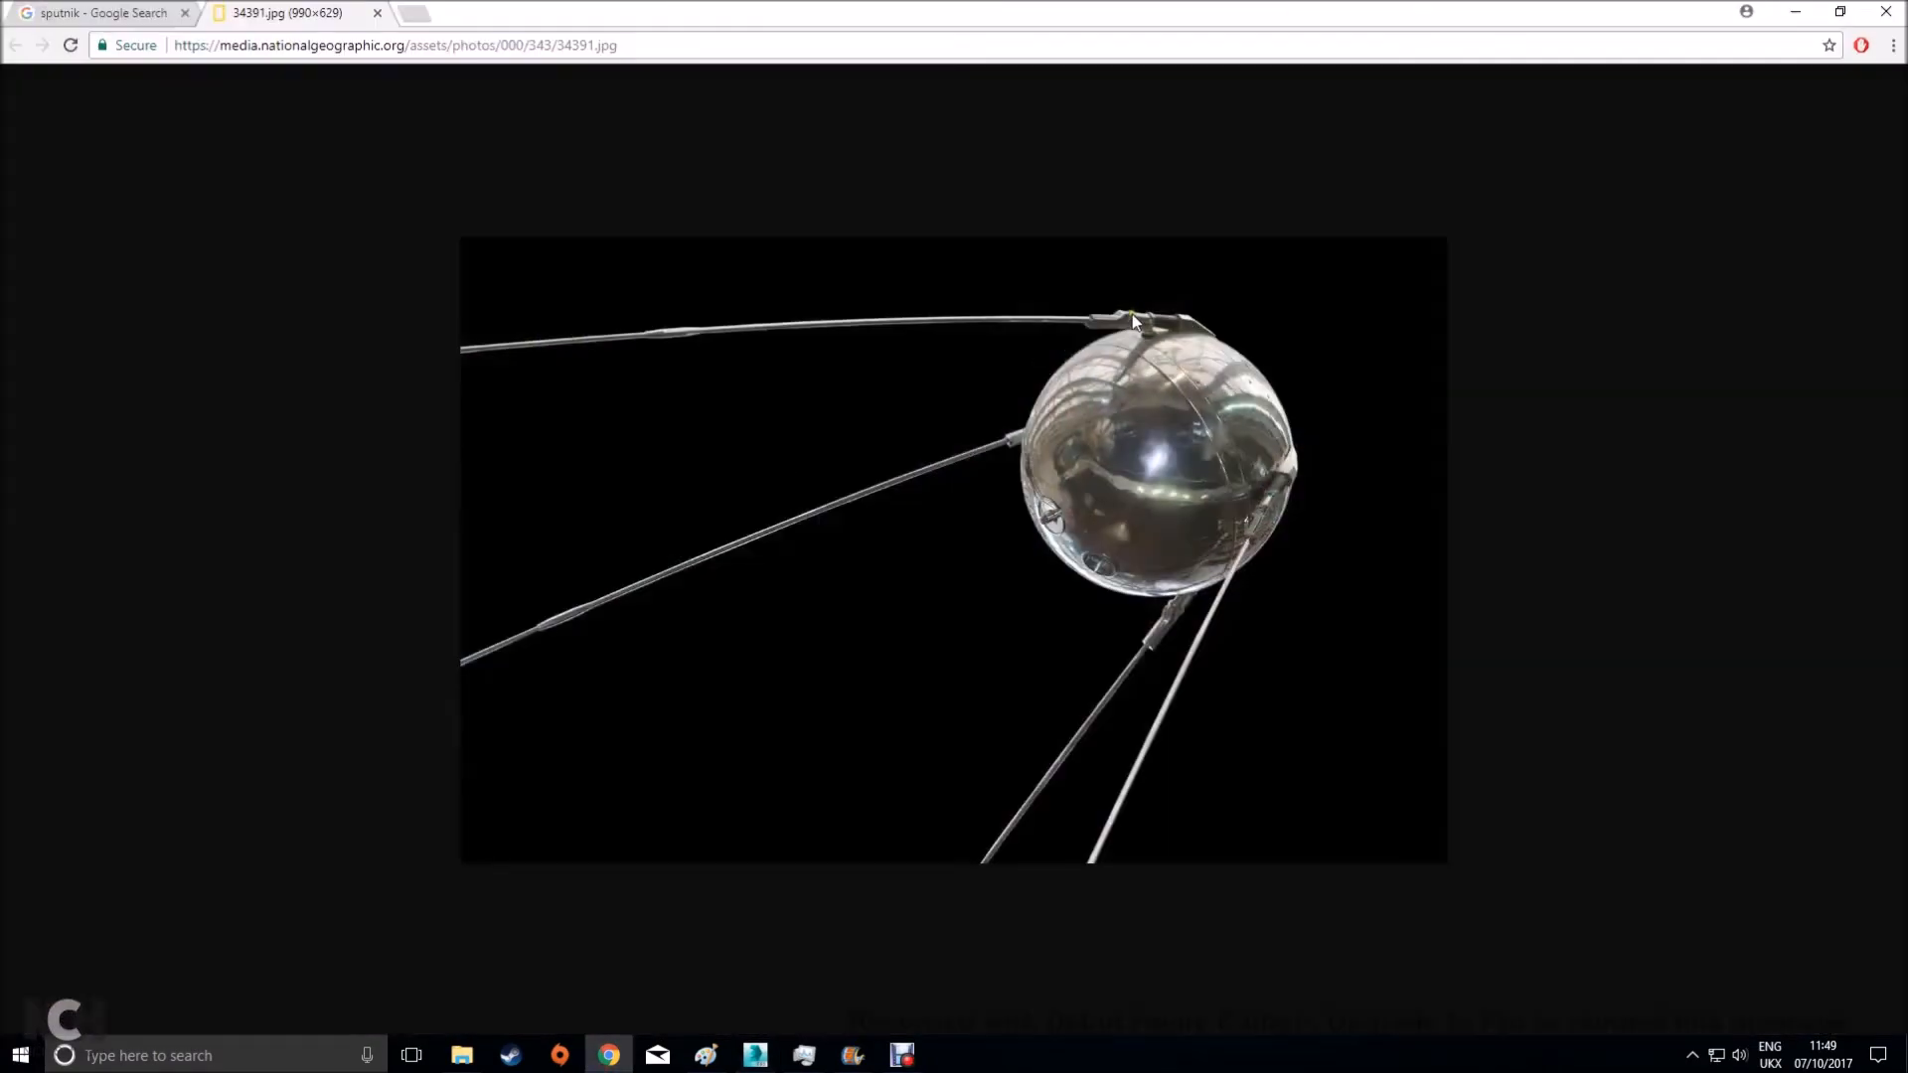
{"action": "left_click", "coordinate": [1794, 12]}
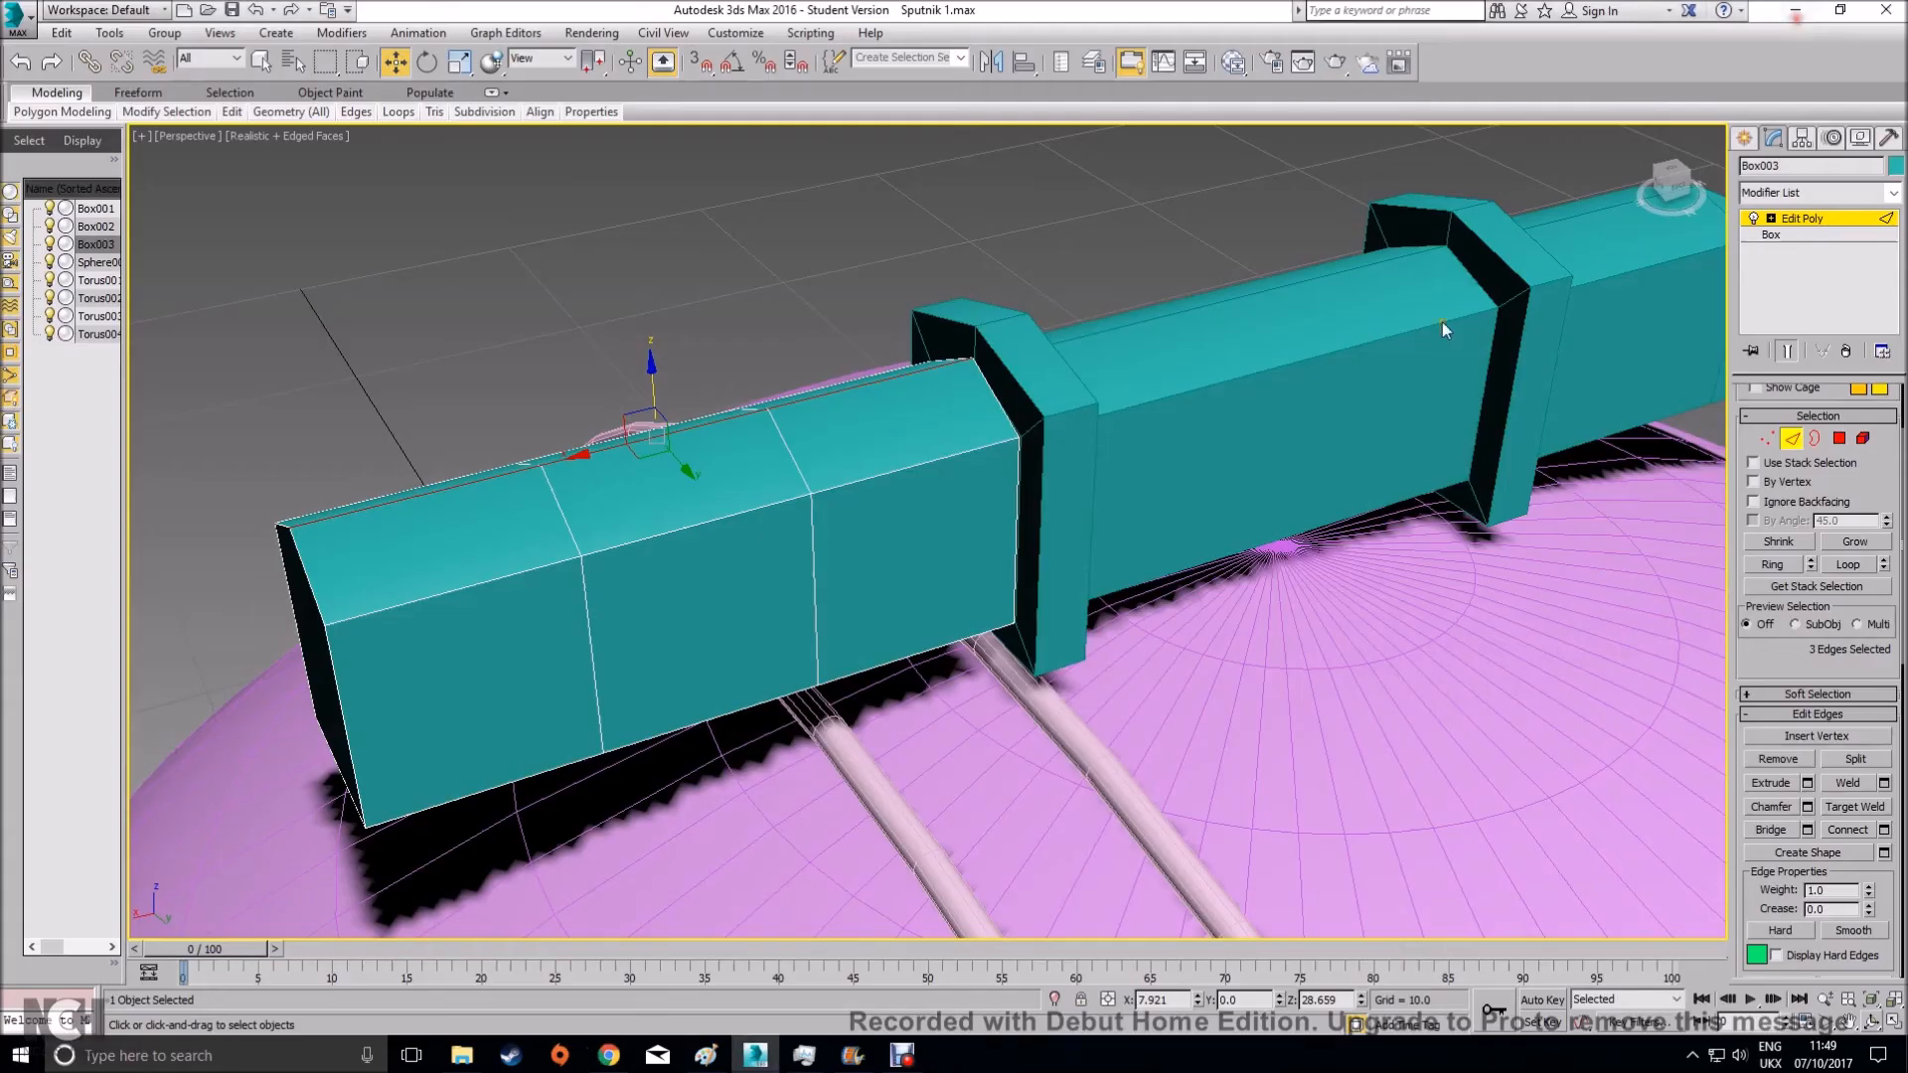
Connect the three lengthwise top edges of the box section nearest the flange with one segment
{"action": "left_click", "coordinate": [1840, 438]}
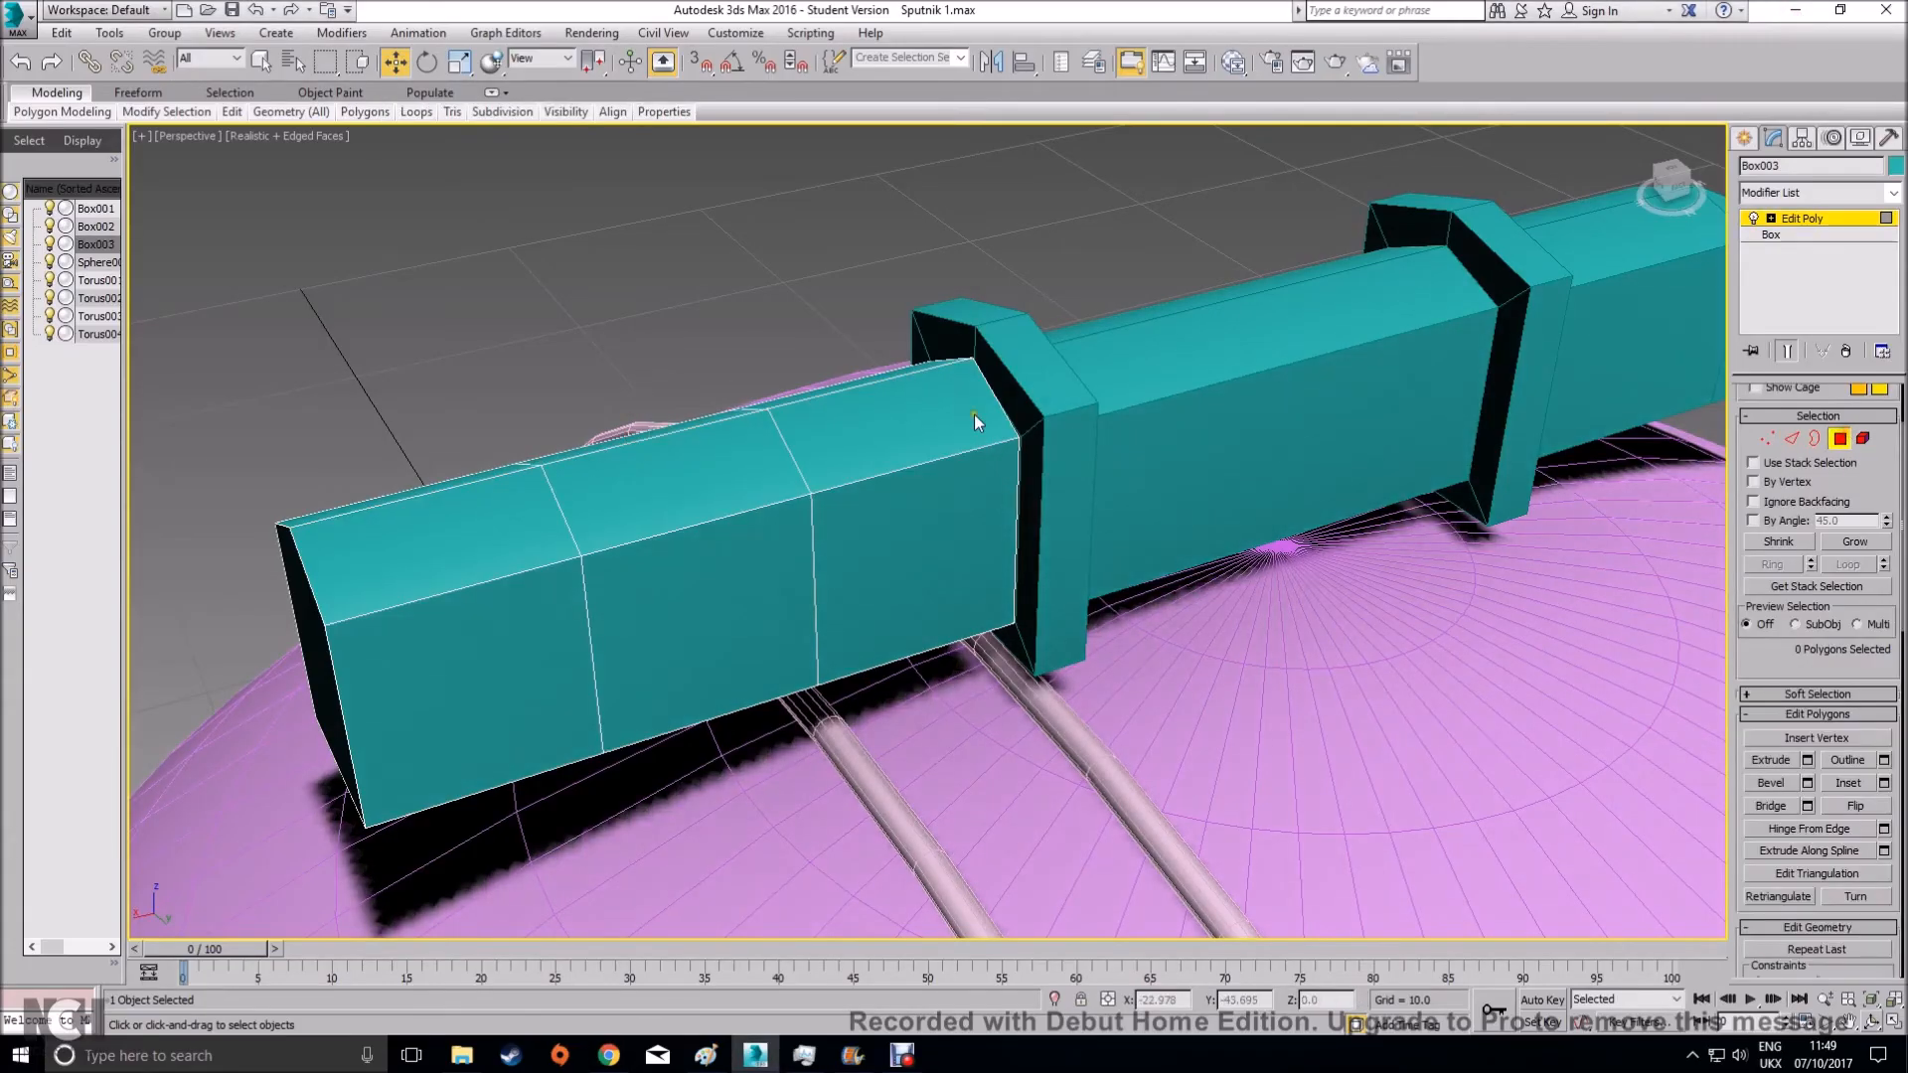
{"action": "left_click", "coordinate": [1767, 439]}
{"action": "middle_click_drag", "start_coordinate": [1219, 620], "coordinate": [1166, 594], "text": "alt"}
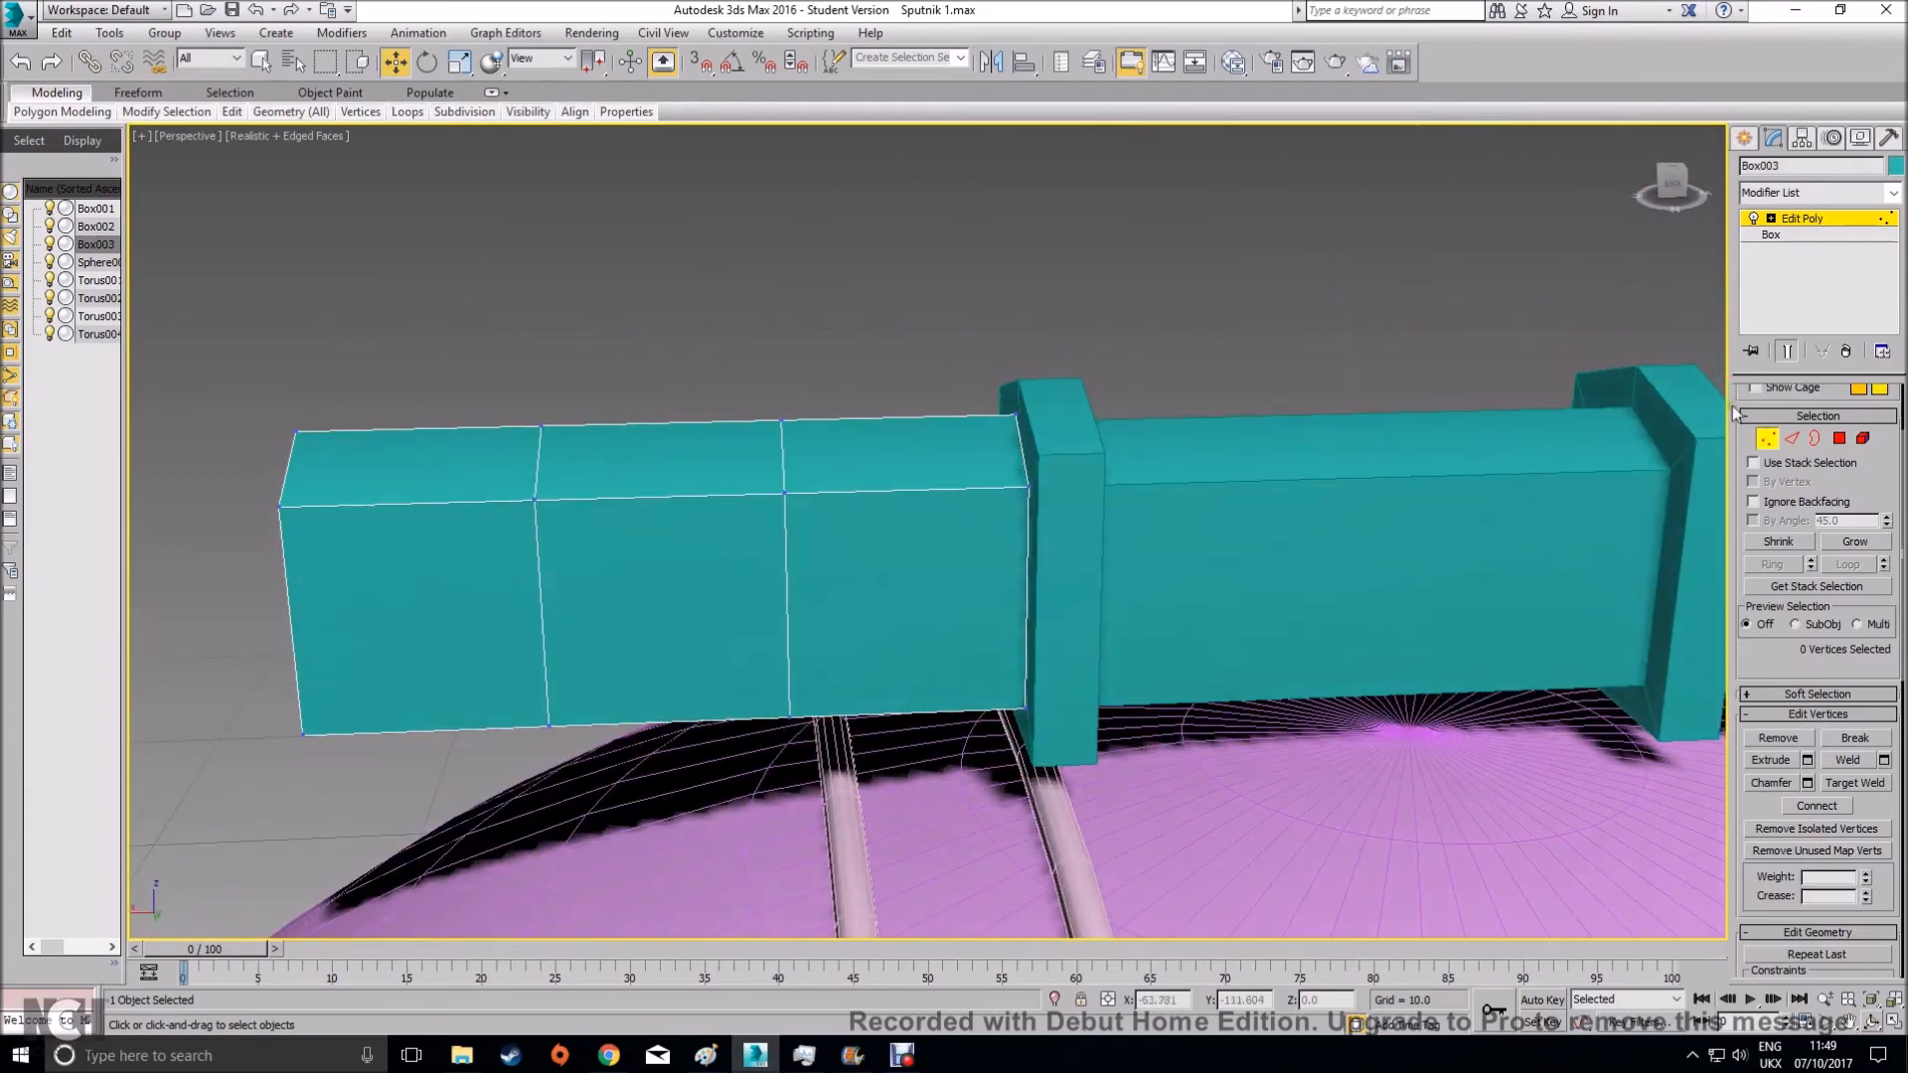
{"action": "left_click", "coordinate": [1791, 439]}
{"action": "middle_click_drag", "start_coordinate": [767, 395], "coordinate": [826, 340], "text": "alt"}
{"action": "left_click_drag", "start_coordinate": [920, 495], "coordinate": [923, 496]}
{"action": "middle_click_drag", "start_coordinate": [922, 496], "coordinate": [950, 541], "text": "alt"}
{"action": "left_click", "coordinate": [1884, 830]}
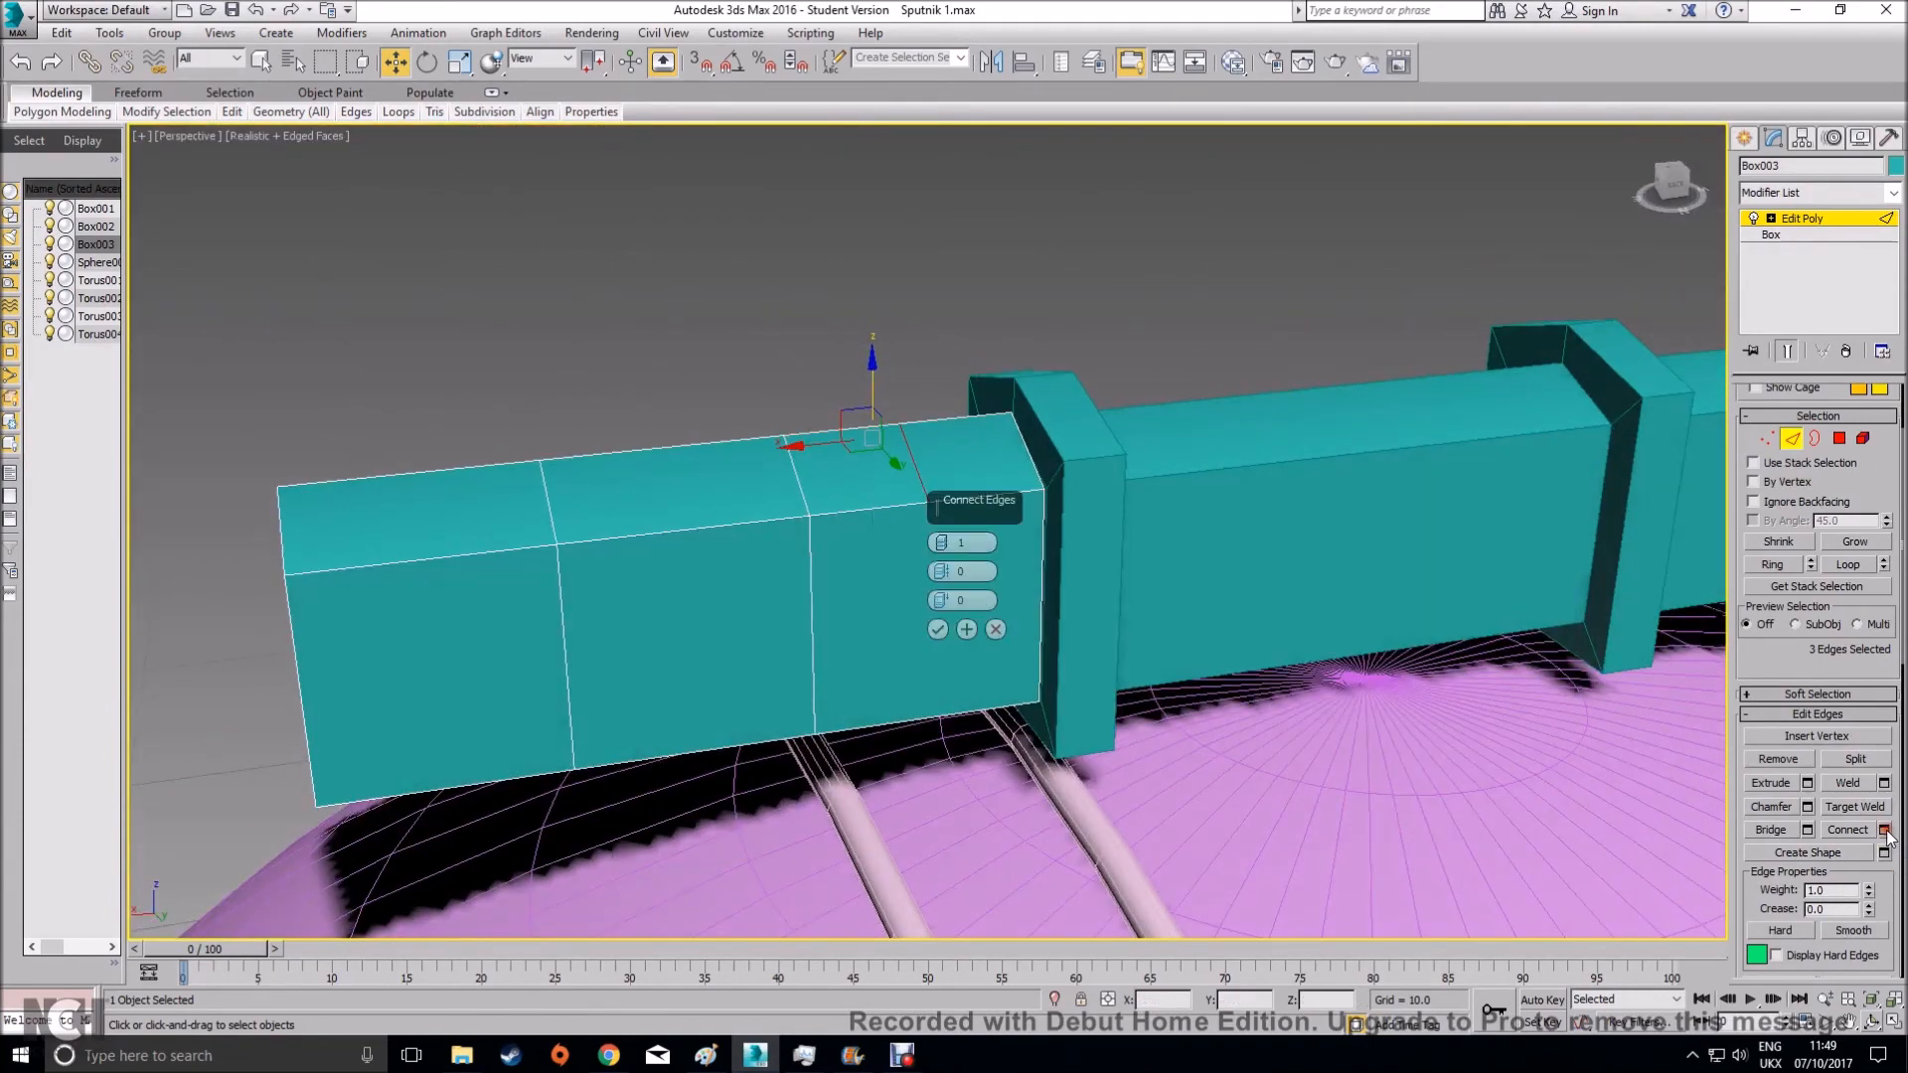
{"action": "left_click", "coordinate": [937, 629]}
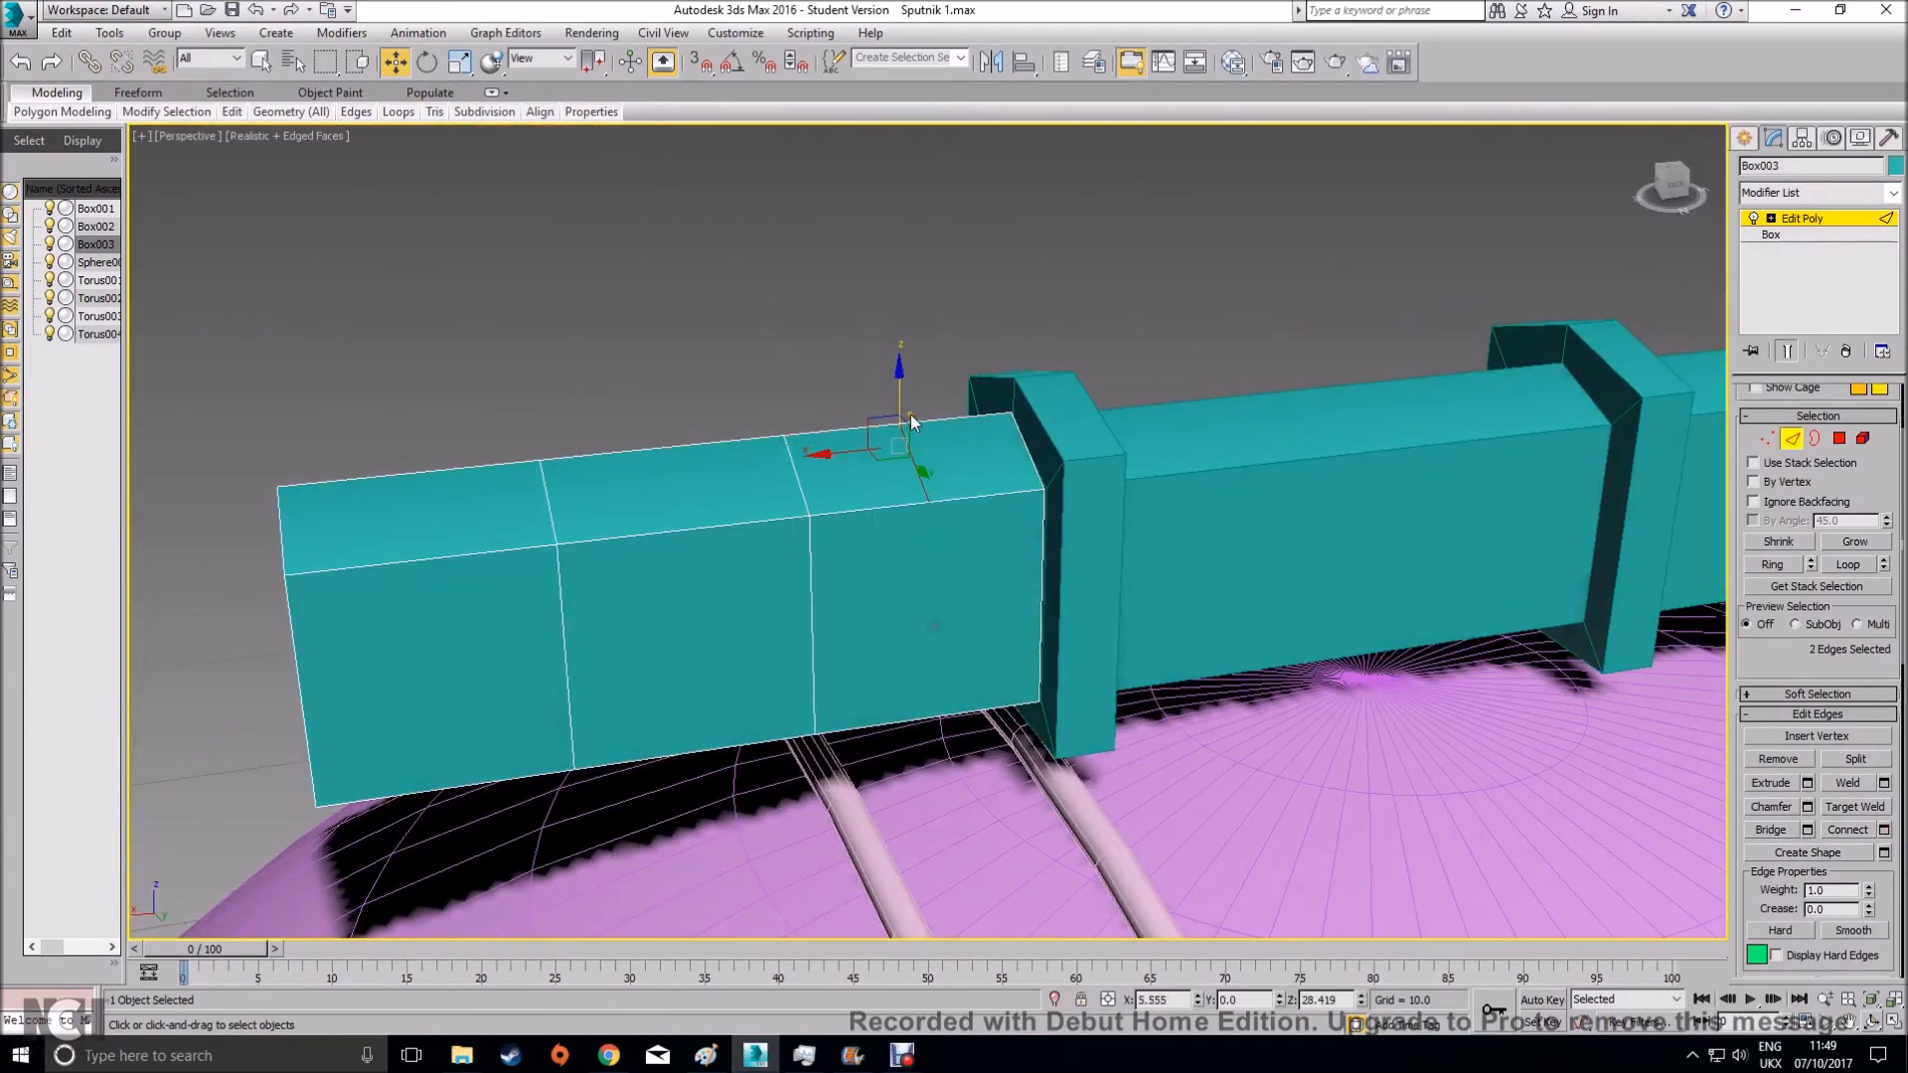
Raise the new crosswise edges to Z 29.01 and compare the shape with the reference photo
{"action": "left_click_drag", "start_coordinate": [901, 397], "coordinate": [900, 337]}
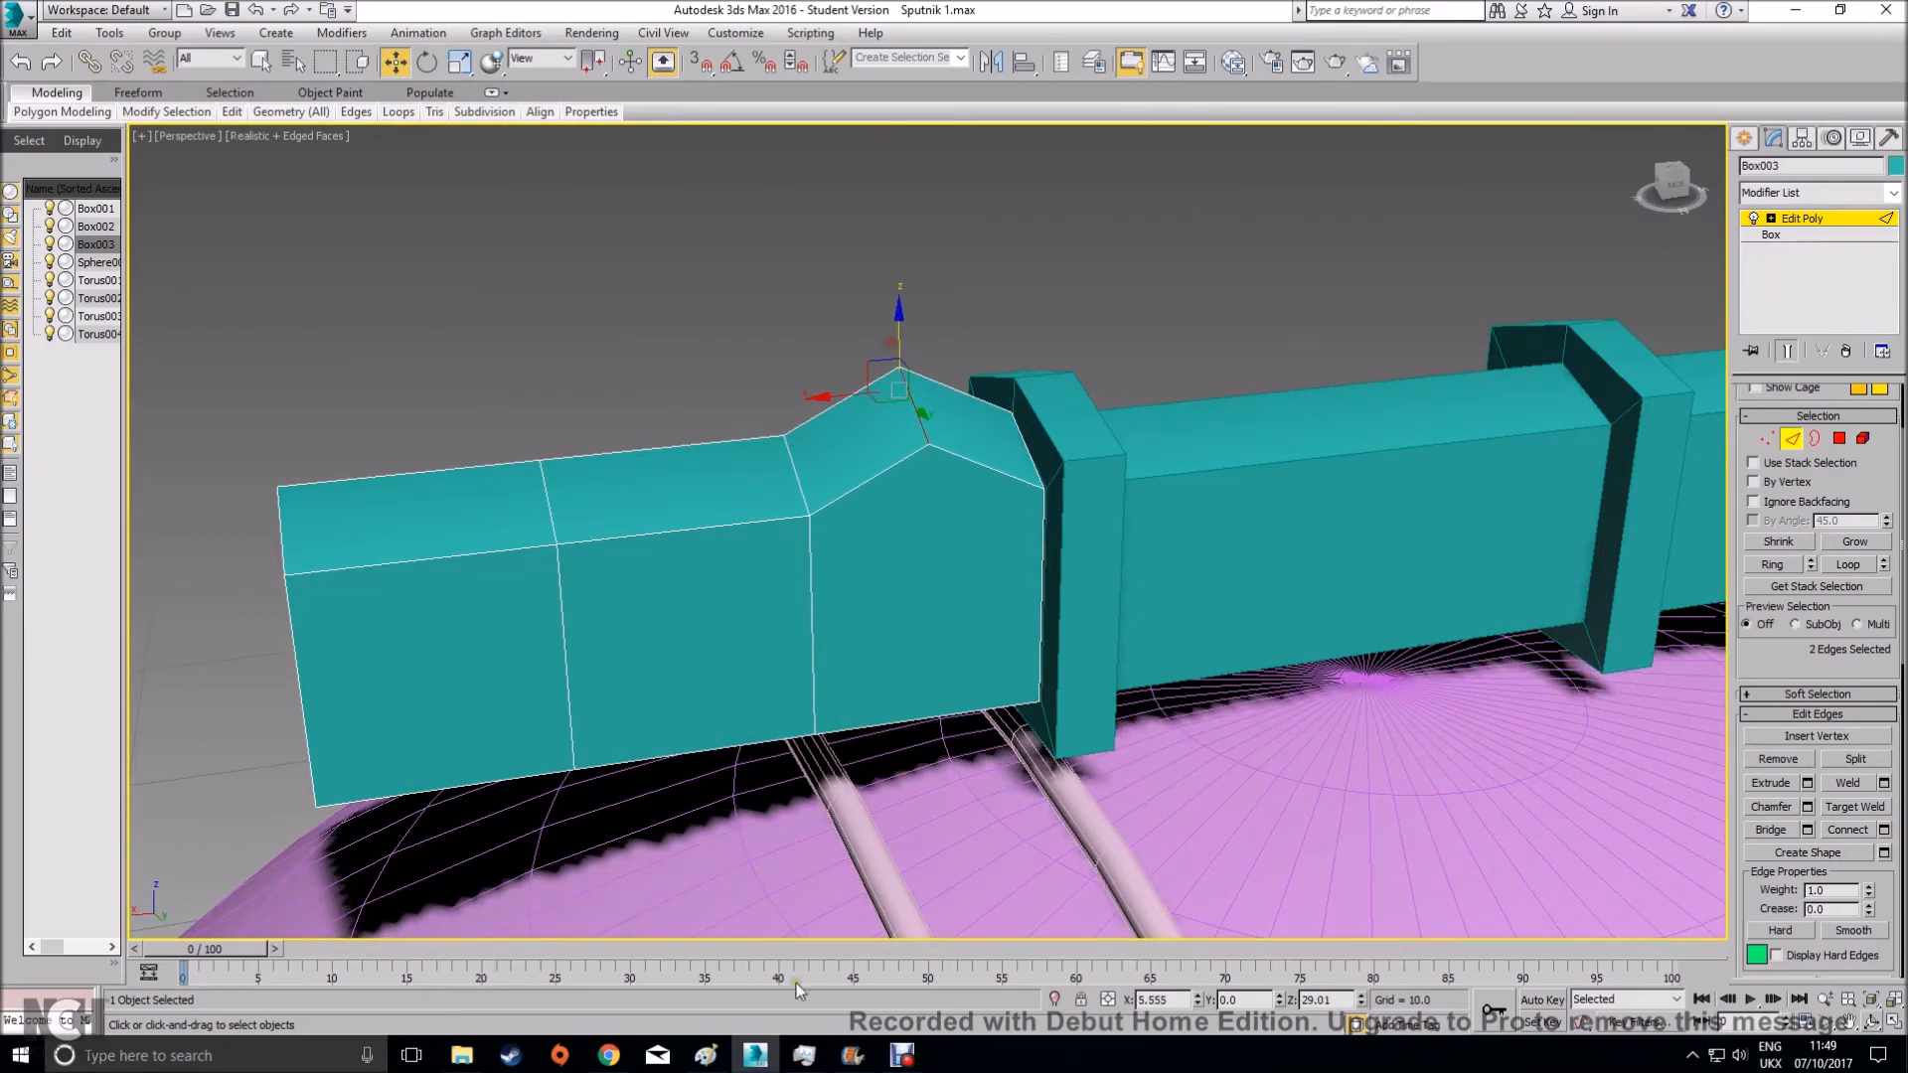
{"action": "left_click", "coordinate": [628, 1061]}
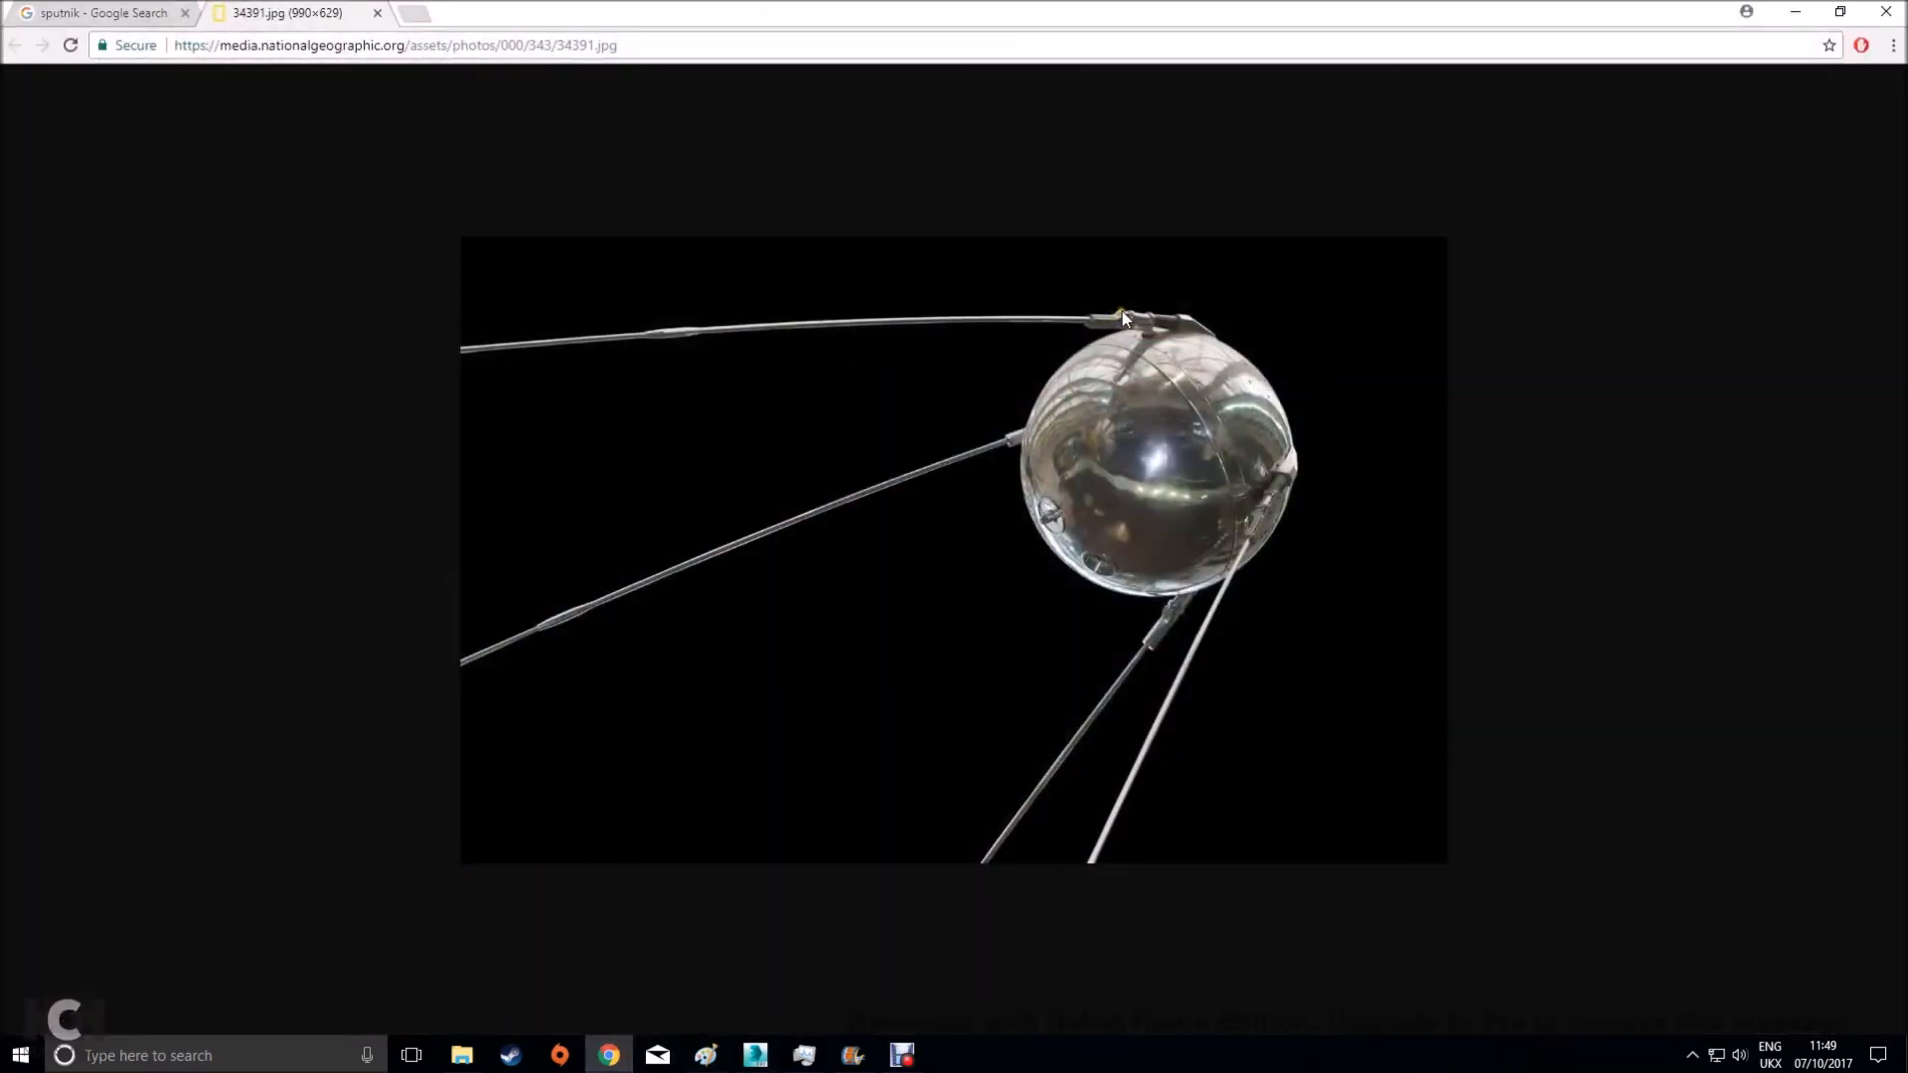
{"action": "left_click", "coordinate": [1795, 12]}
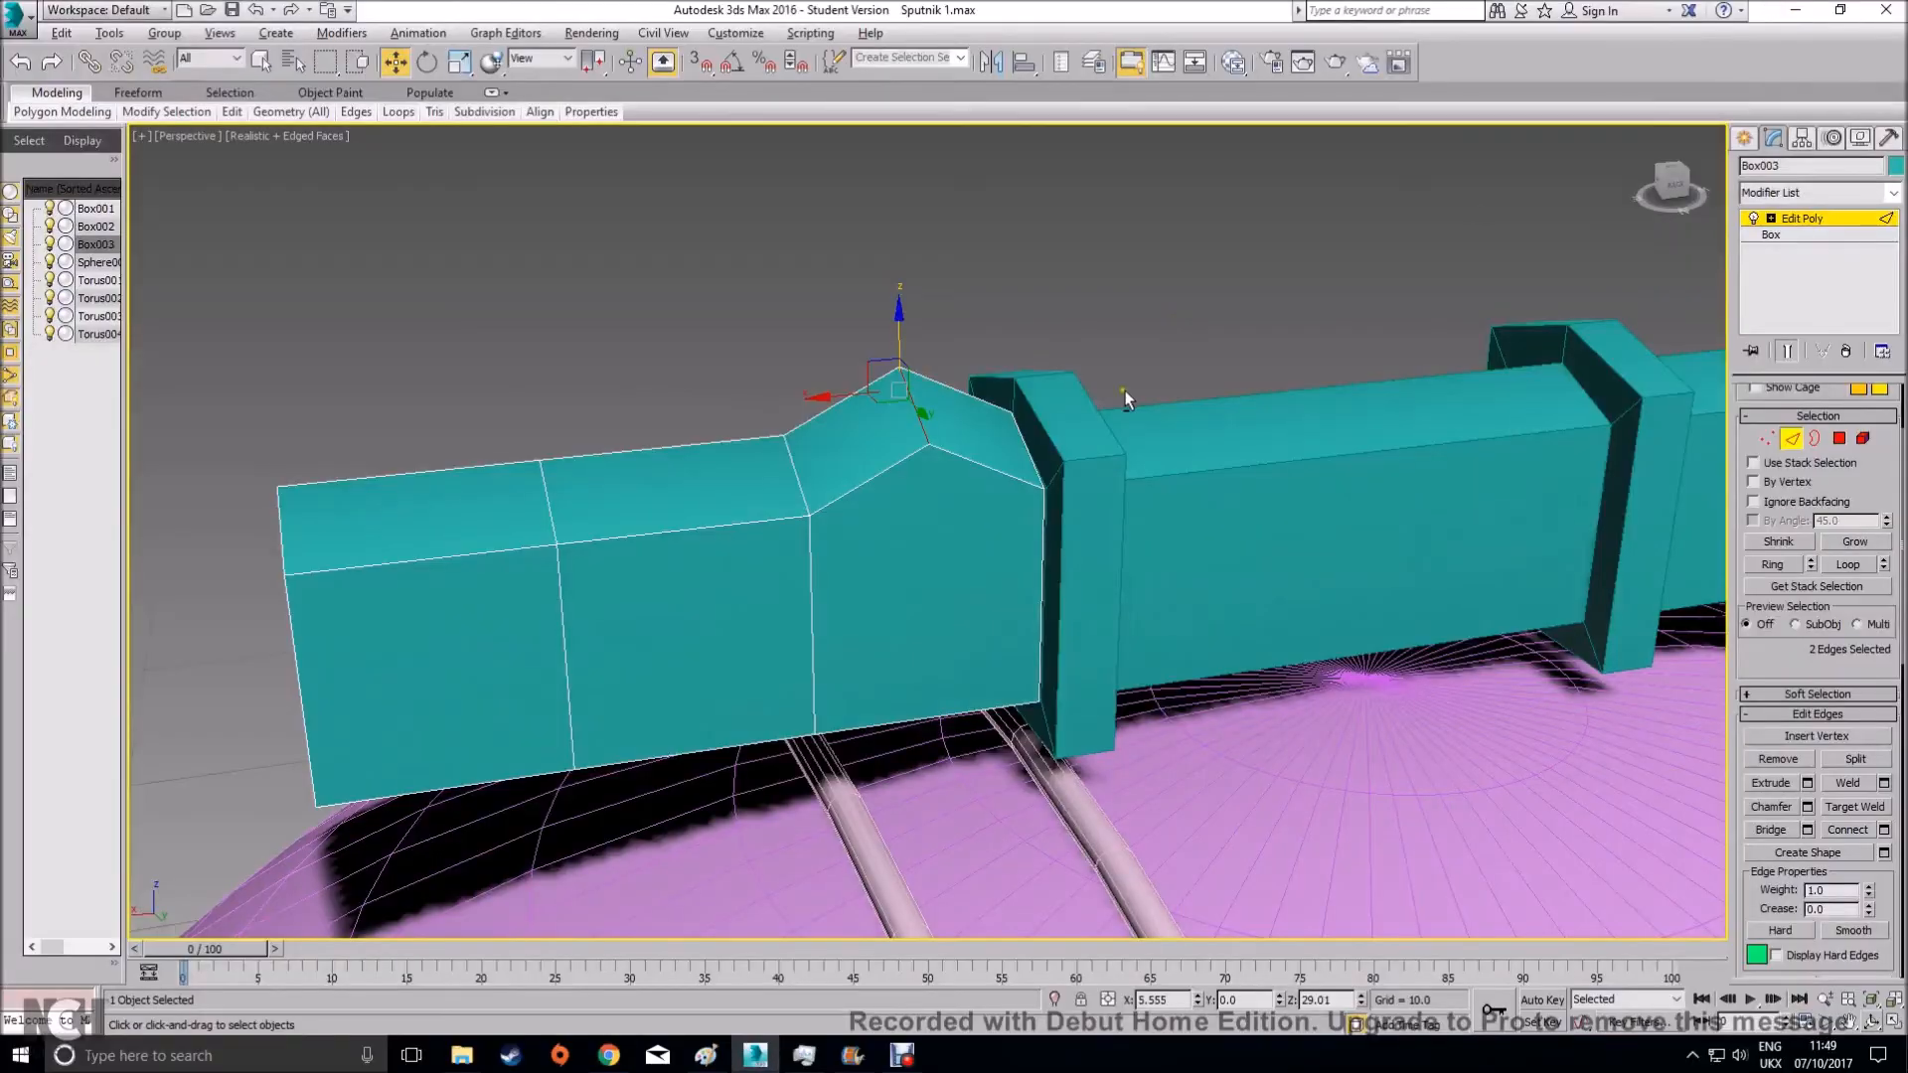
Select the three top vertices at the box's flange end and raise them level with the raised crosswise edges
{"action": "left_click_drag", "start_coordinate": [982, 360], "coordinate": [1060, 522]}
{"action": "middle_click_drag", "start_coordinate": [1060, 521], "coordinate": [1079, 529], "text": "alt"}
{"action": "left_click", "coordinate": [1766, 439]}
{"action": "left_click_drag", "start_coordinate": [941, 286], "coordinate": [1031, 522]}
{"action": "scroll", "coordinate": [1030, 522], "scroll_direction": "up", "scroll_amount": 5}
{"action": "scroll", "coordinate": [1043, 503], "scroll_direction": "down", "scroll_amount": 5}
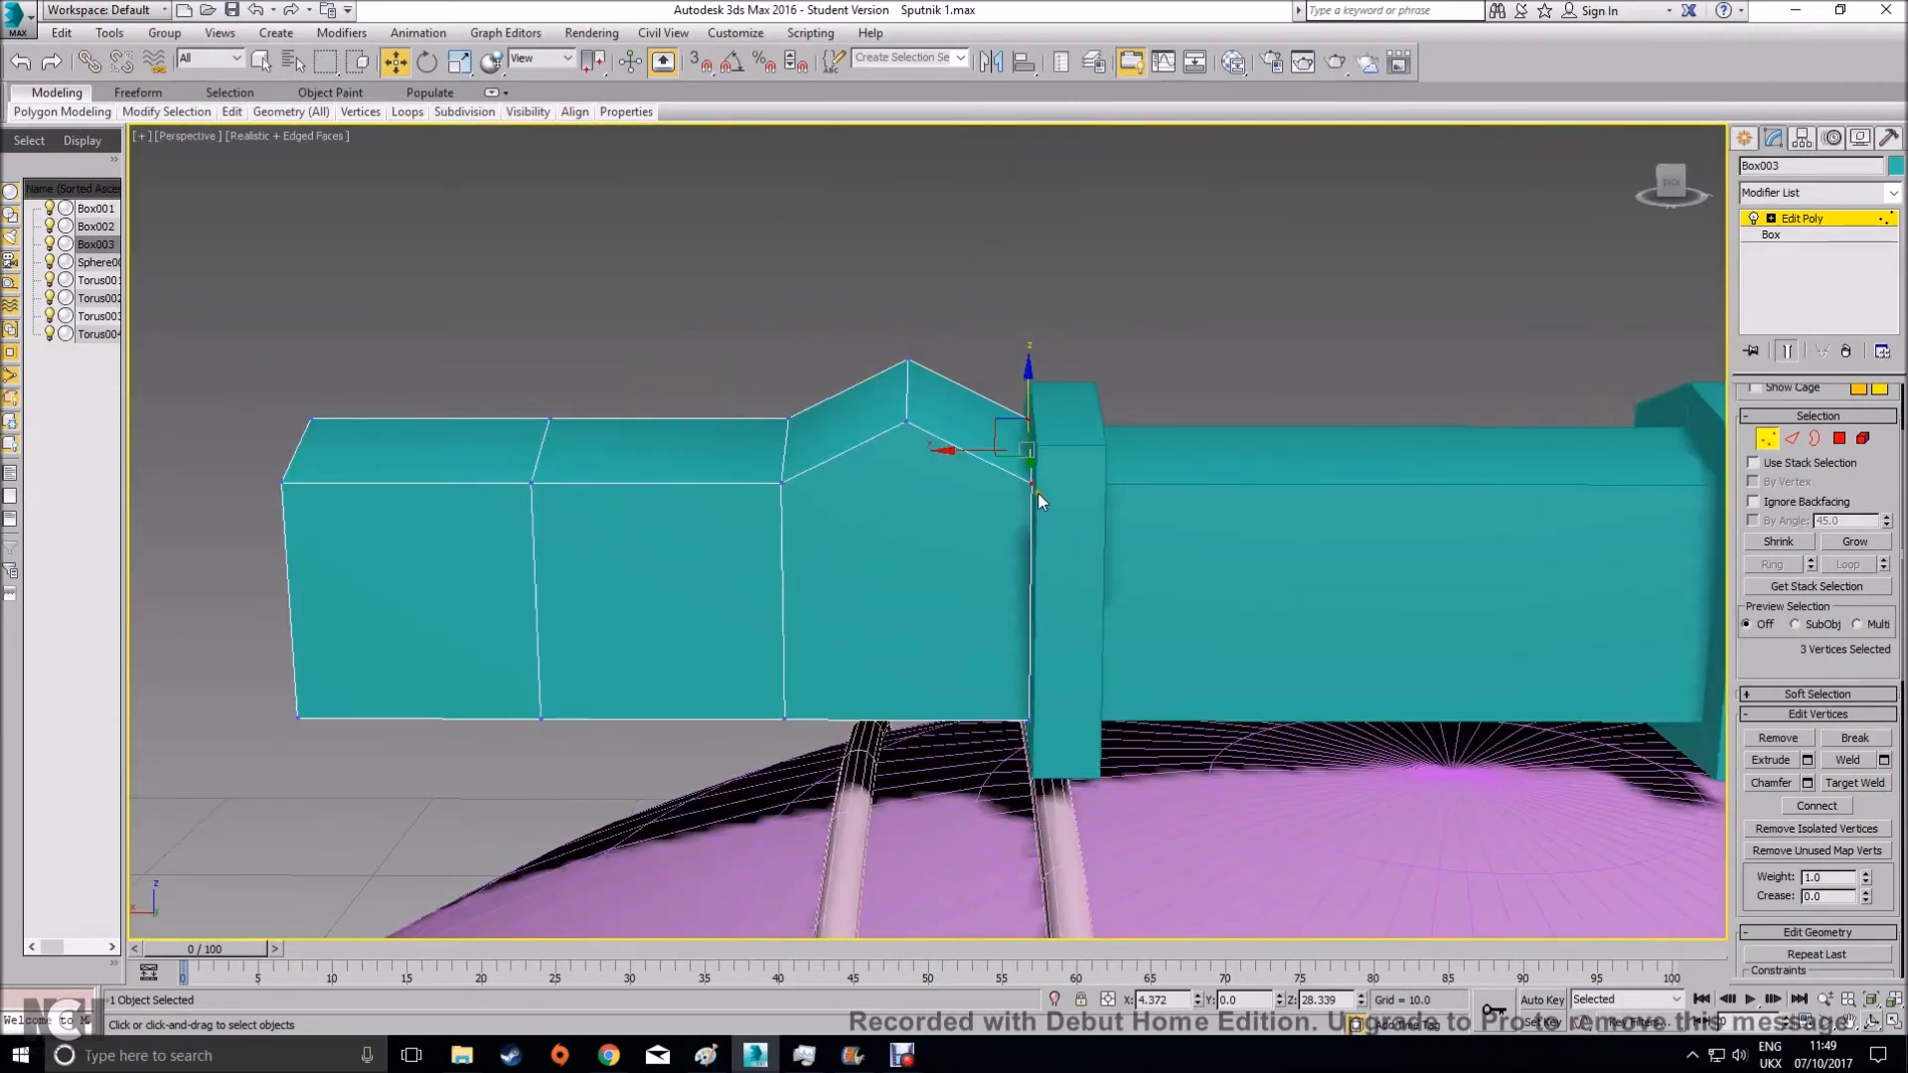
{"action": "left_click_drag", "start_coordinate": [1024, 394], "coordinate": [1026, 390]}
{"action": "middle_click_drag", "start_coordinate": [965, 498], "coordinate": [1043, 538], "text": "alt"}
Lower the two centre ridge vertices of the raised section, the one on the new crosswise line to Z 28.841, and deselect the box
{"action": "left_click", "coordinate": [925, 394]}
{"action": "left_click", "coordinate": [1027, 388], "text": "ctrl"}
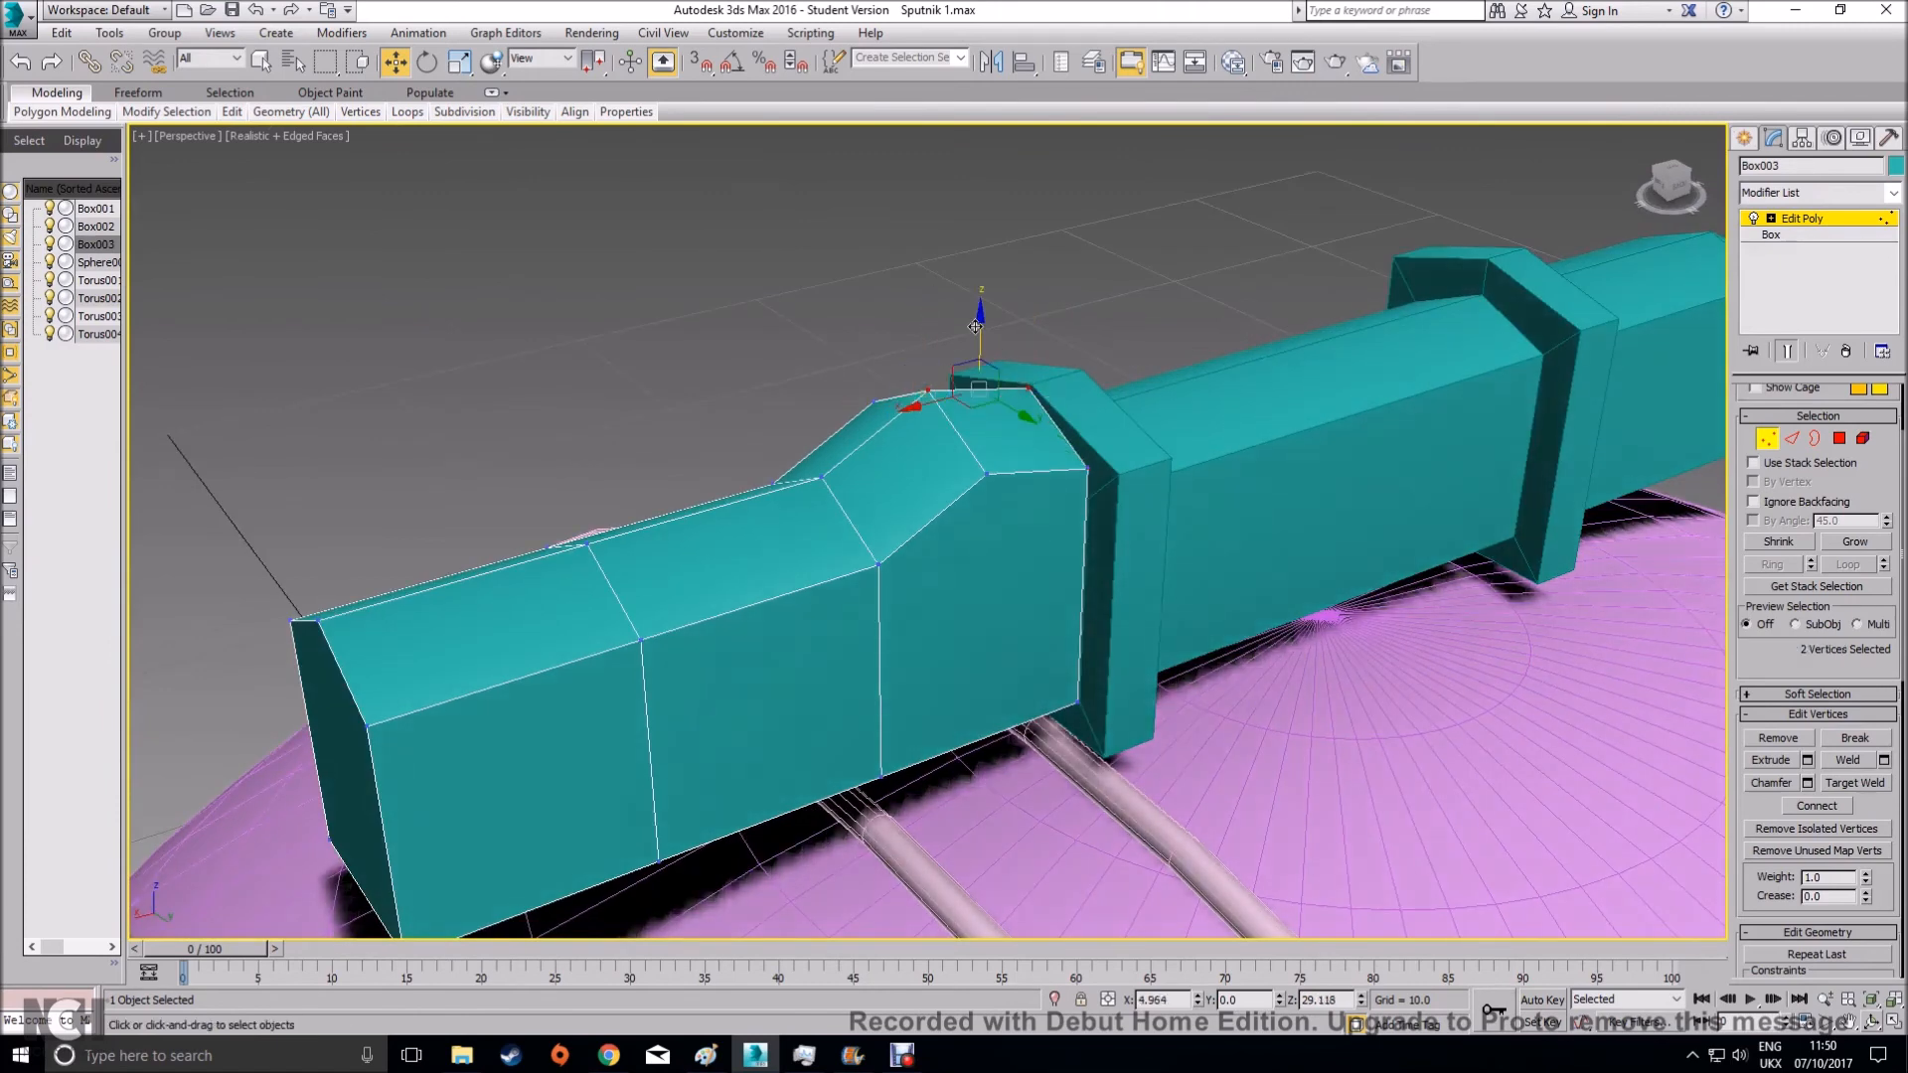
{"action": "left_click_drag", "start_coordinate": [975, 326], "coordinate": [973, 349]}
{"action": "mouse_move", "coordinate": [1002, 492]}
{"action": "middle_mouse_down", "text": "alt"}
{"action": "mouse_move", "coordinate": [1118, 459]}
{"action": "mouse_move", "coordinate": [974, 493]}
{"action": "middle_mouse_up", "text": "alt"}
{"action": "left_click", "coordinate": [878, 307]}
{"action": "left_click", "coordinate": [930, 424]}
{"action": "middle_click_drag", "start_coordinate": [930, 427], "coordinate": [1003, 529], "text": "alt"}
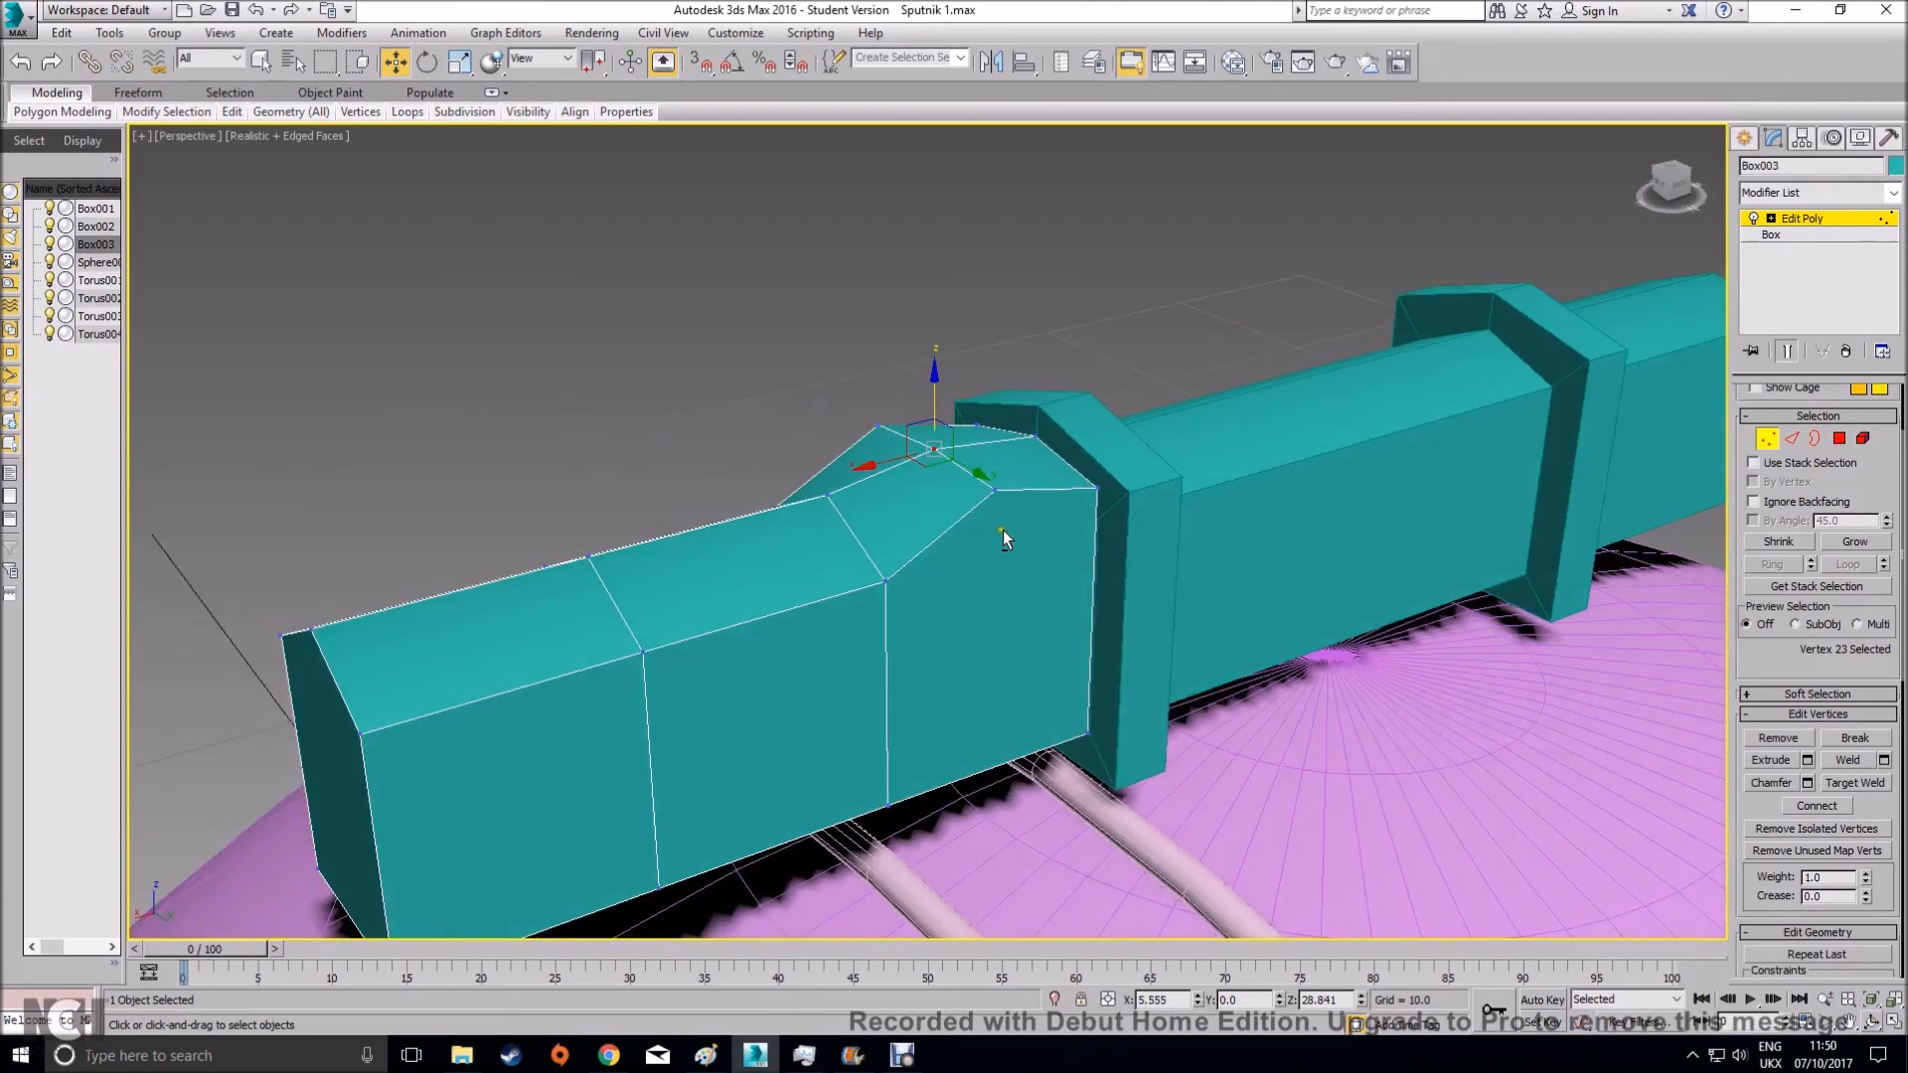
{"action": "left_click", "coordinate": [1767, 440]}
{"action": "scroll", "coordinate": [1172, 363], "scroll_direction": "down", "scroll_amount": 5}
{"action": "left_click", "coordinate": [1173, 364]}
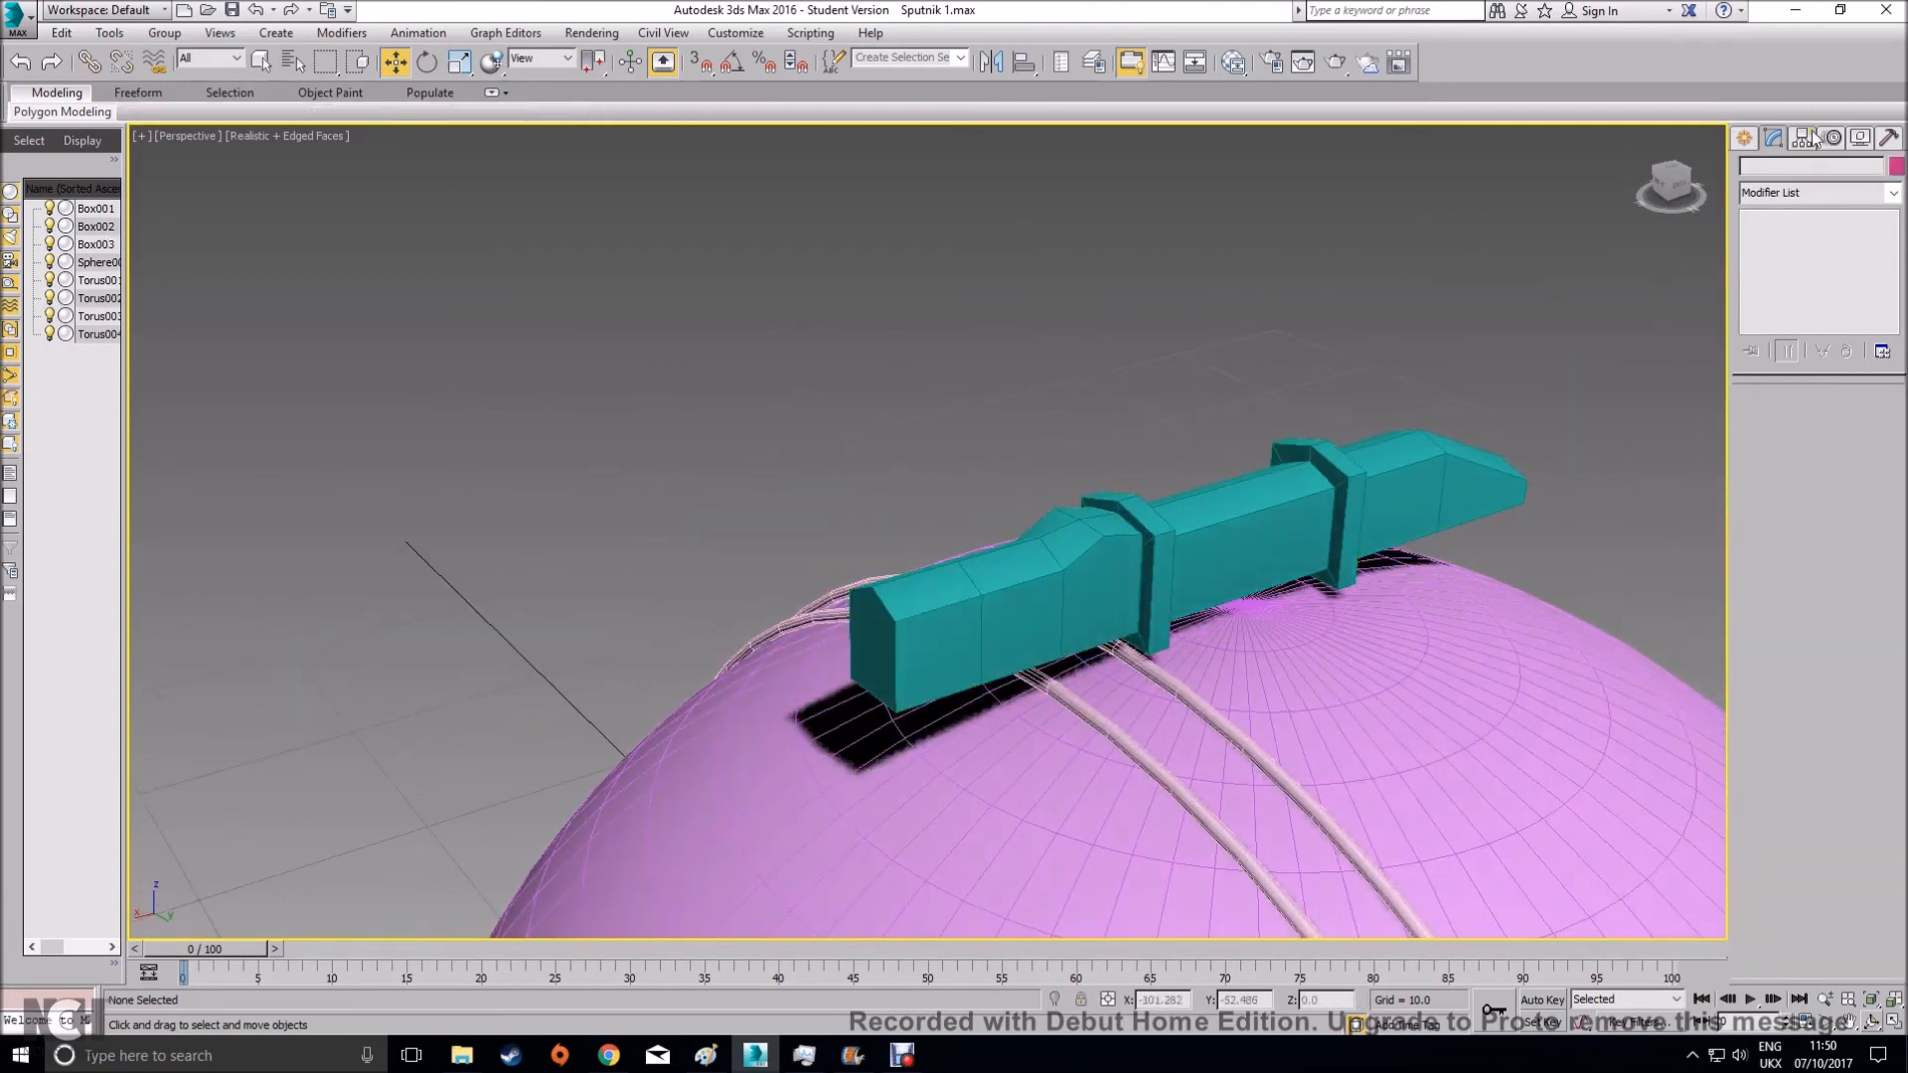
Create a cylinder in the Left view, centred on the box profile, with radius about 0.475 and height about -5.552
{"action": "left_click", "coordinate": [1741, 139]}
{"action": "left_click", "coordinate": [1778, 306]}
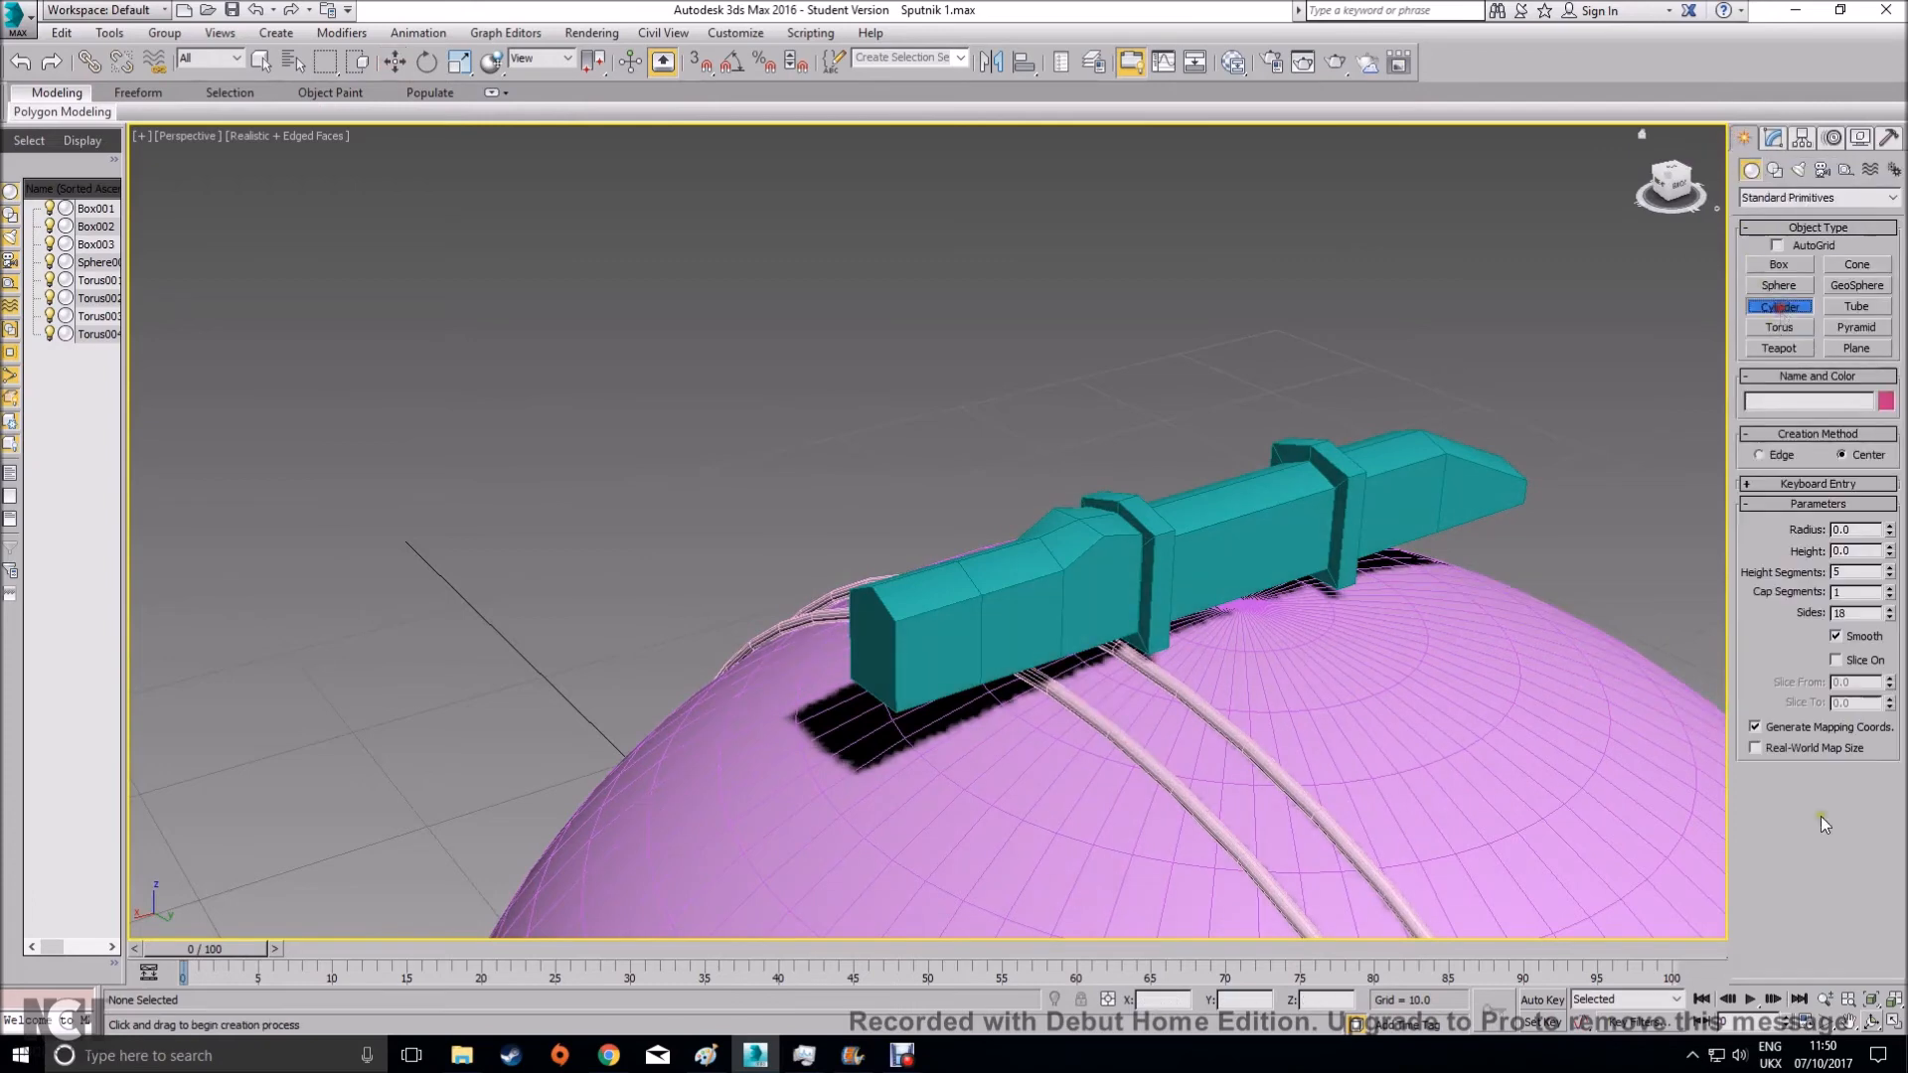
{"action": "left_click", "coordinate": [1895, 1025]}
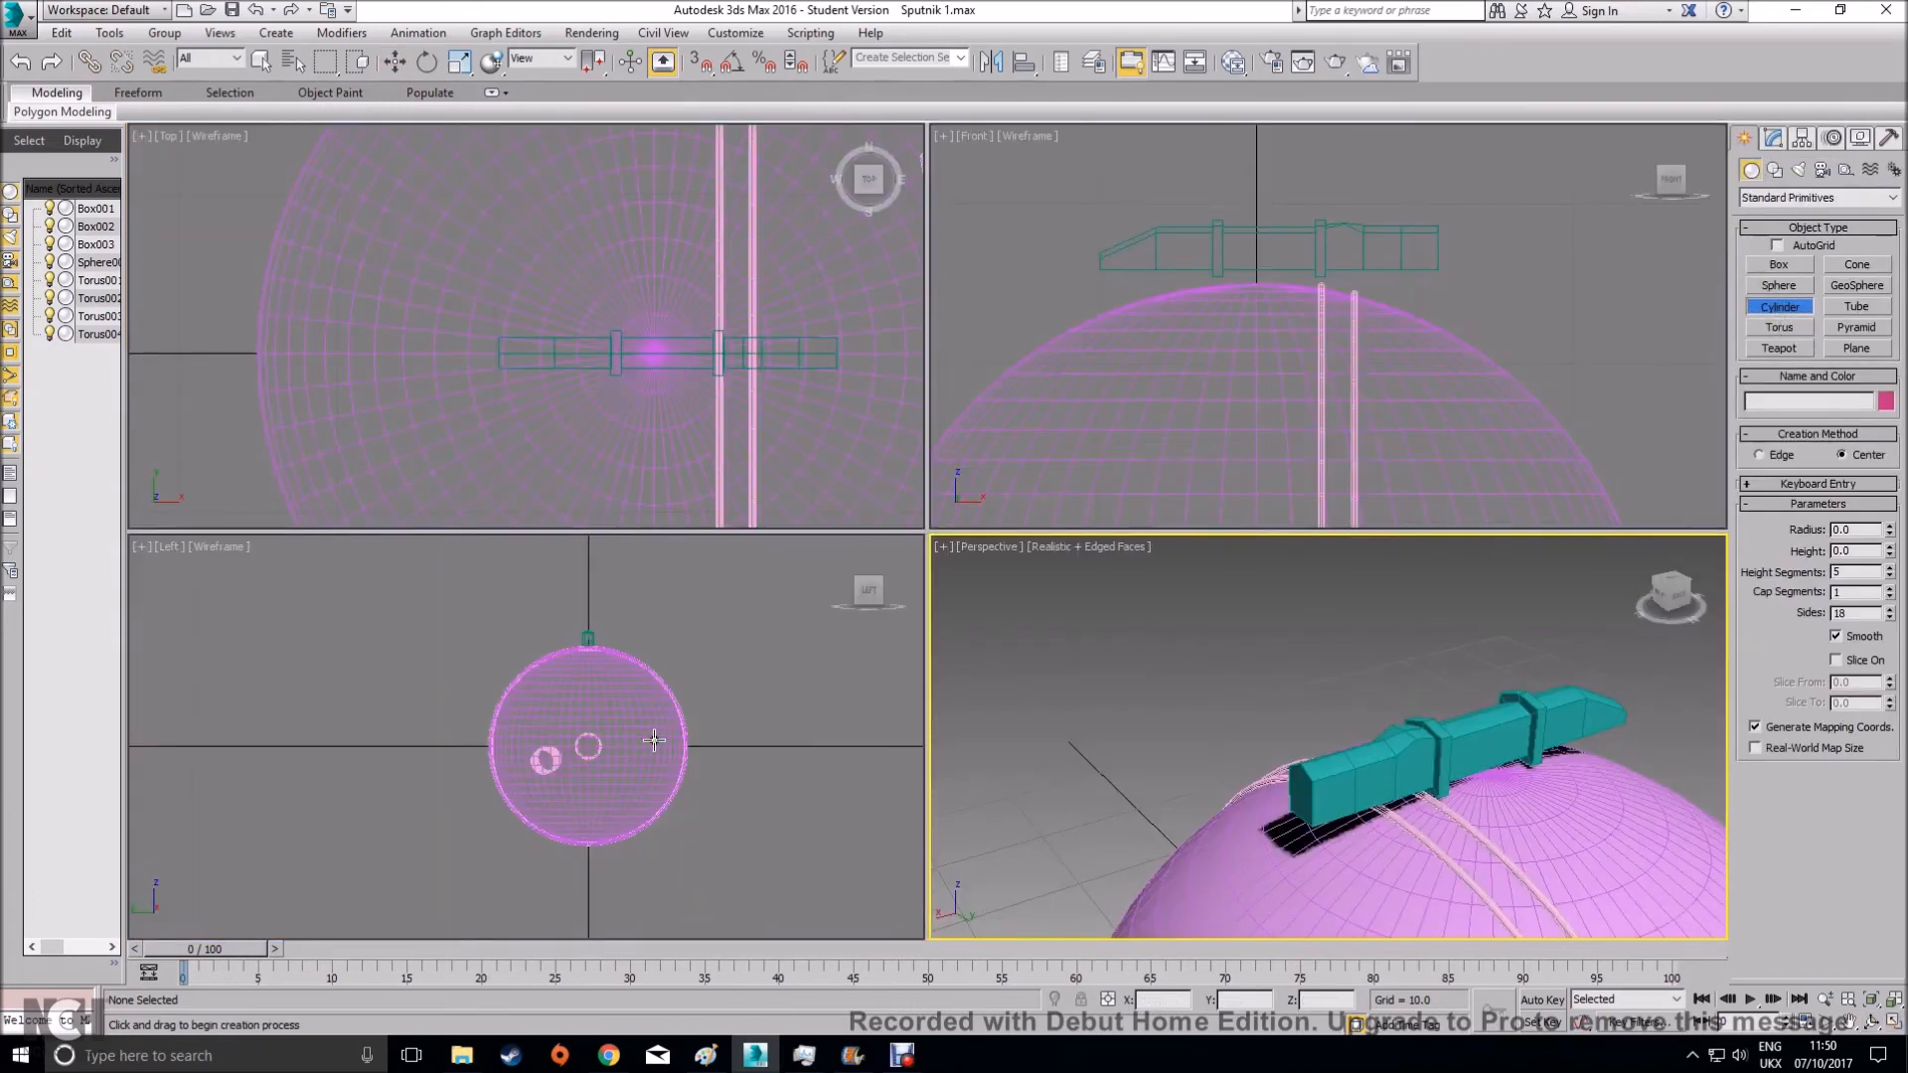
{"action": "scroll", "coordinate": [659, 651], "scroll_direction": "up", "scroll_amount": 10}
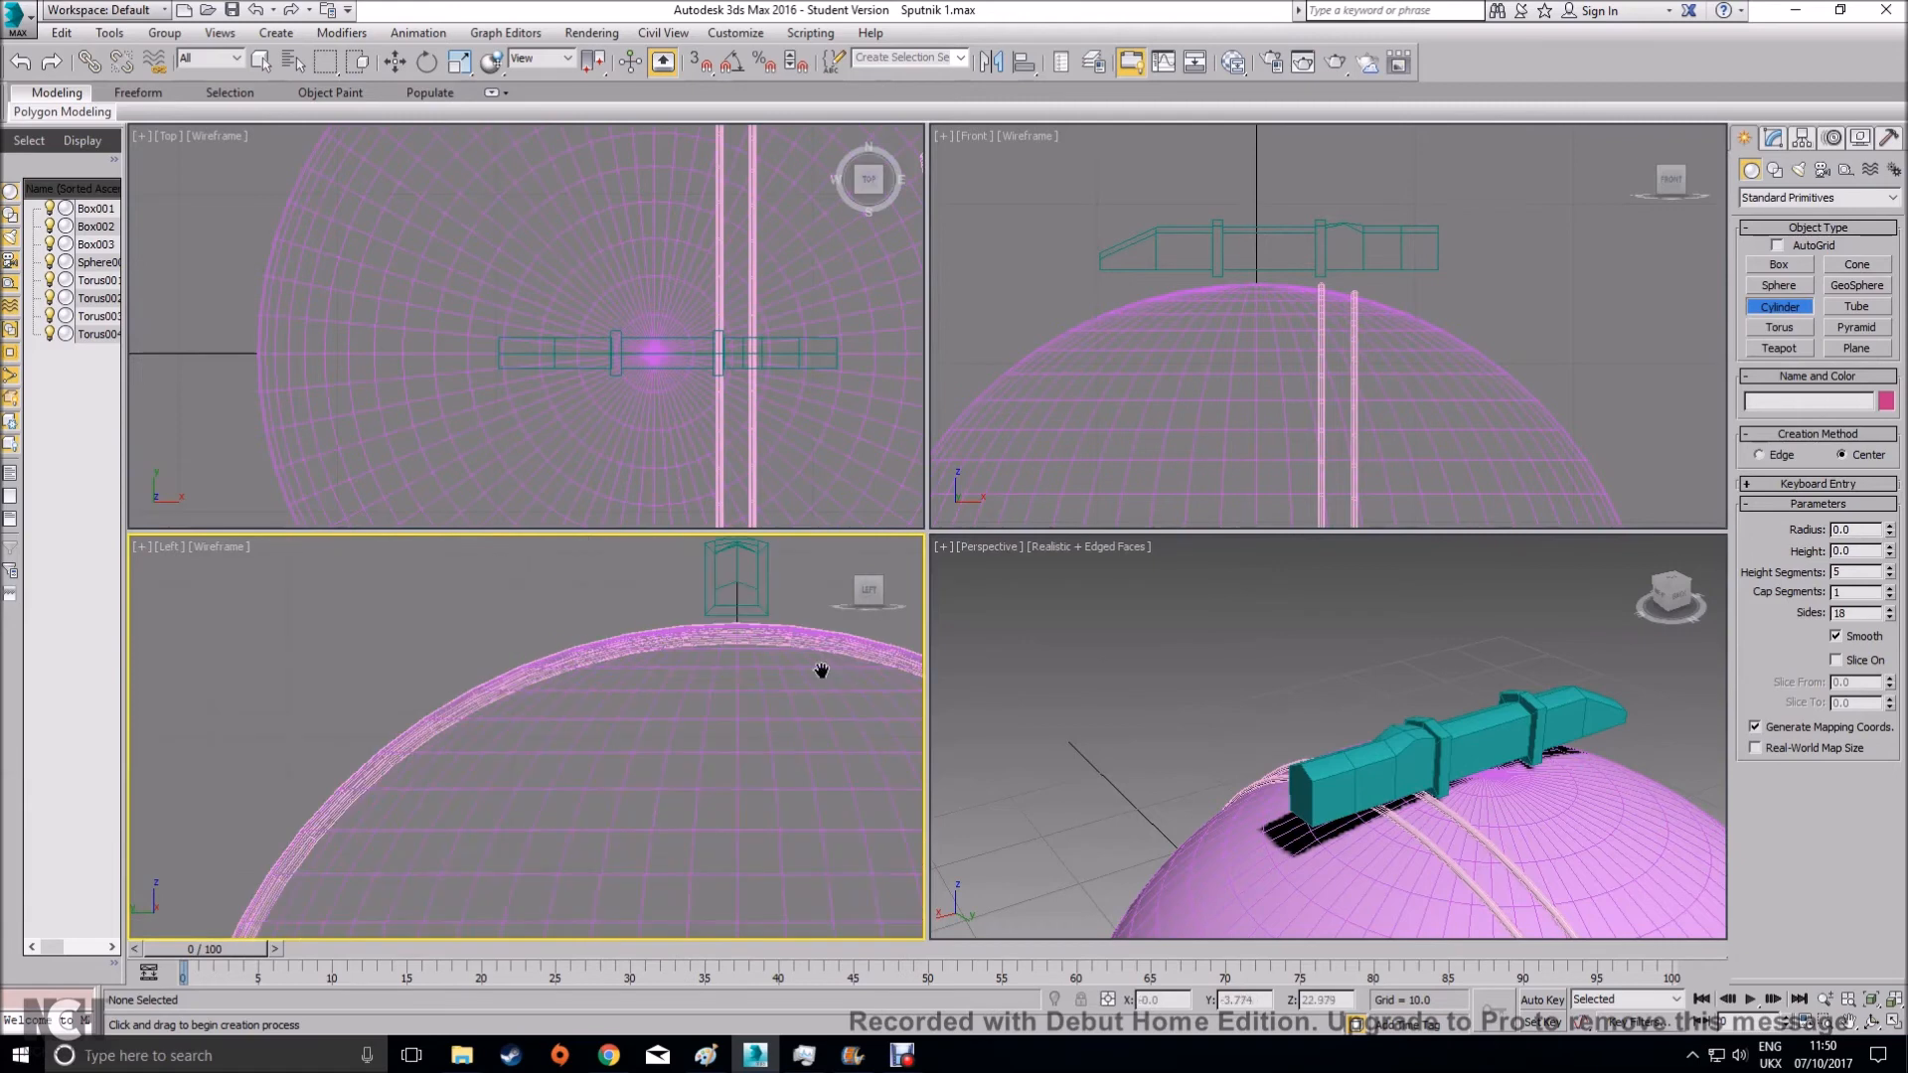
{"action": "scroll", "coordinate": [688, 657], "scroll_direction": "up", "scroll_amount": 3}
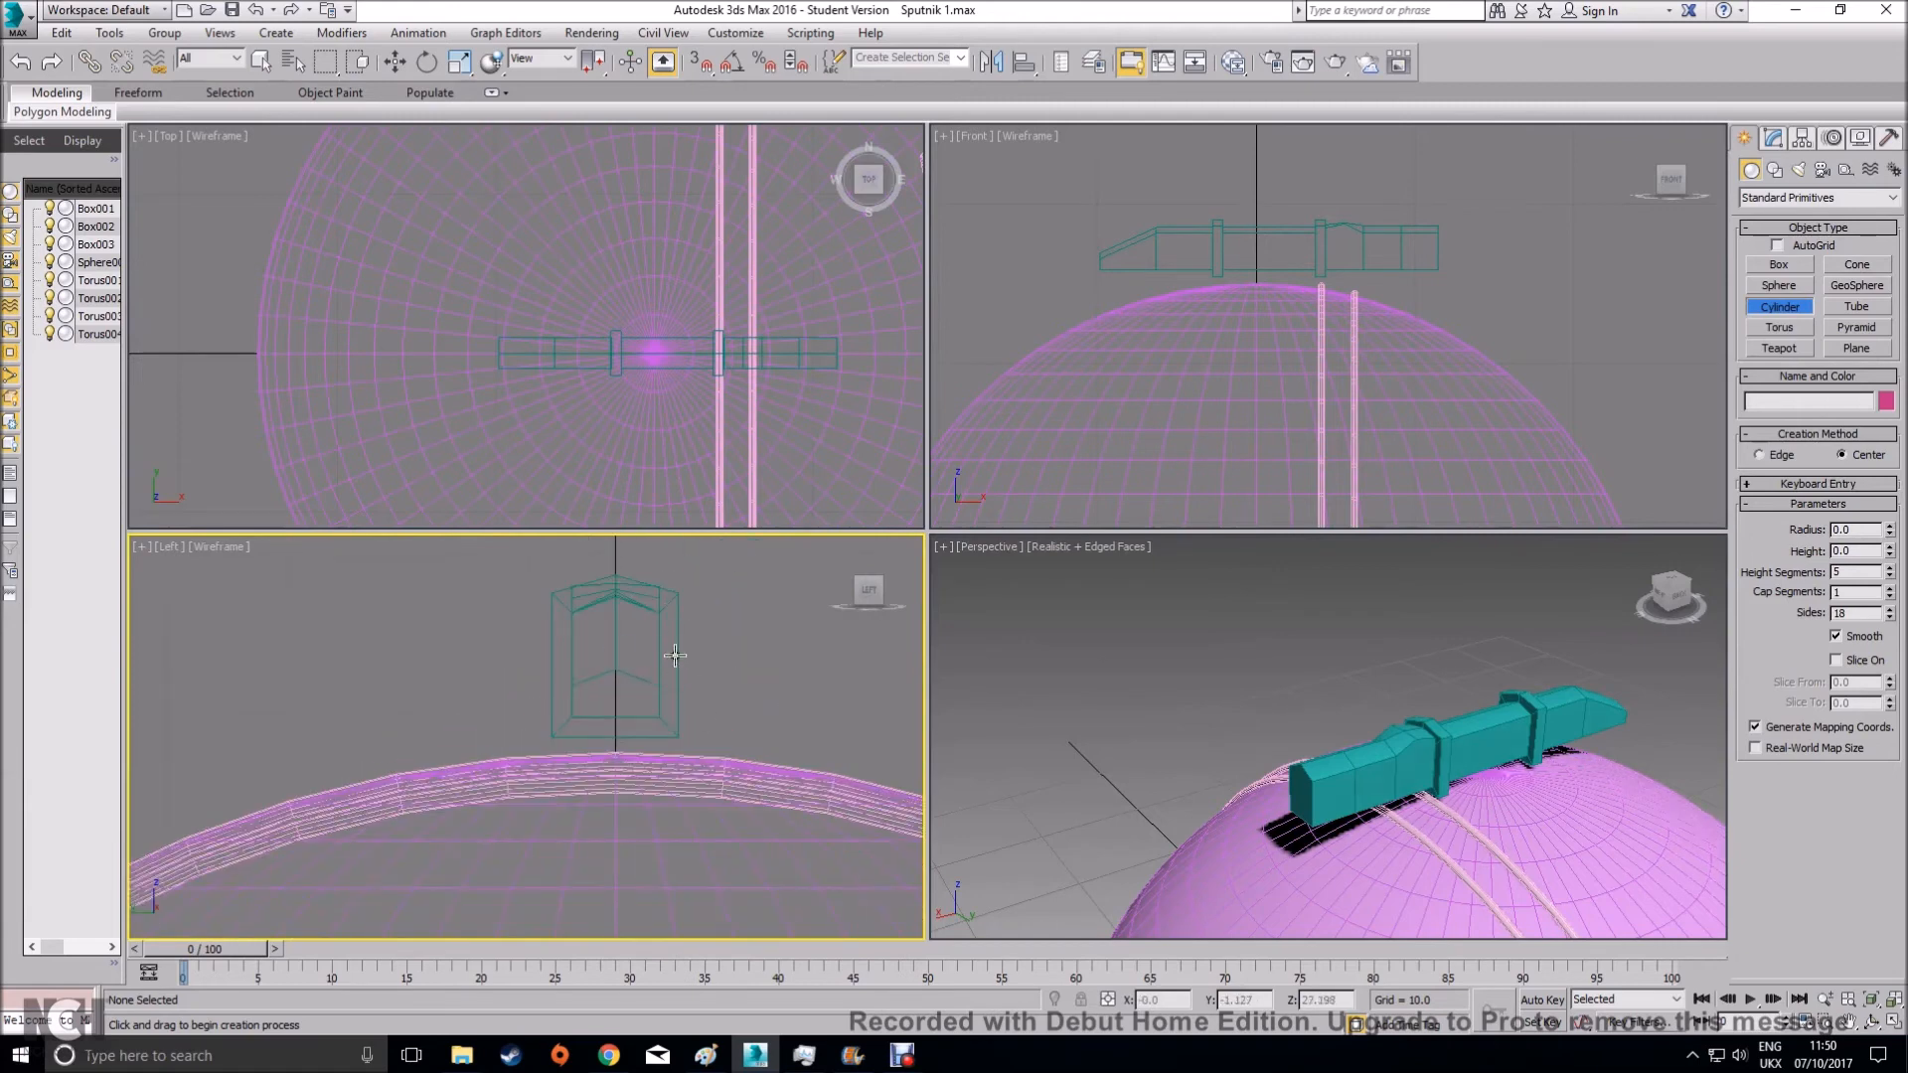
{"action": "mouse_move", "coordinate": [616, 643]}
{"action": "left_mouse_down"}
{"action": "mouse_move", "coordinate": [649, 672]}
{"action": "mouse_move", "coordinate": [627, 661]}
{"action": "left_mouse_up"}
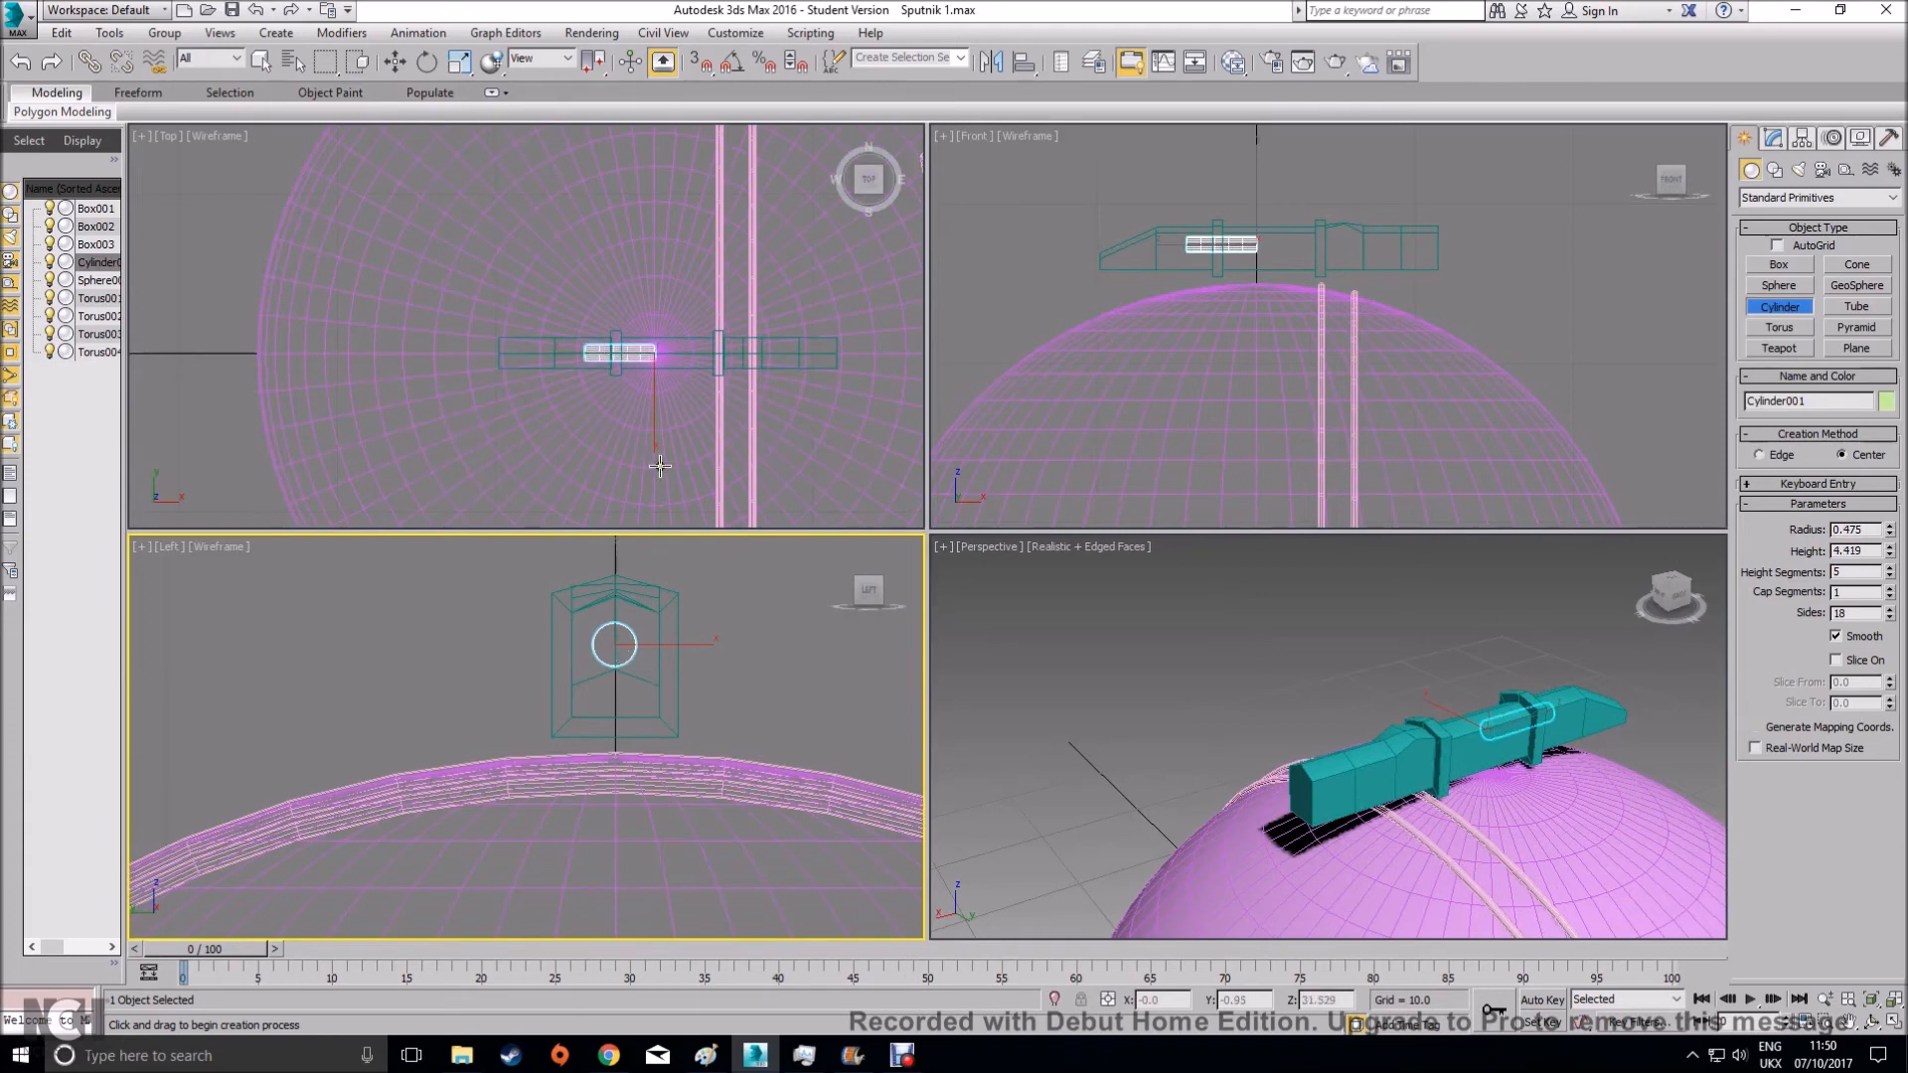
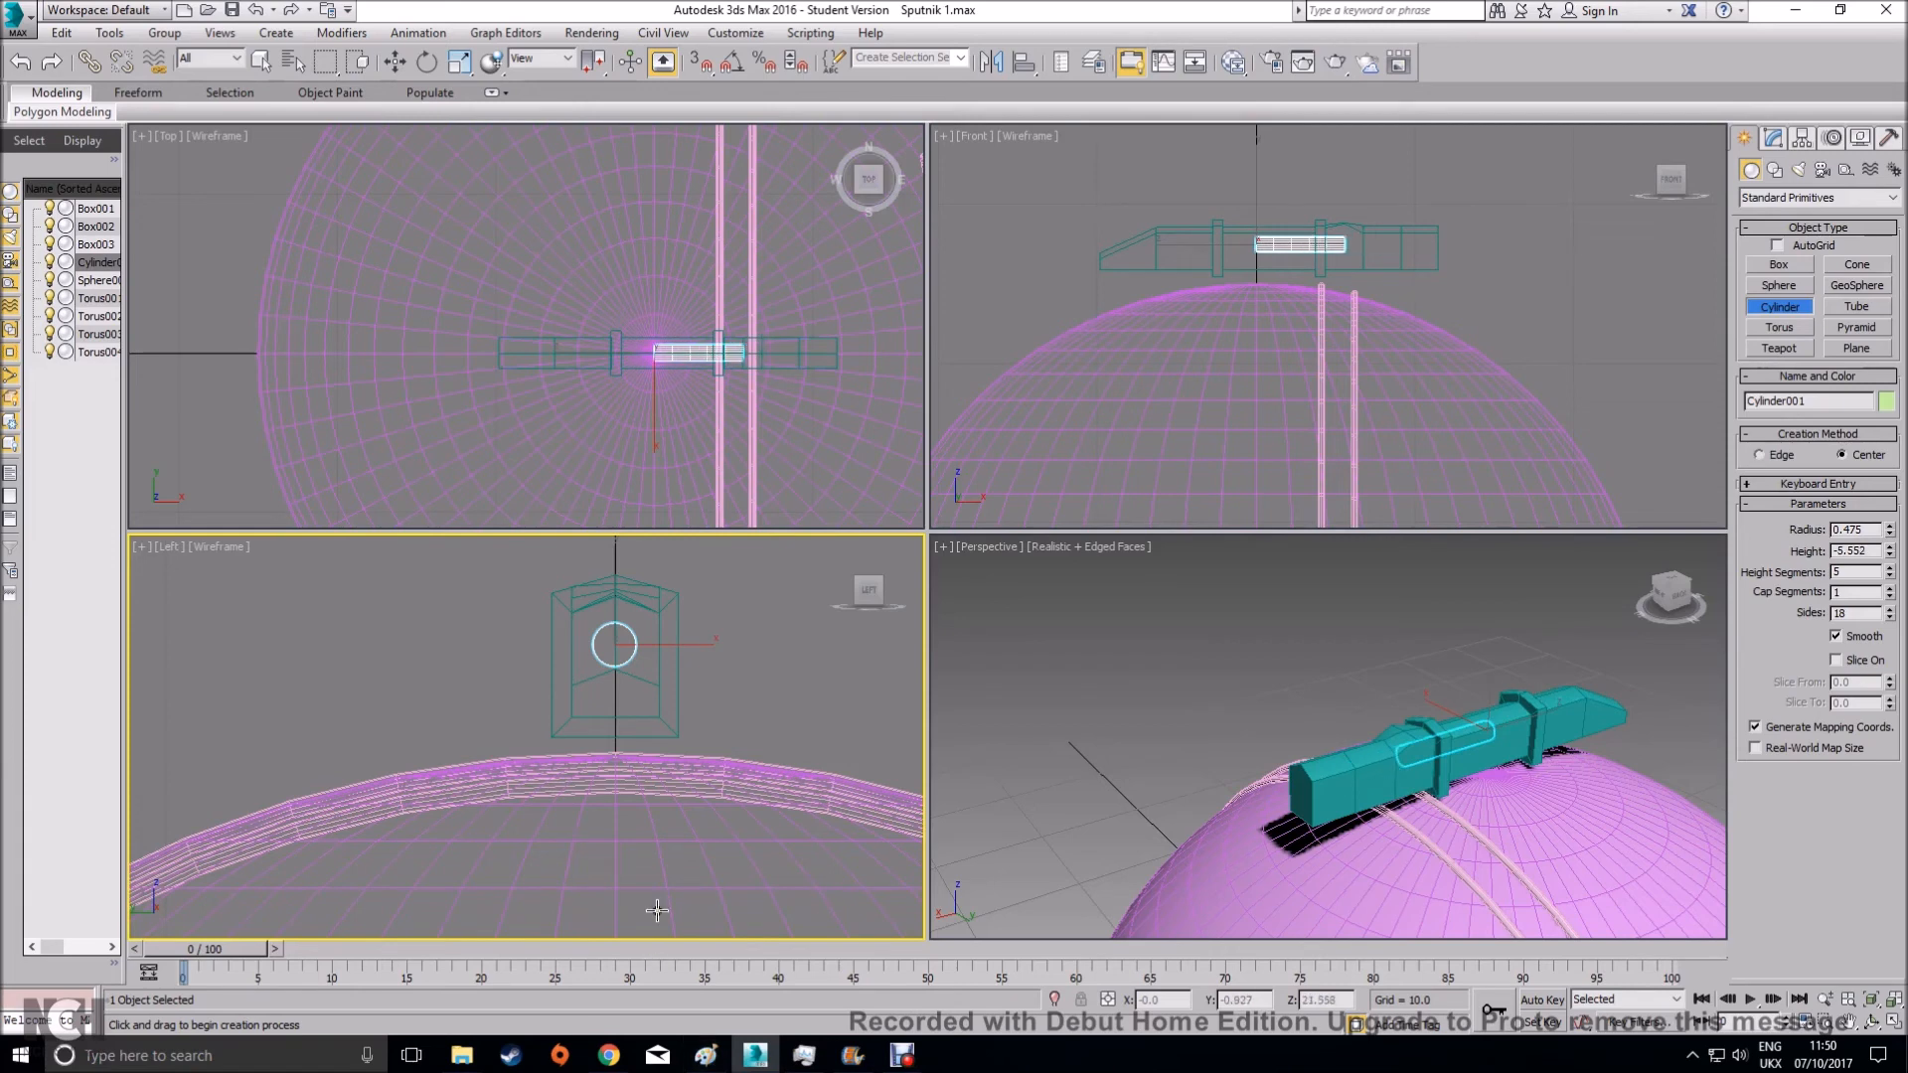
Set the cylinder's absolute world Y position to 0
{"action": "left_click", "coordinate": [396, 61]}
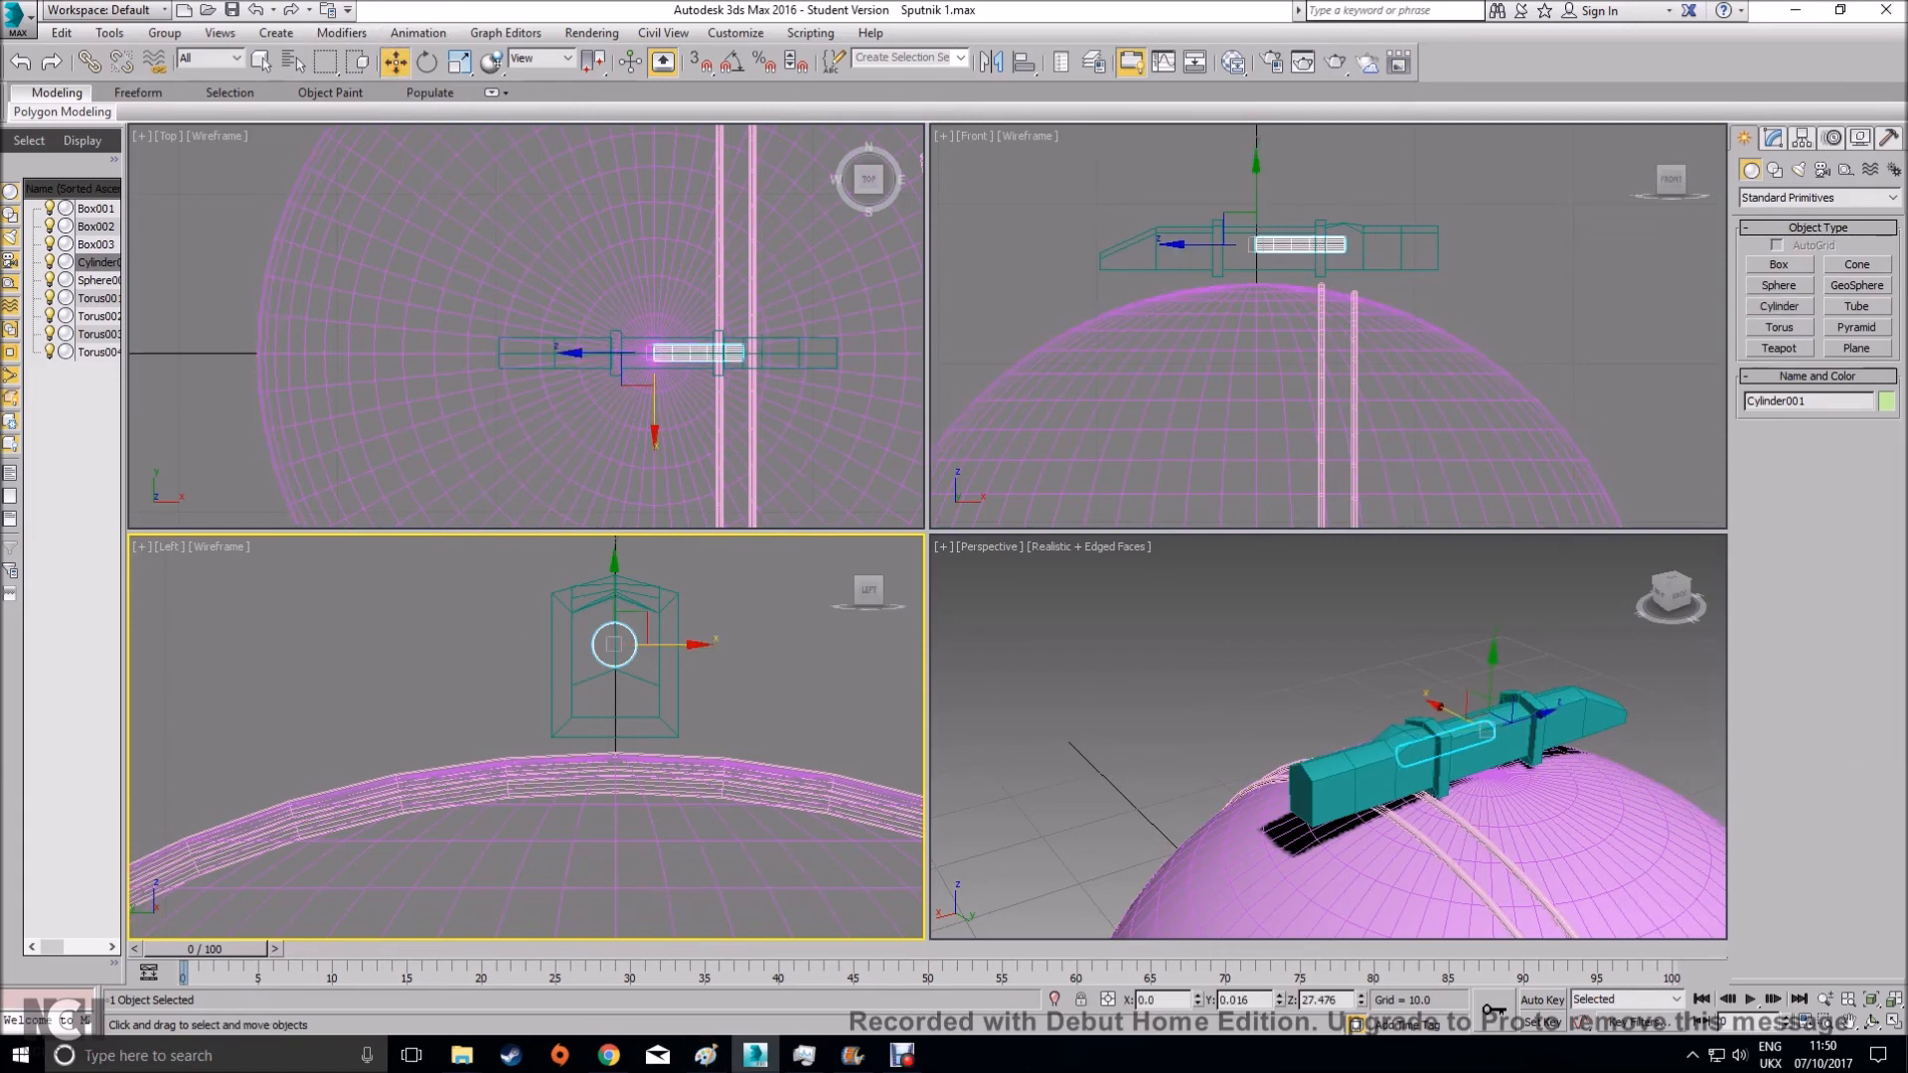
{"action": "left_click", "coordinate": [1775, 139]}
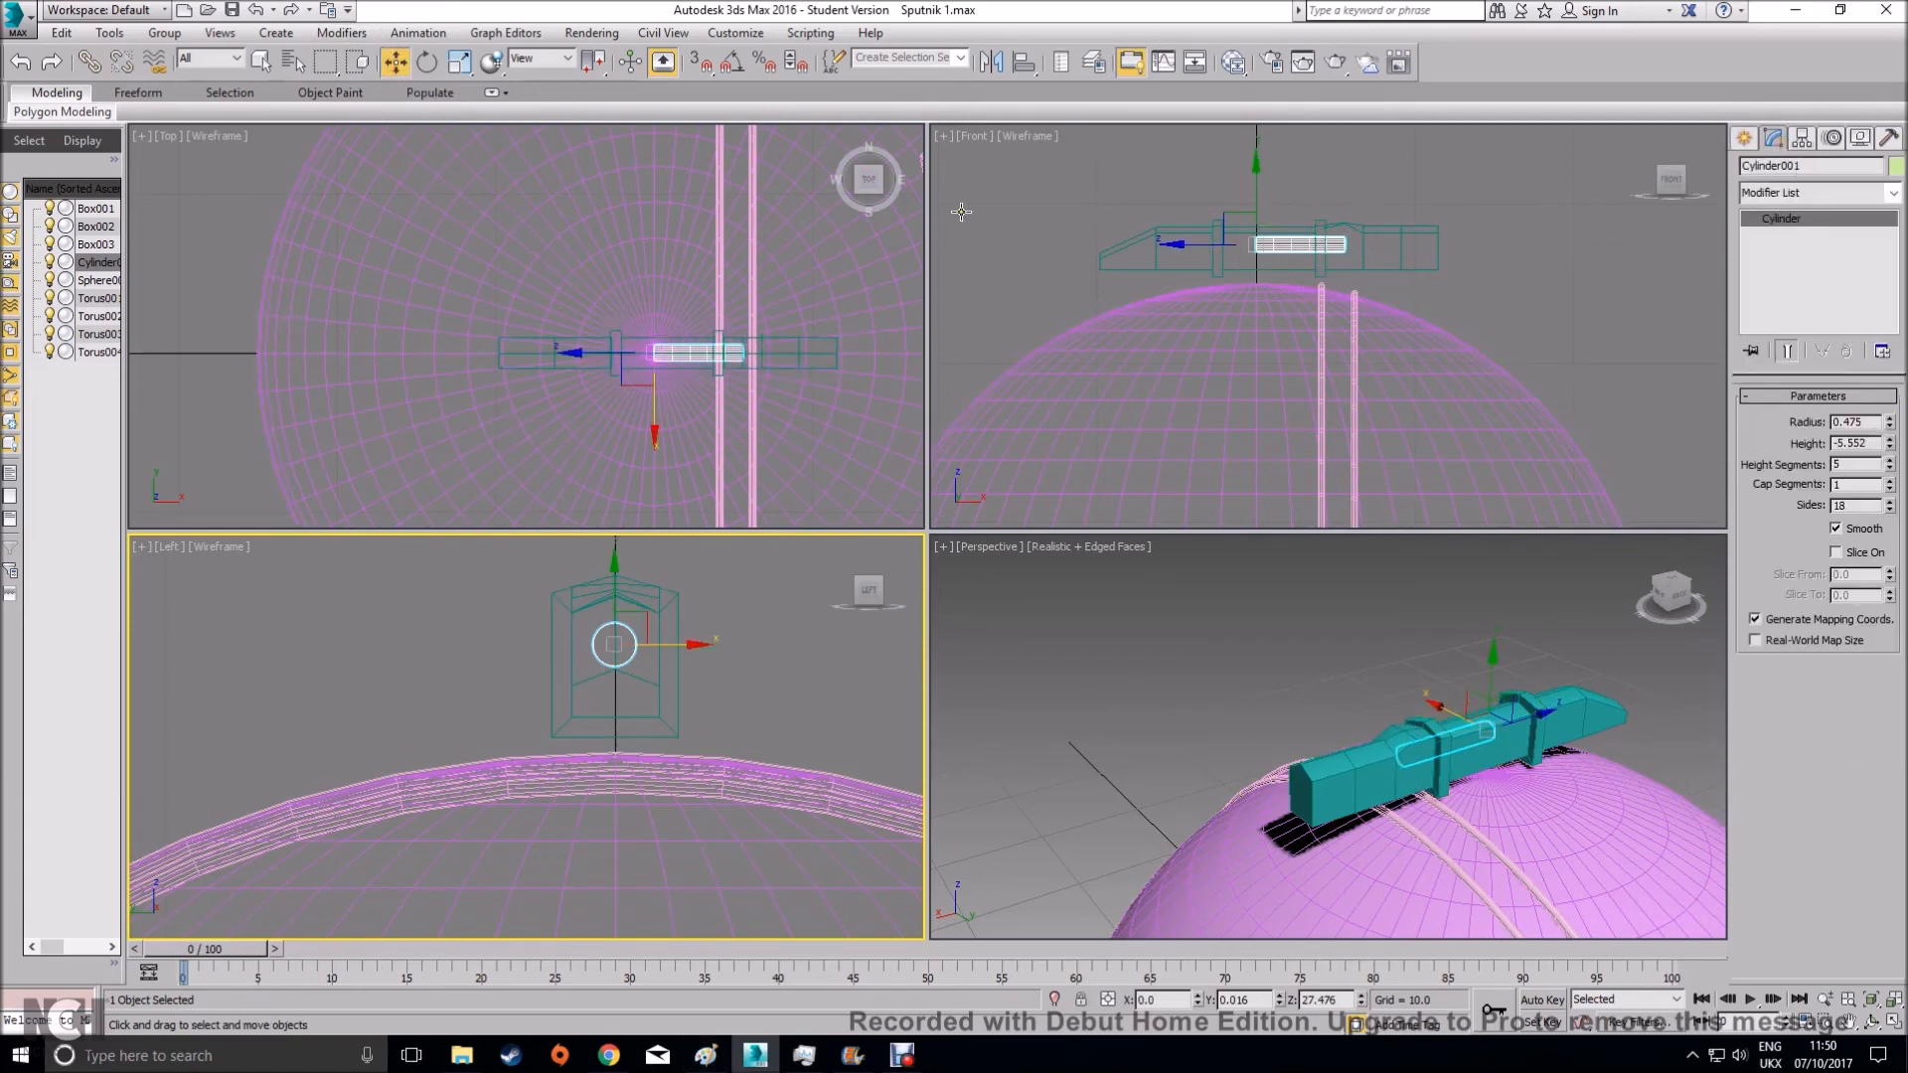
{"action": "right_click", "coordinate": [395, 61]}
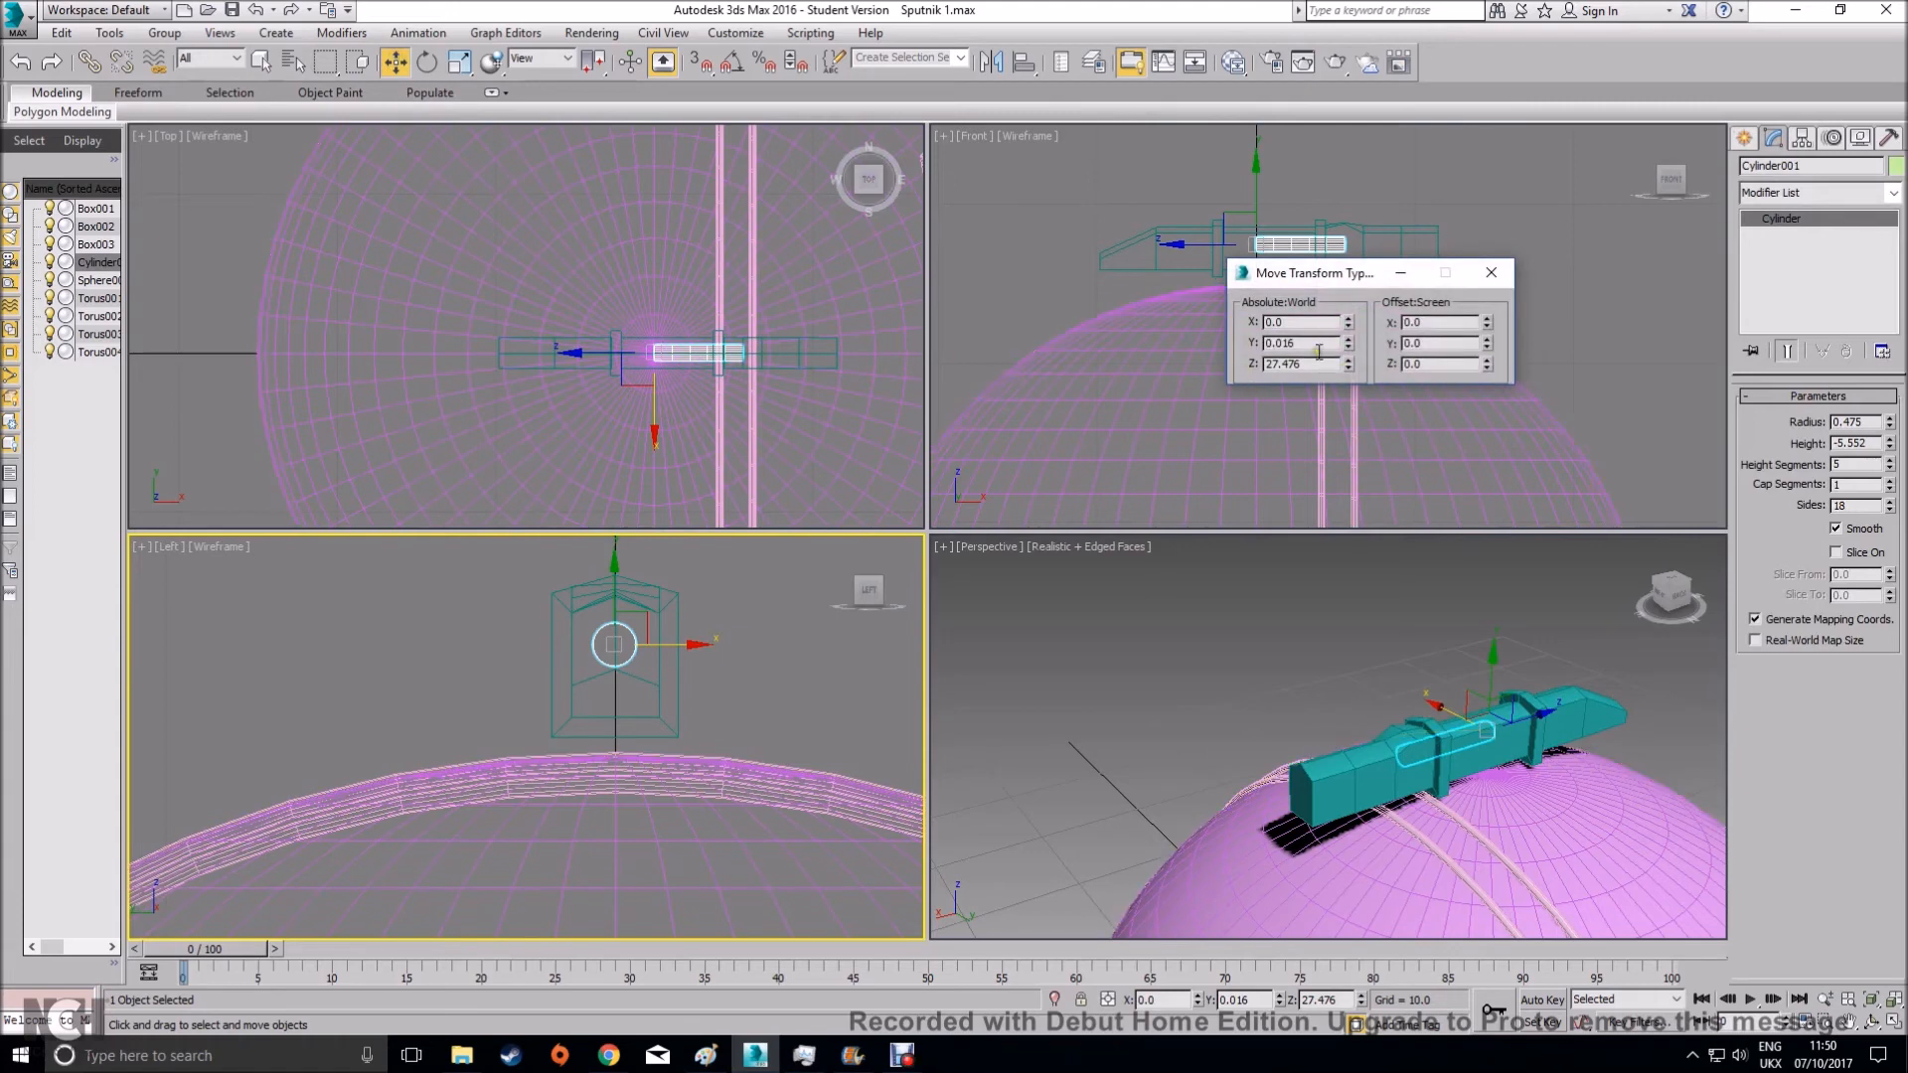
{"action": "left_click_drag", "start_coordinate": [1340, 273], "coordinate": [1496, 275]}
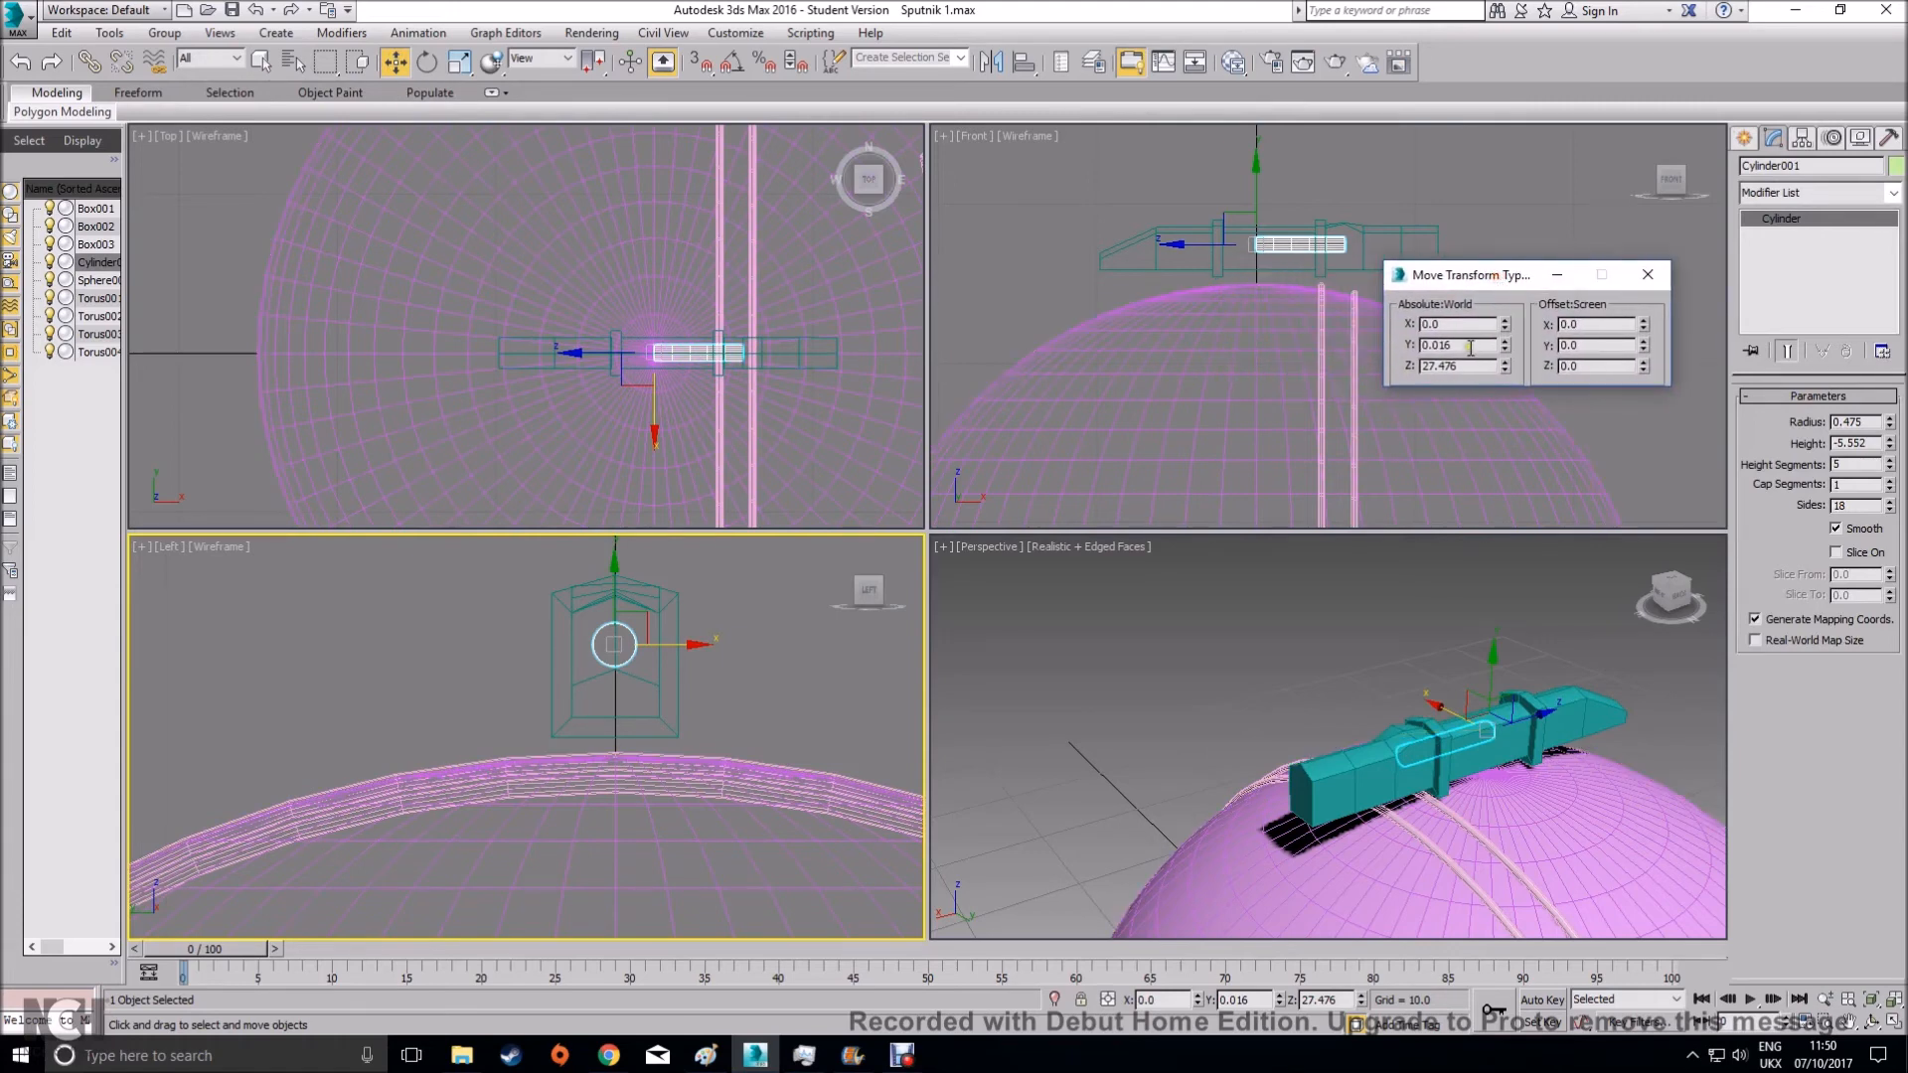
{"action": "double_click", "coordinate": [1485, 350]}
{"action": "type", "text": "0"}
{"action": "key", "text": "Return"}
Lower the cylinder inside the box profile to Z 27.151
{"action": "mouse_move", "coordinate": [1502, 371]}
{"action": "left_mouse_down"}
{"action": "mouse_move", "coordinate": [1512, 395]}
{"action": "mouse_move", "coordinate": [1545, 394]}
{"action": "mouse_move", "coordinate": [1528, 379]}
{"action": "left_mouse_up"}
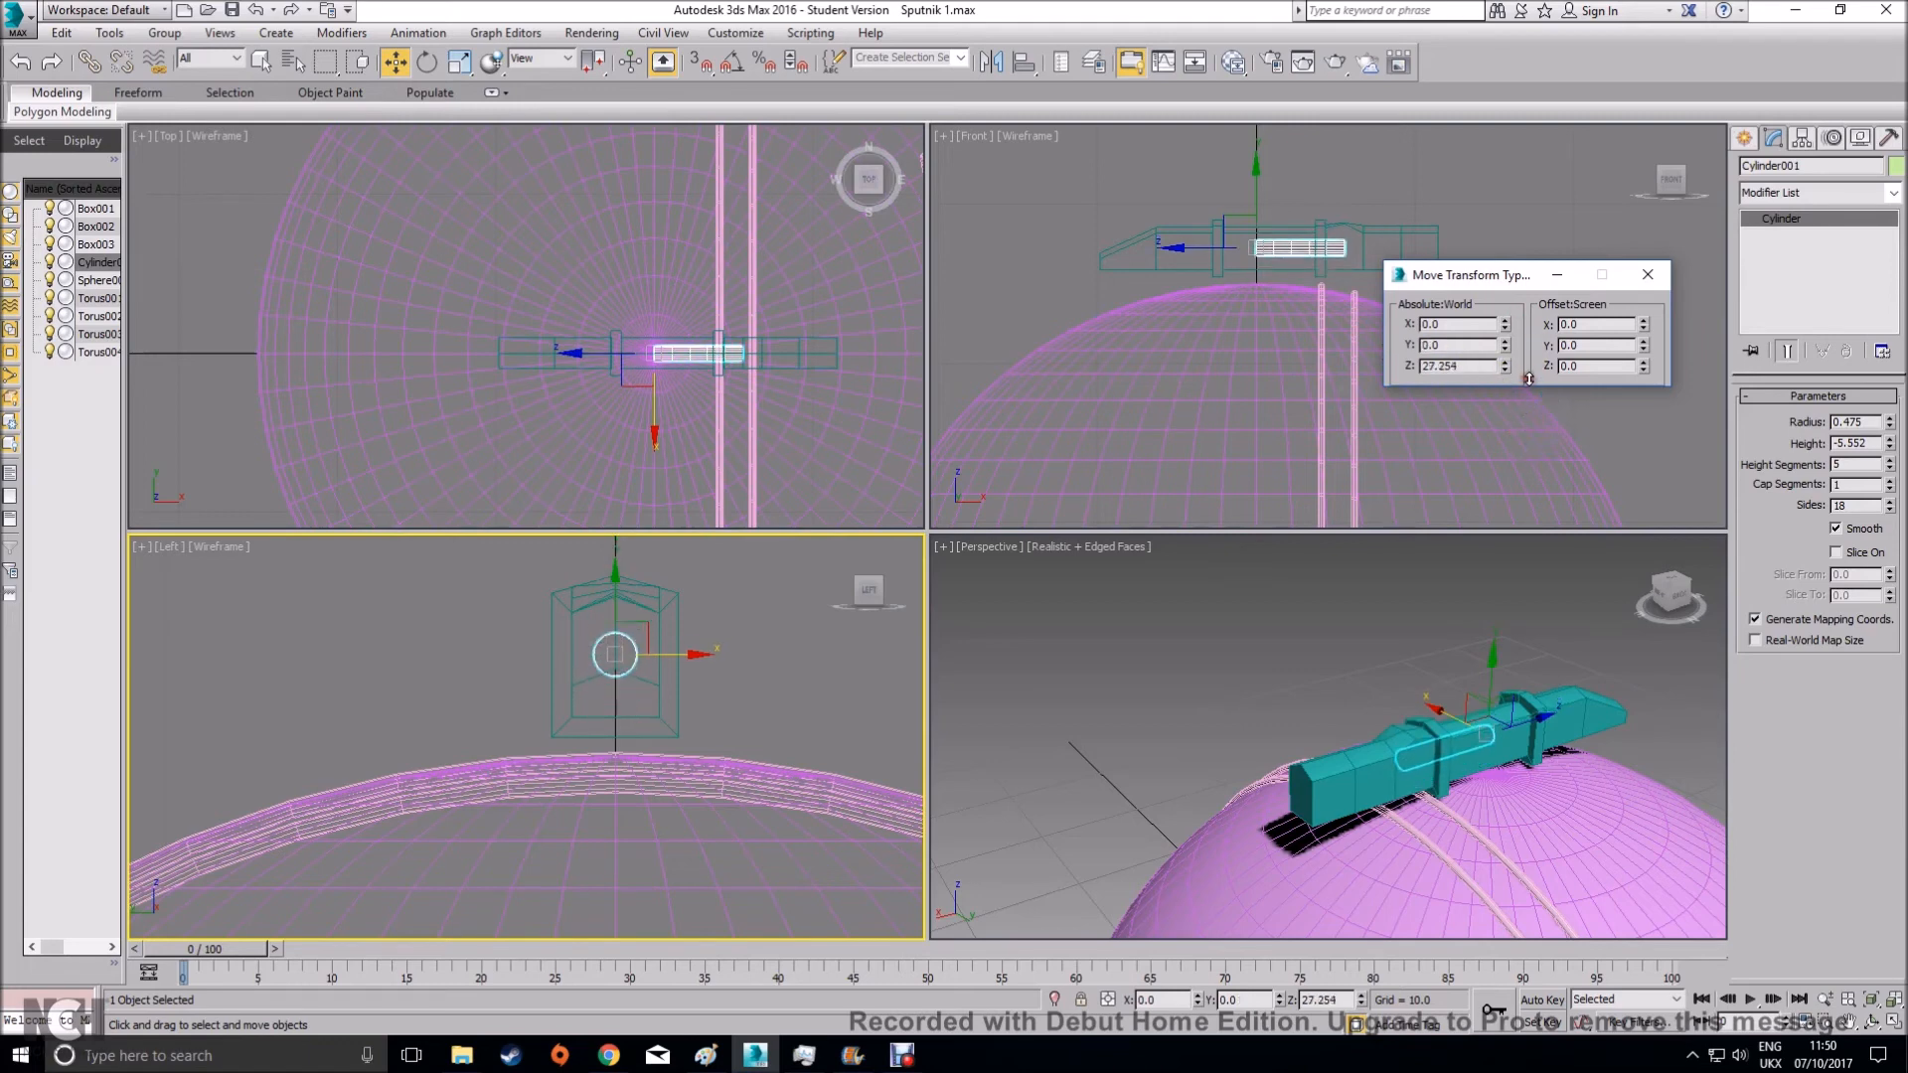
{"action": "left_click", "coordinate": [1511, 415]}
{"action": "key", "text": "ctrl+z"}
{"action": "key", "text": "ctrl+z"}
{"action": "left_click_drag", "start_coordinate": [1257, 197], "coordinate": [1281, 202]}
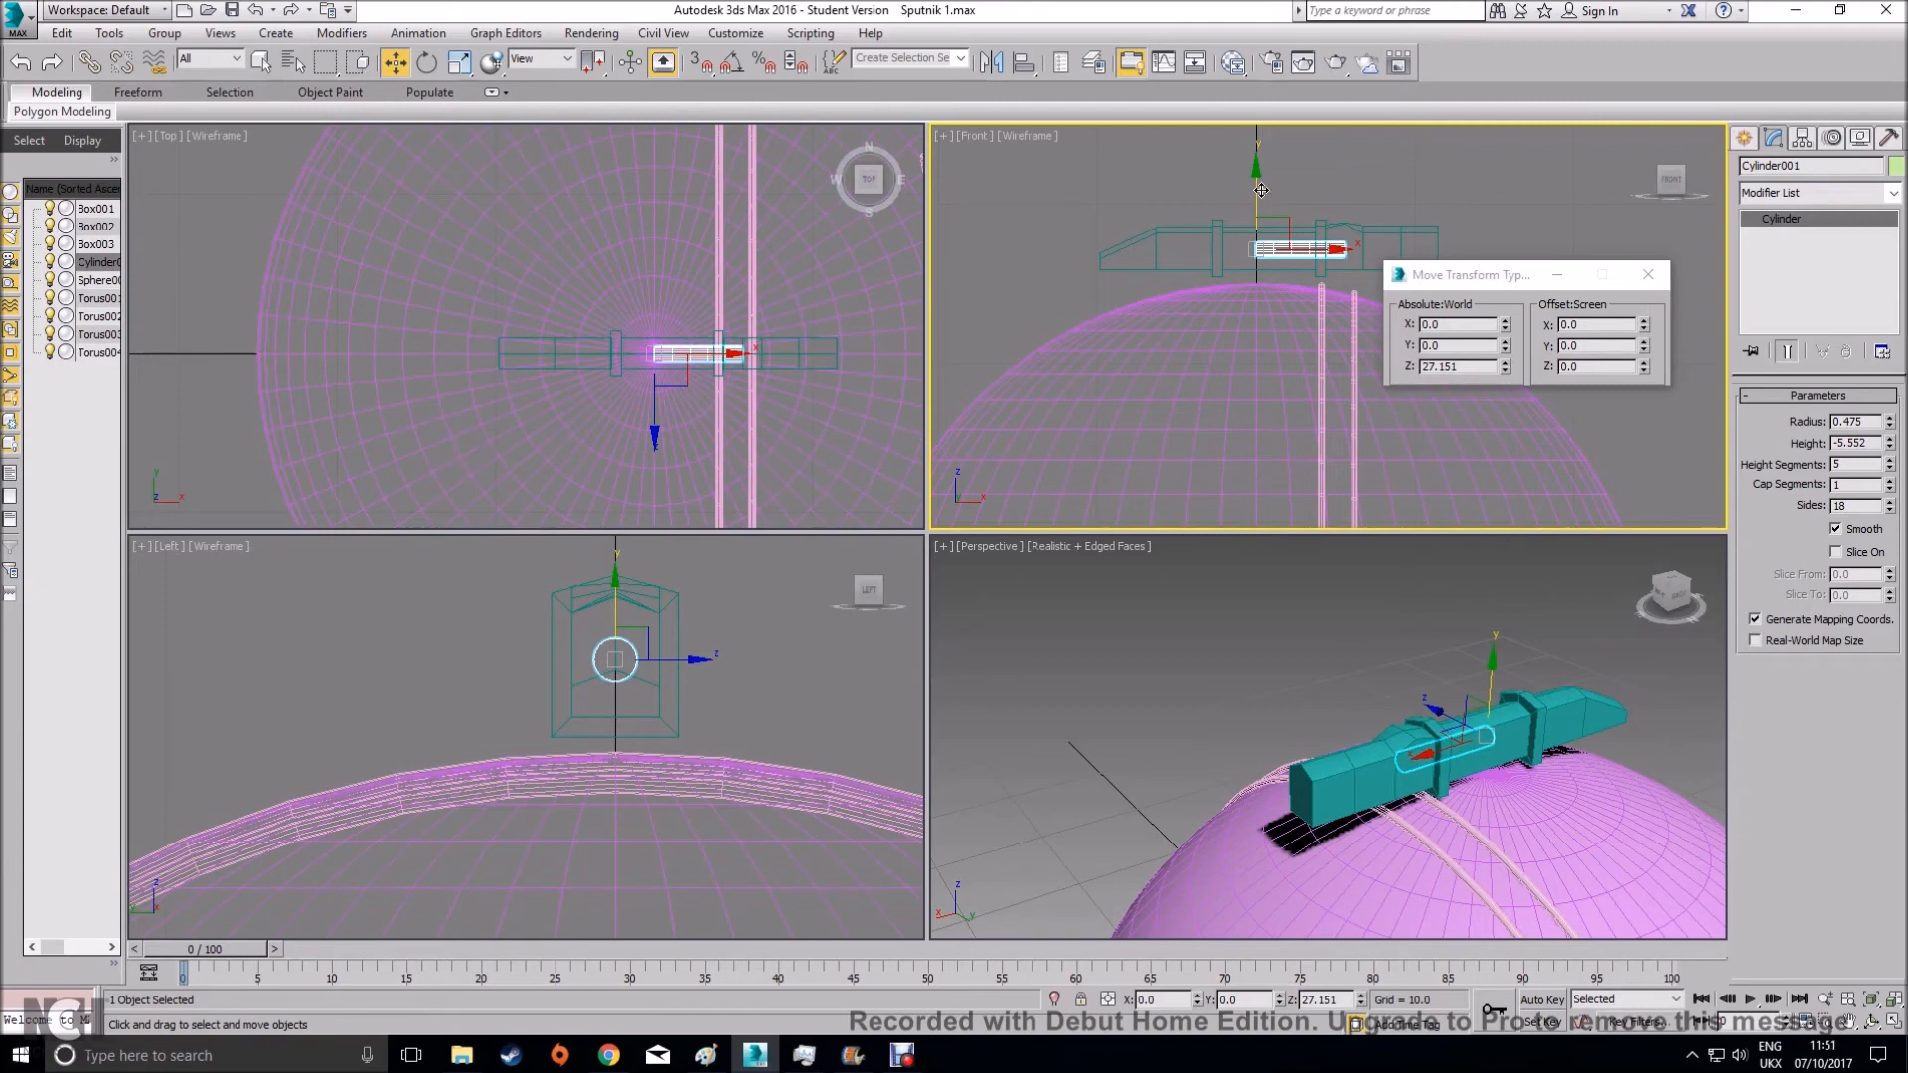
{"action": "left_click", "coordinate": [1648, 274]}
Move the cylinder along X to 11.343 at the end of the ridged box and set its height to -150
{"action": "right_click", "coordinate": [1453, 592]}
{"action": "left_click_drag", "start_coordinate": [1462, 710], "coordinate": [1293, 722]}
{"action": "left_click_drag", "start_coordinate": [1891, 453], "coordinate": [1860, 755]}
{"action": "scroll", "coordinate": [1562, 869], "scroll_direction": "down", "scroll_amount": 6}
{"action": "middle_click_drag", "start_coordinate": [1550, 860], "coordinate": [1467, 656]}
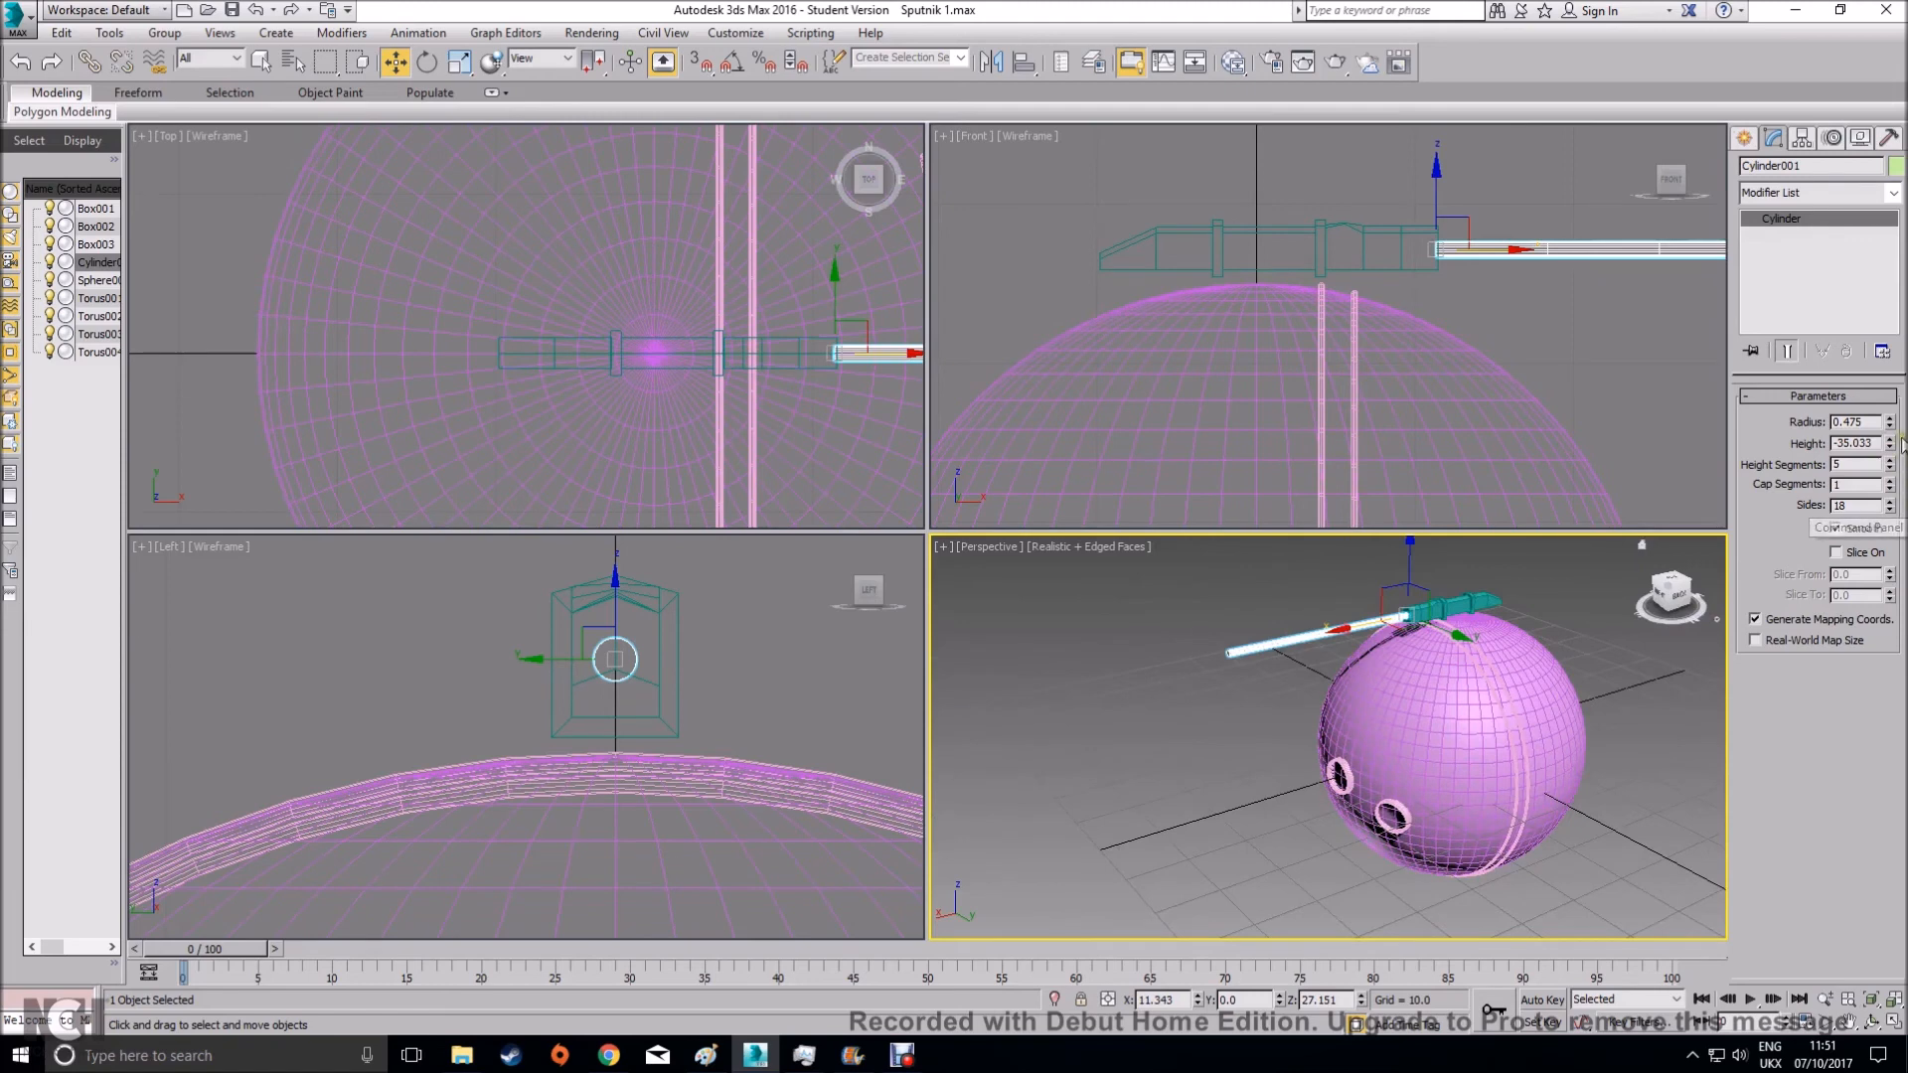
{"action": "left_click_drag", "start_coordinate": [1891, 454], "coordinate": [1894, 621]}
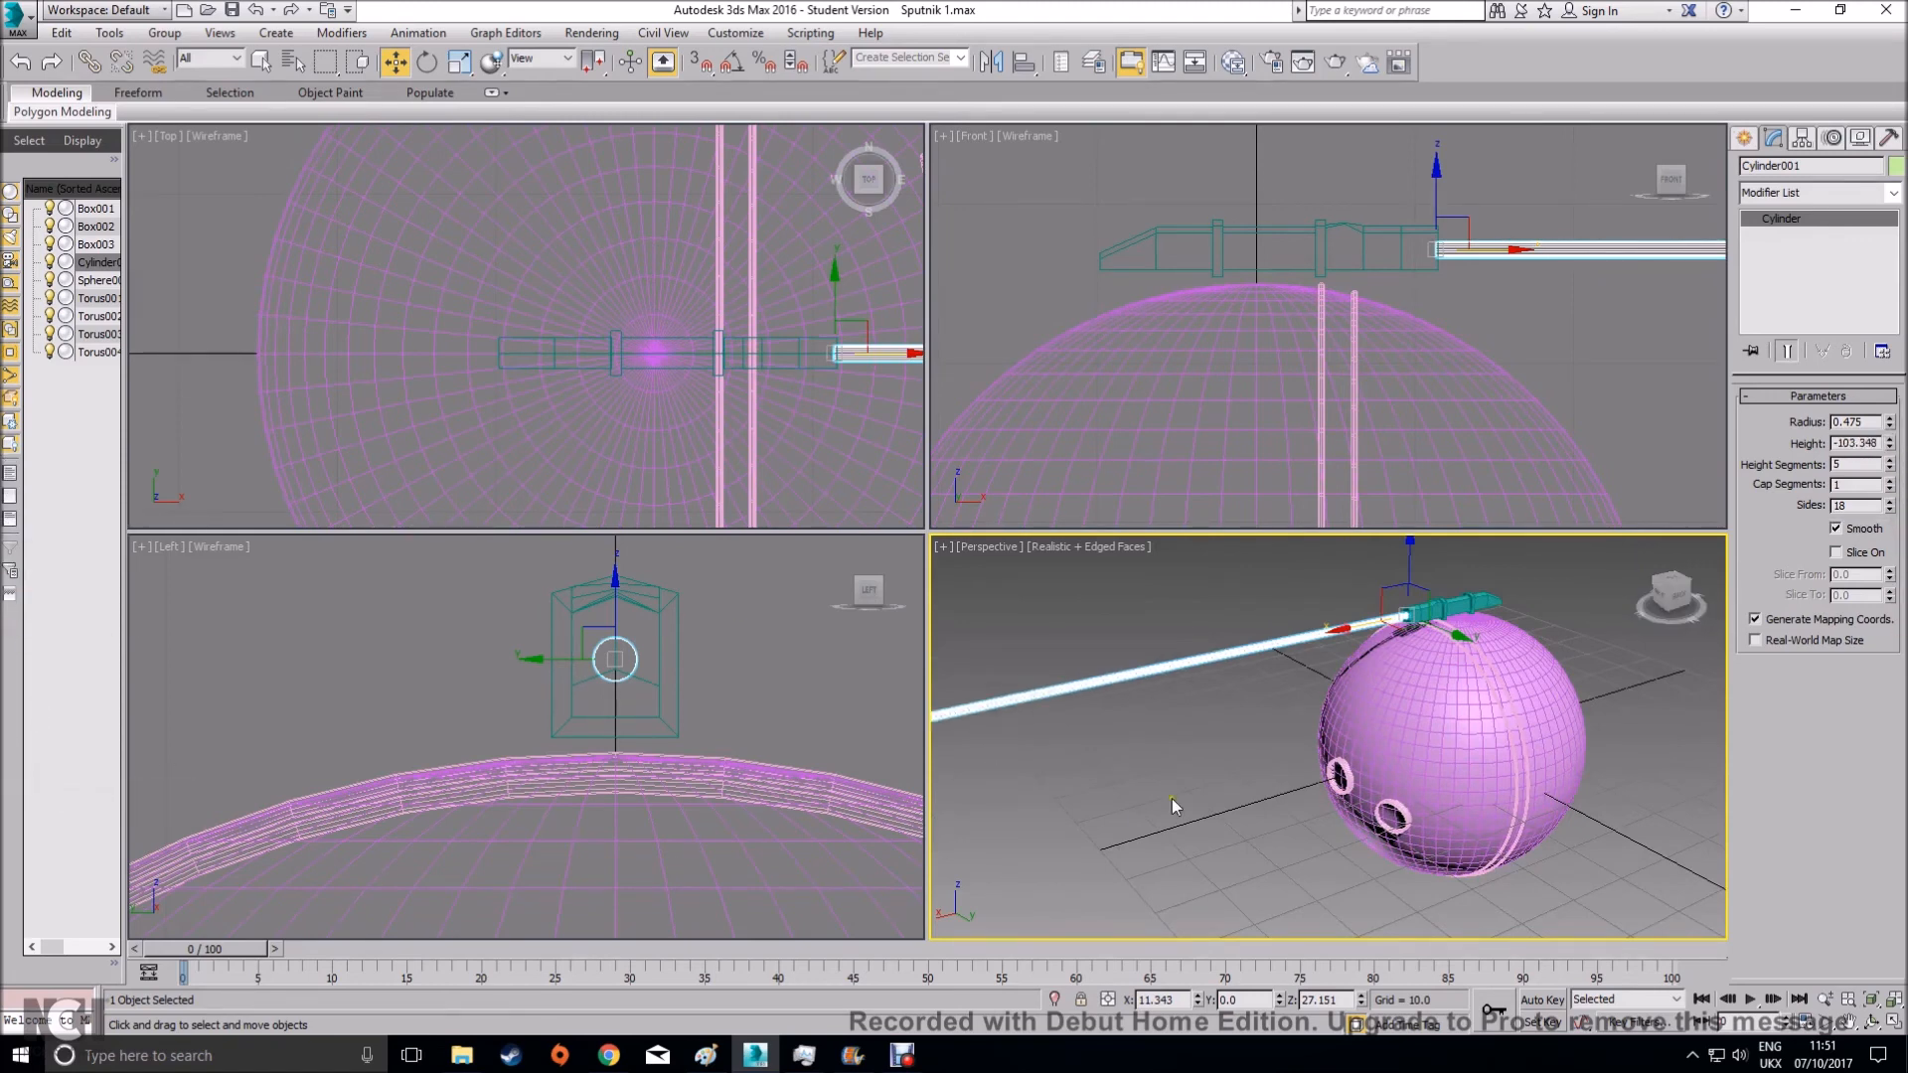
{"action": "scroll", "coordinate": [1260, 813], "scroll_direction": "down", "scroll_amount": 4}
{"action": "left_click_drag", "start_coordinate": [1871, 447], "coordinate": [1778, 447]}
{"action": "type", "text": "-150"}
{"action": "key", "text": "Return"}
Inspect the long antenna rod on the whole satellite in the maximised perspective view and compare it with the reference photo
{"action": "middle_click_drag", "start_coordinate": [1623, 549], "coordinate": [1600, 574], "text": "alt"}
{"action": "left_click", "coordinate": [1623, 697]}
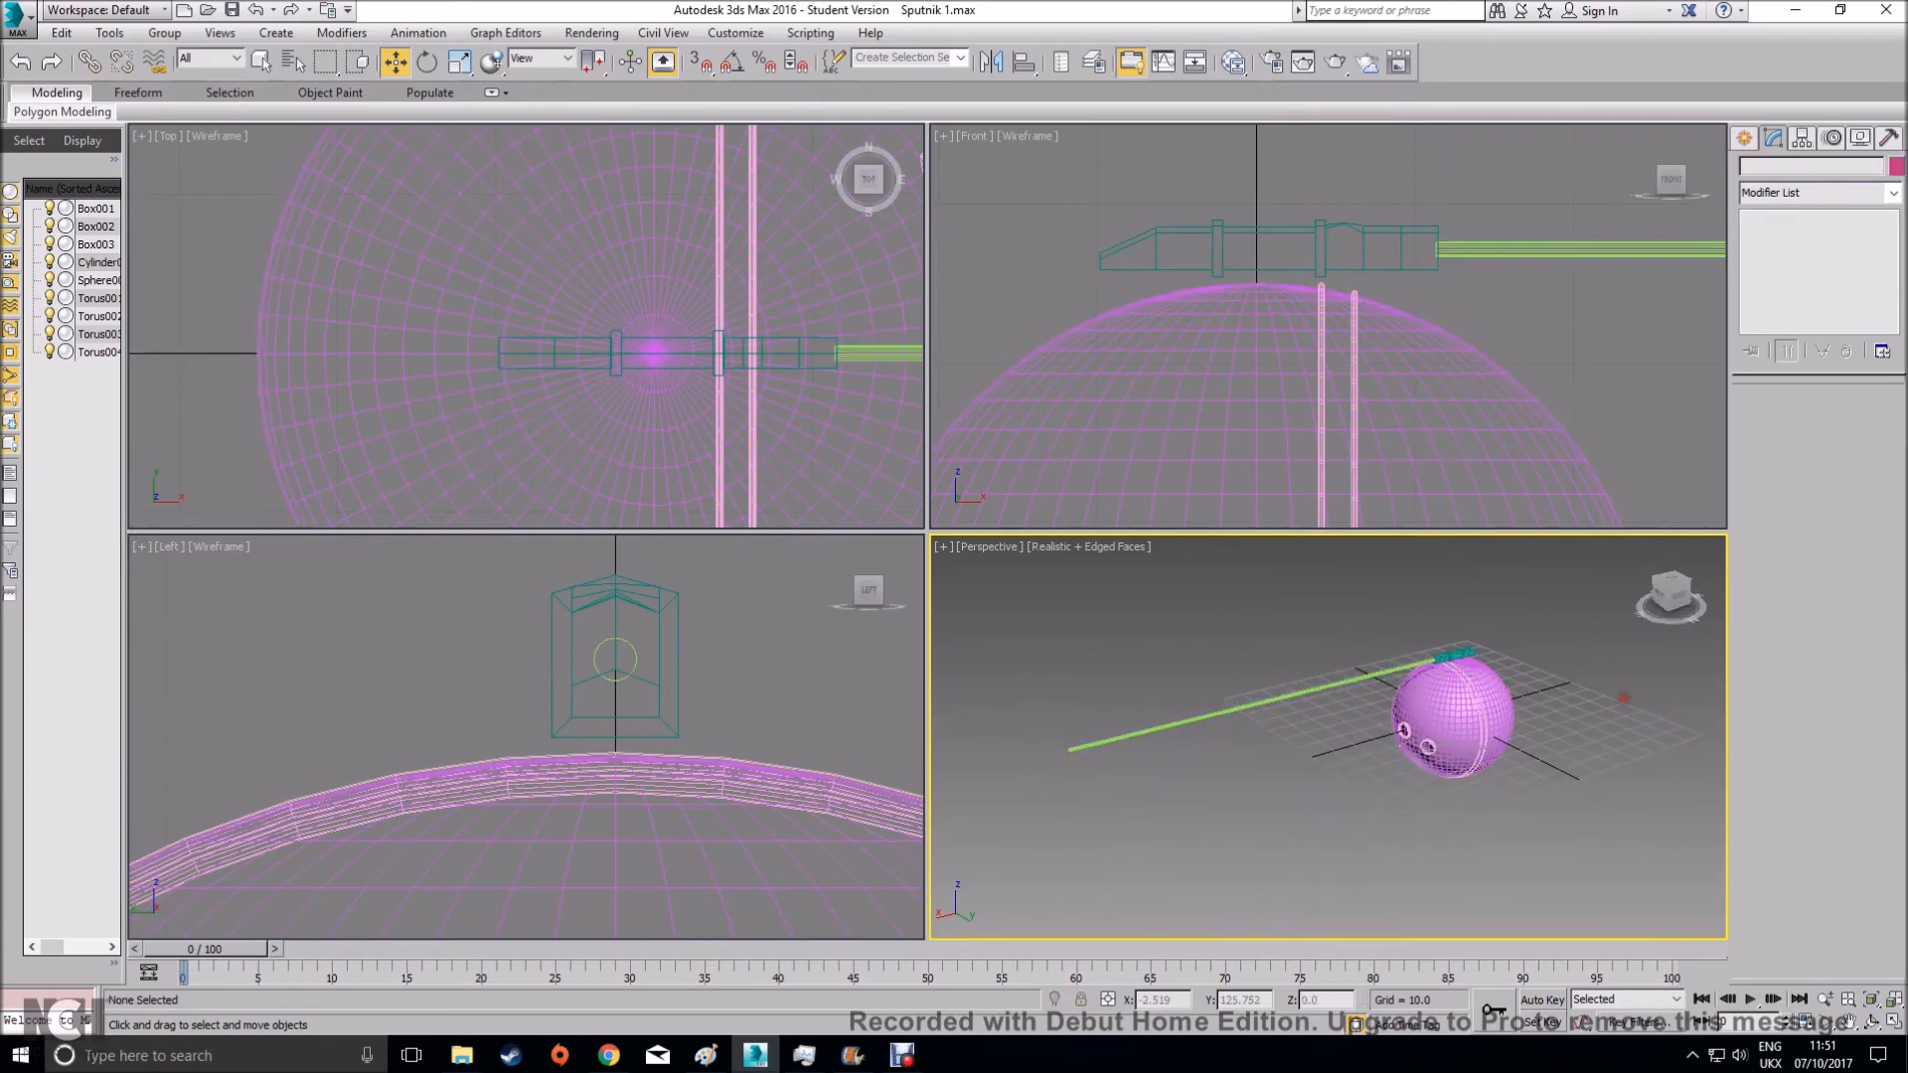
{"action": "left_click", "coordinate": [1894, 1020]}
{"action": "scroll", "coordinate": [1308, 462], "scroll_direction": "up", "scroll_amount": 4}
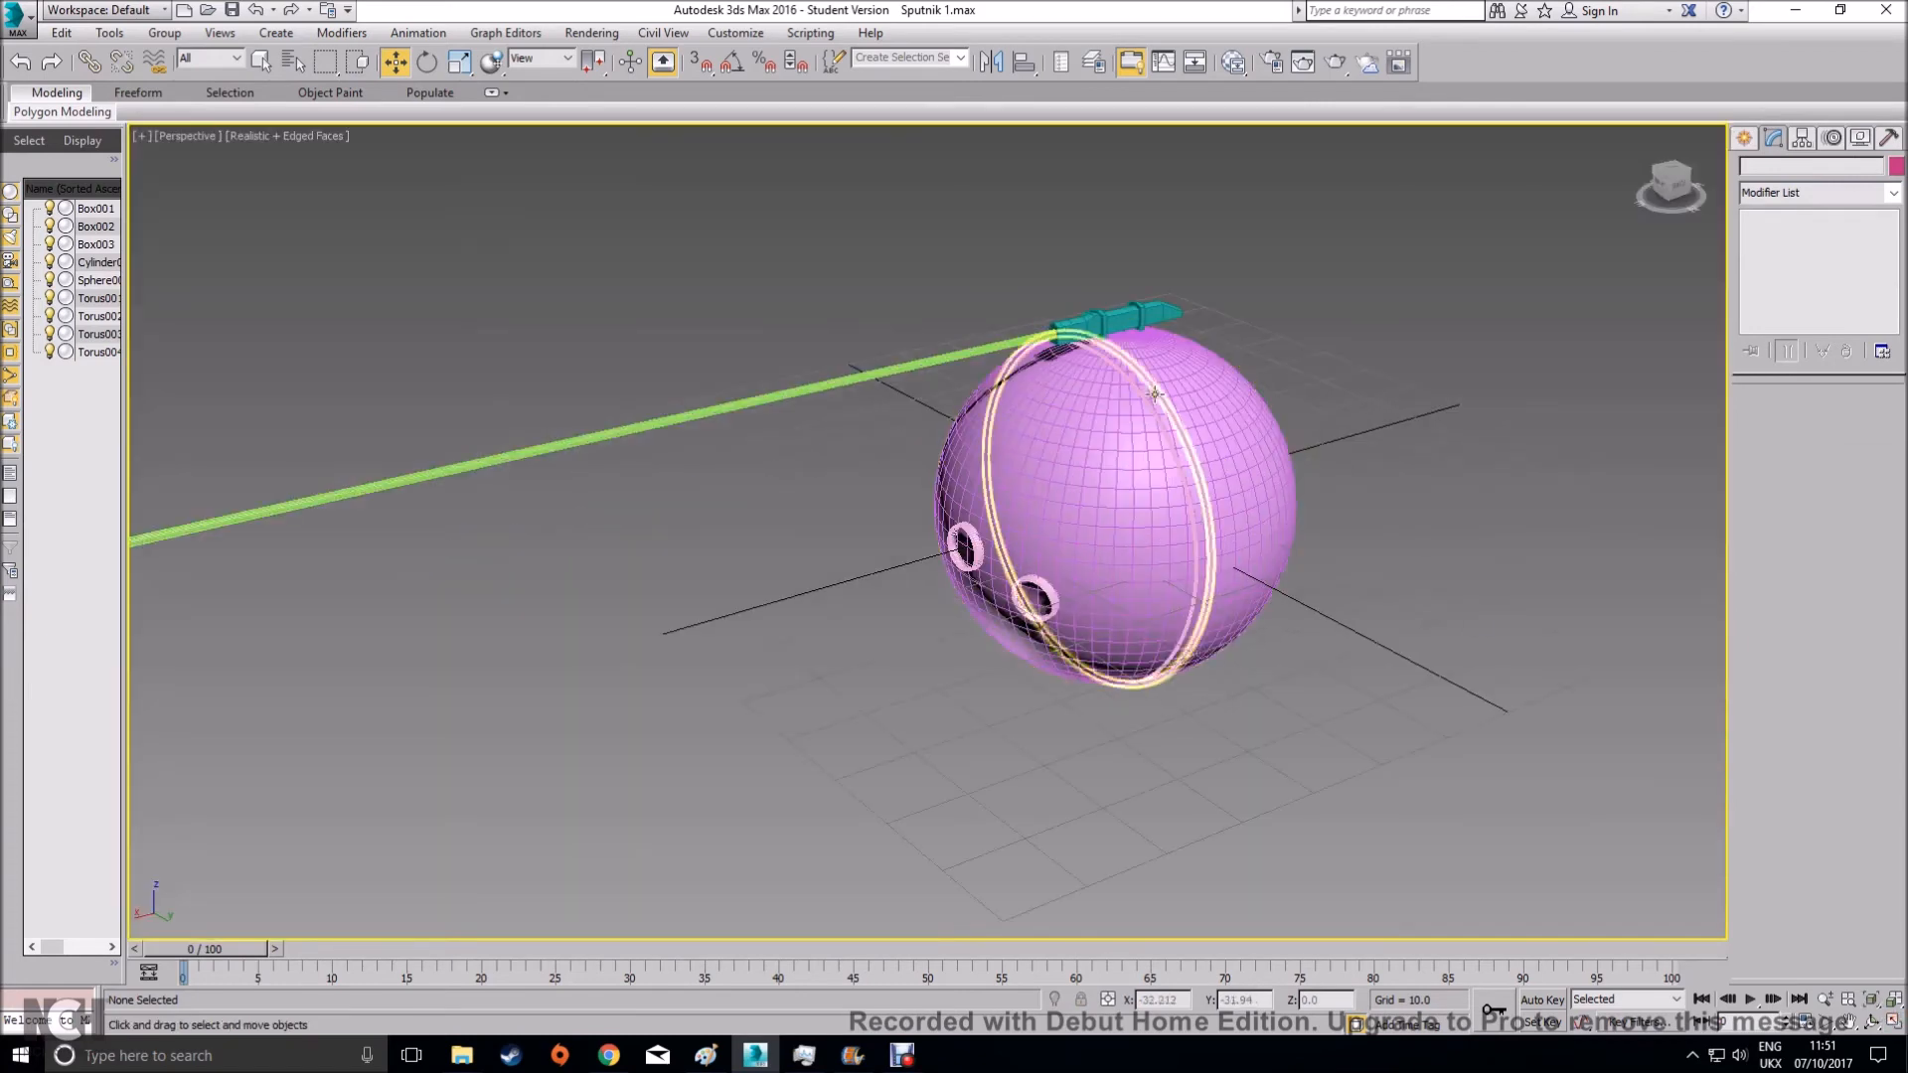
{"action": "middle_click_drag", "start_coordinate": [1203, 400], "coordinate": [1088, 459], "text": "alt"}
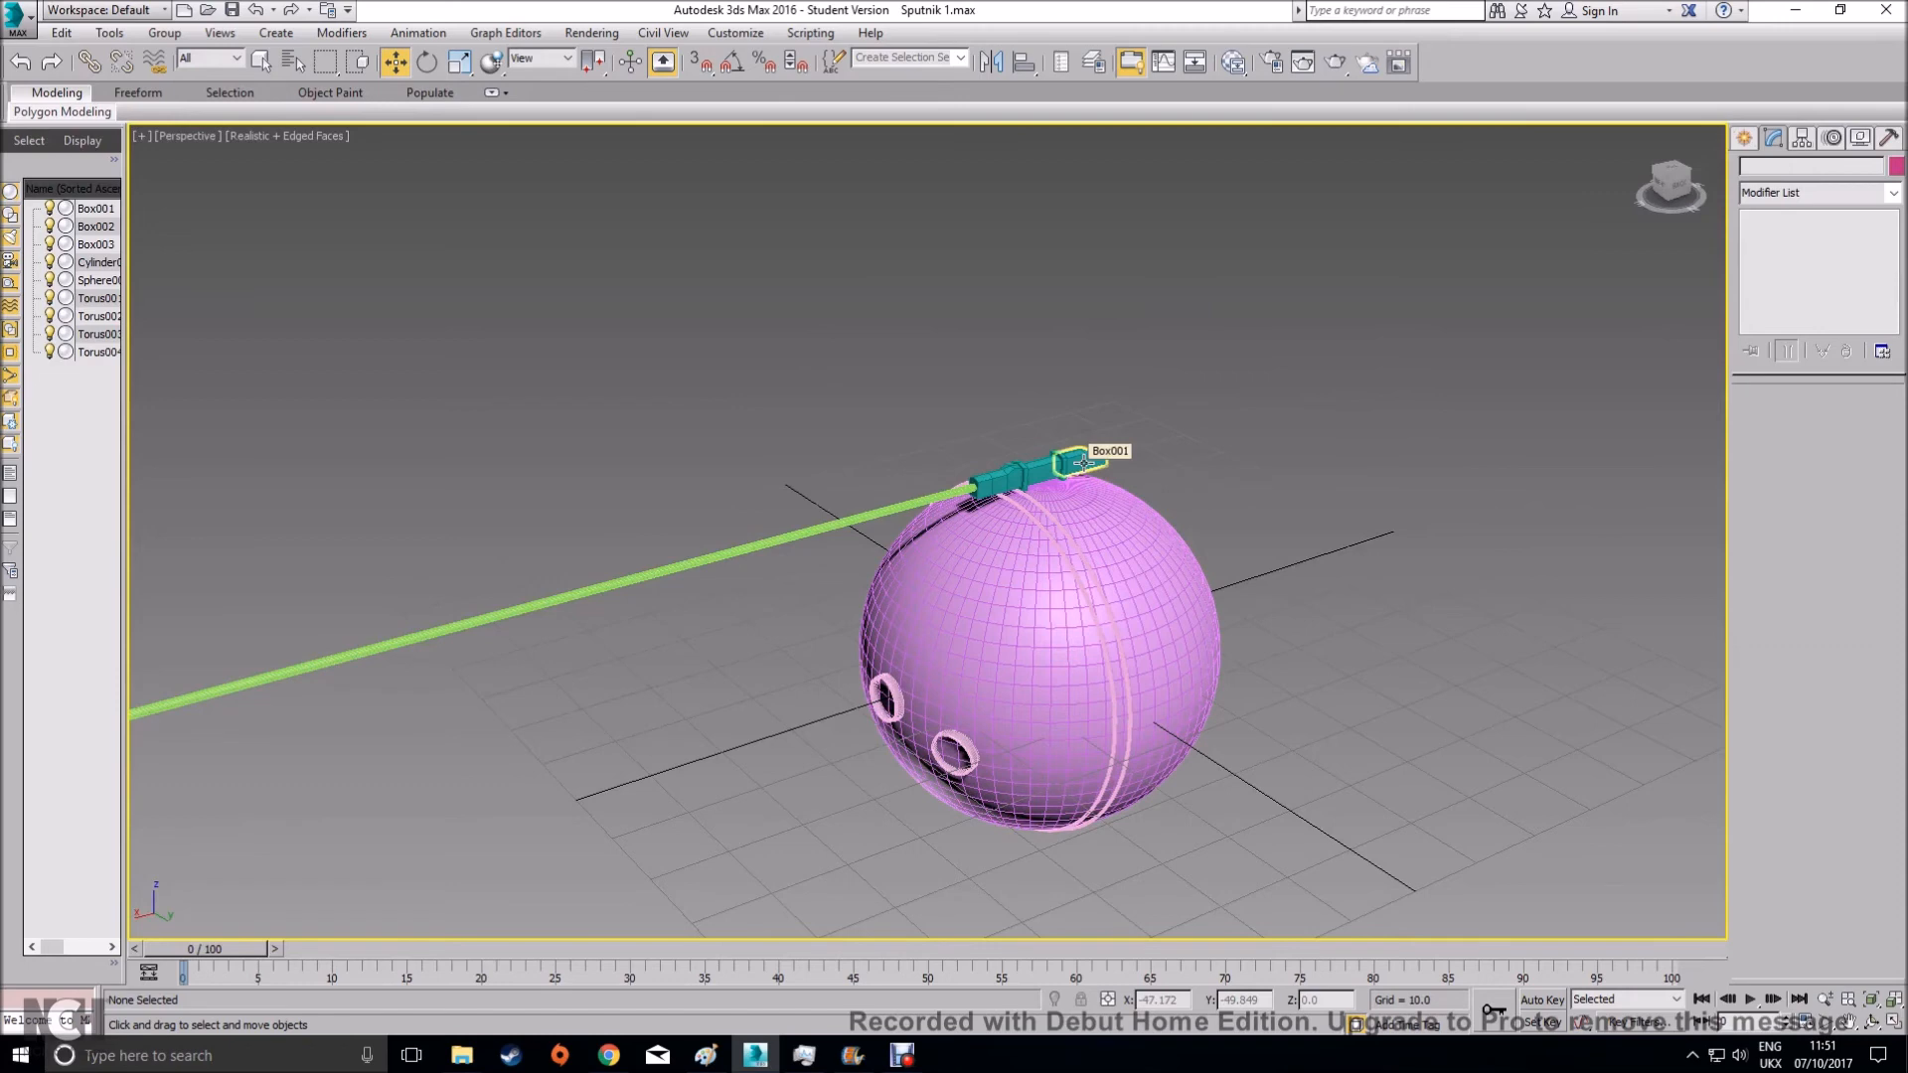
{"action": "left_click", "coordinate": [871, 514]}
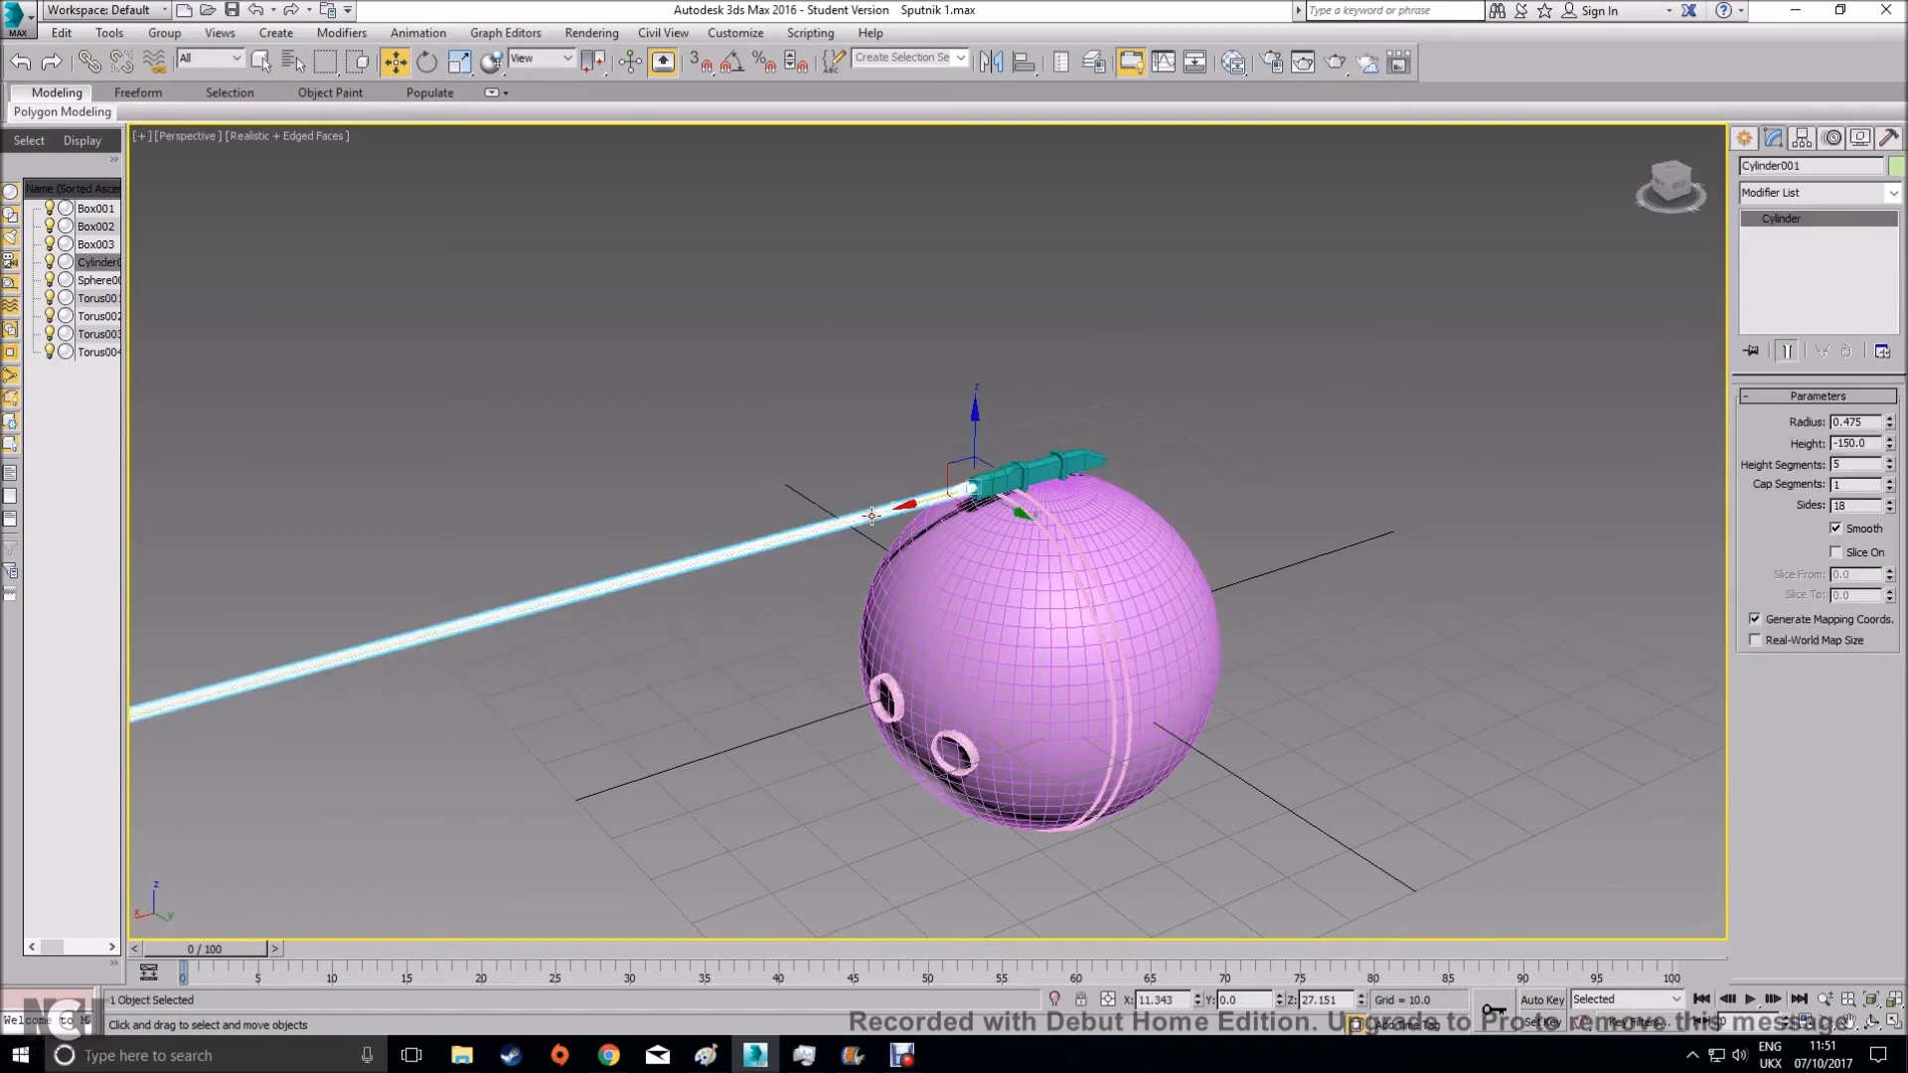
{"action": "left_click", "coordinate": [608, 1056]}
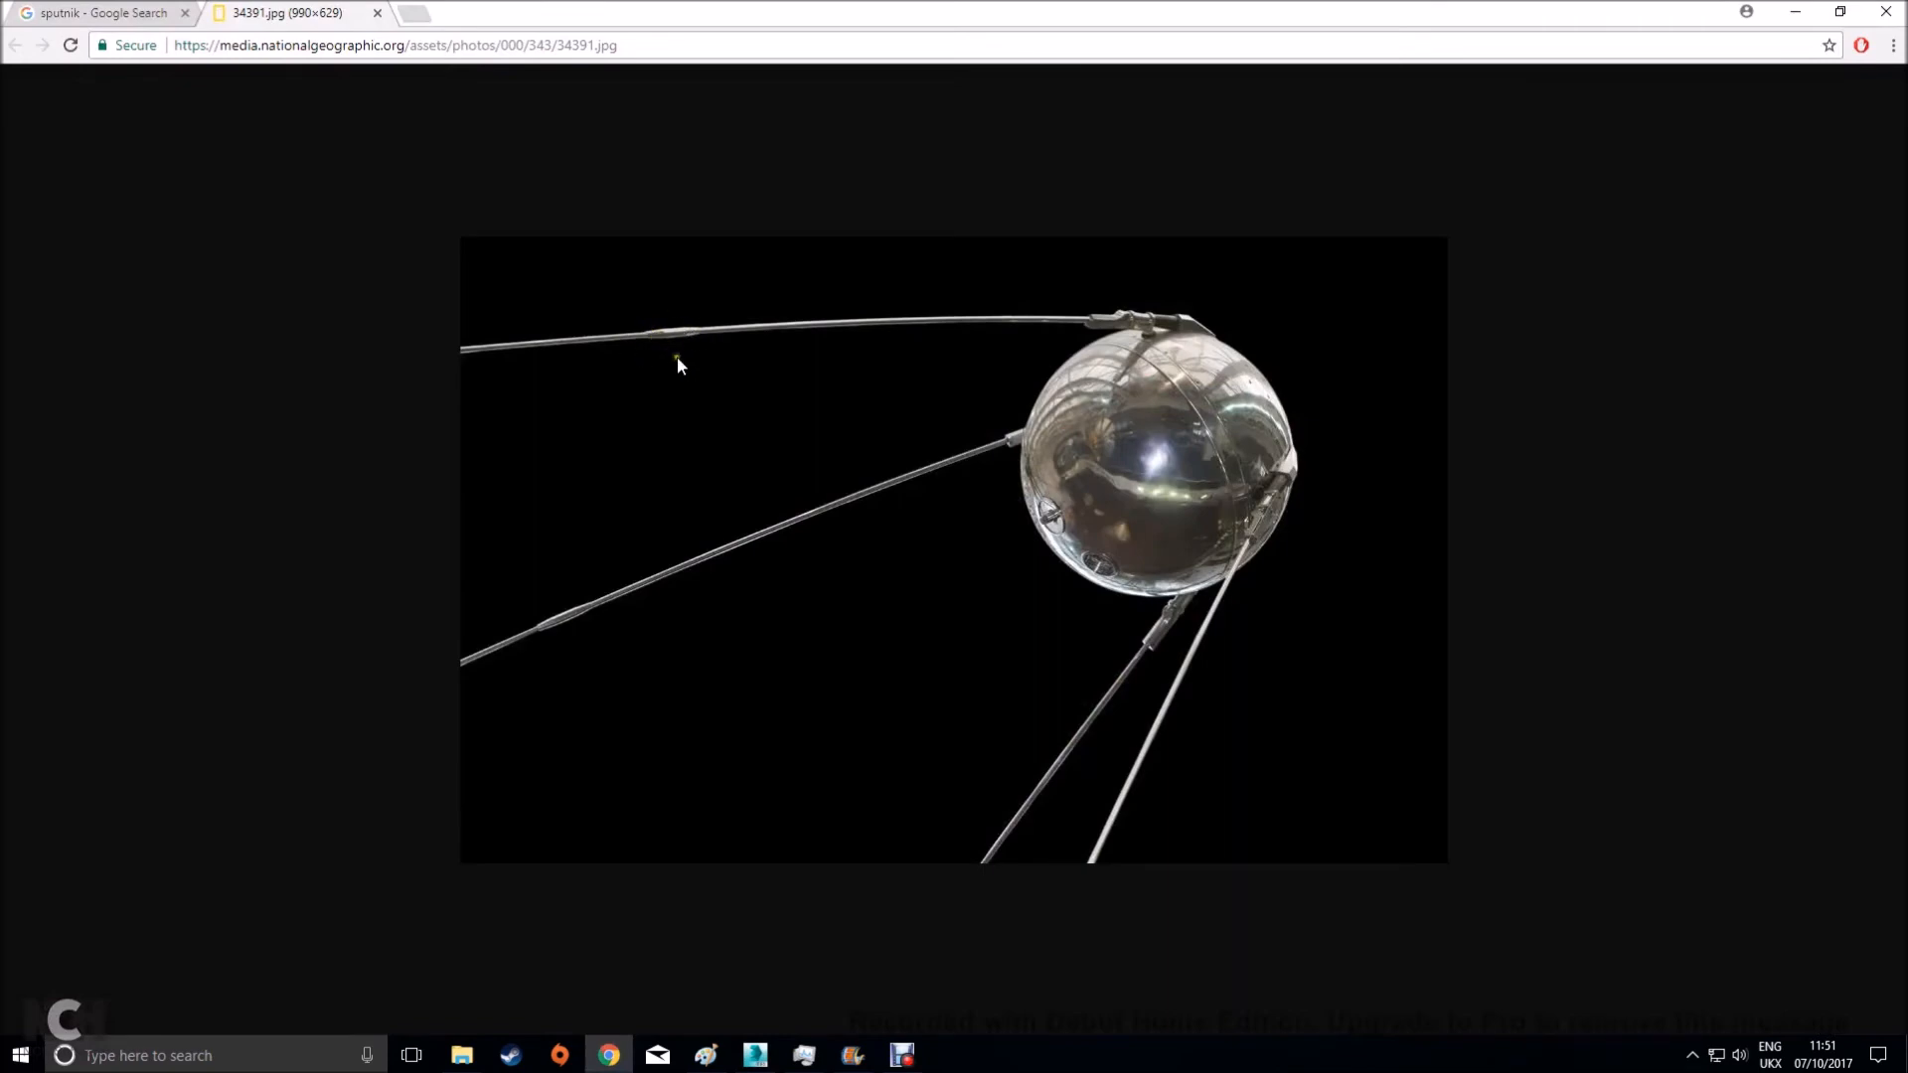
{"action": "left_click", "coordinate": [1795, 11]}
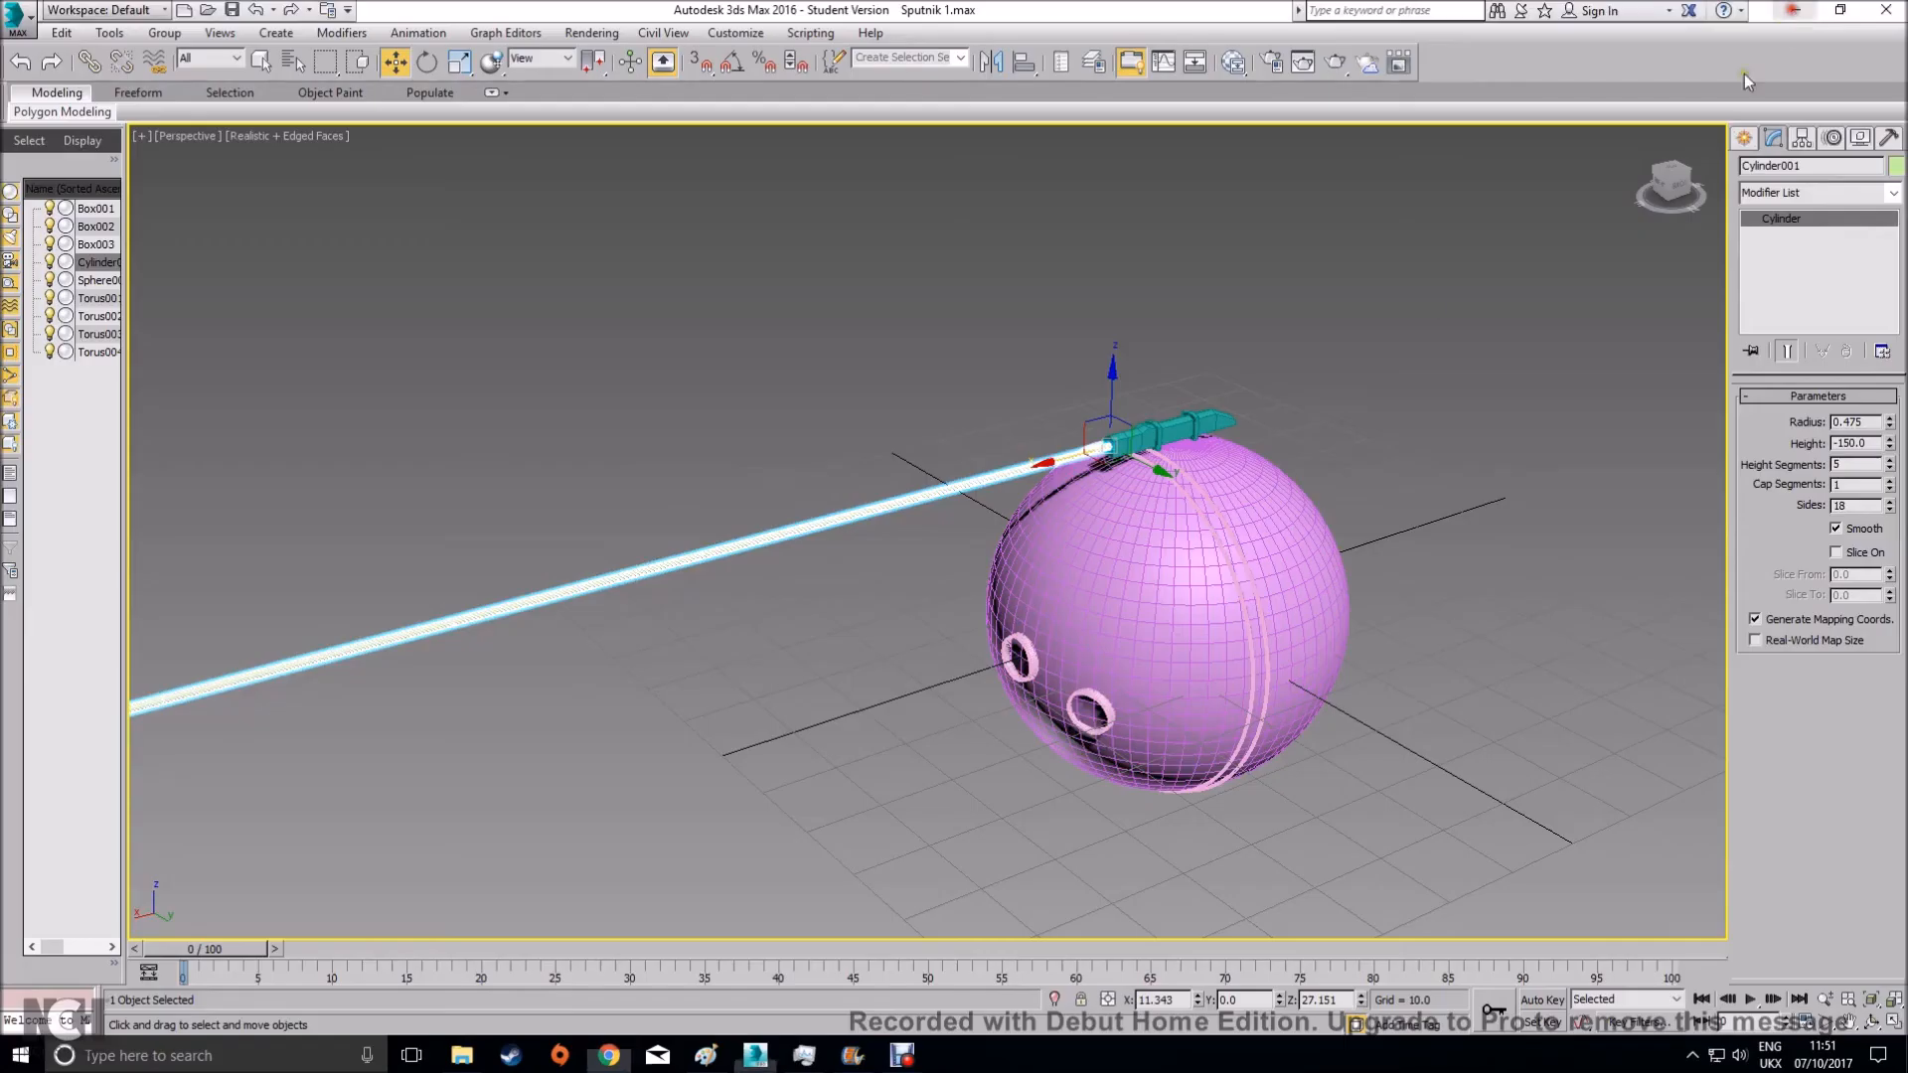
Apply an Edit Poly modifier to the antenna rod and select its three middle rings of vertices
{"action": "middle_click_drag", "start_coordinate": [779, 574], "coordinate": [1116, 524]}
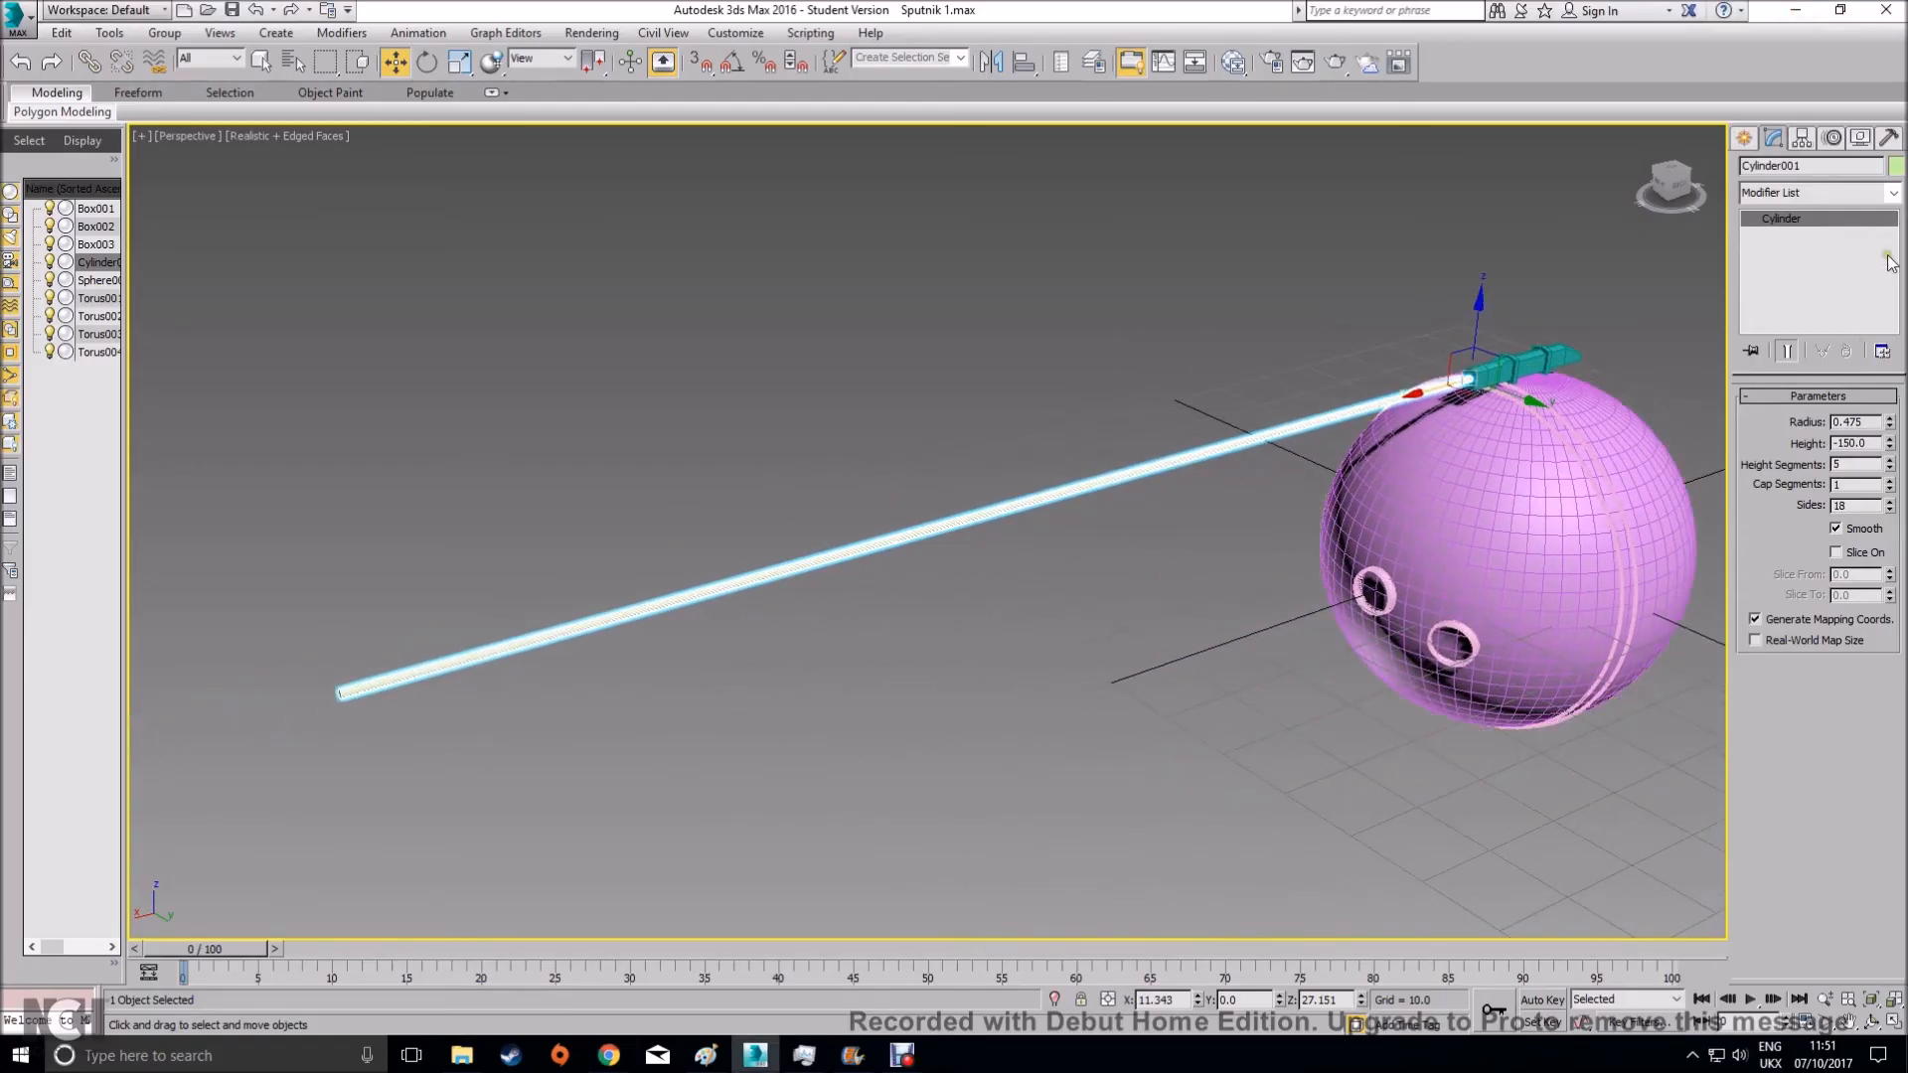
{"action": "left_click", "coordinate": [1893, 198]}
{"action": "key", "text": "e"}
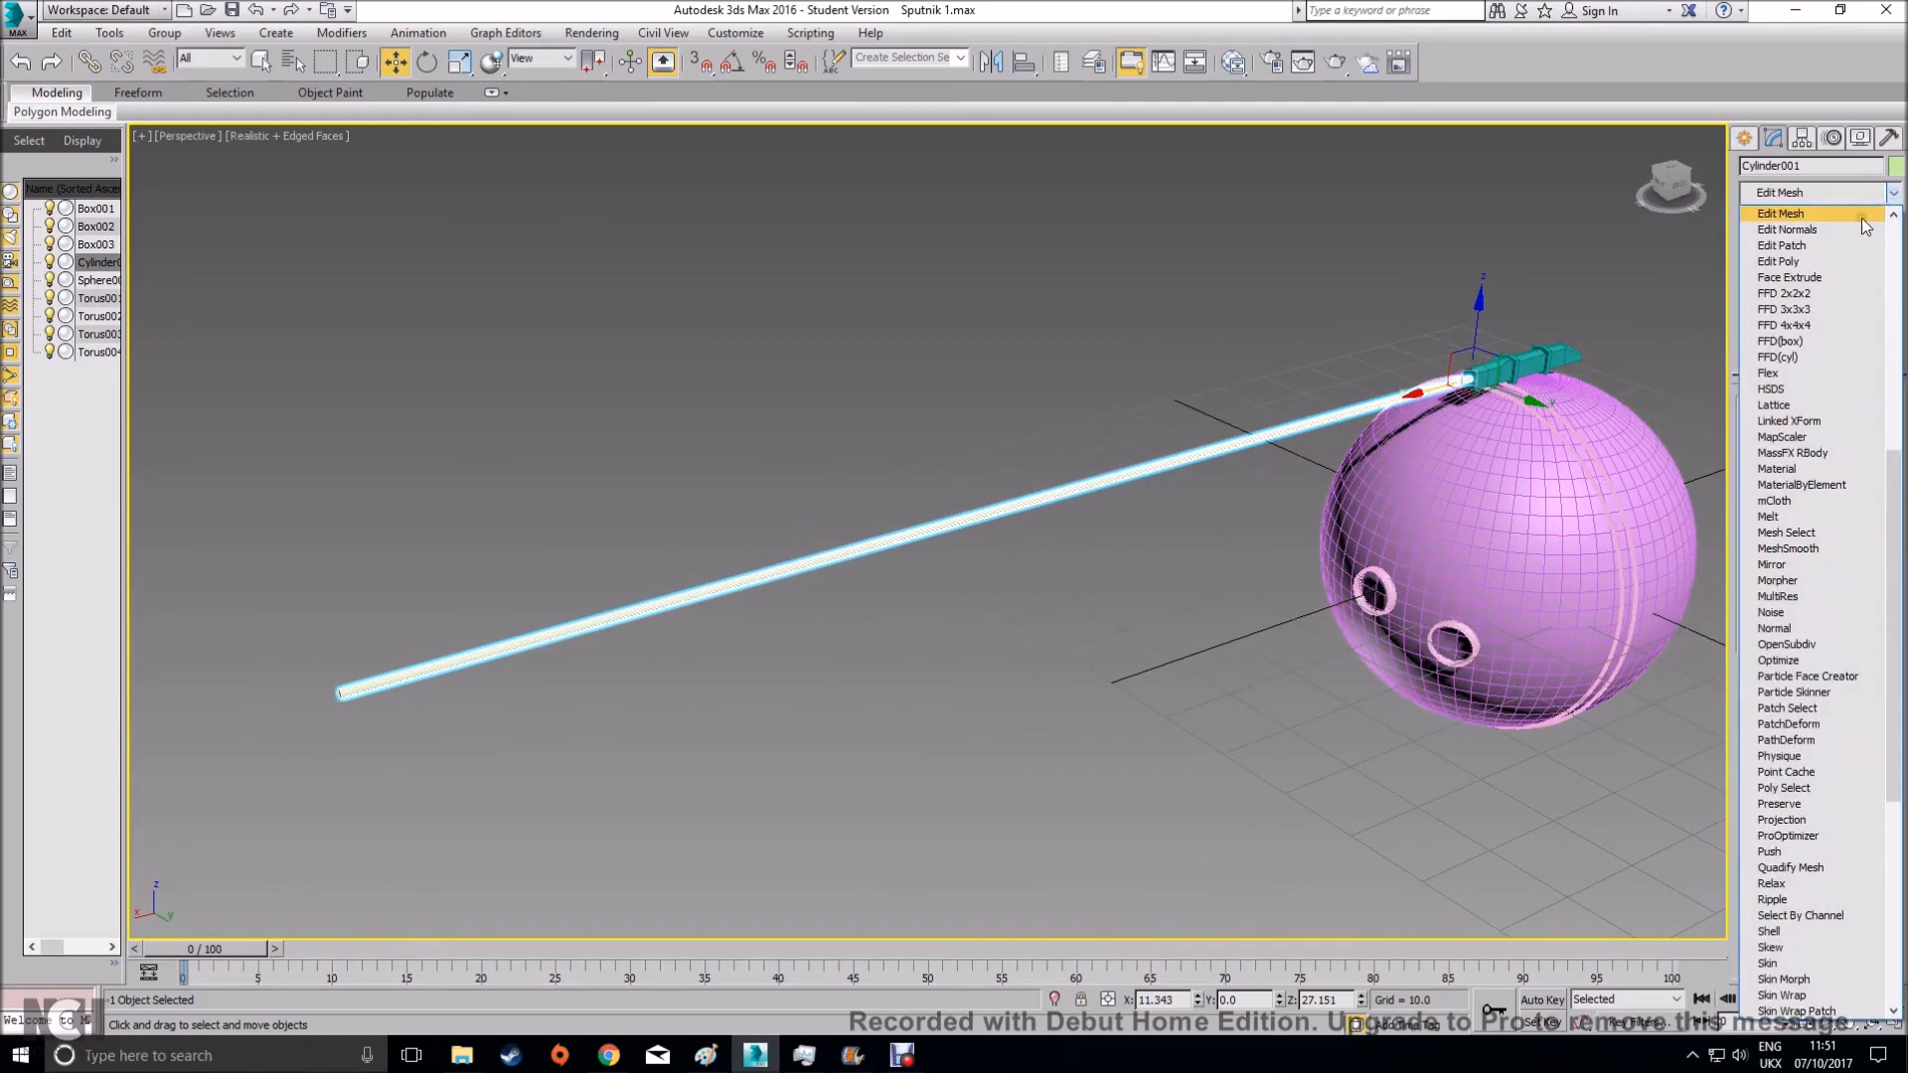
{"action": "left_click", "coordinate": [1798, 259]}
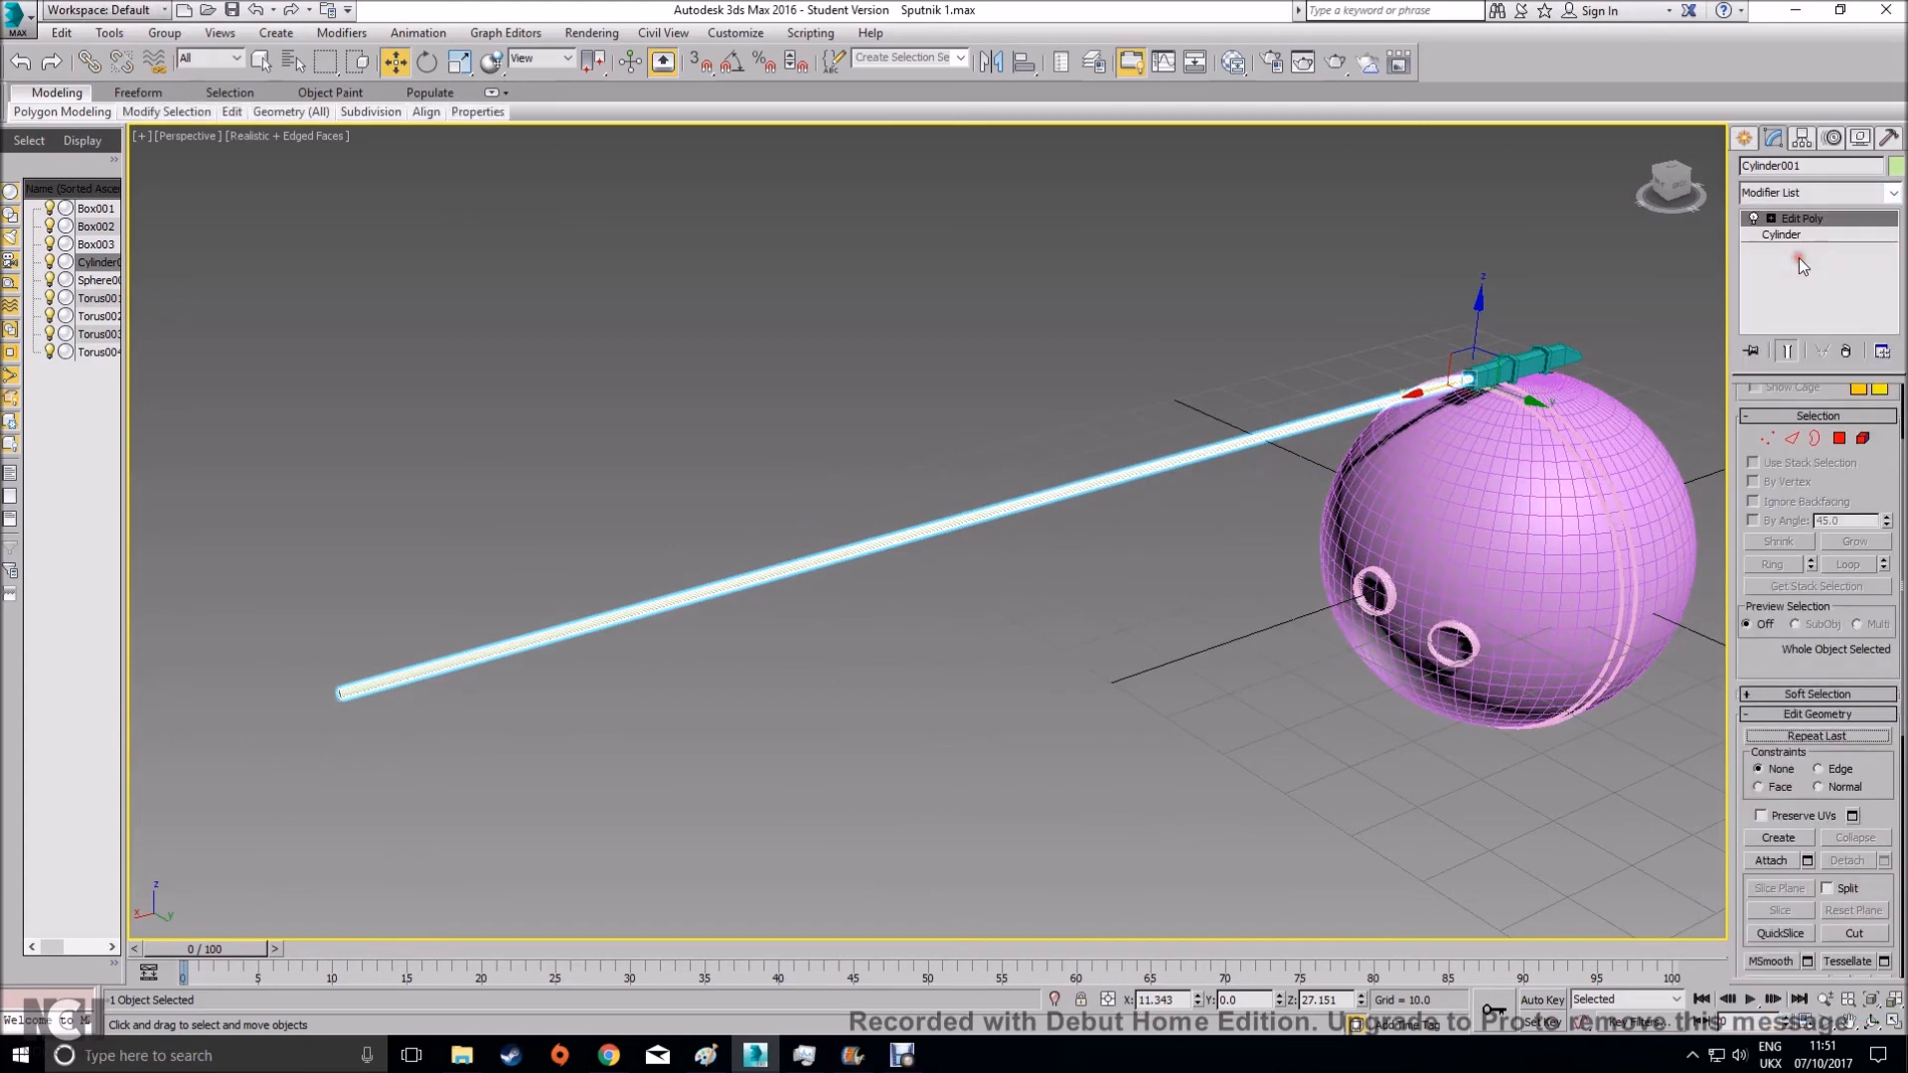
{"action": "left_click", "coordinate": [1774, 443]}
{"action": "middle_click_drag", "start_coordinate": [1058, 588], "coordinate": [944, 582], "text": "alt"}
{"action": "left_click_drag", "start_coordinate": [580, 322], "coordinate": [1171, 606]}
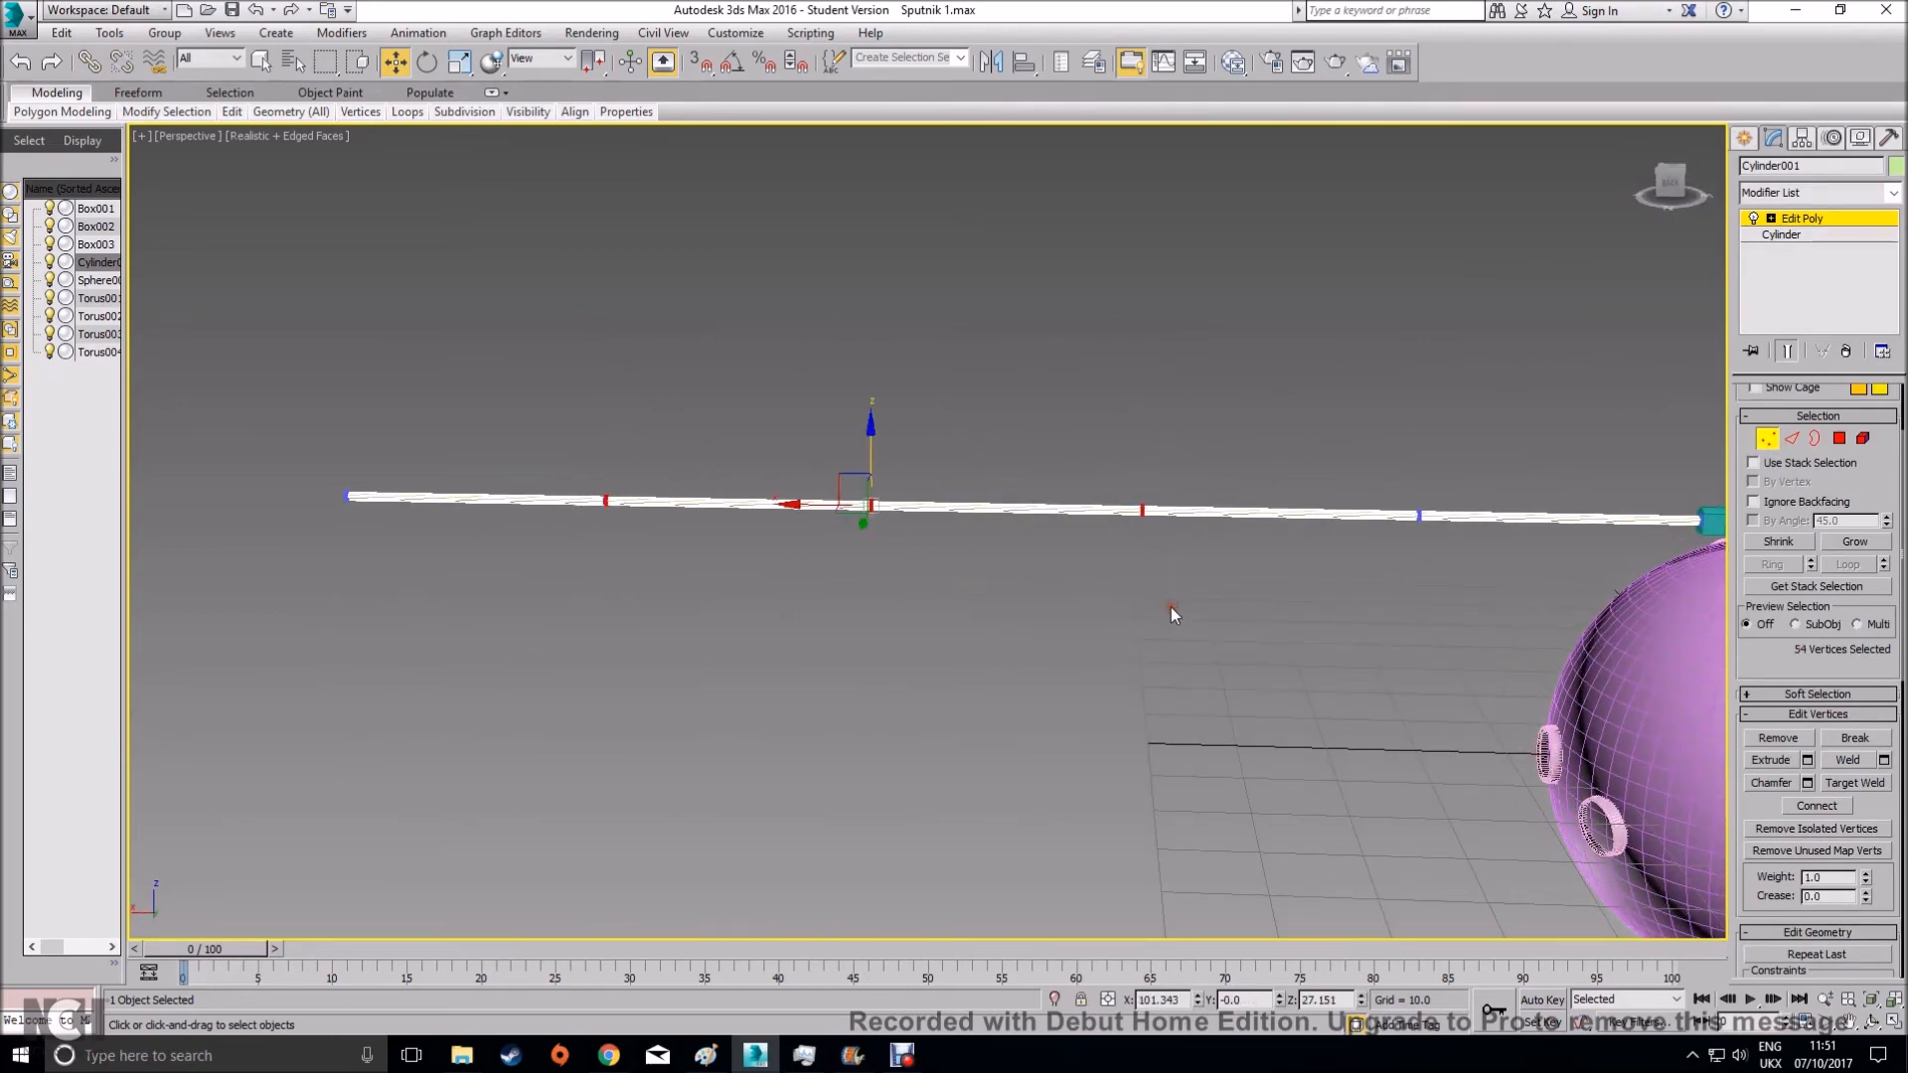
Scale the three selected vertex rings closer together along the antenna rod's length, and select only the middle ring
{"action": "left_click", "coordinate": [460, 62]}
{"action": "left_click_drag", "start_coordinate": [958, 512], "coordinate": [478, 490]}
{"action": "scroll", "coordinate": [790, 571], "scroll_direction": "up", "scroll_amount": 5}
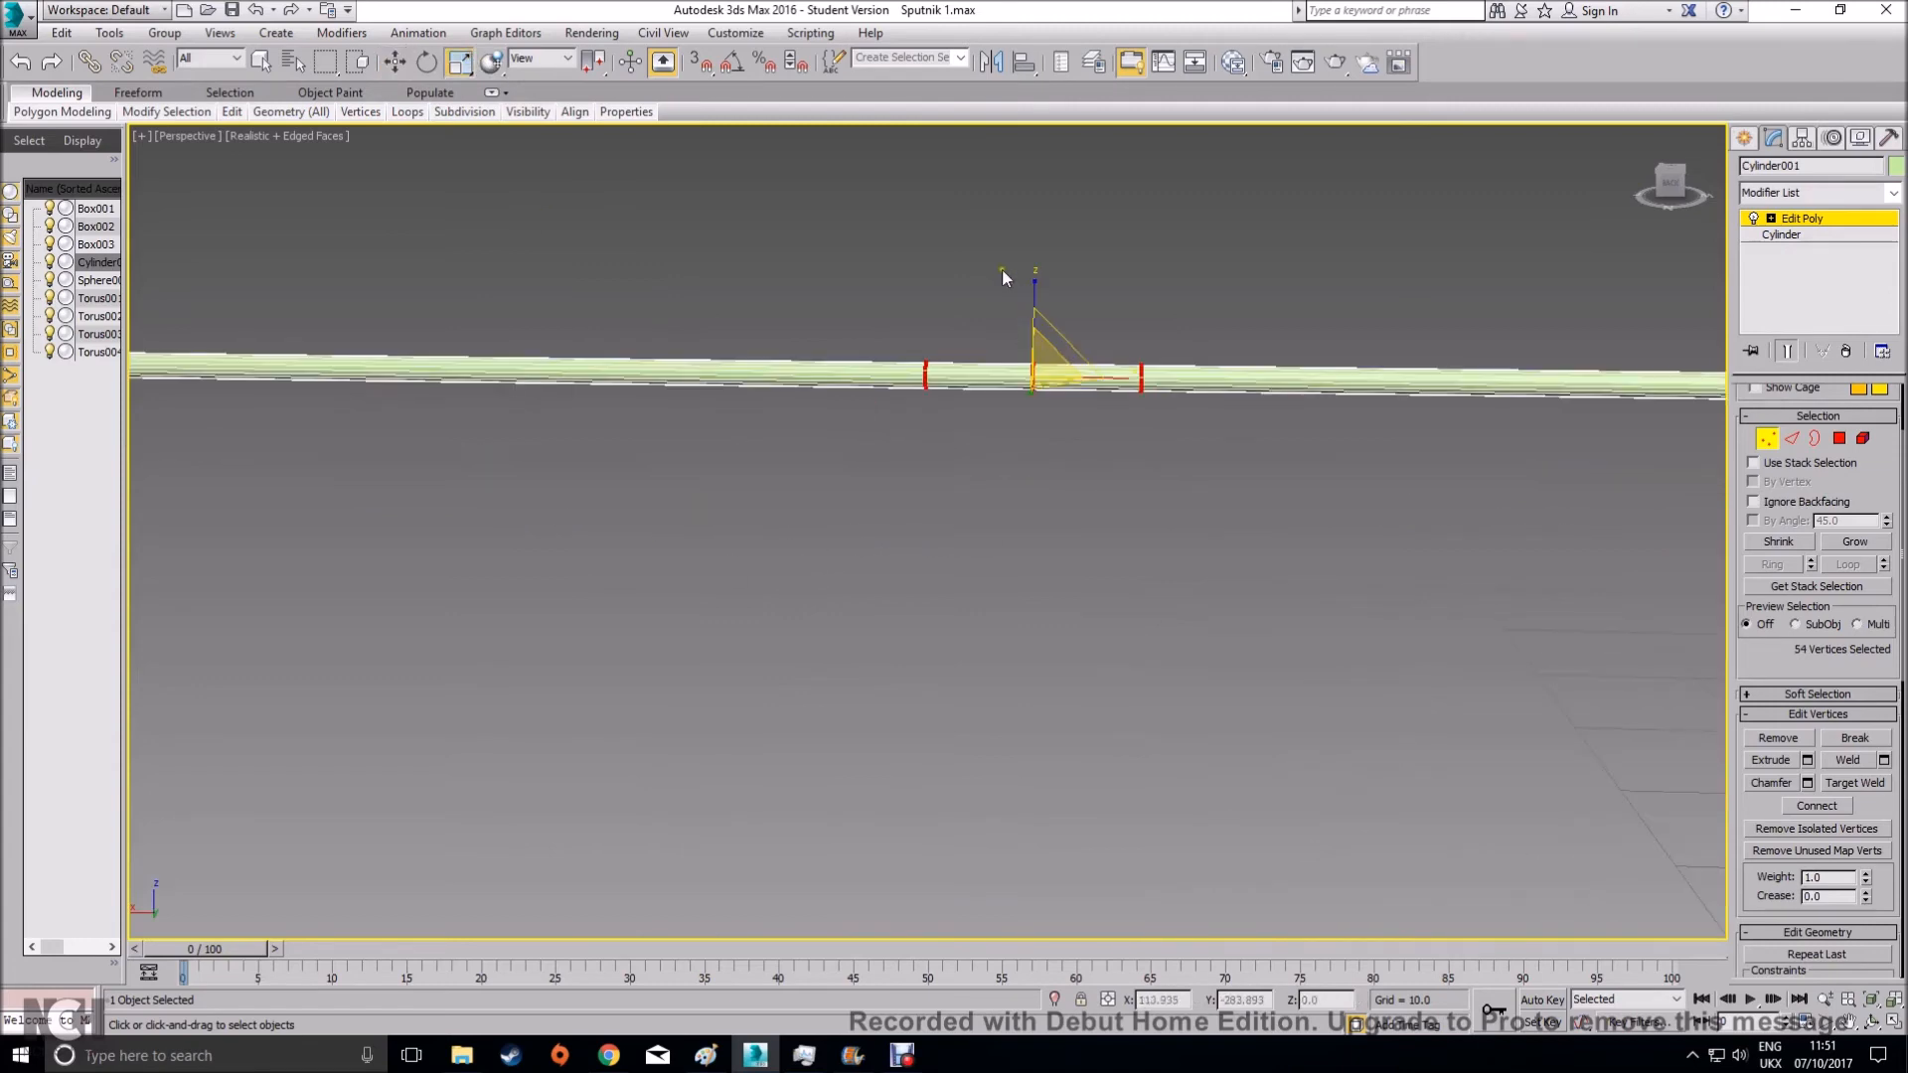
{"action": "left_click_drag", "start_coordinate": [1069, 453], "coordinate": [1070, 453]}
{"action": "middle_click_drag", "start_coordinate": [1170, 545], "coordinate": [1219, 532], "text": "alt"}
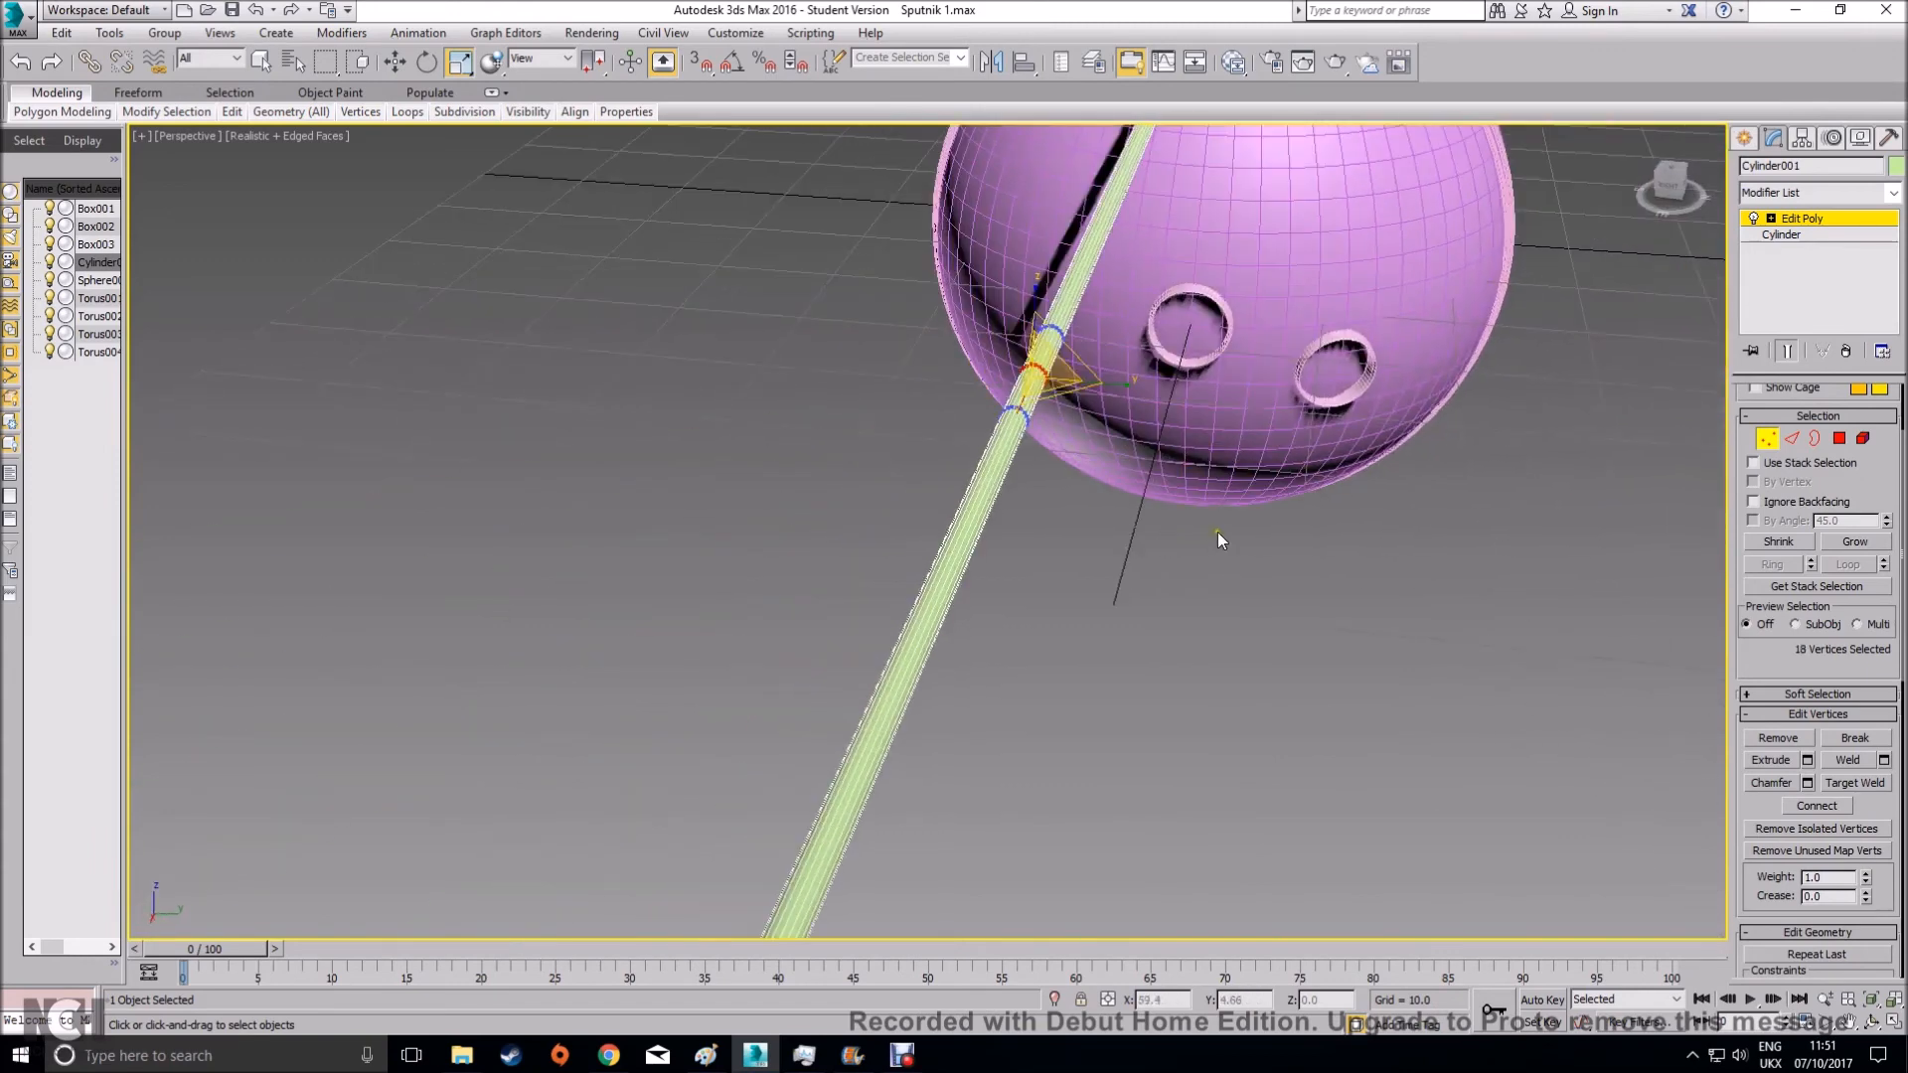
{"action": "scroll", "coordinate": [1037, 390], "scroll_direction": "up", "scroll_amount": 3}
{"action": "scroll", "coordinate": [1037, 389], "scroll_direction": "down", "scroll_amount": 2}
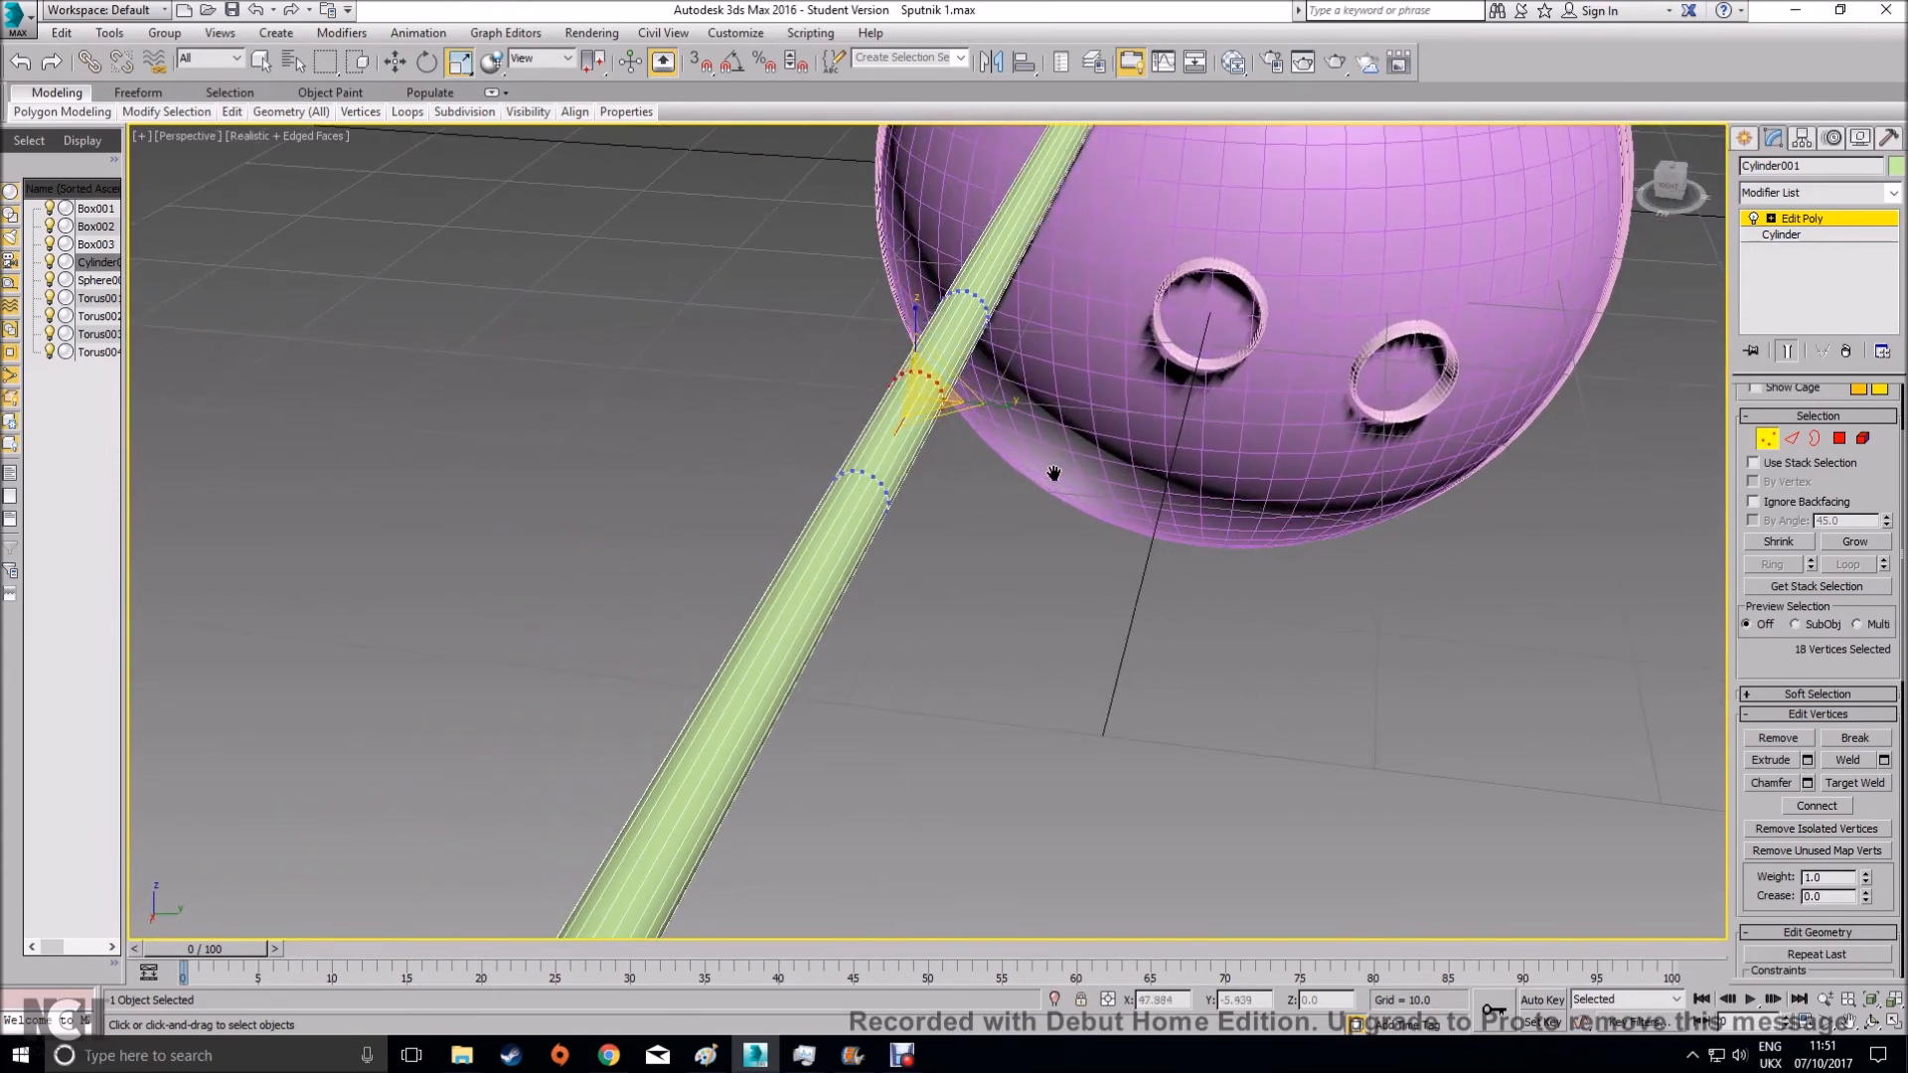
Try scaling the middle vertex ring separately along Y and along Z, and undo both scalings
{"action": "left_click_drag", "start_coordinate": [997, 413], "coordinate": [1116, 460]}
{"action": "mouse_move", "coordinate": [1087, 564]}
{"action": "middle_mouse_down", "text": "alt"}
{"action": "mouse_move", "coordinate": [1006, 509]}
{"action": "mouse_move", "coordinate": [1065, 551]}
{"action": "middle_mouse_up", "text": "alt"}
{"action": "left_click_drag", "start_coordinate": [915, 311], "coordinate": [910, 204]}
{"action": "middle_click_drag", "start_coordinate": [910, 203], "coordinate": [955, 544], "text": "alt"}
{"action": "key", "text": "ctrl+z"}
{"action": "key", "text": "ctrl+z"}
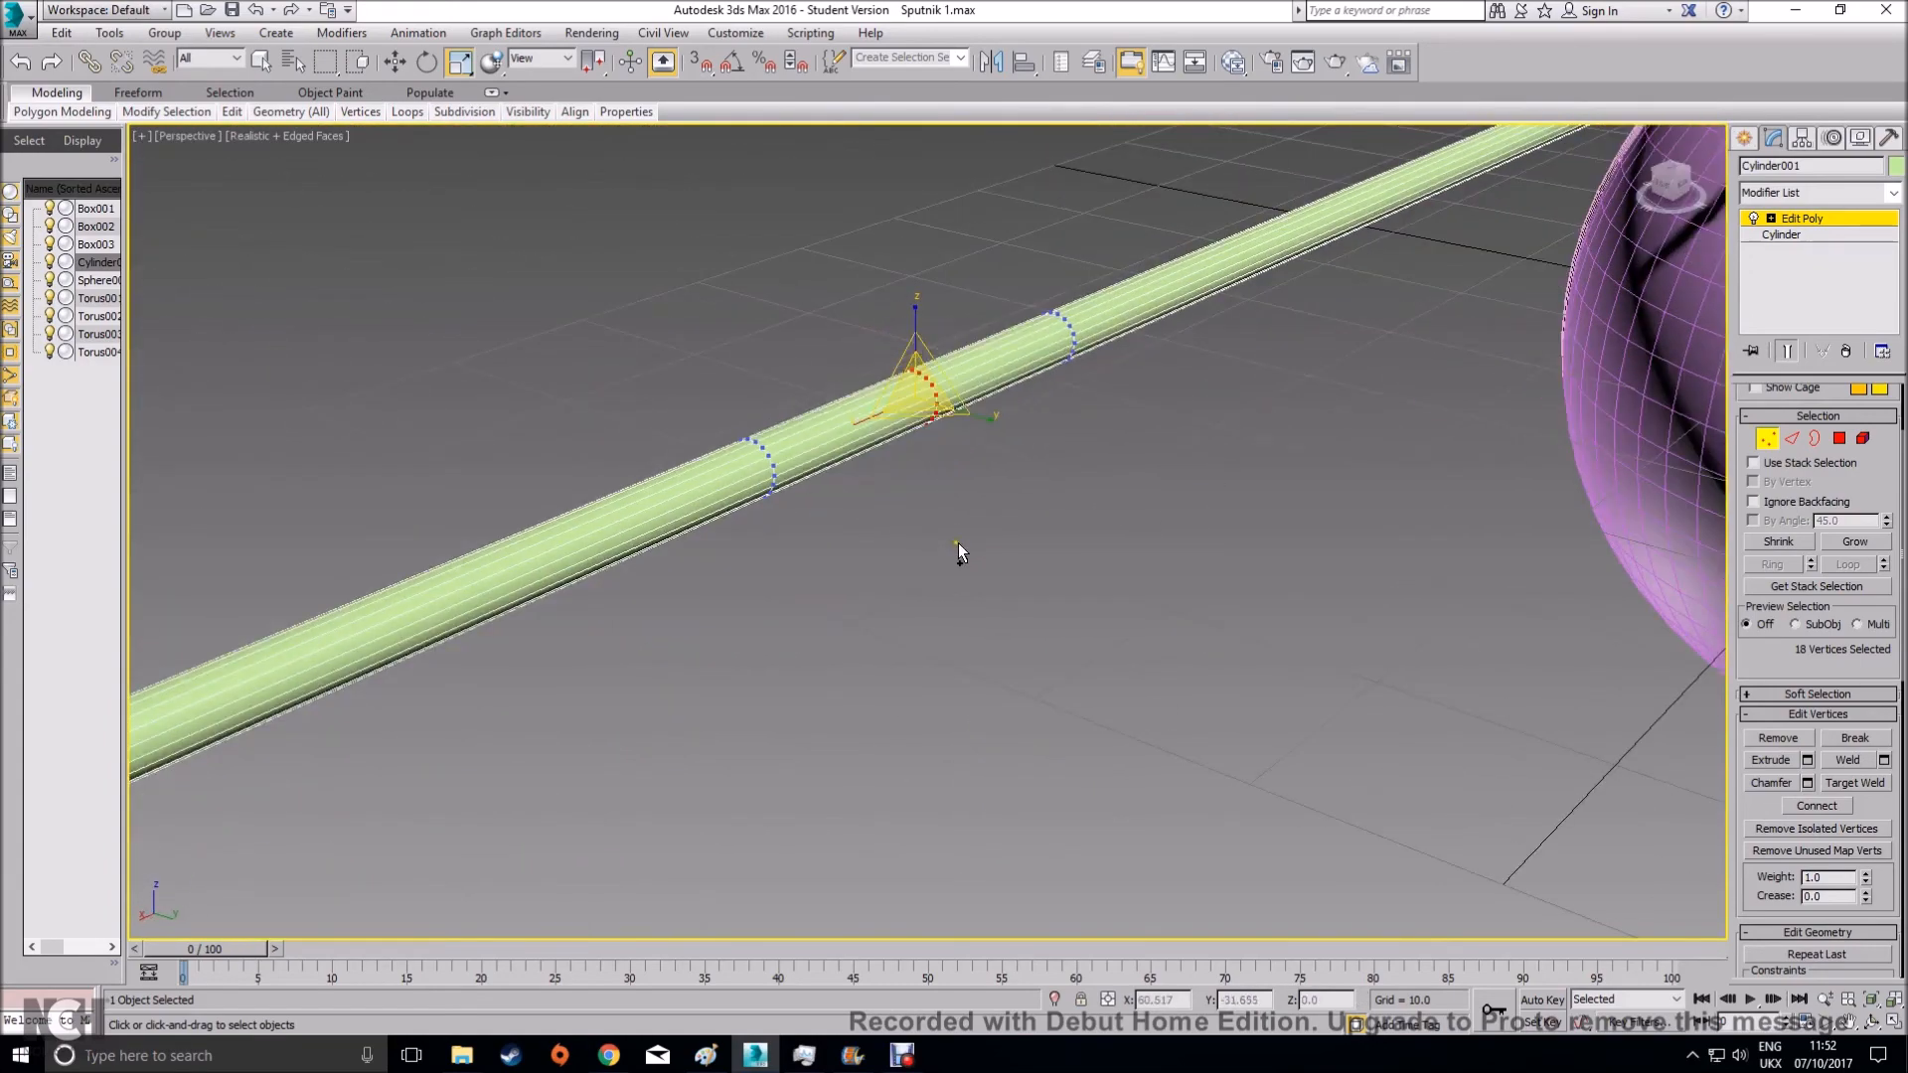
Scale up the middle vertex ring in Y and Z together to form a bulge in the rod
{"action": "middle_click_drag", "start_coordinate": [986, 540], "coordinate": [974, 417], "text": "alt"}
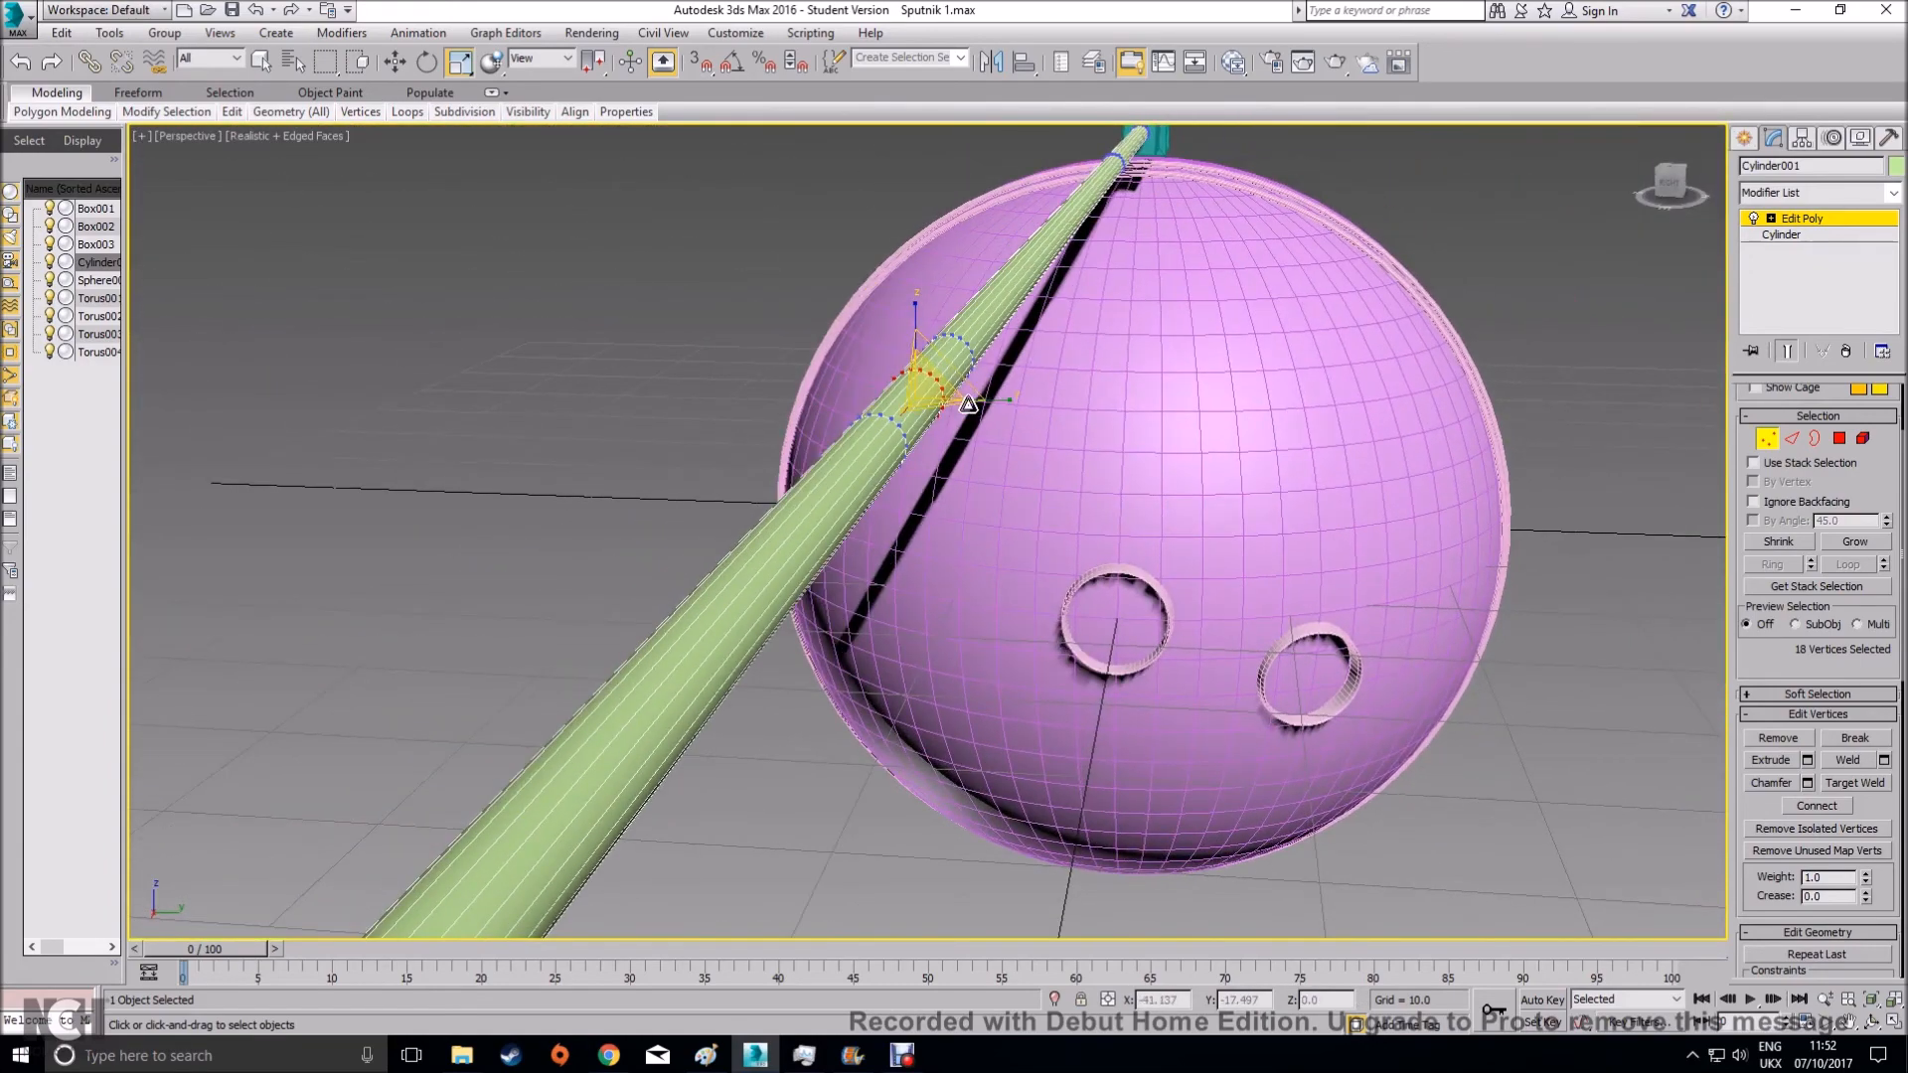
{"action": "scroll", "coordinate": [969, 408], "scroll_direction": "up", "scroll_amount": 2}
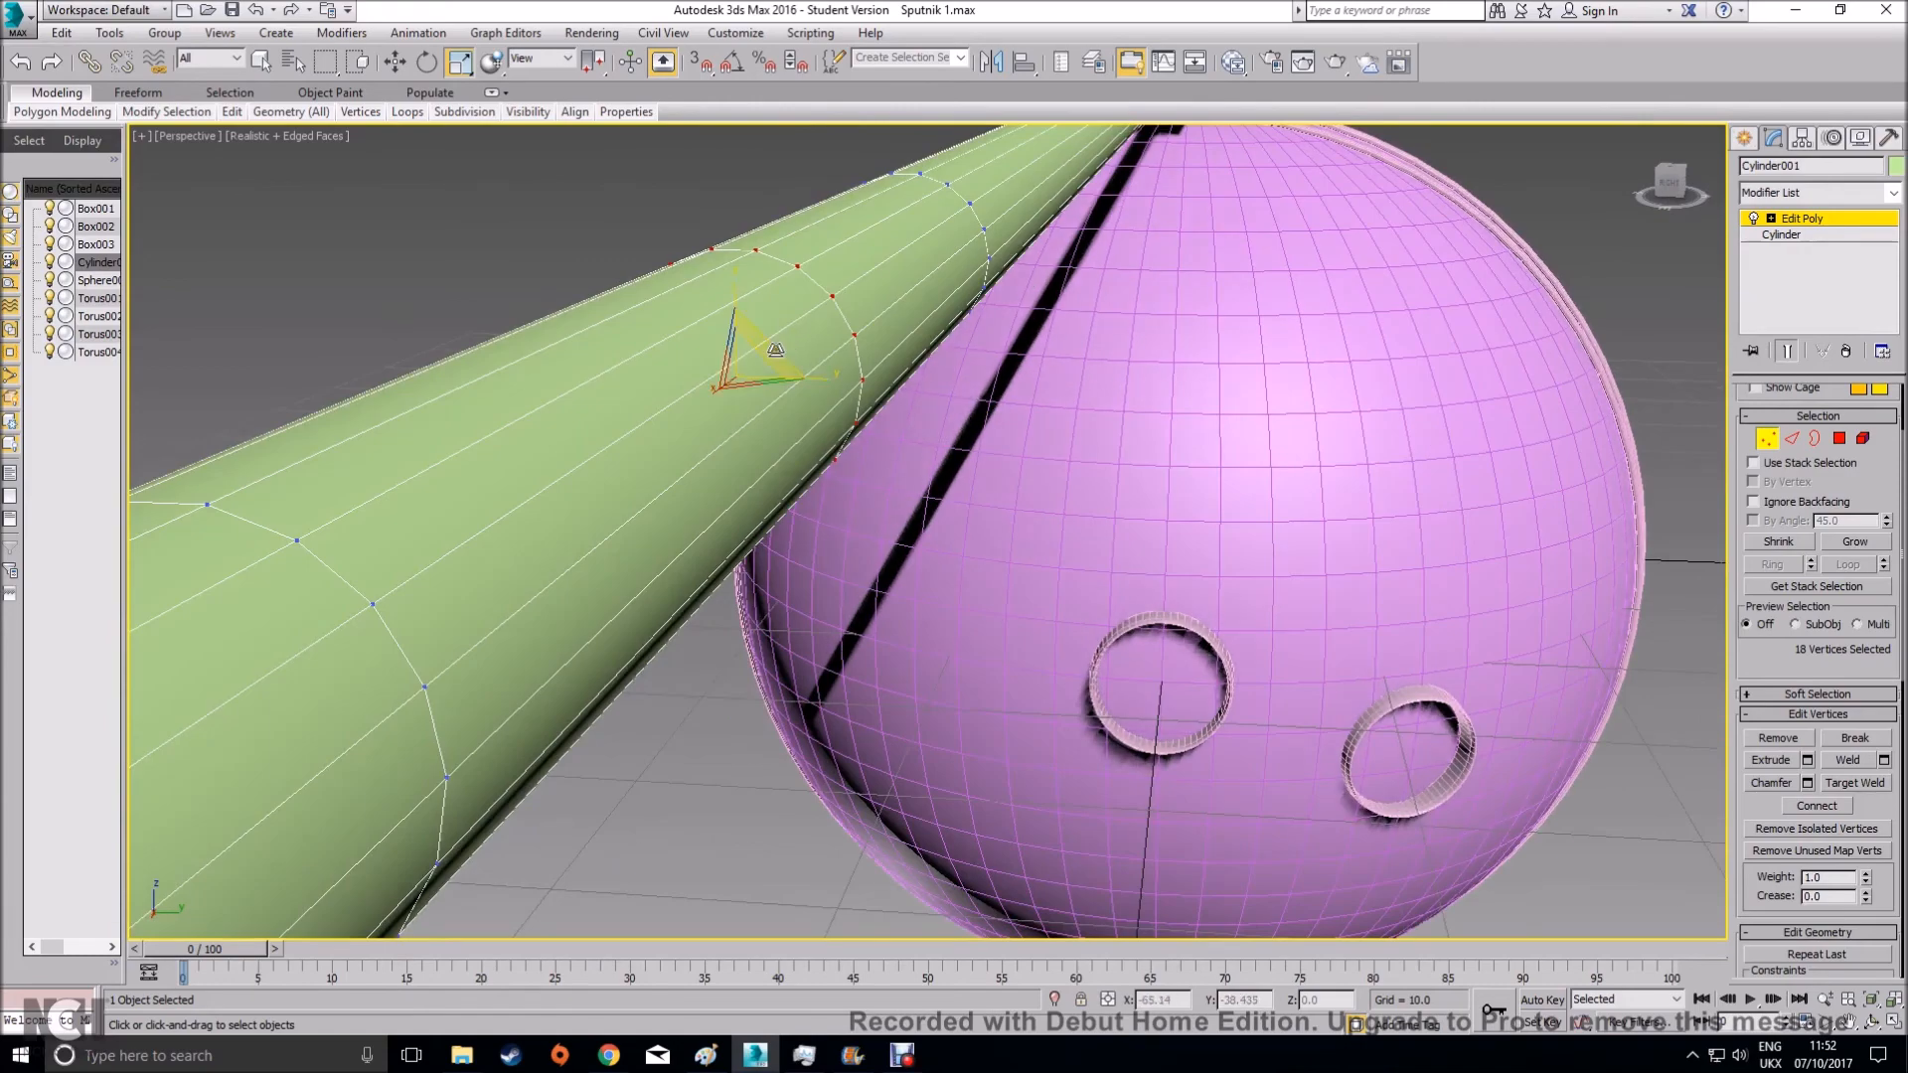
{"action": "left_click_drag", "start_coordinate": [785, 359], "coordinate": [840, 291]}
Move all three rings of the bulge along the rod to X 90.752 and leave vertex editing
{"action": "middle_click_drag", "start_coordinate": [1261, 435], "coordinate": [1057, 568], "text": "alt"}
{"action": "scroll", "coordinate": [1185, 481], "scroll_direction": "down", "scroll_amount": 3}
{"action": "scroll", "coordinate": [1167, 547], "scroll_direction": "down", "scroll_amount": 2}
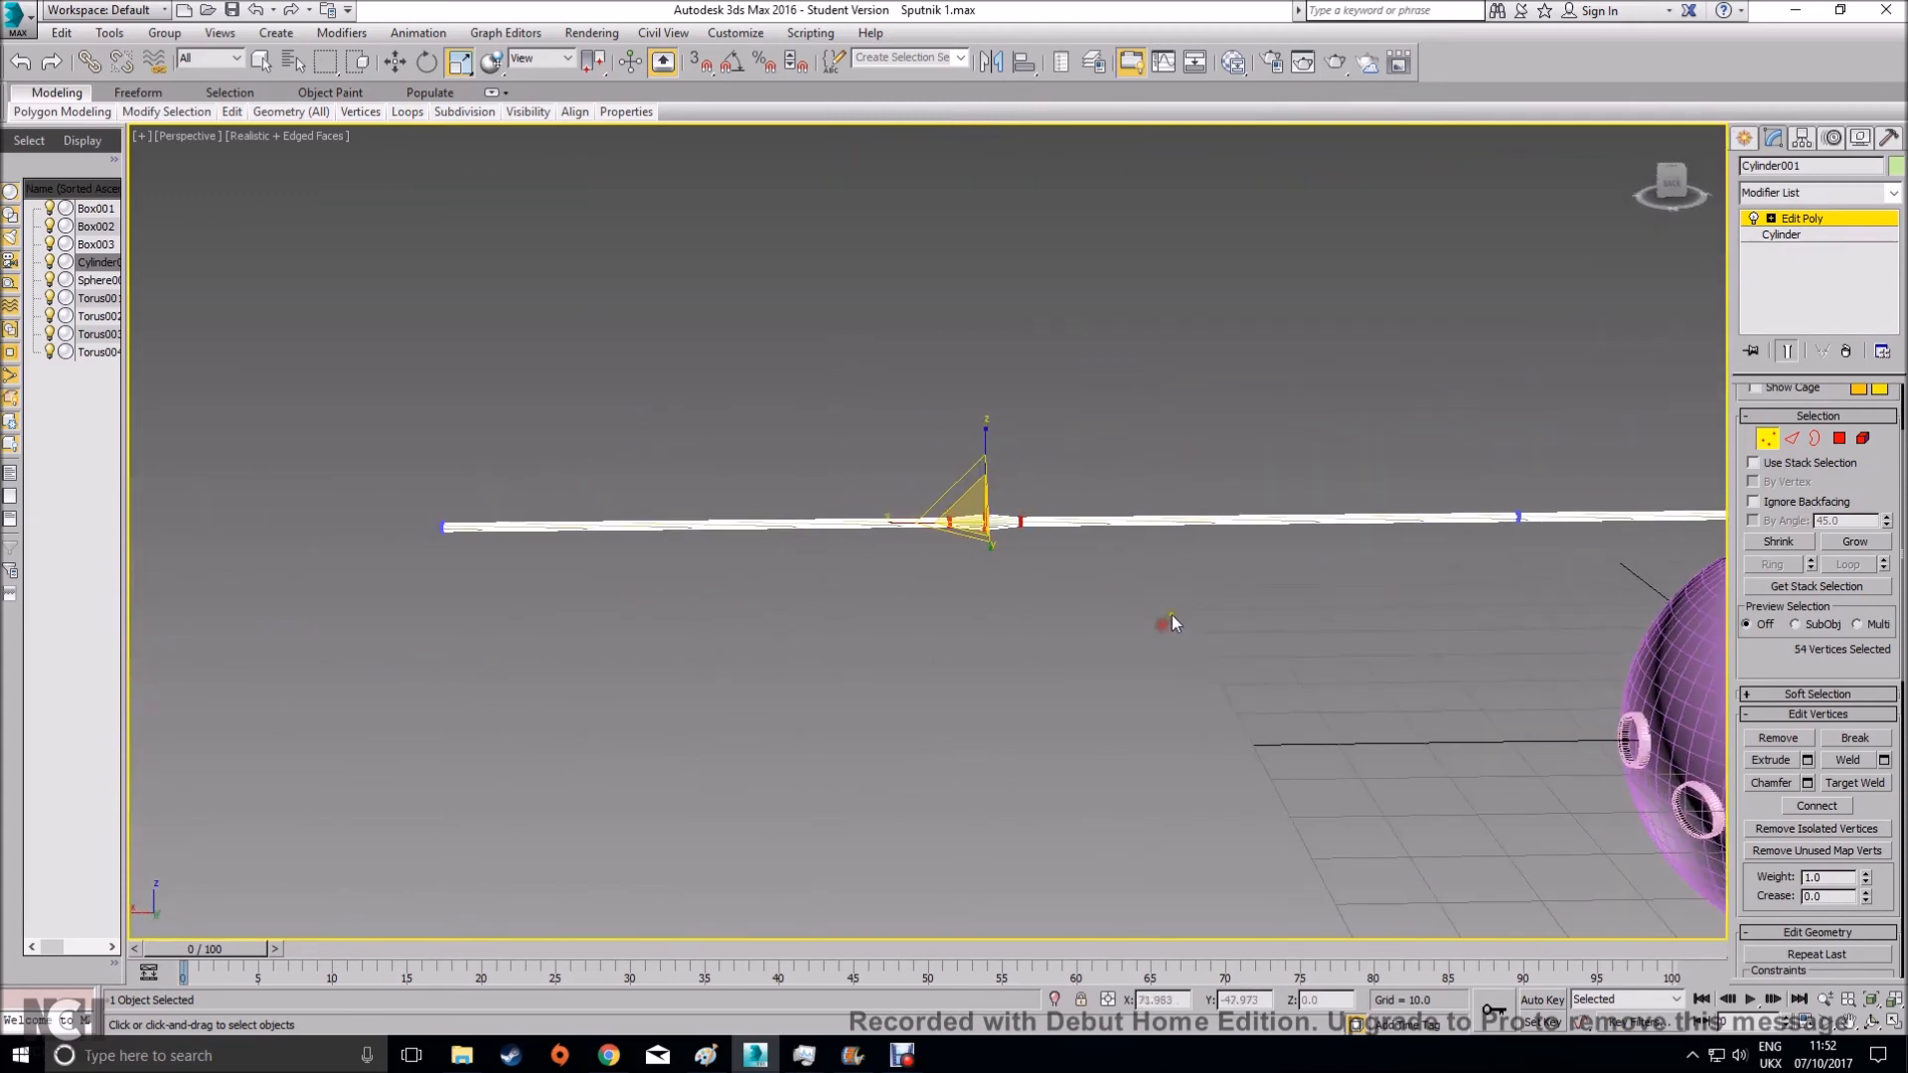
{"action": "key", "text": "w"}
{"action": "left_click_drag", "start_coordinate": [907, 523], "coordinate": [993, 511]}
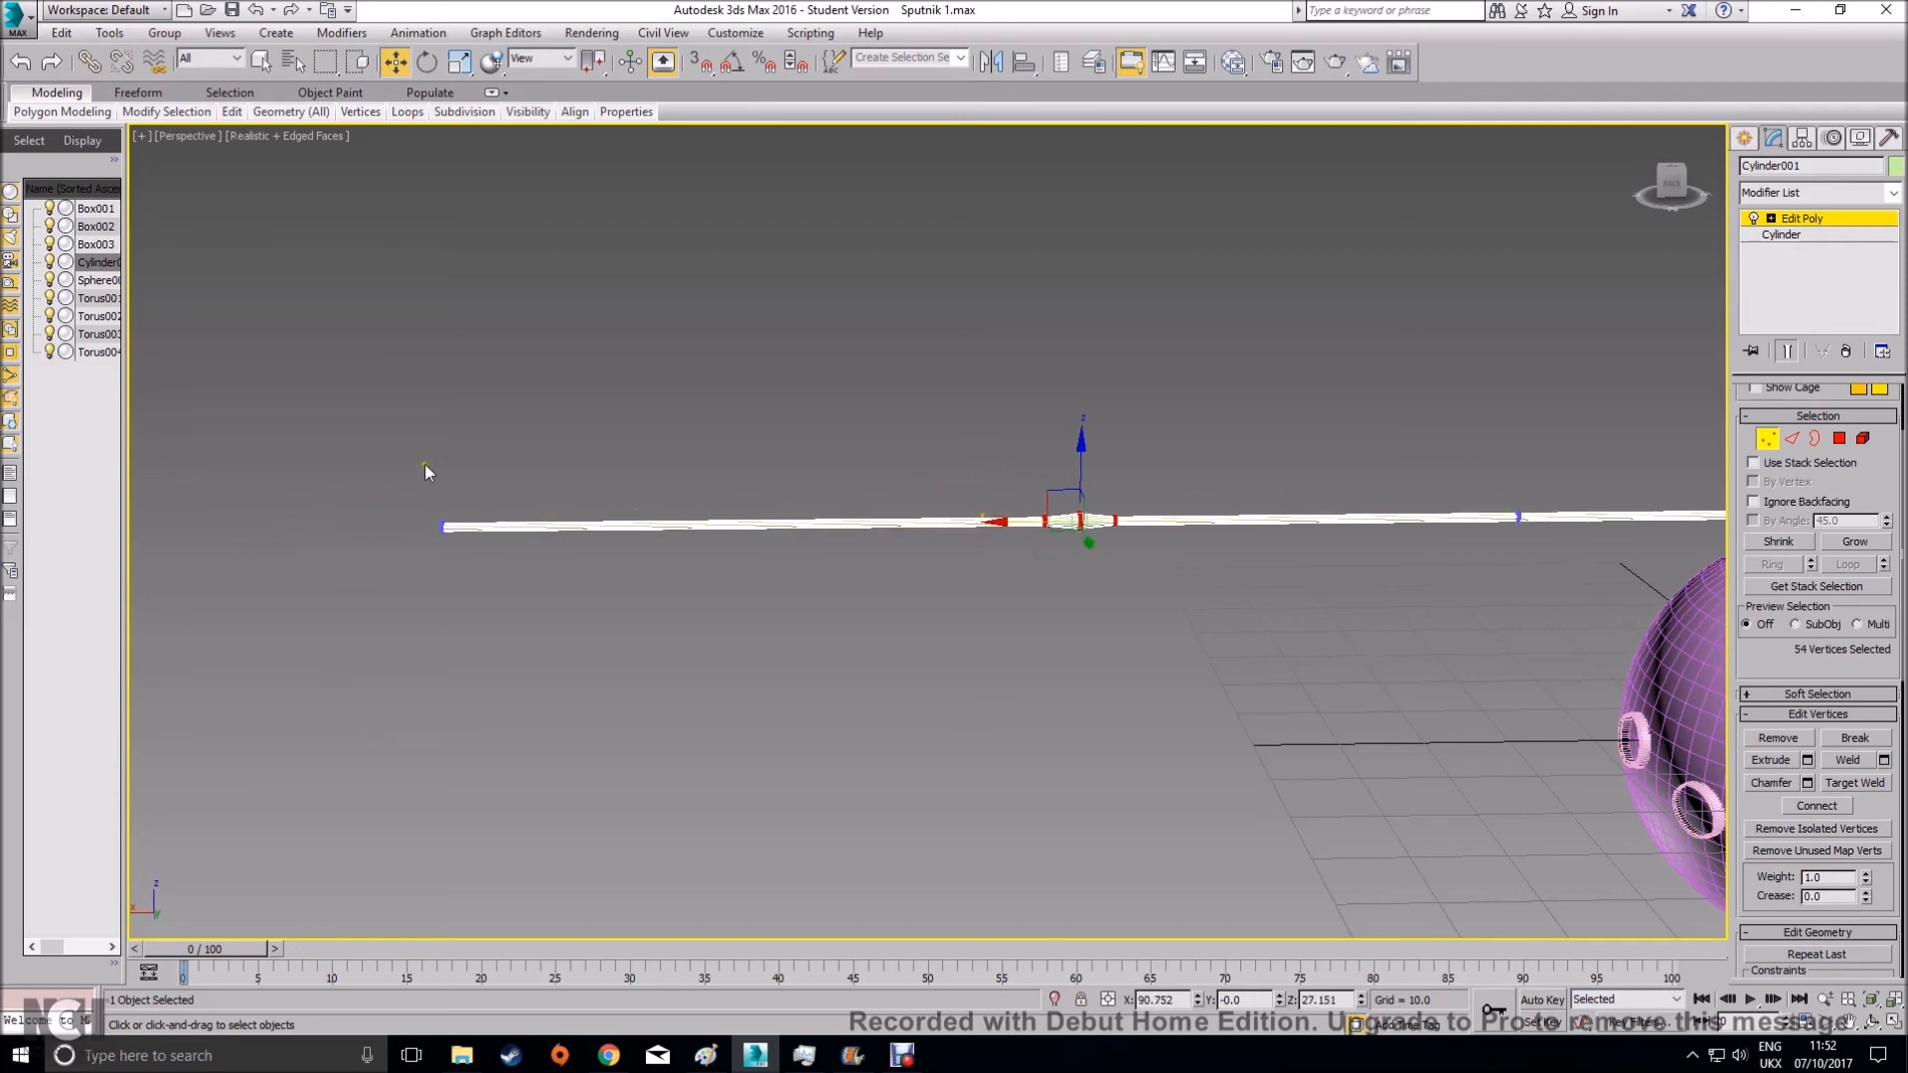
{"action": "left_click_drag", "start_coordinate": [507, 591], "coordinate": [508, 593]}
{"action": "left_click_drag", "start_coordinate": [1488, 416], "coordinate": [1572, 572]}
{"action": "left_click", "coordinate": [1391, 644]}
{"action": "left_click", "coordinate": [1763, 441]}
Select the antenna rod together with the three box parts of its mount
{"action": "middle_click_drag", "start_coordinate": [1570, 617], "coordinate": [868, 688]}
{"action": "left_click", "coordinate": [1134, 695]}
{"action": "scroll", "coordinate": [872, 632], "scroll_direction": "up", "scroll_amount": 3}
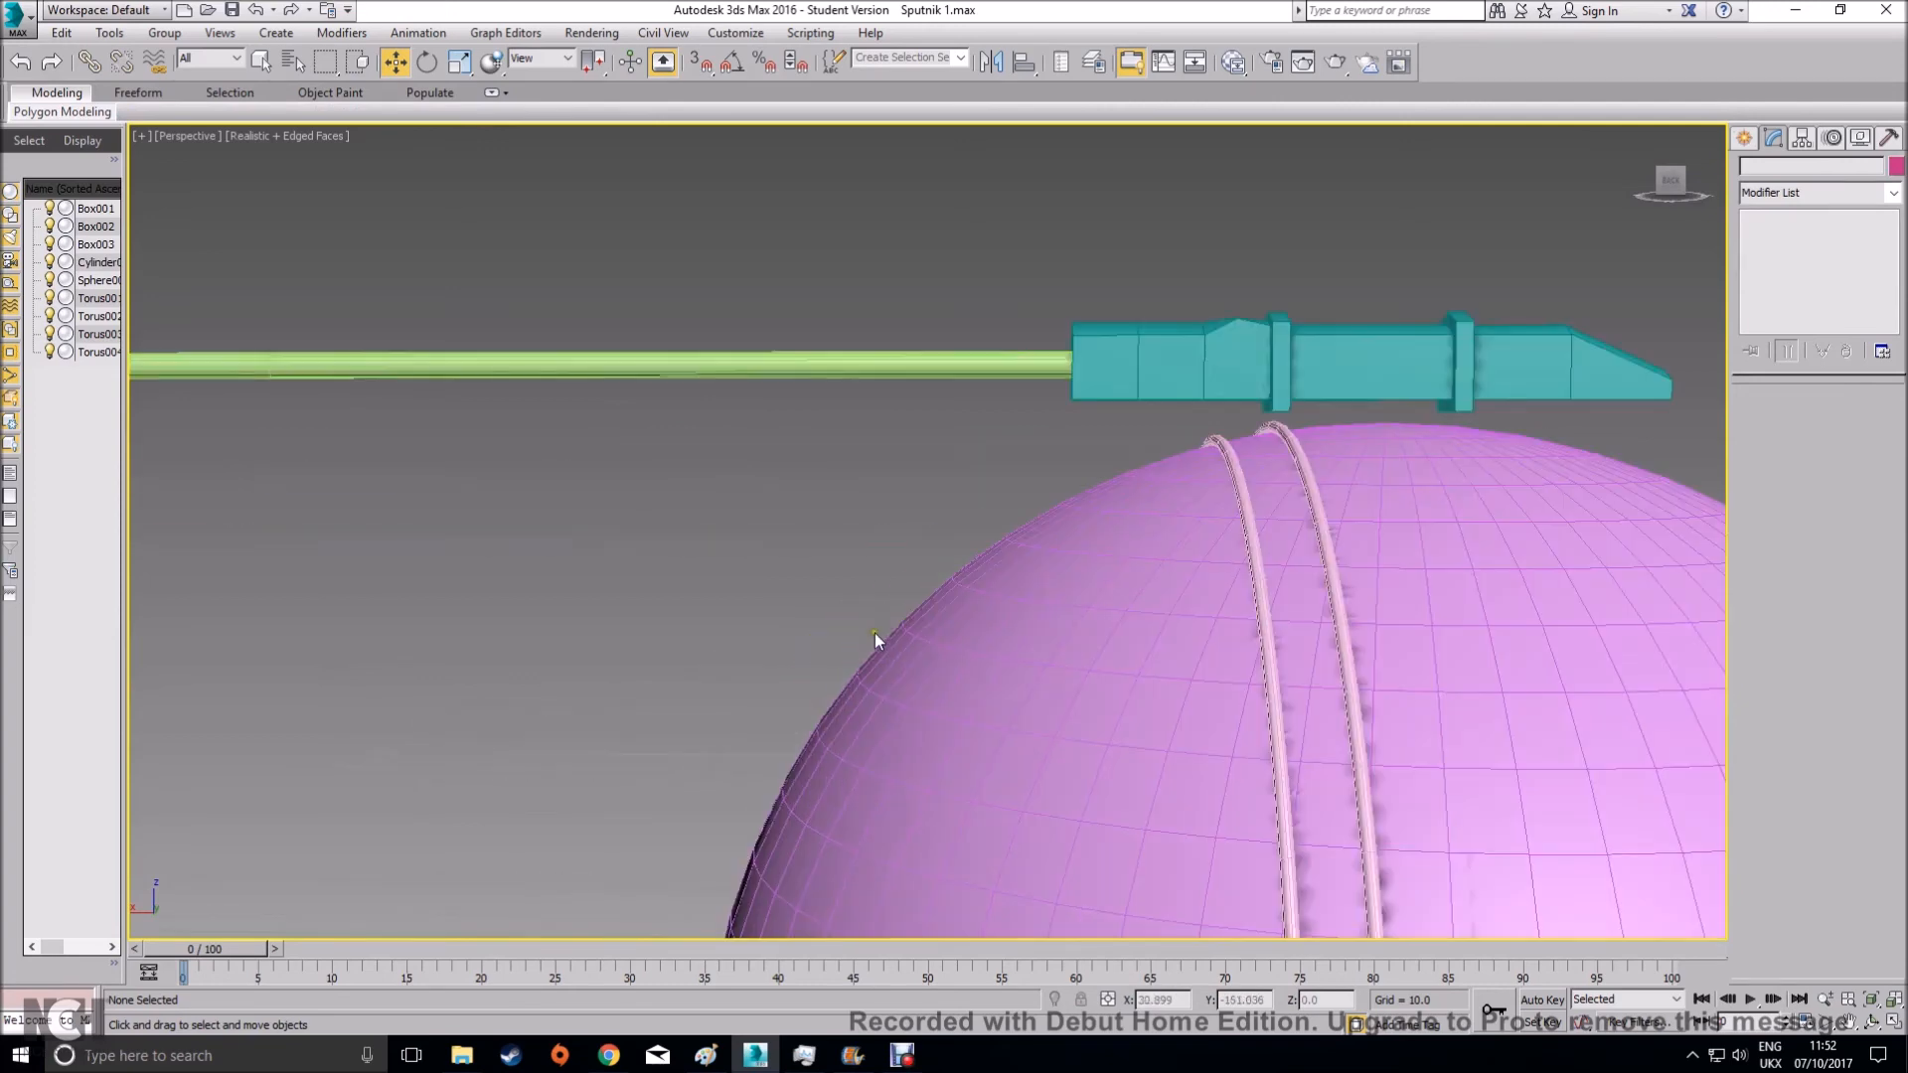
{"action": "scroll", "coordinate": [1008, 602], "scroll_direction": "up", "scroll_amount": 2}
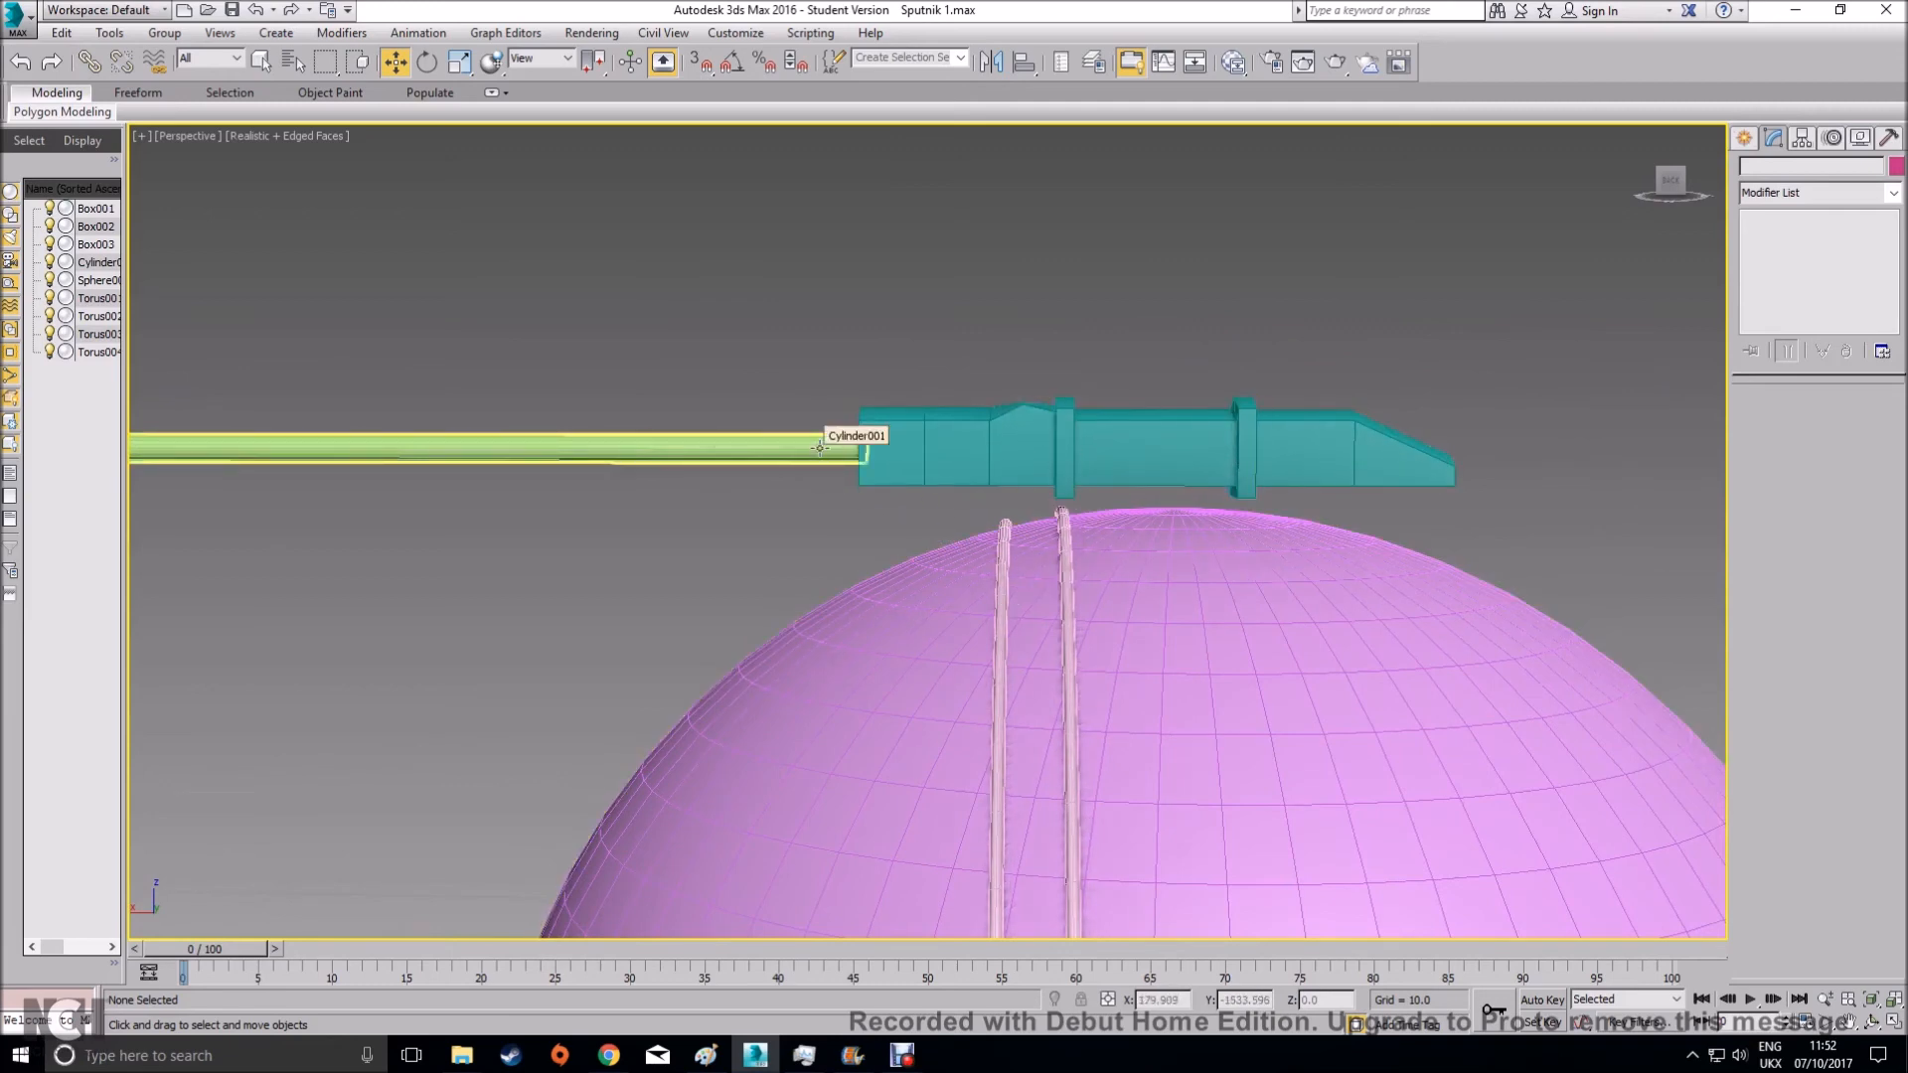
{"action": "left_click_drag", "start_coordinate": [640, 213], "coordinate": [804, 326]}
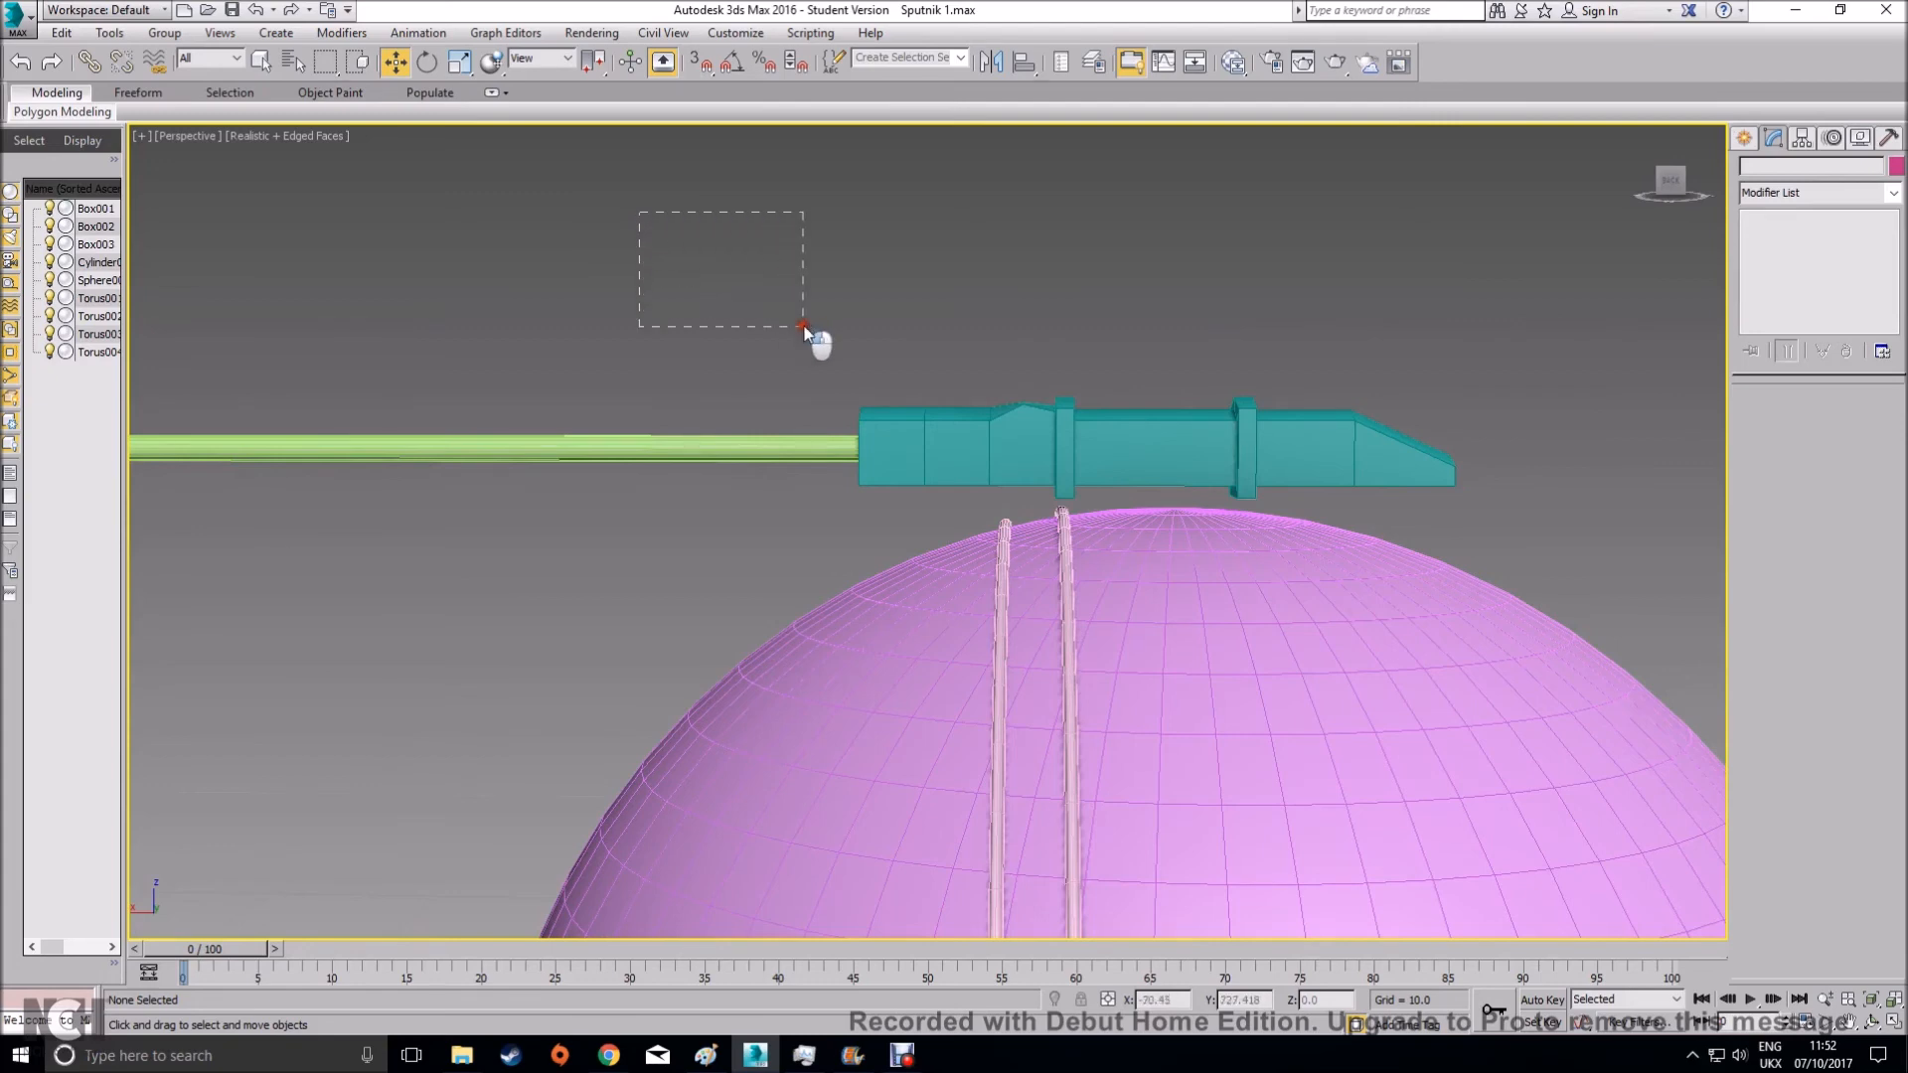
{"action": "left_click_drag", "start_coordinate": [830, 407], "coordinate": [873, 439]}
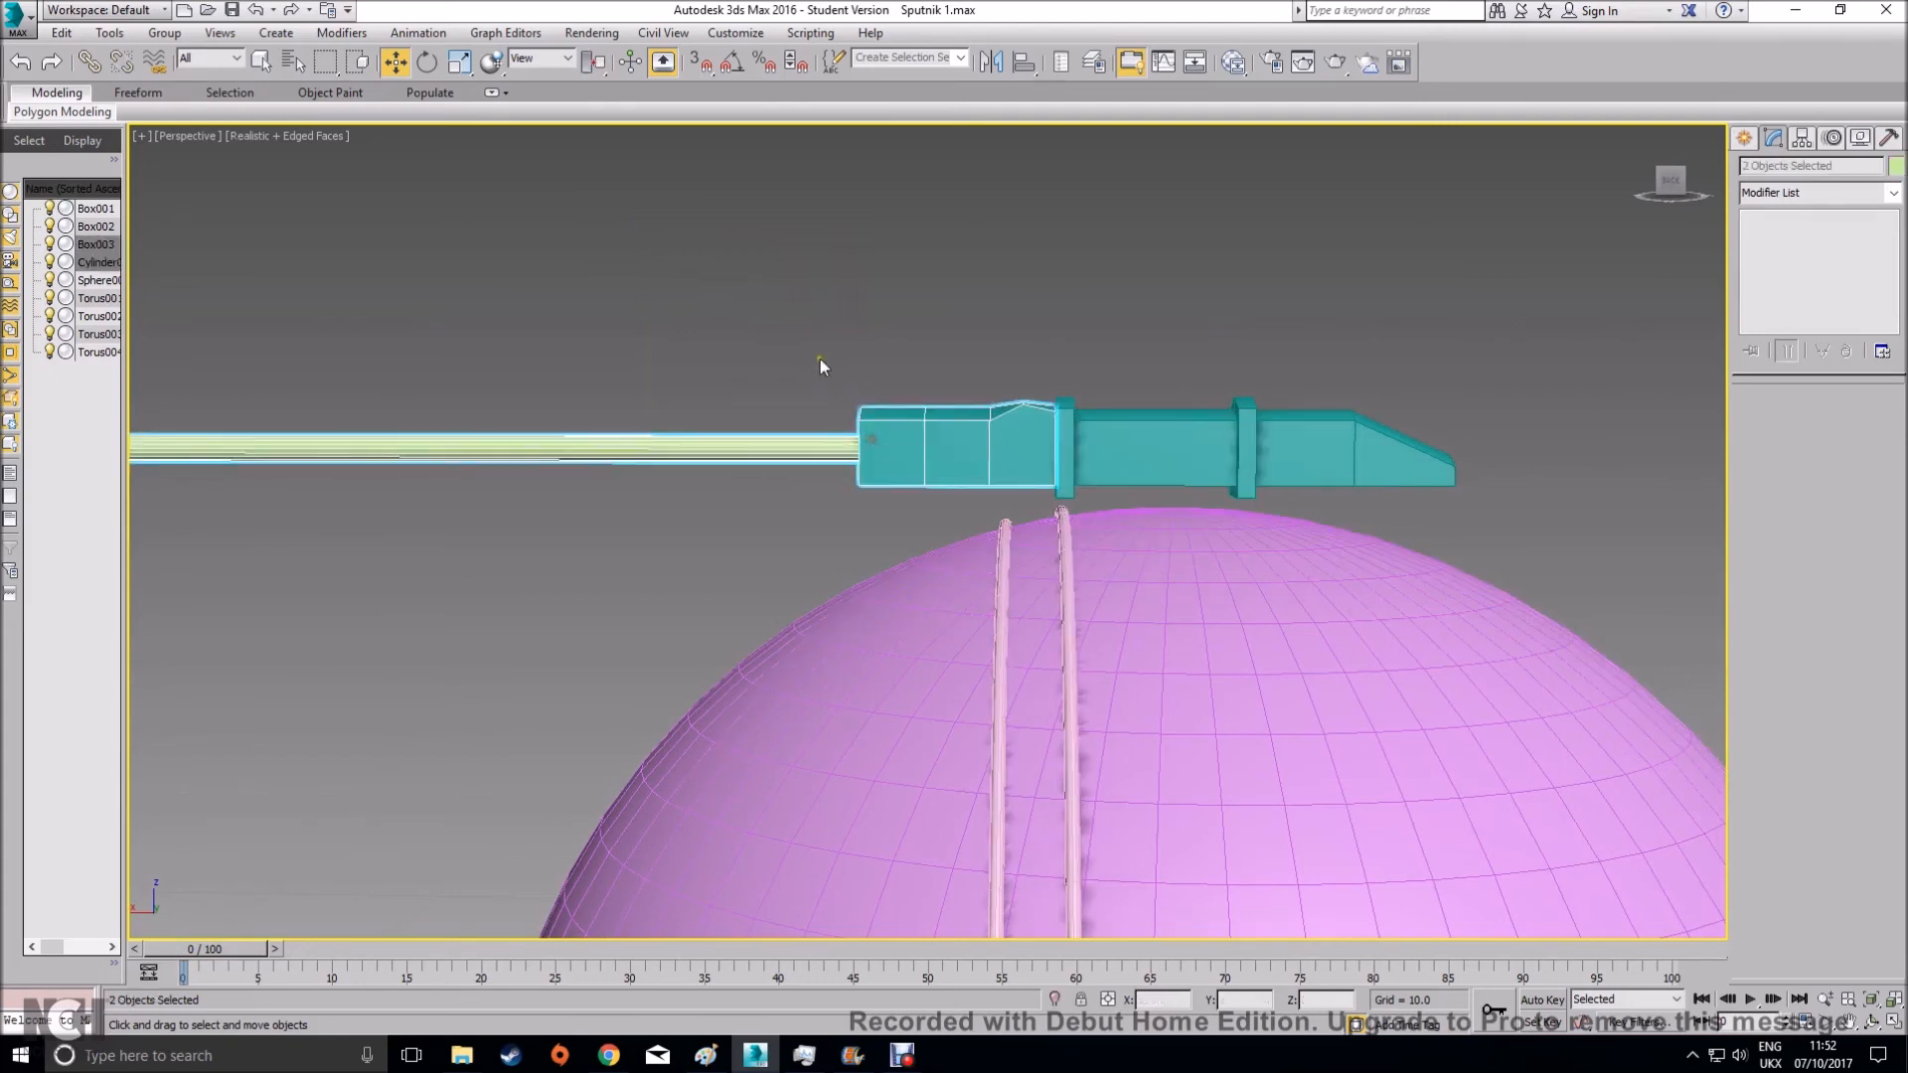
{"action": "left_click_drag", "start_coordinate": [712, 228], "coordinate": [1424, 451]}
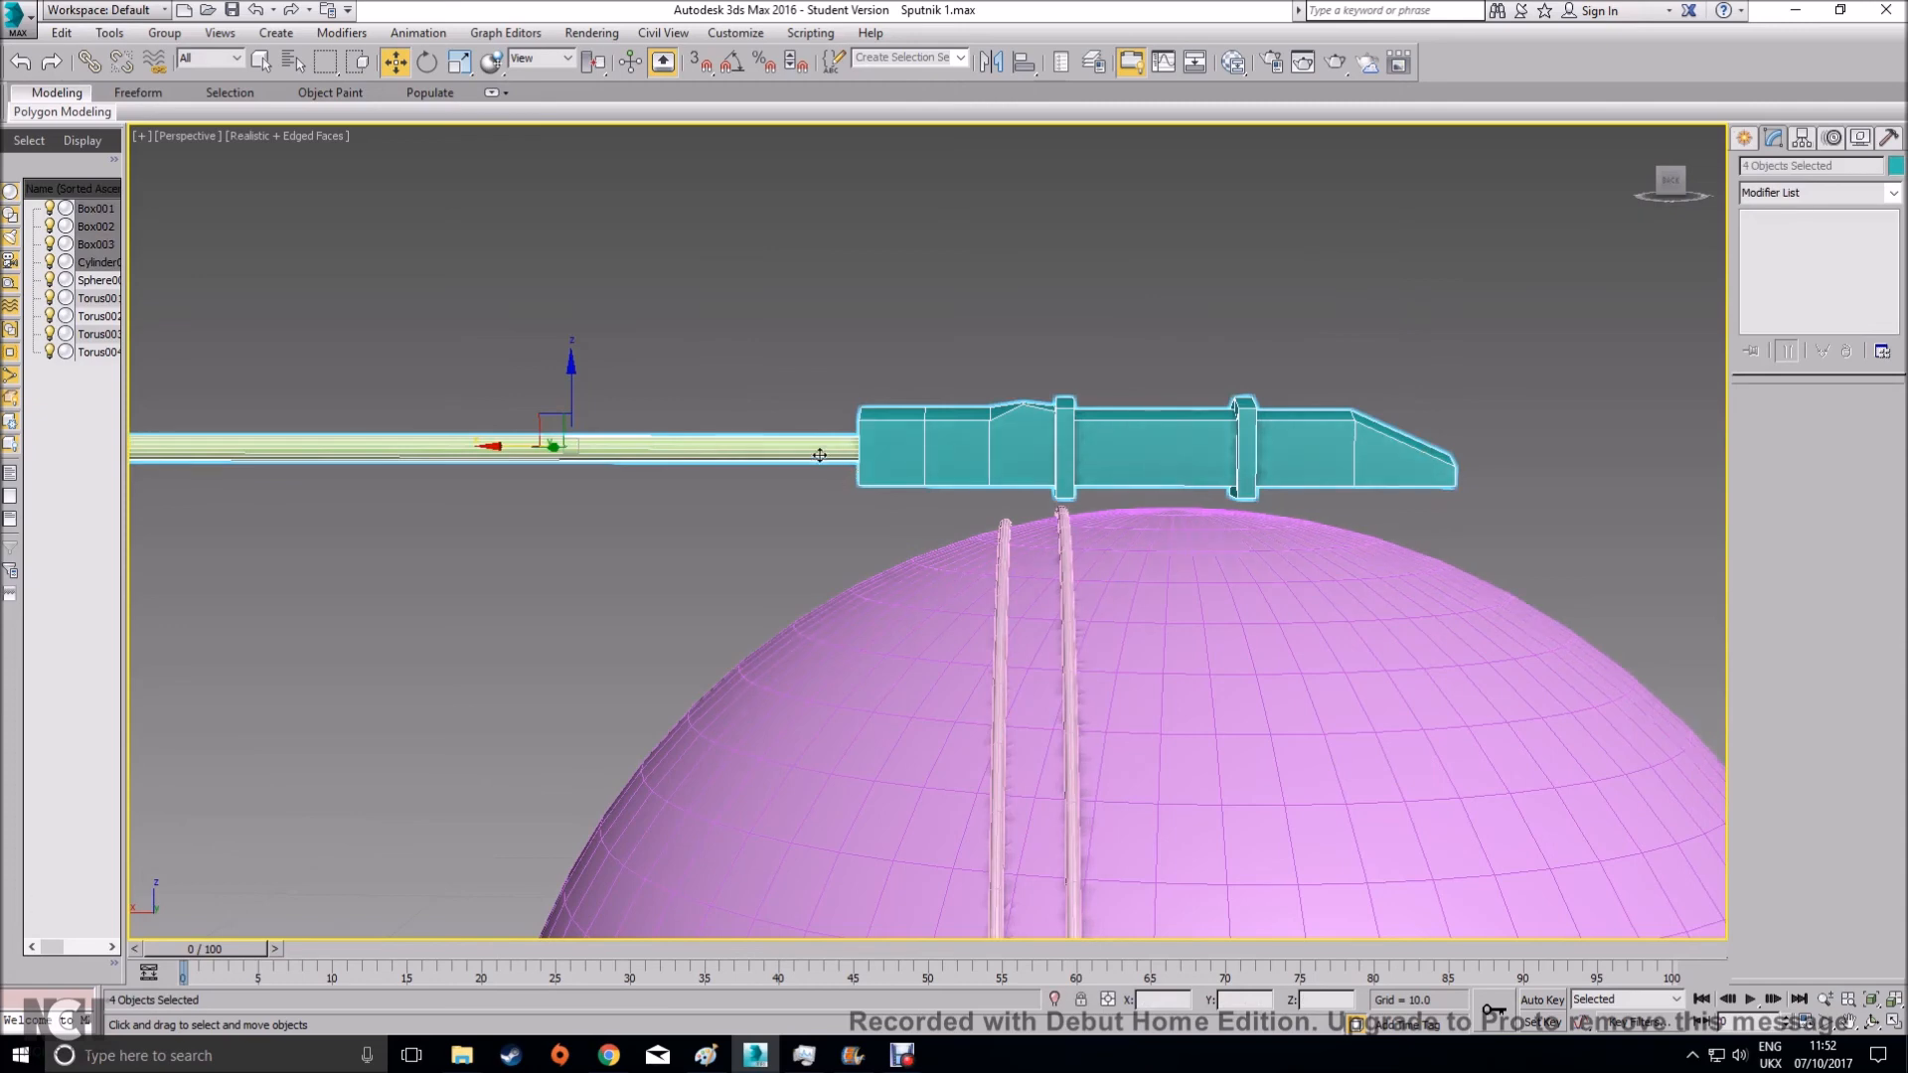
{"action": "left_click", "coordinate": [427, 63]}
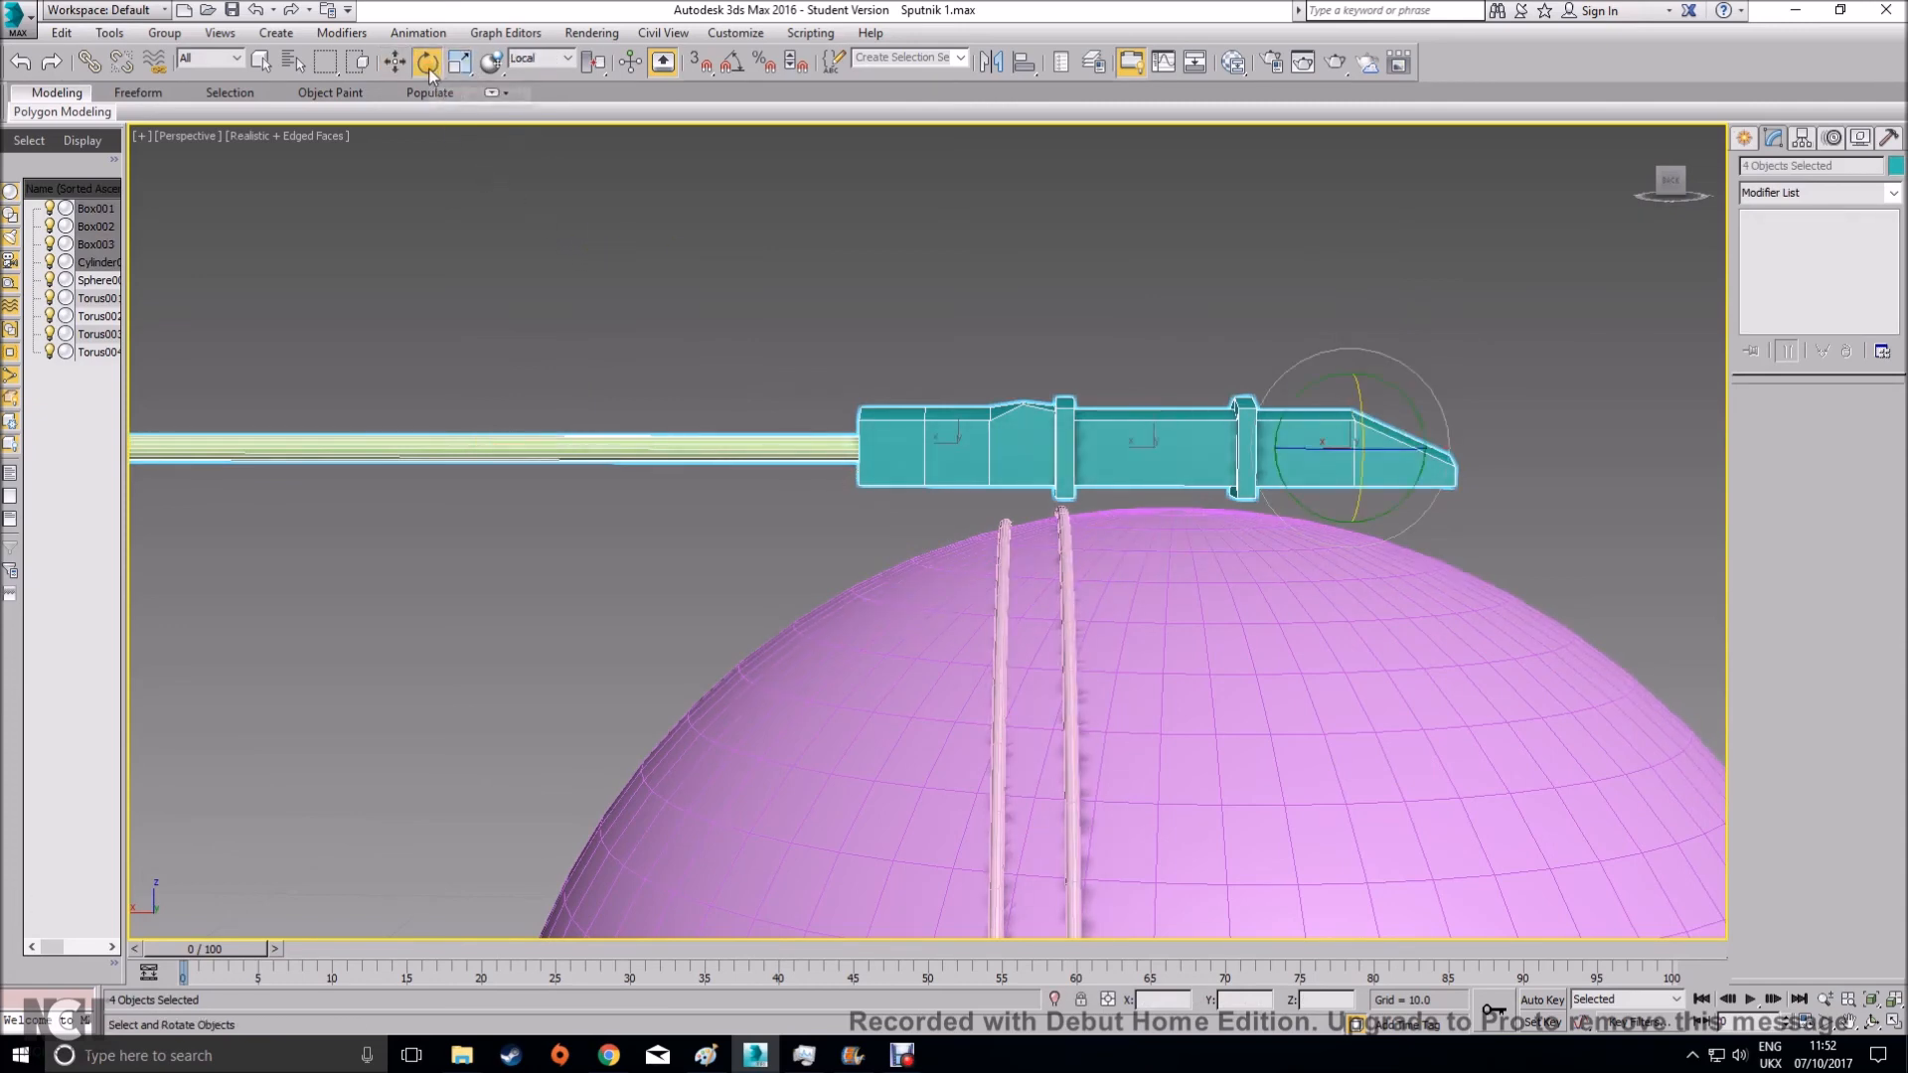
{"action": "left_click_drag", "start_coordinate": [1384, 378], "coordinate": [1307, 354]}
{"action": "right_click", "coordinate": [1307, 355]}
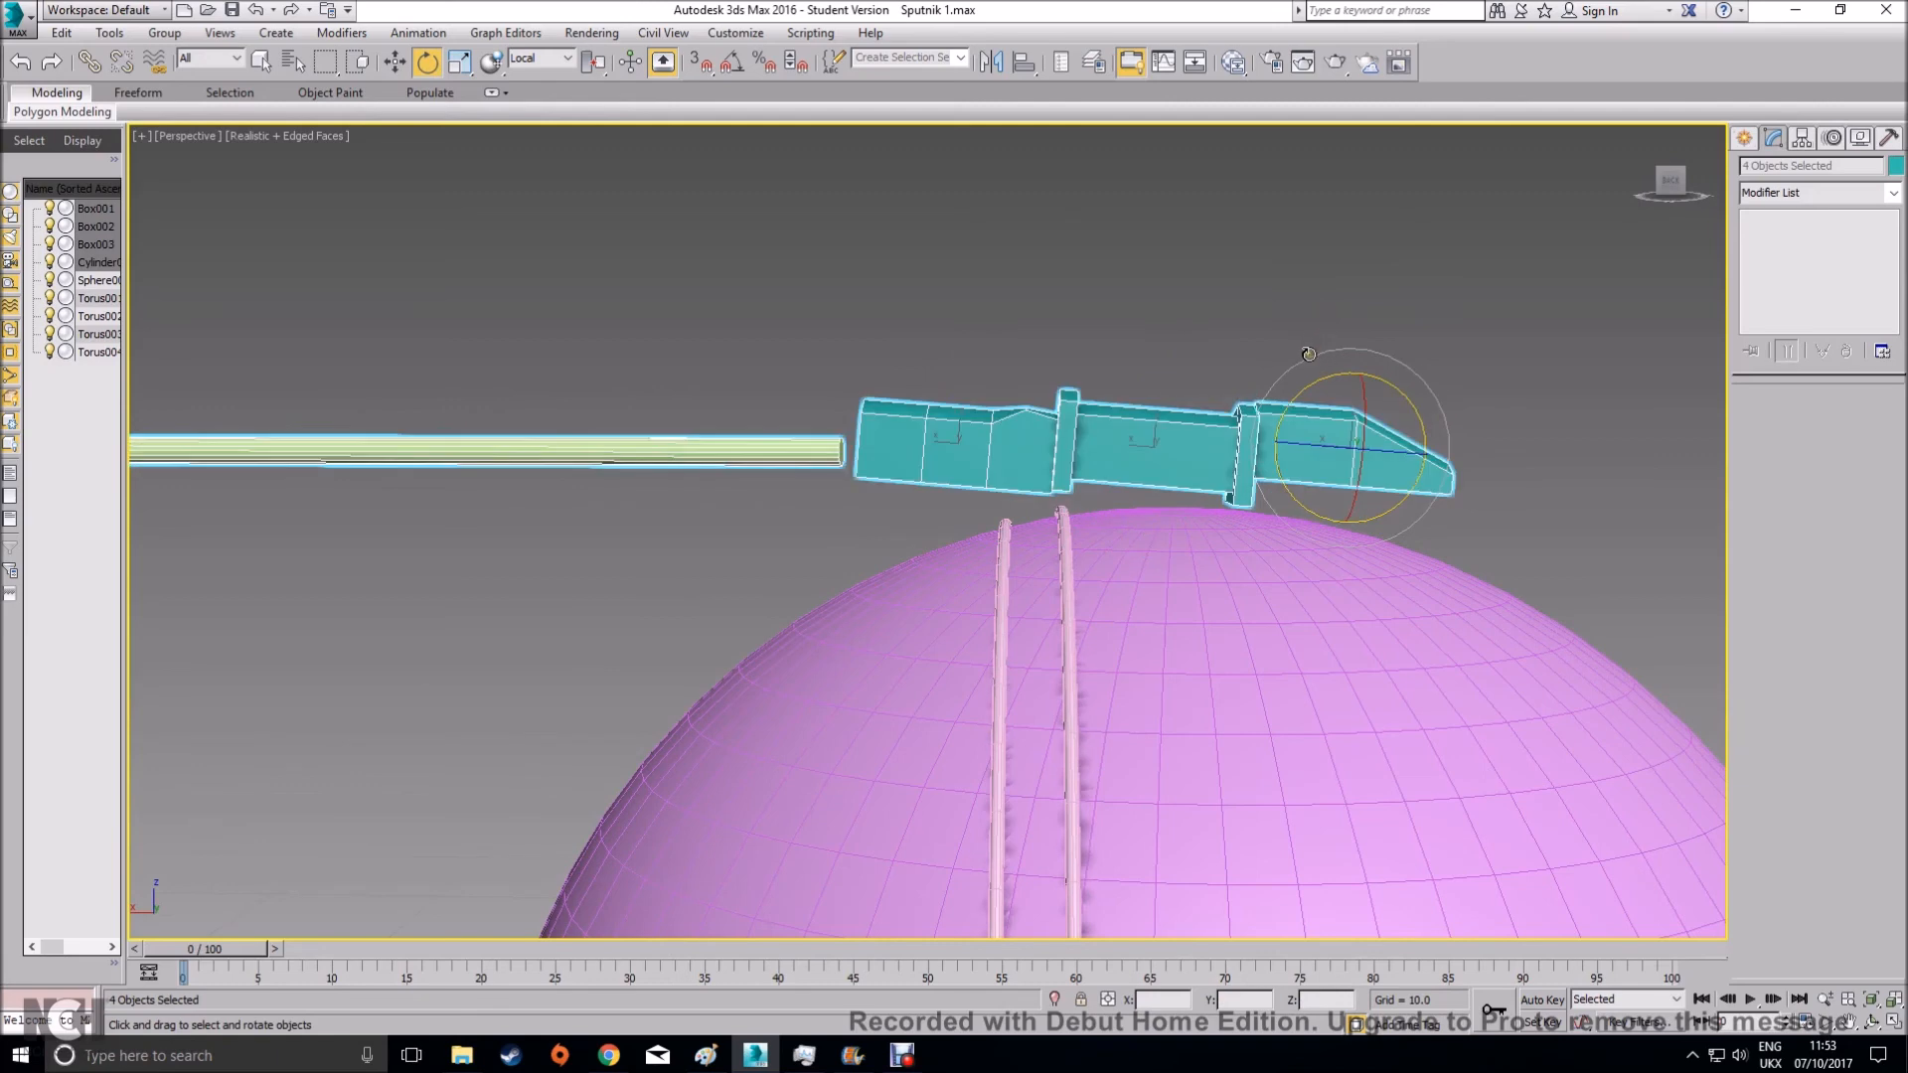
Set the rotation's reference coordinate system to View and rotate the four selected antenna parts together
{"action": "left_click", "coordinate": [549, 63]}
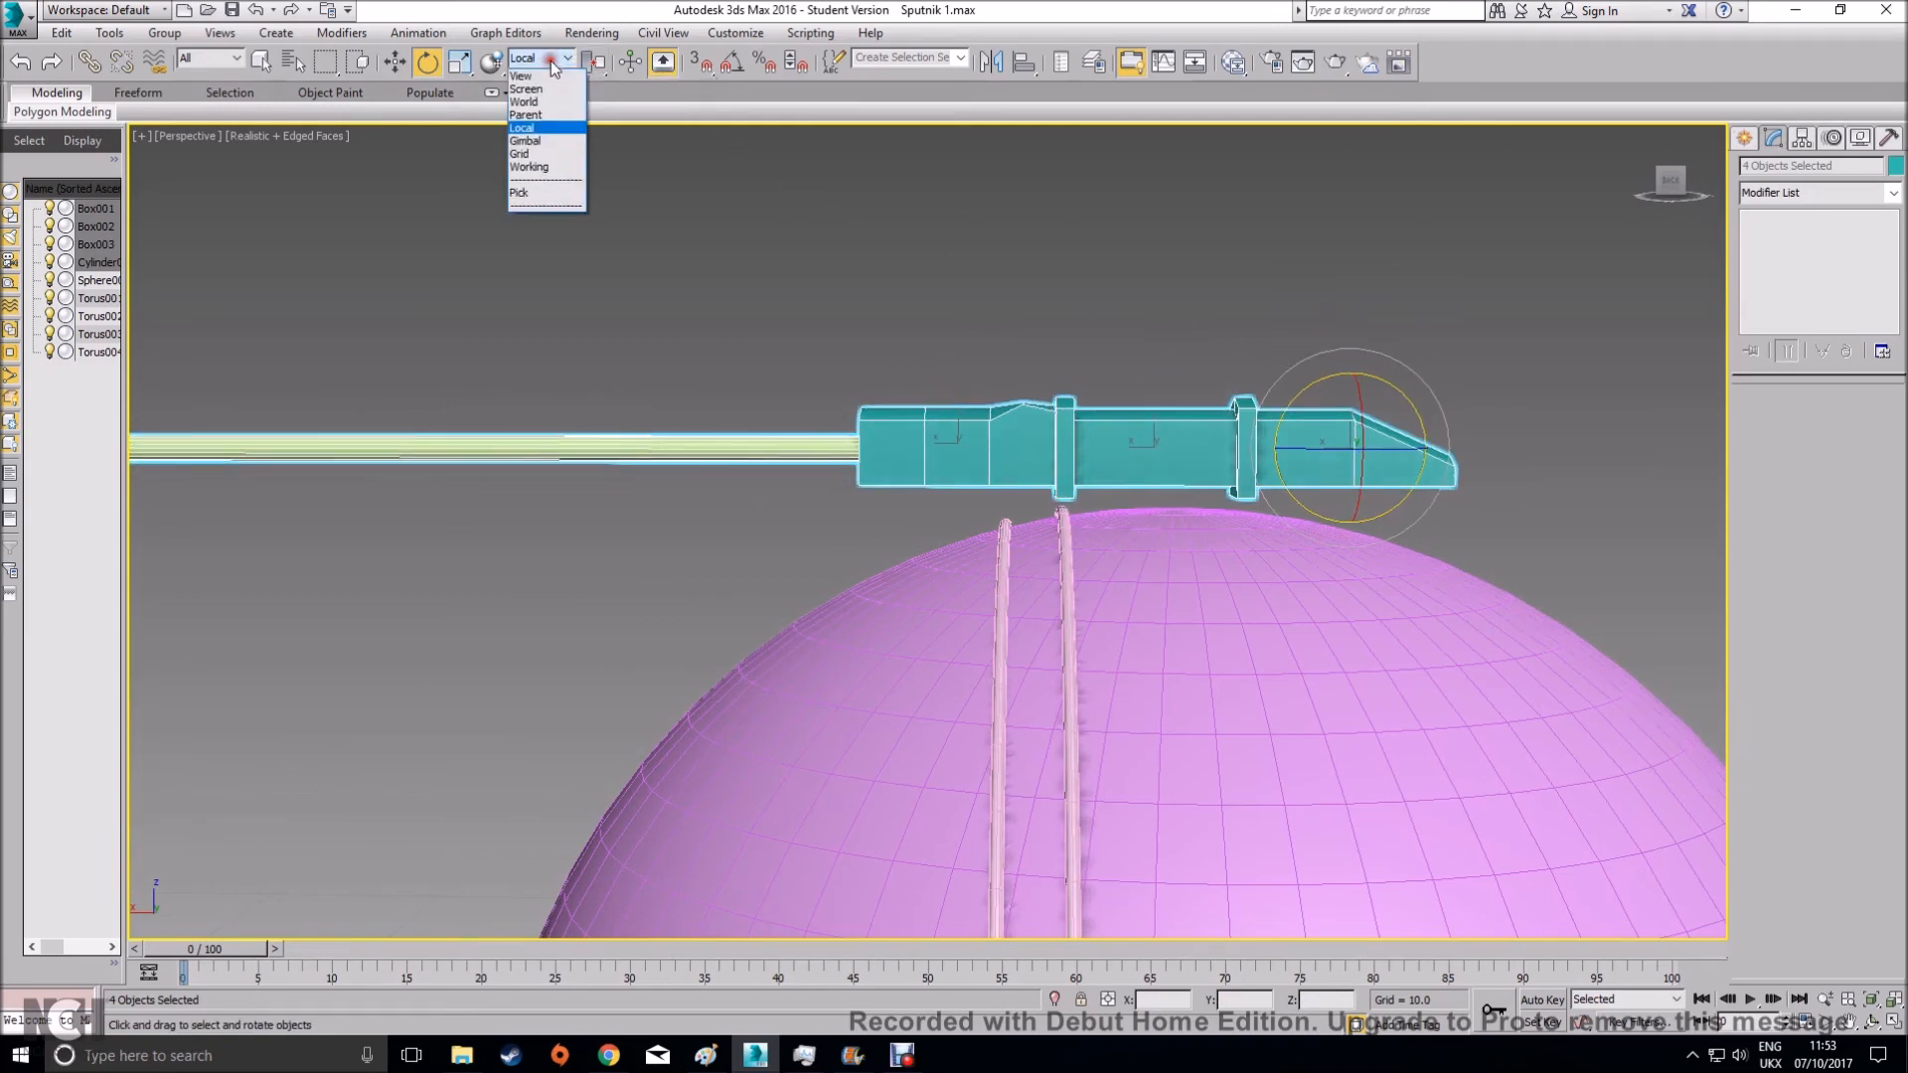
{"action": "left_click", "coordinate": [544, 79]}
{"action": "mouse_move", "coordinate": [635, 391]}
{"action": "left_mouse_down"}
{"action": "mouse_move", "coordinate": [620, 306]}
{"action": "mouse_move", "coordinate": [669, 386]}
{"action": "left_mouse_up"}
{"action": "key", "text": "w"}
Move the antenna rod and mount in X and Z so the mount rests on top of the sphere
{"action": "middle_click_drag", "start_coordinate": [826, 529], "coordinate": [318, 459], "text": "alt"}
{"action": "left_click_drag", "start_coordinate": [318, 458], "coordinate": [383, 431]}
{"action": "key", "text": "ctrl+z"}
{"action": "middle_click_drag", "start_coordinate": [582, 631], "coordinate": [703, 669], "text": "alt"}
{"action": "left_click_drag", "start_coordinate": [308, 449], "coordinate": [333, 376]}
{"action": "scroll", "coordinate": [334, 375], "scroll_direction": "up", "scroll_amount": 2}
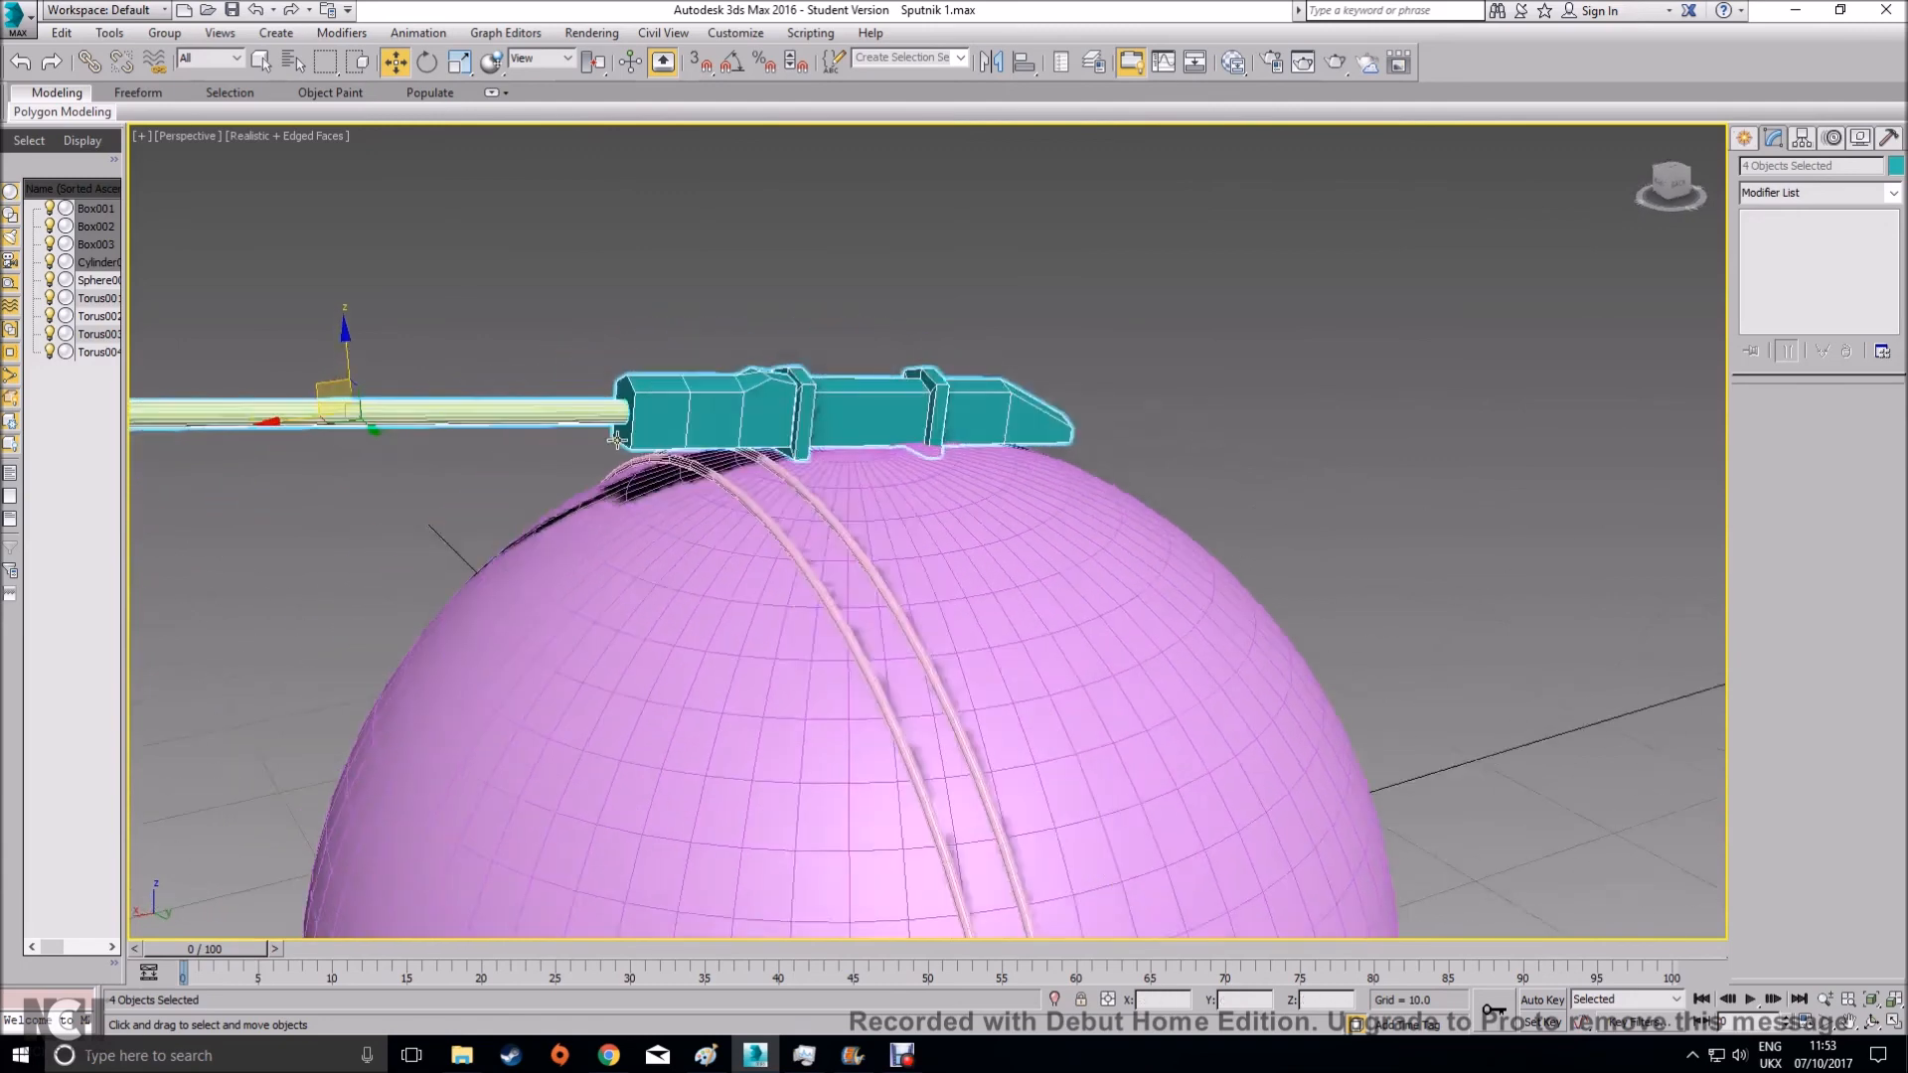
Tilt the antenna assembly so the mount slopes along the sphere and the rod rises at its free end, and deselect it
{"action": "scroll", "coordinate": [616, 440], "scroll_direction": "up", "scroll_amount": 1}
{"action": "key", "text": "e"}
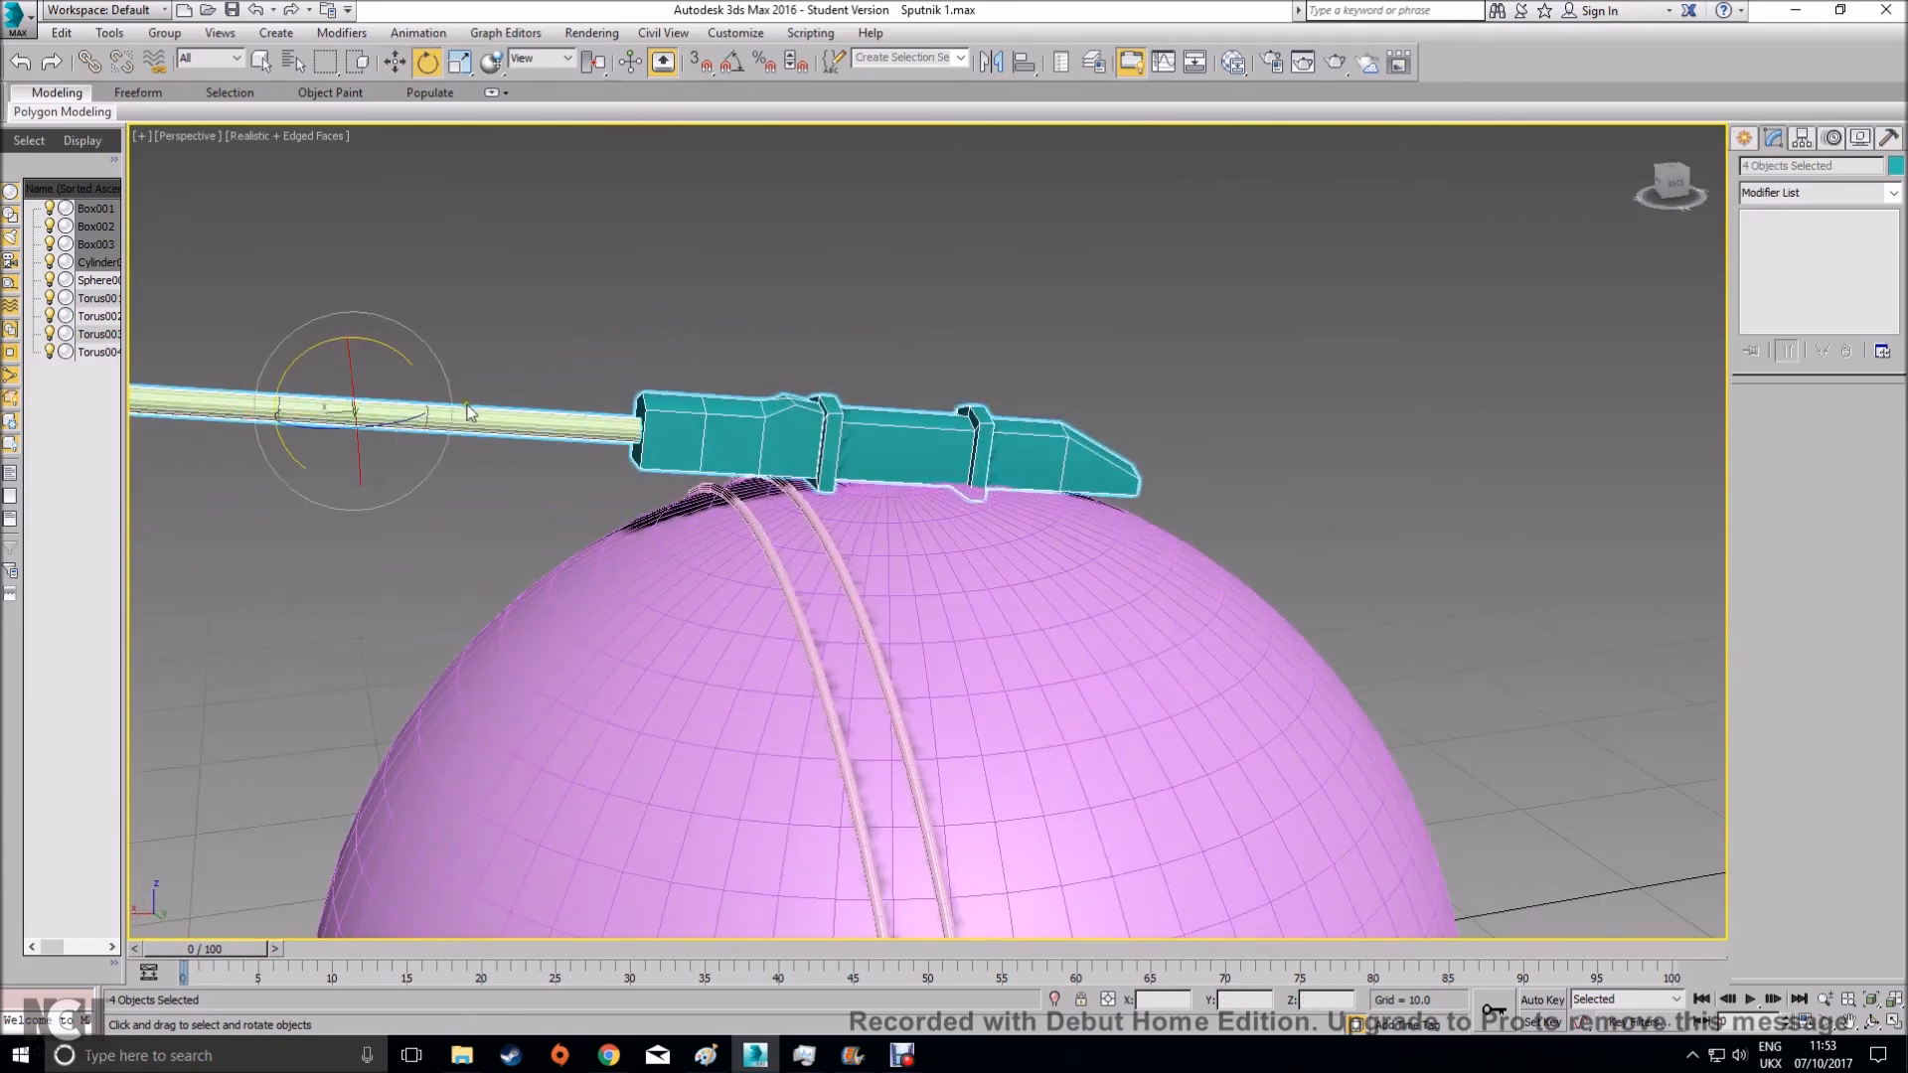
{"action": "left_click_drag", "start_coordinate": [389, 346], "coordinate": [353, 313]}
{"action": "key", "text": "w"}
{"action": "middle_click_drag", "start_coordinate": [353, 313], "coordinate": [658, 434], "text": "alt"}
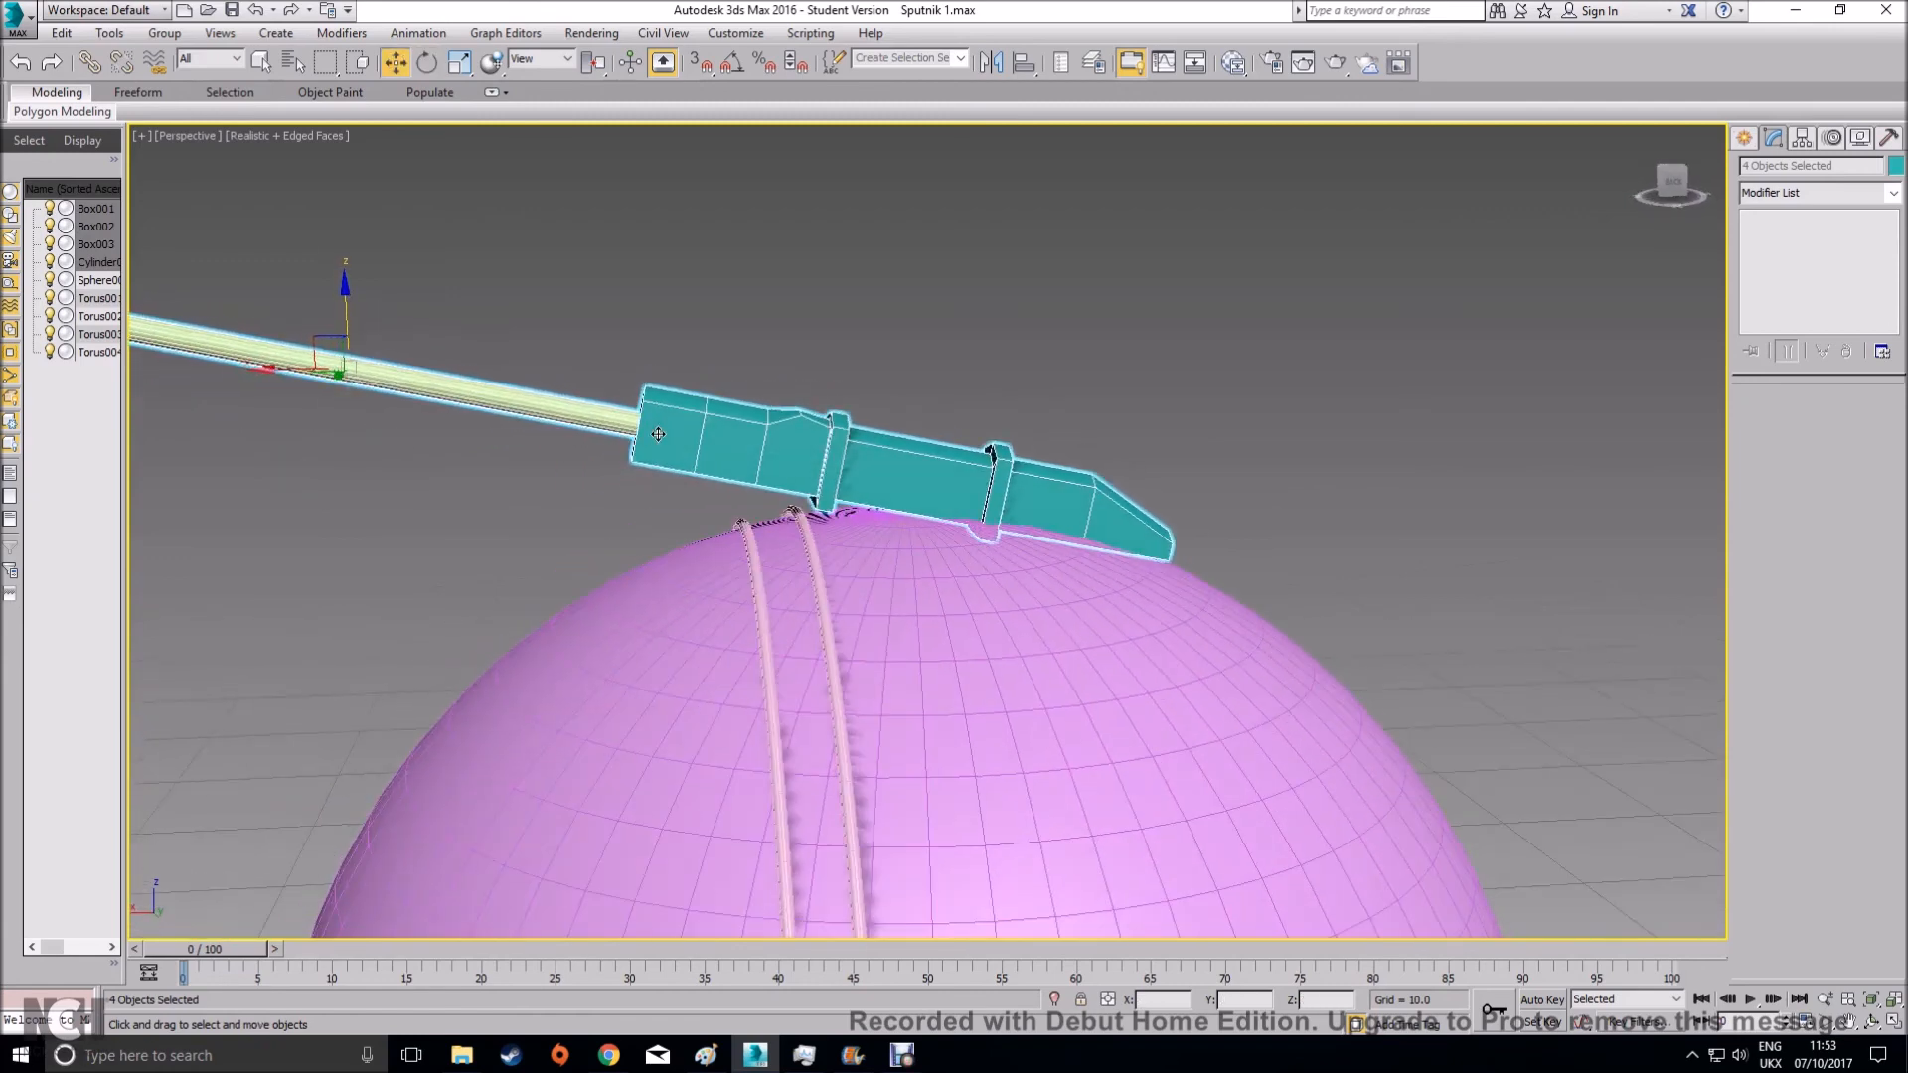
{"action": "left_click", "coordinate": [910, 339]}
Lower the bottom edge at the mount's tapered tip until it meets the sphere, and leave edge editing
{"action": "middle_click_drag", "start_coordinate": [1129, 524], "coordinate": [1111, 709], "text": "alt"}
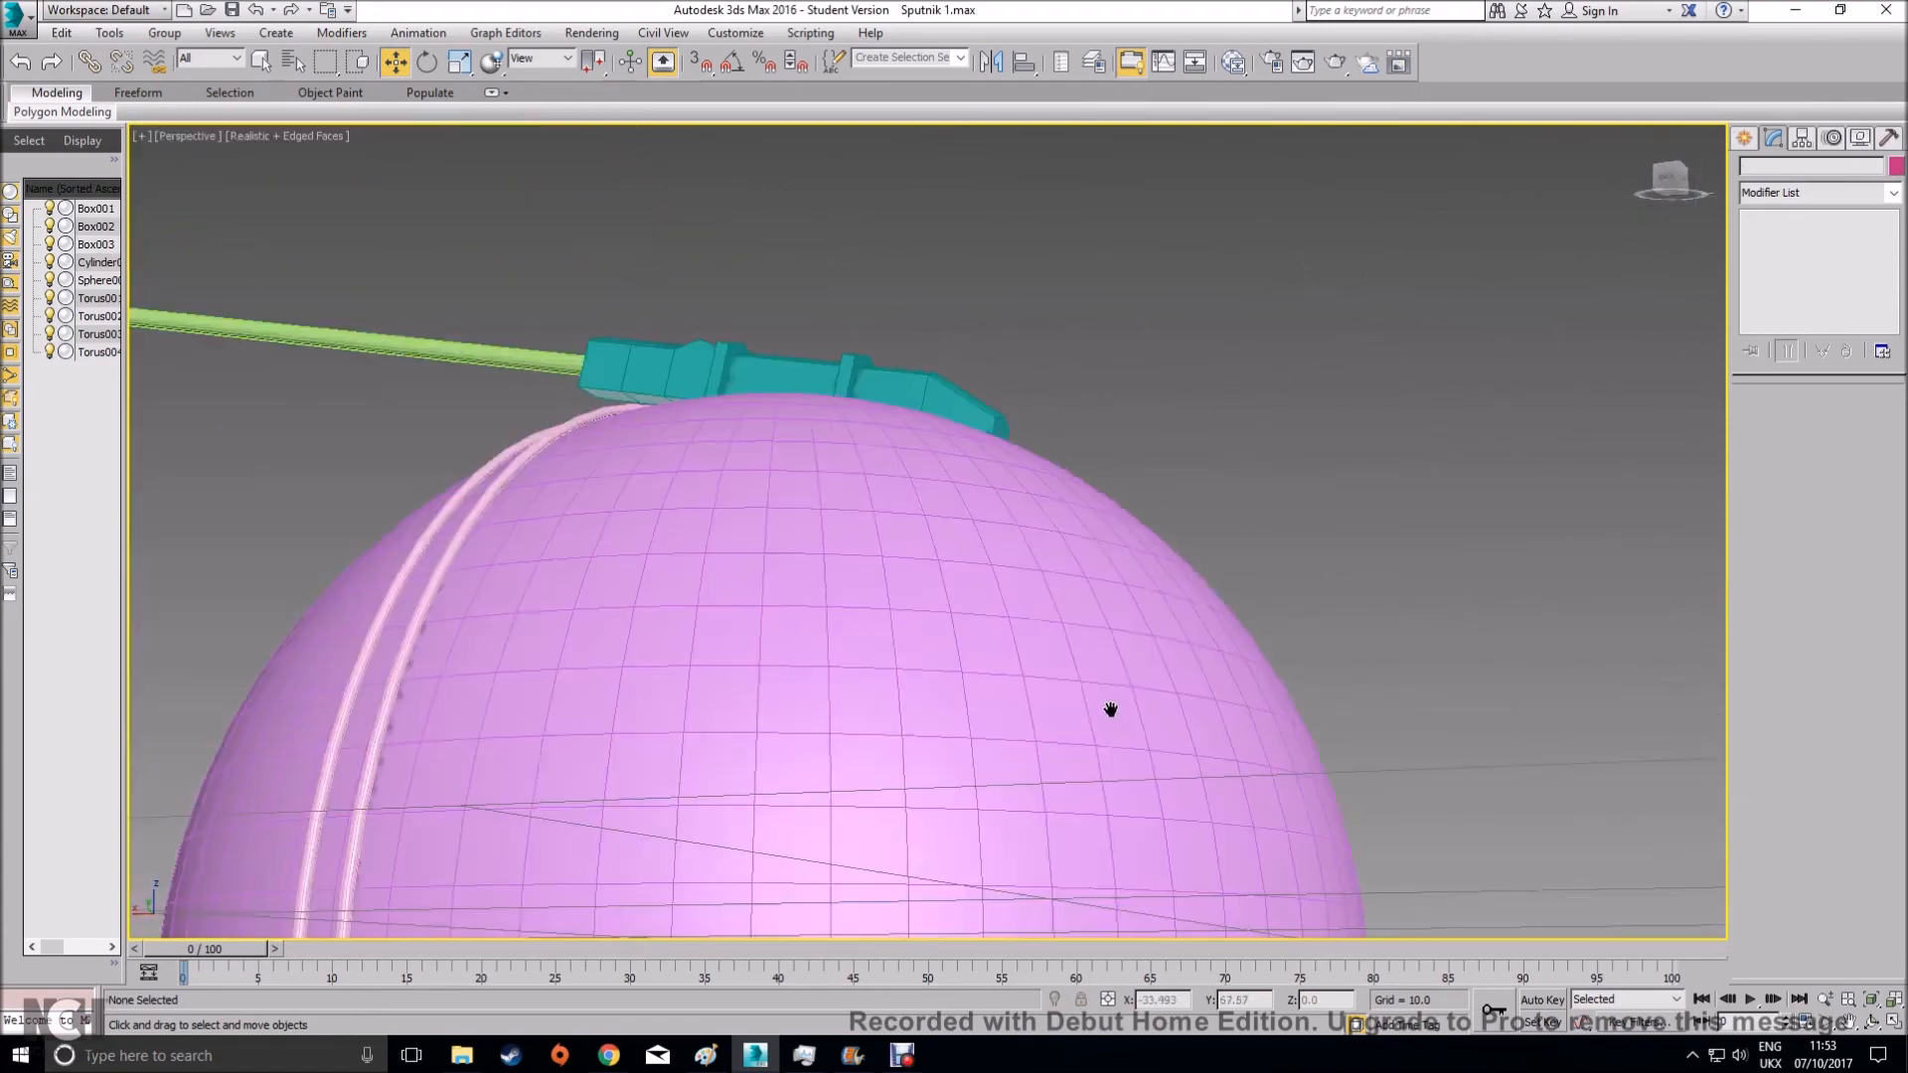
{"action": "scroll", "coordinate": [1051, 646], "scroll_direction": "up", "scroll_amount": 8}
{"action": "scroll", "coordinate": [1064, 581], "scroll_direction": "up", "scroll_amount": 4}
{"action": "scroll", "coordinate": [1063, 581], "scroll_direction": "down", "scroll_amount": 4}
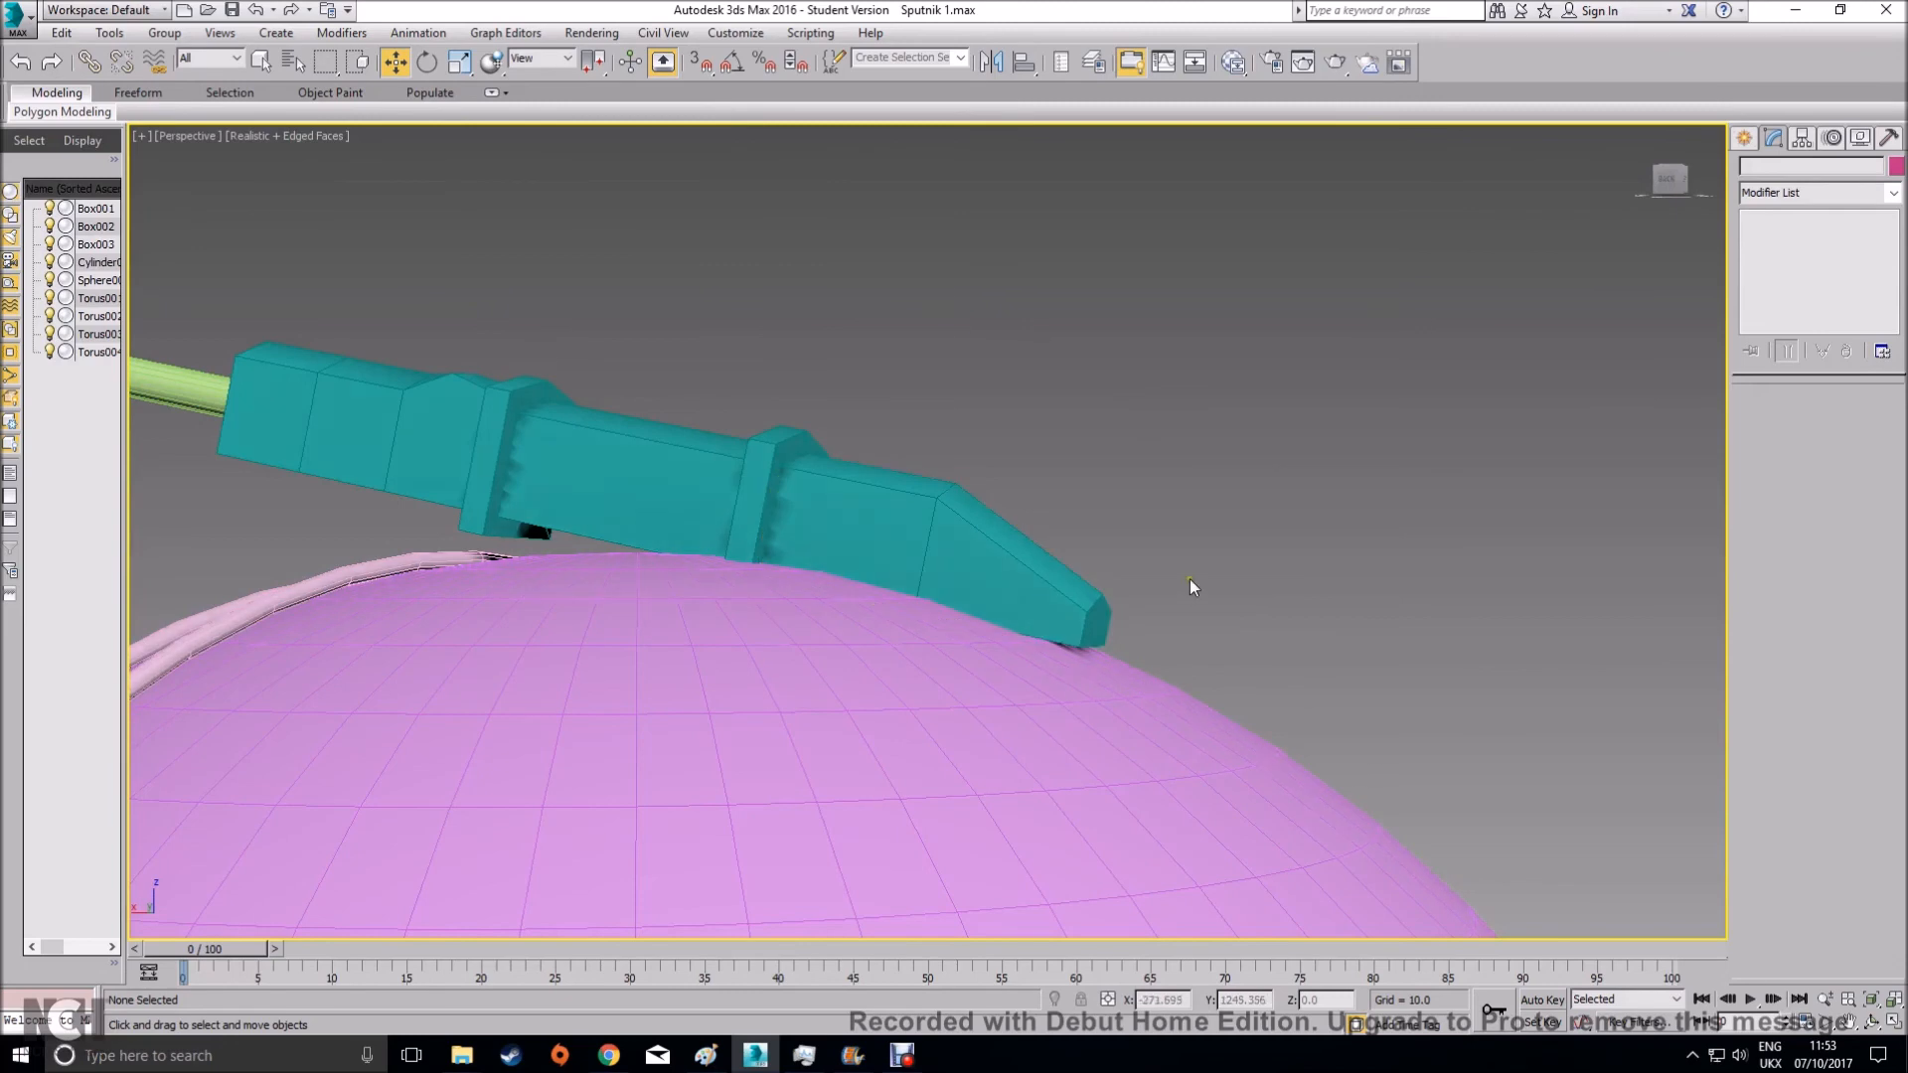
{"action": "middle_click_drag", "start_coordinate": [1058, 648], "coordinate": [1141, 657], "text": "alt"}
{"action": "middle_click_drag", "start_coordinate": [1440, 656], "coordinate": [1193, 696]}
{"action": "left_click", "coordinate": [992, 608]}
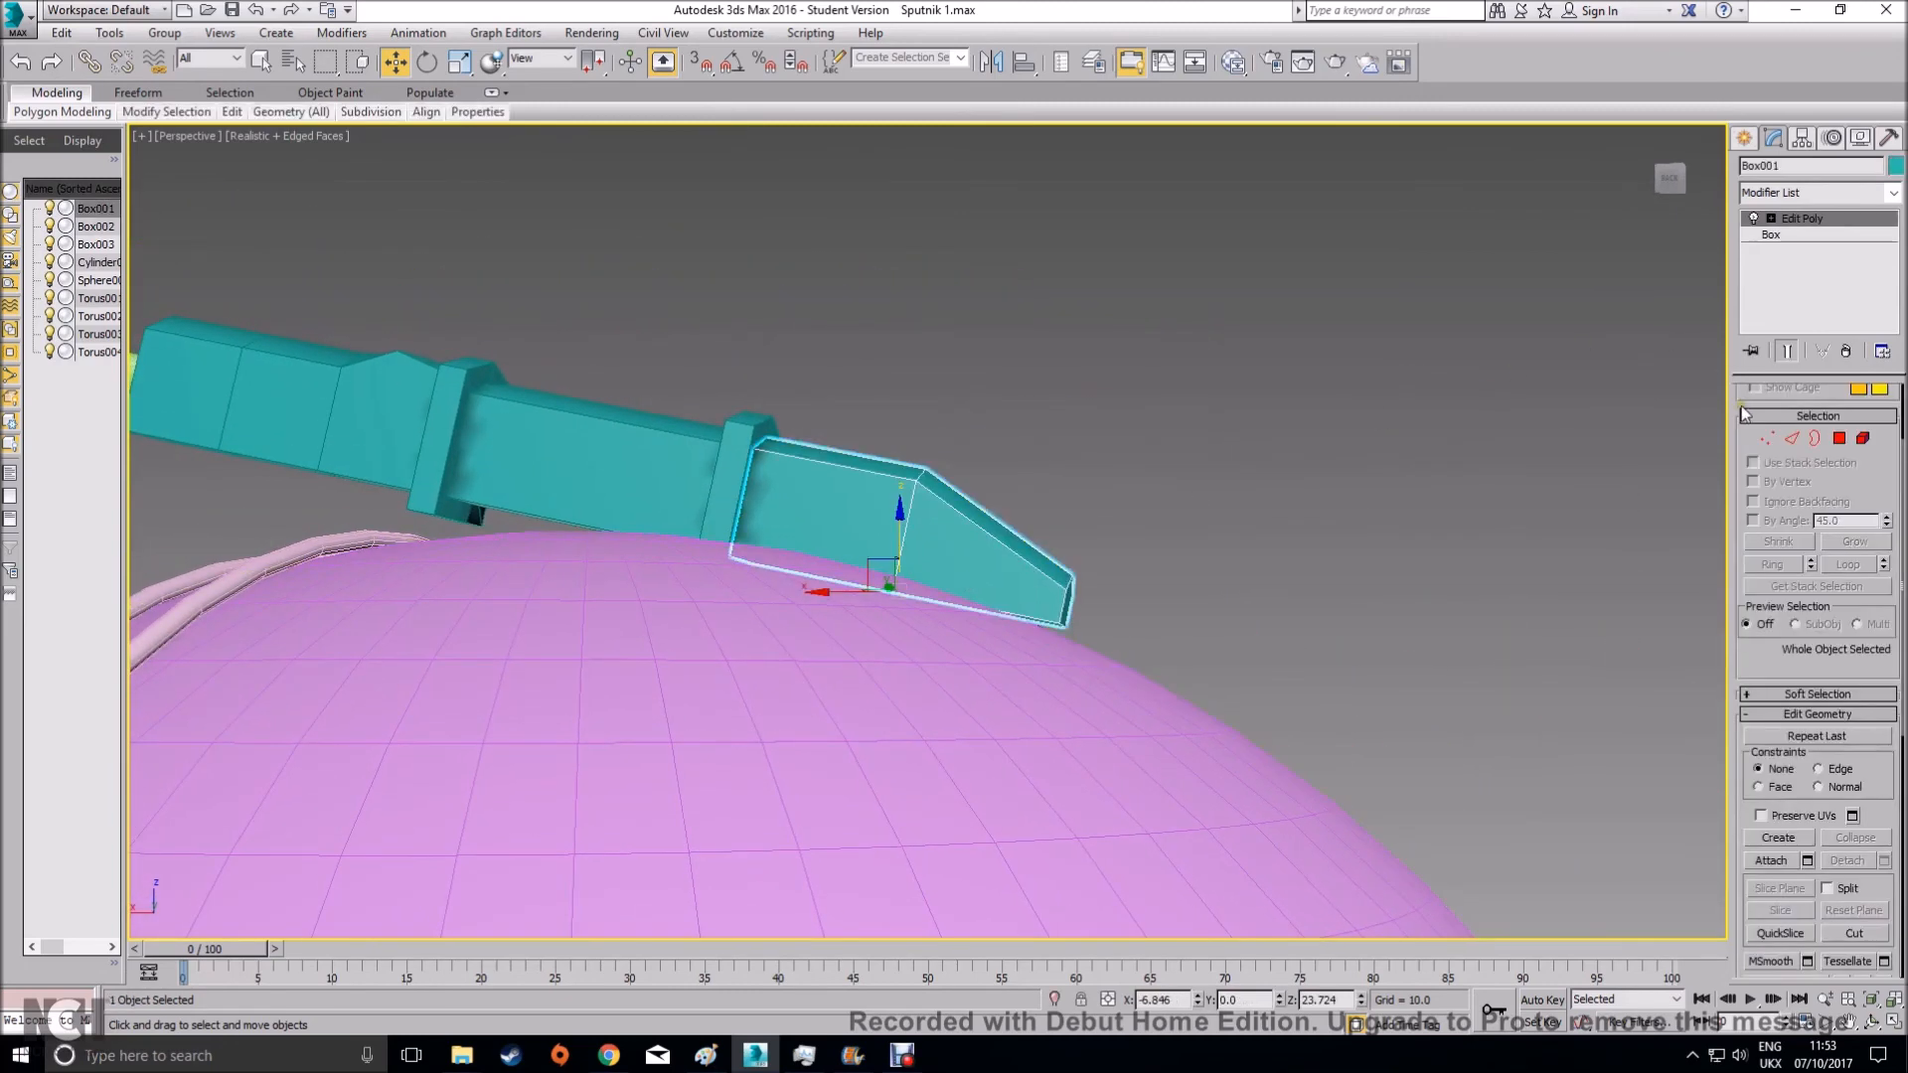
{"action": "left_click", "coordinate": [1767, 438]}
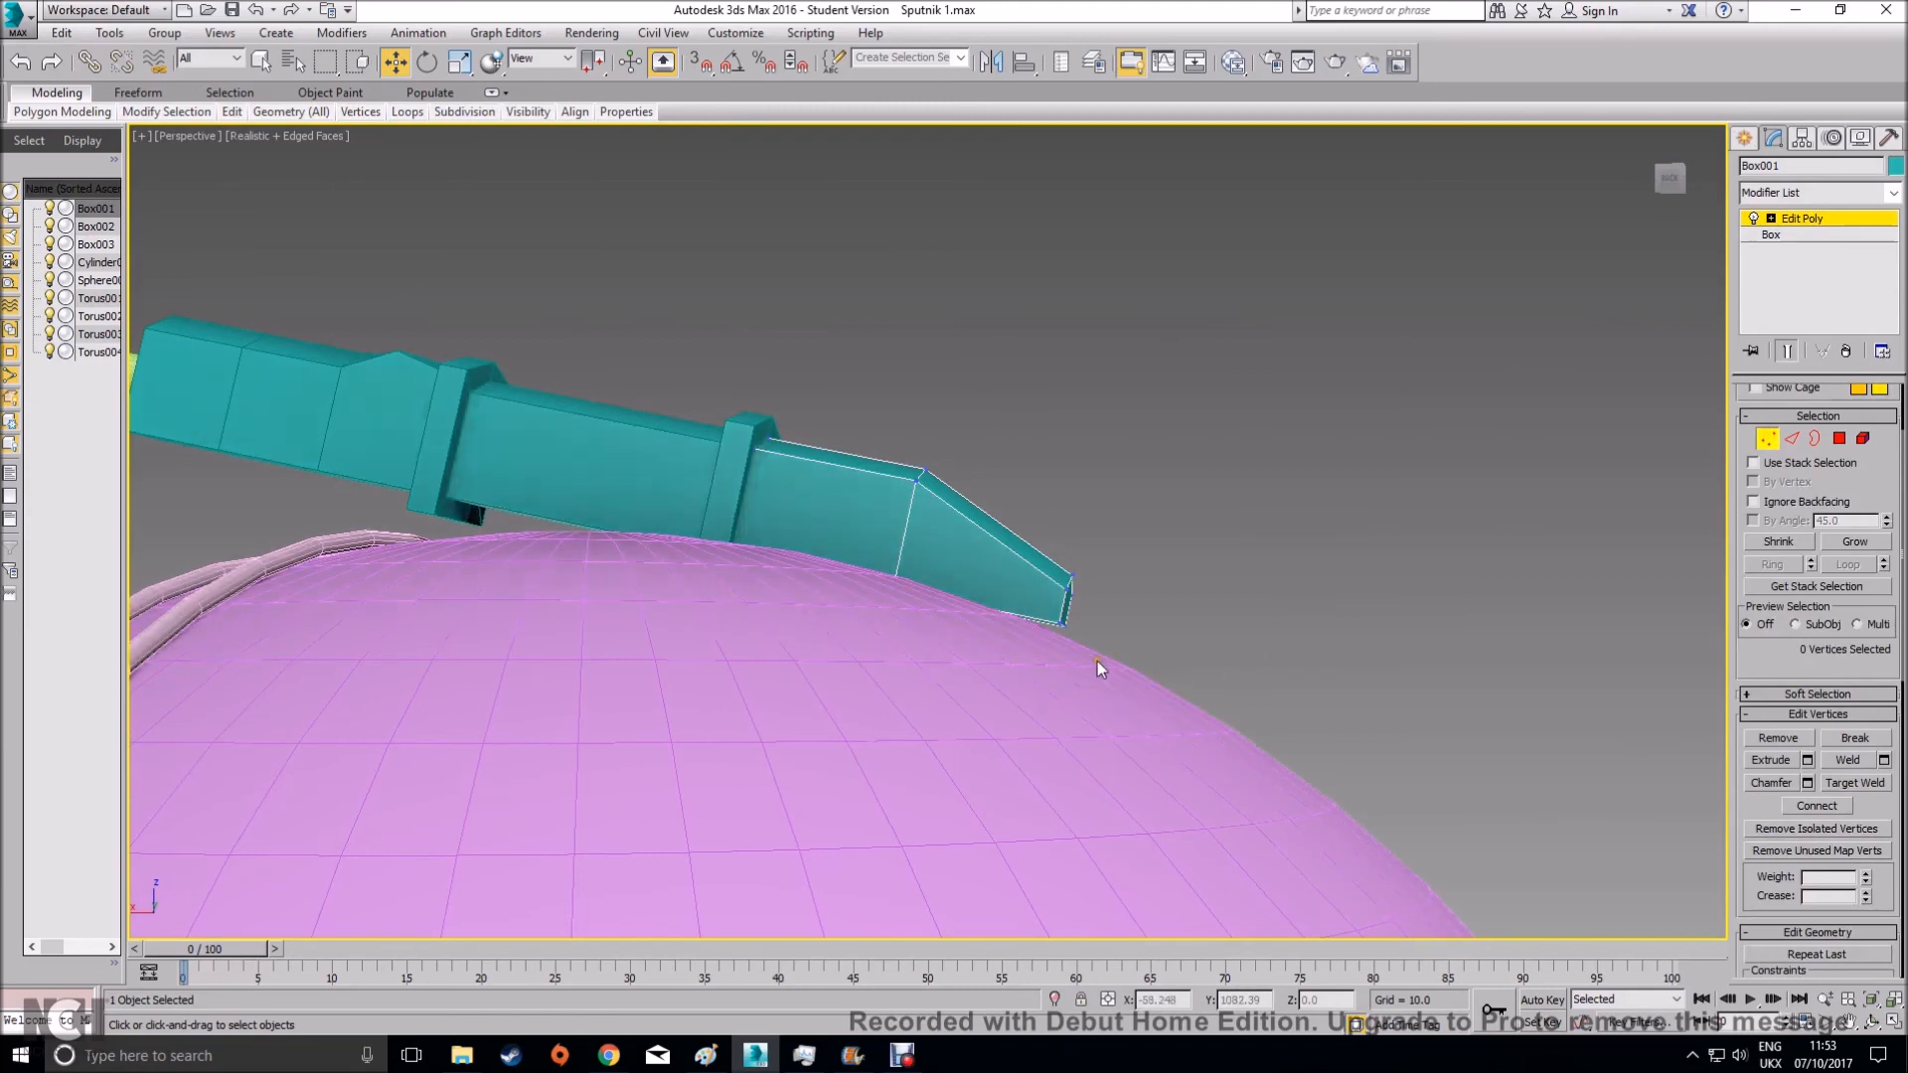
{"action": "scroll", "coordinate": [1097, 659], "scroll_direction": "up", "scroll_amount": 5}
{"action": "left_click", "coordinate": [1792, 438]}
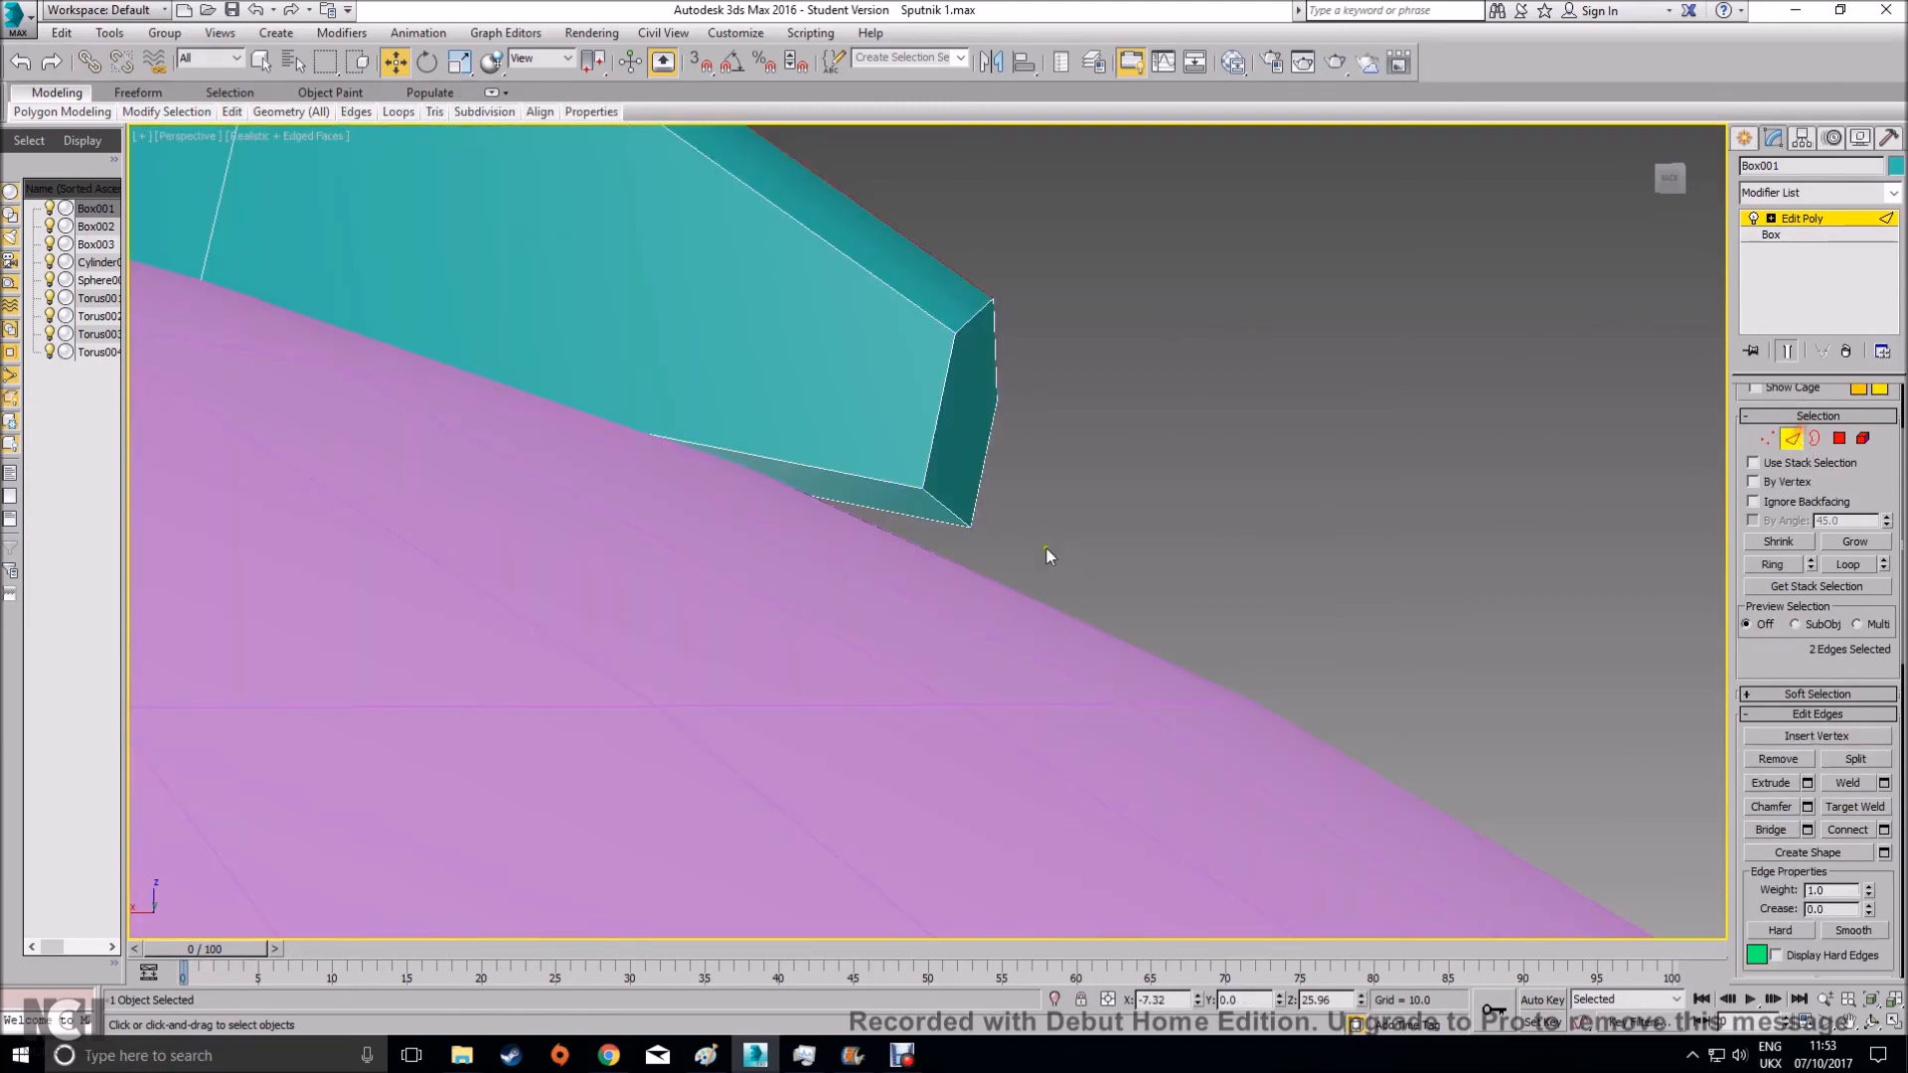
{"action": "left_click", "coordinate": [949, 507]}
{"action": "left_click_drag", "start_coordinate": [949, 447], "coordinate": [945, 510]}
{"action": "left_click", "coordinate": [1814, 438]}
{"action": "left_click", "coordinate": [1290, 514]}
Save the scene on the Desktop under the new file name Sputnik 2
{"action": "scroll", "coordinate": [1290, 515], "scroll_direction": "down", "scroll_amount": 8}
{"action": "middle_click_drag", "start_coordinate": [1233, 583], "coordinate": [1237, 389]}
{"action": "scroll", "coordinate": [1012, 473], "scroll_direction": "down", "scroll_amount": 3}
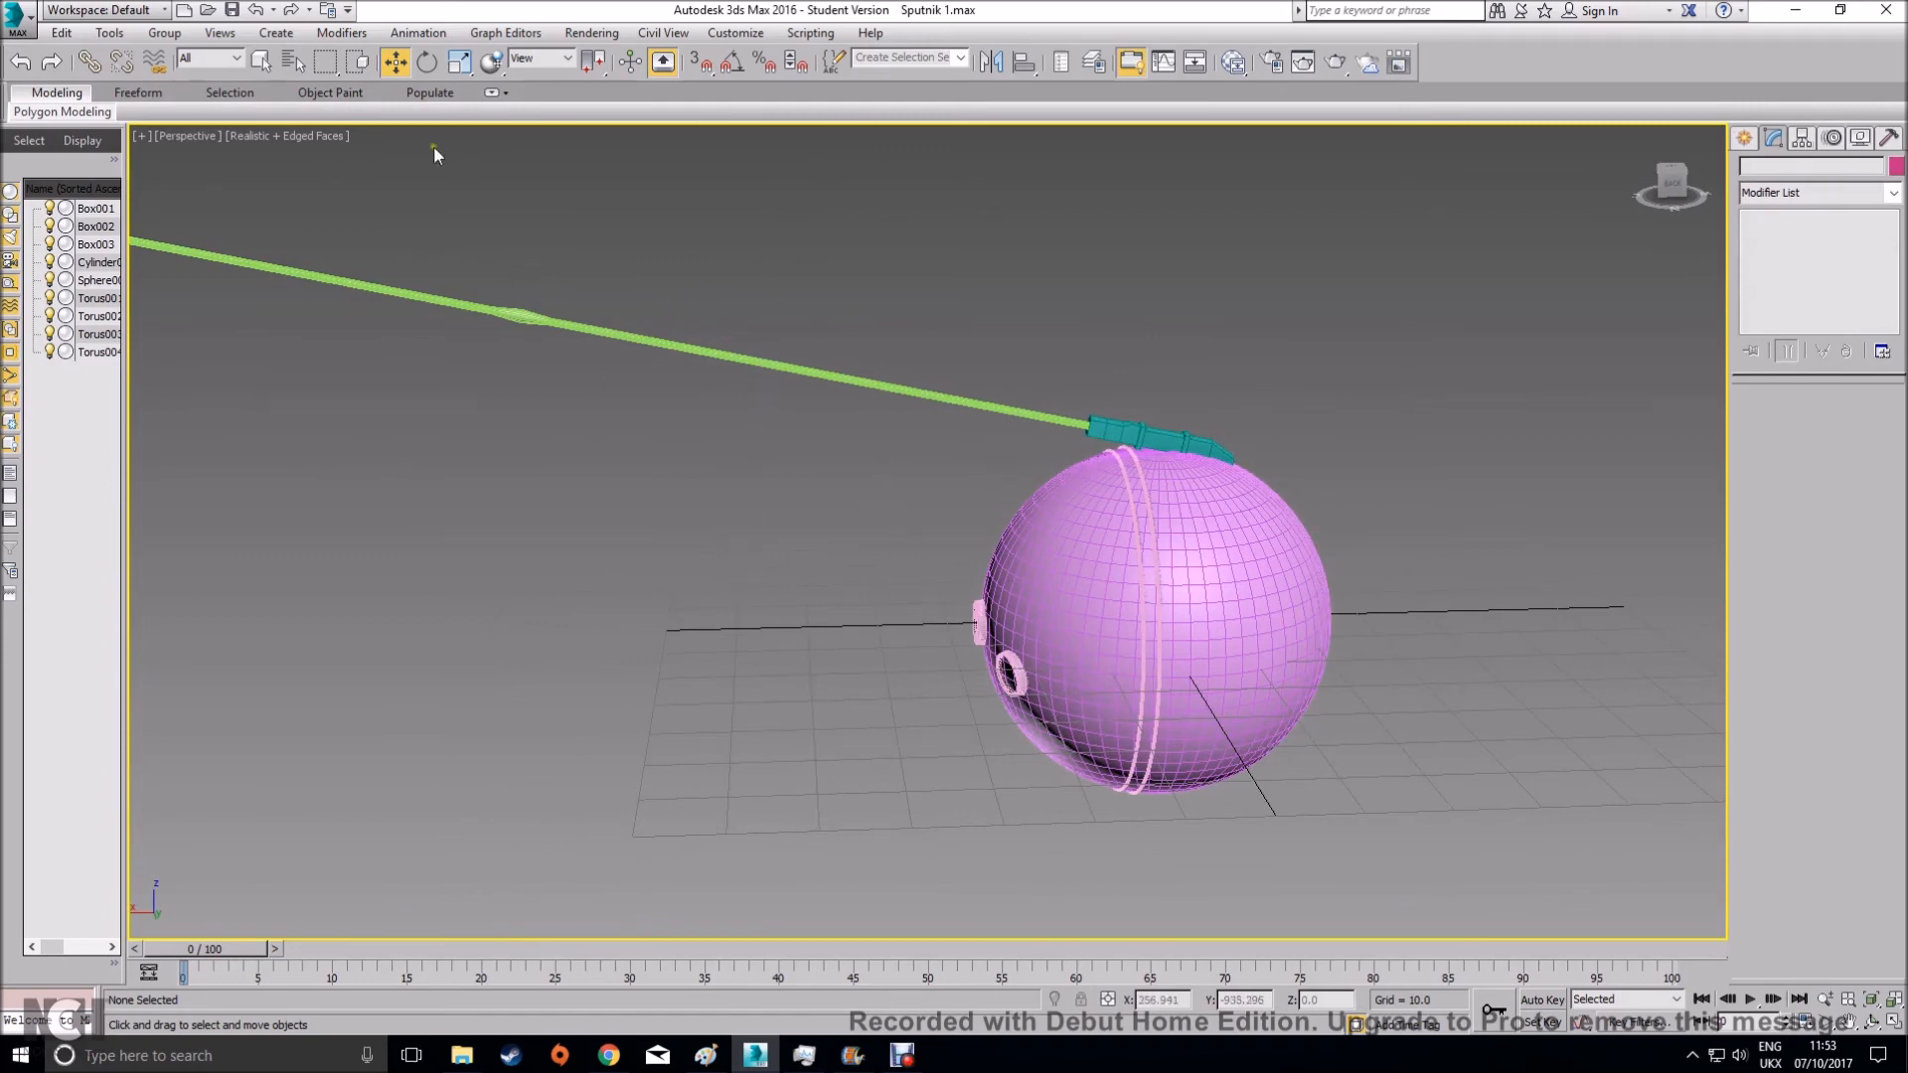
{"action": "left_click", "coordinate": [17, 17]}
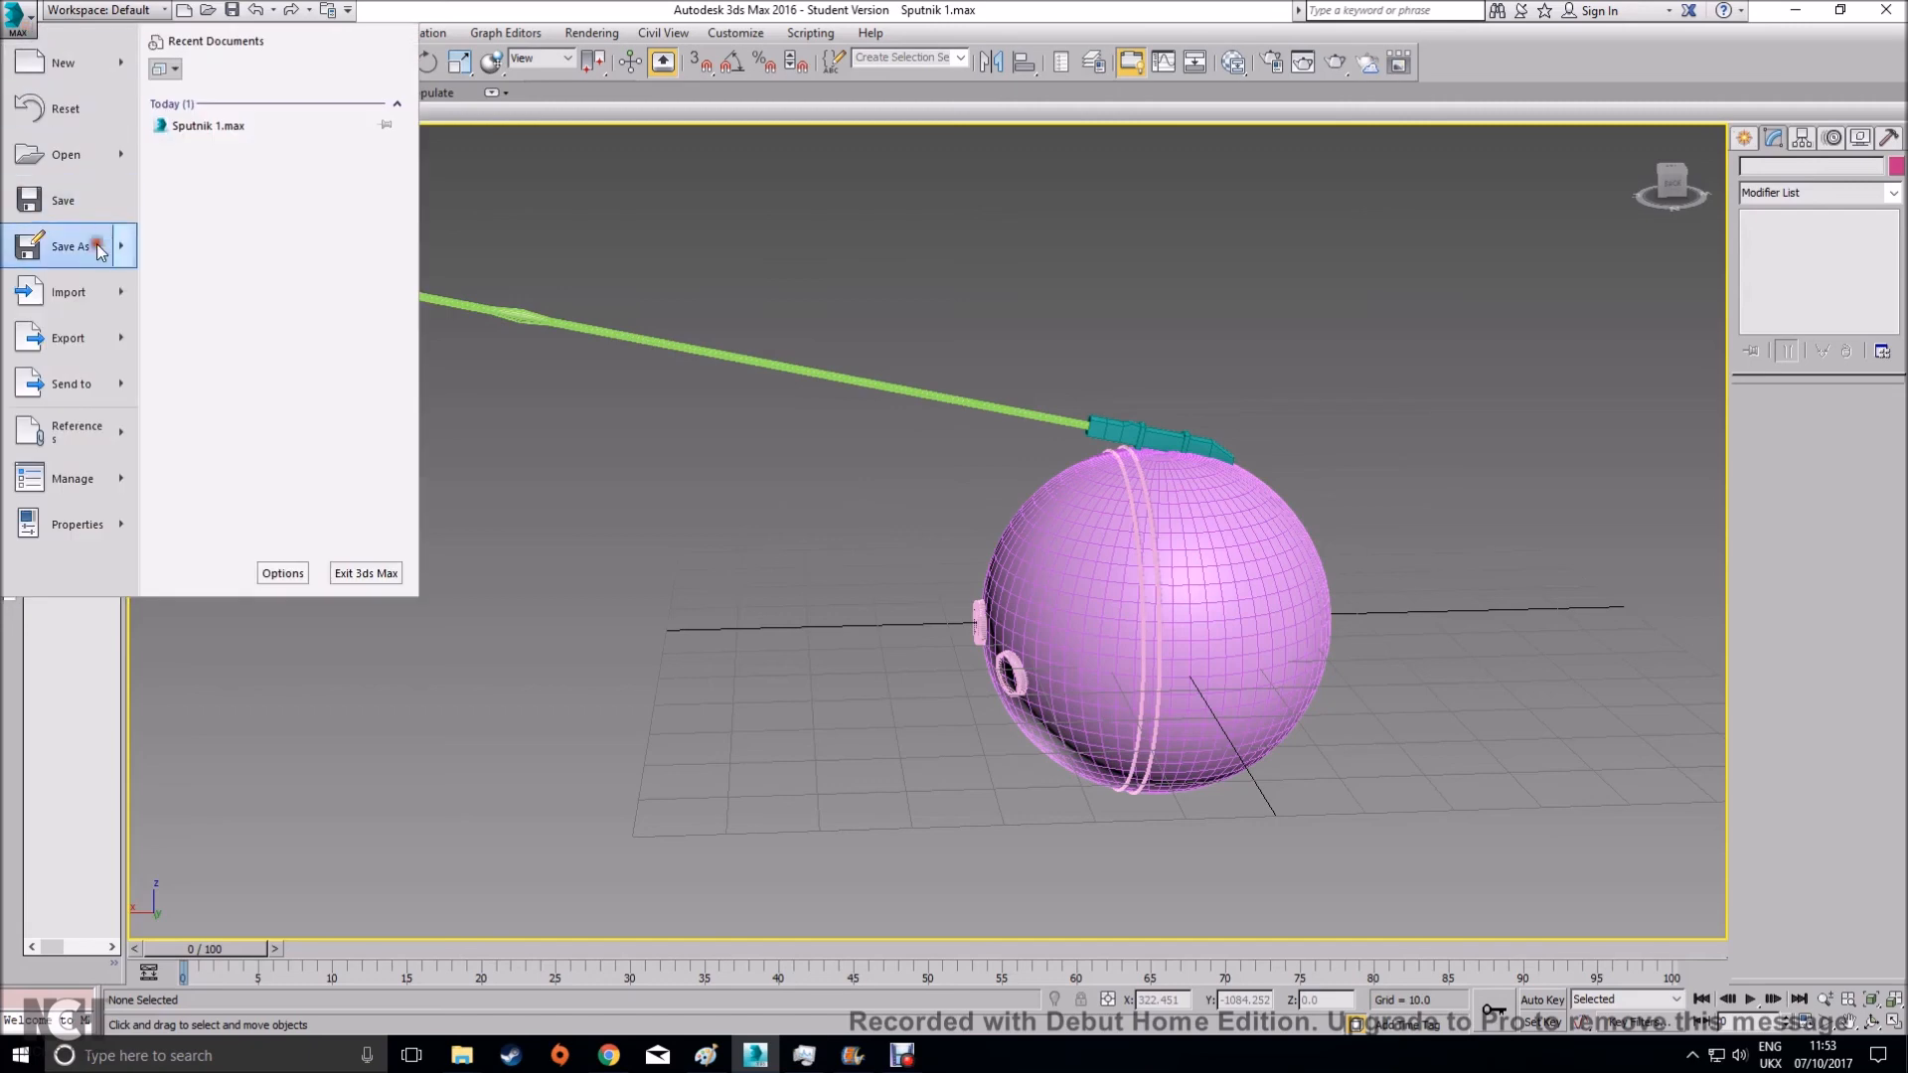
{"action": "left_click", "coordinate": [100, 248]}
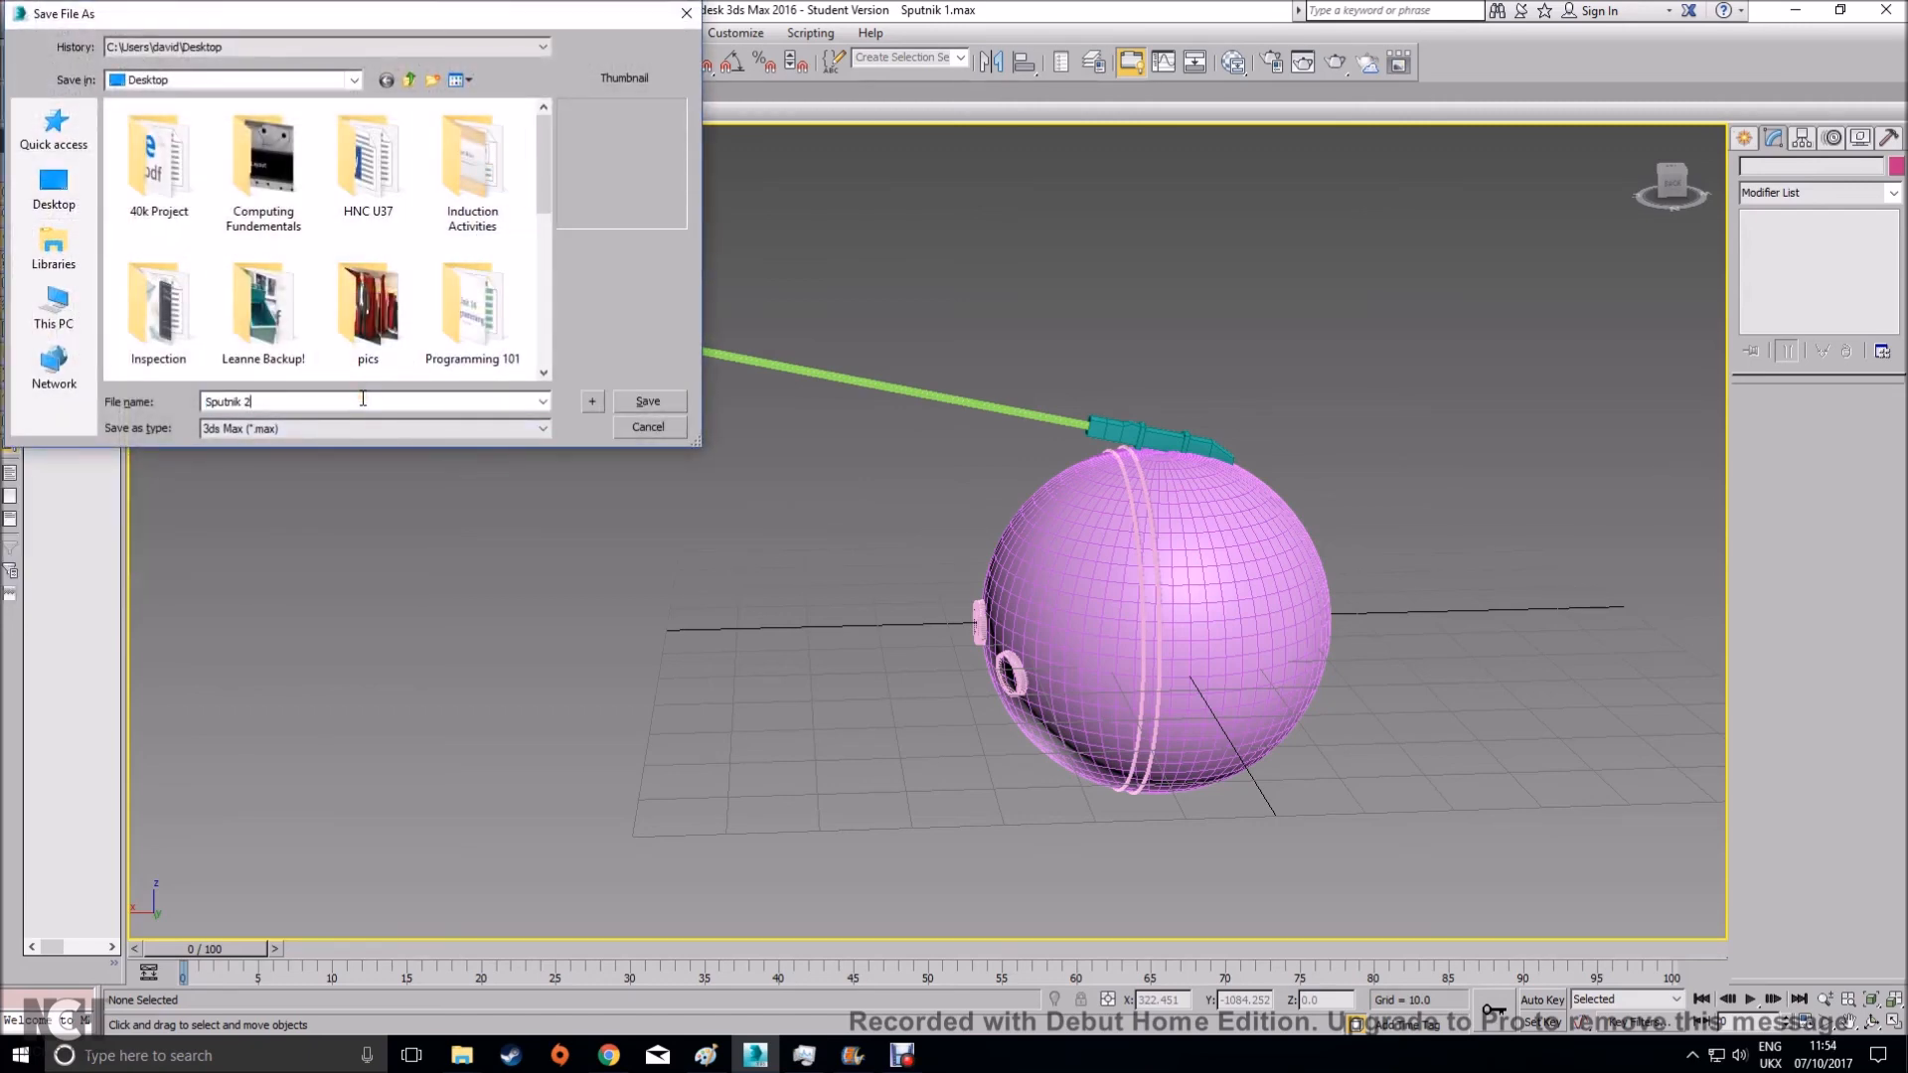
{"action": "key", "text": "Return"}
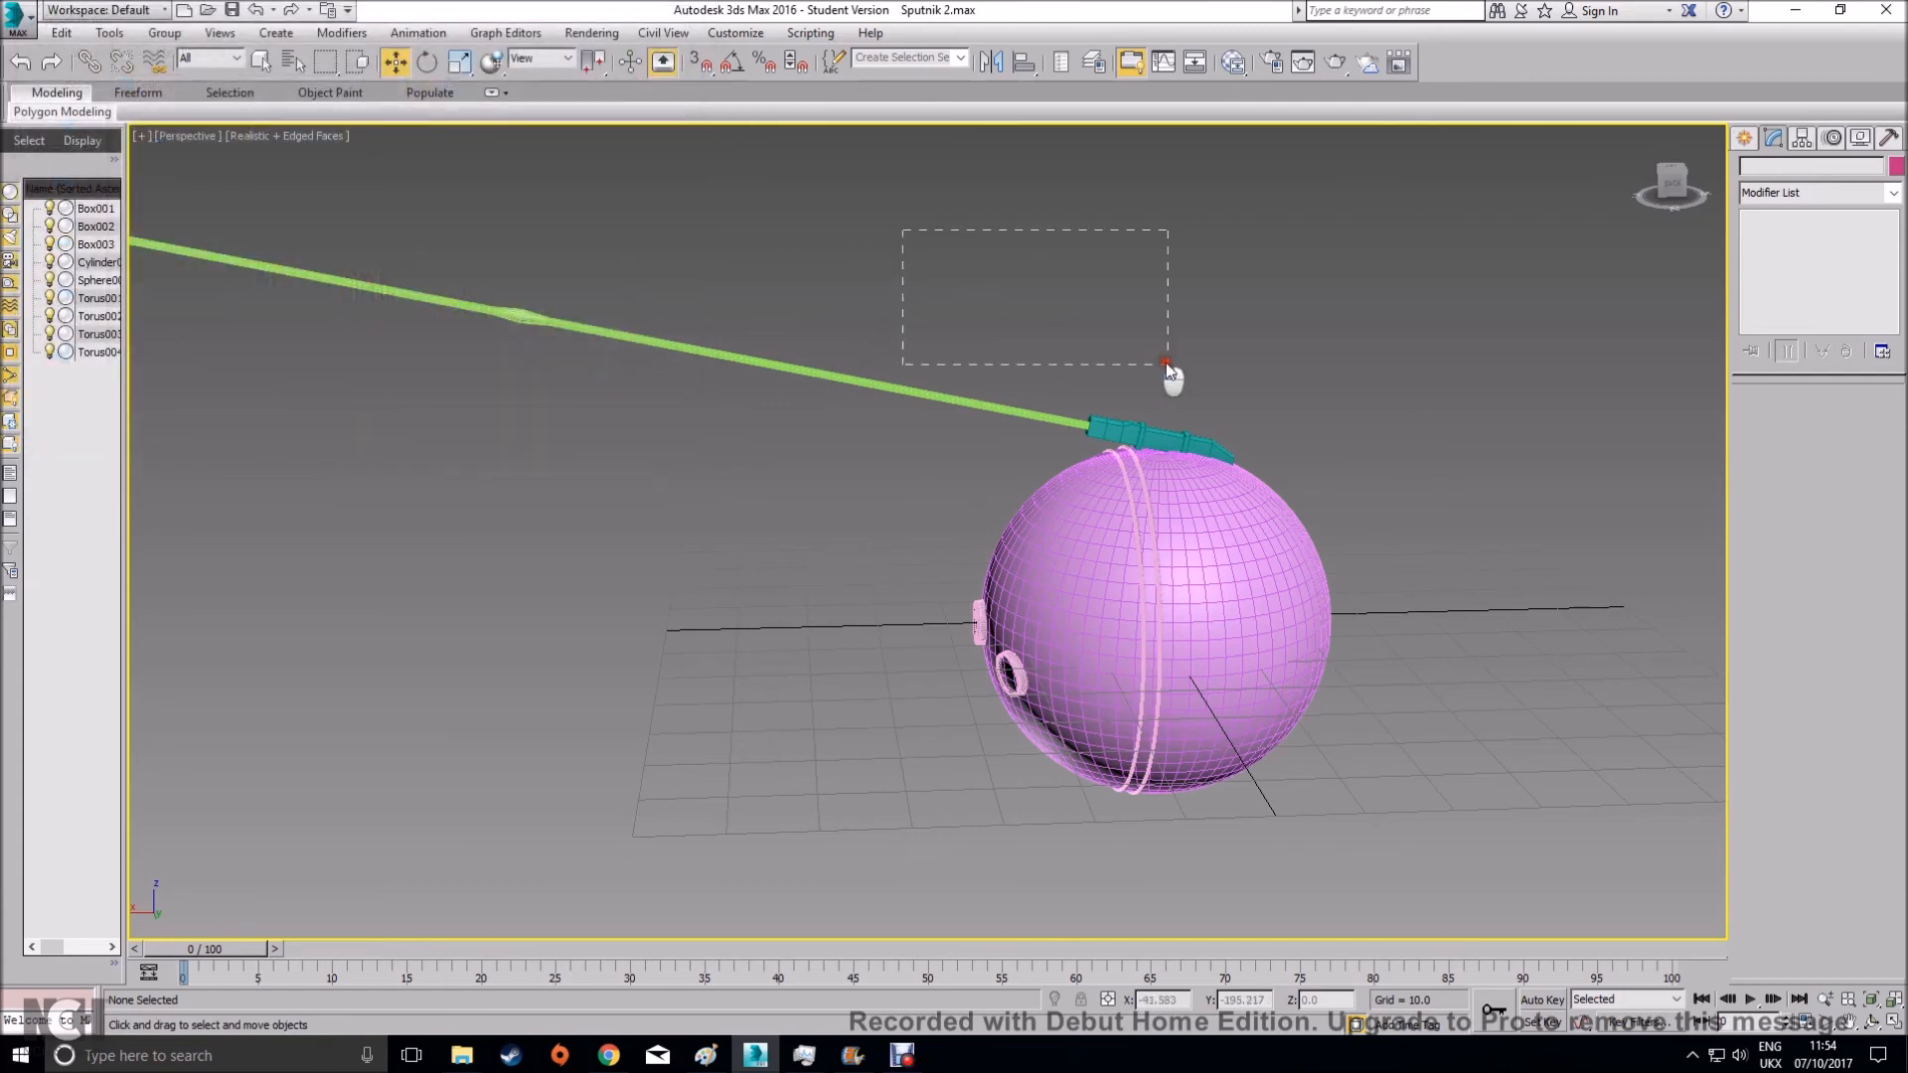
Select the antenna rod and its three mount parts and start a Mirror with the clone type Instance
{"action": "left_click_drag", "start_coordinate": [1248, 439], "coordinate": [1248, 439]}
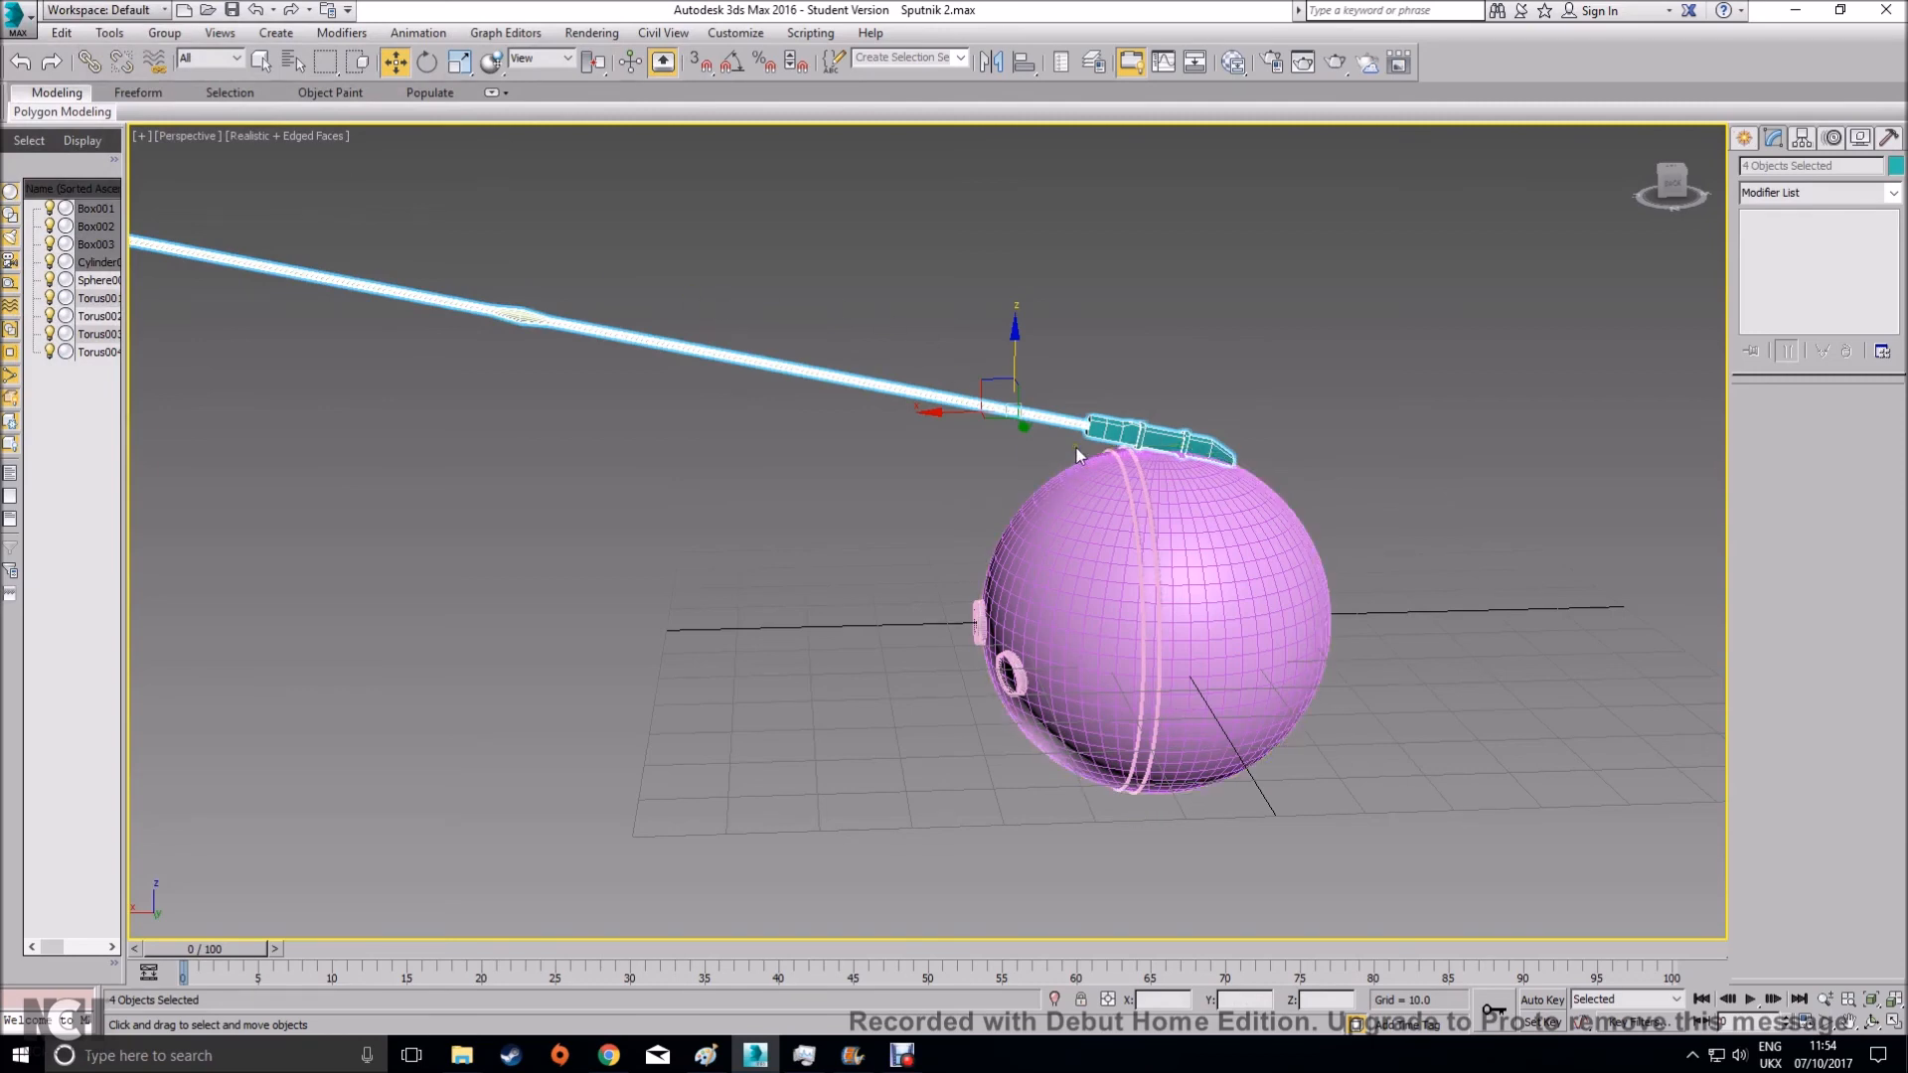
{"action": "left_click", "coordinate": [991, 62]}
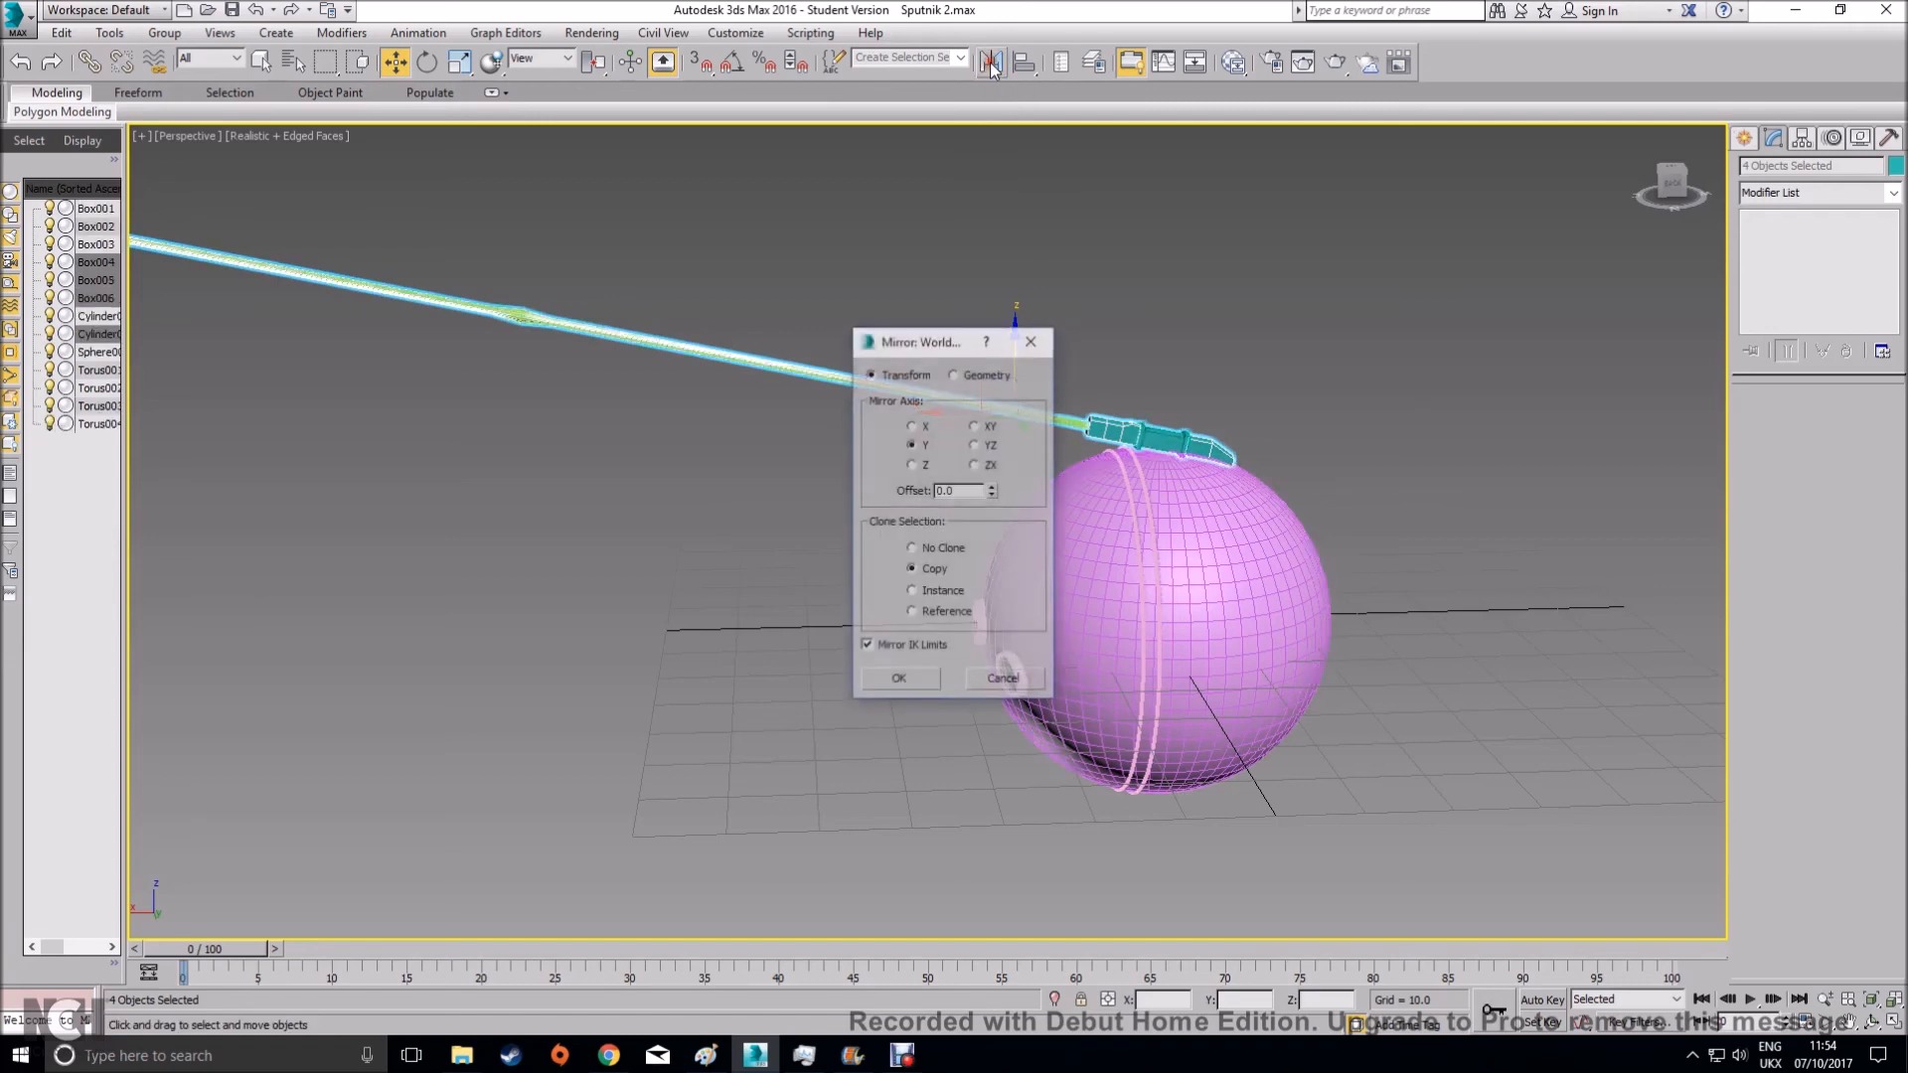
{"action": "left_click_drag", "start_coordinate": [929, 346], "coordinate": [1438, 207]}
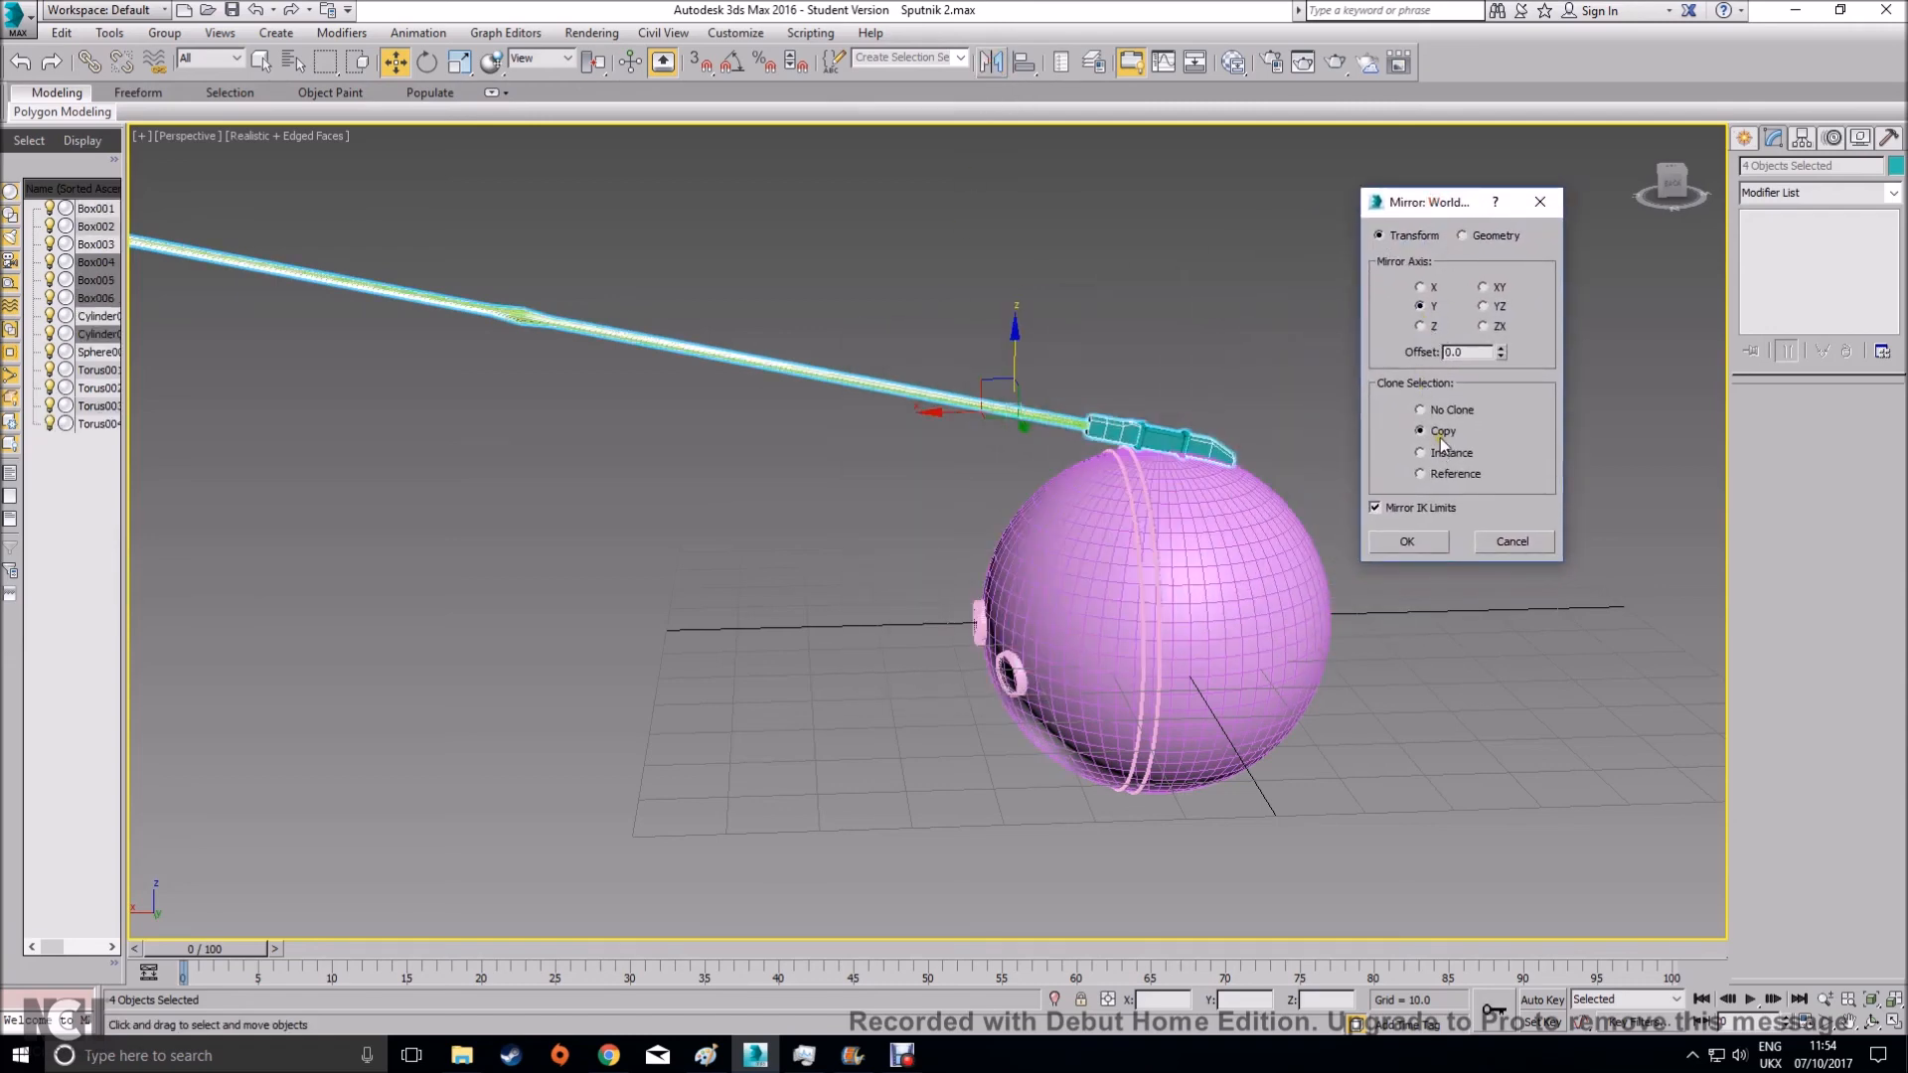
{"action": "left_click", "coordinate": [1456, 409]}
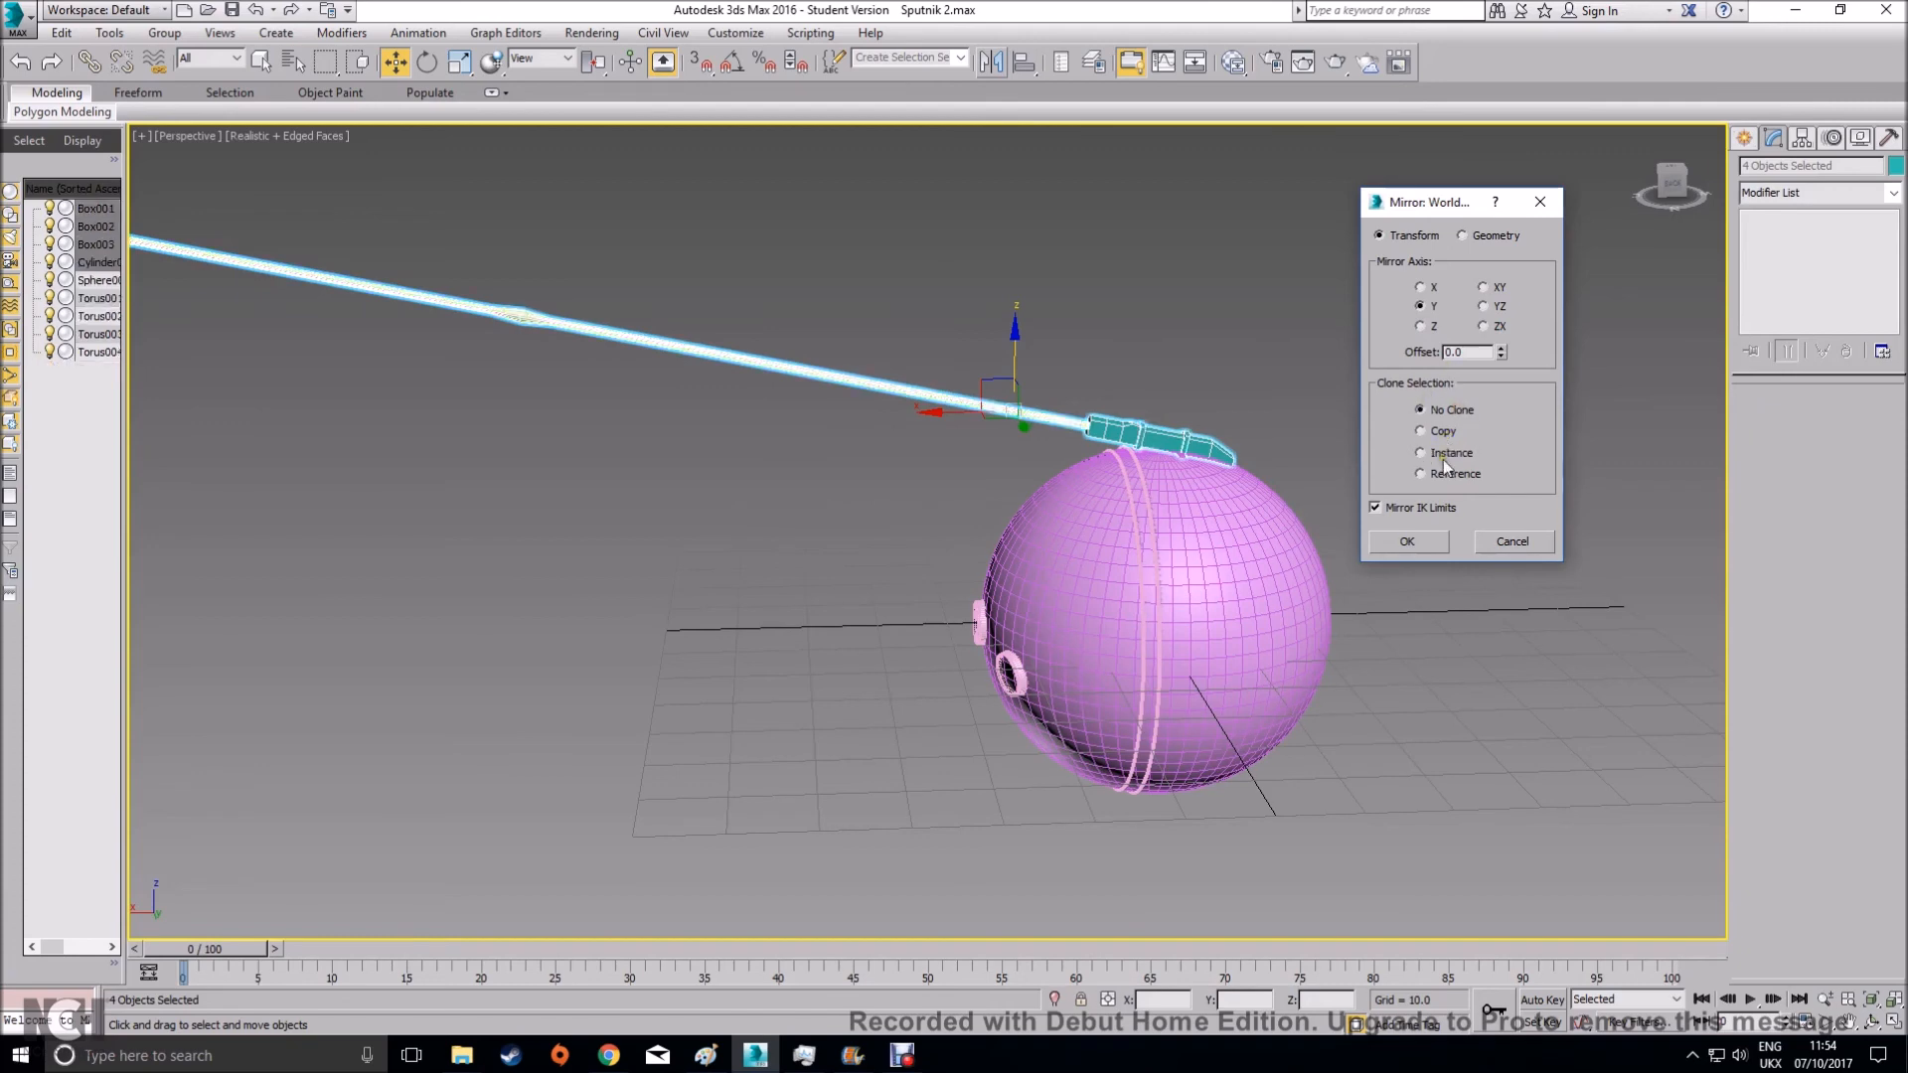
{"action": "left_click", "coordinate": [1445, 456]}
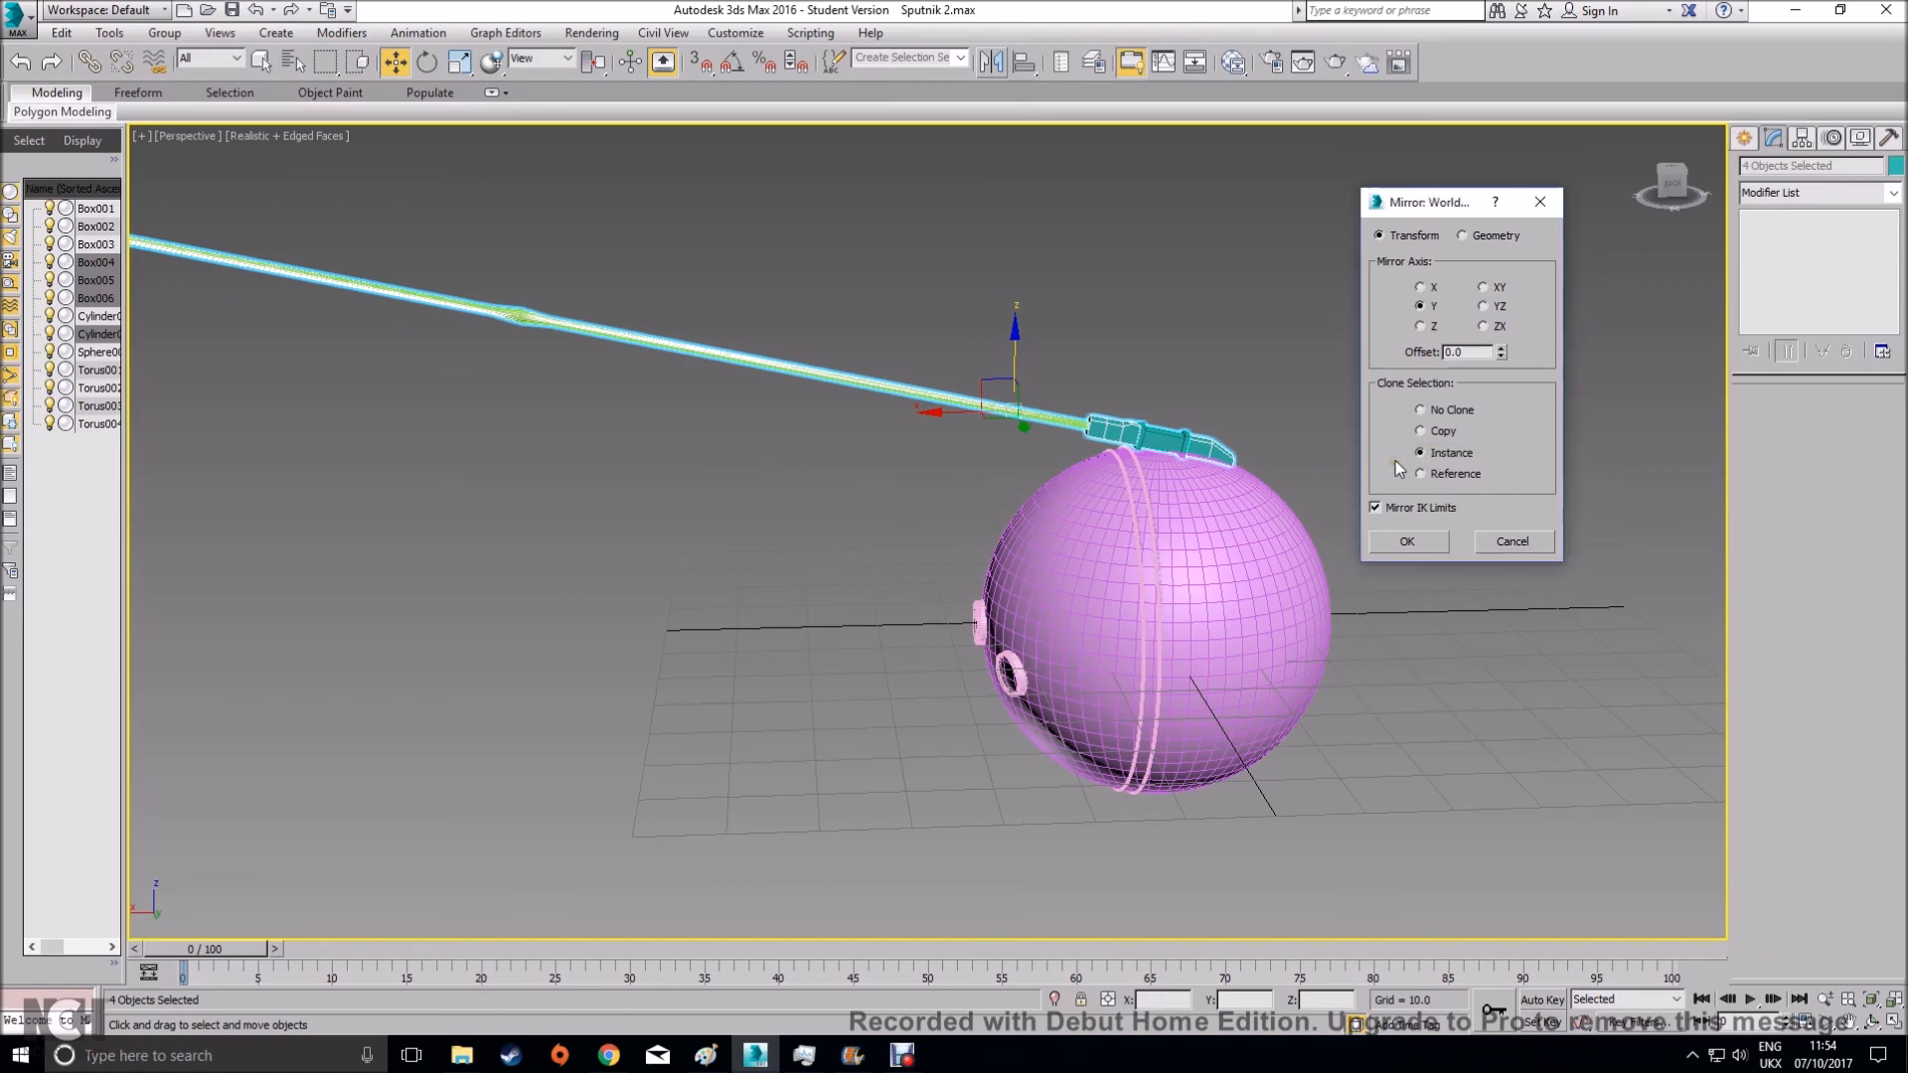
Mirror the antenna and its mount across the Z axis as an instance and move the copy down beneath the sphere
{"action": "left_click", "coordinate": [1423, 287]}
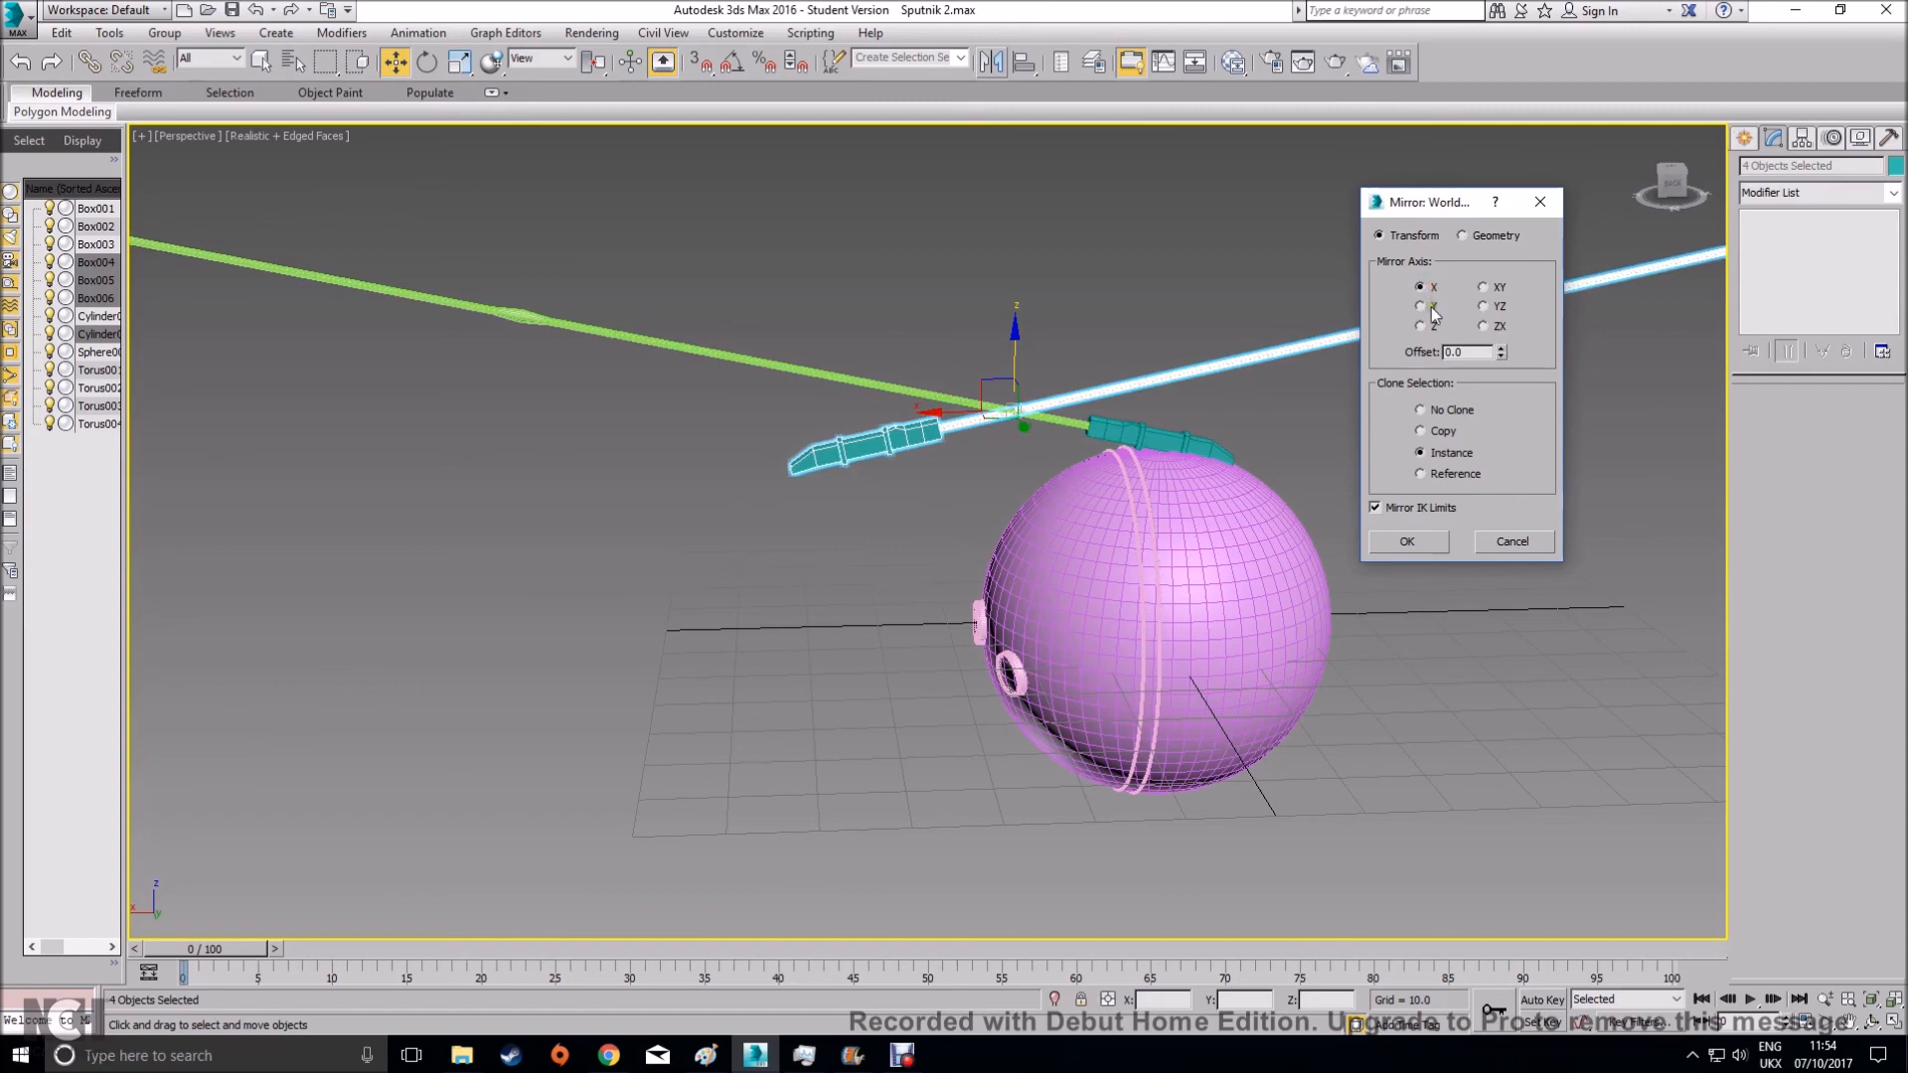
{"action": "left_click", "coordinate": [1423, 306]}
{"action": "left_click", "coordinate": [1423, 326]}
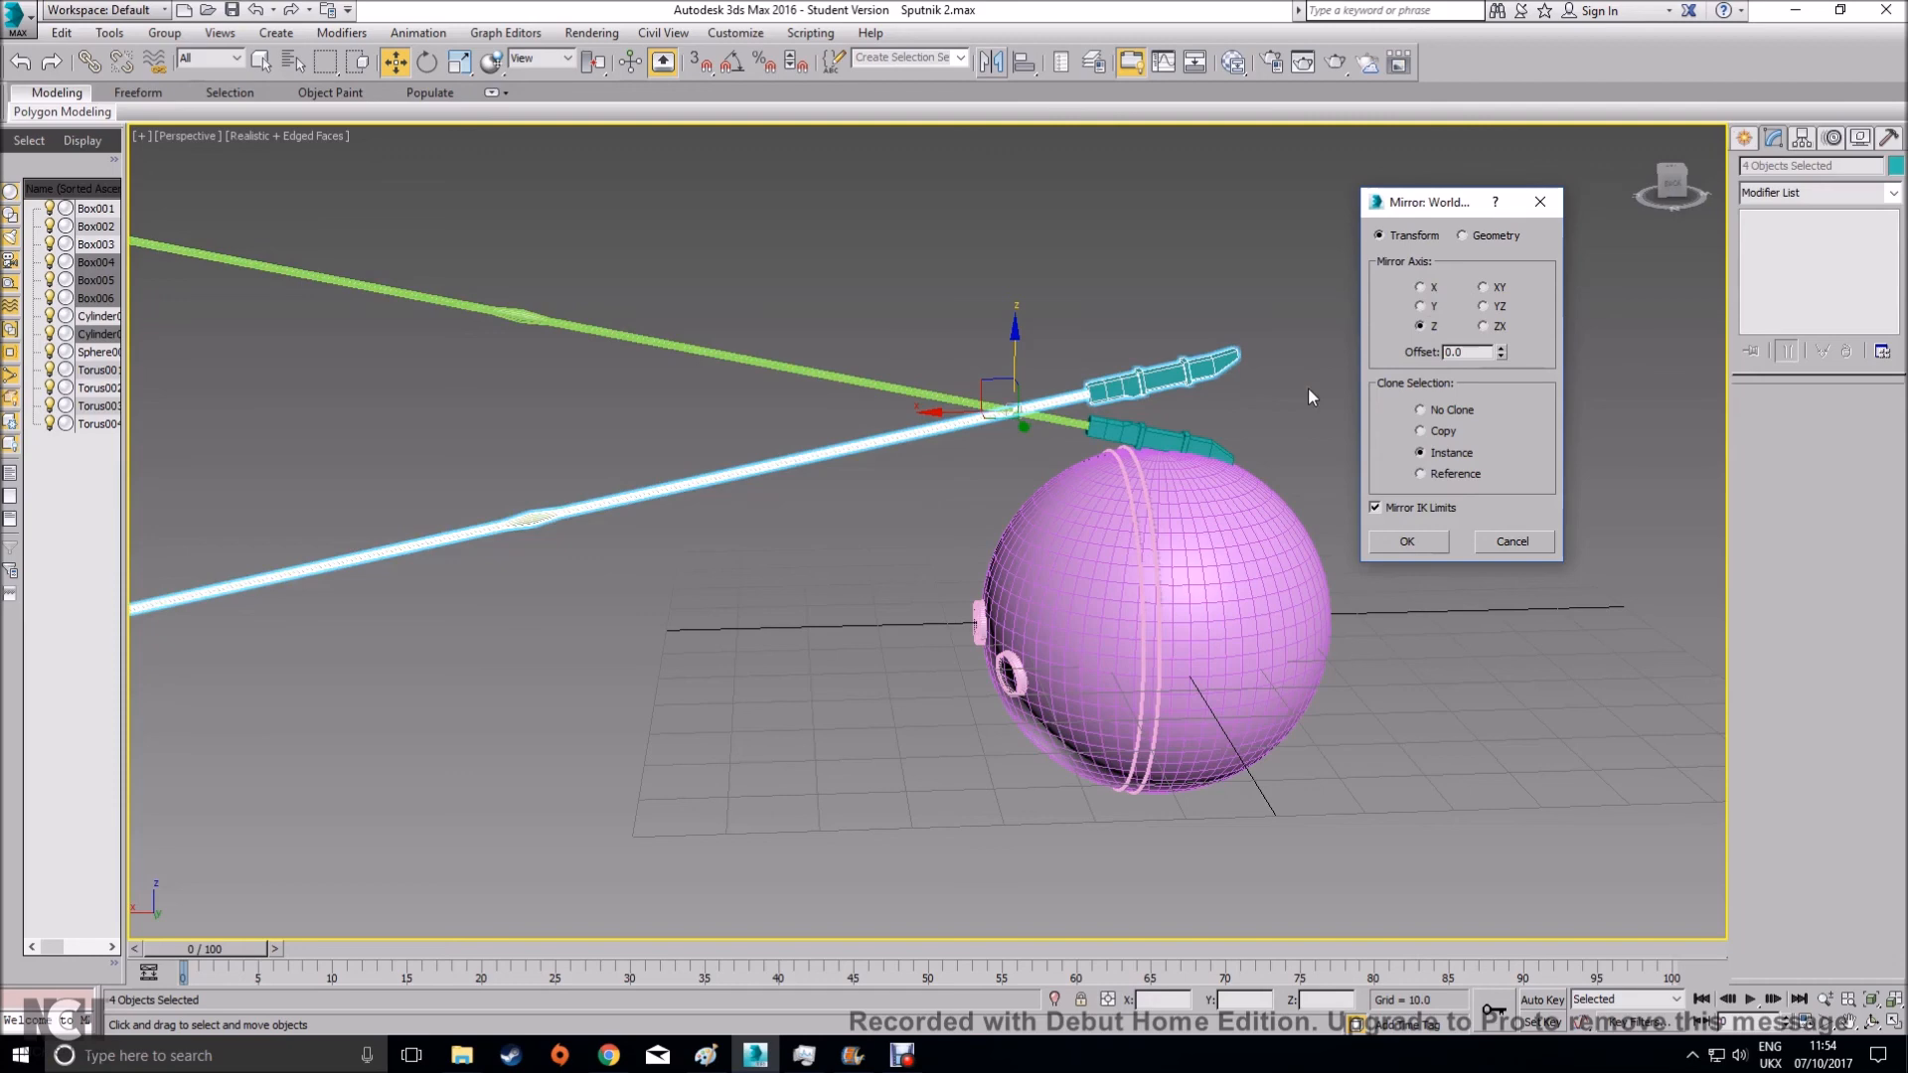
{"action": "left_click", "coordinate": [1407, 542]}
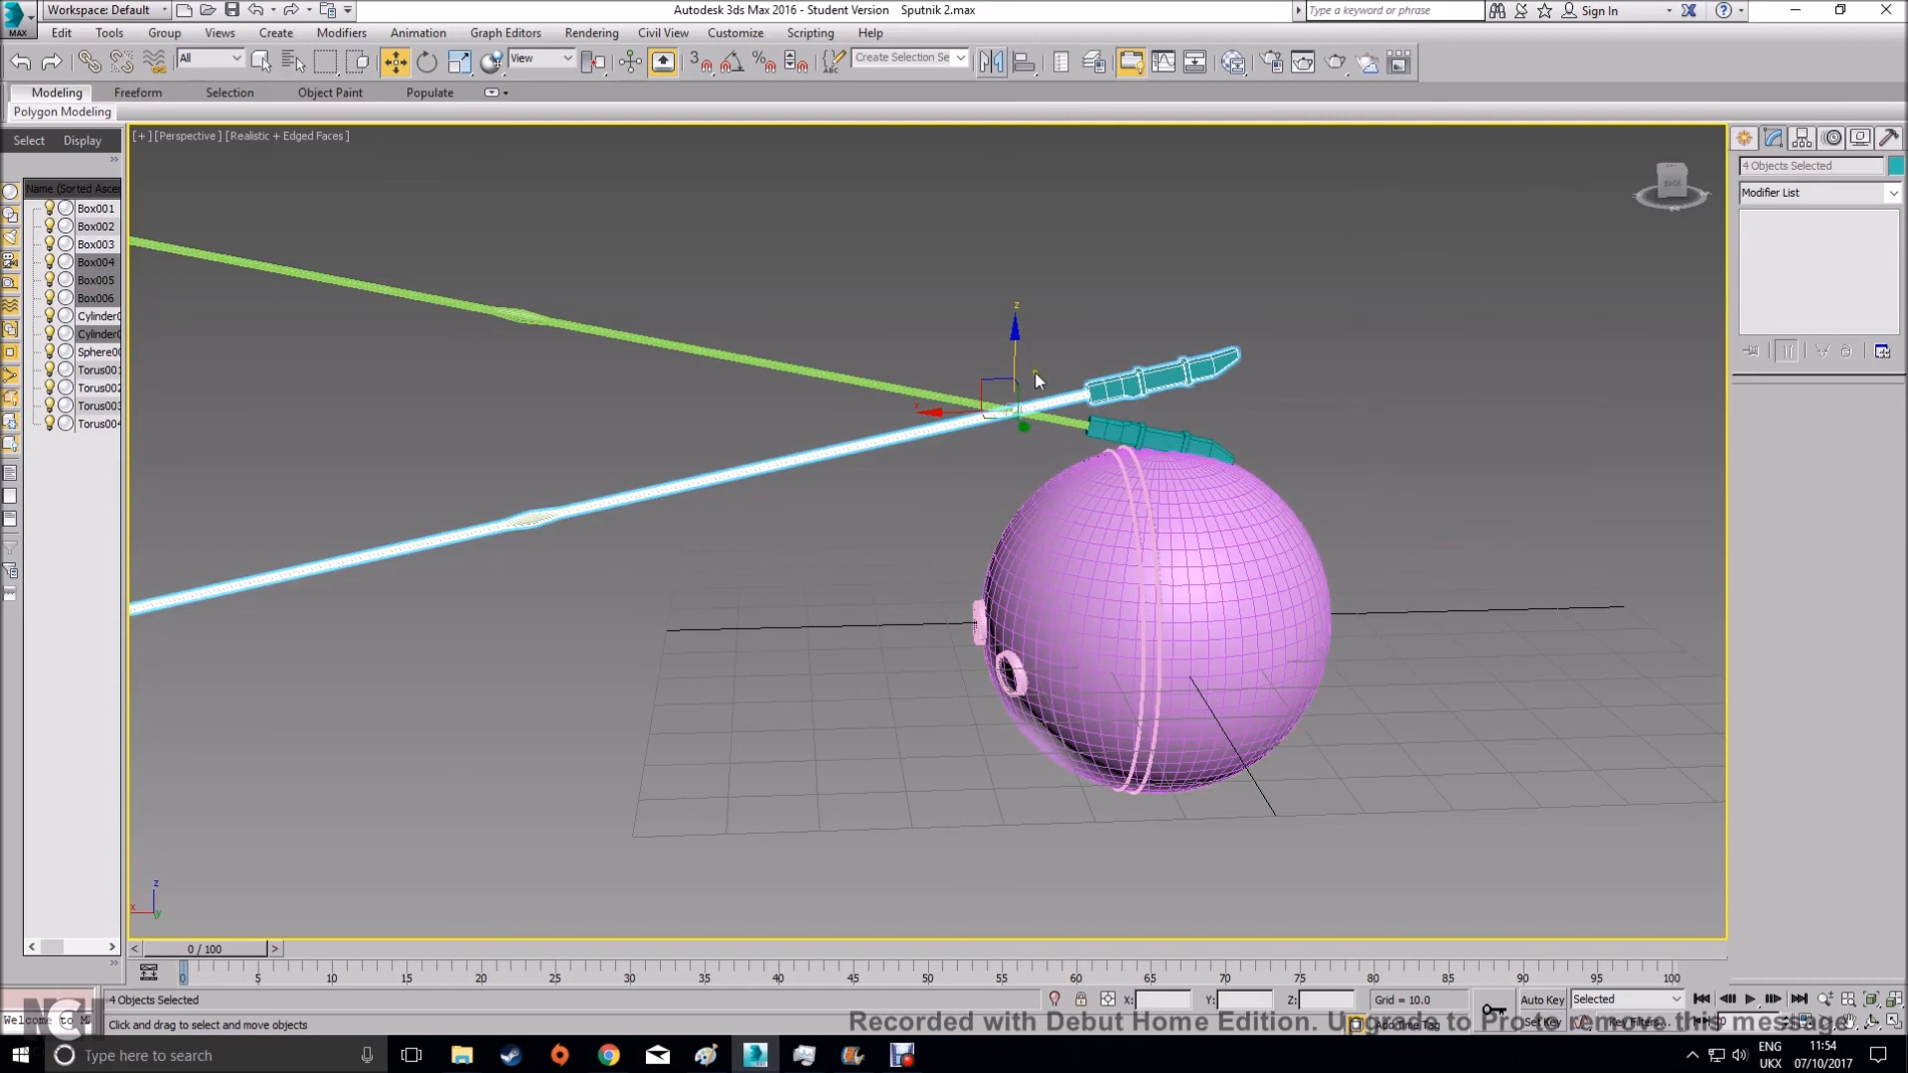
{"action": "left_click_drag", "start_coordinate": [1015, 340], "coordinate": [1011, 747]}
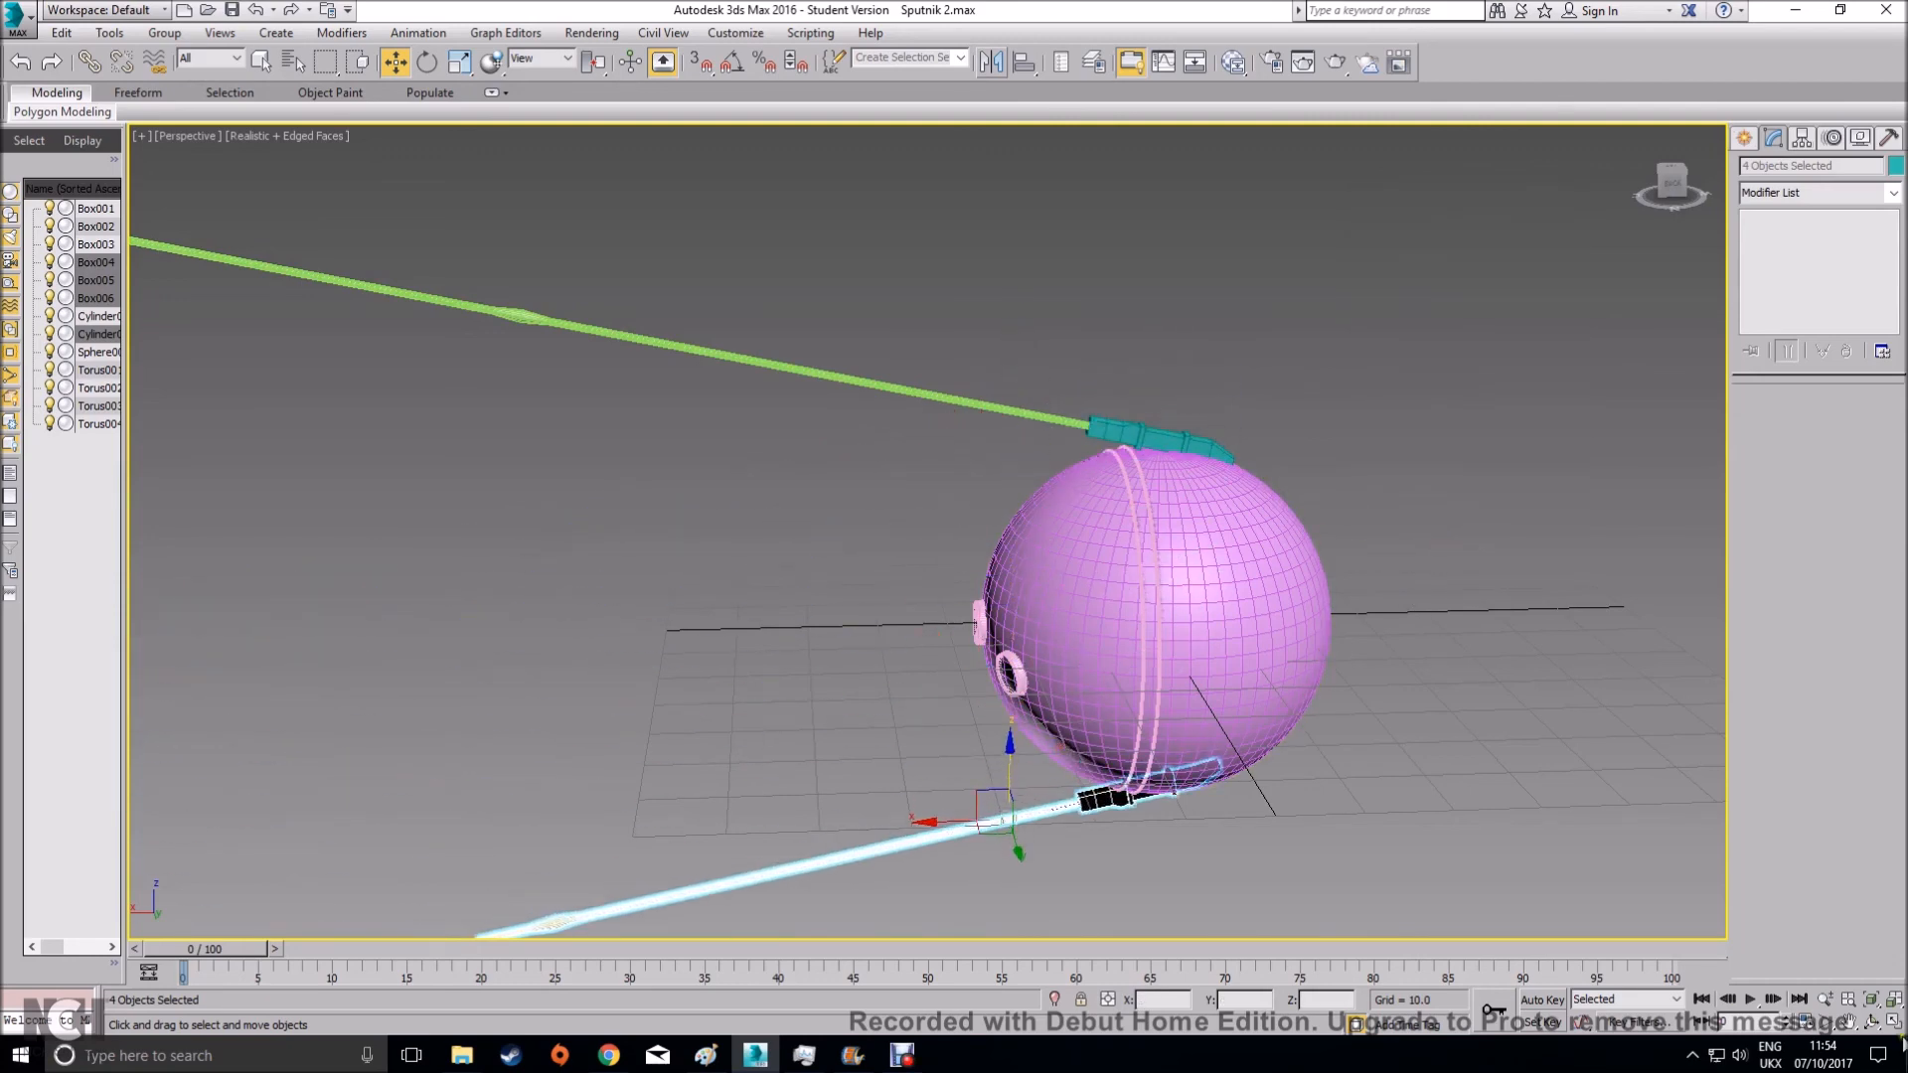
Compare both mounts in the Front view and adjust the mirrored one so it meets the sphere's underside like the upper one
{"action": "left_click", "coordinate": [1894, 1021]}
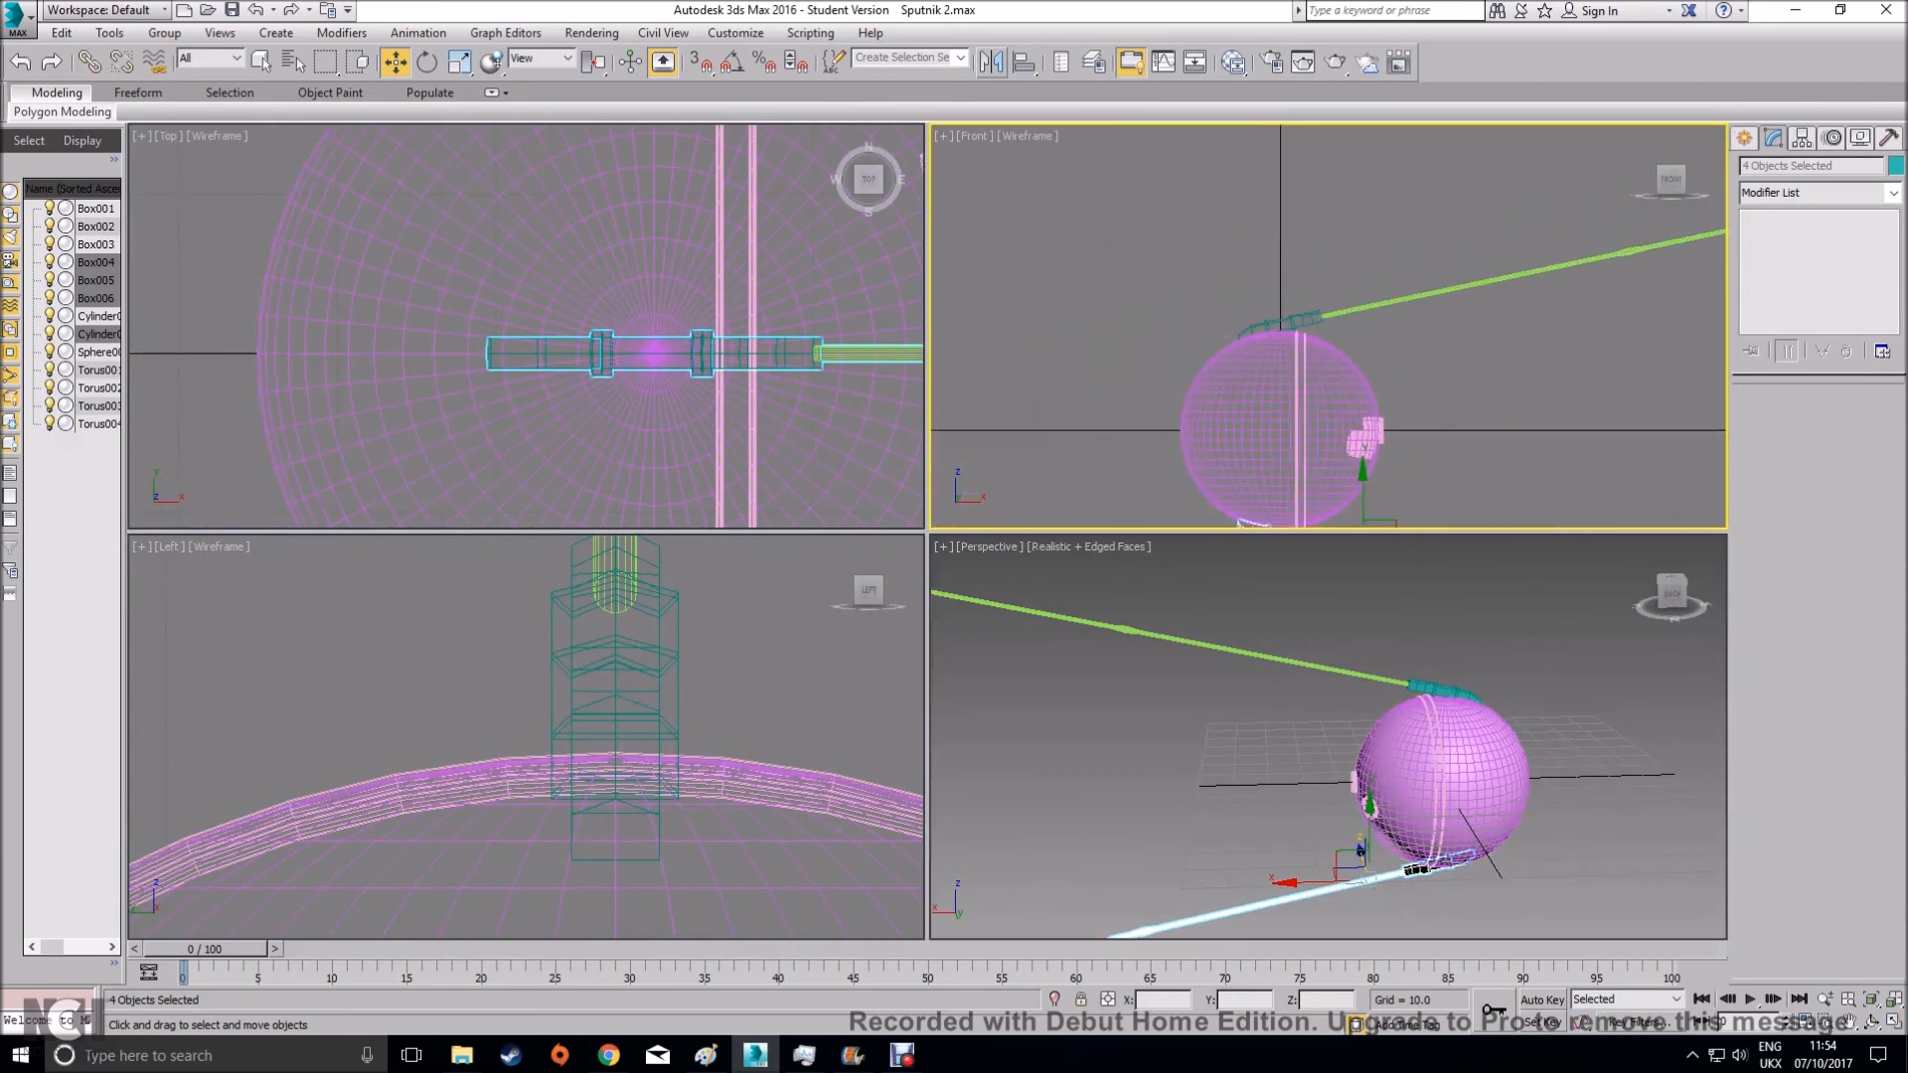
{"action": "left_click", "coordinate": [1892, 1019]}
{"action": "middle_click_drag", "start_coordinate": [1140, 651], "coordinate": [1149, 352]}
{"action": "scroll", "coordinate": [808, 568], "scroll_direction": "up", "scroll_amount": 8}
{"action": "scroll", "coordinate": [981, 576], "scroll_direction": "up", "scroll_amount": 3}
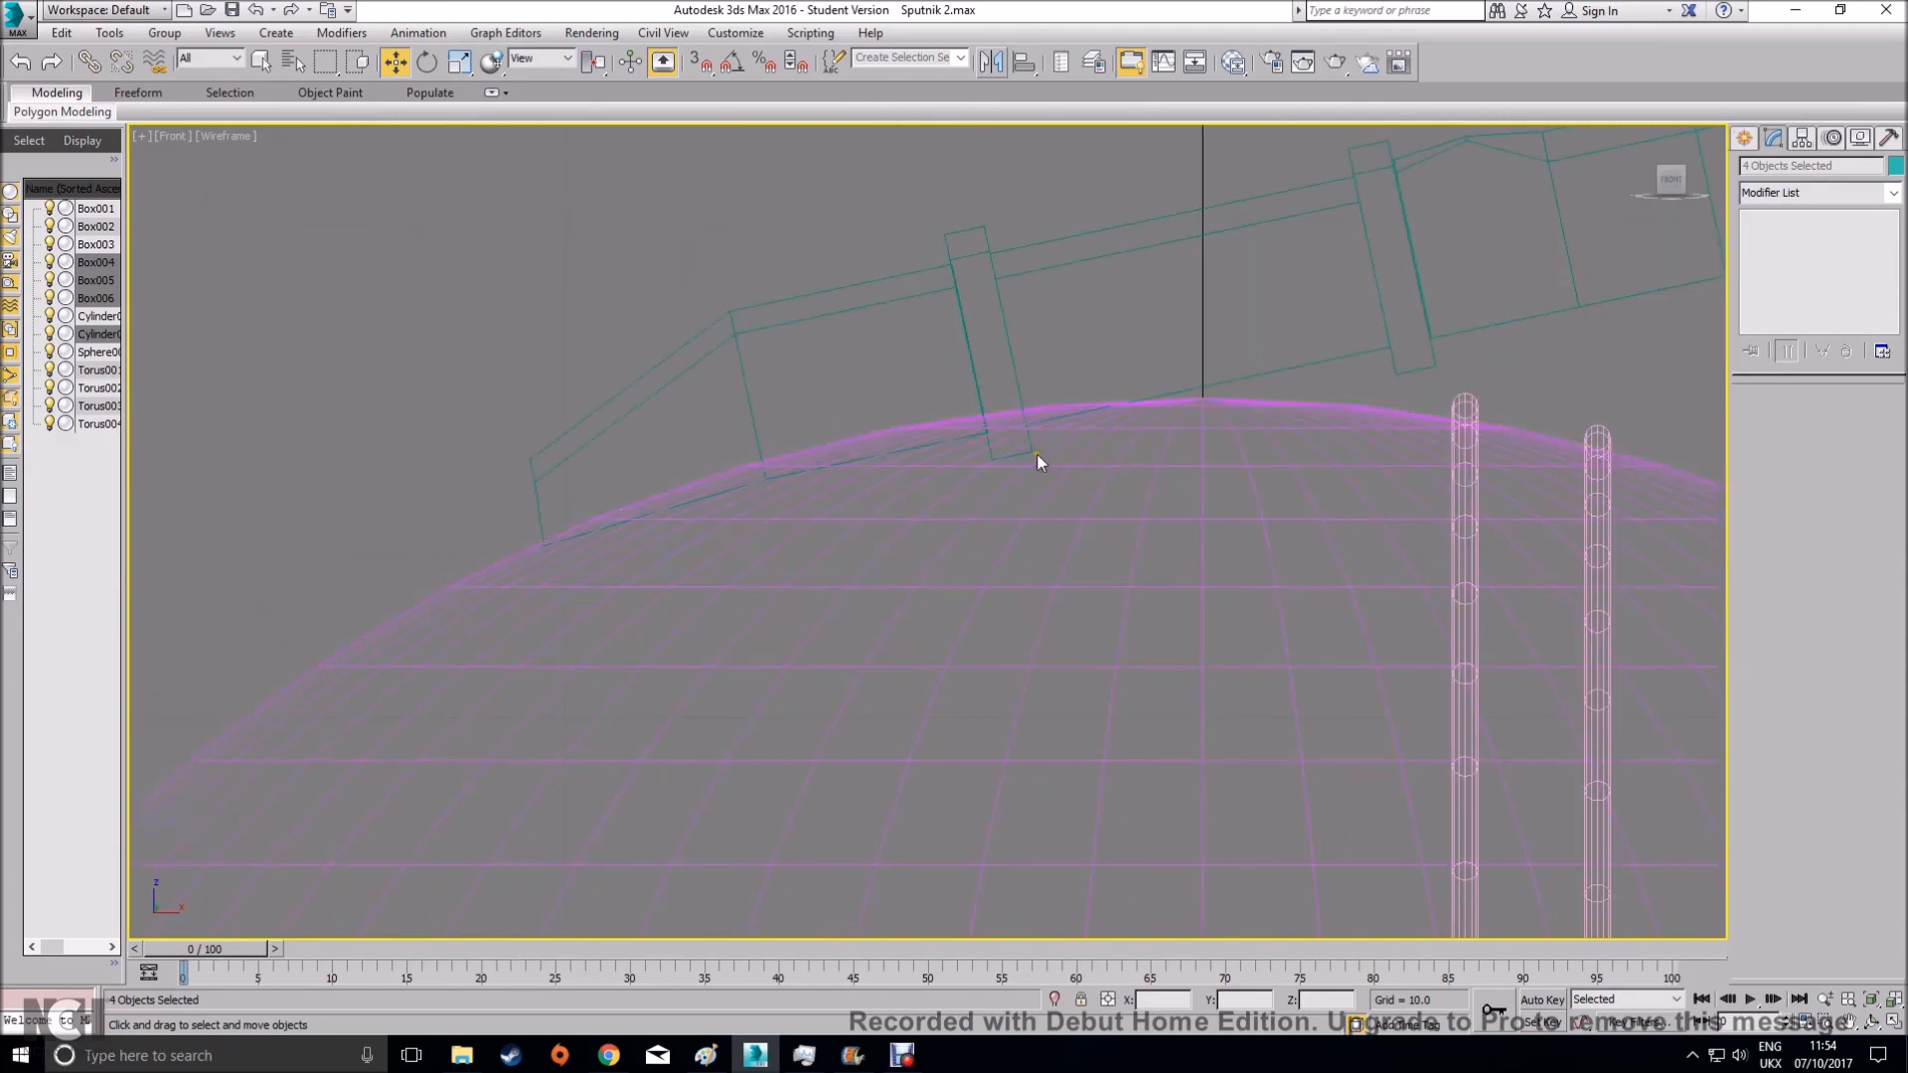
{"action": "scroll", "coordinate": [1115, 696], "scroll_direction": "down", "scroll_amount": 8}
{"action": "middle_click_drag", "start_coordinate": [1094, 829], "coordinate": [1000, 289]}
{"action": "middle_click_drag", "start_coordinate": [1034, 643], "coordinate": [988, 422]}
{"action": "scroll", "coordinate": [1141, 746], "scroll_direction": "up", "scroll_amount": 2}
{"action": "scroll", "coordinate": [1140, 746], "scroll_direction": "up", "scroll_amount": 2}
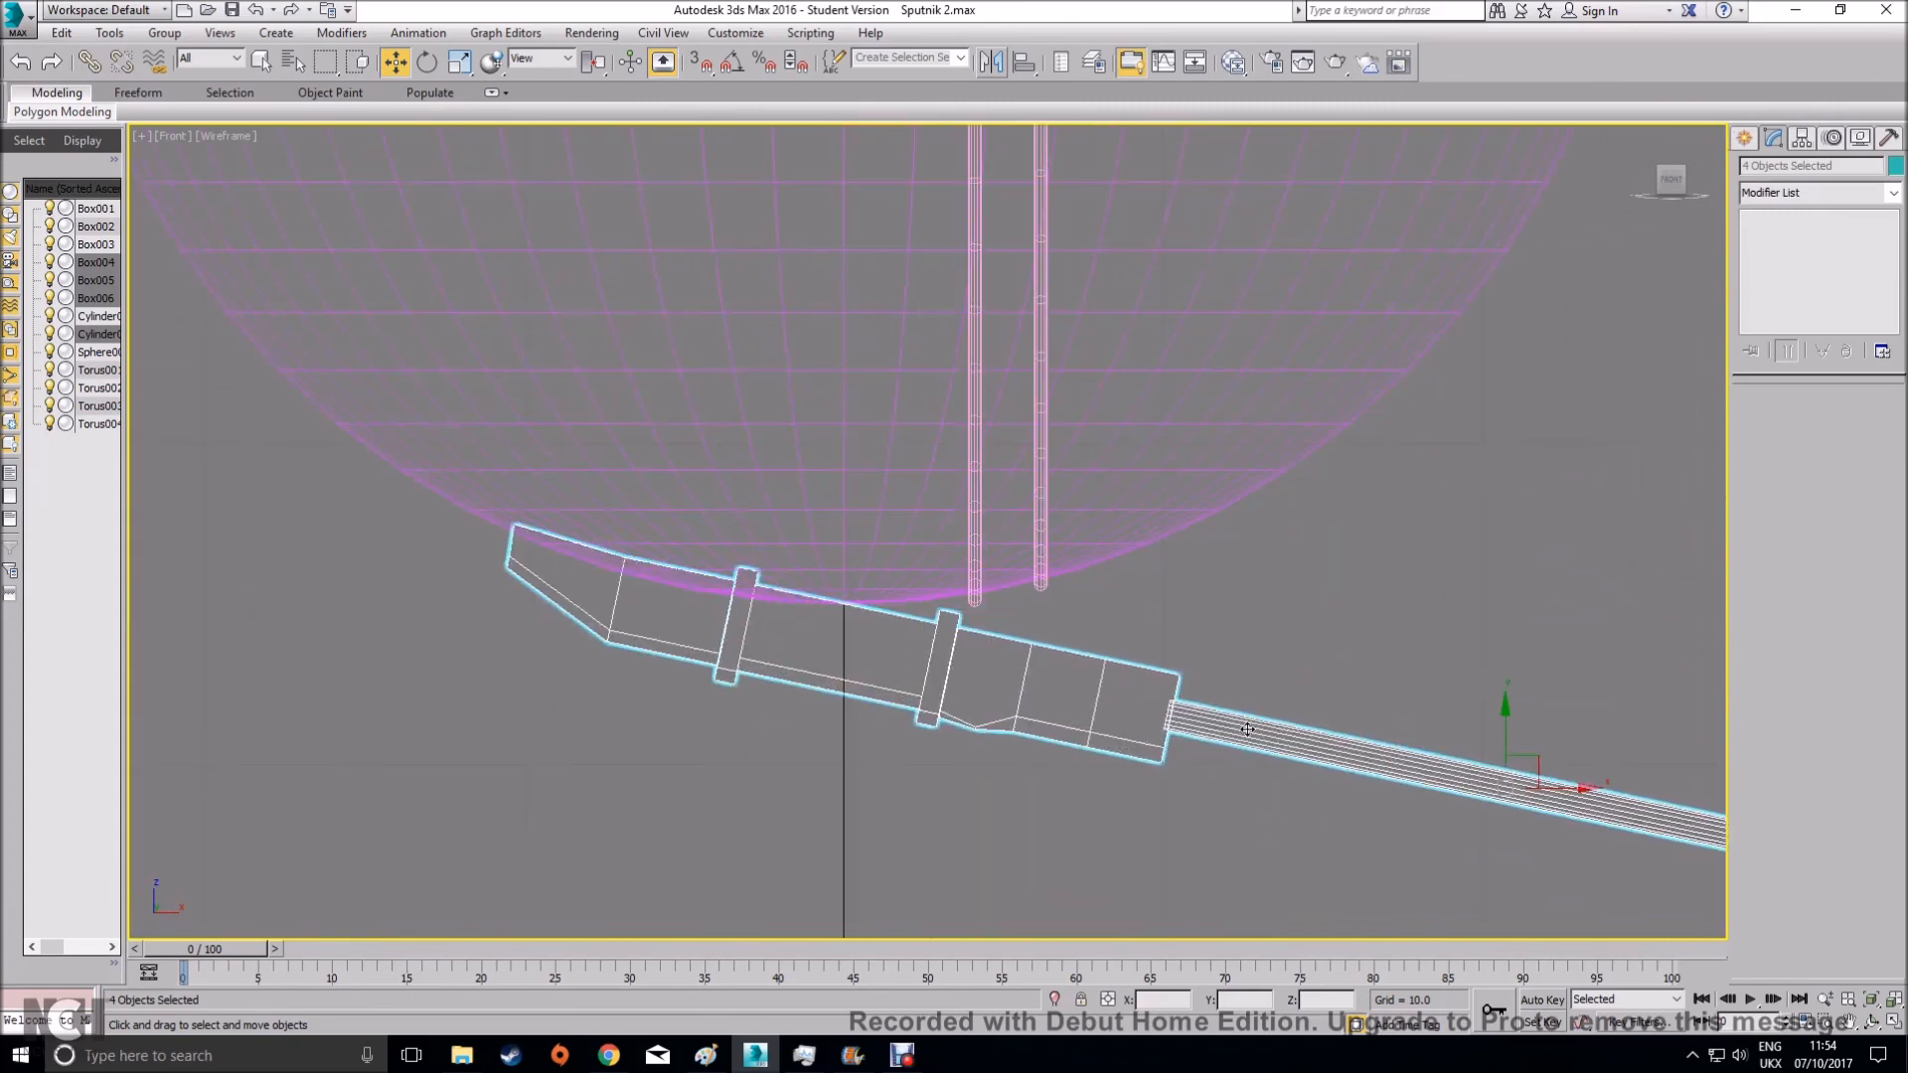
{"action": "middle_click_drag", "start_coordinate": [1350, 754], "coordinate": [1289, 736]}
{"action": "left_click_drag", "start_coordinate": [1454, 710], "coordinate": [1443, 711]}
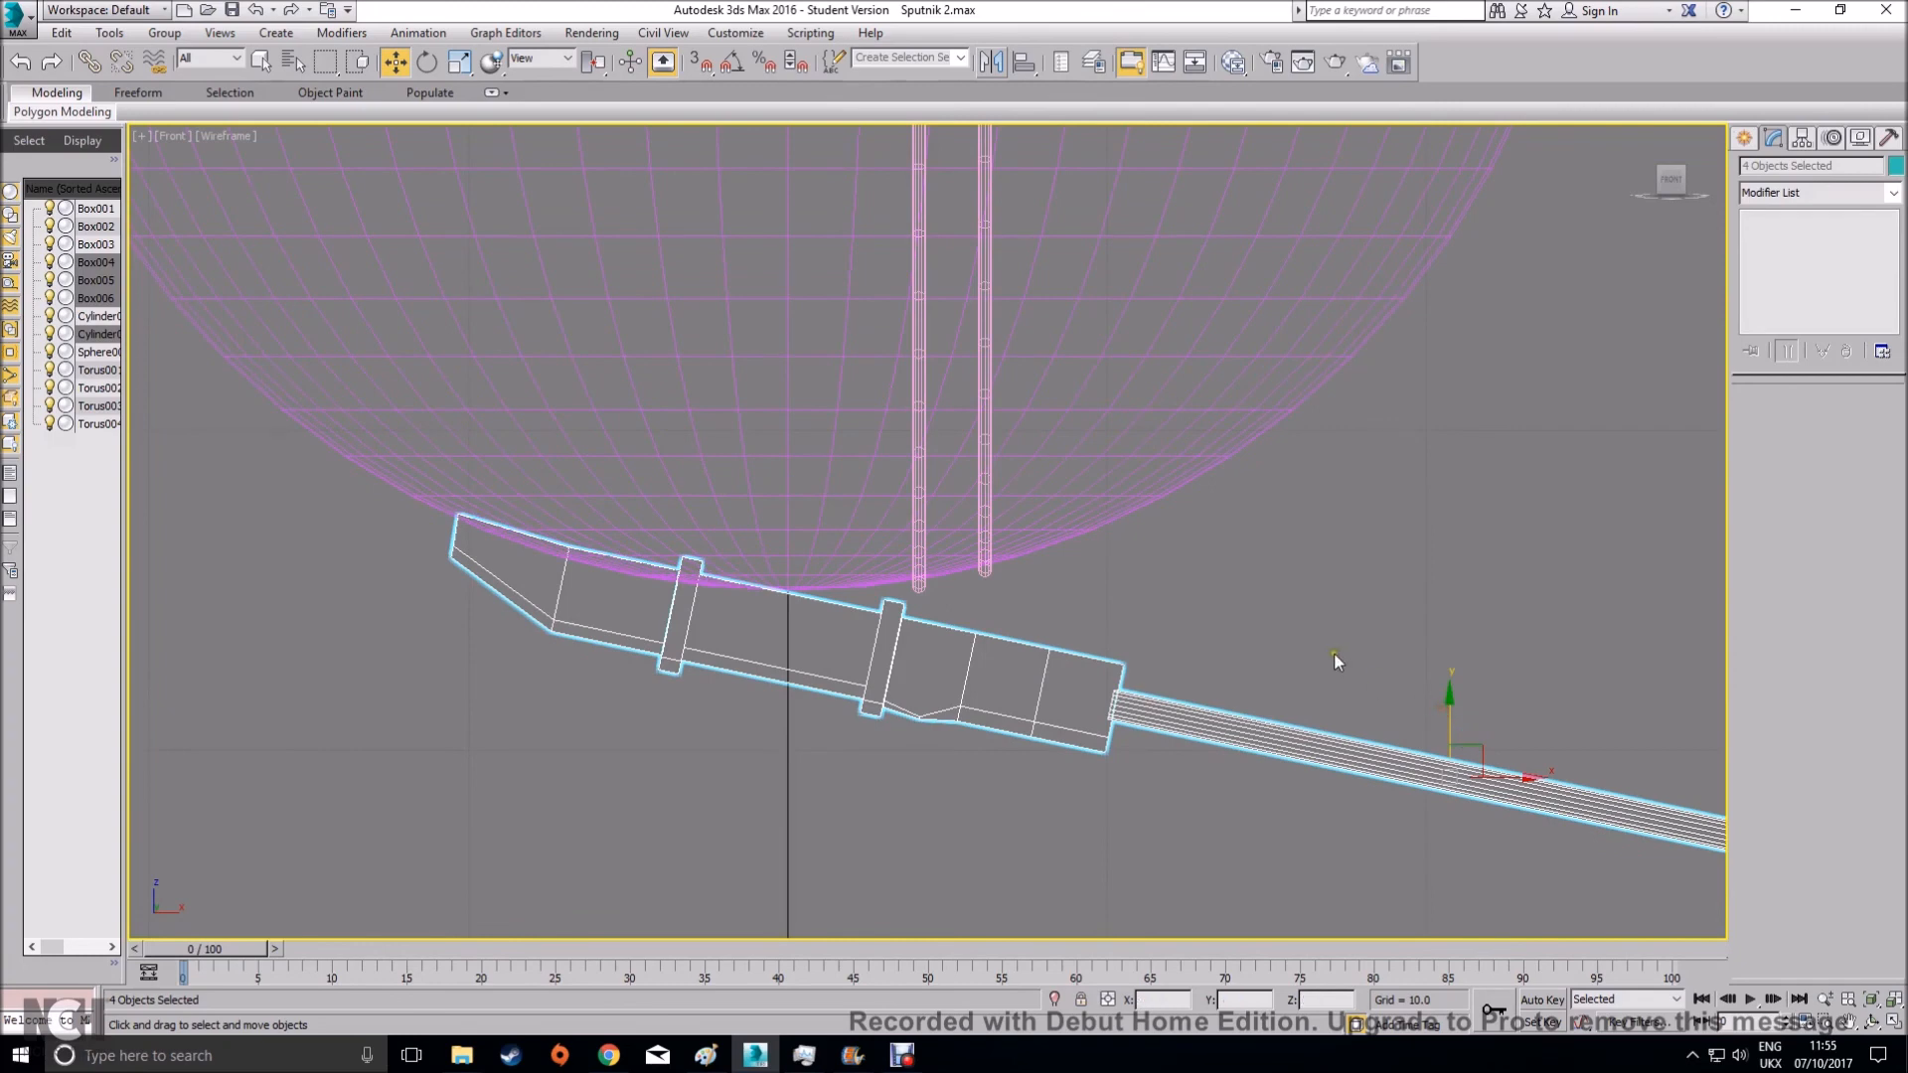
{"action": "scroll", "coordinate": [1334, 654], "scroll_direction": "down", "scroll_amount": 3}
{"action": "middle_click_drag", "start_coordinate": [1334, 654], "coordinate": [1051, 914]}
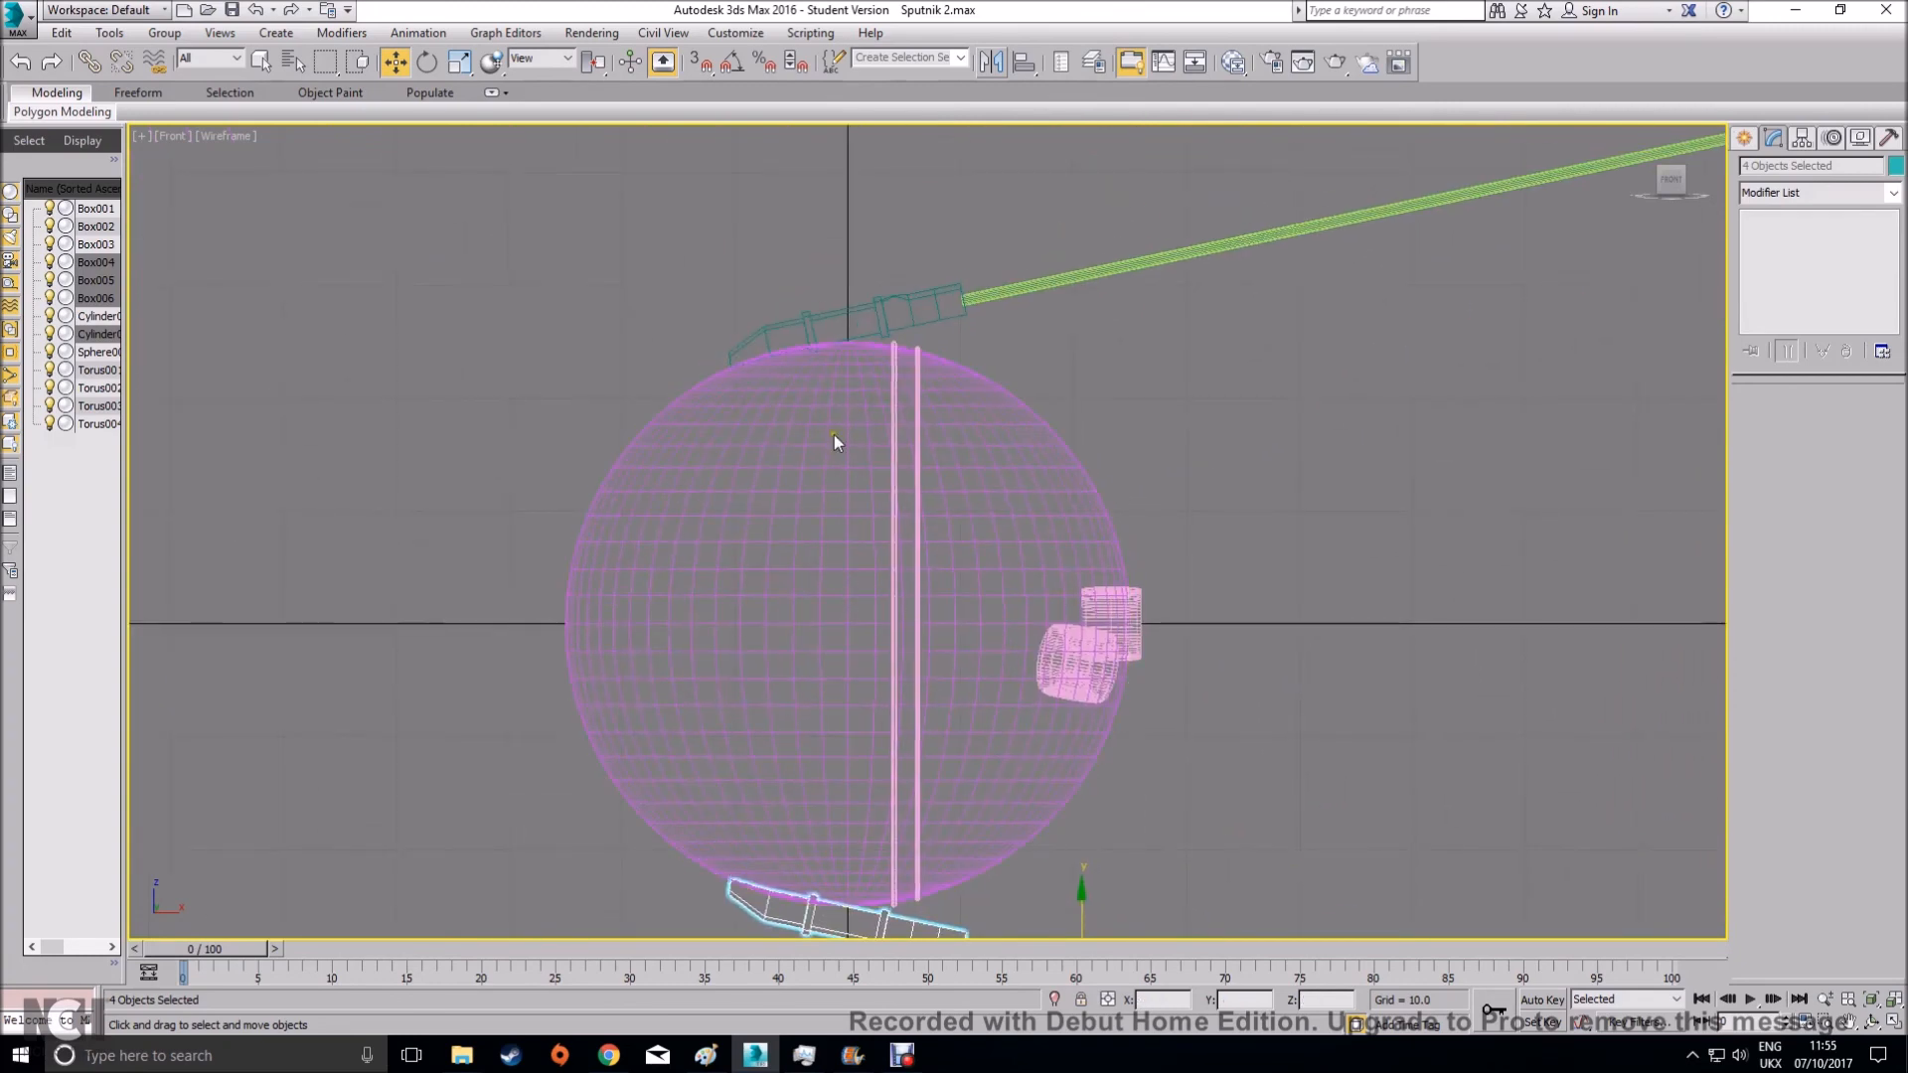
Select the upper and lower antenna rods together with all six of their mount parts in the Perspective view
{"action": "left_click", "coordinate": [1894, 1022]}
{"action": "right_click", "coordinate": [1434, 705]}
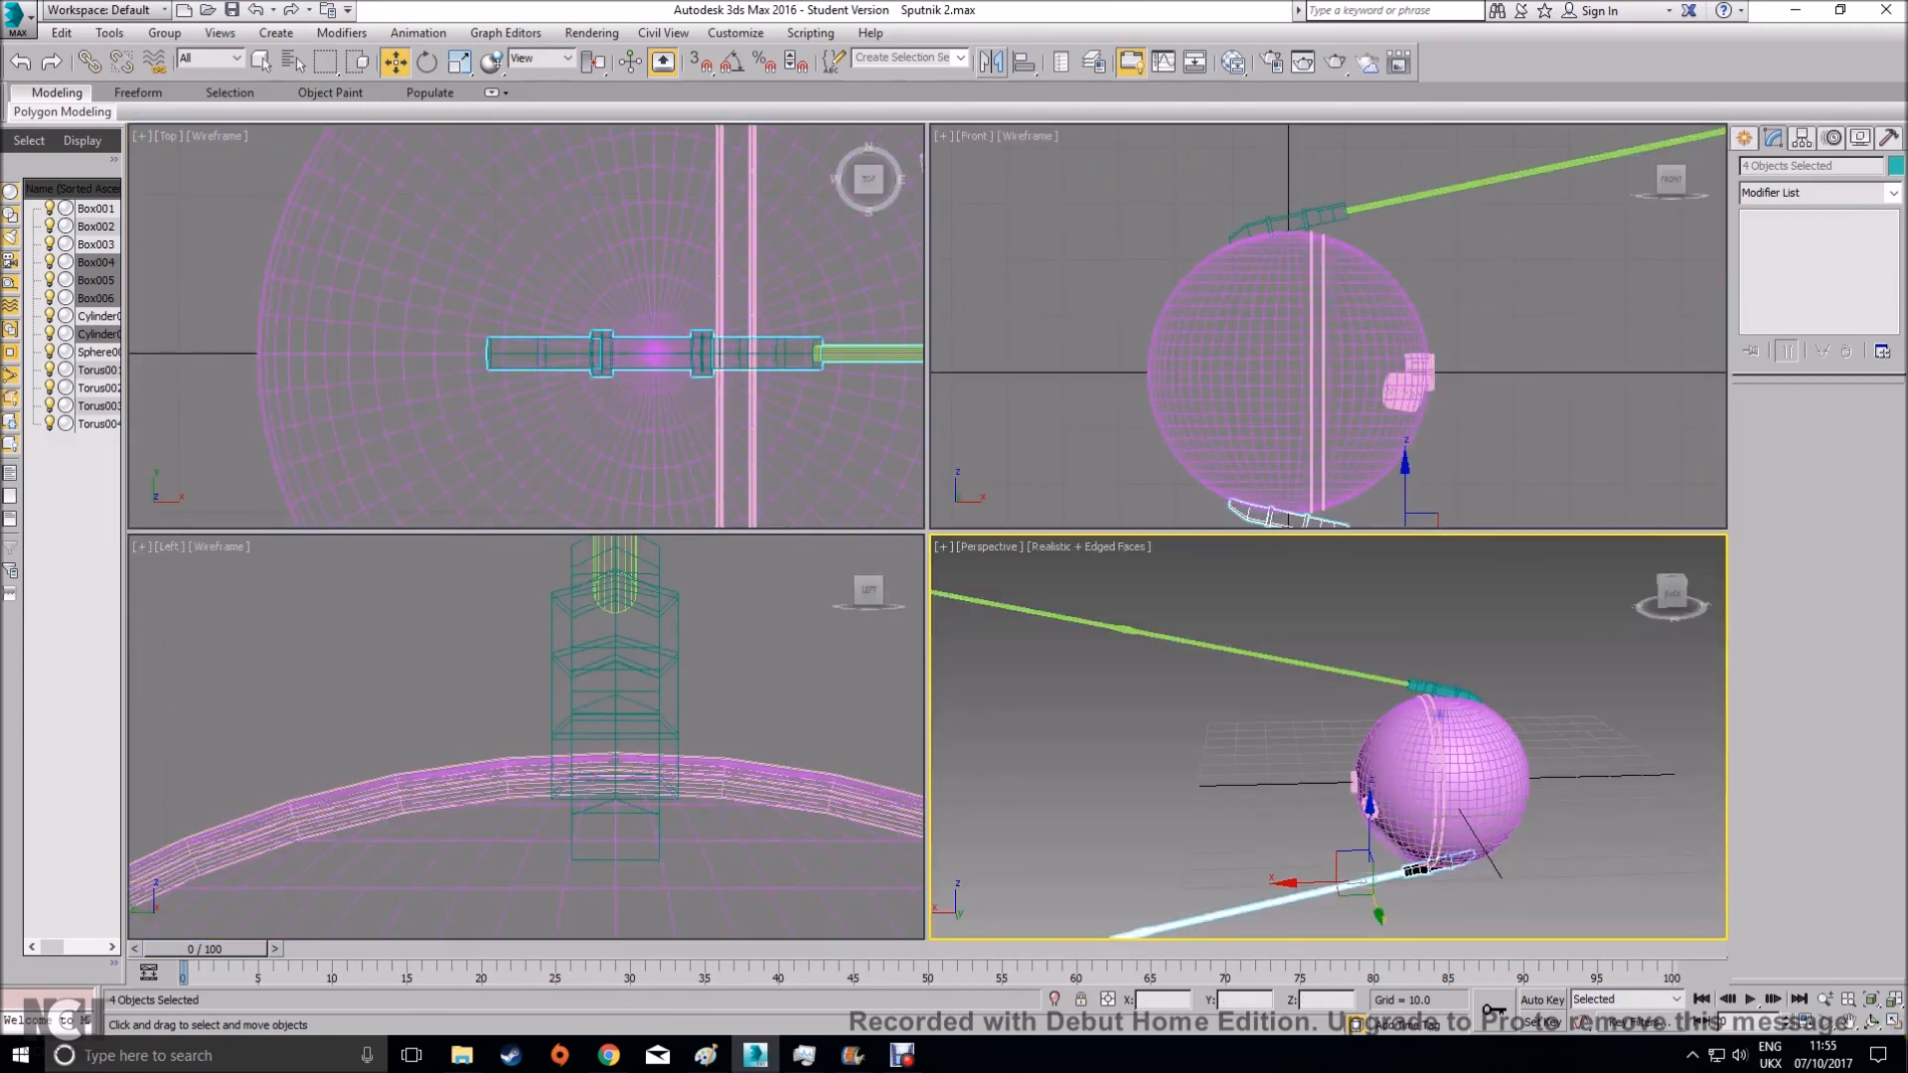
{"action": "left_click", "coordinate": [1894, 1022]}
{"action": "middle_click_drag", "start_coordinate": [1144, 421], "coordinate": [1123, 434]}
{"action": "left_click_drag", "start_coordinate": [926, 312], "coordinate": [1178, 443], "text": "ctrl"}
{"action": "left_click", "coordinate": [1200, 460], "text": "ctrl"}
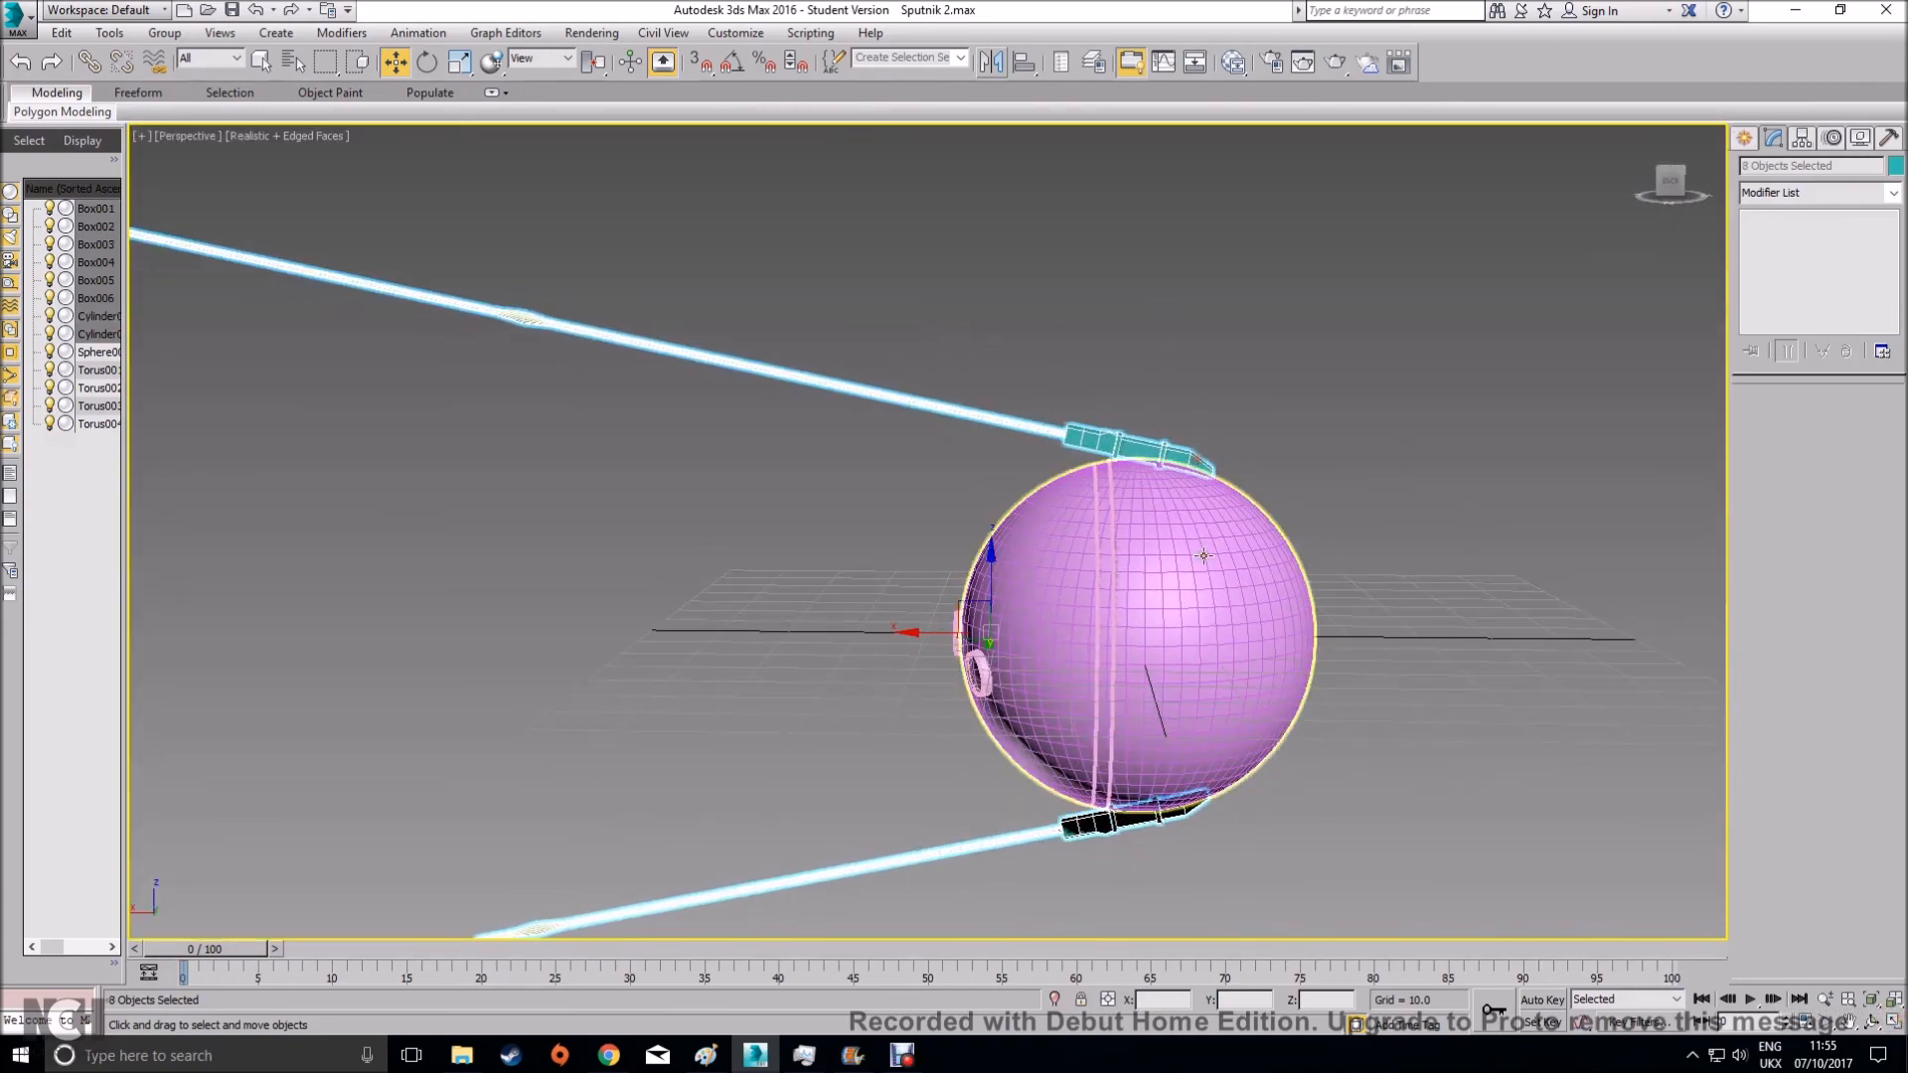
{"action": "middle_click_drag", "start_coordinate": [974, 712], "coordinate": [1160, 696], "text": "alt"}
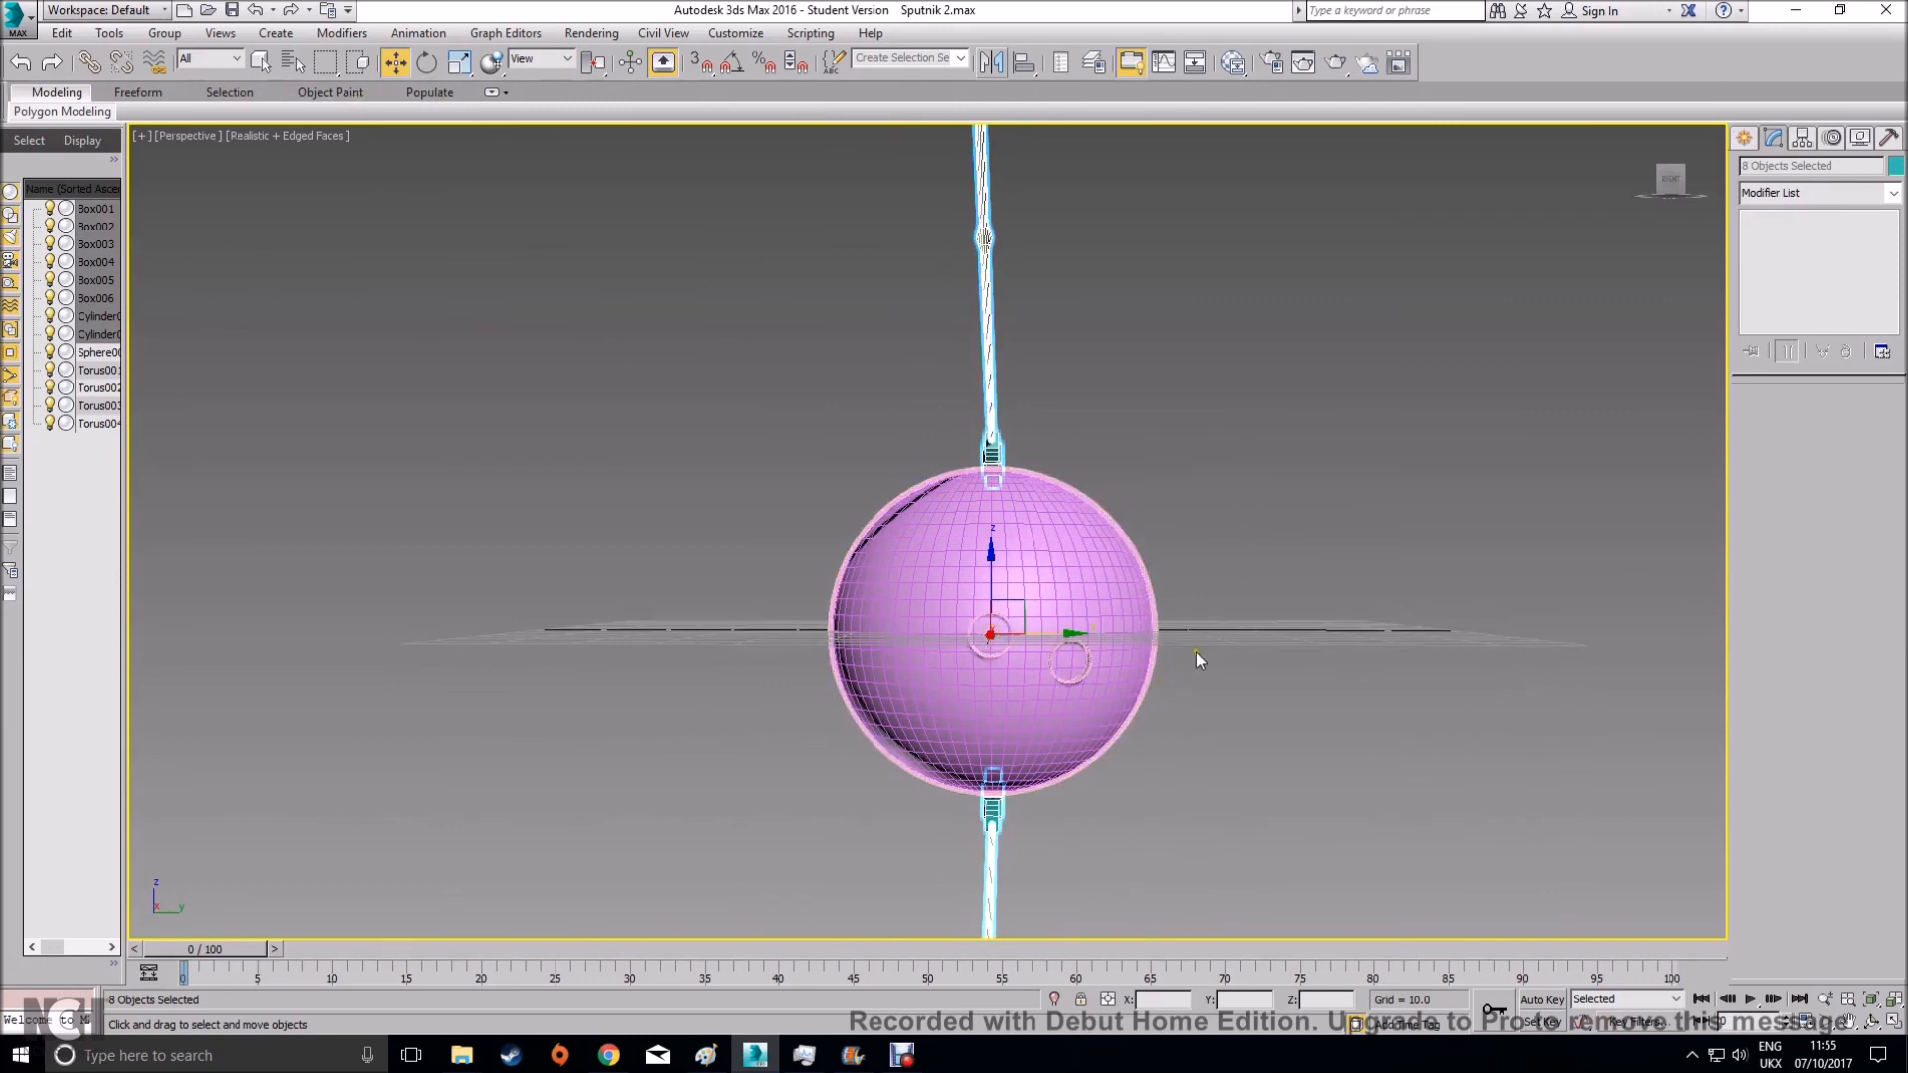
{"action": "middle_click_drag", "start_coordinate": [1196, 652], "coordinate": [1127, 665], "text": "alt"}
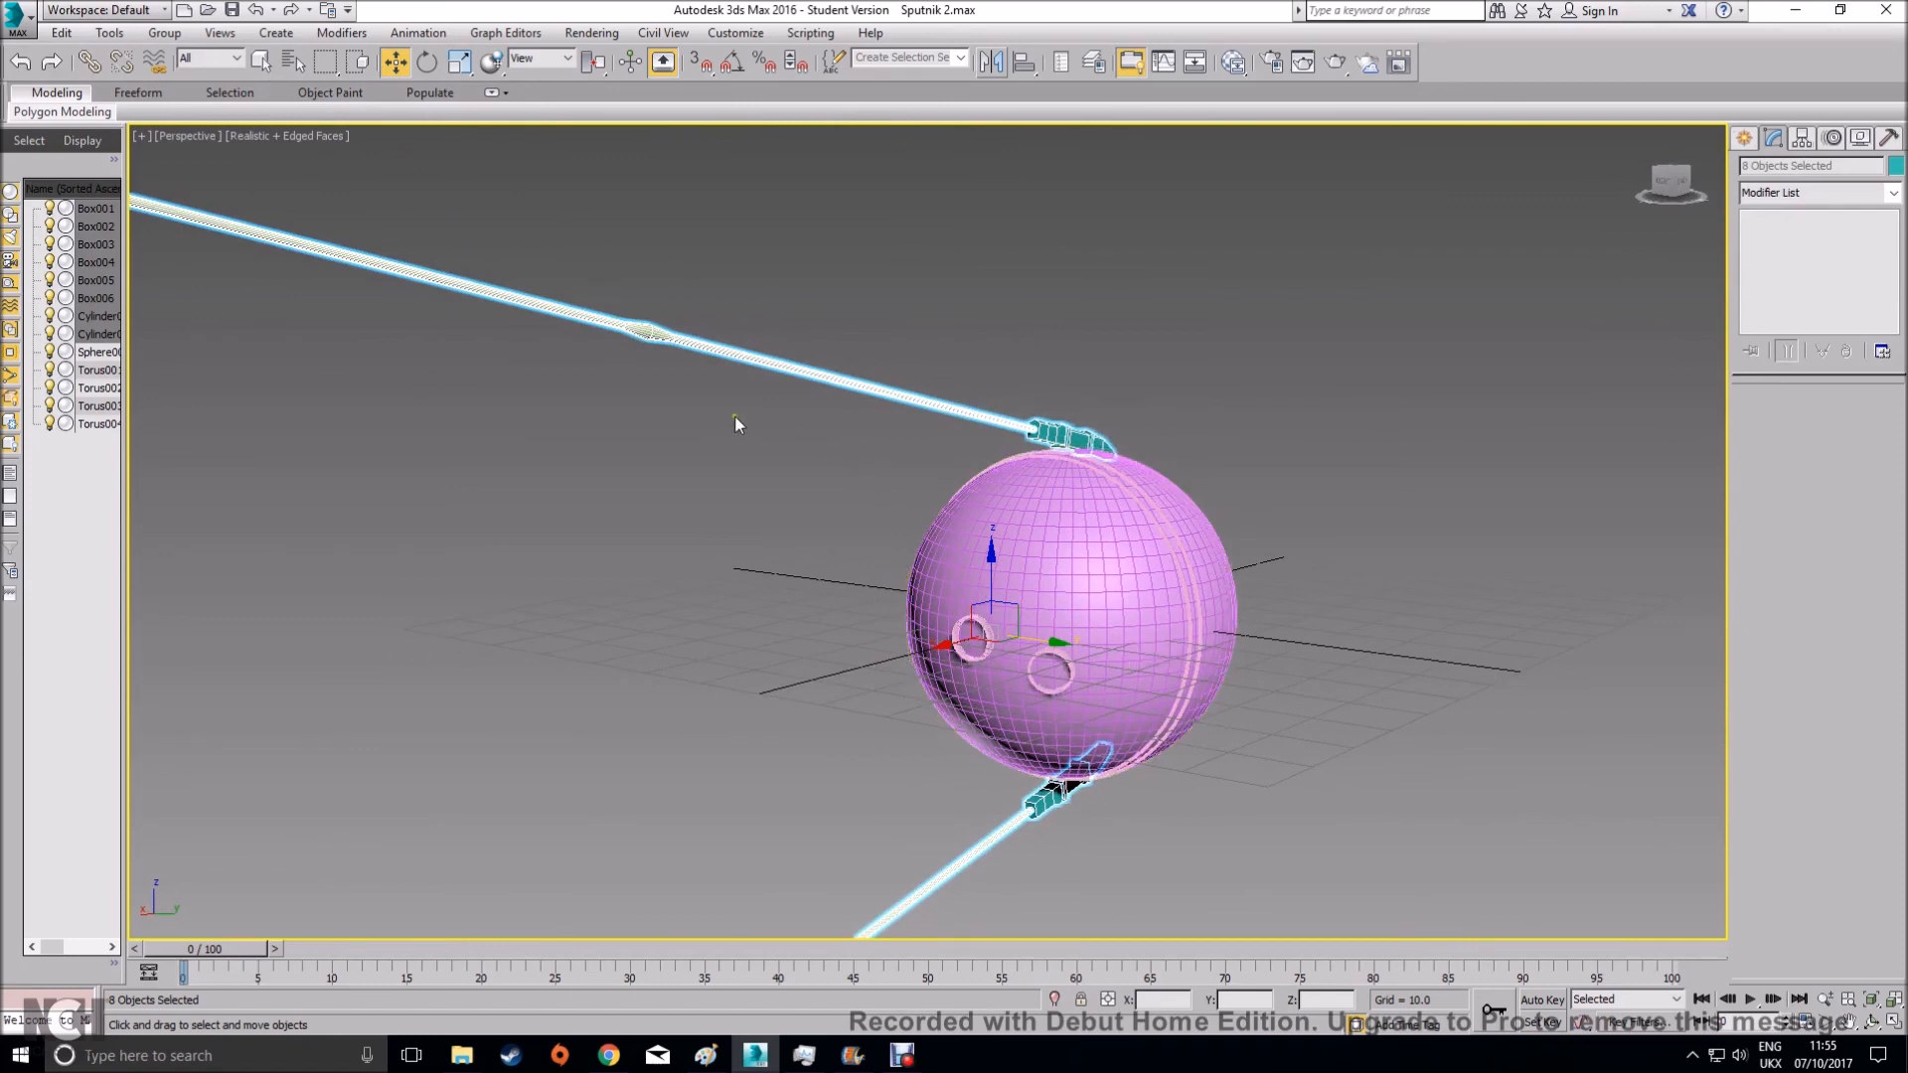
{"action": "left_click", "coordinate": [657, 332], "text": "alt"}
{"action": "middle_click_drag", "start_coordinate": [805, 568], "coordinate": [1091, 688], "text": "alt"}
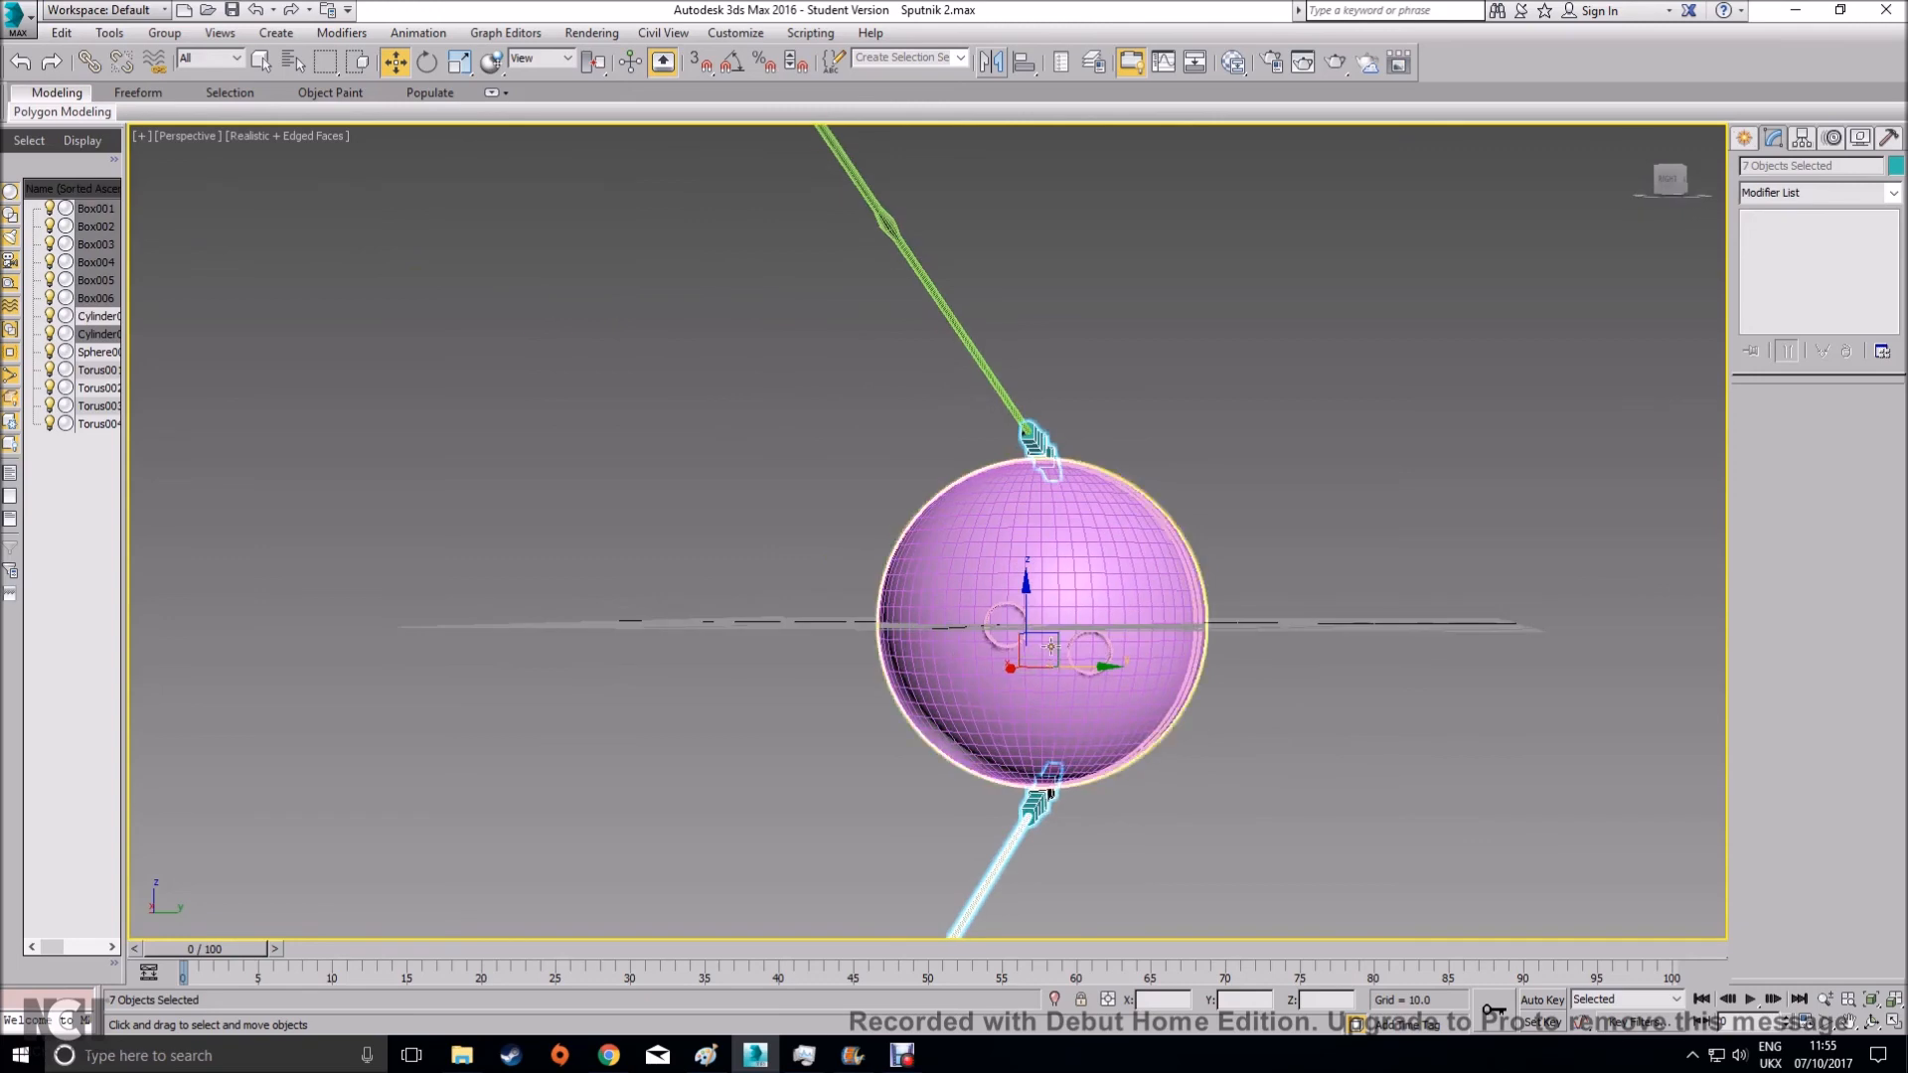
{"action": "middle_click_drag", "start_coordinate": [1037, 748], "coordinate": [855, 479], "text": "alt"}
{"action": "left_click", "coordinate": [809, 389], "text": "ctrl"}
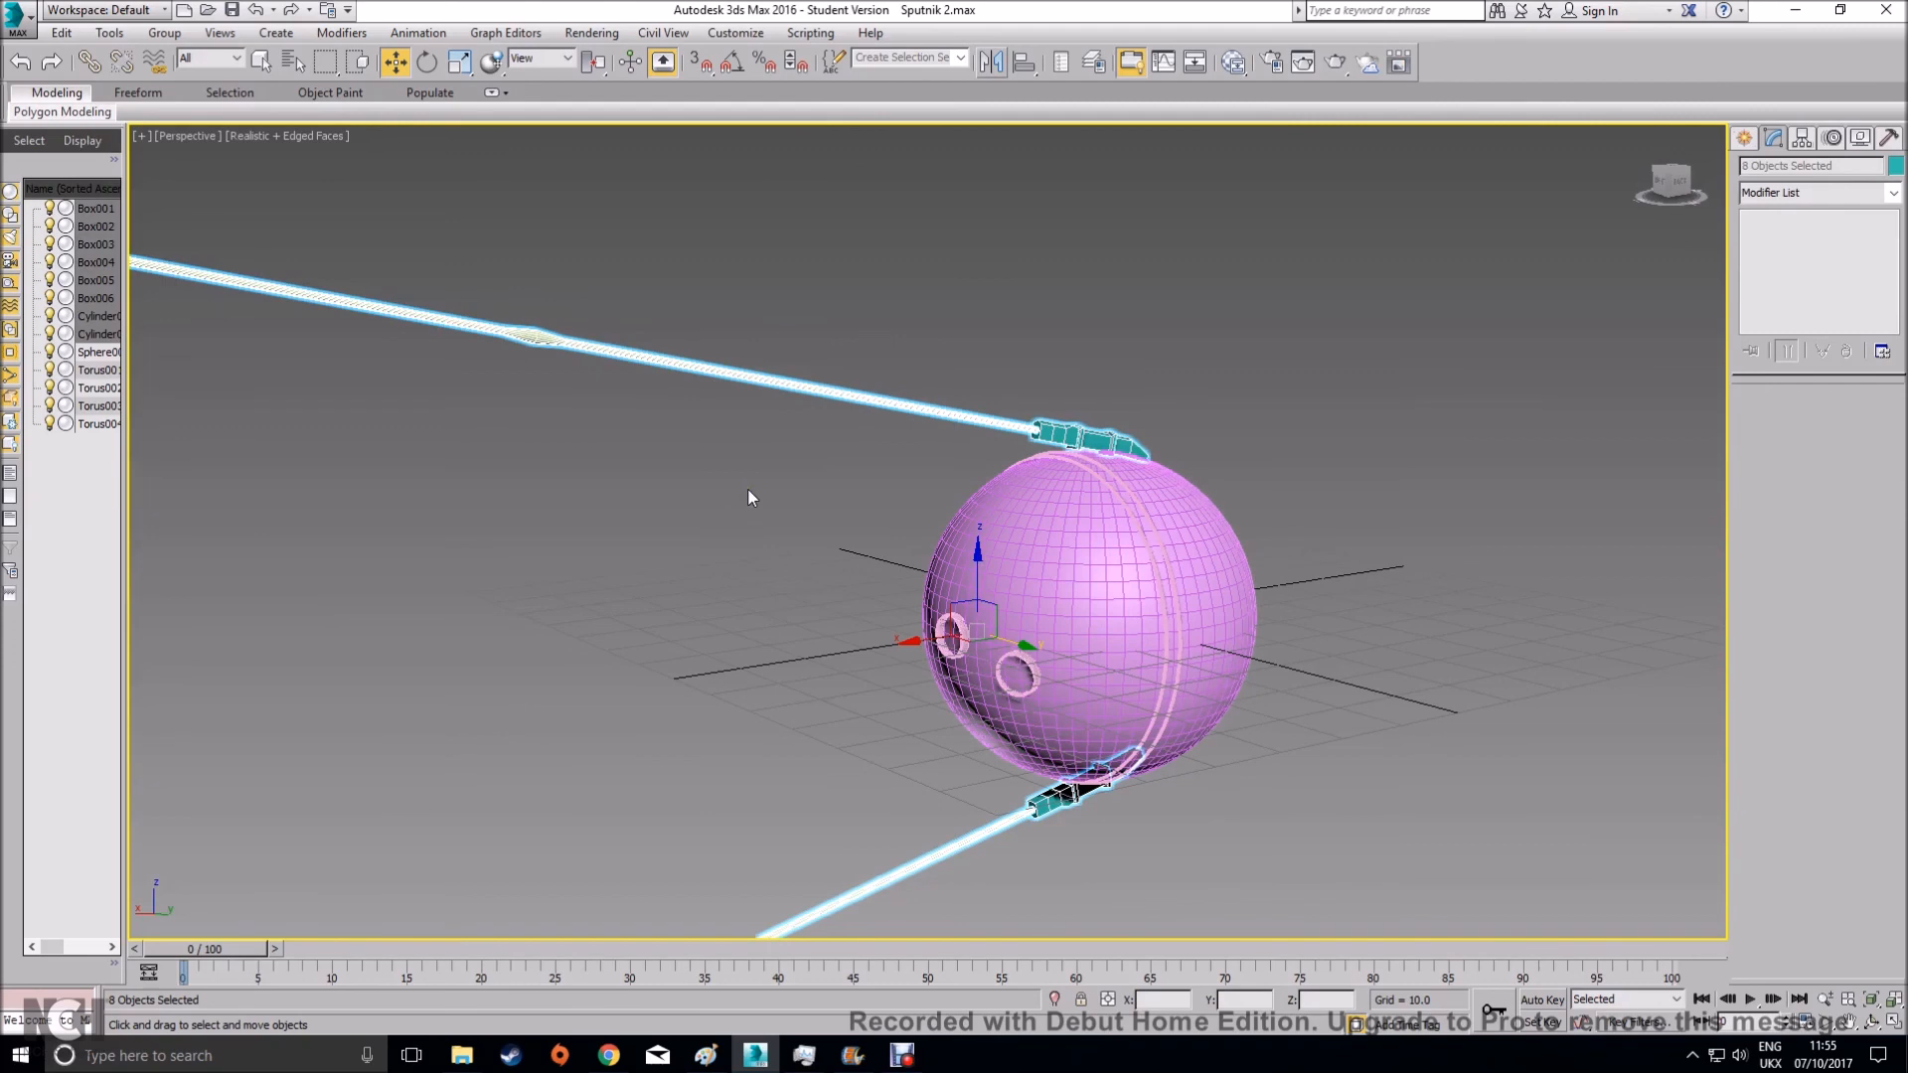
Clone the selected antennas and mounts as instances and open the Rotate Transform Type-In for the clones
{"action": "left_click", "coordinate": [60, 33]}
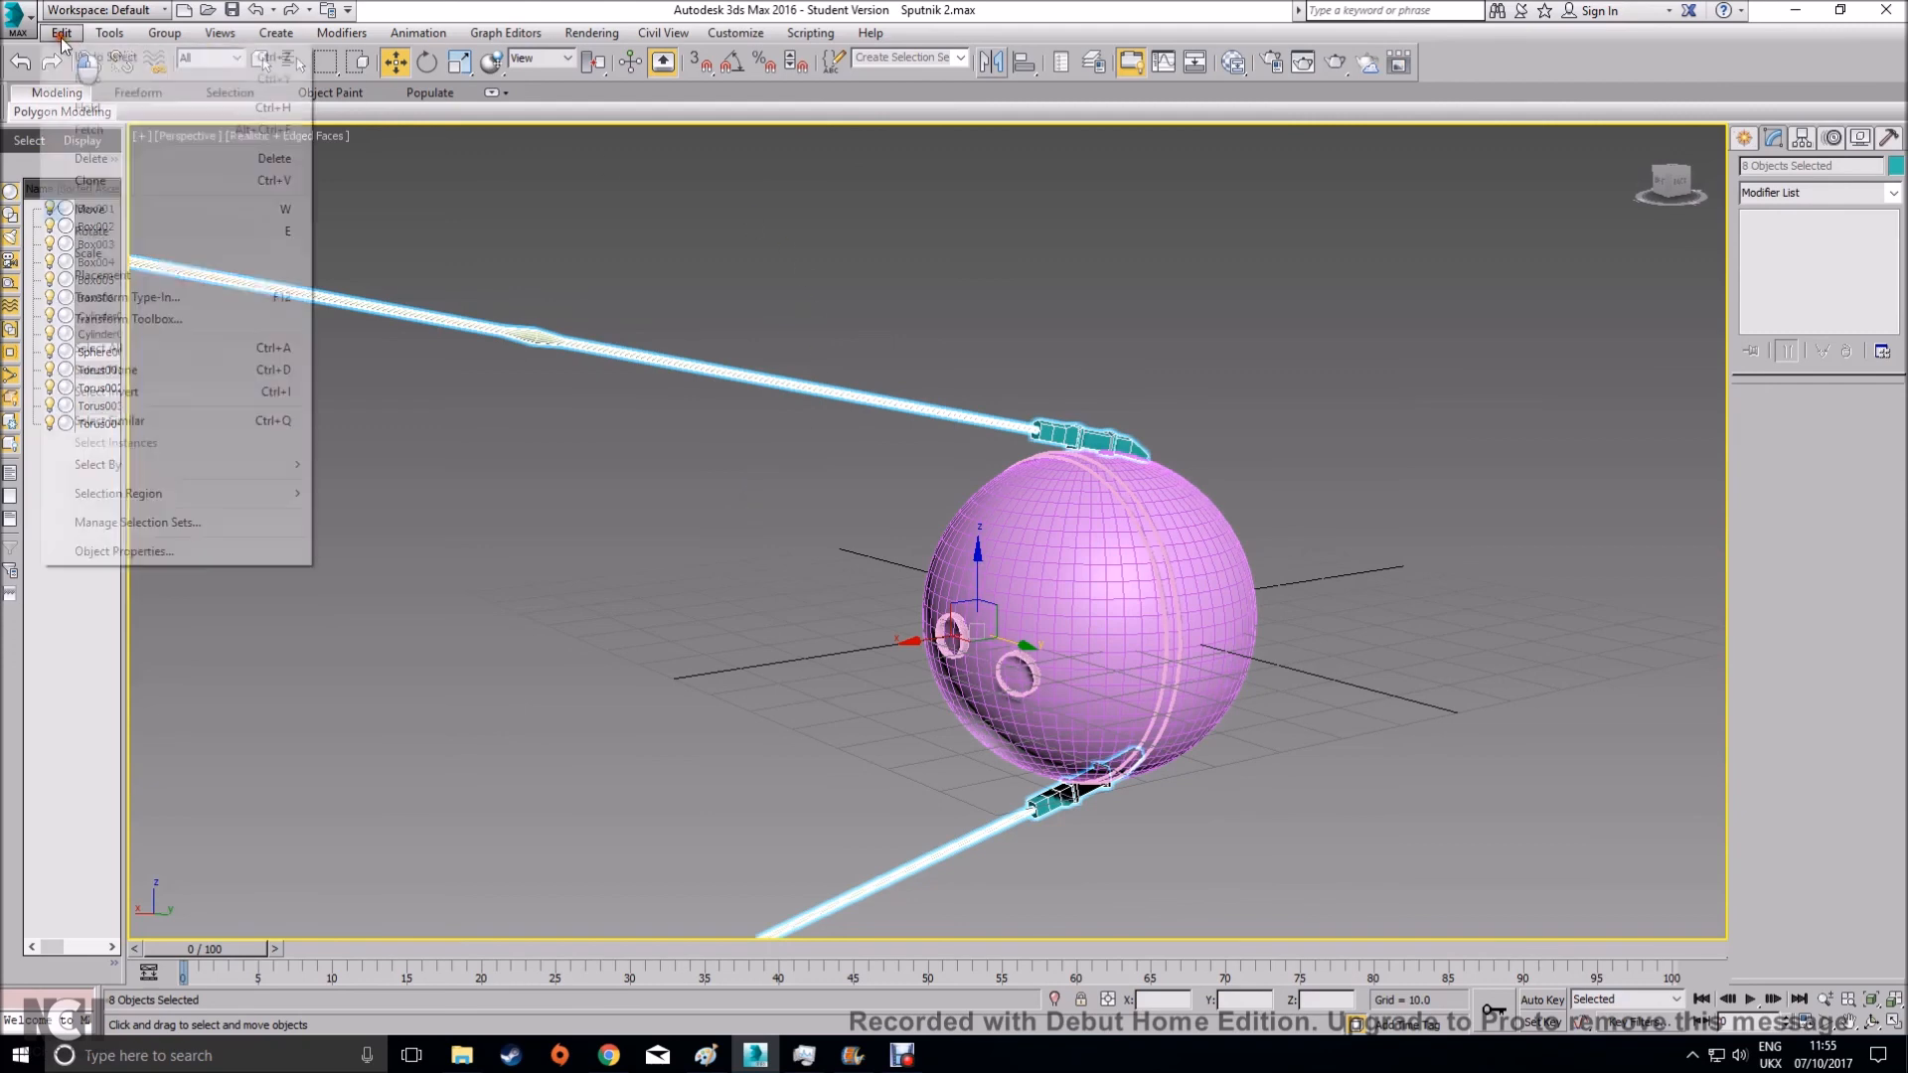
{"action": "left_click", "coordinate": [137, 180]}
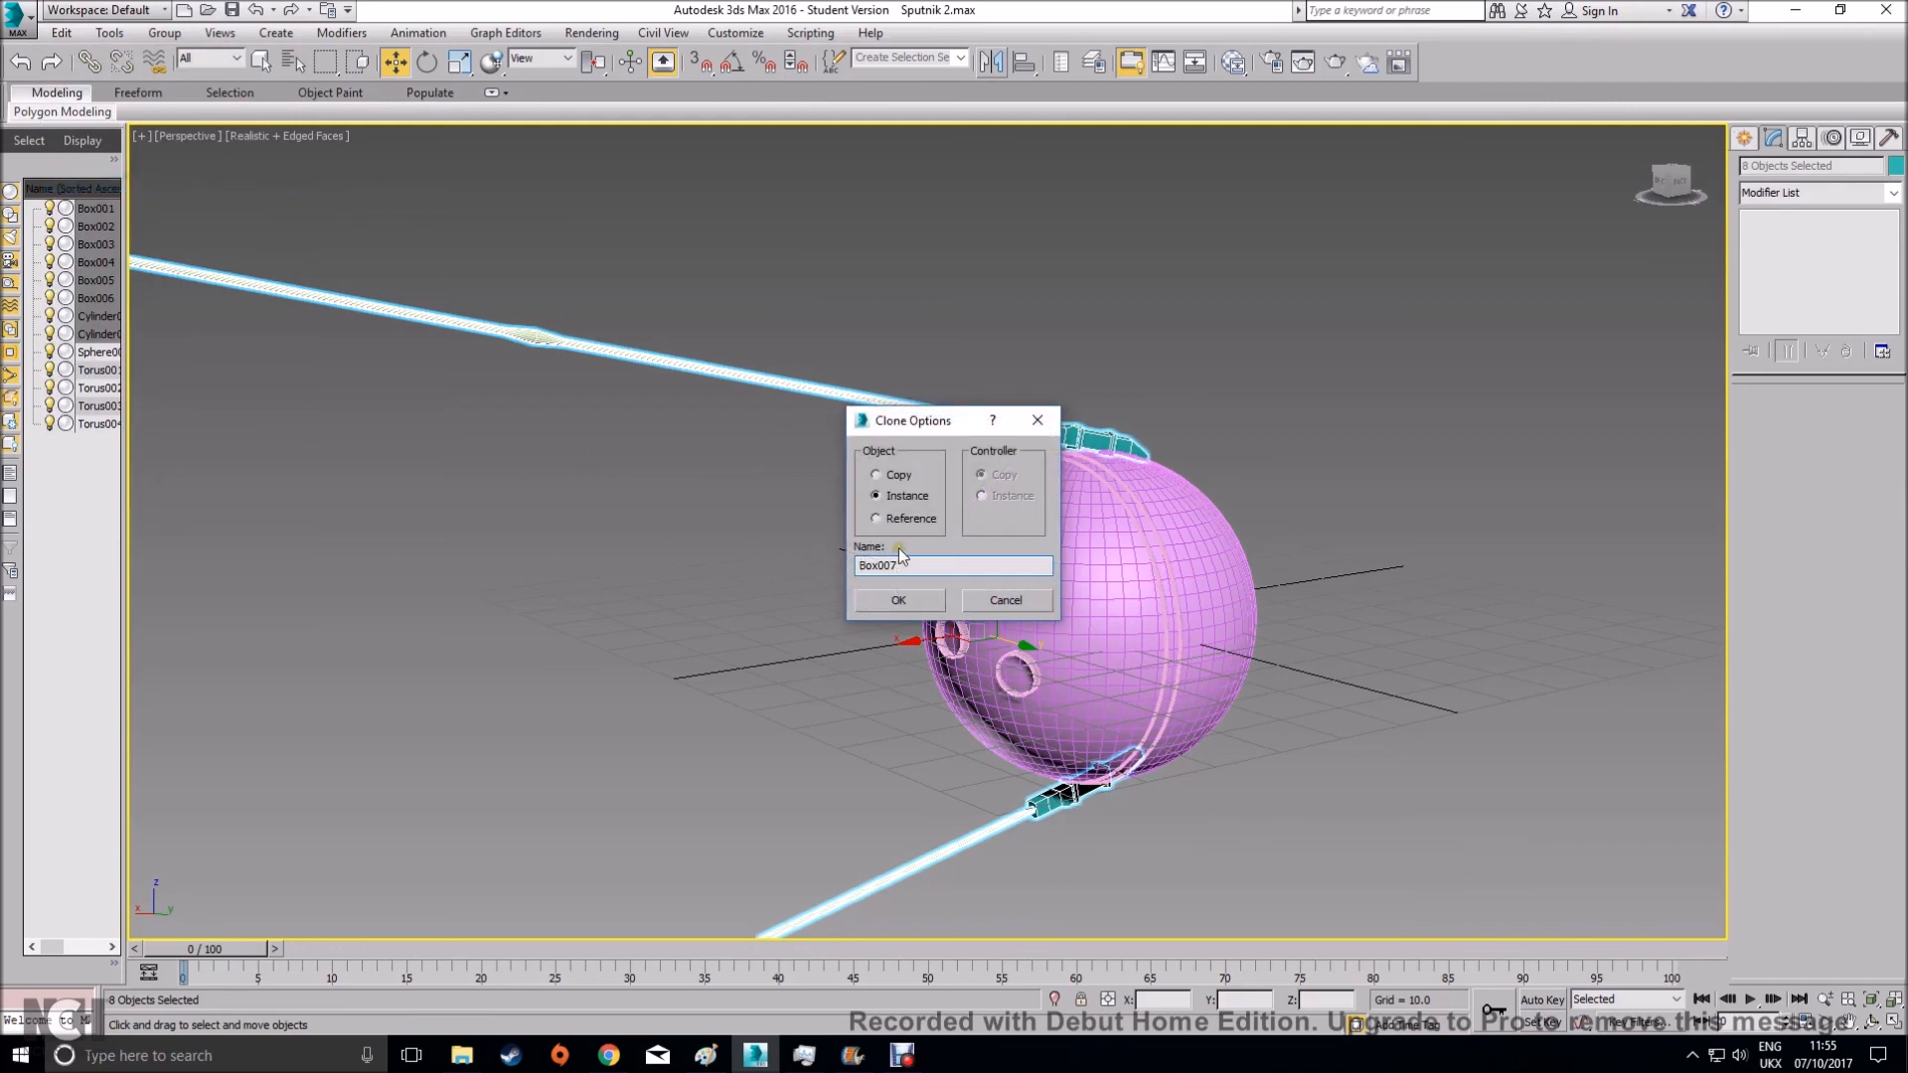
{"action": "left_click", "coordinate": [899, 600]}
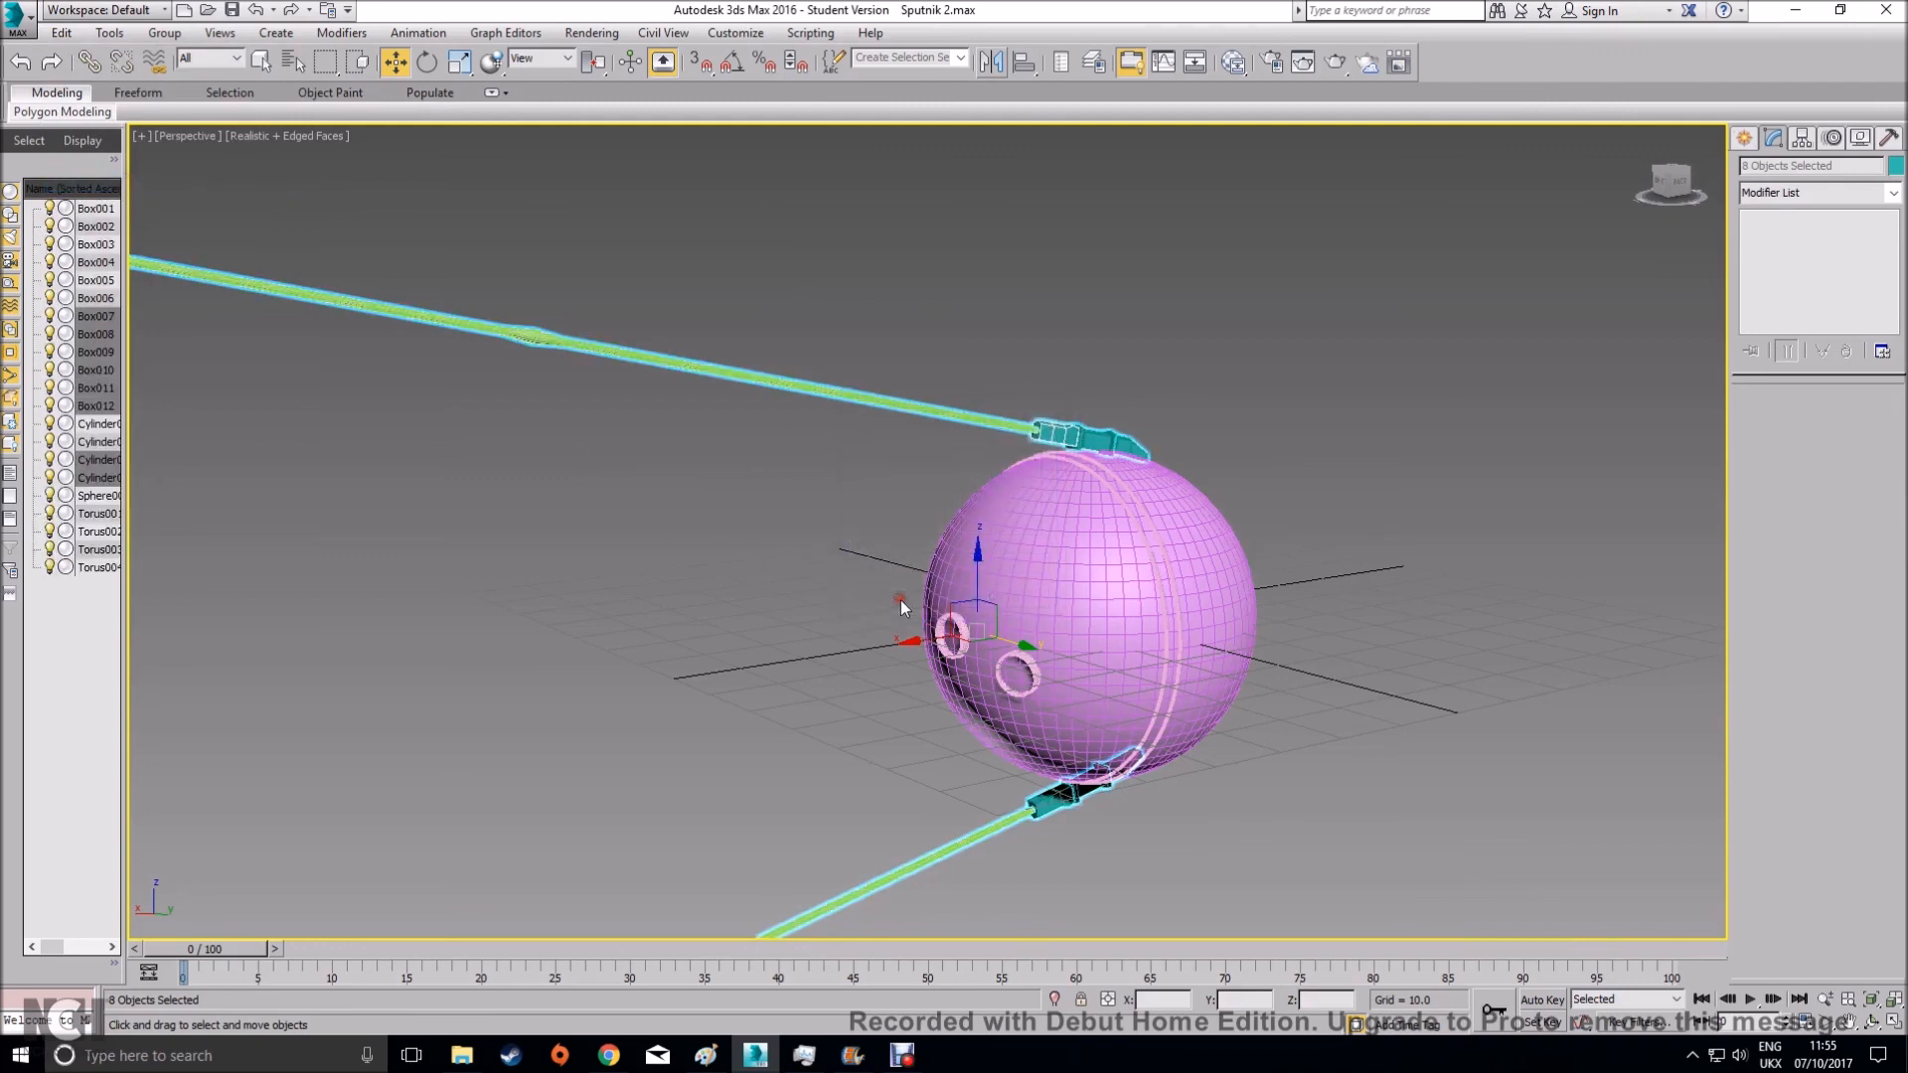
{"action": "left_click", "coordinate": [427, 64]}
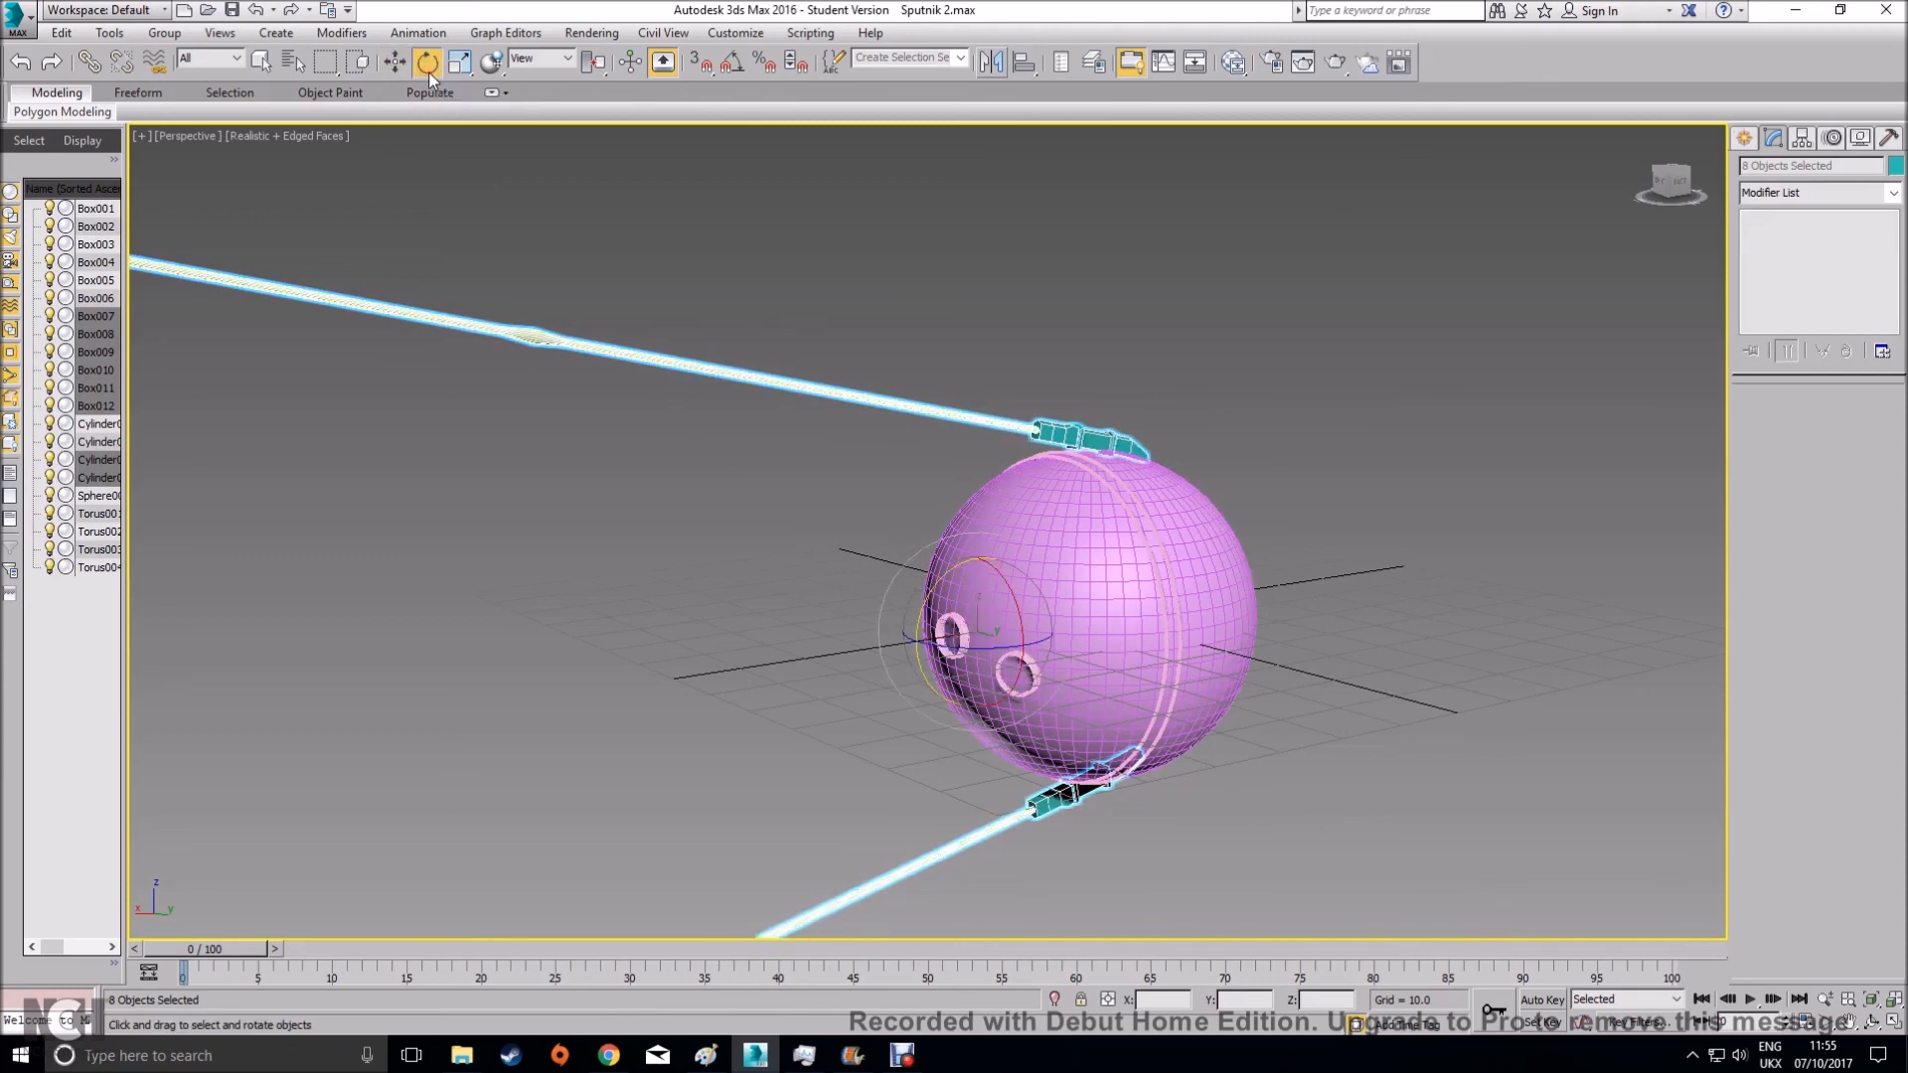
{"action": "right_click", "coordinate": [429, 73]}
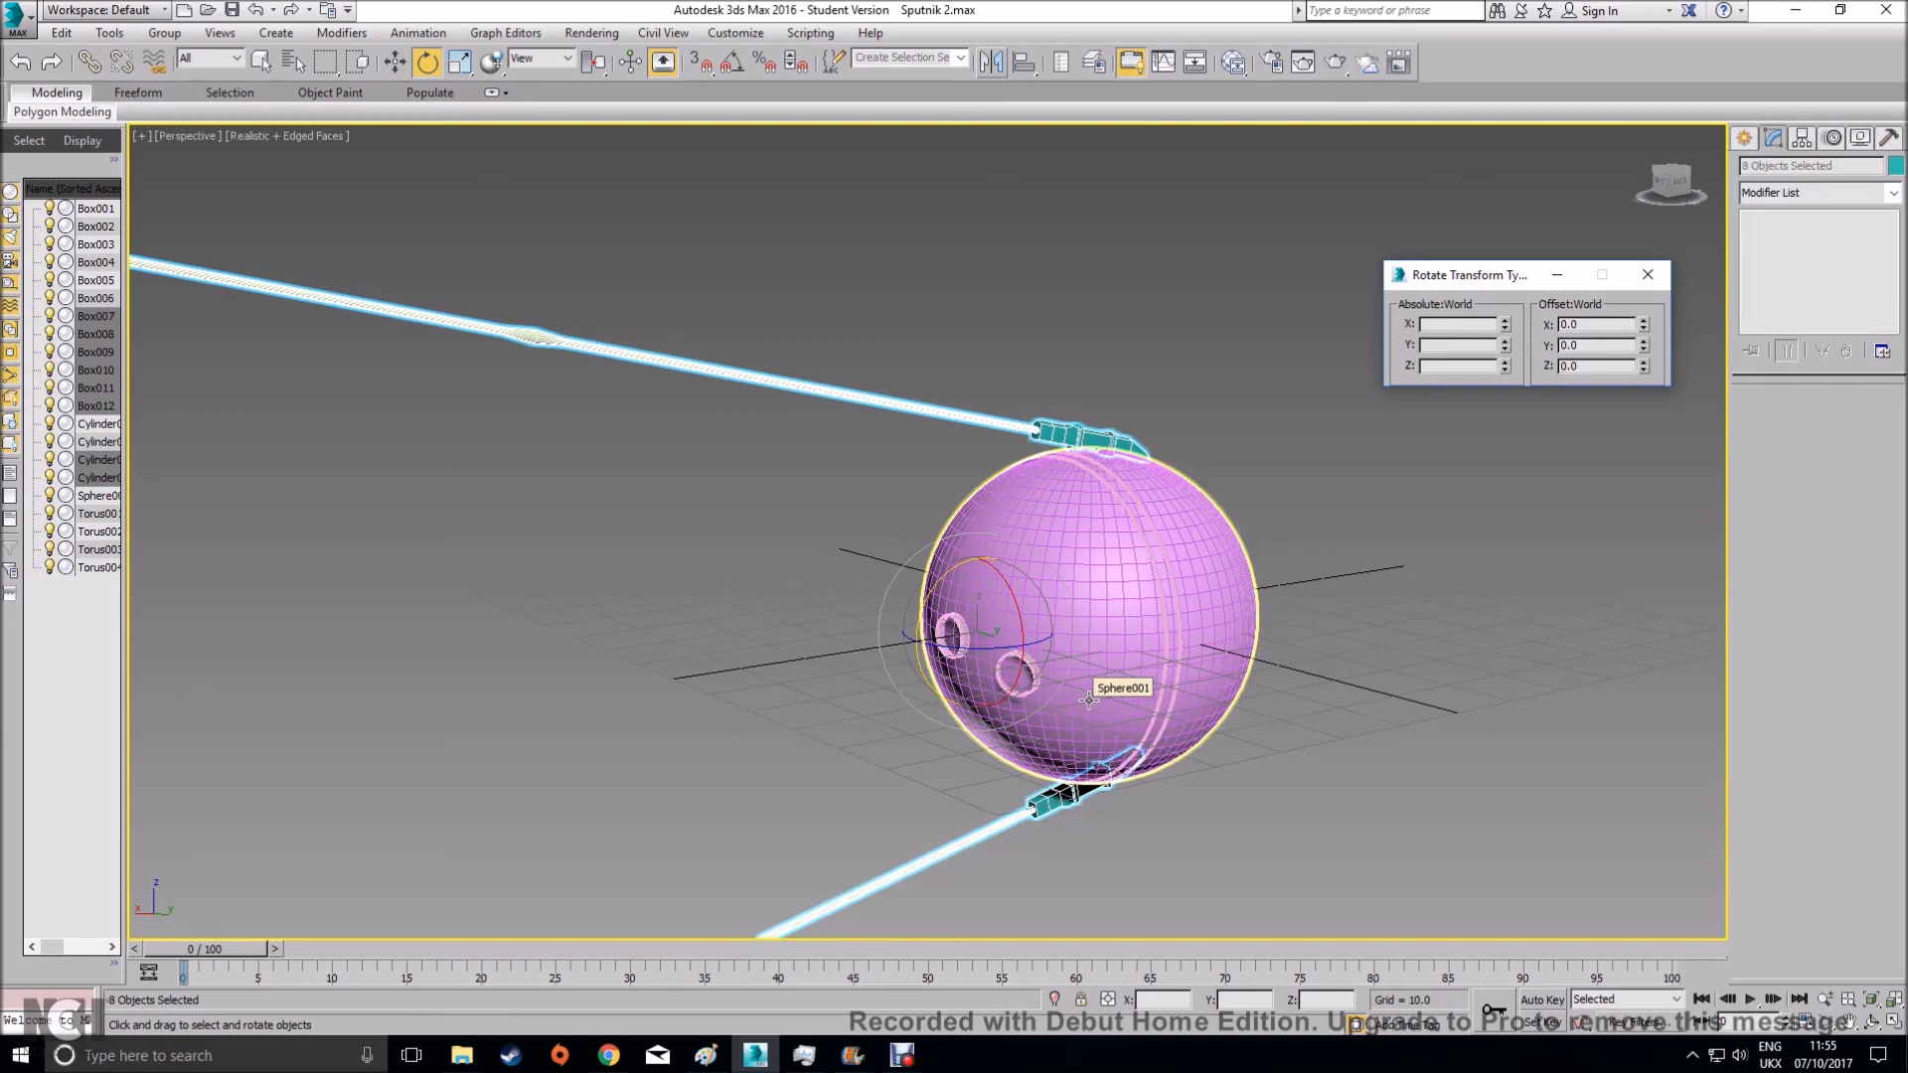
Try rotating the cloned antenna pair freehand about different world axes, undoing each attempt
{"action": "left_click_drag", "start_coordinate": [1504, 362], "coordinate": [1490, 109]}
{"action": "key", "text": "ctrl+z"}
{"action": "left_click_drag", "start_coordinate": [1503, 345], "coordinate": [1512, 172]}
{"action": "key", "text": "ctrl+z"}
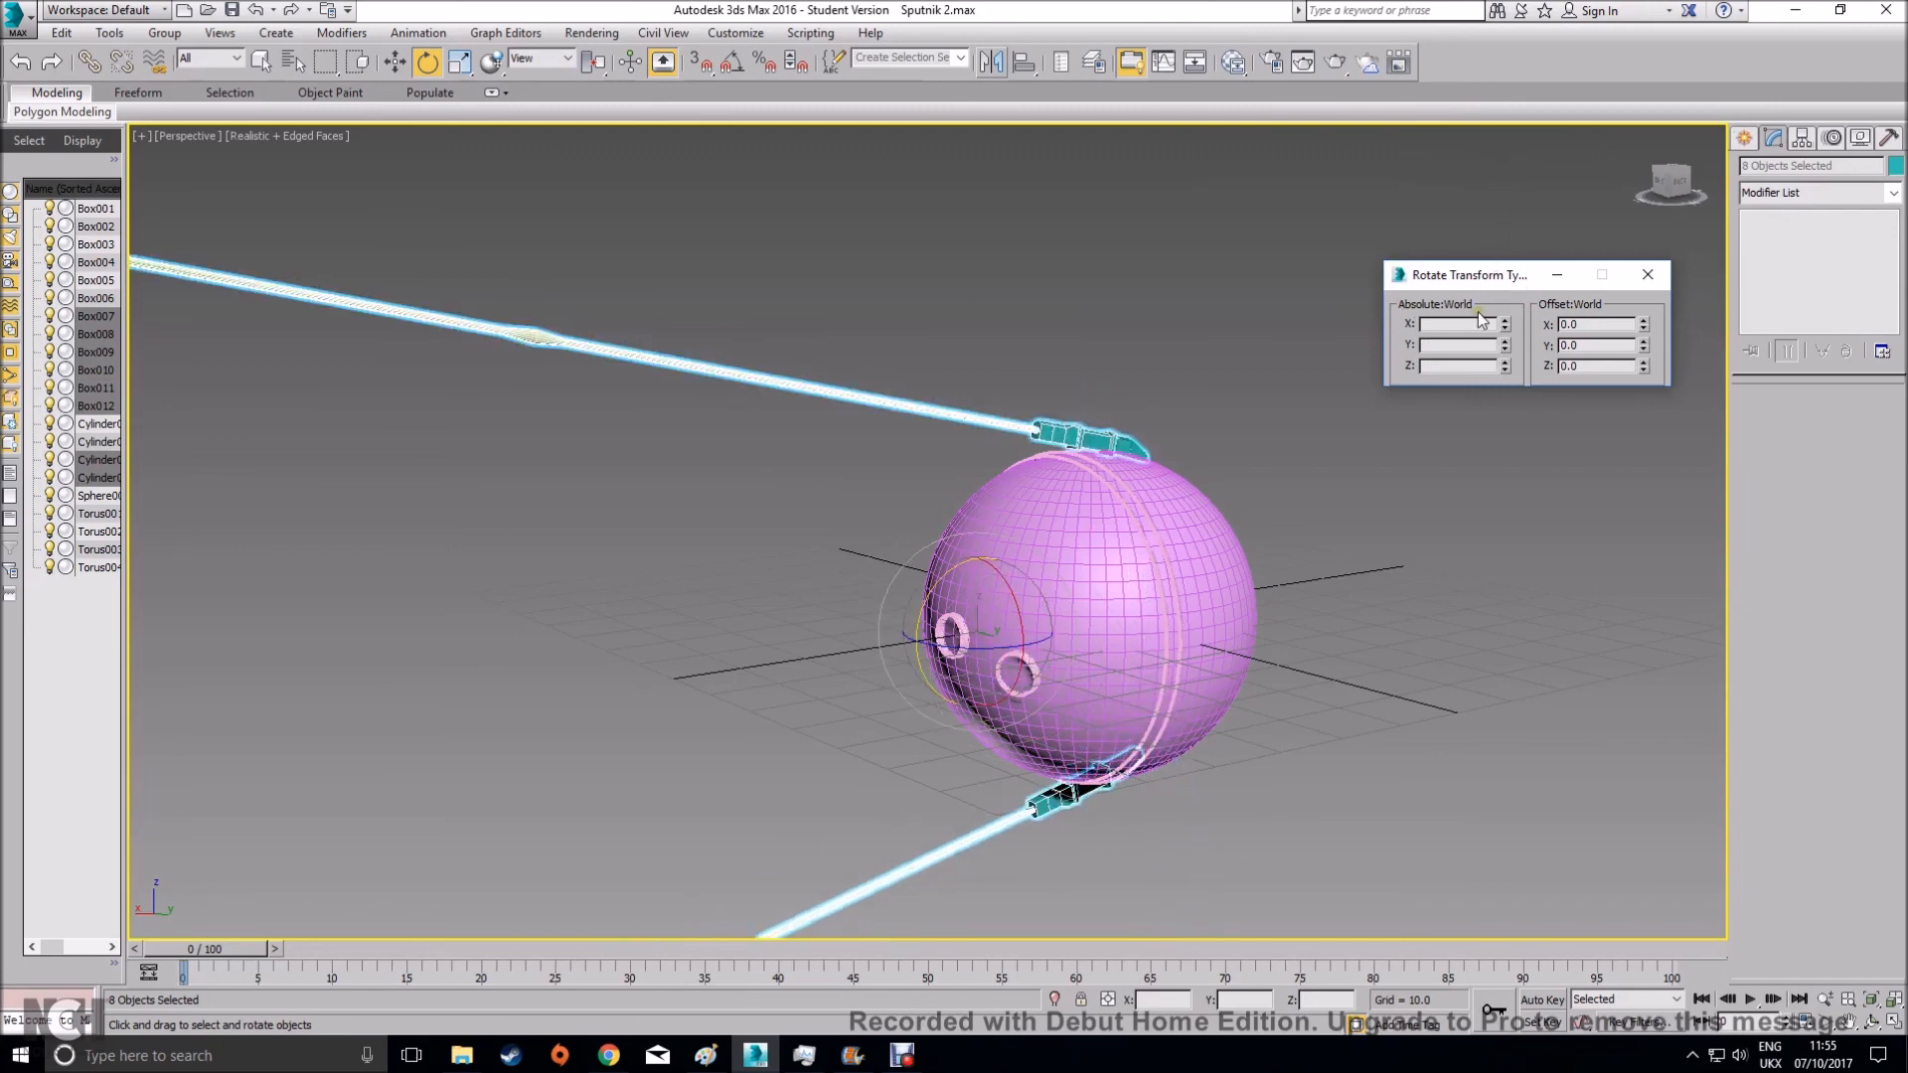
{"action": "left_click_drag", "start_coordinate": [1504, 323], "coordinate": [1498, 135]}
{"action": "key", "text": "ctrl+z"}
{"action": "left_click_drag", "start_coordinate": [1505, 364], "coordinate": [1405, 885]}
{"action": "key", "text": "ctrl+z"}
{"action": "left_click_drag", "start_coordinate": [1014, 608], "coordinate": [1057, 747], "text": "shift"}
{"action": "left_click_drag", "start_coordinate": [1643, 327], "coordinate": [1662, 740], "text": "shift"}
{"action": "key", "text": "ctrl+z"}
{"action": "mouse_move", "coordinate": [1643, 325]}
{"action": "left_mouse_down", "text": "shift"}
{"action": "mouse_move", "coordinate": [1696, 1039]}
{"action": "mouse_move", "coordinate": [1654, 162]}
{"action": "mouse_move", "coordinate": [1632, 208]}
{"action": "mouse_move", "coordinate": [1642, 328]}
{"action": "left_mouse_up", "text": "shift"}
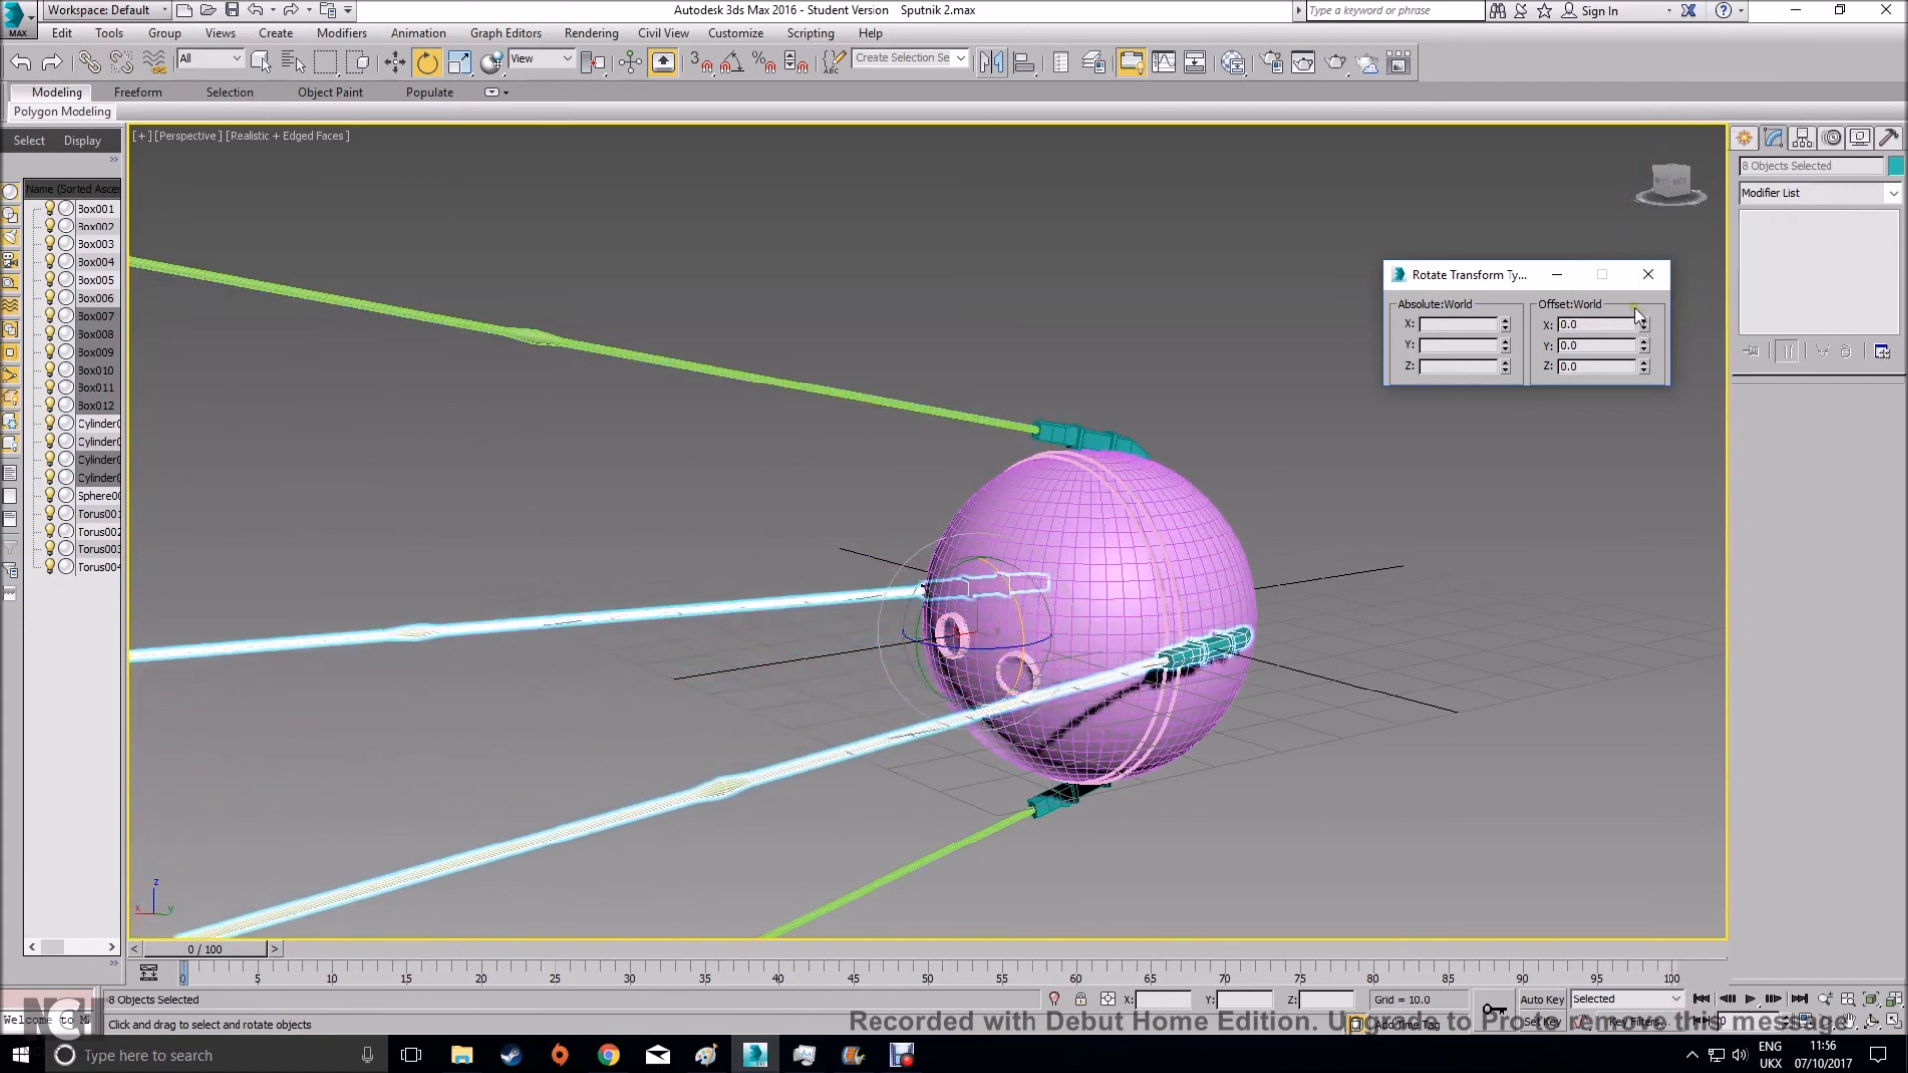
{"action": "key", "text": "ctrl+z"}
{"action": "mouse_move", "coordinate": [1643, 323]}
{"action": "left_mouse_down"}
{"action": "mouse_move", "coordinate": [1643, 159]}
{"action": "mouse_move", "coordinate": [1639, 501]}
{"action": "mouse_move", "coordinate": [1589, 303]}
{"action": "mouse_move", "coordinate": [1610, 274]}
{"action": "left_mouse_up"}
{"action": "key", "text": "ctrl+z"}
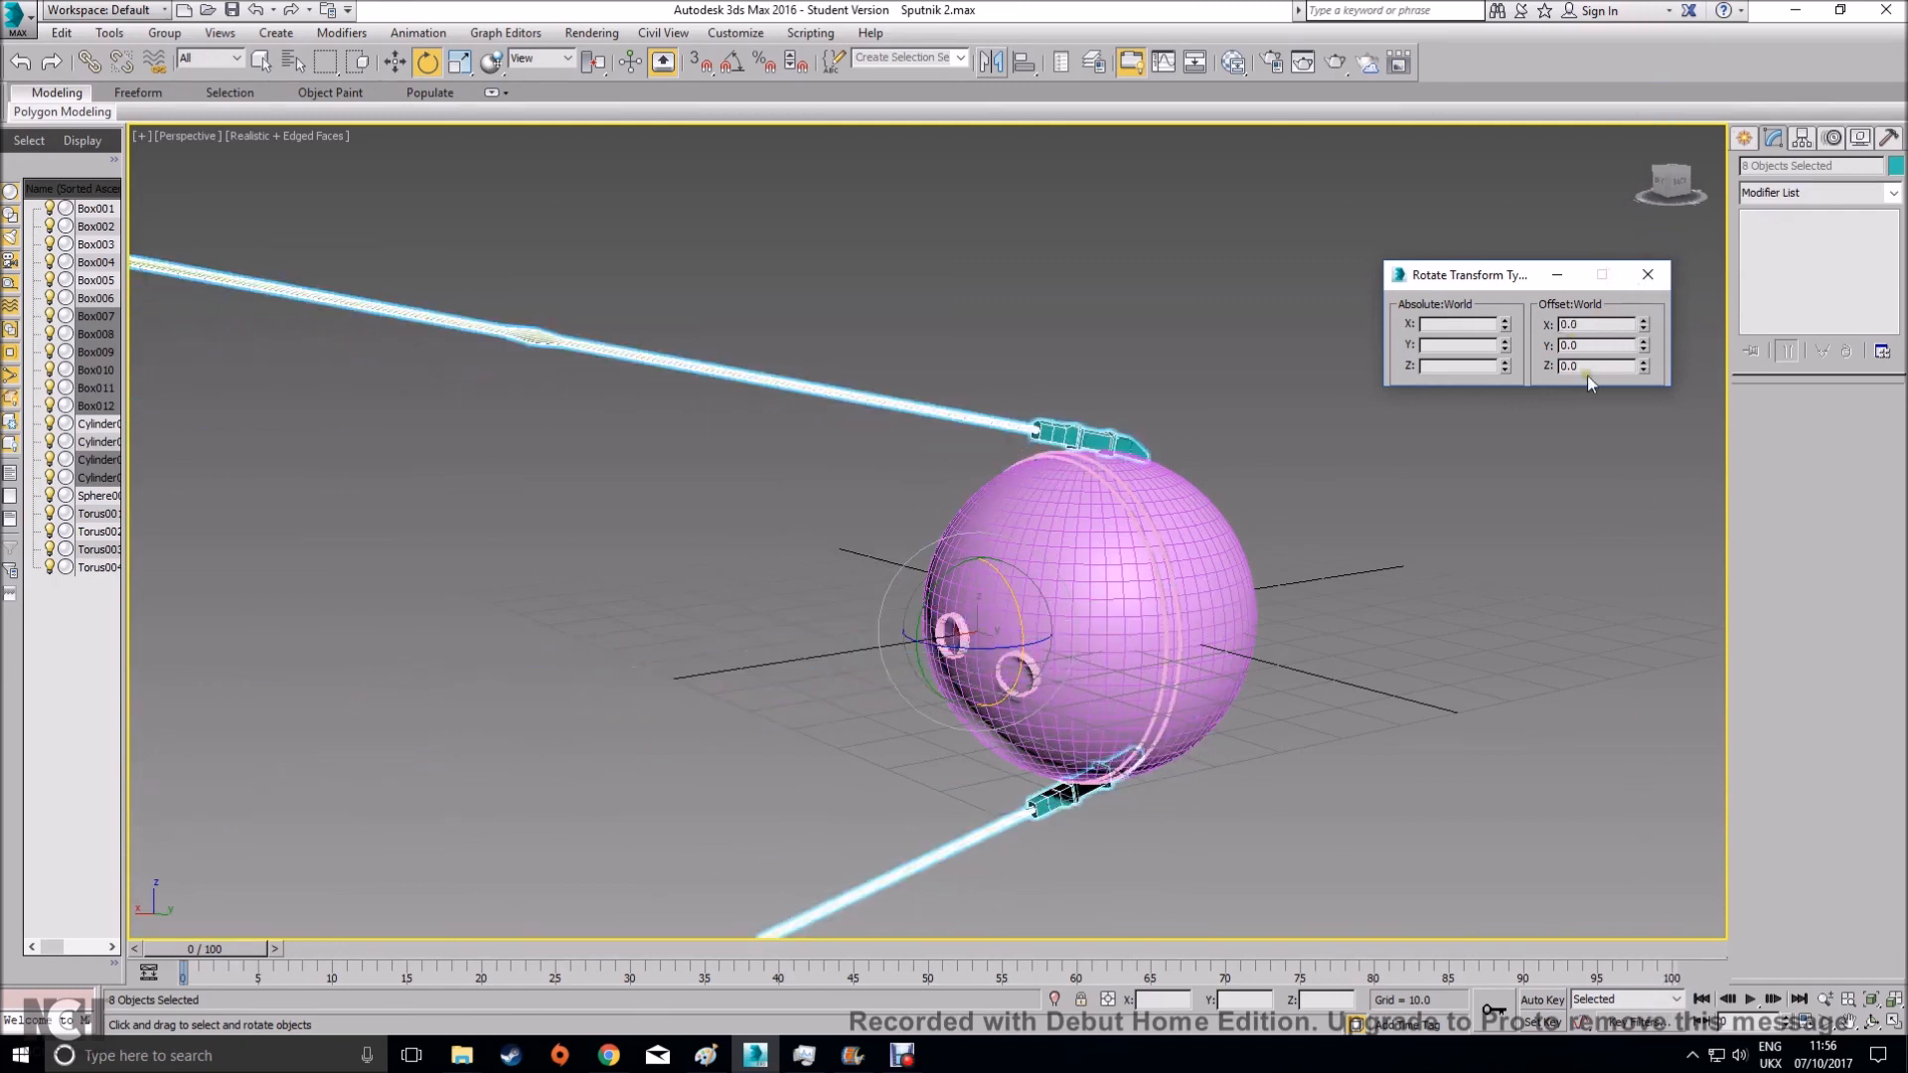
Rotate the cloned antenna pair by an offset of 90 degrees about the world X axis and deselect it
{"action": "left_click_drag", "start_coordinate": [1627, 323], "coordinate": [1432, 321]}
{"action": "type", "text": "90"}
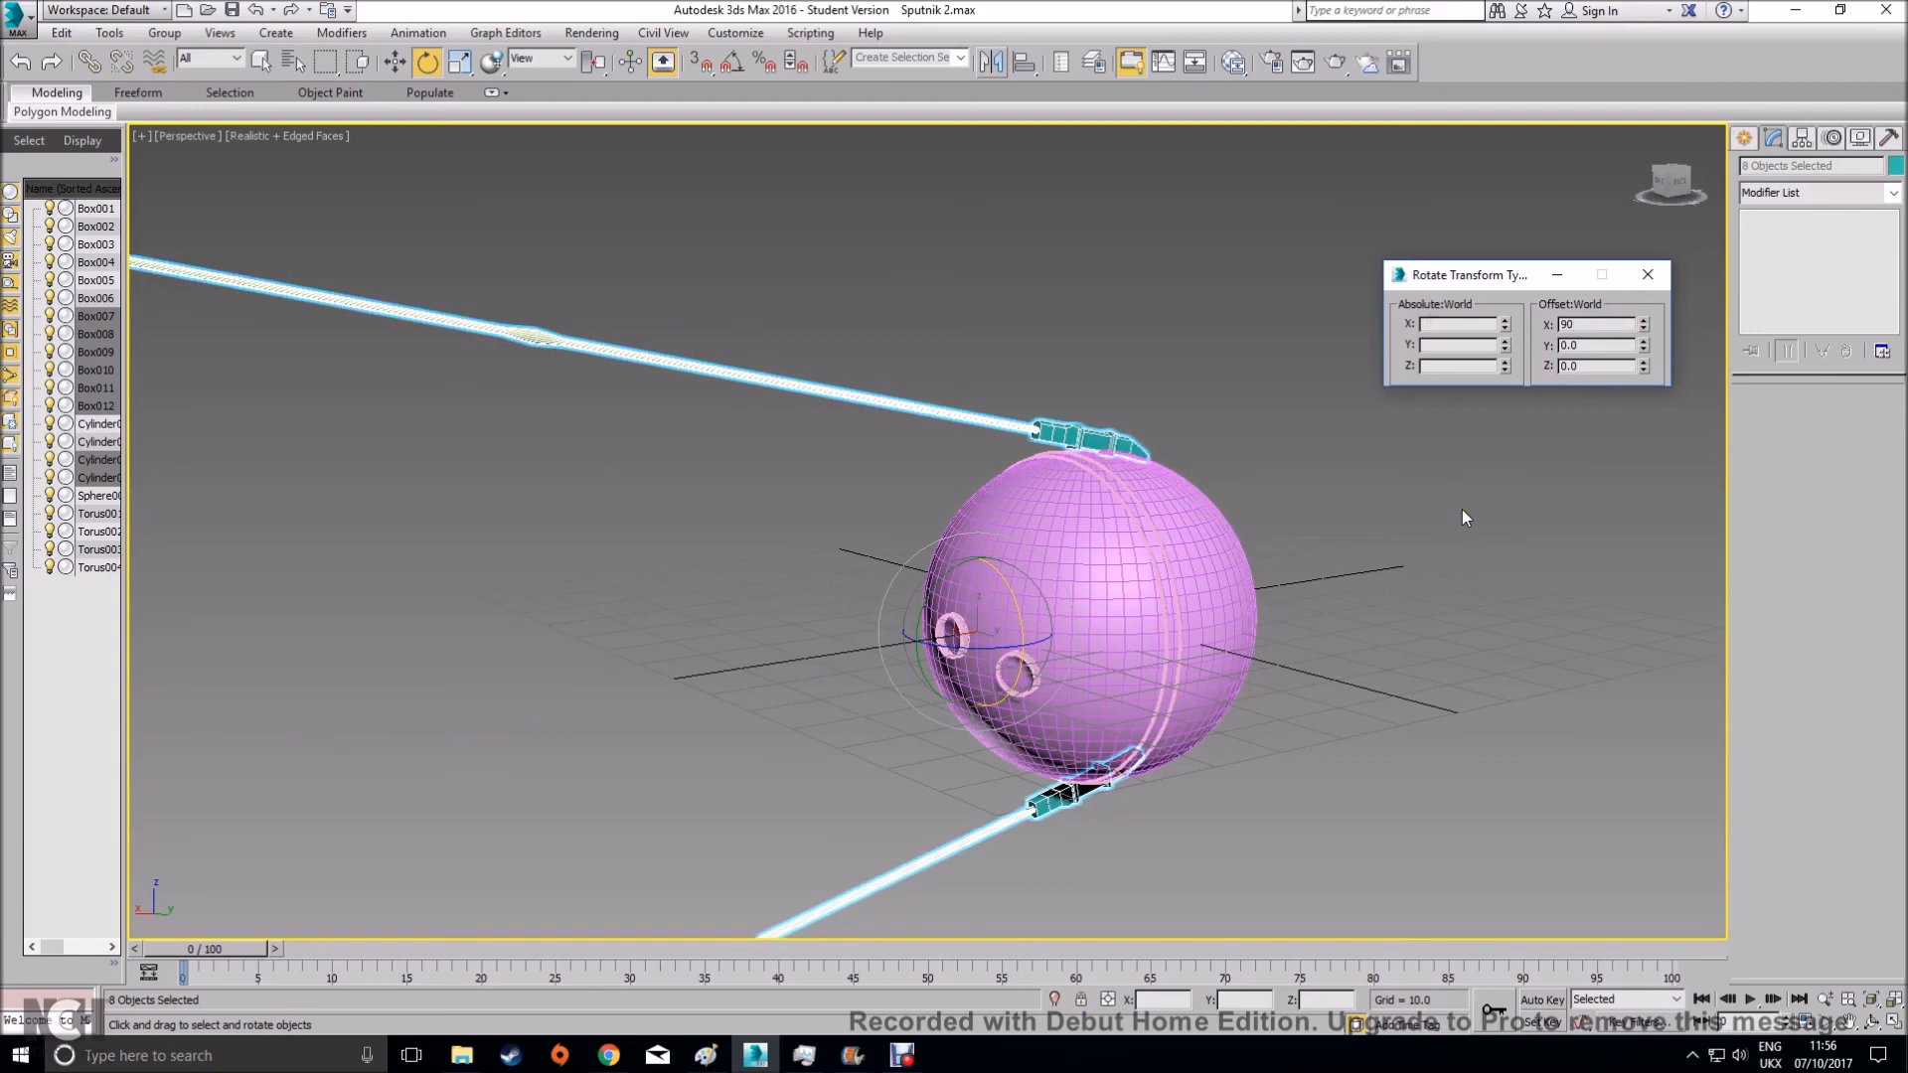
{"action": "key", "text": "Return"}
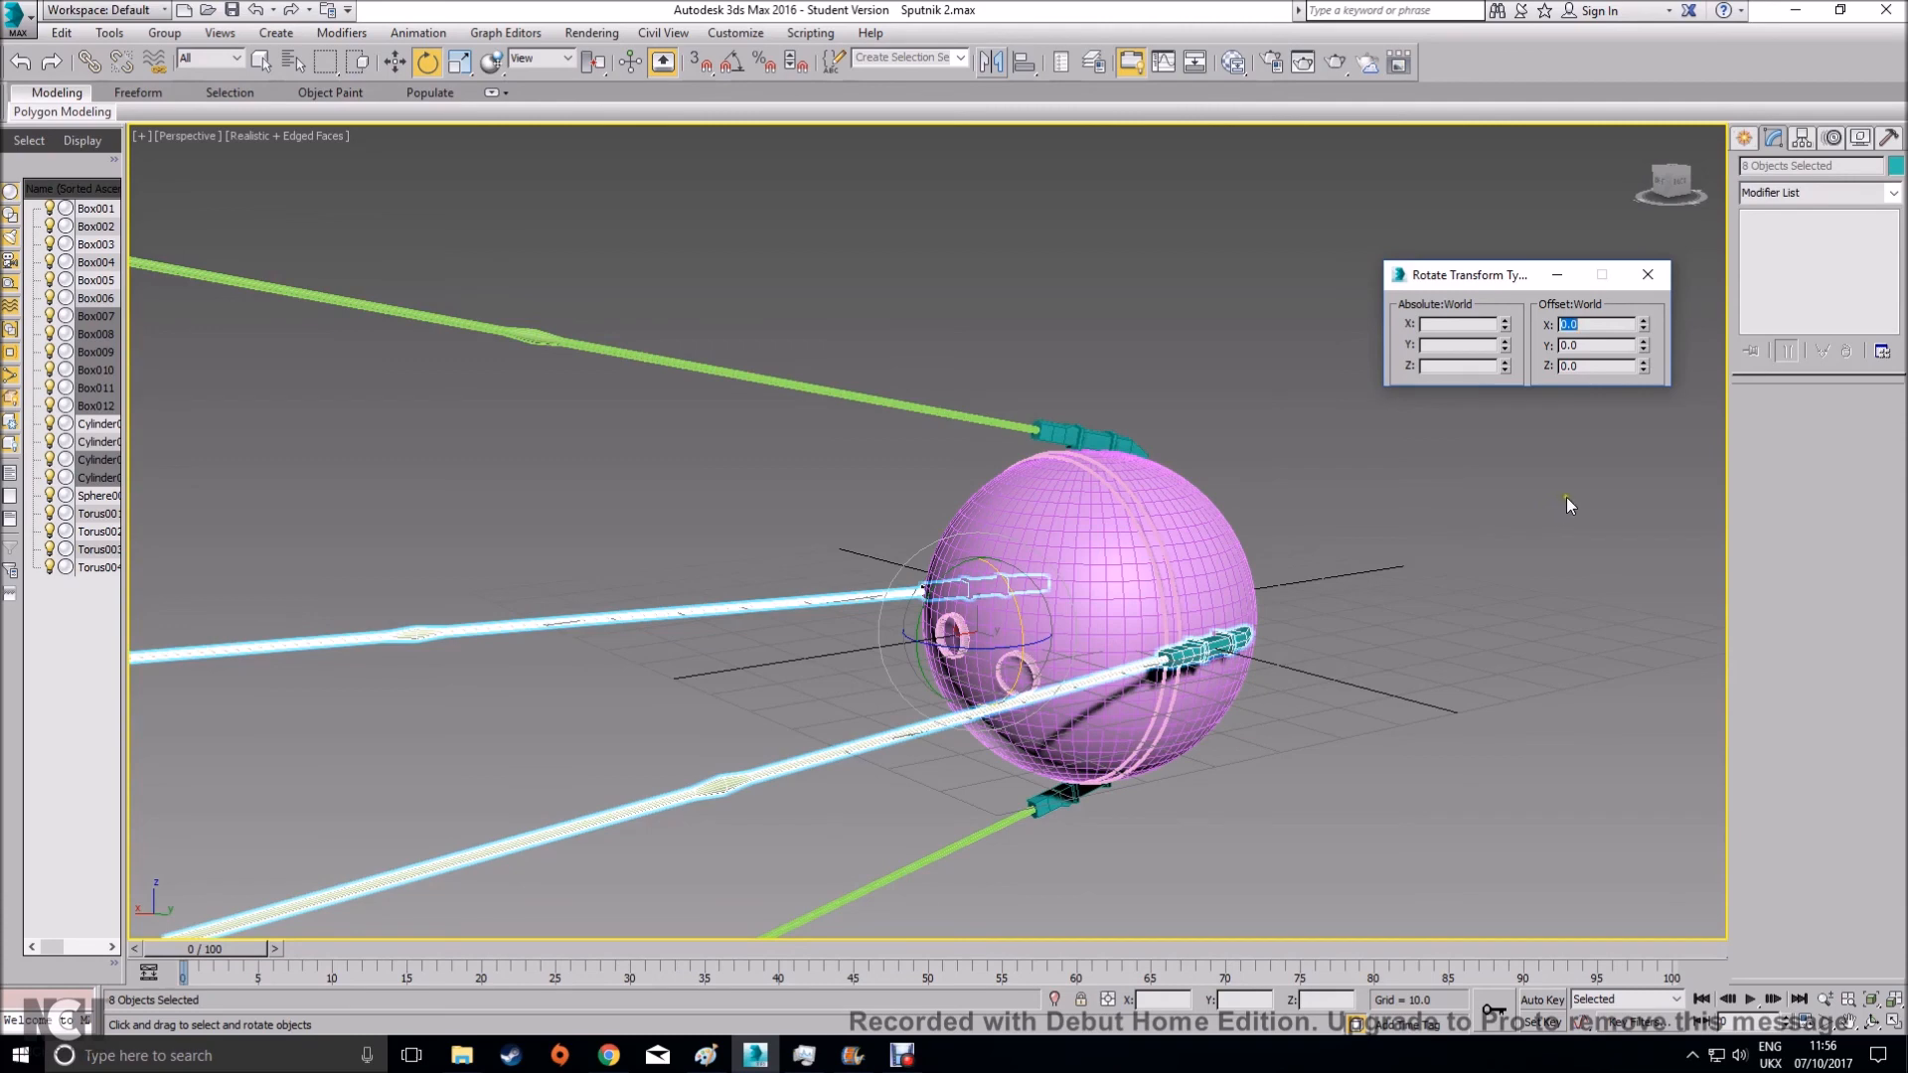
{"action": "left_click", "coordinate": [1647, 274]}
{"action": "left_click", "coordinate": [1409, 482]}
Examine the four antennas around the sphere and compare their arrangement with the Sputnik reference photo in the browser
{"action": "middle_click_drag", "start_coordinate": [1409, 481], "coordinate": [1174, 665], "text": "alt"}
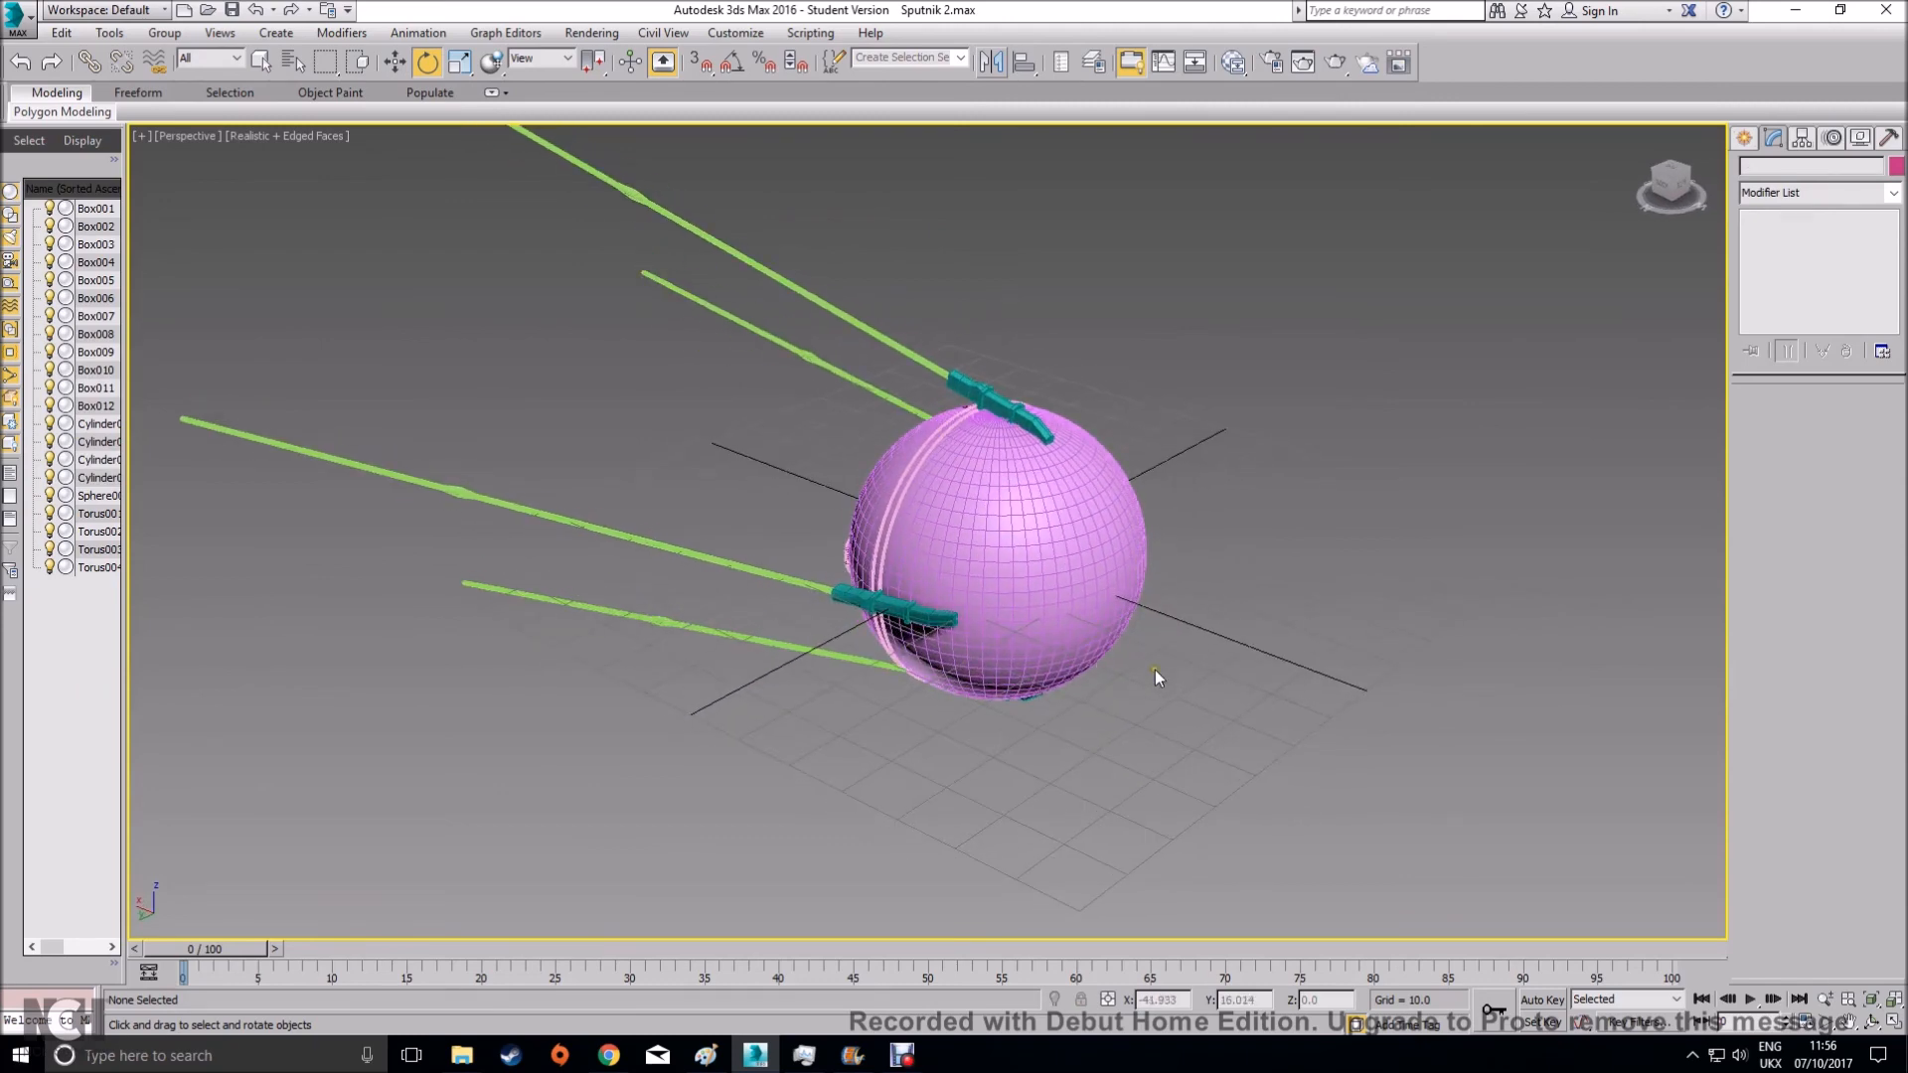
{"action": "scroll", "coordinate": [1052, 656], "scroll_direction": "up", "scroll_amount": 3}
{"action": "middle_click_drag", "start_coordinate": [872, 616], "coordinate": [978, 639], "text": "alt"}
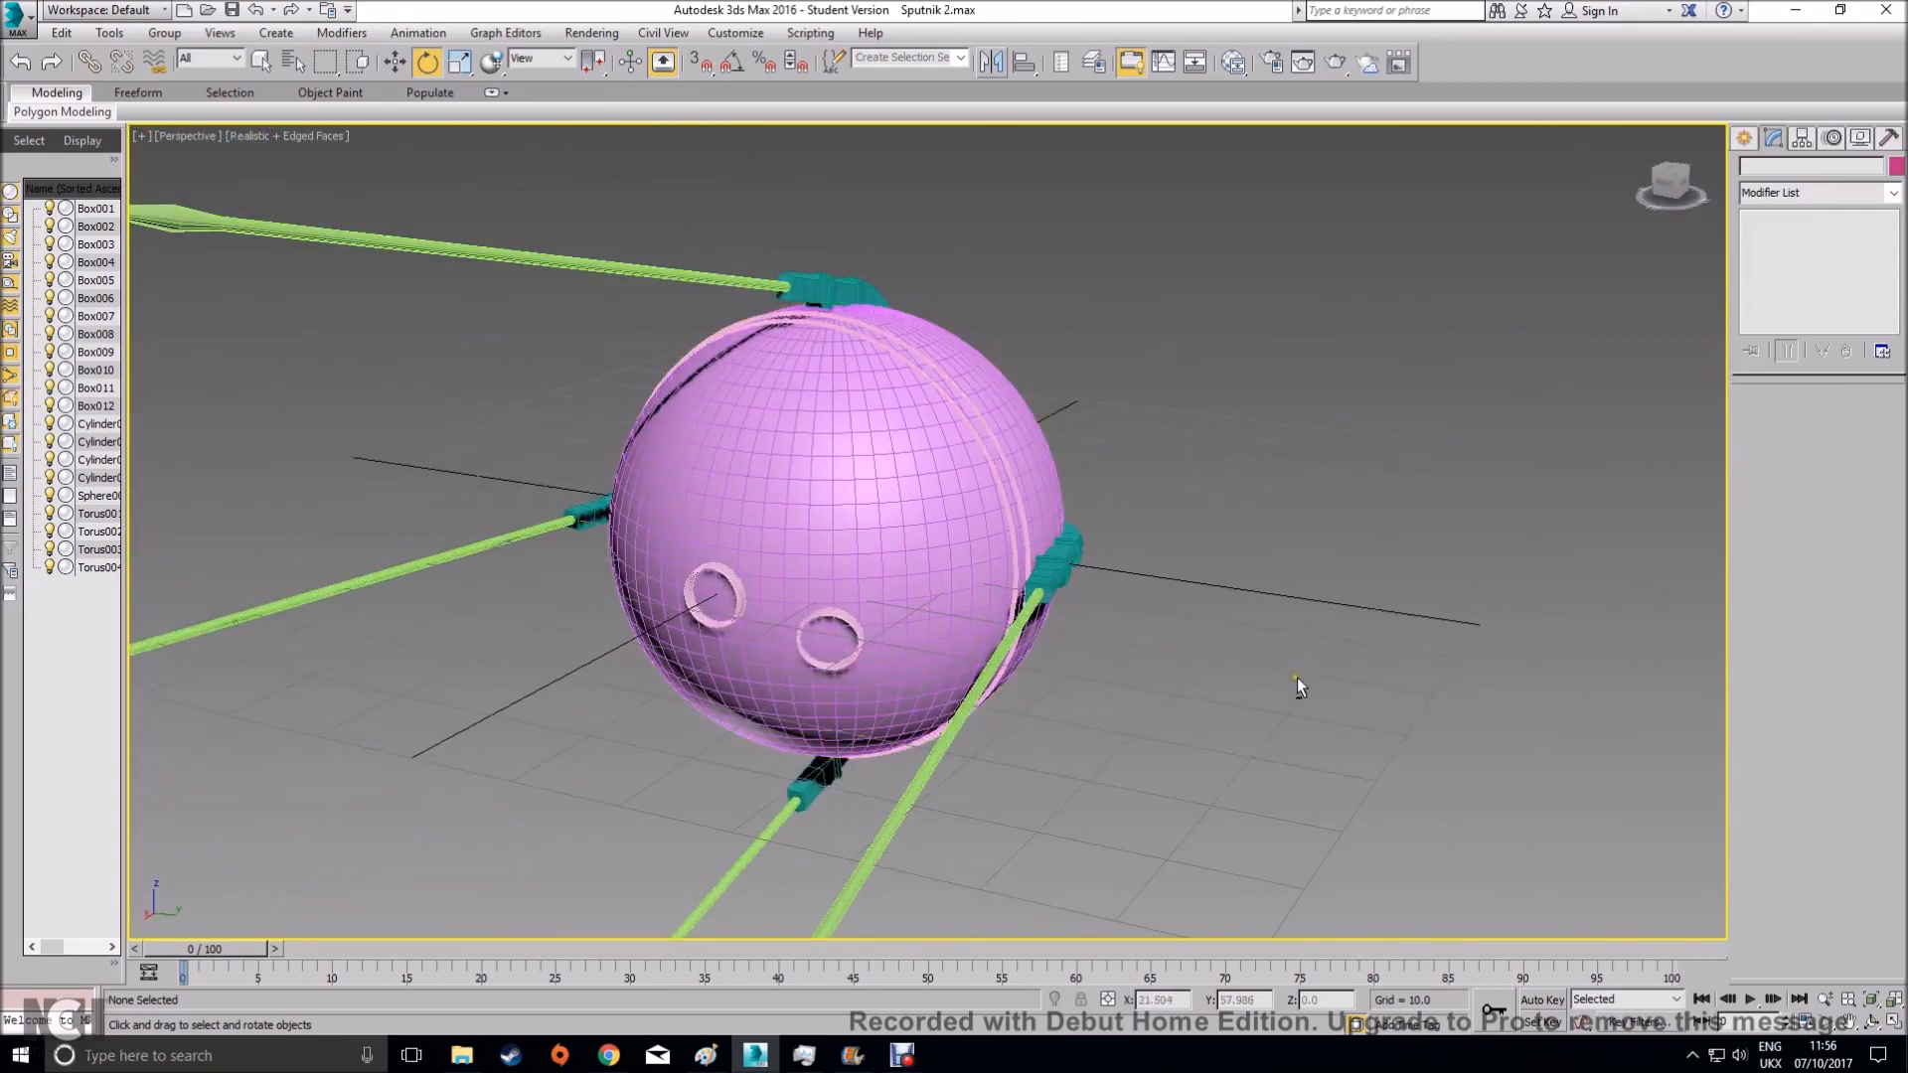
{"action": "middle_click_drag", "start_coordinate": [1304, 675], "coordinate": [1236, 672], "text": "alt"}
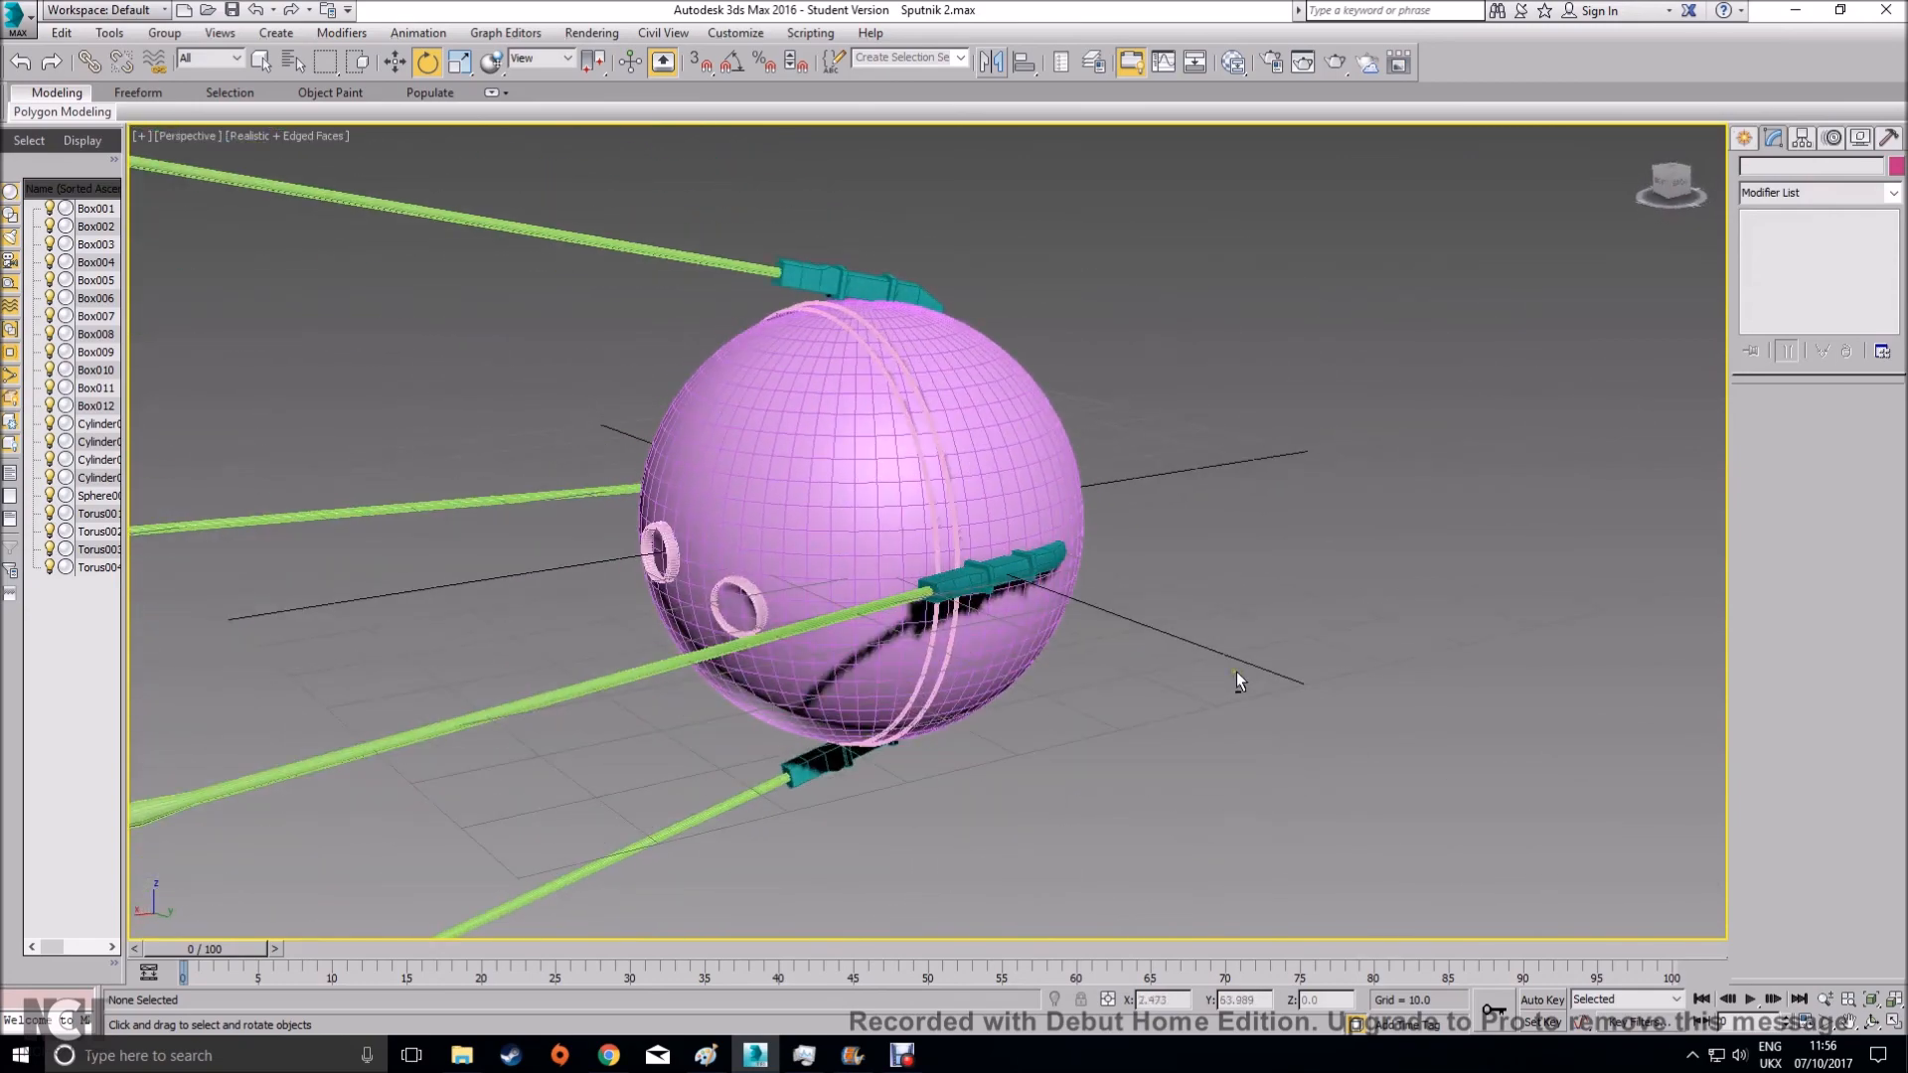
{"action": "left_click", "coordinate": [608, 1055]}
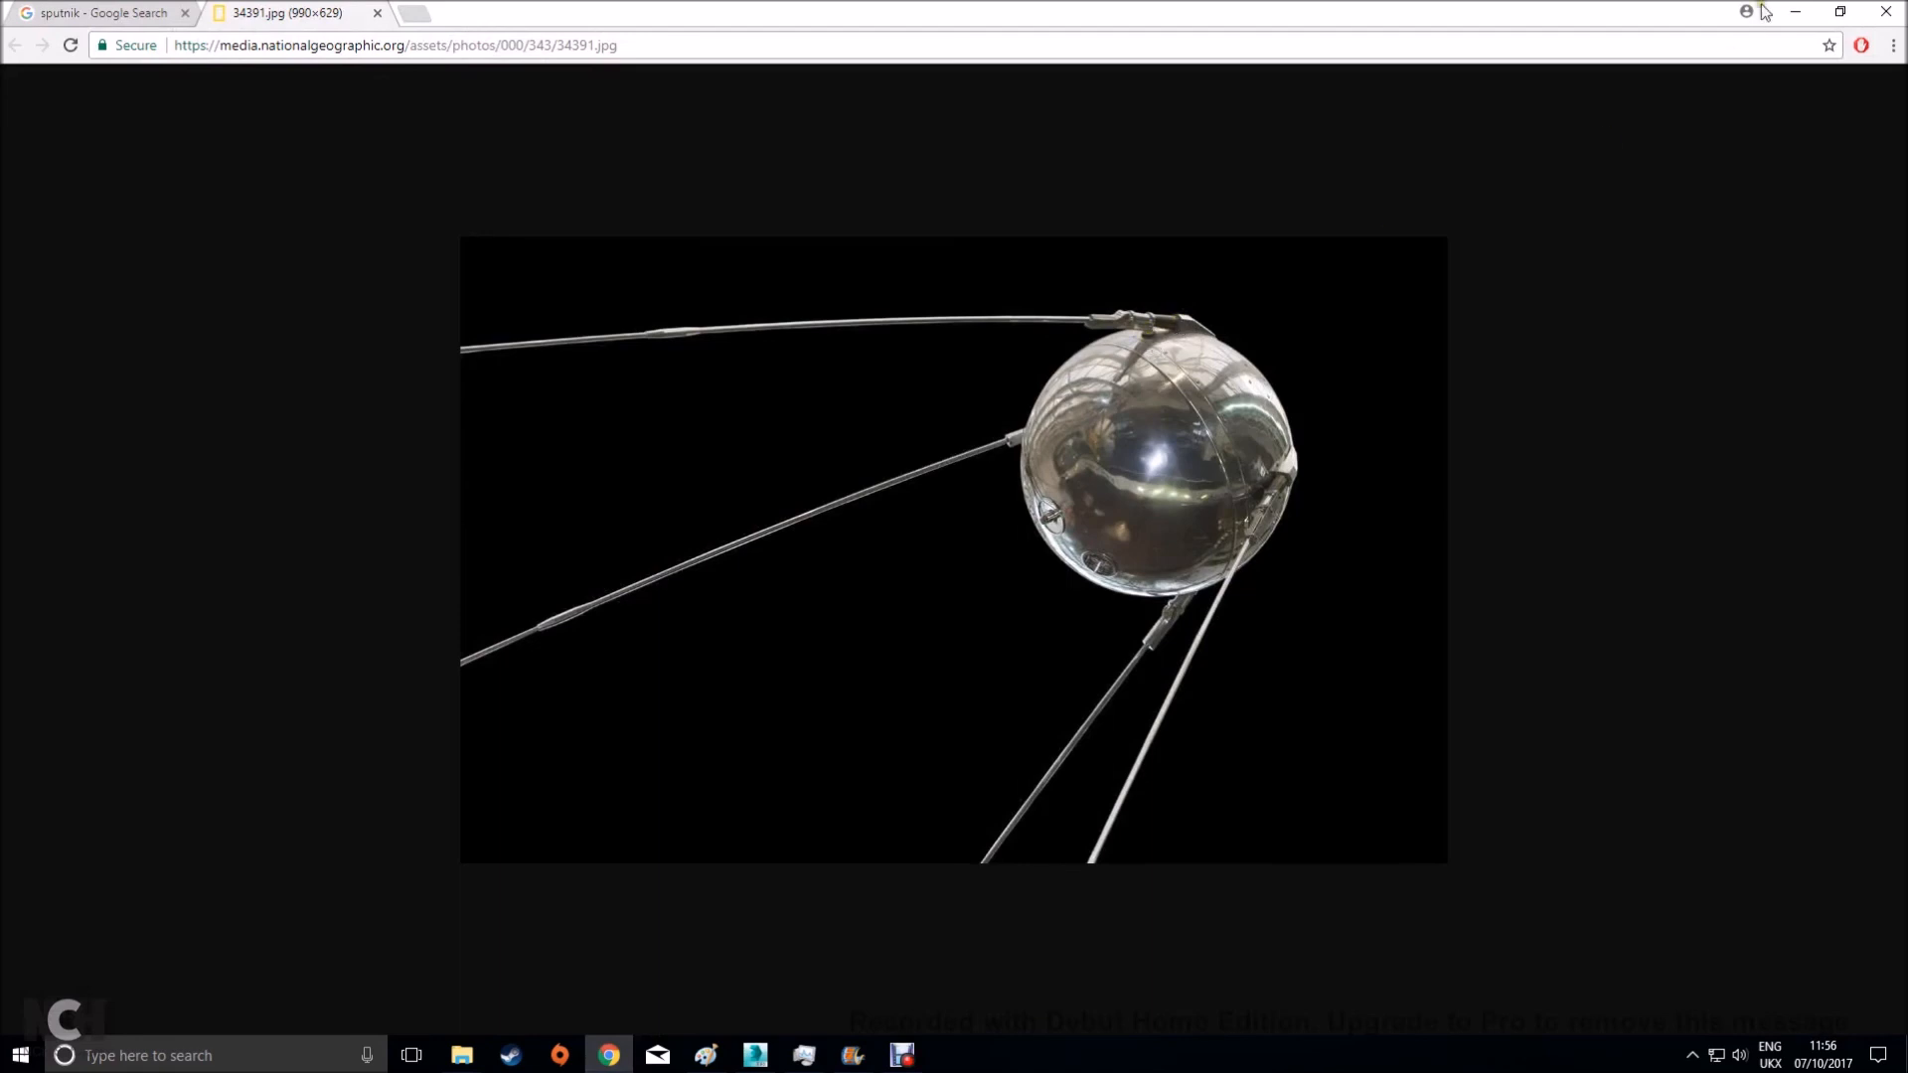
{"action": "left_click", "coordinate": [1794, 11]}
{"action": "middle_click_drag", "start_coordinate": [1109, 638], "coordinate": [958, 766], "text": "alt"}
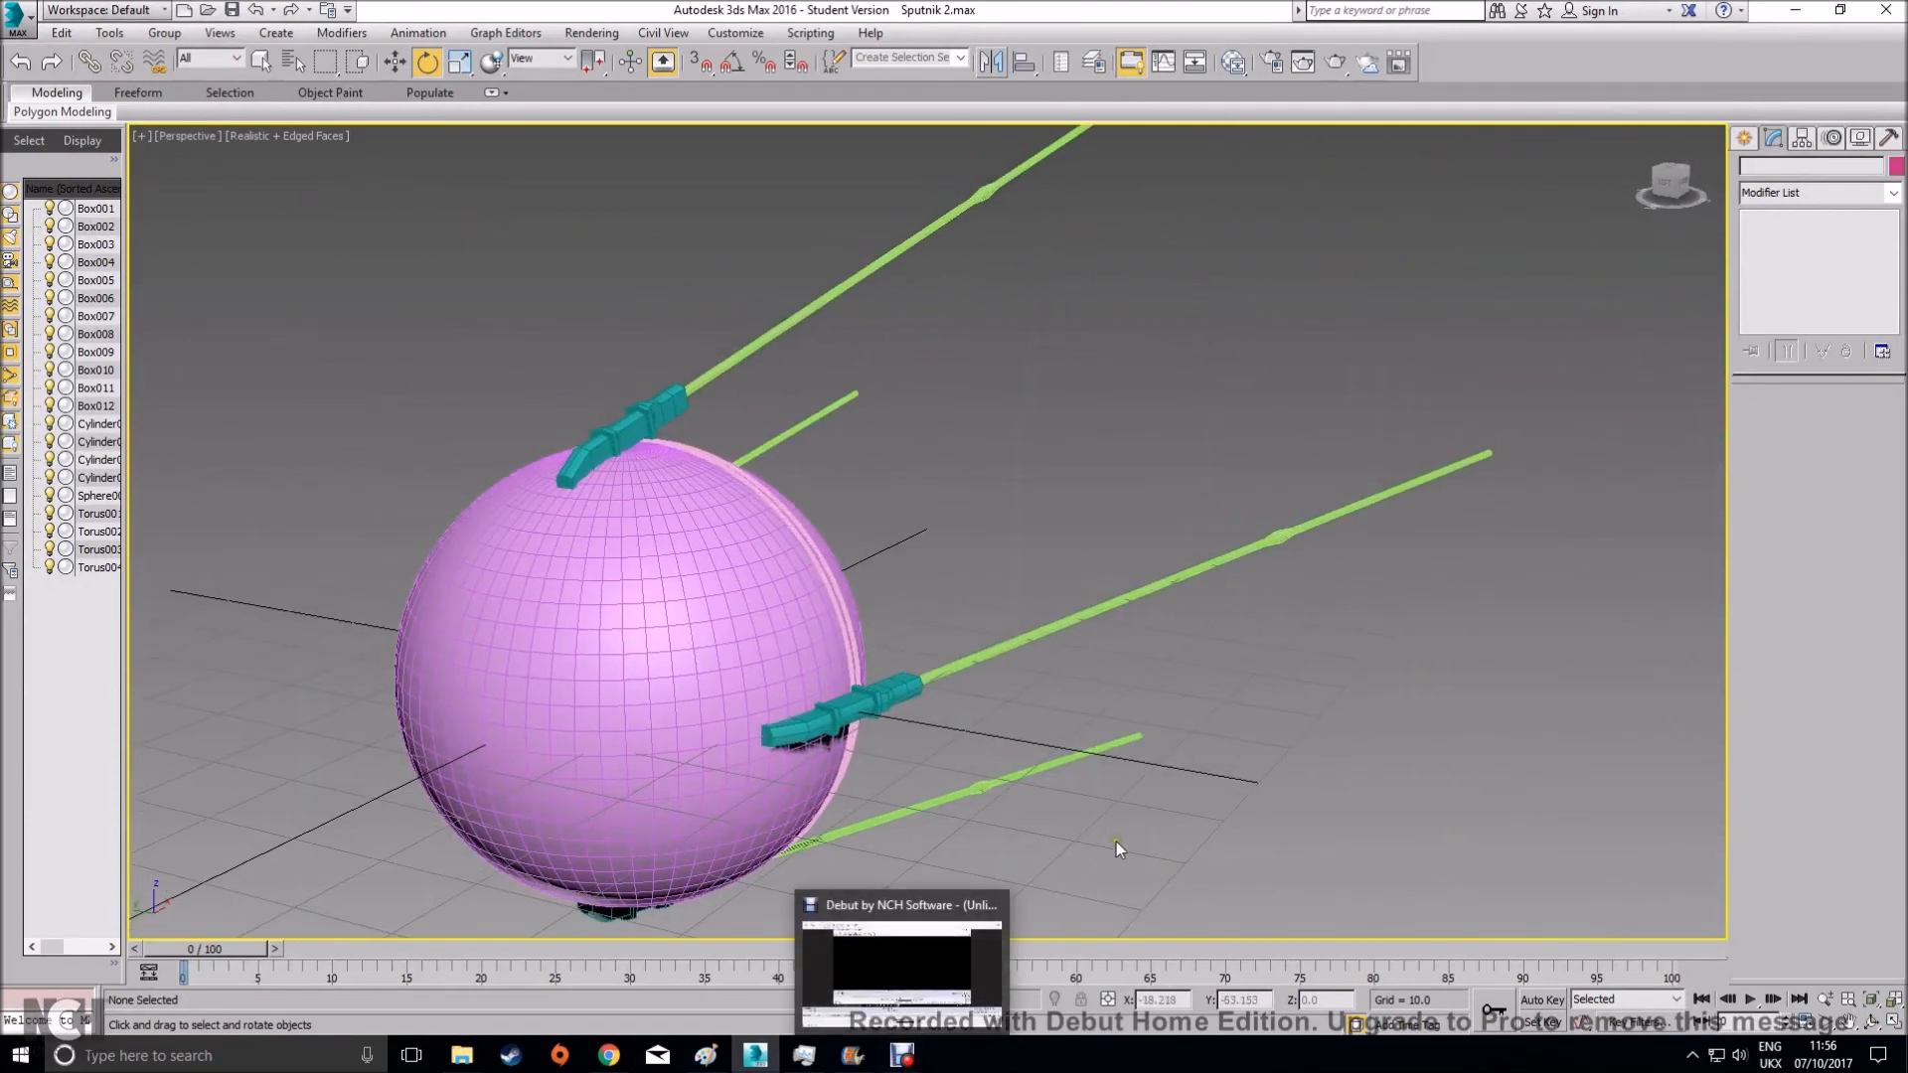